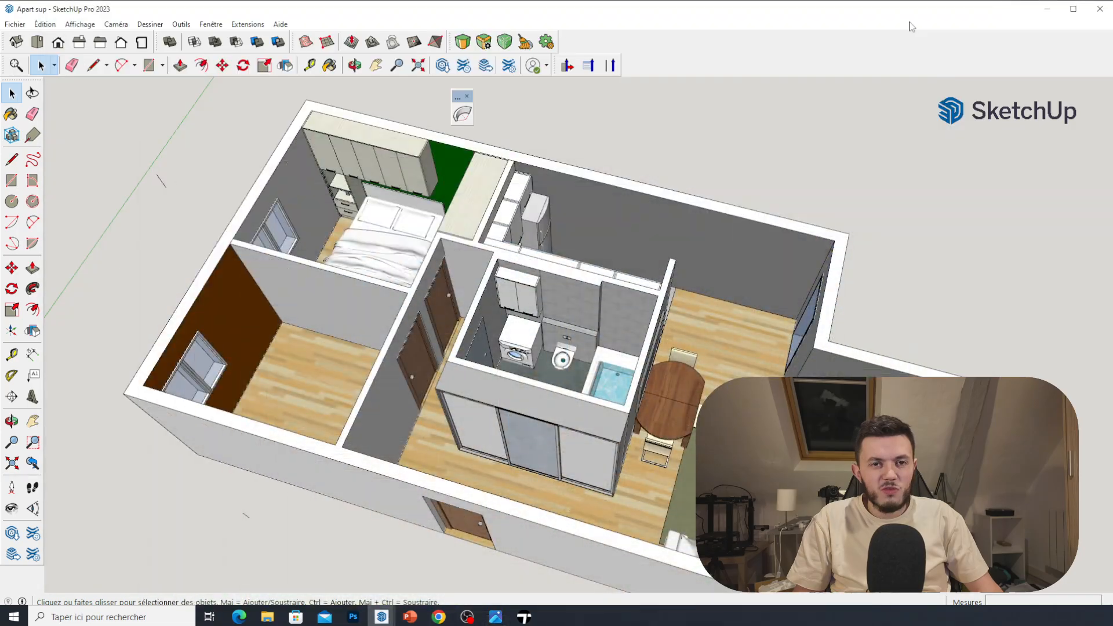
Examine the furnished apartment model around its bathroom block, dining table and living area.
{"action": "scroll", "coordinate": [644, 284], "scroll_direction": "up", "scroll_amount": 5}
{"action": "middle_click_drag", "start_coordinate": [698, 301], "coordinate": [527, 252]}
{"action": "scroll", "coordinate": [624, 335], "scroll_direction": "down", "scroll_amount": 4}
{"action": "middle_click_drag", "start_coordinate": [617, 331], "coordinate": [544, 319]}
{"action": "scroll", "coordinate": [556, 282], "scroll_direction": "down", "scroll_amount": 3}
{"action": "scroll", "coordinate": [571, 290], "scroll_direction": "up", "scroll_amount": 6}
{"action": "scroll", "coordinate": [544, 318], "scroll_direction": "down", "scroll_amount": 3}
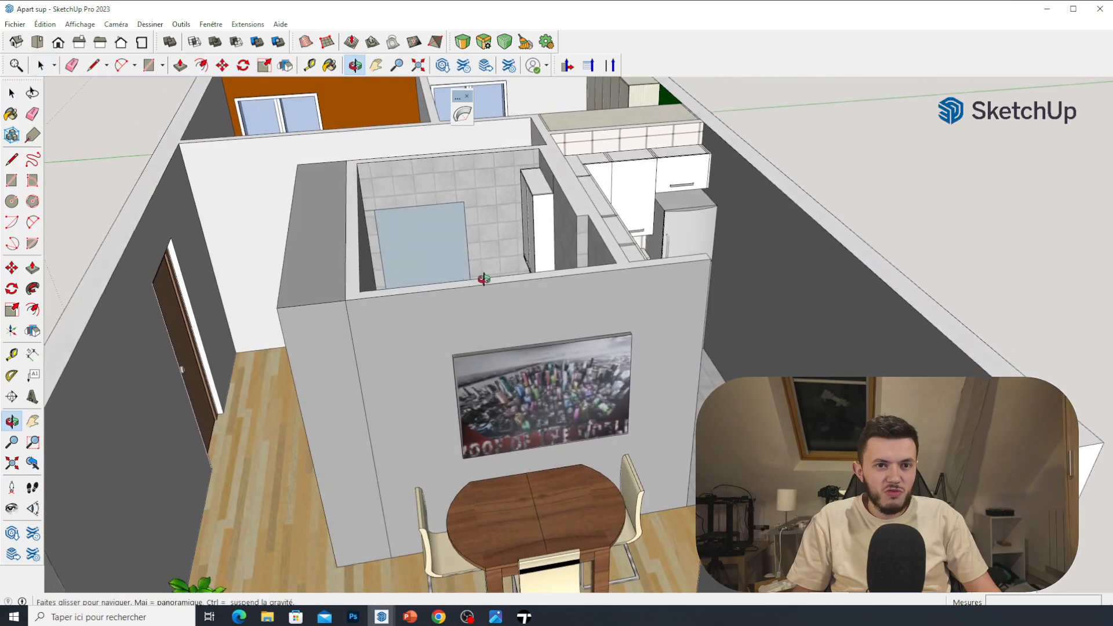
{"action": "scroll", "coordinate": [536, 335], "scroll_direction": "down", "scroll_amount": 4}
{"action": "middle_click_drag", "start_coordinate": [577, 396], "coordinate": [506, 376]}
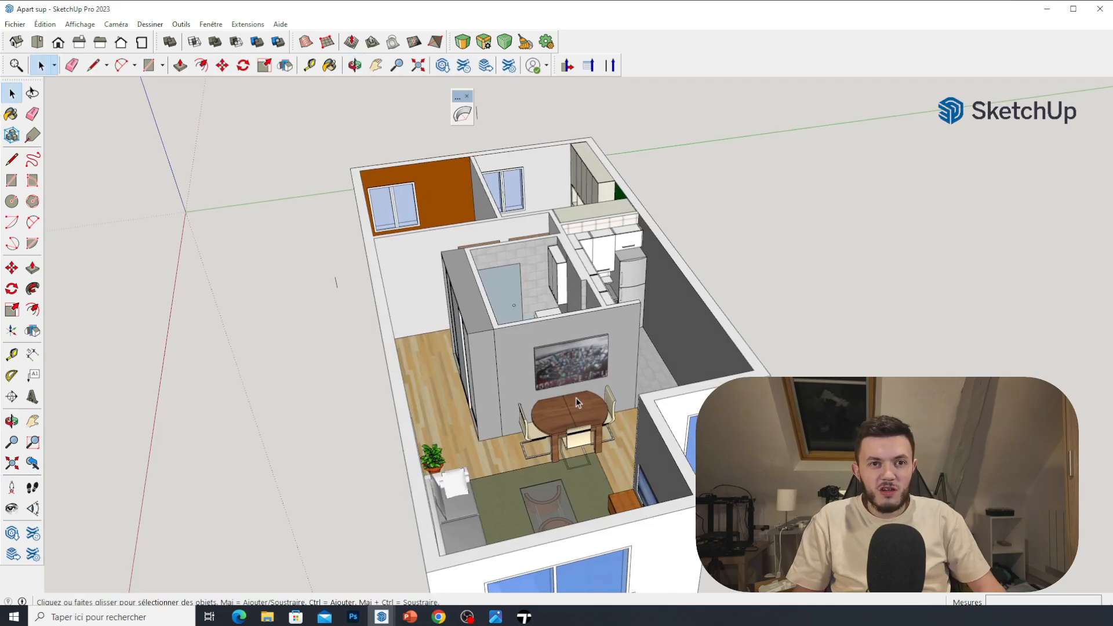
Examine the apartment's room layout from above, including the bedrooms, hallway, kitchen and bathroom.
{"action": "middle_click_drag", "start_coordinate": [576, 397], "coordinate": [510, 299]}
{"action": "scroll", "coordinate": [450, 231], "scroll_direction": "up", "scroll_amount": 4}
{"action": "scroll", "coordinate": [451, 230], "scroll_direction": "up", "scroll_amount": 2}
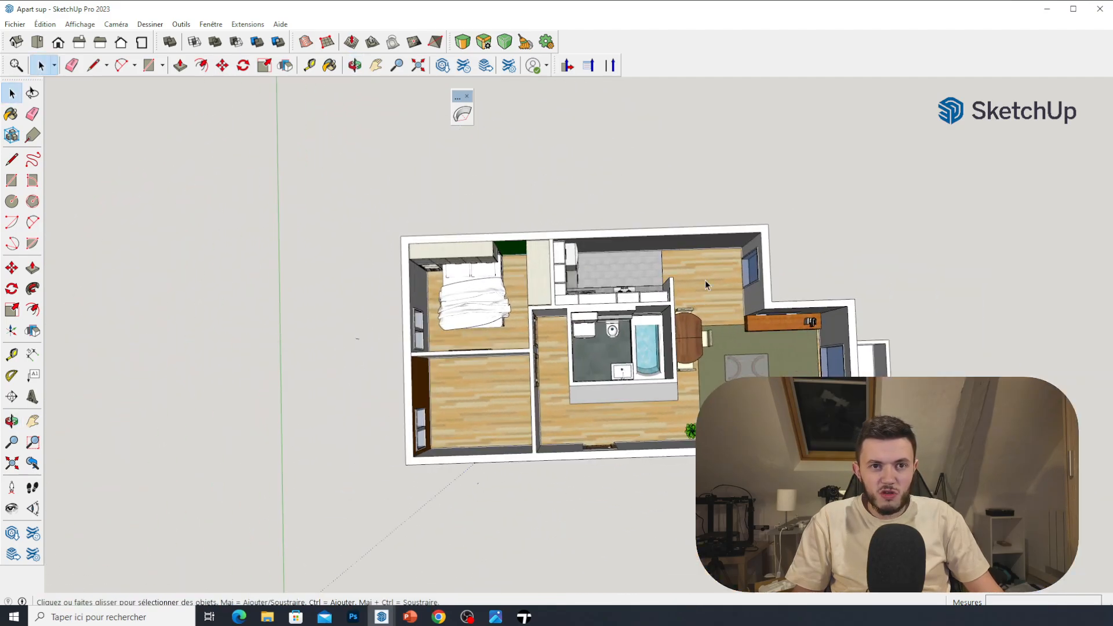
{"action": "scroll", "coordinate": [382, 343], "scroll_direction": "up", "scroll_amount": 2}
{"action": "scroll", "coordinate": [377, 308], "scroll_direction": "down", "scroll_amount": 4}
{"action": "scroll", "coordinate": [525, 309], "scroll_direction": "up", "scroll_amount": 3}
{"action": "scroll", "coordinate": [533, 308], "scroll_direction": "up", "scroll_amount": 5}
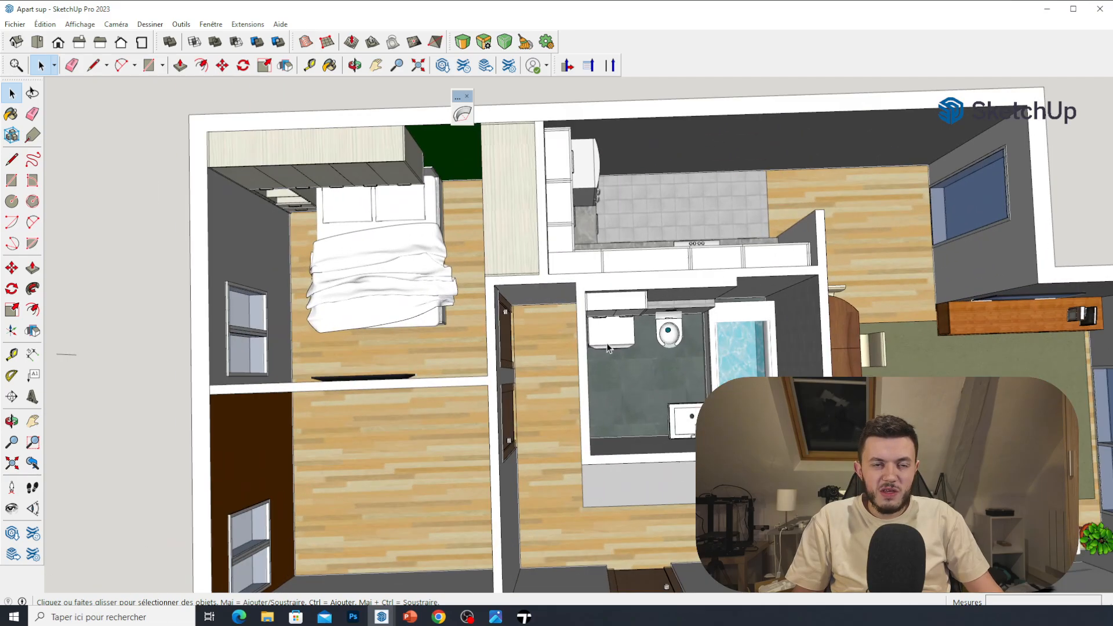
{"action": "middle_click_drag", "start_coordinate": [534, 307], "coordinate": [516, 273]}
{"action": "scroll", "coordinate": [513, 275], "scroll_direction": "down", "scroll_amount": 3}
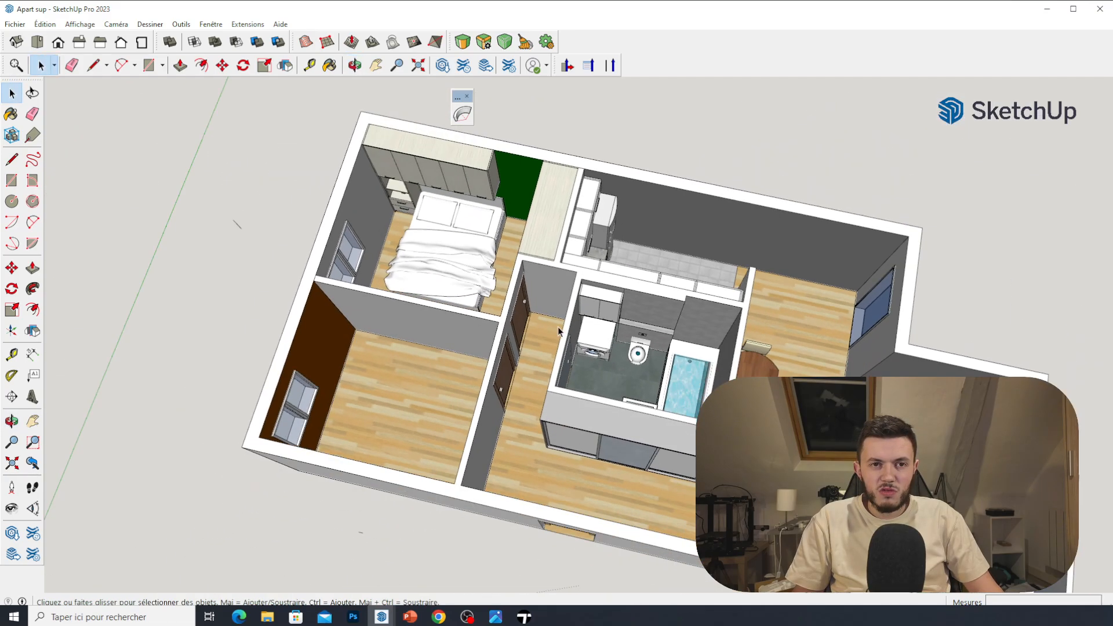
{"action": "scroll", "coordinate": [449, 279], "scroll_direction": "down", "scroll_amount": 4}
{"action": "middle_click_drag", "start_coordinate": [448, 279], "coordinate": [499, 280]}
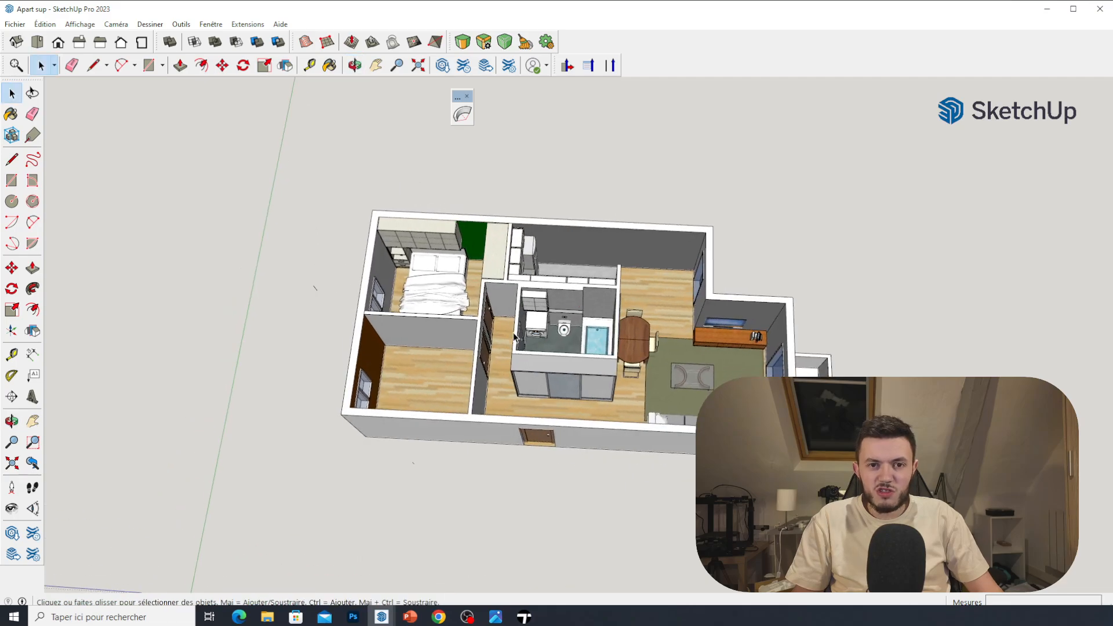
{"action": "middle_click_drag", "start_coordinate": [541, 355], "coordinate": [567, 427]}
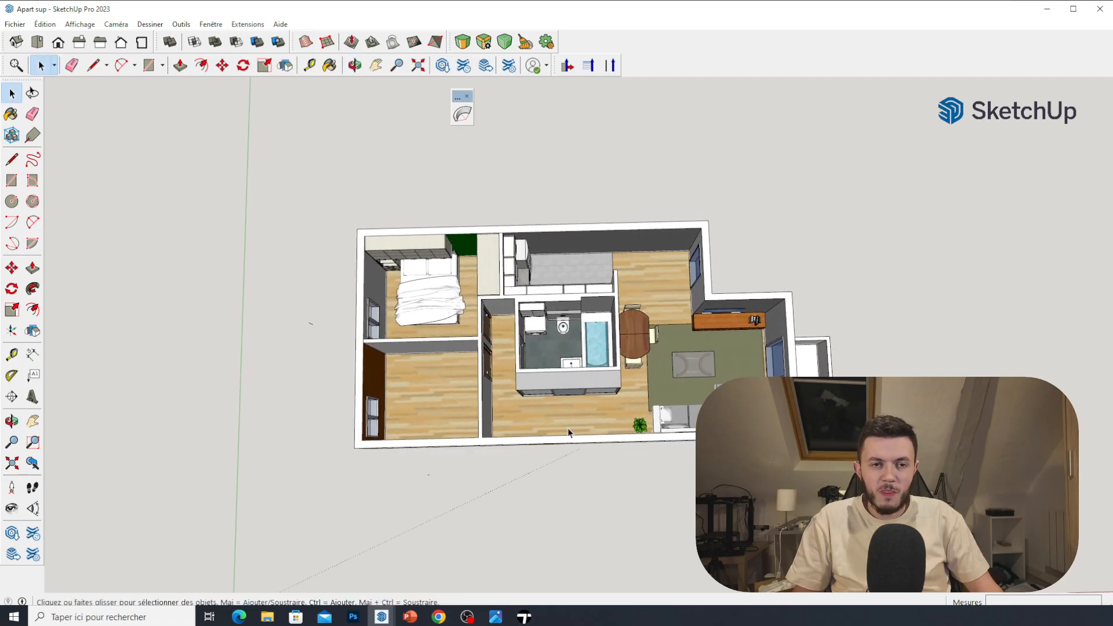
{"action": "scroll", "coordinate": [567, 428], "scroll_direction": "up", "scroll_amount": 5}
{"action": "scroll", "coordinate": [542, 429], "scroll_direction": "down", "scroll_amount": 5}
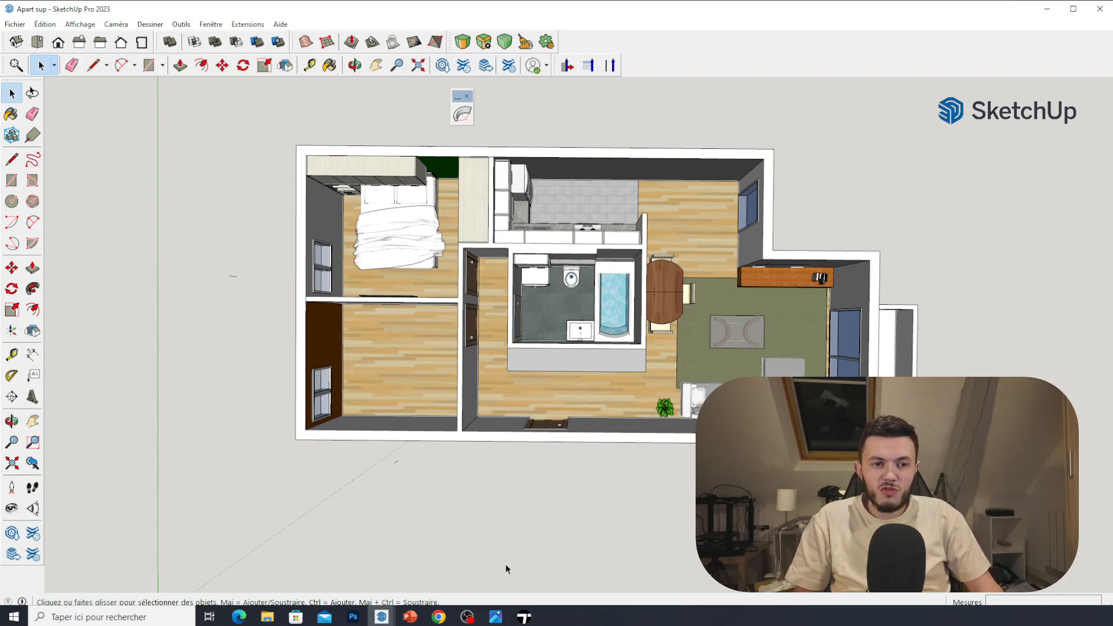
Switch to Photos to view the house render Image2_003.jpg, and return to the SketchUp apartment model.
{"action": "left_click", "coordinate": [495, 617]}
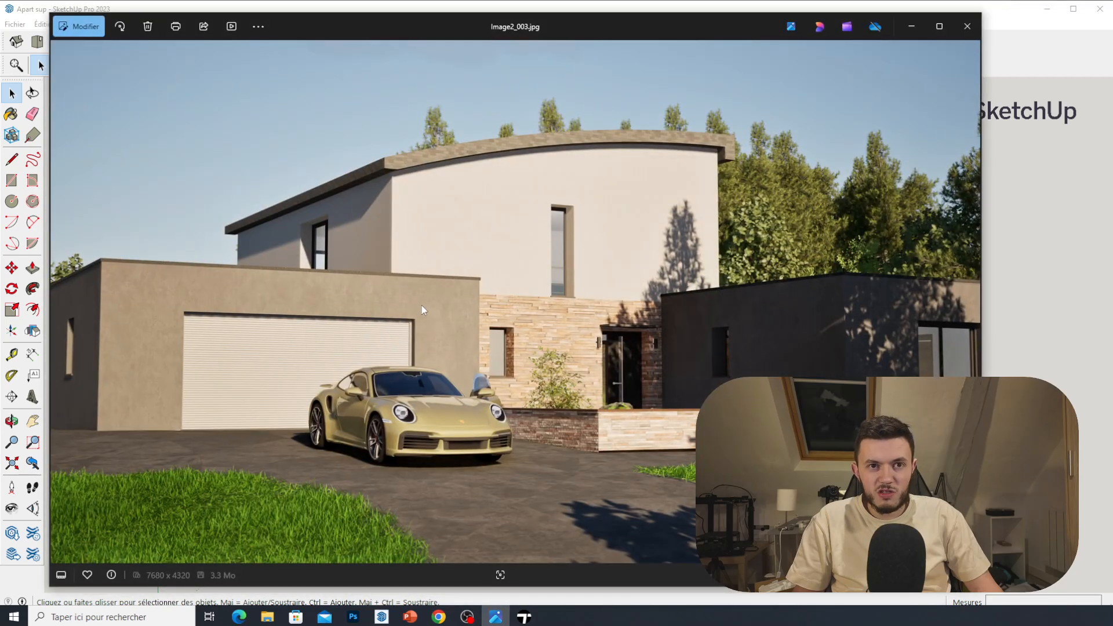
{"action": "left_click", "coordinate": [912, 24]}
{"action": "scroll", "coordinate": [643, 336], "scroll_direction": "down", "scroll_amount": 1}
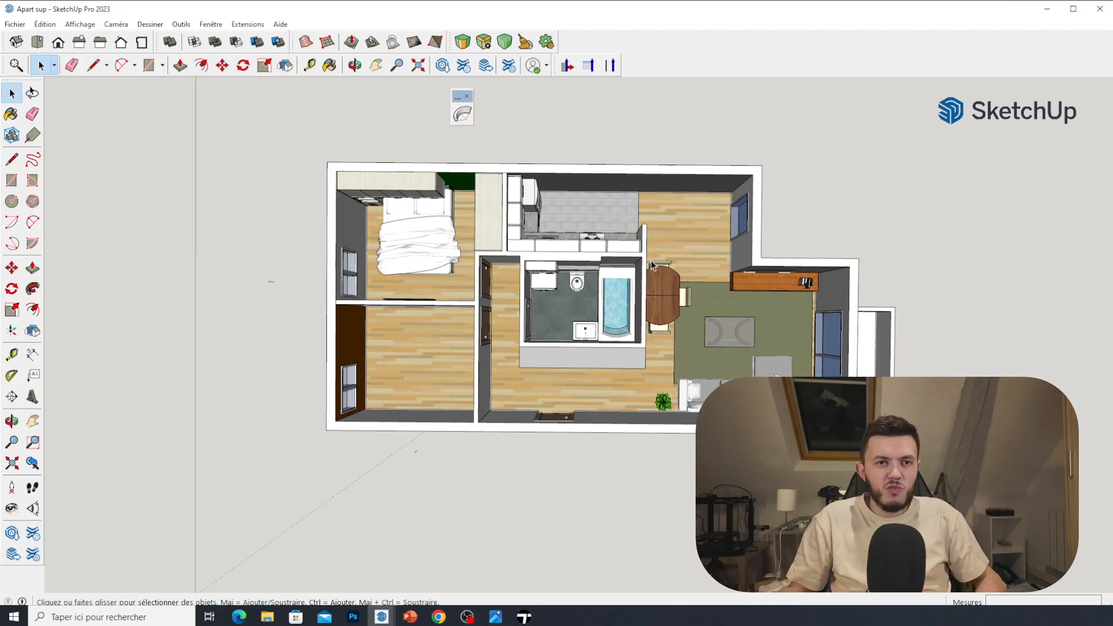
{"action": "scroll", "coordinate": [562, 291], "scroll_direction": "down", "scroll_amount": 1}
{"action": "scroll", "coordinate": [573, 323], "scroll_direction": "up", "scroll_amount": 2}
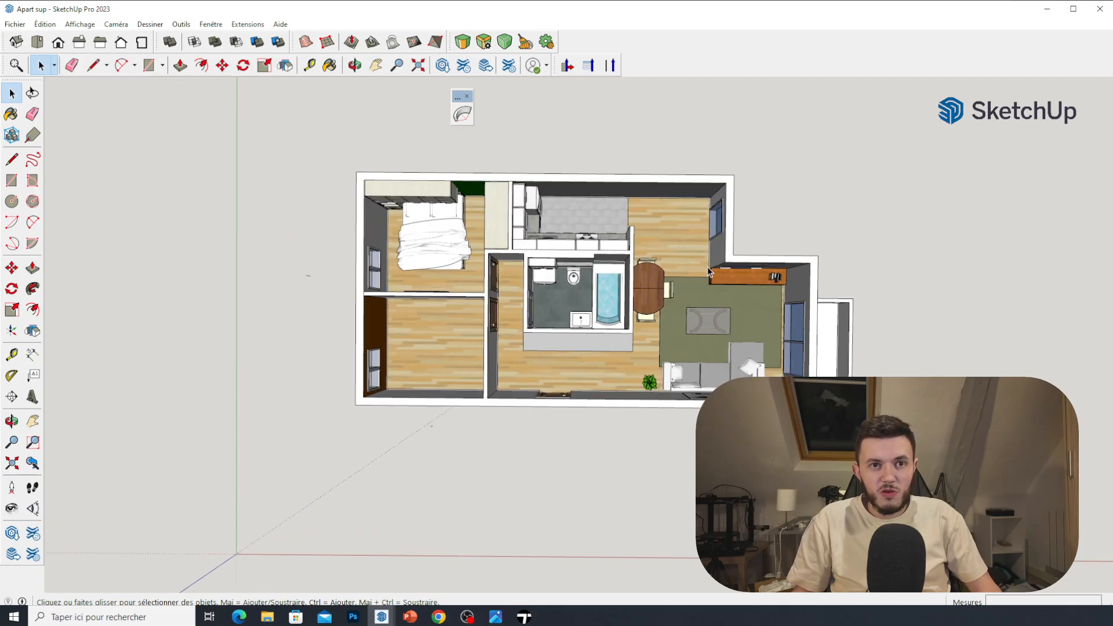
{"action": "scroll", "coordinate": [745, 314], "scroll_direction": "up", "scroll_amount": 1}
{"action": "scroll", "coordinate": [667, 314], "scroll_direction": "down", "scroll_amount": 3}
{"action": "scroll", "coordinate": [428, 312], "scroll_direction": "up", "scroll_amount": 4}
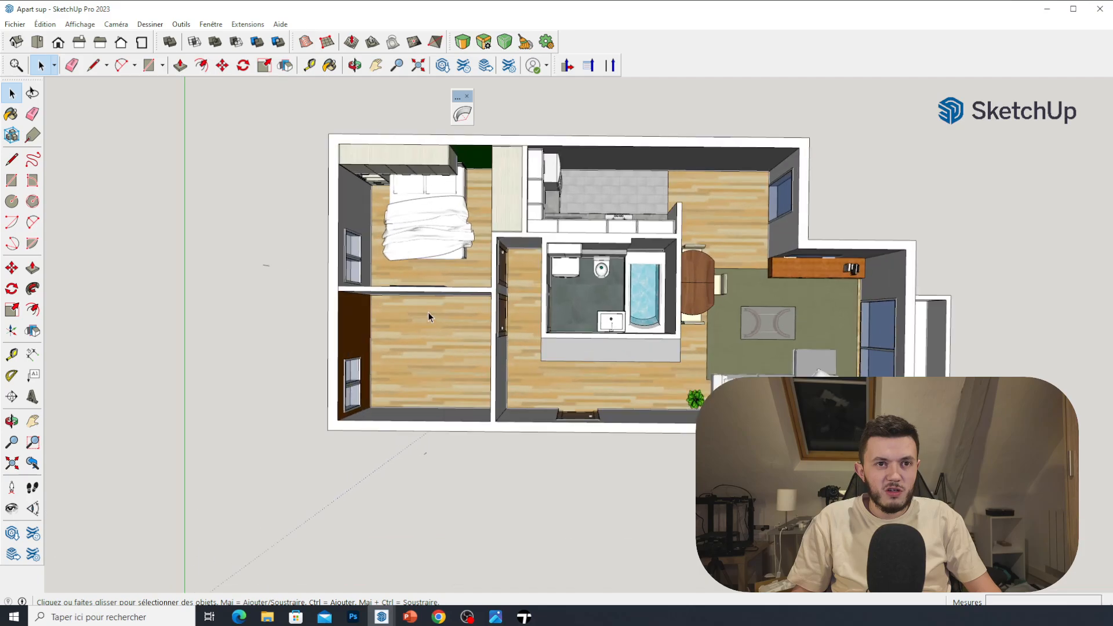
{"action": "mouse_move", "coordinate": [720, 289]}
{"action": "middle_mouse_down"}
{"action": "mouse_move", "coordinate": [705, 300]}
{"action": "mouse_move", "coordinate": [713, 284]}
{"action": "mouse_move", "coordinate": [802, 273]}
{"action": "middle_mouse_up"}
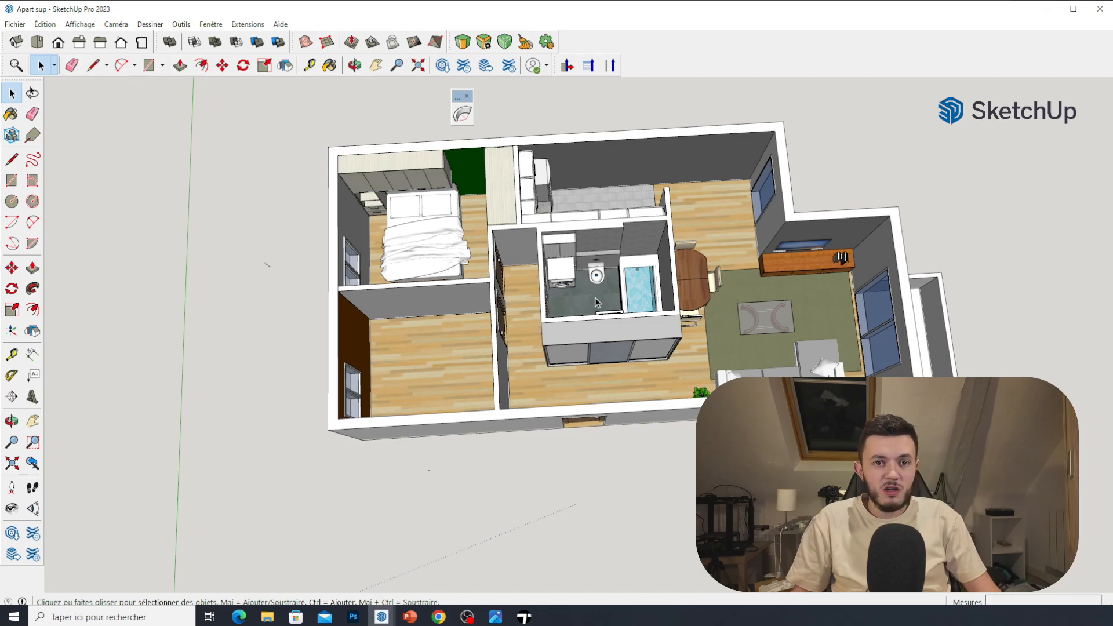
{"action": "middle_click_drag", "start_coordinate": [570, 307], "coordinate": [550, 348]}
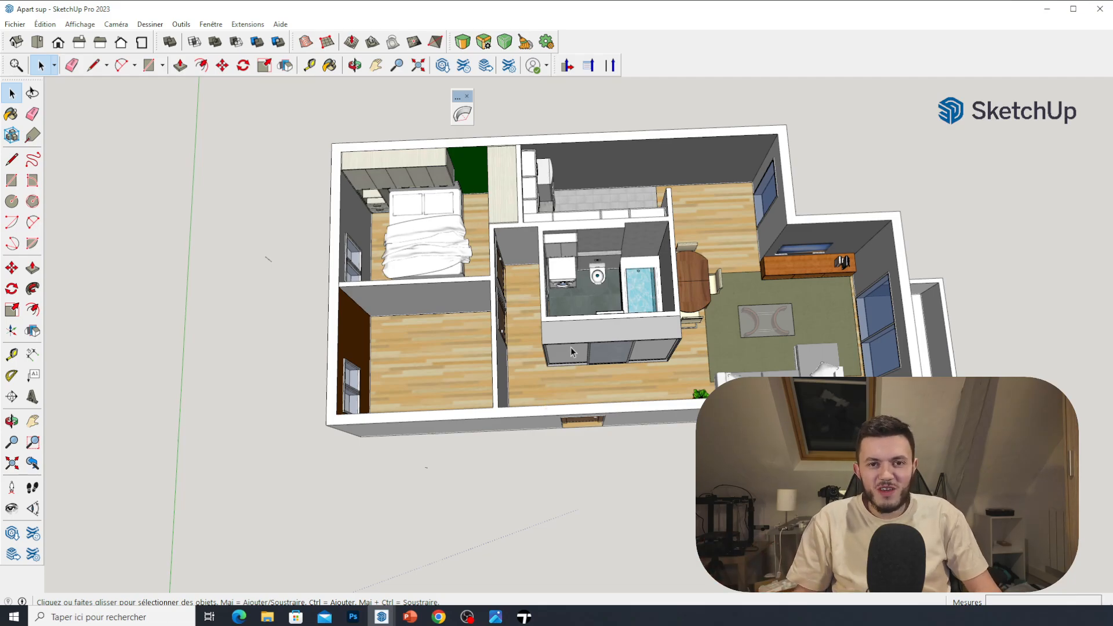
{"action": "scroll", "coordinate": [571, 346], "scroll_direction": "down", "scroll_amount": 3}
{"action": "scroll", "coordinate": [560, 255], "scroll_direction": "up", "scroll_amount": 4}
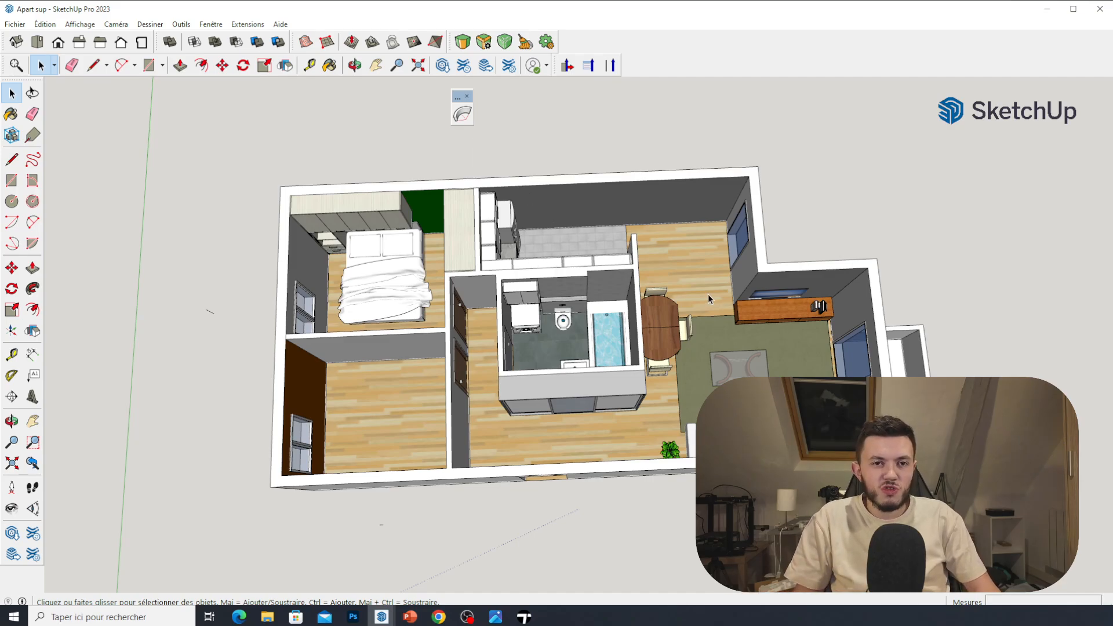
{"action": "scroll", "coordinate": [638, 331], "scroll_direction": "down", "scroll_amount": 1}
{"action": "middle_click_drag", "start_coordinate": [670, 324], "coordinate": [830, 357]}
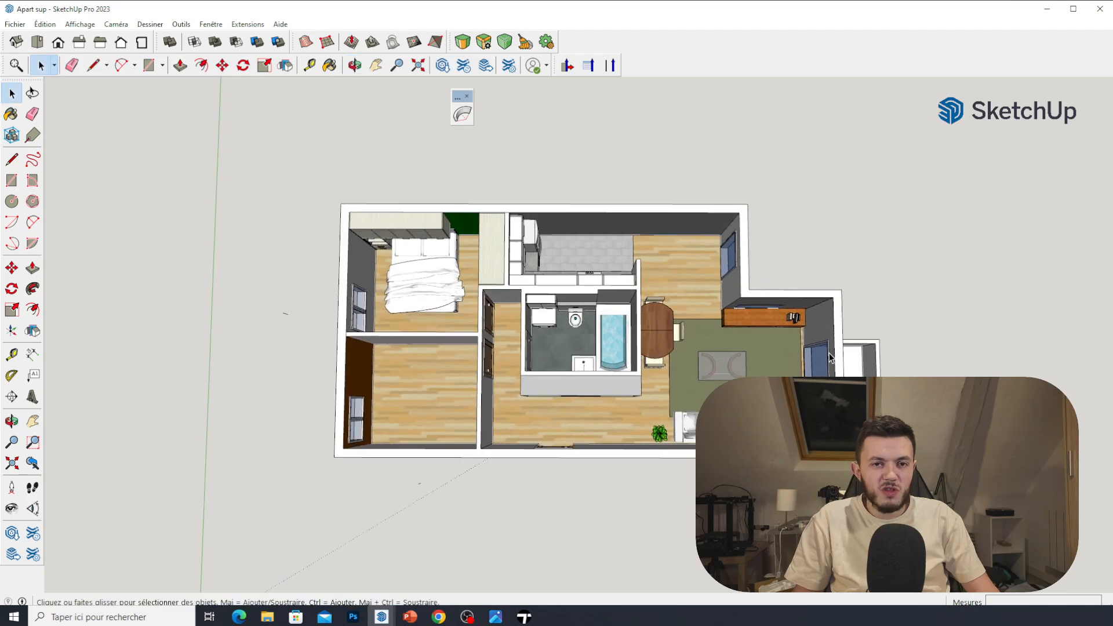
{"action": "middle_click_drag", "start_coordinate": [471, 421], "coordinate": [458, 364]}
{"action": "middle_click_drag", "start_coordinate": [644, 366], "coordinate": [638, 486]}
{"action": "middle_click_drag", "start_coordinate": [590, 373], "coordinate": [605, 401]}
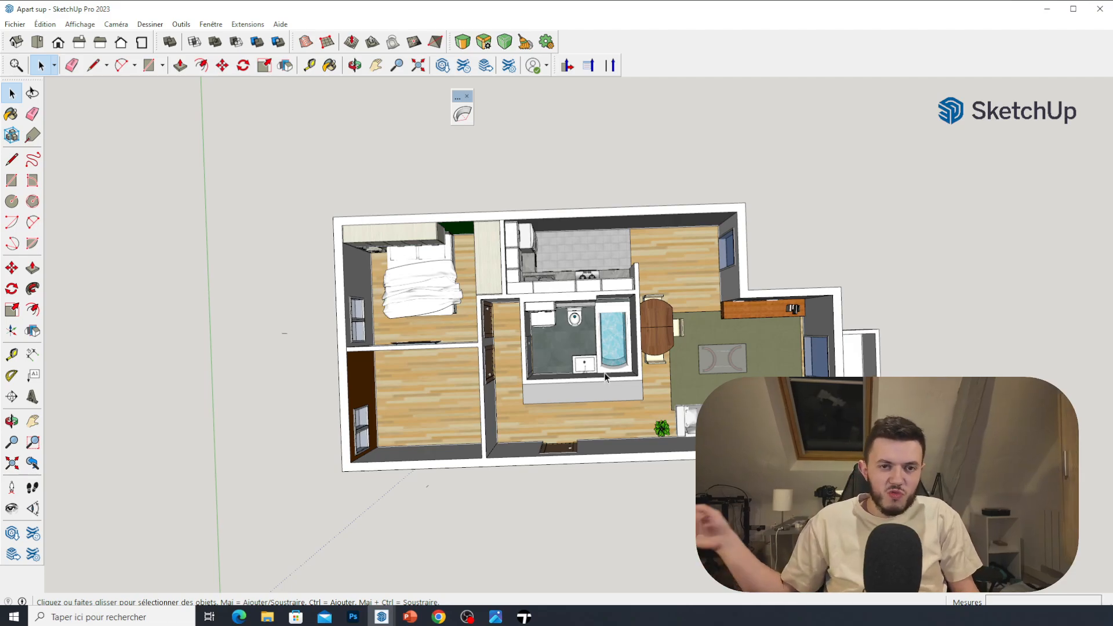
{"action": "scroll", "coordinate": [455, 343], "scroll_direction": "down", "scroll_amount": 2}
{"action": "scroll", "coordinate": [498, 334], "scroll_direction": "up", "scroll_amount": 1}
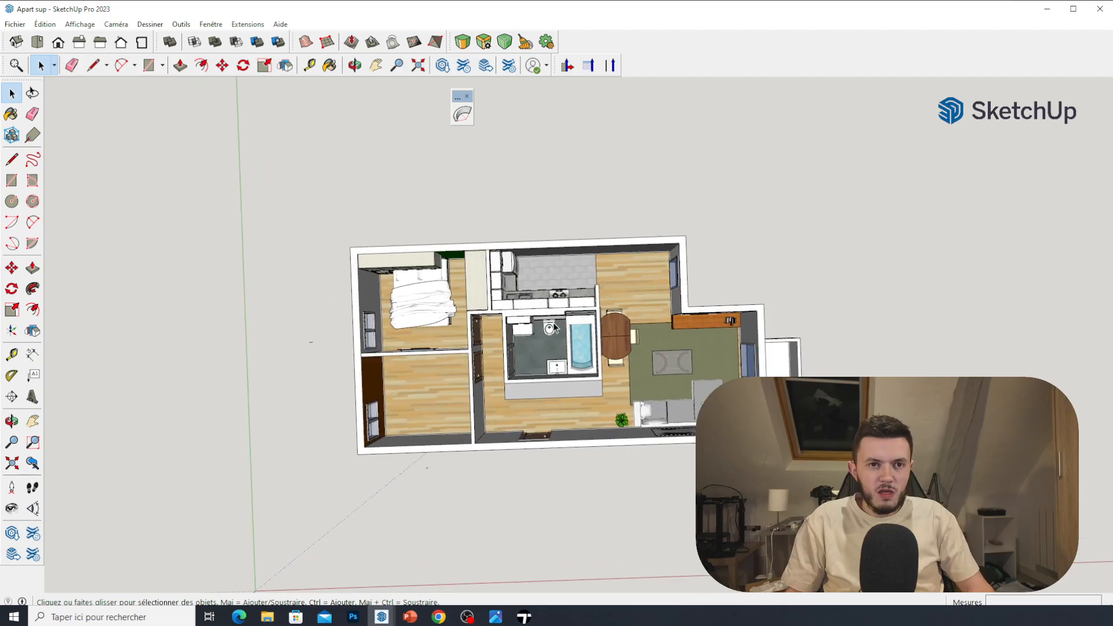
{"action": "scroll", "coordinate": [554, 328], "scroll_direction": "up", "scroll_amount": 2}
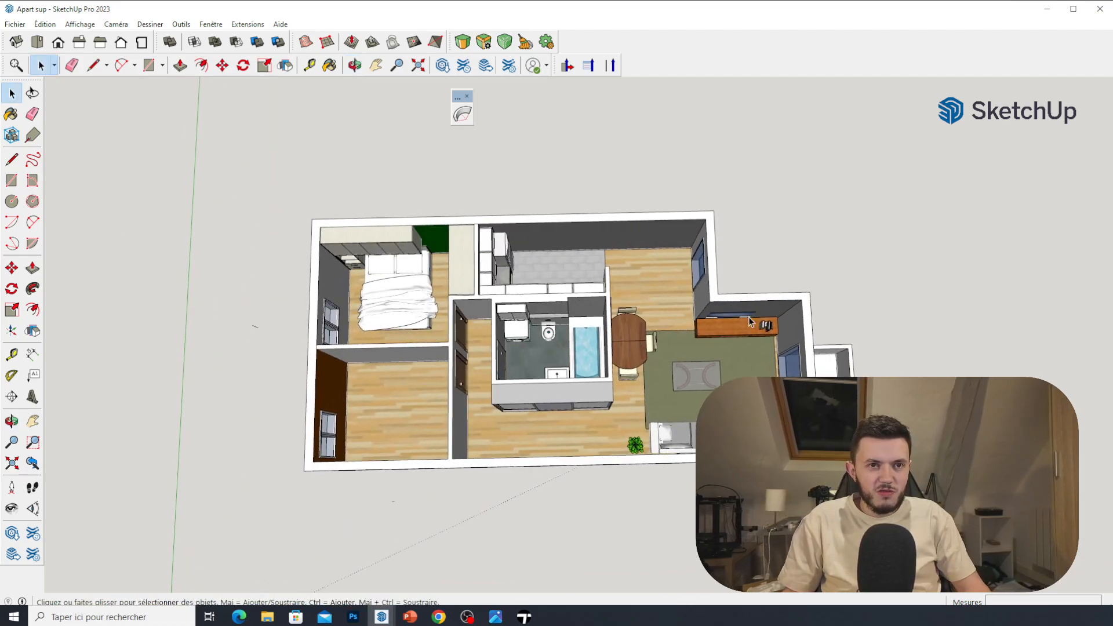
Examine the apartment's exterior walls from the balcony side and its interior rooms from raised angles.
{"action": "scroll", "coordinate": [426, 326], "scroll_direction": "down", "scroll_amount": 2}
{"action": "middle_click_drag", "start_coordinate": [454, 332], "coordinate": [353, 229]}
{"action": "middle_click_drag", "start_coordinate": [617, 365], "coordinate": [549, 303]}
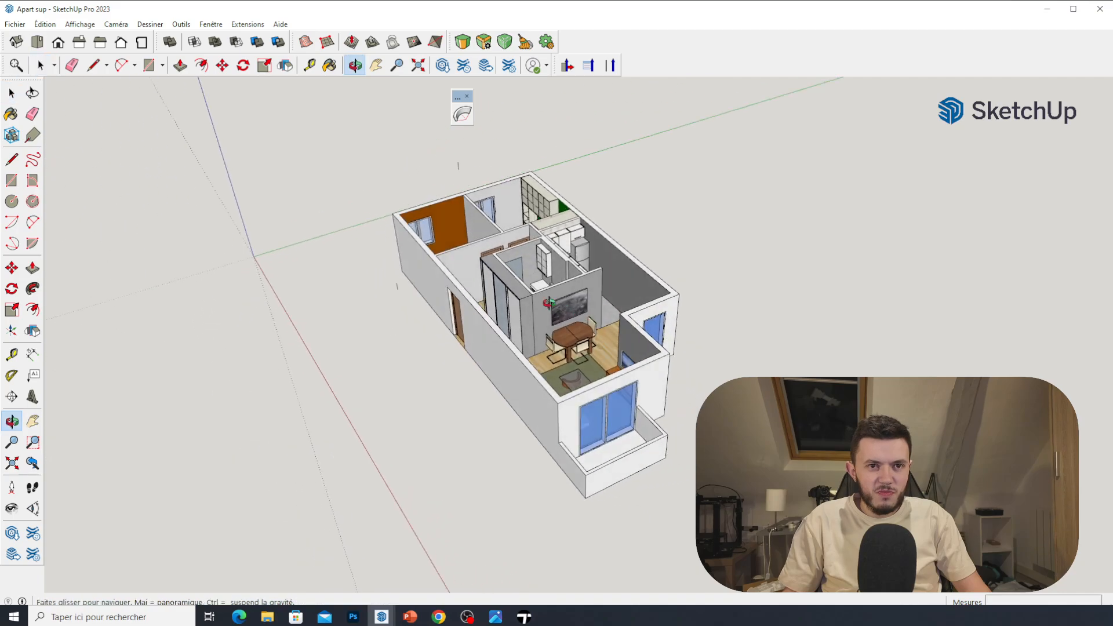
{"action": "left_click_drag", "start_coordinate": [549, 303], "coordinate": [612, 336]}
{"action": "key", "text": "space"}
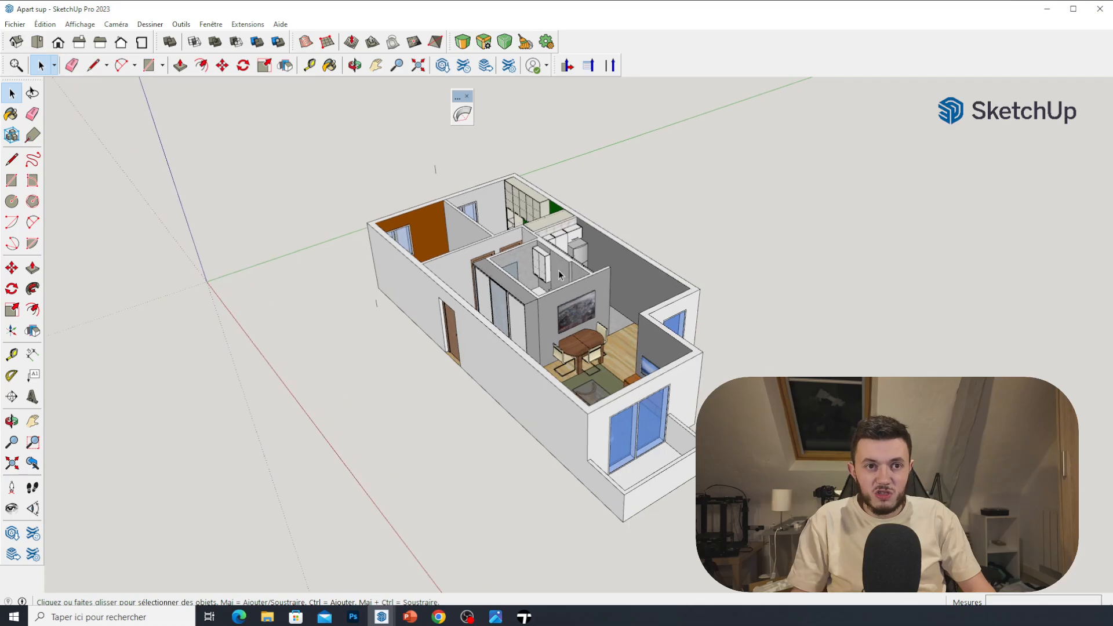
{"action": "scroll", "coordinate": [529, 258], "scroll_direction": "up", "scroll_amount": 2}
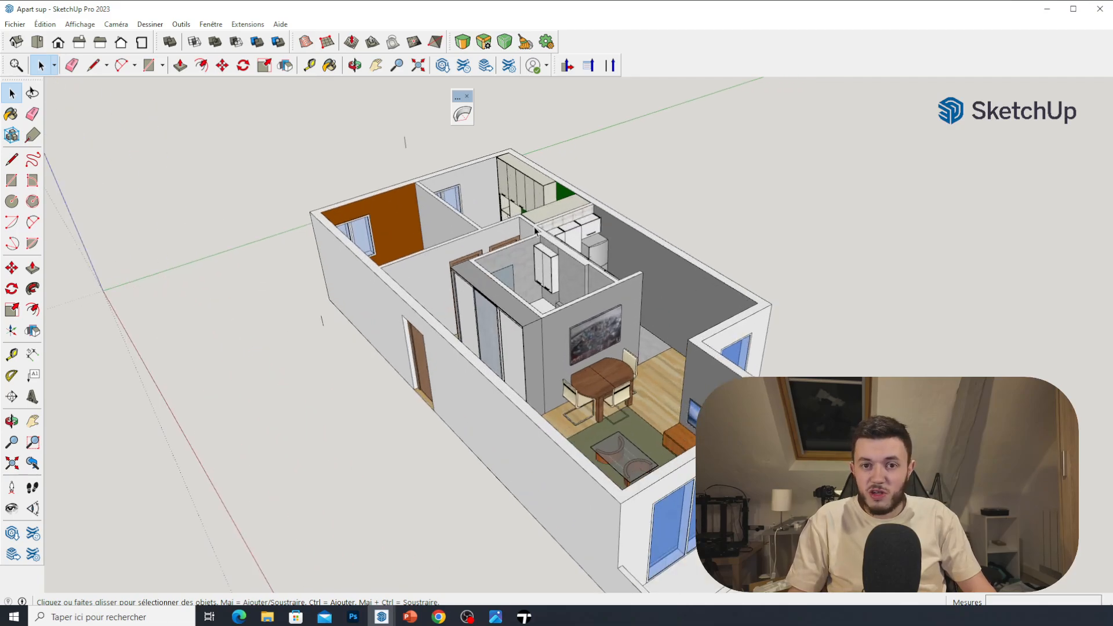
{"action": "middle_click_drag", "start_coordinate": [534, 229], "coordinate": [547, 349]}
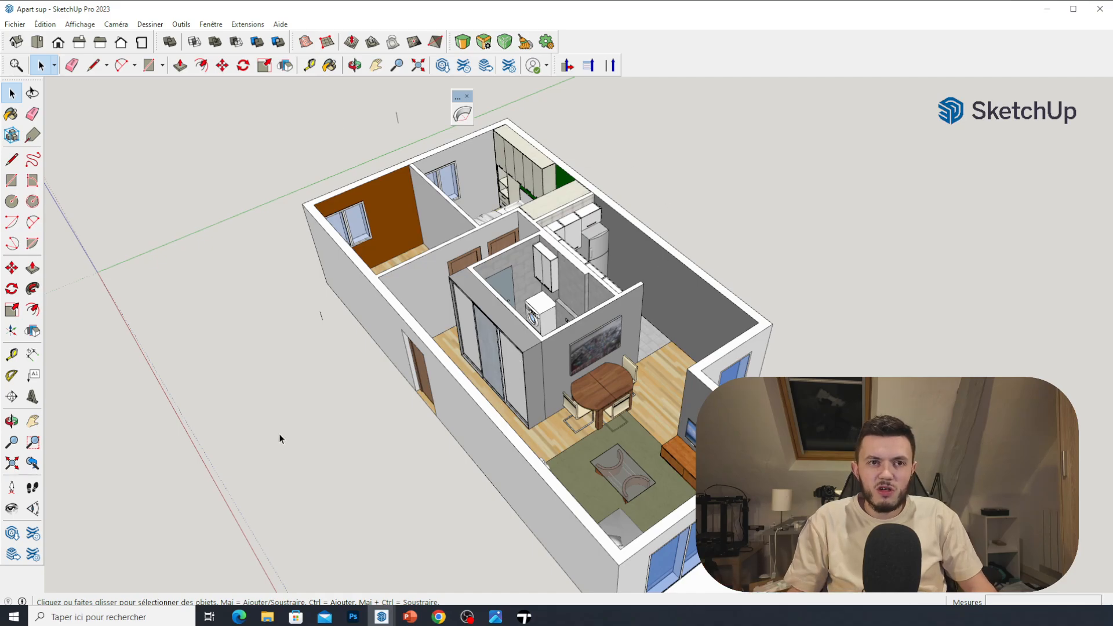
{"action": "scroll", "coordinate": [455, 236], "scroll_direction": "down", "scroll_amount": 4}
{"action": "scroll", "coordinate": [545, 242], "scroll_direction": "up", "scroll_amount": 3}
{"action": "scroll", "coordinate": [527, 371], "scroll_direction": "up", "scroll_amount": 2}
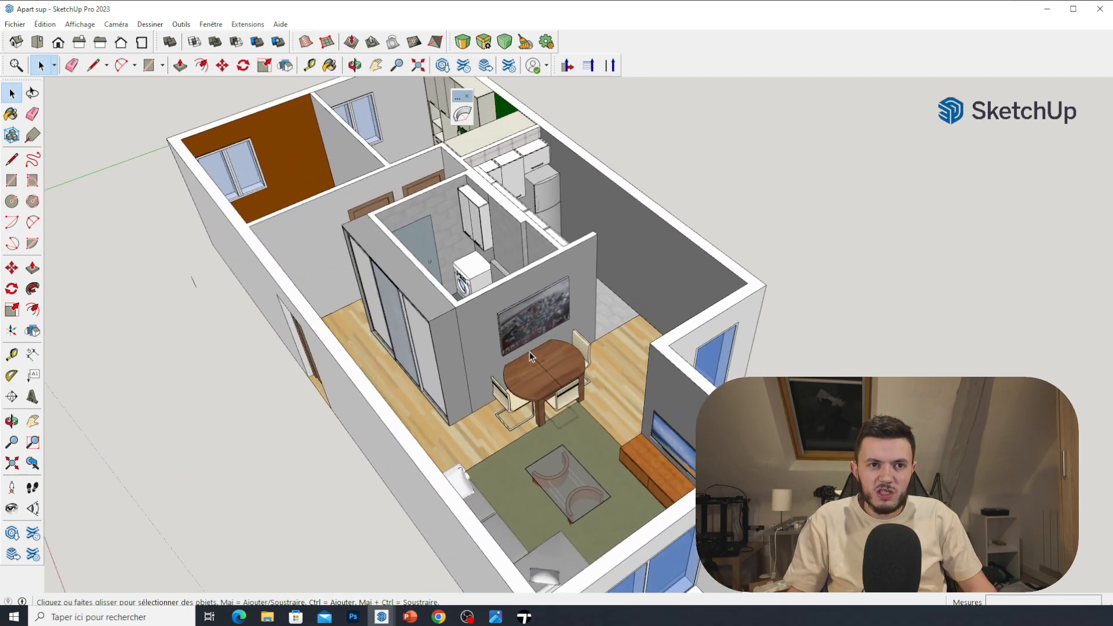
{"action": "scroll", "coordinate": [535, 485], "scroll_direction": "up", "scroll_amount": 2}
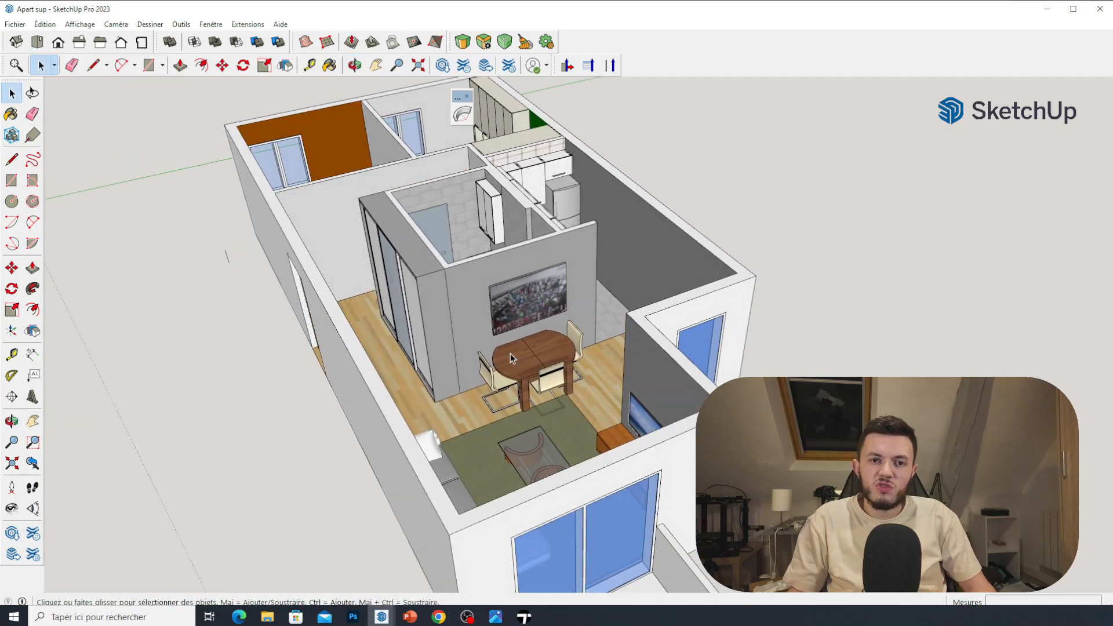
{"action": "middle_click_drag", "start_coordinate": [514, 197], "coordinate": [414, 269]}
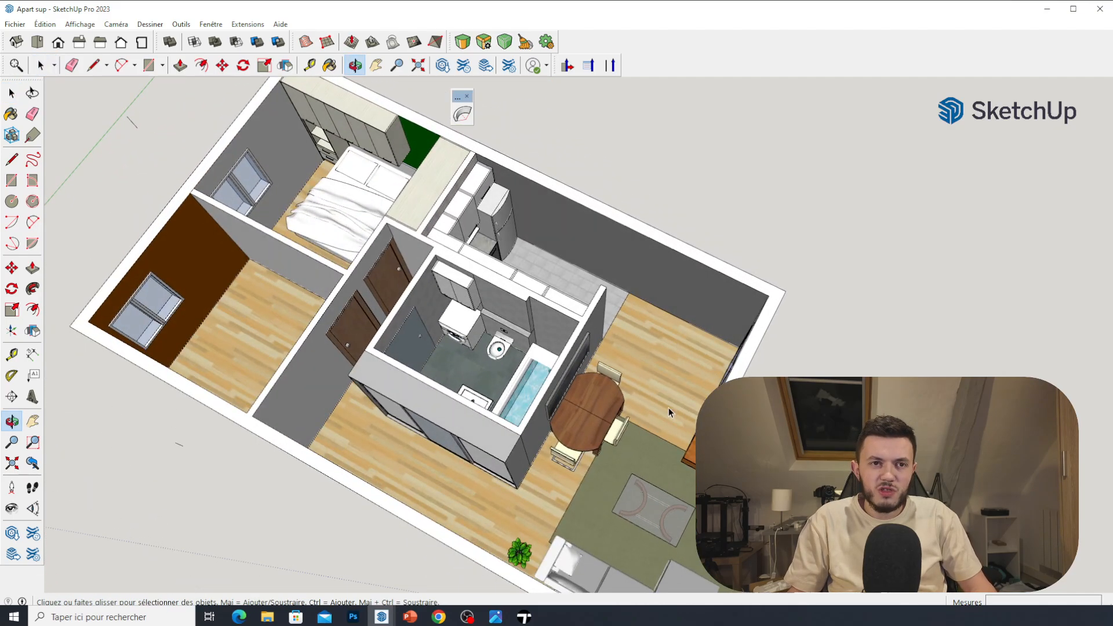
{"action": "scroll", "coordinate": [400, 266], "scroll_direction": "up", "scroll_amount": 2}
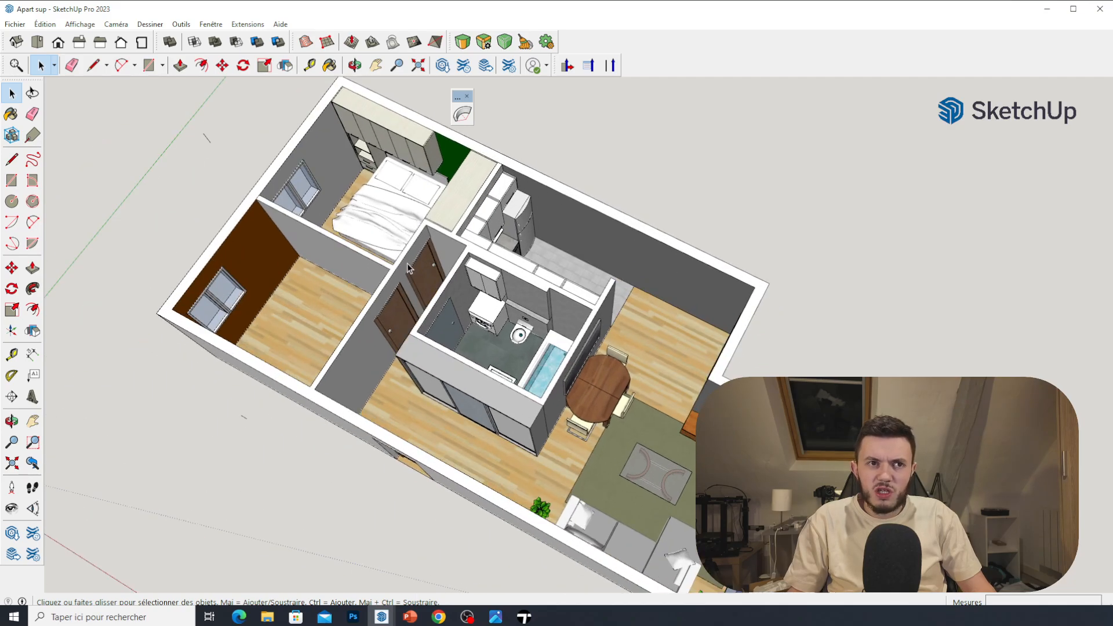
{"action": "middle_click_drag", "start_coordinate": [370, 230], "coordinate": [587, 263]}
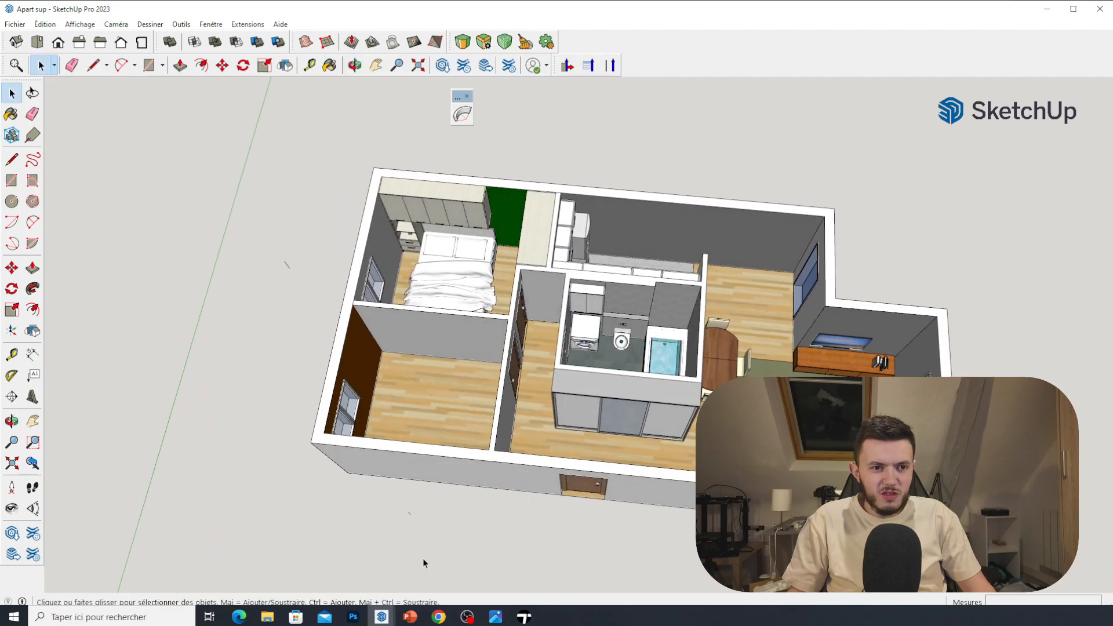
Switch to the PowerPoint slideshow Maison_Pre to view the apartment floor plan, and return to the Apart sup model in SketchUp.
{"action": "mouse_move", "coordinate": [407, 619]}
{"action": "left_click", "coordinate": [412, 590]}
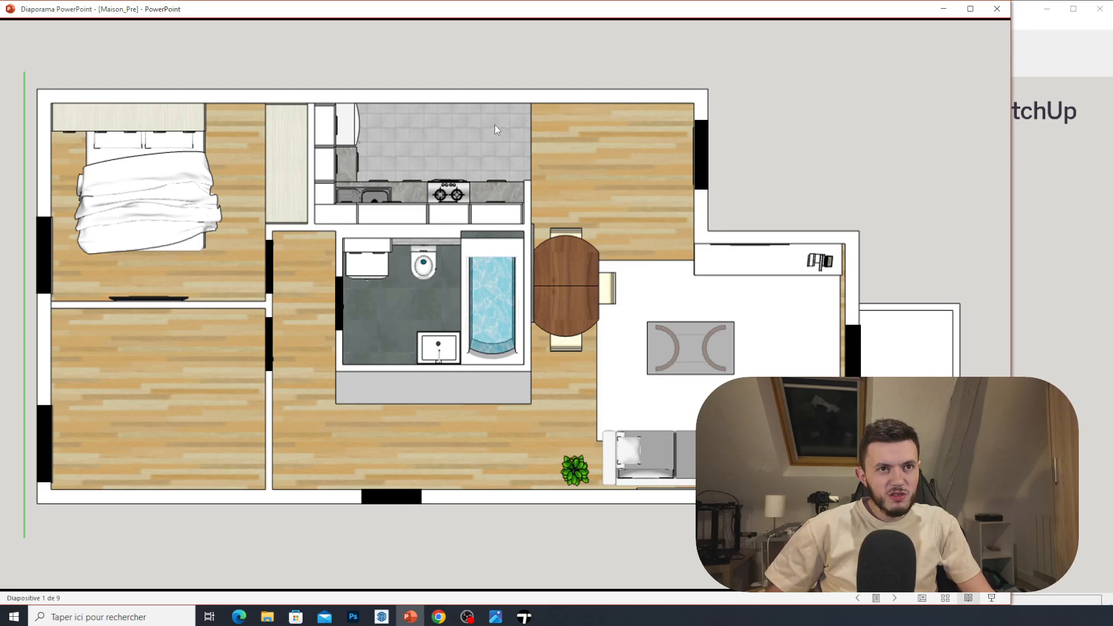
{"action": "left_click", "coordinate": [382, 616]}
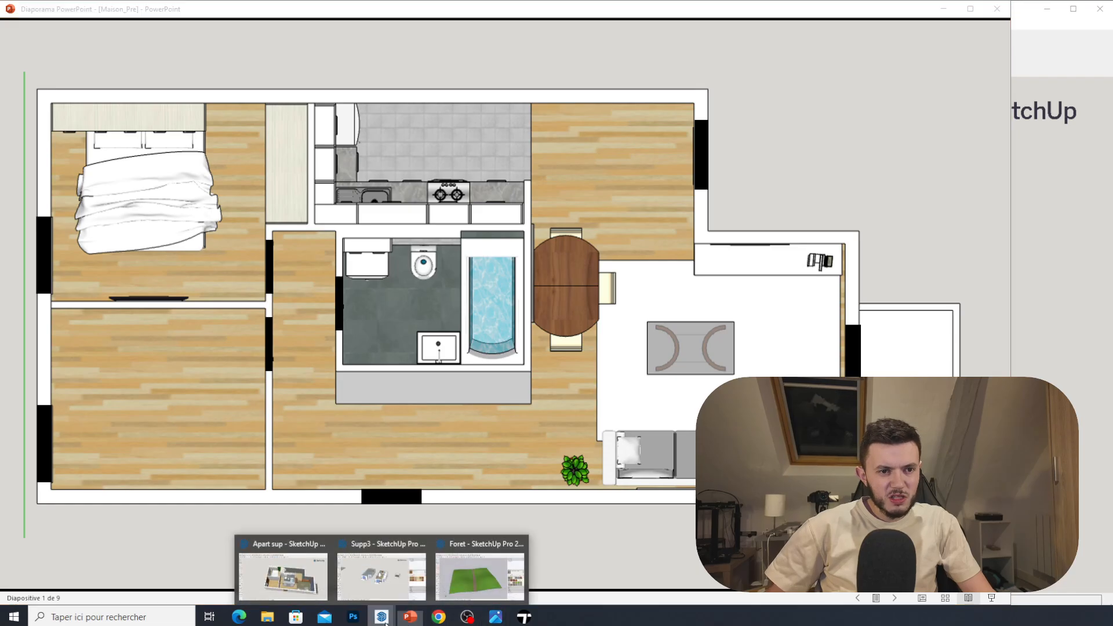
{"action": "left_click", "coordinate": [283, 577]}
Examine the kitchen up close, including its worktop, sink, hob, cabinets and refrigerator.
{"action": "scroll", "coordinate": [673, 232], "scroll_direction": "up", "scroll_amount": 10}
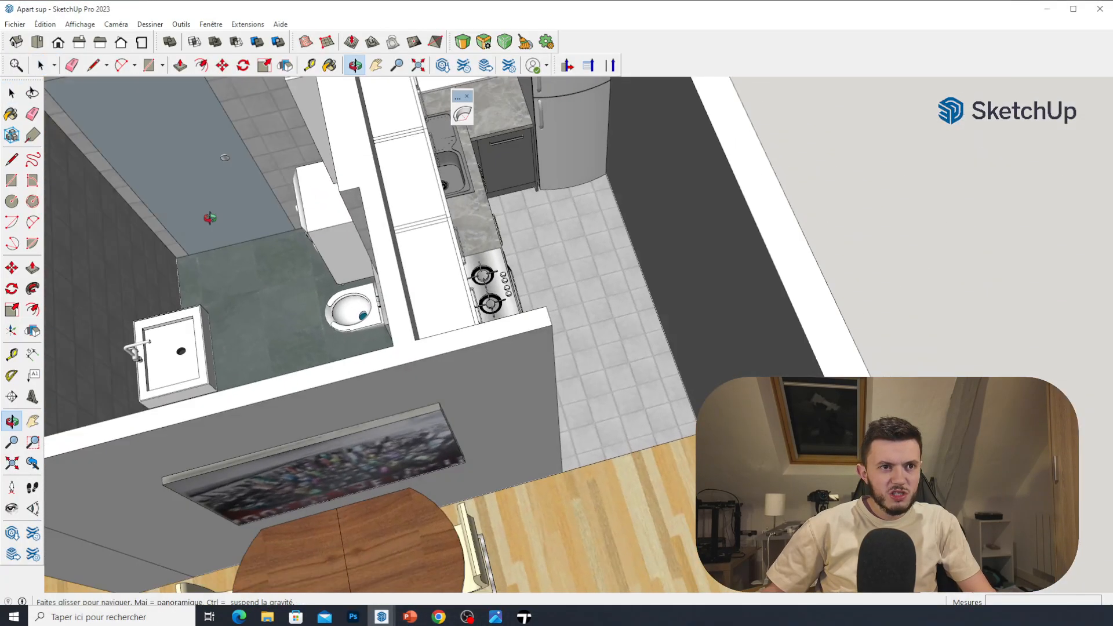
{"action": "middle_click_drag", "start_coordinate": [209, 218], "coordinate": [157, 176]}
{"action": "scroll", "coordinate": [413, 388], "scroll_direction": "down", "scroll_amount": 5}
{"action": "scroll", "coordinate": [535, 241], "scroll_direction": "up", "scroll_amount": 8}
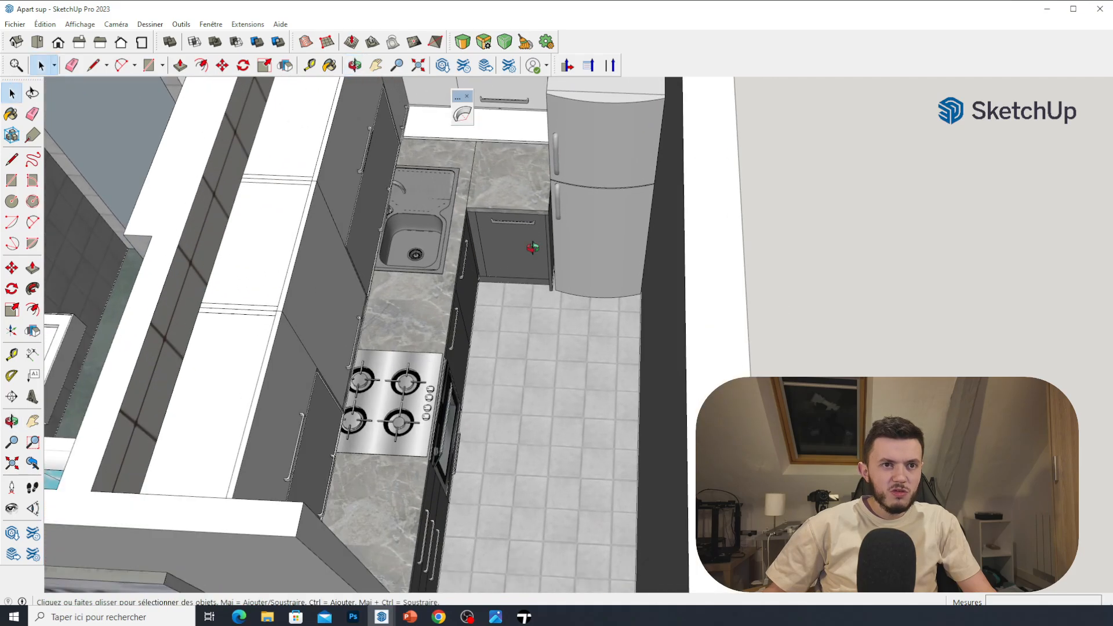
{"action": "middle_click_drag", "start_coordinate": [559, 234], "coordinate": [544, 257]}
{"action": "scroll", "coordinate": [568, 270], "scroll_direction": "down", "scroll_amount": 6}
{"action": "key", "text": "space"}
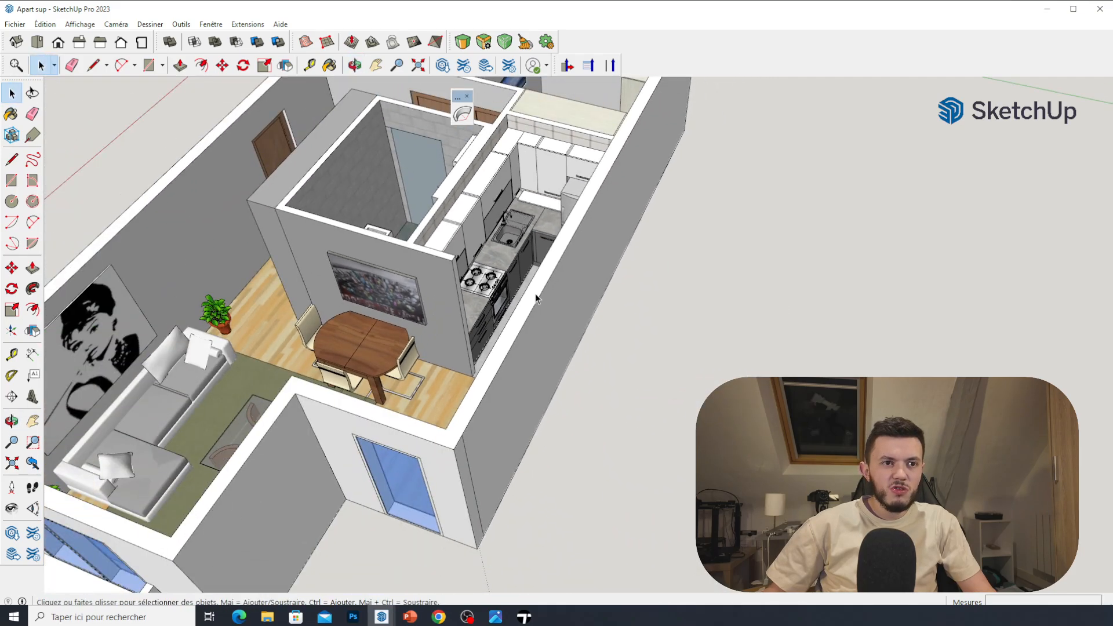
Examine the bathroom up close, including its tiled walls, wall cabinet, washing machine and toilet.
{"action": "scroll", "coordinate": [566, 168], "scroll_direction": "up", "scroll_amount": 2}
{"action": "scroll", "coordinate": [558, 168], "scroll_direction": "up", "scroll_amount": 4}
{"action": "middle_click_drag", "start_coordinate": [479, 255], "coordinate": [683, 290]}
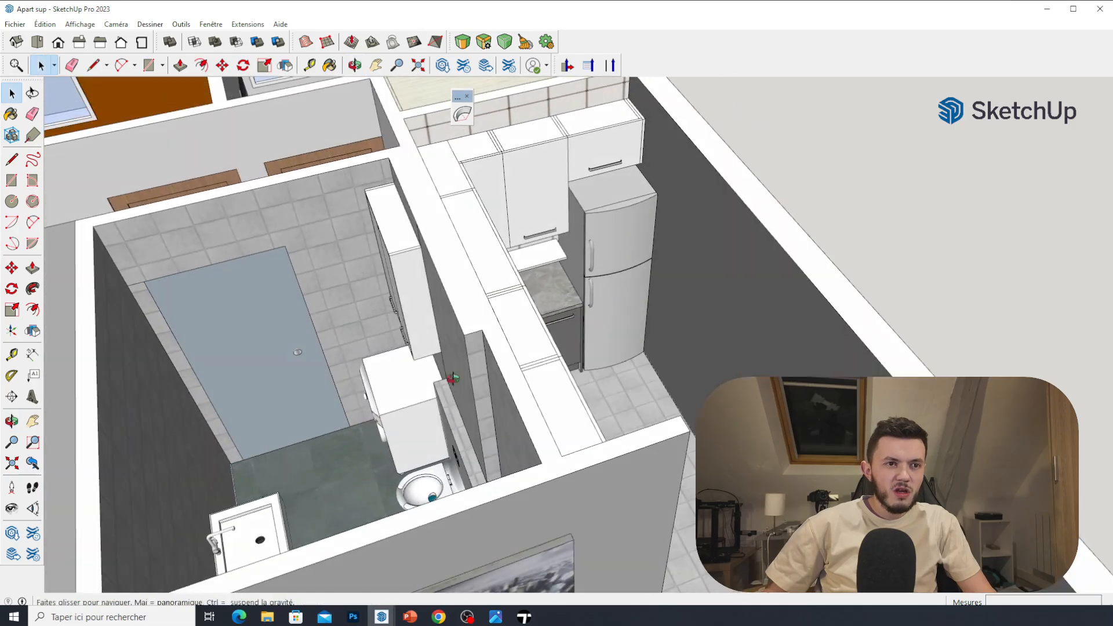
{"action": "middle_click_drag", "start_coordinate": [452, 377], "coordinate": [610, 380]}
{"action": "scroll", "coordinate": [610, 385], "scroll_direction": "down", "scroll_amount": 3}
{"action": "scroll", "coordinate": [511, 465], "scroll_direction": "up", "scroll_amount": 5}
{"action": "middle_click_drag", "start_coordinate": [512, 465], "coordinate": [620, 503]}
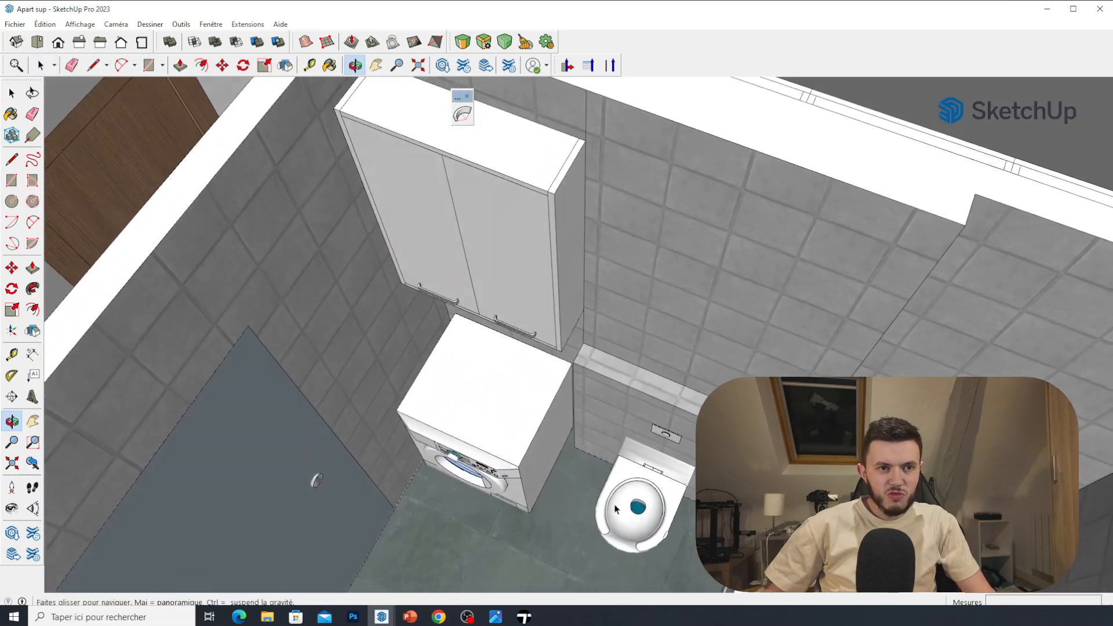
Examine the whole bathroom from above, including the bathtub, washbasin, toilet and washing machine.
{"action": "scroll", "coordinate": [526, 358], "scroll_direction": "down", "scroll_amount": 4}
{"action": "scroll", "coordinate": [527, 357], "scroll_direction": "down", "scroll_amount": 3}
{"action": "middle_click_drag", "start_coordinate": [564, 396], "coordinate": [823, 372]}
{"action": "scroll", "coordinate": [669, 467], "scroll_direction": "up", "scroll_amount": 4}
{"action": "scroll", "coordinate": [661, 452], "scroll_direction": "up", "scroll_amount": 2}
{"action": "scroll", "coordinate": [627, 396], "scroll_direction": "down", "scroll_amount": 5}
{"action": "scroll", "coordinate": [675, 324], "scroll_direction": "up", "scroll_amount": 4}
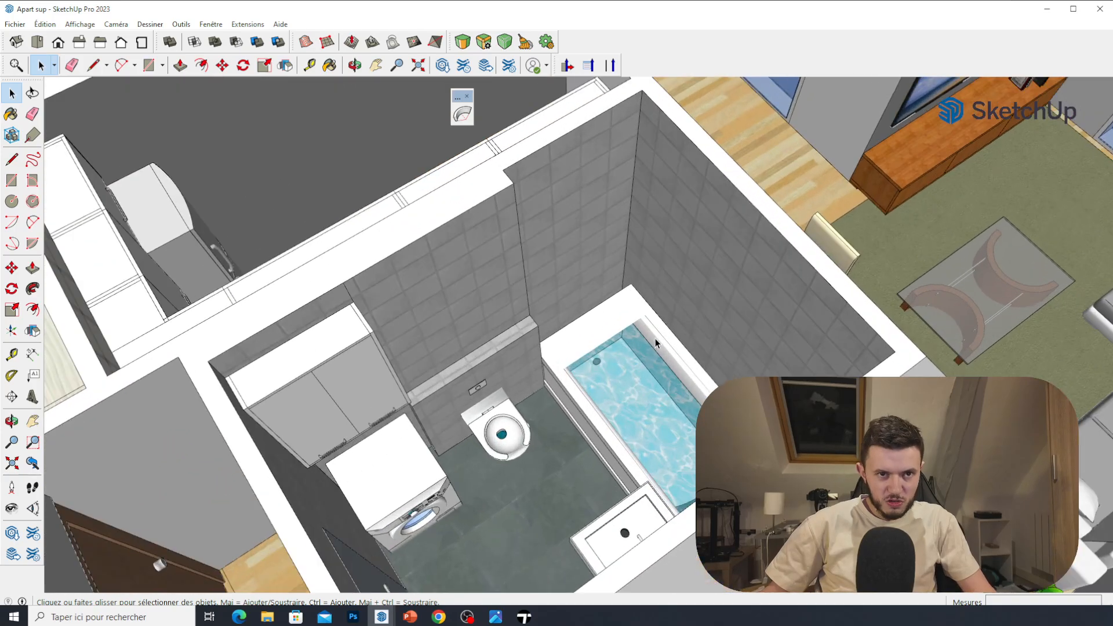
Examine how the bathroom, kitchen, dining area, living room and bedrooms connect from raised angles around the apartment.
{"action": "middle_click_drag", "start_coordinate": [655, 338], "coordinate": [688, 407]}
{"action": "scroll", "coordinate": [618, 396], "scroll_direction": "down", "scroll_amount": 2}
{"action": "scroll", "coordinate": [478, 405], "scroll_direction": "down", "scroll_amount": 4}
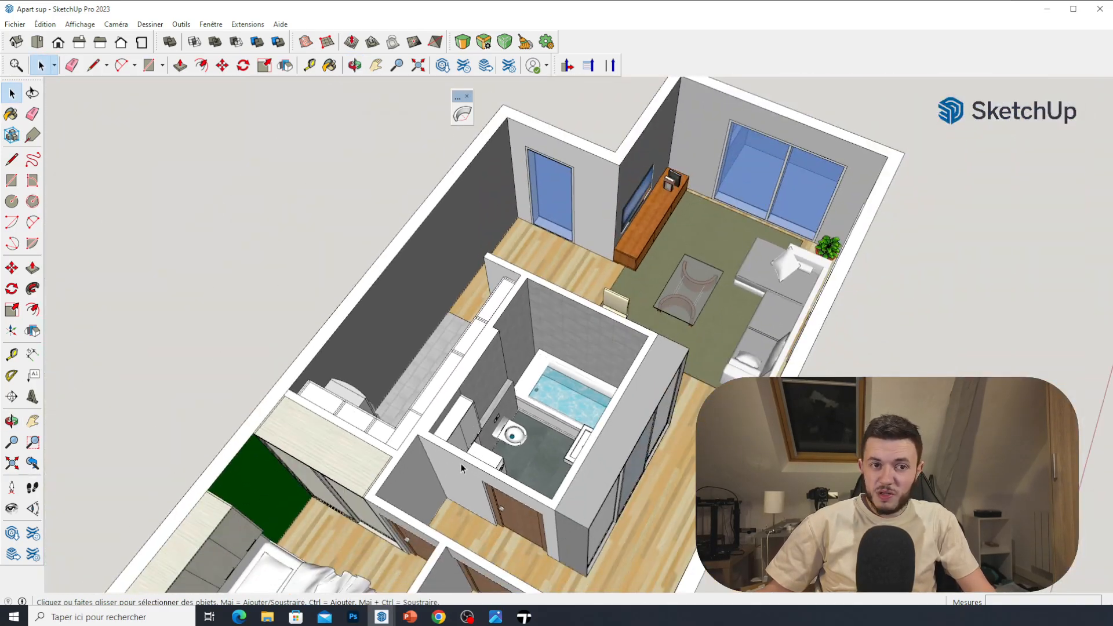
{"action": "scroll", "coordinate": [556, 376], "scroll_direction": "down", "scroll_amount": 2}
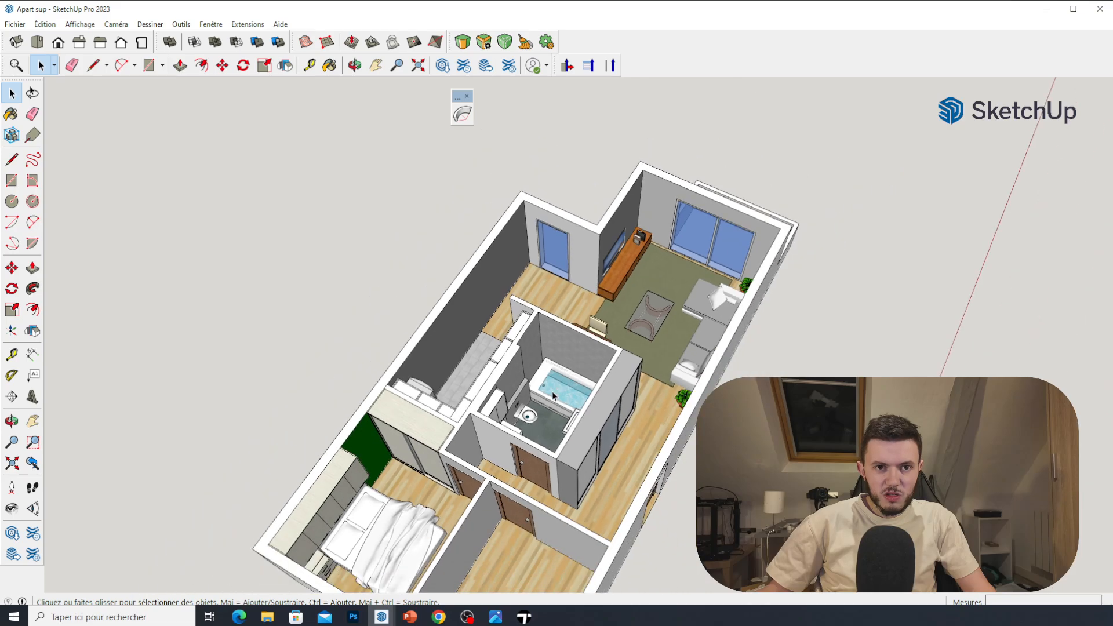
{"action": "scroll", "coordinate": [574, 428], "scroll_direction": "up", "scroll_amount": 2}
{"action": "scroll", "coordinate": [700, 365], "scroll_direction": "up", "scroll_amount": 2}
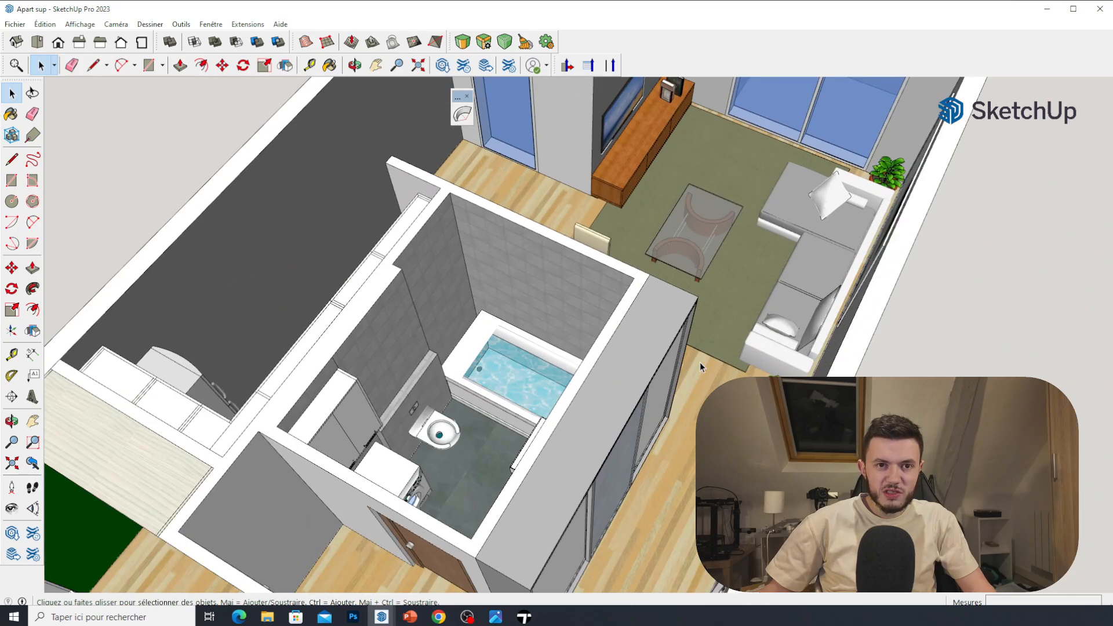
{"action": "middle_click_drag", "start_coordinate": [700, 365], "coordinate": [530, 372]}
{"action": "scroll", "coordinate": [463, 379], "scroll_direction": "down", "scroll_amount": 2}
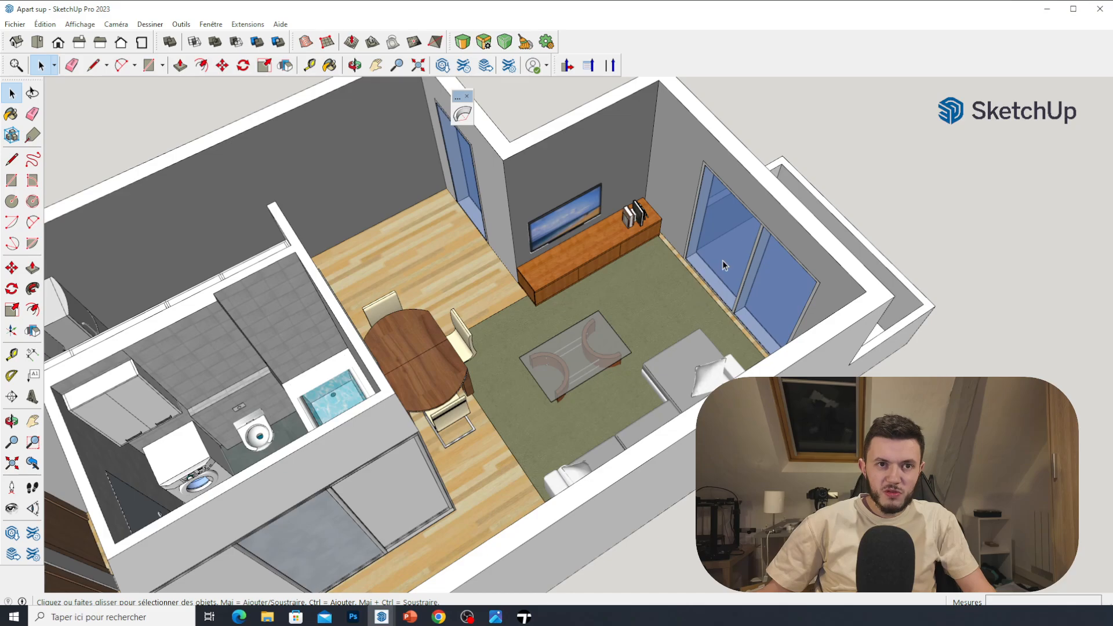
{"action": "scroll", "coordinate": [643, 321], "scroll_direction": "down", "scroll_amount": 5}
{"action": "middle_click_drag", "start_coordinate": [645, 319], "coordinate": [559, 359]}
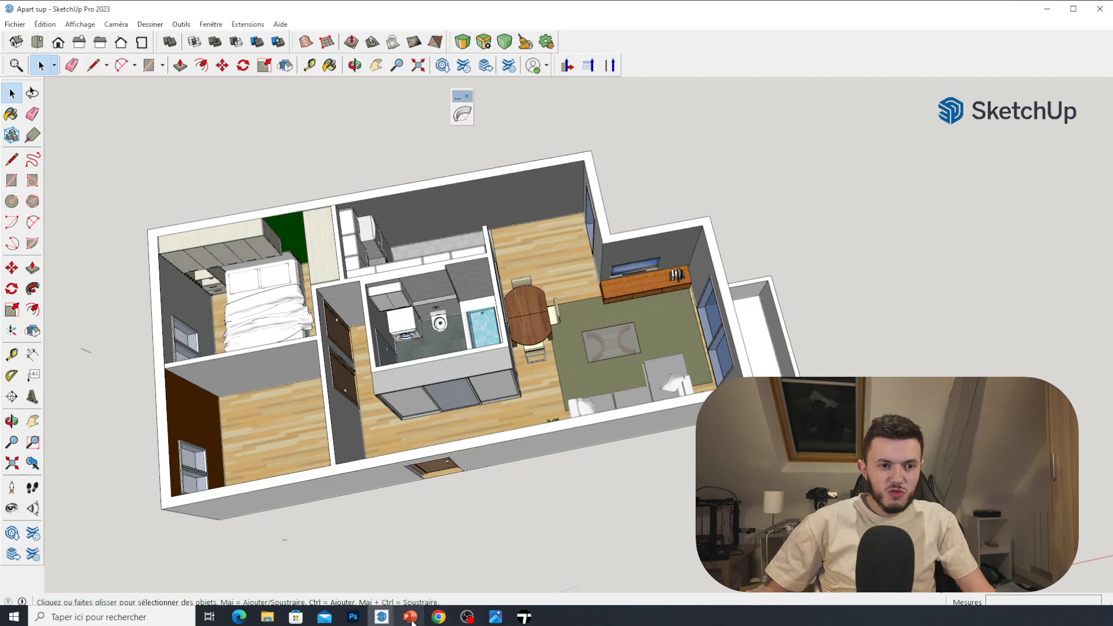
Switch to the PowerPoint slideshow Maison_Pre and advance the floor plan from slide 1 to slide 3.
{"action": "mouse_move", "coordinate": [410, 616]}
{"action": "left_click", "coordinate": [412, 587]}
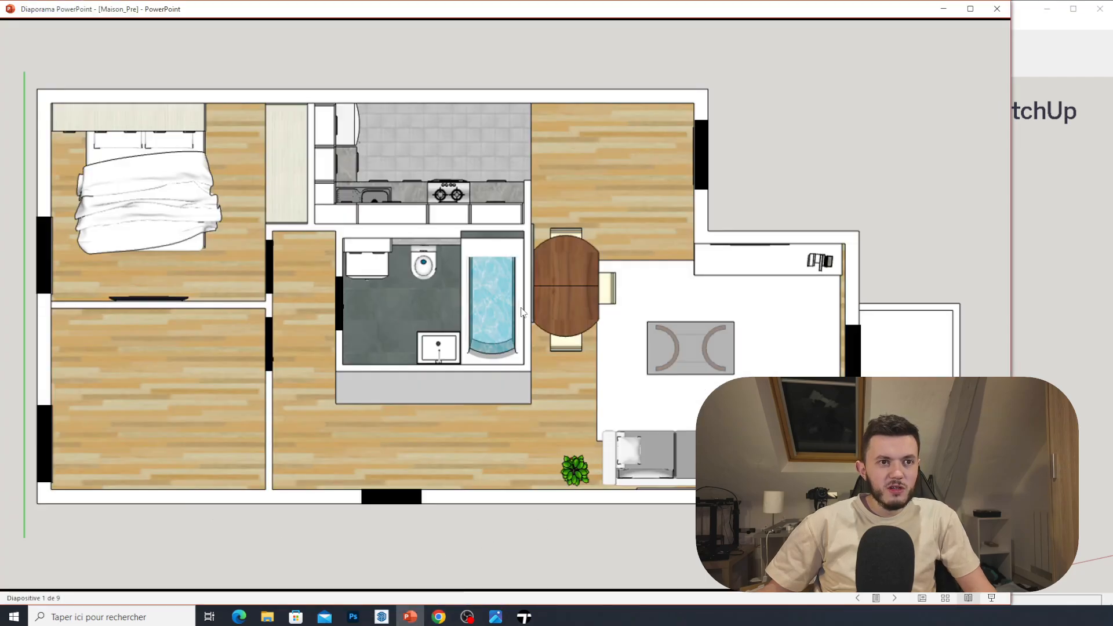
{"action": "left_click", "coordinate": [751, 255]}
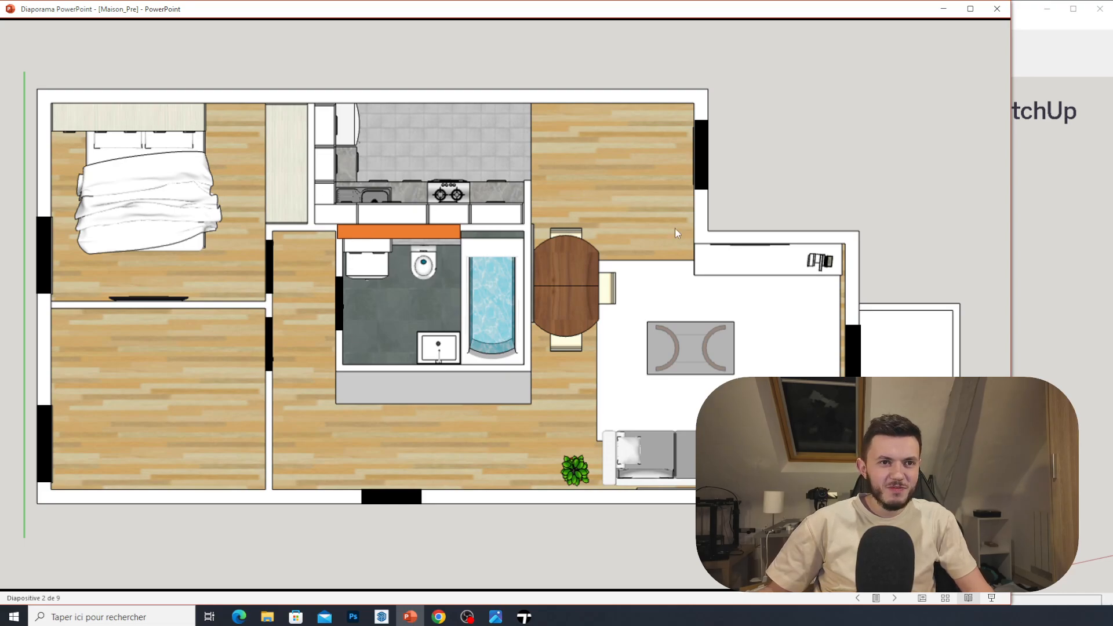
{"action": "left_click", "coordinate": [646, 395]}
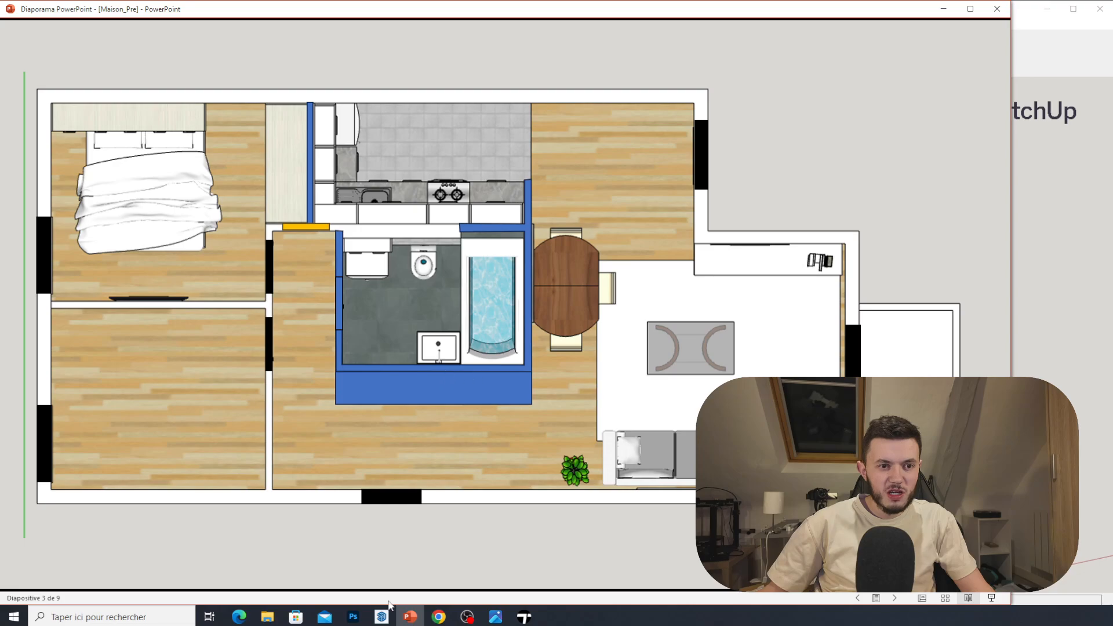
Return to the Apart sup model in SketchUp and examine the walls around the bathroom and kitchen.
{"action": "left_click", "coordinate": [382, 616]}
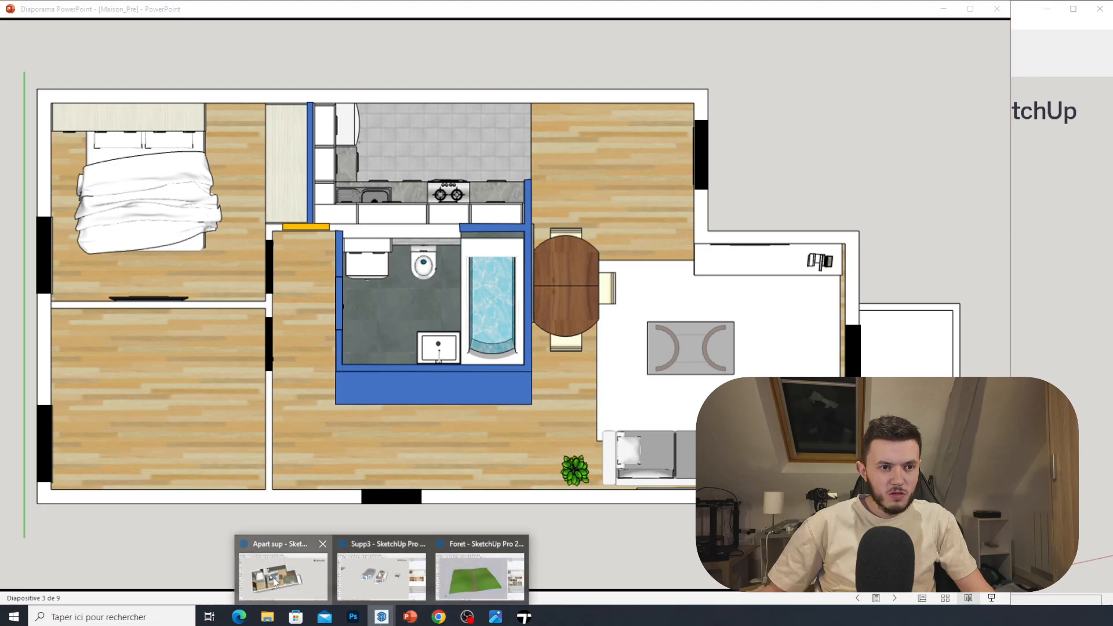
{"action": "left_click", "coordinate": [318, 566]}
{"action": "scroll", "coordinate": [425, 412], "scroll_direction": "up", "scroll_amount": 4}
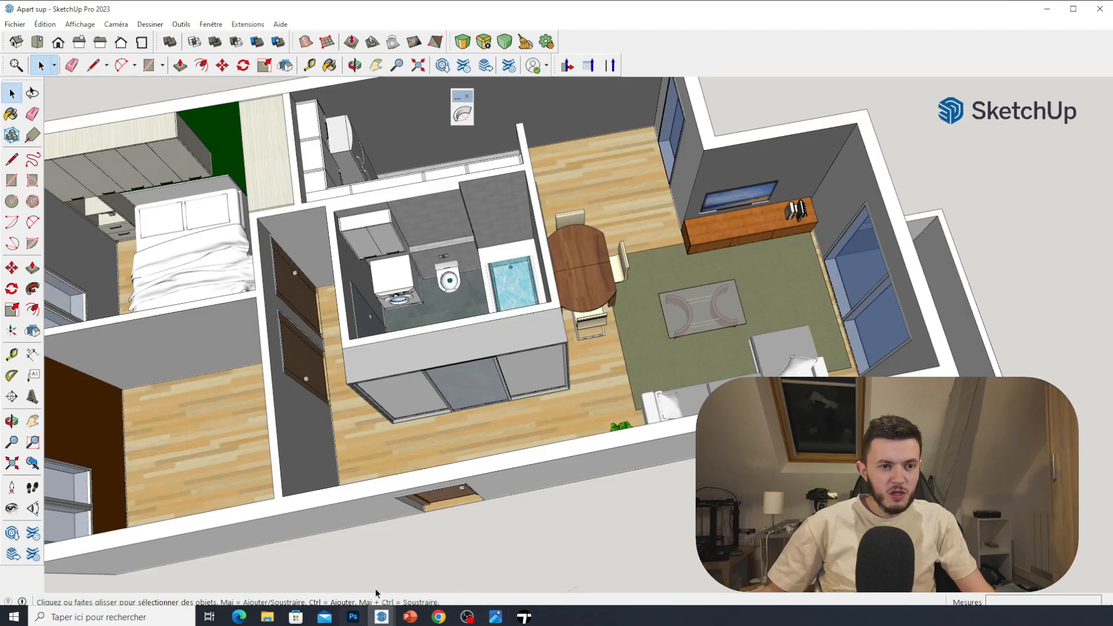
Switch to the PowerPoint slideshow, preview the new partitions on slide 5 and return to slide 3.
{"action": "mouse_move", "coordinate": [411, 616]}
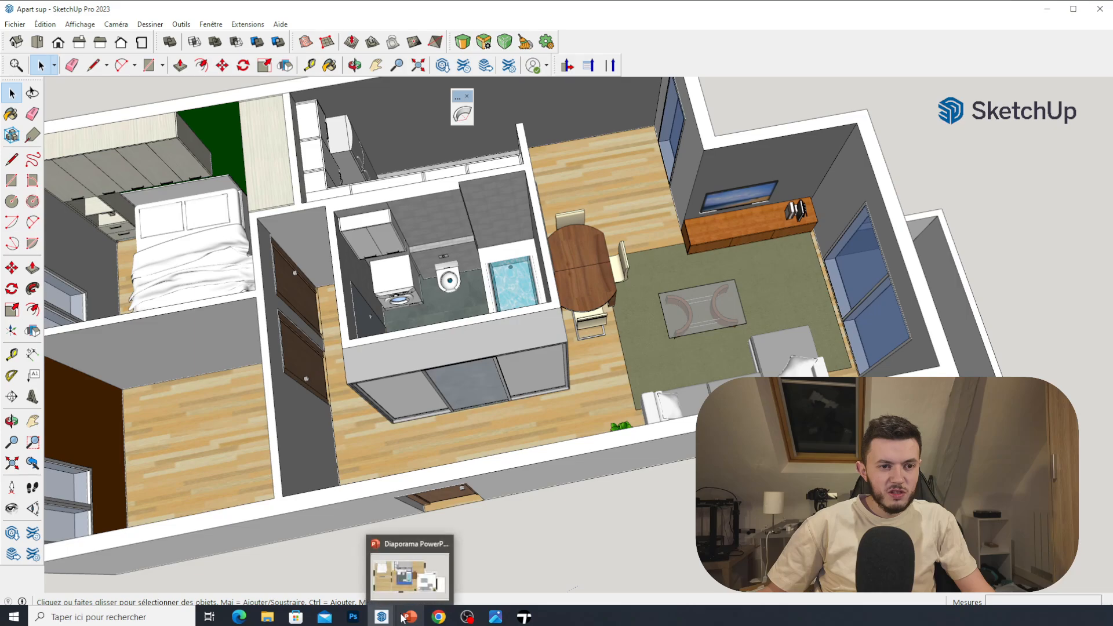
{"action": "left_click", "coordinate": [416, 565]}
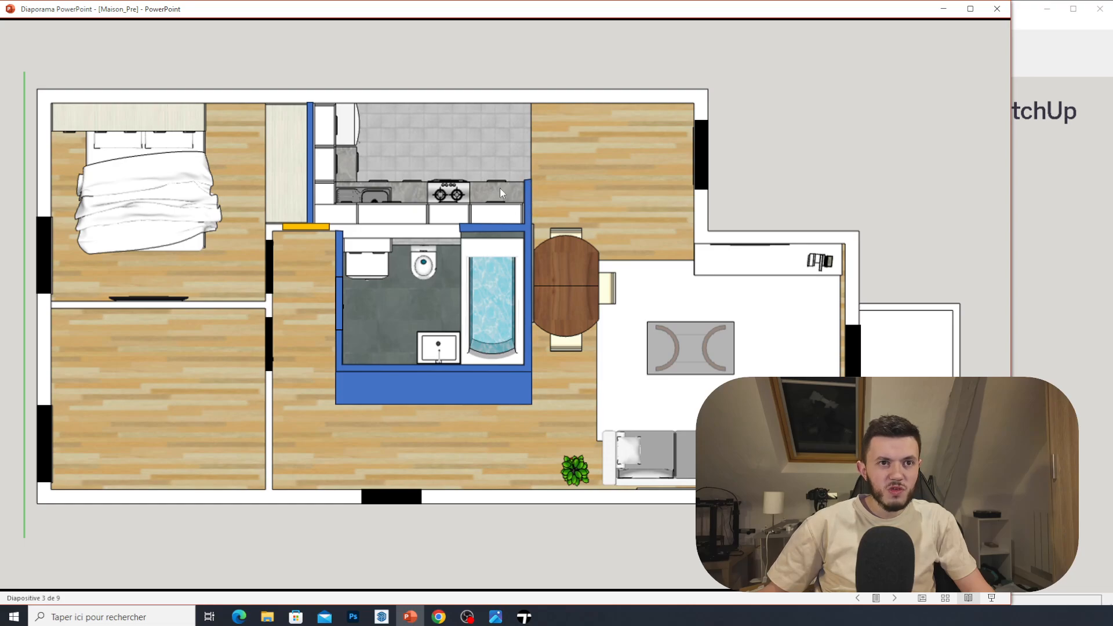
{"action": "scroll", "coordinate": [513, 173], "scroll_direction": "up", "scroll_amount": 2}
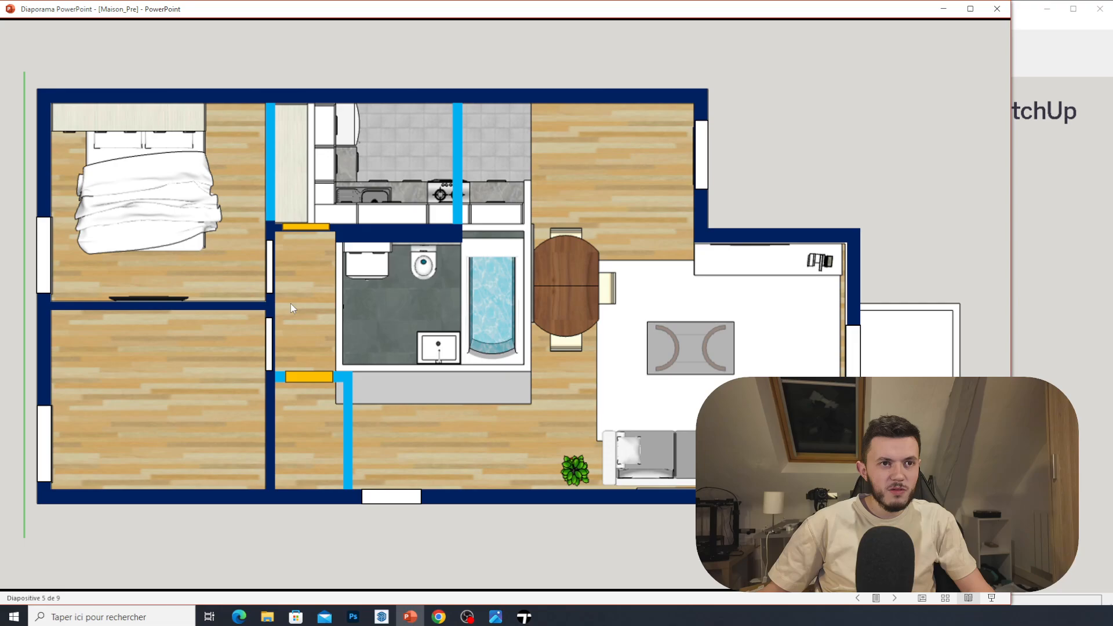
{"action": "scroll", "coordinate": [299, 270], "scroll_direction": "down", "scroll_amount": 2}
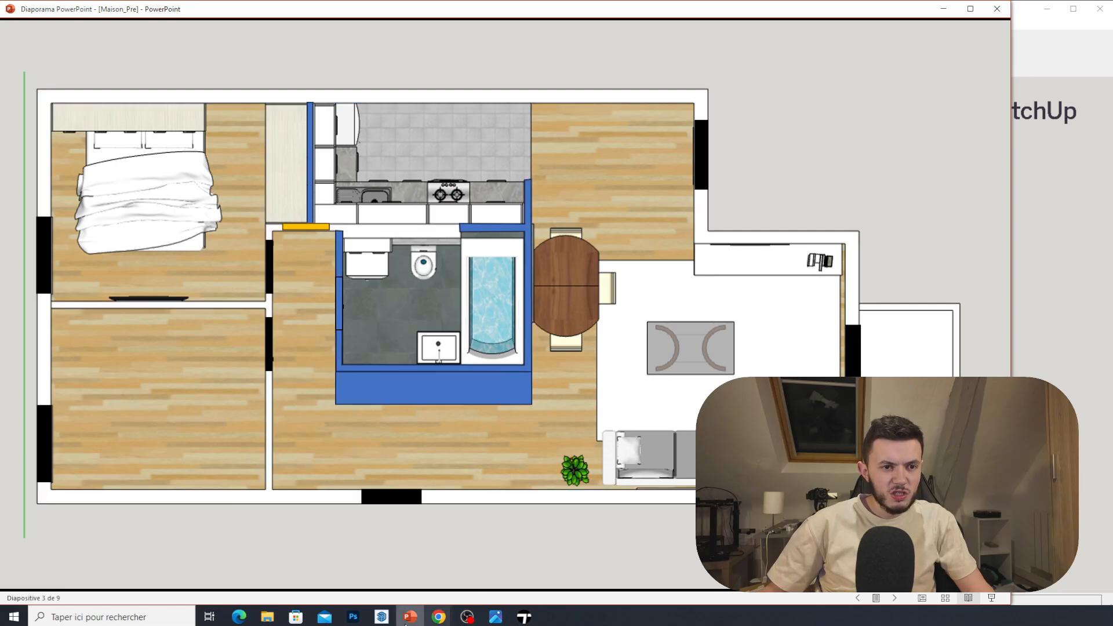
Switch to the Apart sup model in SketchUp and examine the partition between the bedroom closet and the kitchen.
{"action": "mouse_move", "coordinate": [382, 616]}
{"action": "left_click", "coordinate": [317, 549]}
{"action": "scroll", "coordinate": [317, 550], "scroll_direction": "down", "scroll_amount": 4}
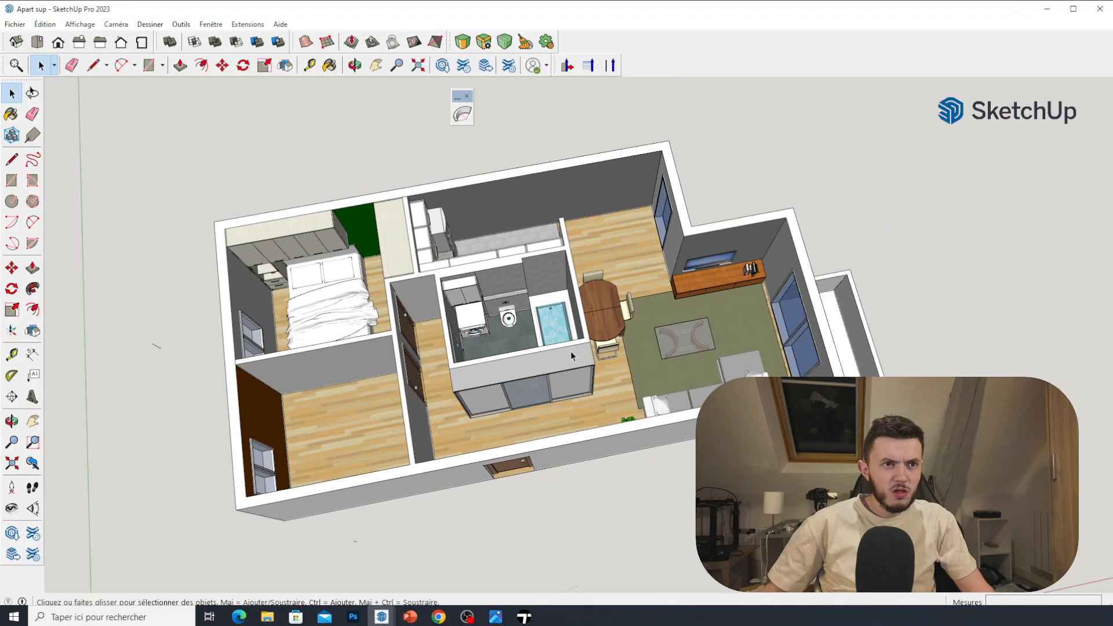
{"action": "scroll", "coordinate": [364, 243], "scroll_direction": "up", "scroll_amount": 10}
{"action": "scroll", "coordinate": [523, 251], "scroll_direction": "down", "scroll_amount": 3}
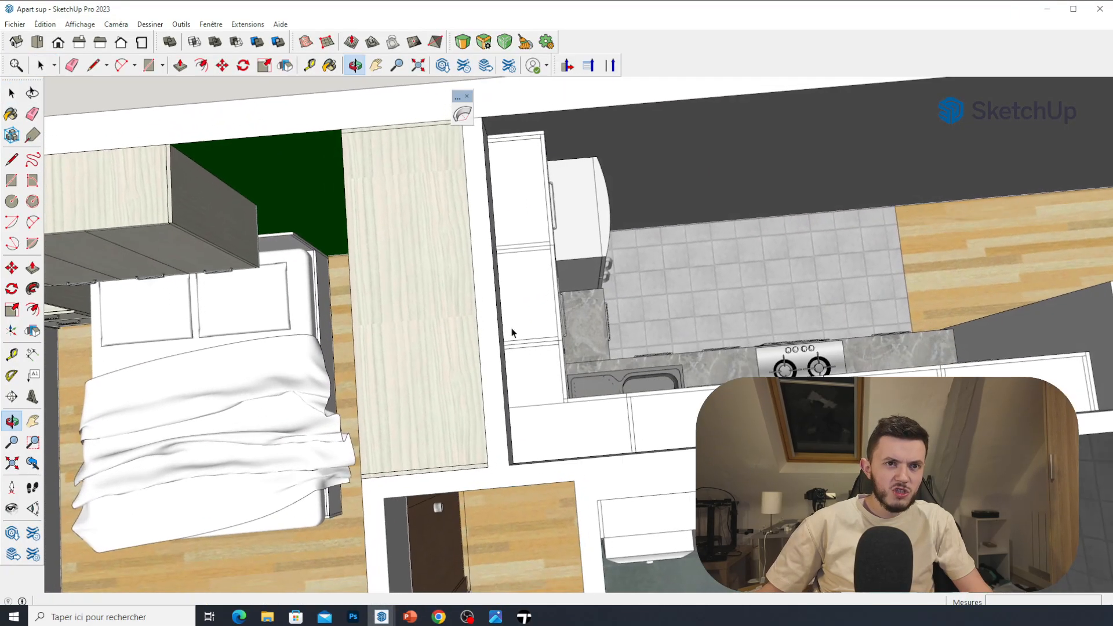
{"action": "scroll", "coordinate": [633, 293], "scroll_direction": "down", "scroll_amount": 2}
{"action": "scroll", "coordinate": [443, 300], "scroll_direction": "up", "scroll_amount": 4}
{"action": "middle_click_drag", "start_coordinate": [444, 300], "coordinate": [525, 371]}
{"action": "mouse_move", "coordinate": [525, 284]}
{"action": "middle_mouse_down"}
{"action": "mouse_move", "coordinate": [591, 248]}
{"action": "mouse_move", "coordinate": [472, 313]}
{"action": "mouse_move", "coordinate": [425, 266]}
{"action": "mouse_move", "coordinate": [494, 567]}
{"action": "middle_mouse_up"}
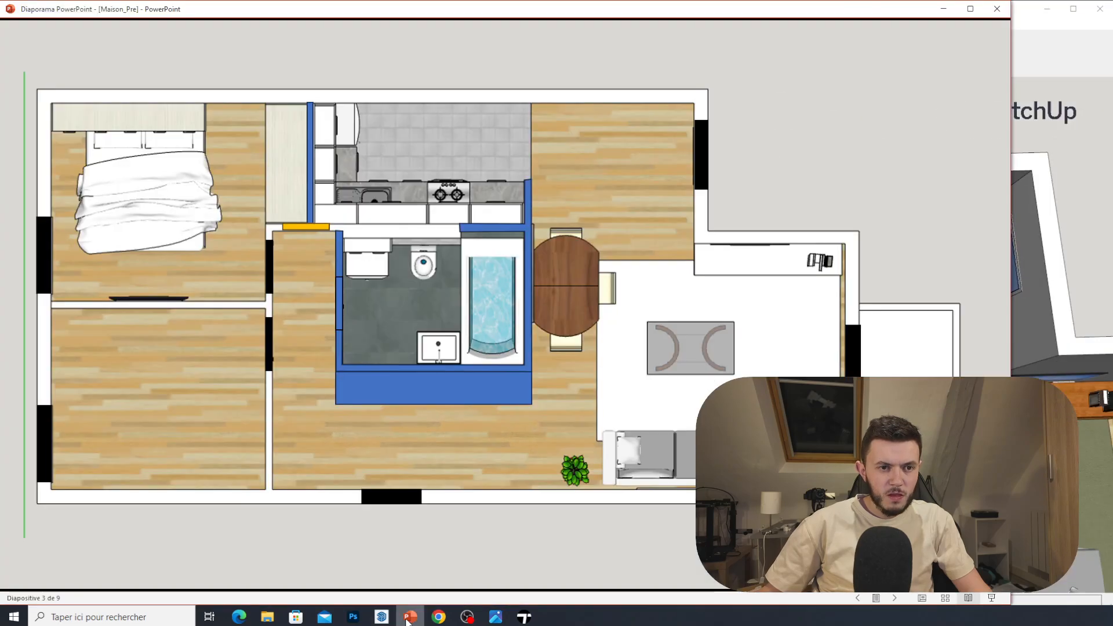
Check the doorway marked on slide 3 in PowerPoint against the wall at the hallway's end in SketchUp.
{"action": "left_click", "coordinate": [409, 617]}
{"action": "left_click", "coordinate": [335, 221]}
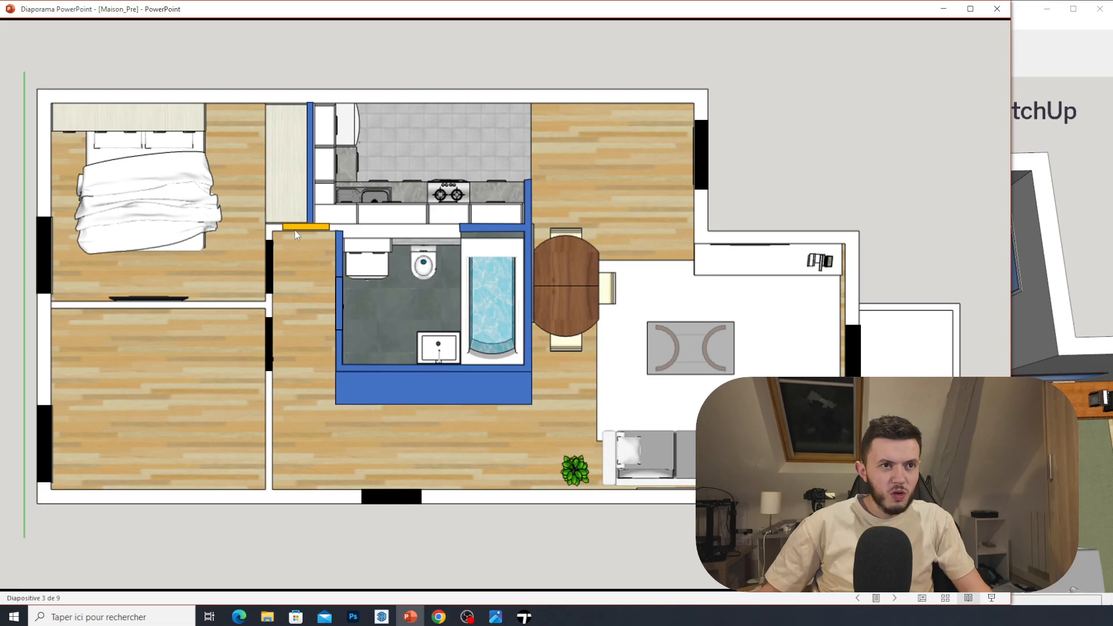
{"action": "mouse_move", "coordinate": [383, 615]}
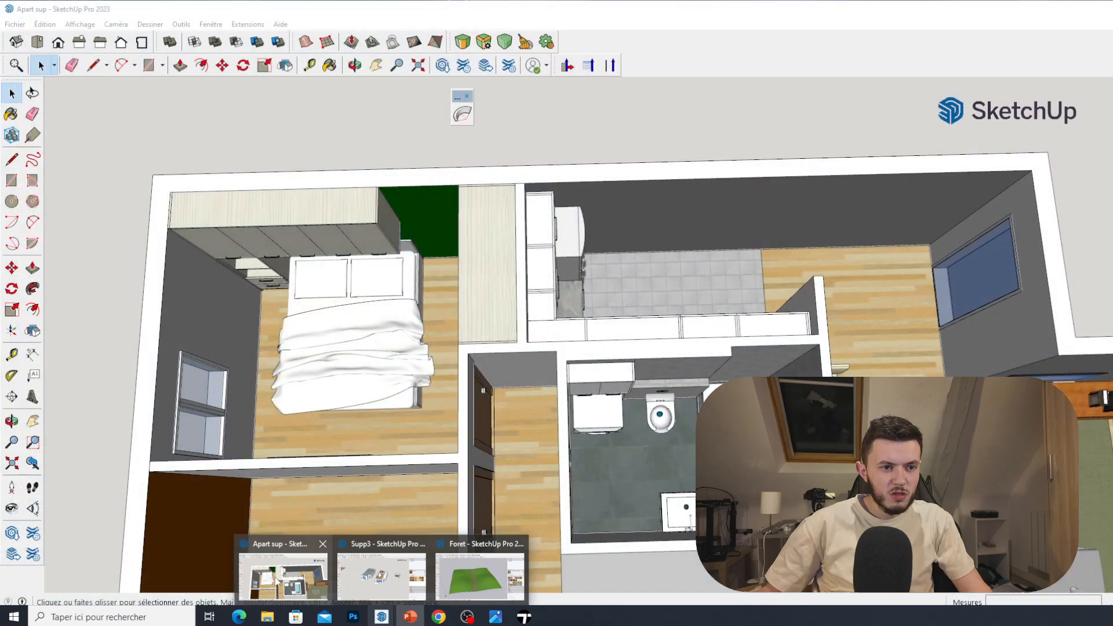
{"action": "left_click", "coordinate": [297, 580]}
{"action": "mouse_move", "coordinate": [464, 492]}
{"action": "middle_mouse_down"}
{"action": "mouse_move", "coordinate": [469, 438]}
{"action": "mouse_move", "coordinate": [524, 396]}
{"action": "middle_mouse_up"}
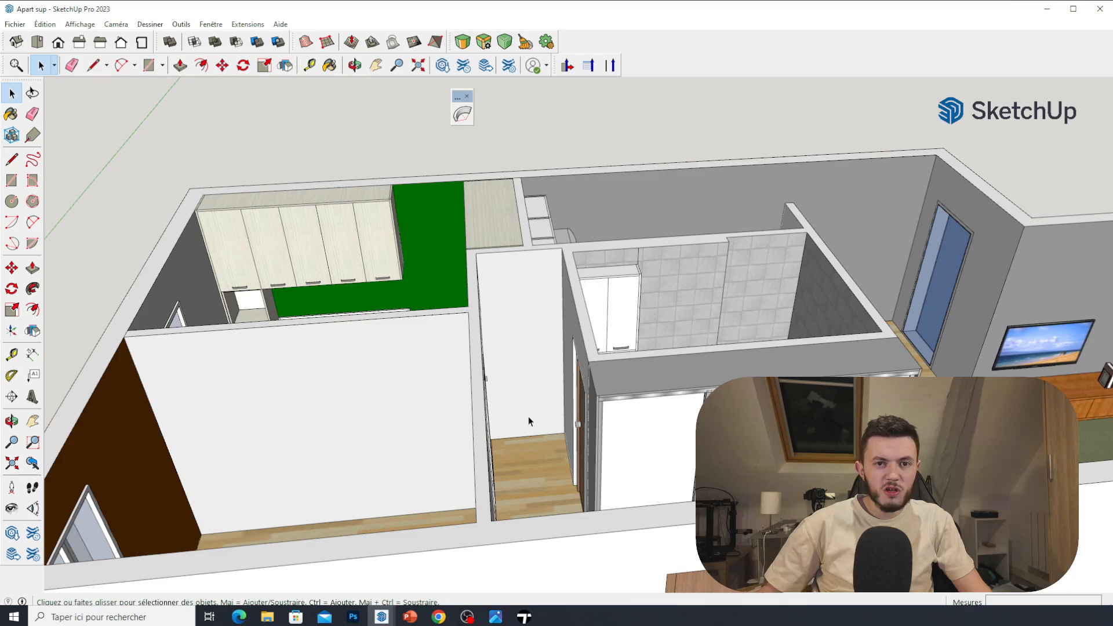
Switch to the PowerPoint slideshow and advance the renovation plan from slide 3 to the labelled room layout on slide 7.
{"action": "mouse_move", "coordinate": [410, 616]}
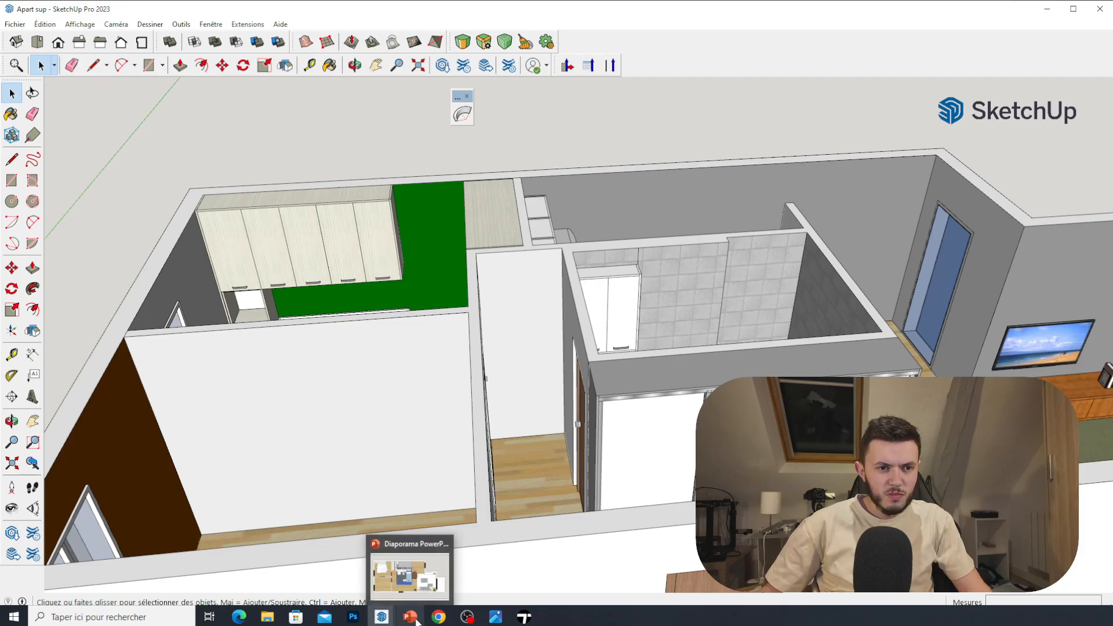
{"action": "left_click", "coordinate": [408, 574]}
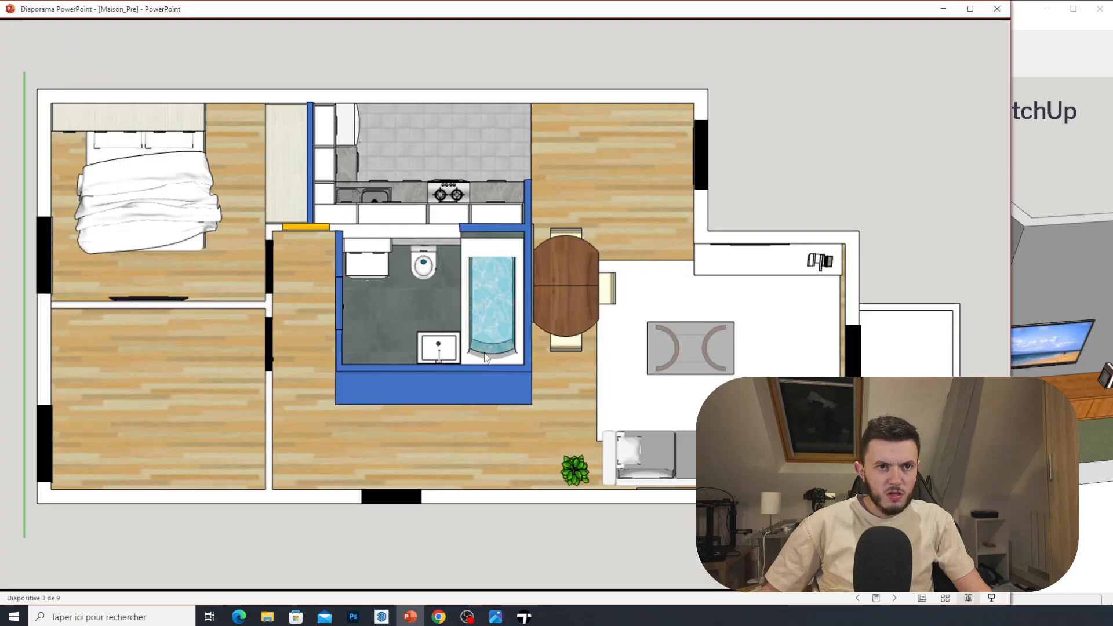
{"action": "left_click", "coordinate": [403, 323]}
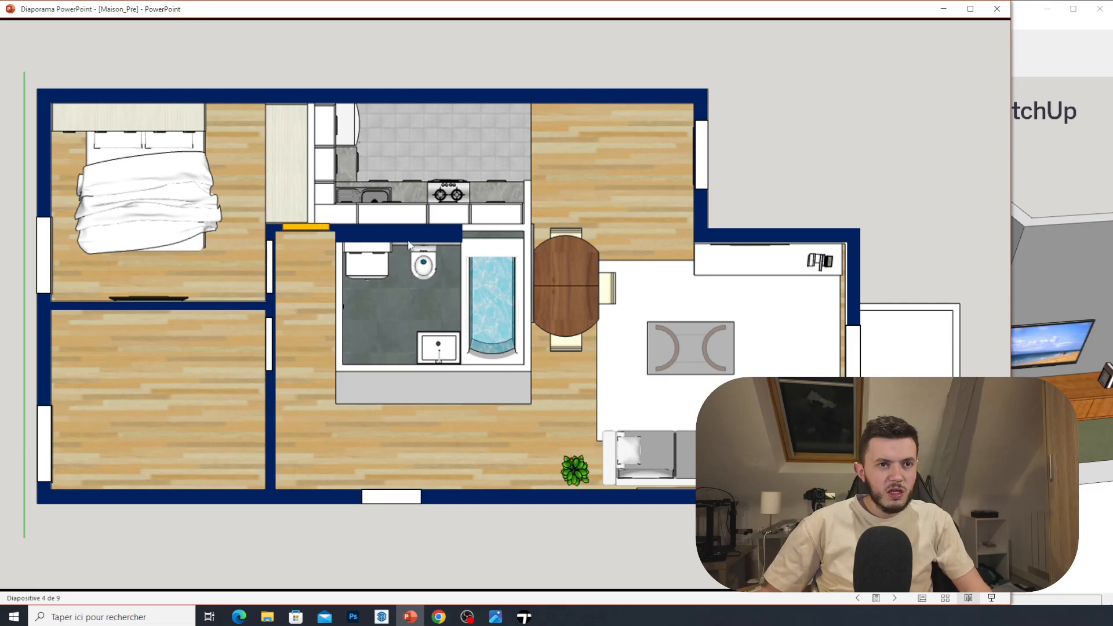
{"action": "key", "text": "Right"}
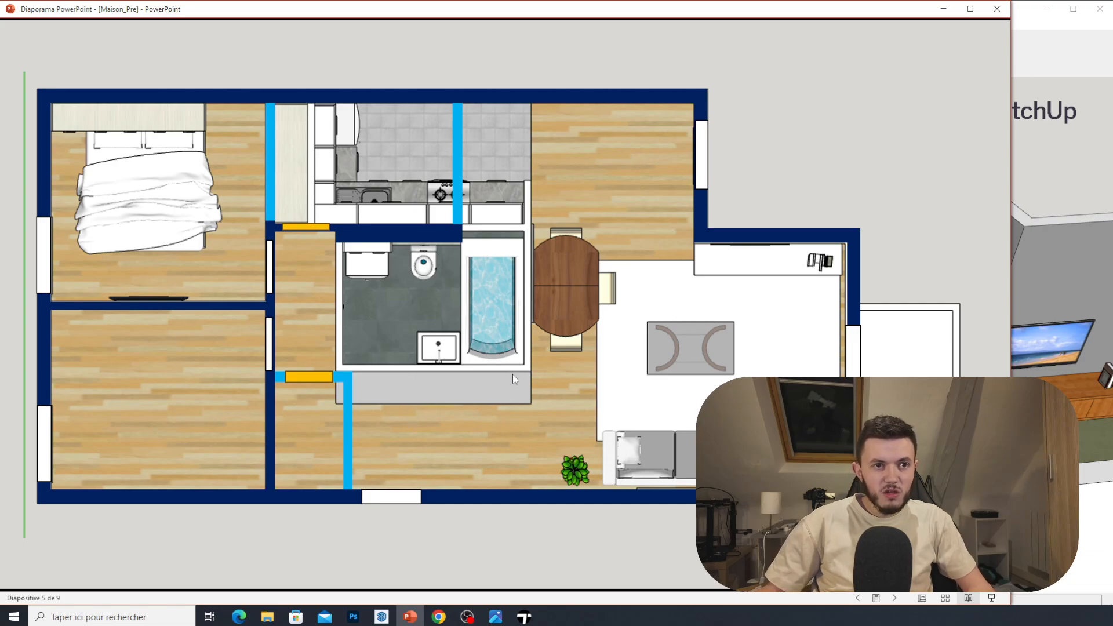
{"action": "left_click", "coordinate": [475, 417]}
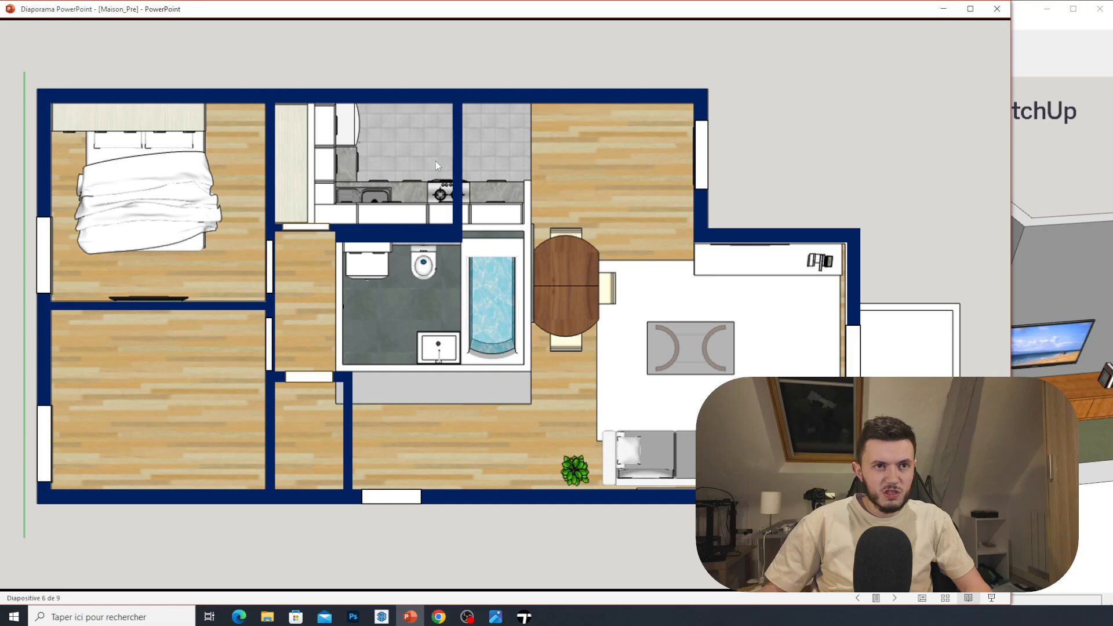
{"action": "left_click", "coordinate": [357, 261]}
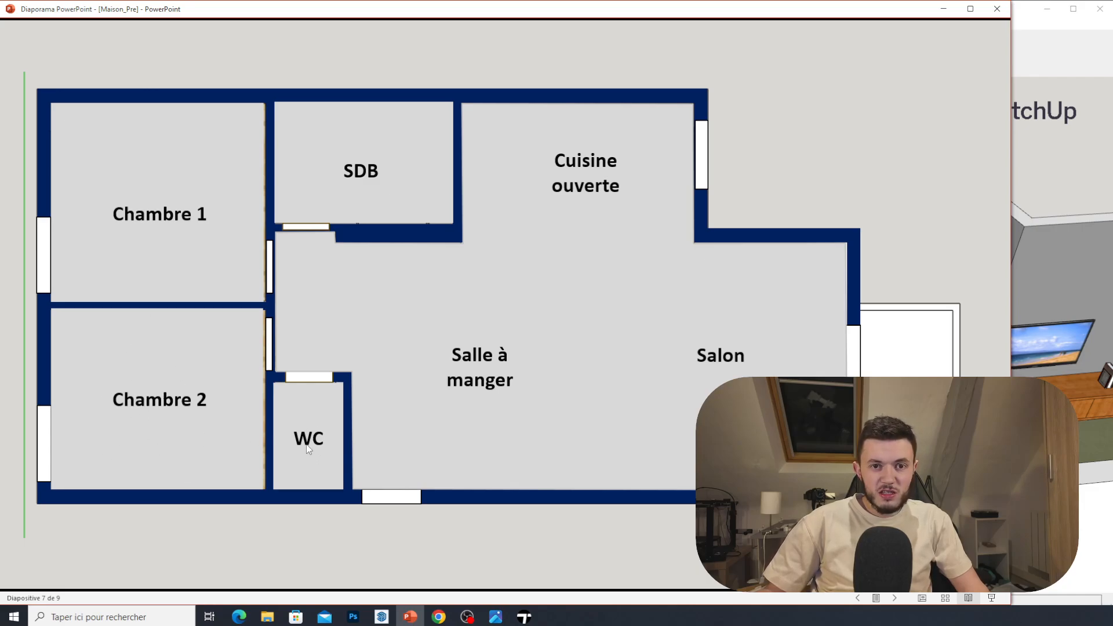
Compare the new partitions over the existing furnished plan on slide 6 with the labelled room layout on slide 7.
{"action": "key", "text": "Left"}
{"action": "key", "text": "Left"}
{"action": "key", "text": "Right"}
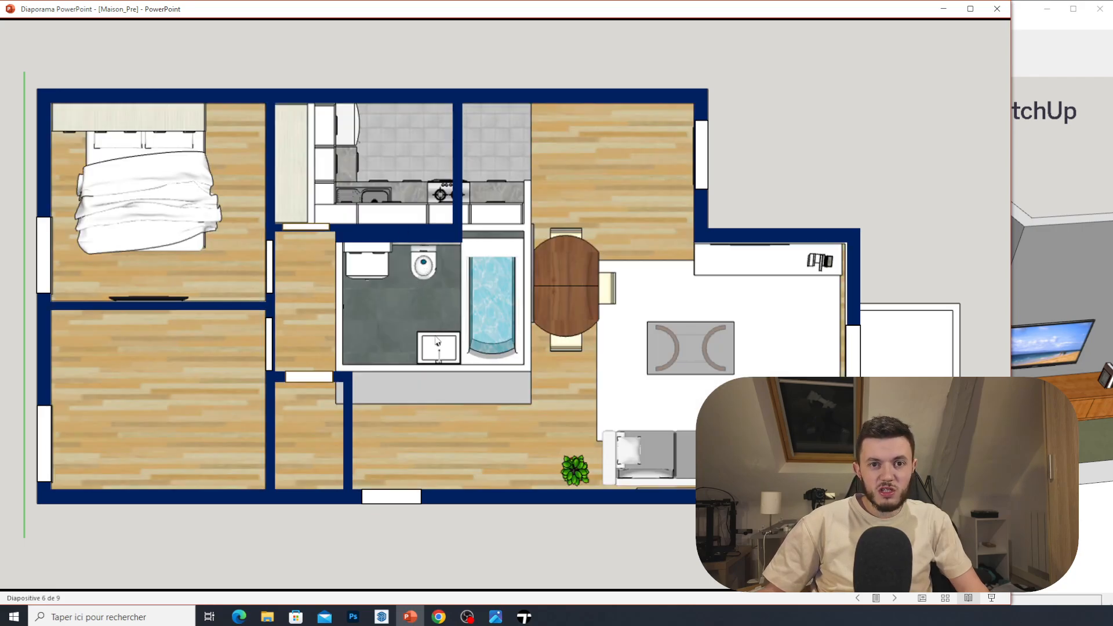
{"action": "key", "text": "Right"}
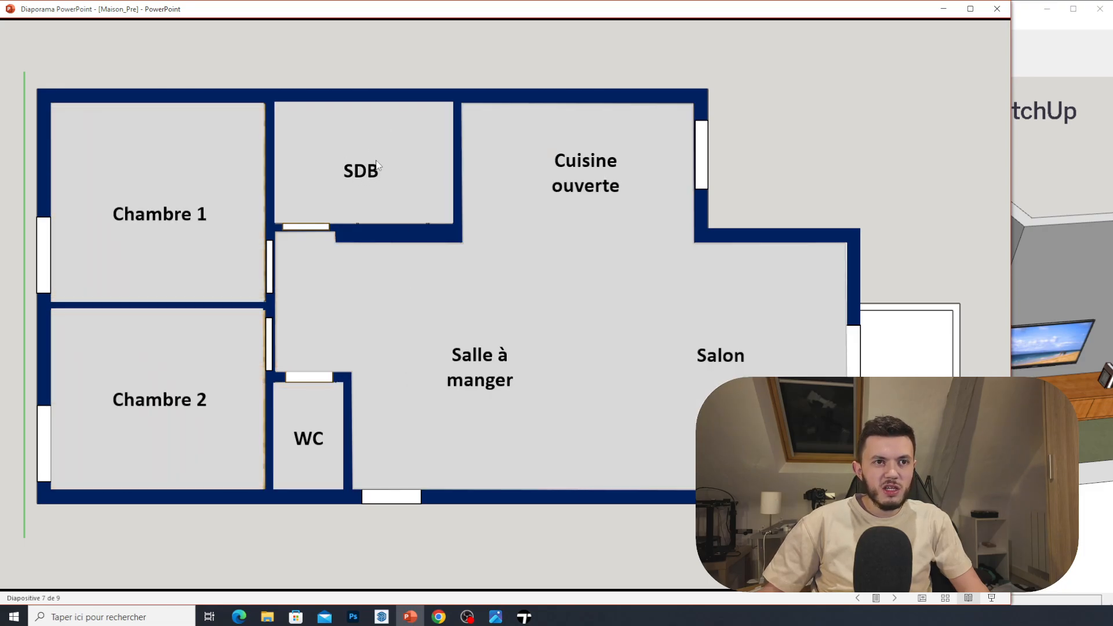
{"action": "key", "text": "Left"}
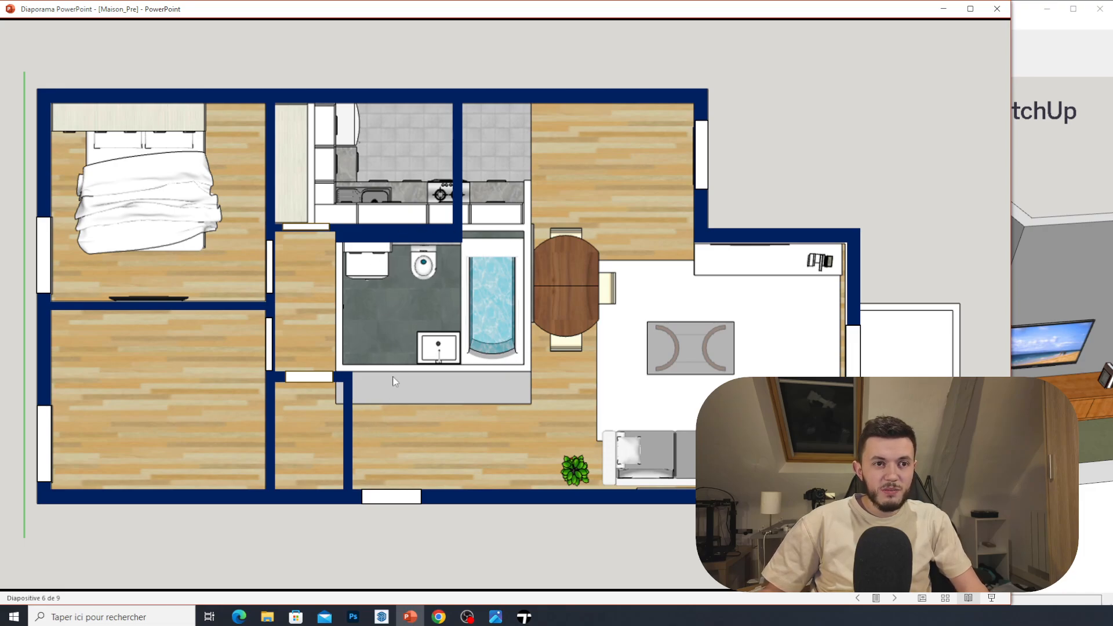
{"action": "left_click", "coordinate": [388, 393]}
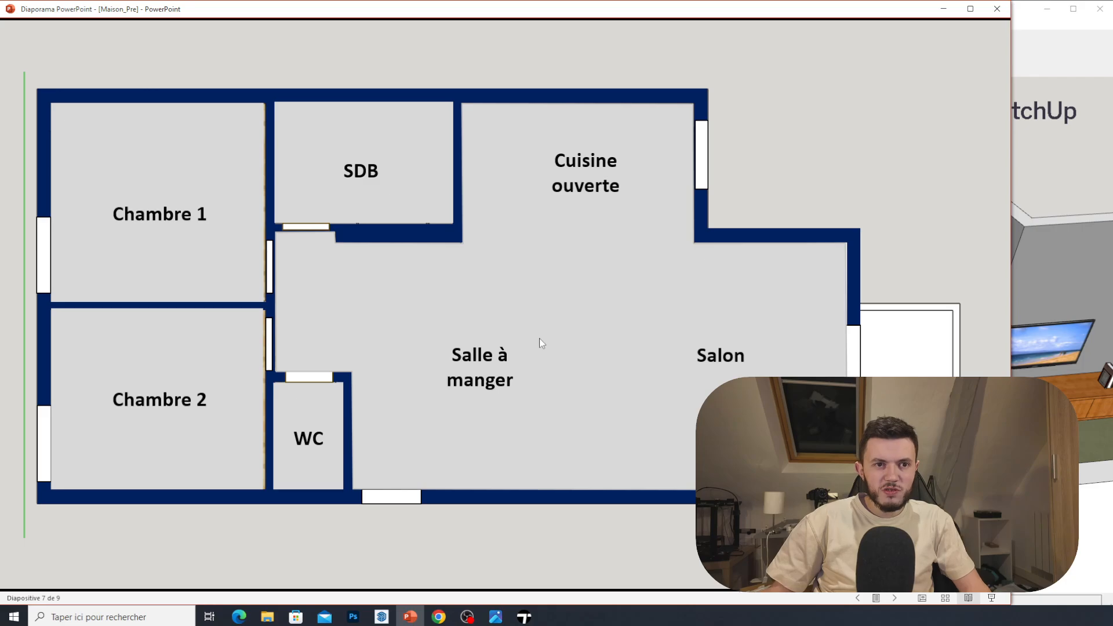
Compare the furnished floor plan on slide 8 with the labelled layout on slide 7, ending on slide 7.
{"action": "left_click", "coordinate": [498, 364]}
{"action": "key", "text": "Left"}
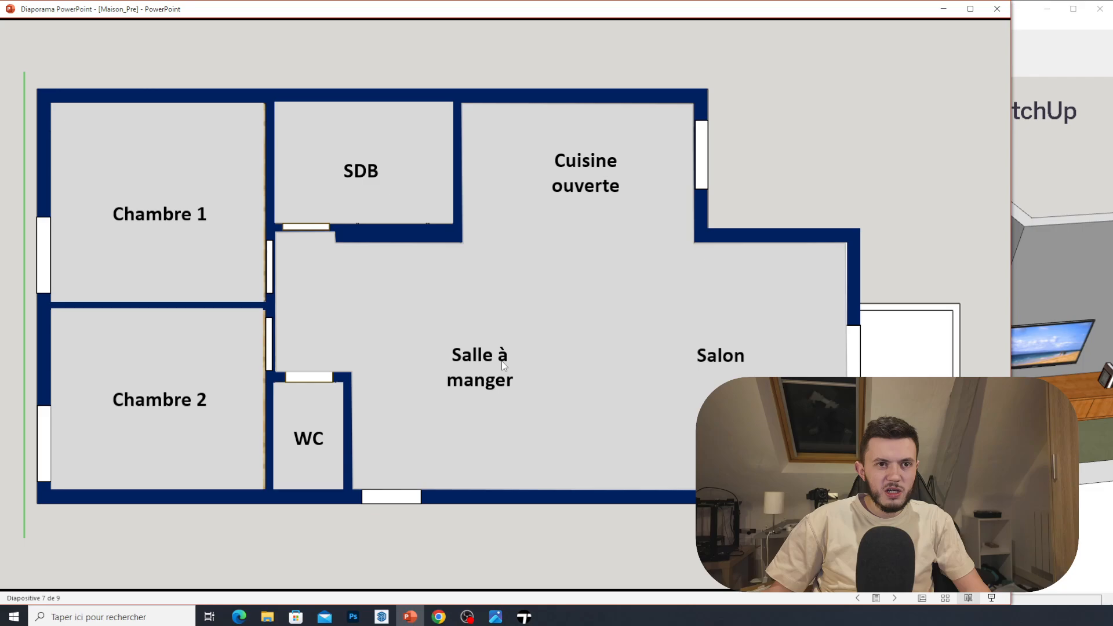
{"action": "key", "text": "Right"}
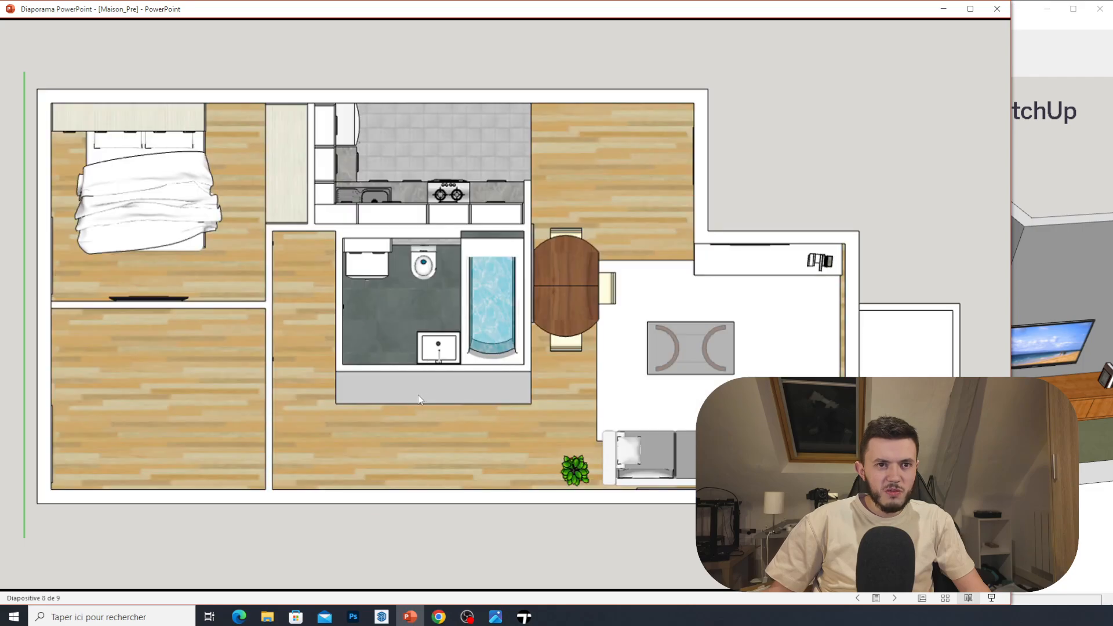
{"action": "key", "text": "Left"}
{"action": "key", "text": "Right"}
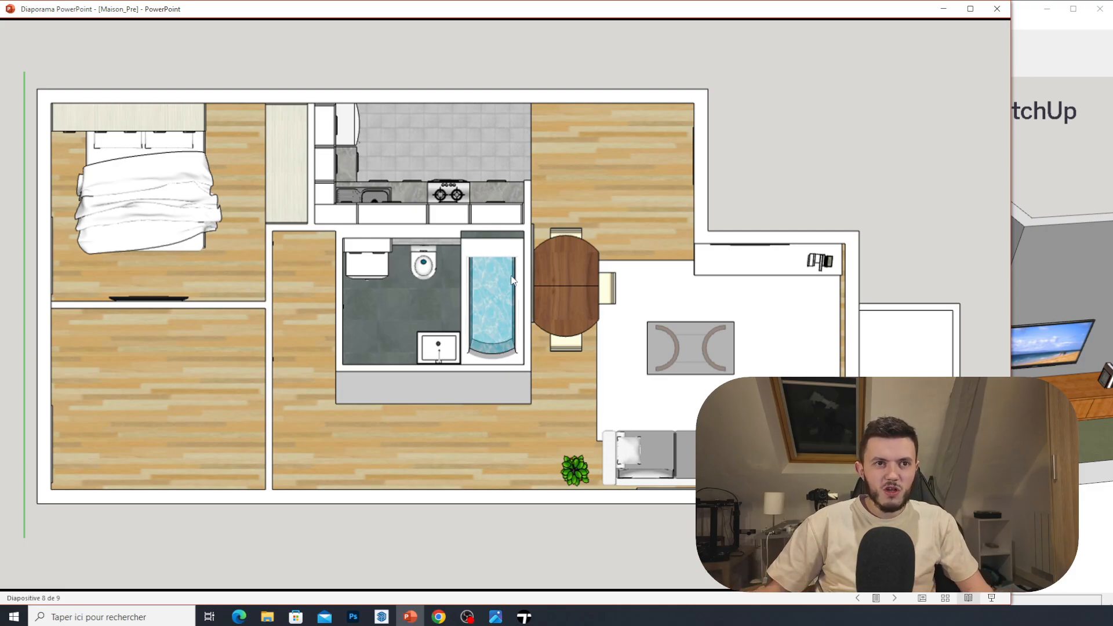
{"action": "key", "text": "Left"}
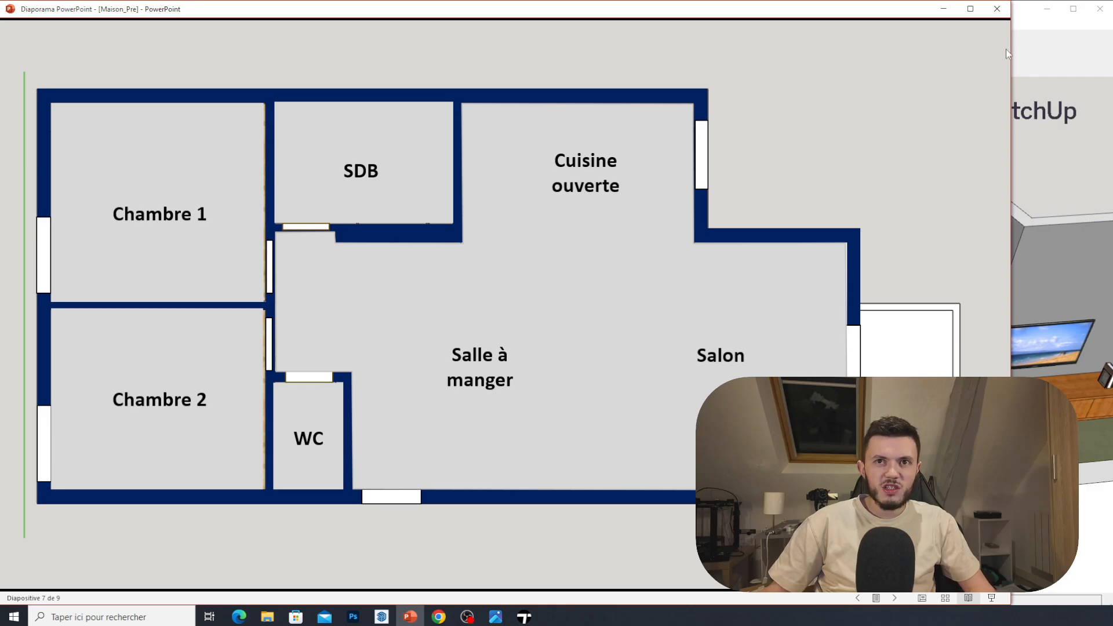
Switch to SketchUp and examine the apartment's bedroom, kitchen and bathroom layout from above.
{"action": "left_click", "coordinate": [1024, 18]}
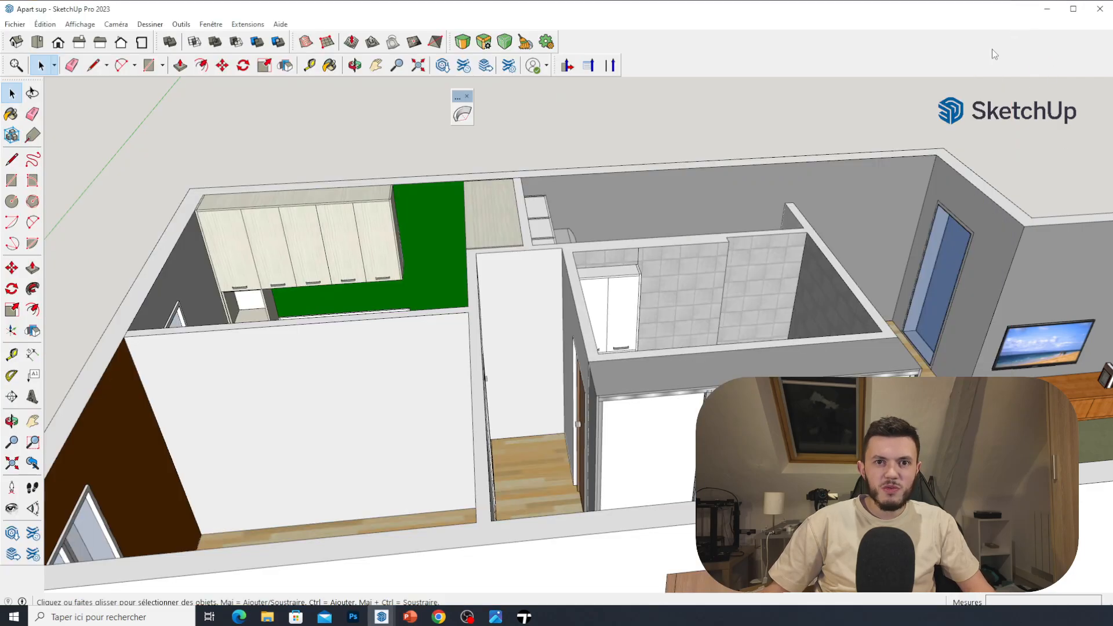
{"action": "scroll", "coordinate": [565, 266], "scroll_direction": "down", "scroll_amount": 8}
{"action": "scroll", "coordinate": [597, 458], "scroll_direction": "down", "scroll_amount": 3}
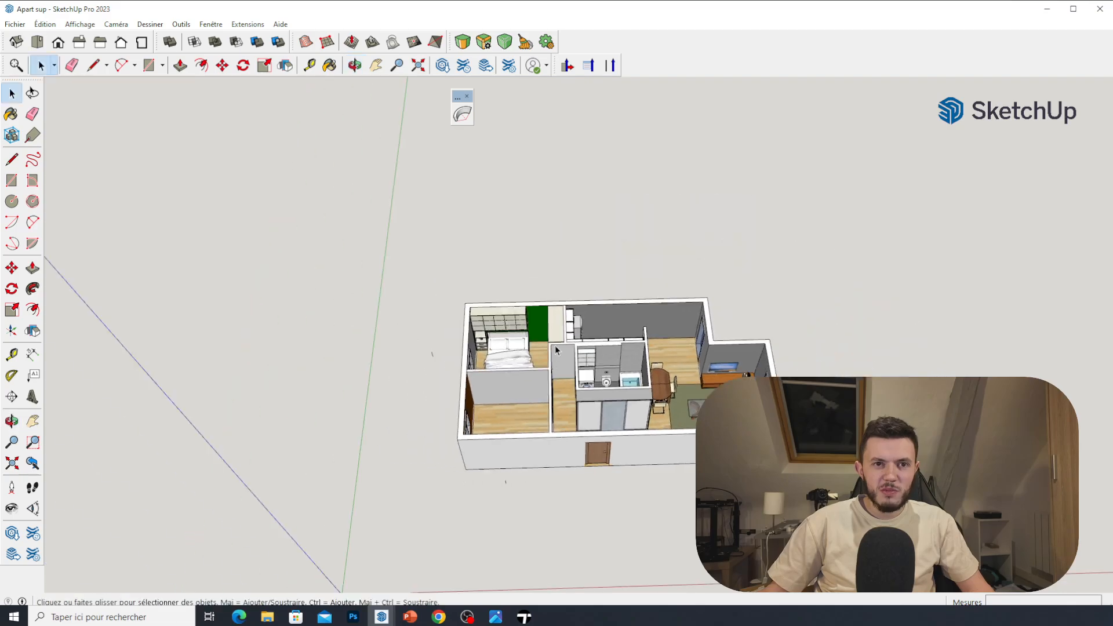
{"action": "scroll", "coordinate": [584, 323], "scroll_direction": "up", "scroll_amount": 3}
{"action": "middle_click_drag", "start_coordinate": [584, 323], "coordinate": [609, 468]}
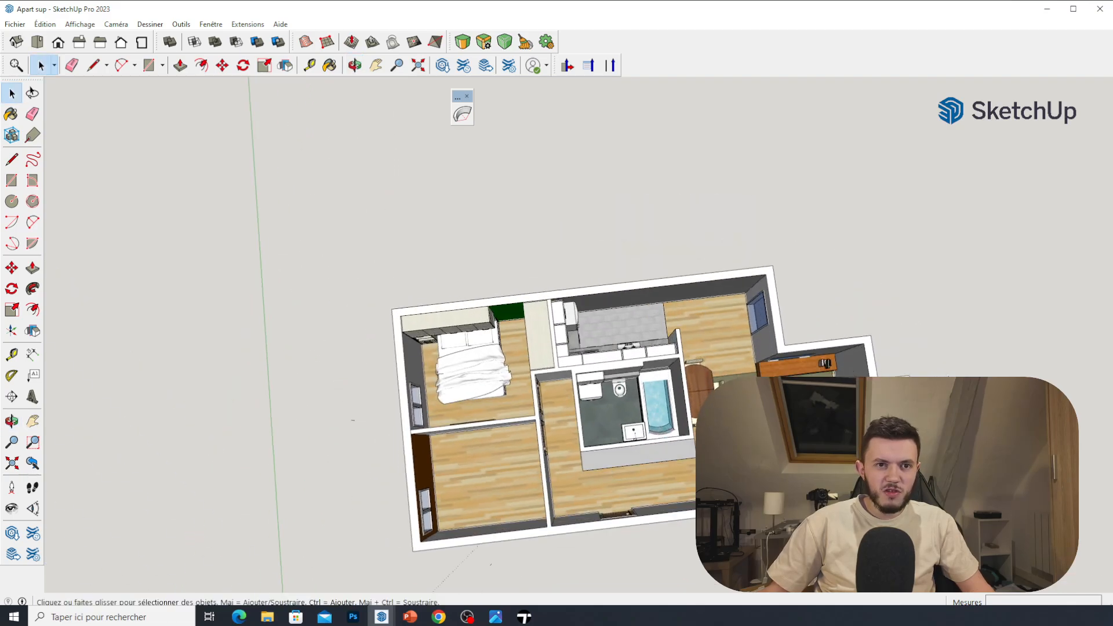
{"action": "scroll", "coordinate": [450, 320], "scroll_direction": "up", "scroll_amount": 5}
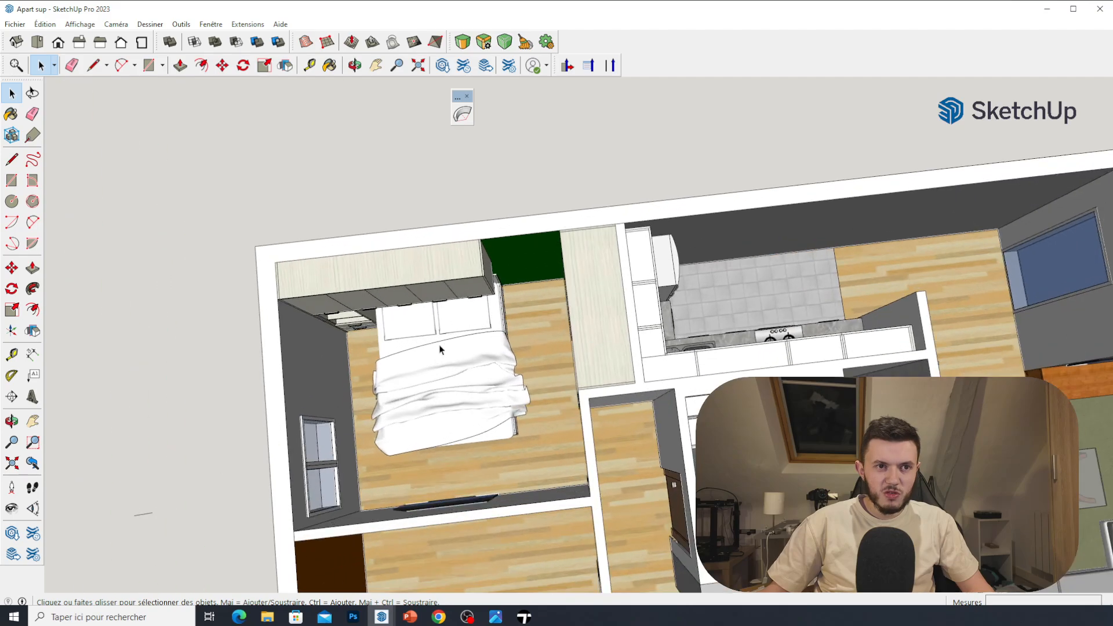
{"action": "scroll", "coordinate": [365, 301], "scroll_direction": "down", "scroll_amount": 3}
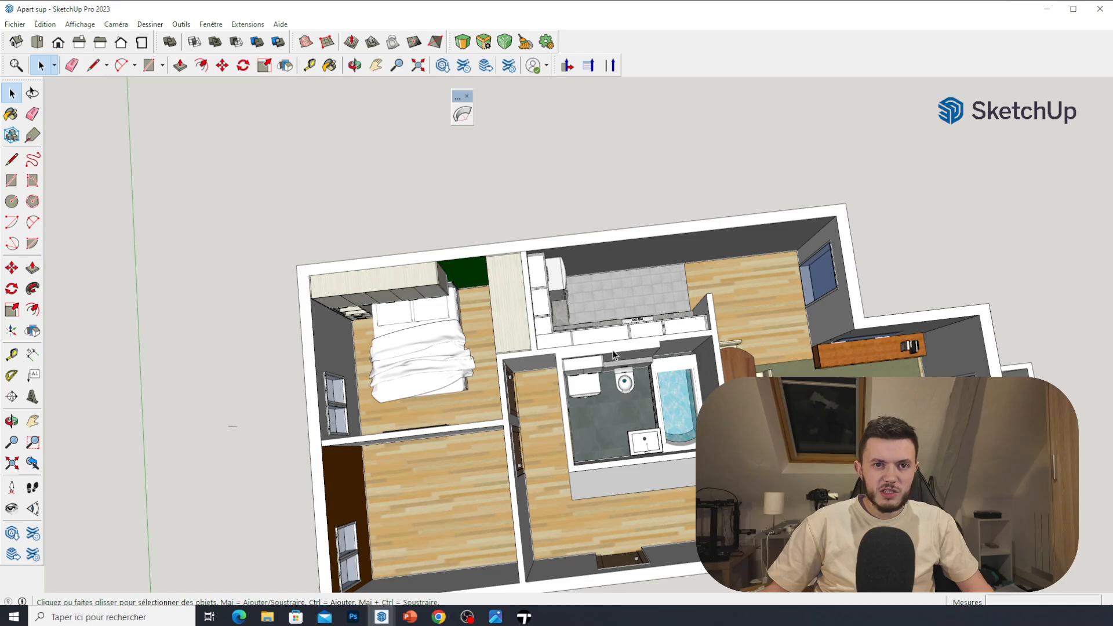
{"action": "scroll", "coordinate": [502, 287], "scroll_direction": "down", "scroll_amount": 5}
{"action": "middle_click_drag", "start_coordinate": [663, 395], "coordinate": [639, 438]}
{"action": "scroll", "coordinate": [525, 367], "scroll_direction": "up", "scroll_amount": 5}
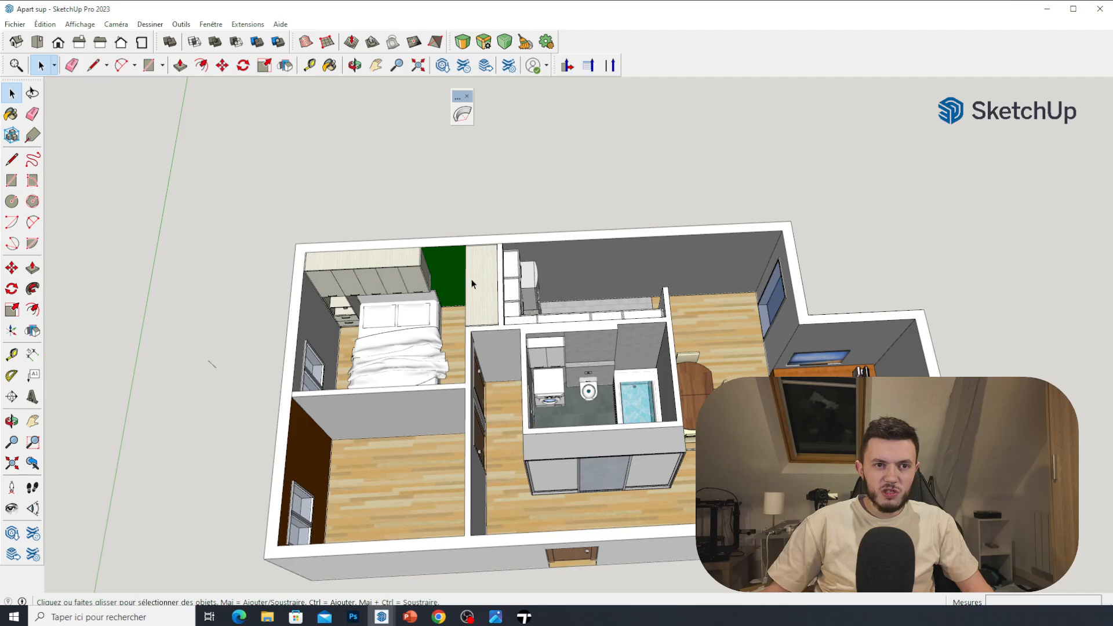
{"action": "scroll", "coordinate": [694, 303], "scroll_direction": "down", "scroll_amount": 2}
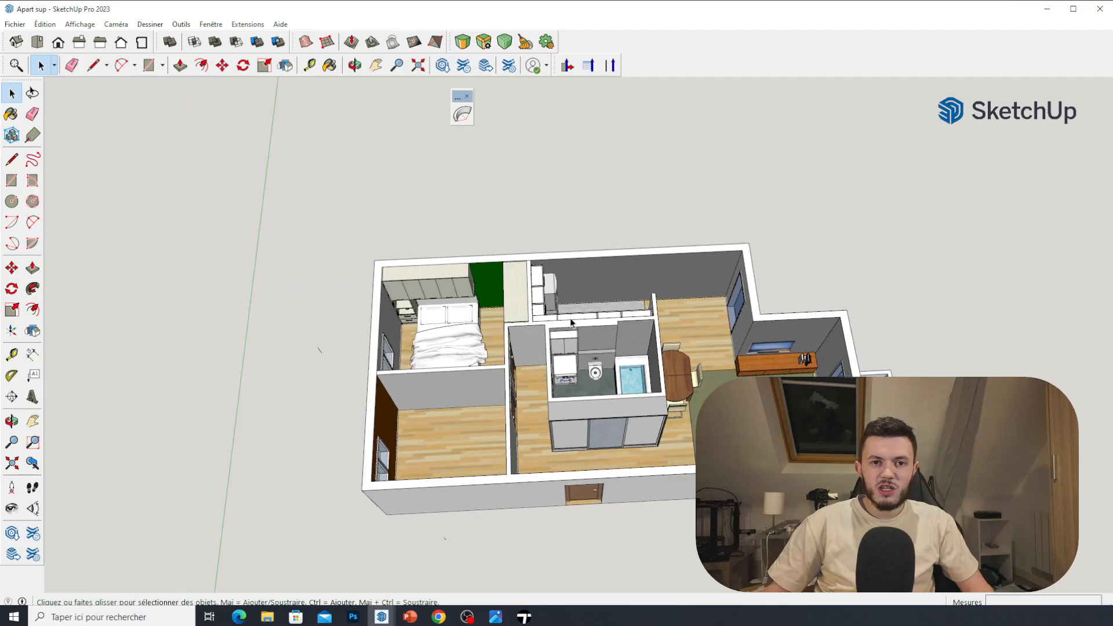
{"action": "scroll", "coordinate": [745, 348], "scroll_direction": "up", "scroll_amount": 3}
{"action": "scroll", "coordinate": [804, 316], "scroll_direction": "down", "scroll_amount": 3}
Duplicate the whole furnished apartment model and place the copy behind the original.
{"action": "middle_click_drag", "start_coordinate": [433, 239], "coordinate": [445, 282]}
{"action": "left_click_drag", "start_coordinate": [377, 224], "coordinate": [919, 493]}
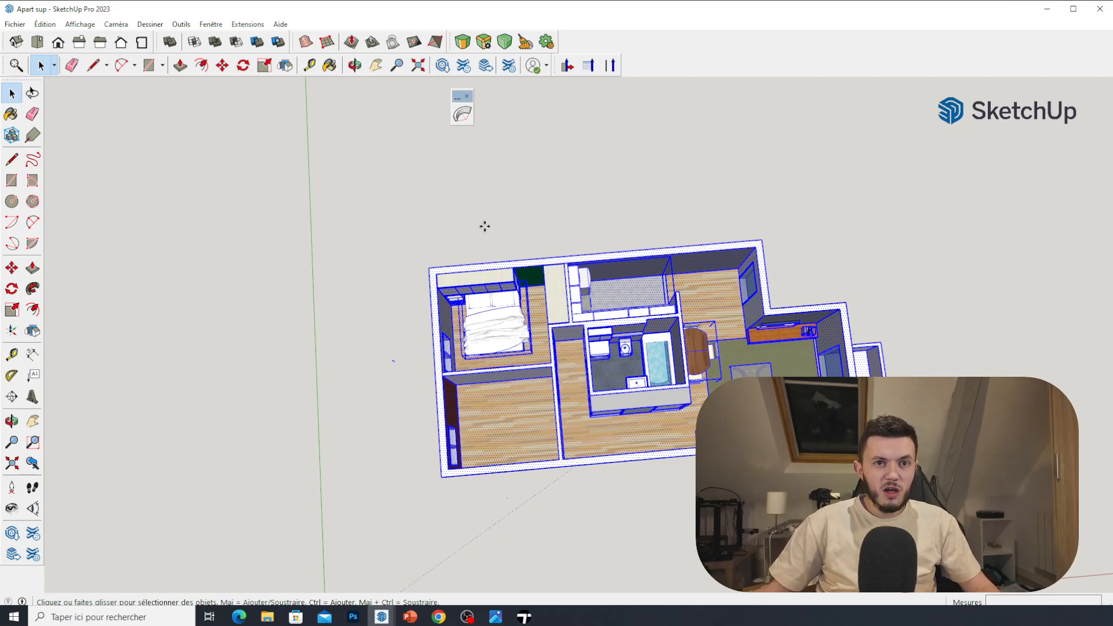
{"action": "key", "text": "ctrl+v"}
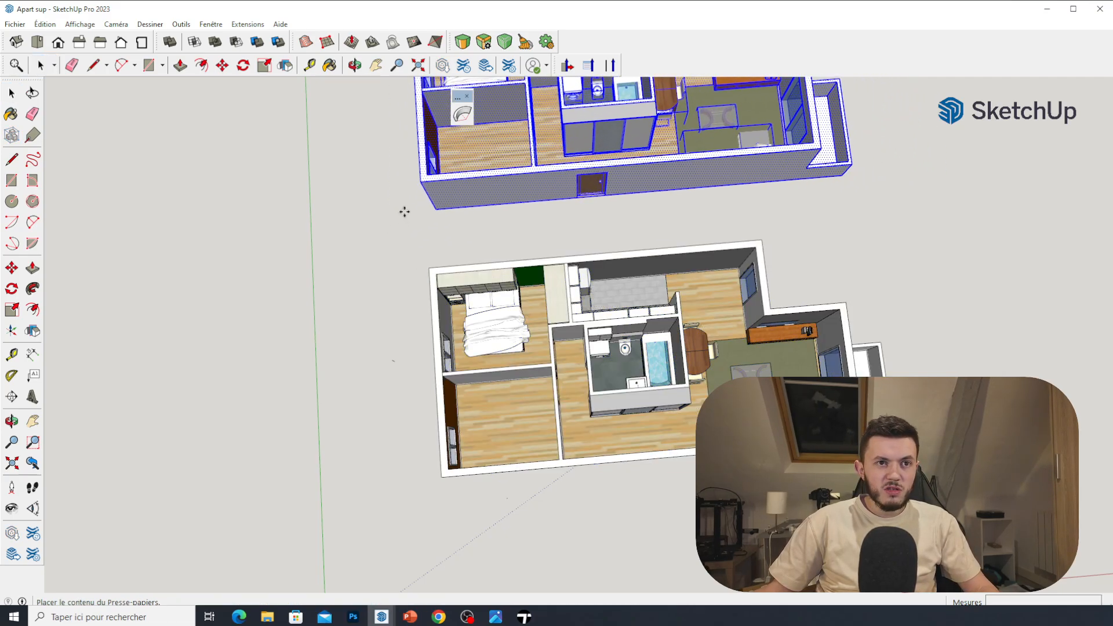
{"action": "left_click", "coordinate": [402, 208]}
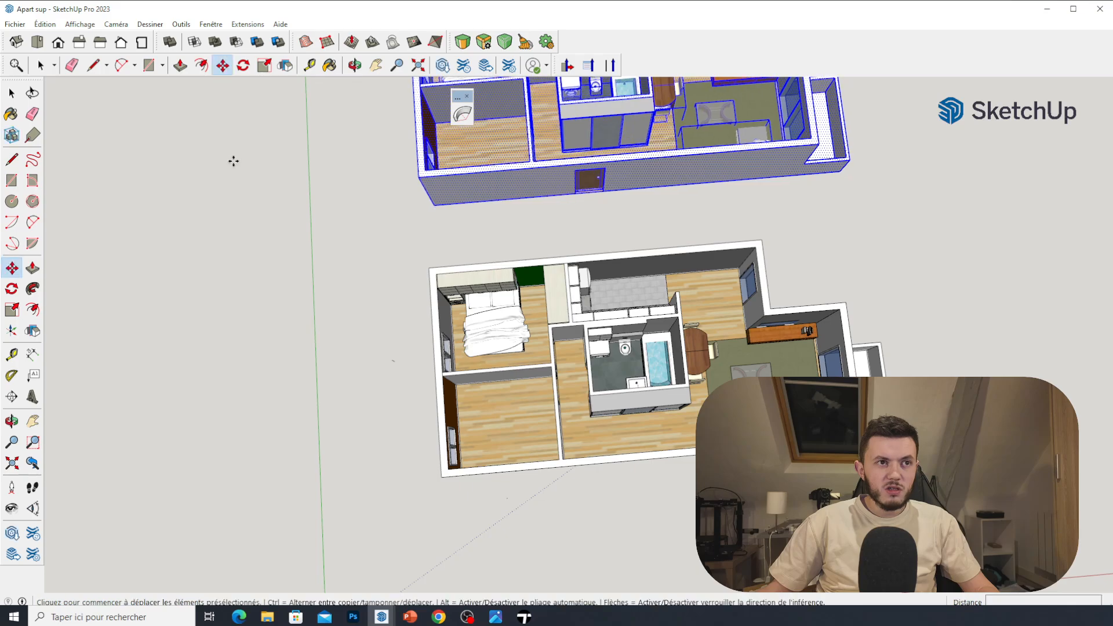
{"action": "left_click", "coordinate": [771, 271]}
{"action": "scroll", "coordinate": [614, 422], "scroll_direction": "down", "scroll_amount": 5}
{"action": "scroll", "coordinate": [595, 224], "scroll_direction": "up", "scroll_amount": 3}
{"action": "scroll", "coordinate": [766, 280], "scroll_direction": "up", "scroll_amount": 3}
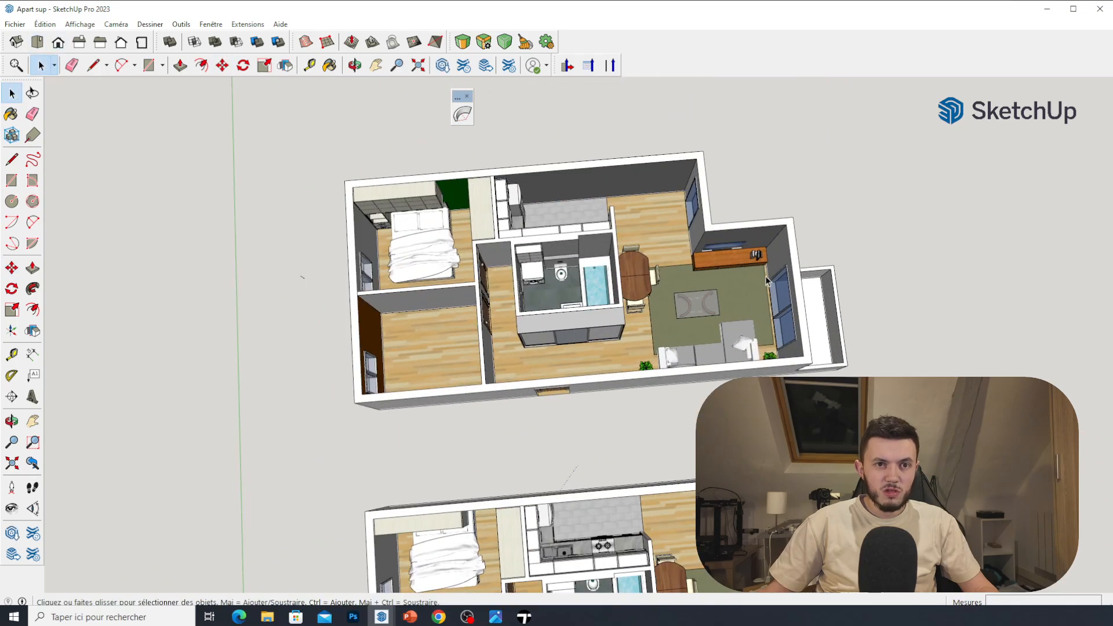
Delete the bed, the bedside furniture and the overhead cabinets from the green-walled bedroom of the rear apartment.
{"action": "scroll", "coordinate": [766, 279], "scroll_direction": "up", "scroll_amount": 3}
{"action": "middle_click_drag", "start_coordinate": [729, 276], "coordinate": [737, 354]}
{"action": "scroll", "coordinate": [738, 354], "scroll_direction": "down", "scroll_amount": 4}
{"action": "scroll", "coordinate": [684, 249], "scroll_direction": "up", "scroll_amount": 3}
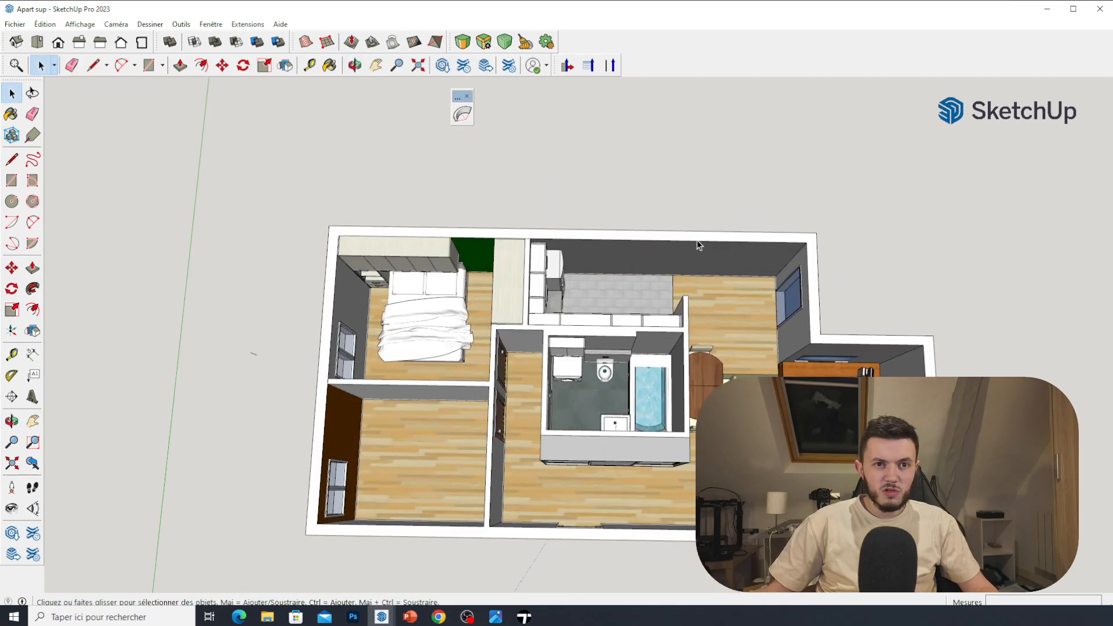
{"action": "middle_click_drag", "start_coordinate": [697, 240], "coordinate": [633, 331]}
{"action": "left_click", "coordinate": [461, 299]}
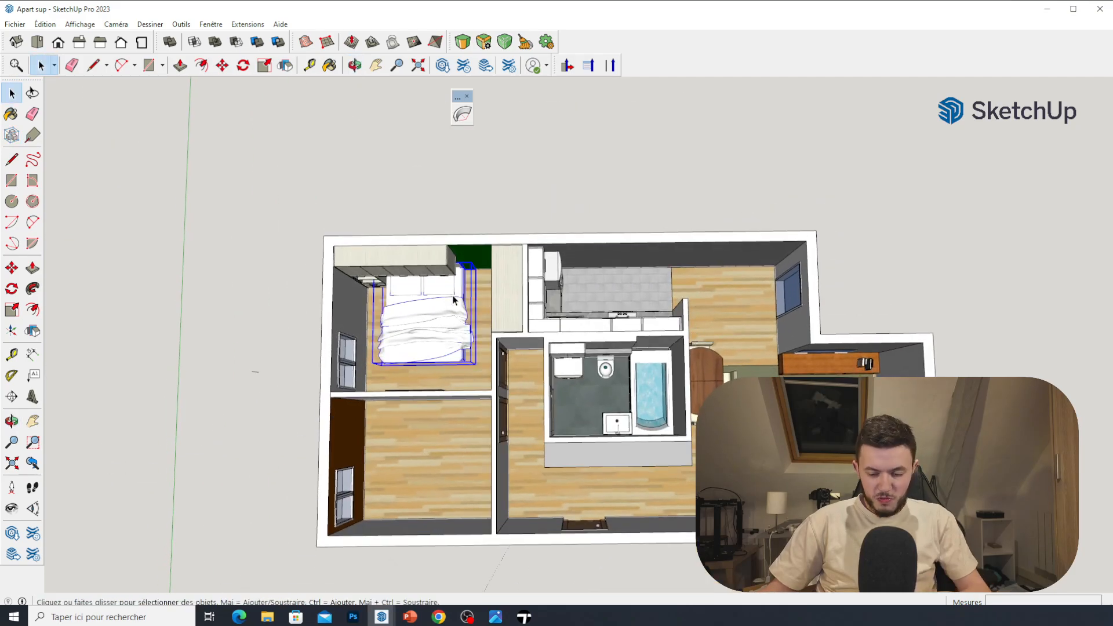
{"action": "key", "text": "Delete"}
{"action": "key", "text": "Delete"}
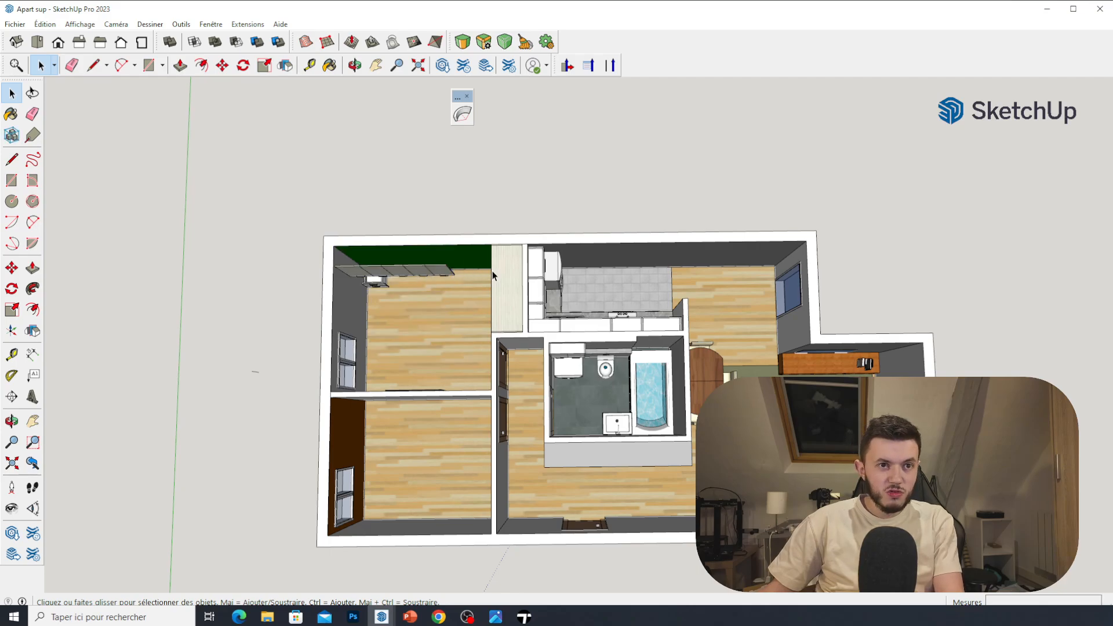
{"action": "left_click", "coordinate": [415, 271]}
{"action": "key", "text": "Delete"}
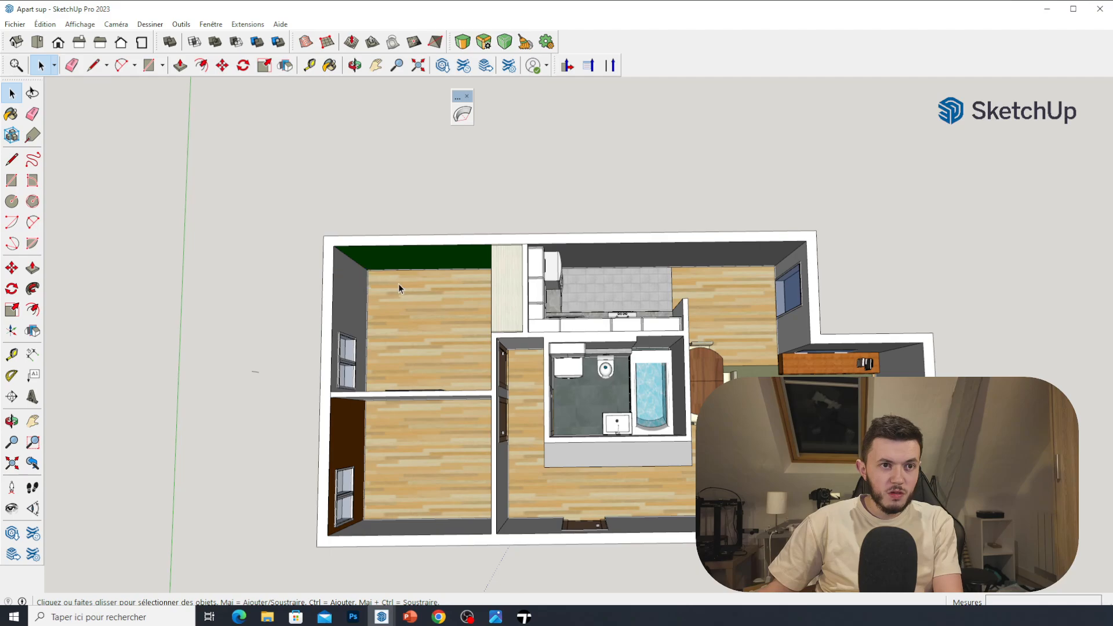
Delete the bedroom wardrobe with its remaining panels and shelf, and clear the kitchen units from the adjoining tiled room.
{"action": "left_click", "coordinate": [512, 290]}
{"action": "key", "text": "Delete"}
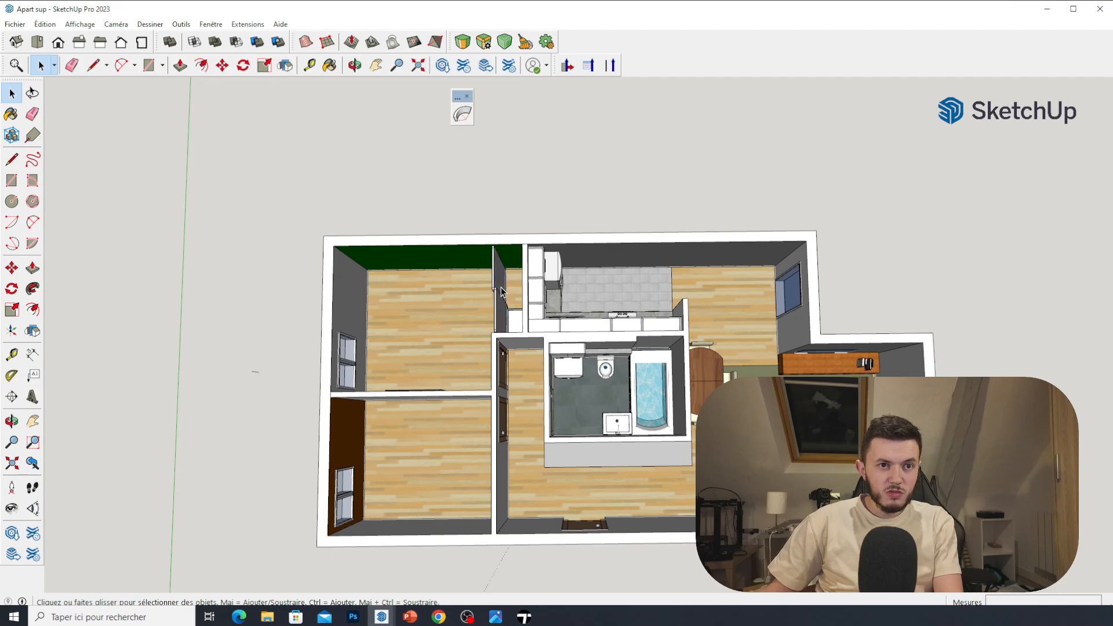
{"action": "middle_click_drag", "start_coordinate": [508, 319], "coordinate": [586, 339]}
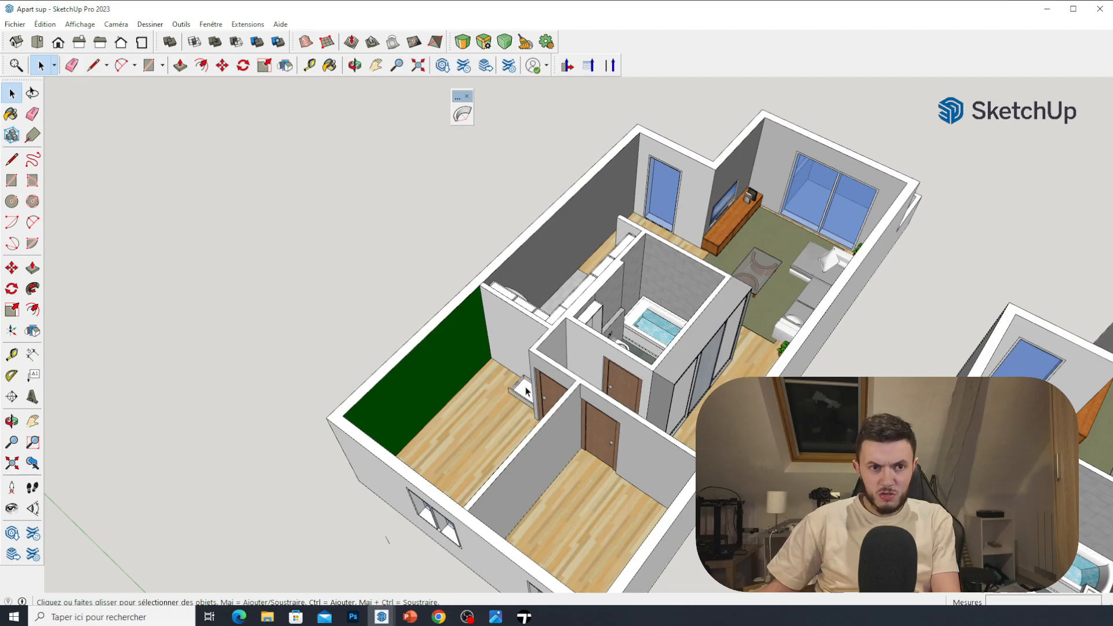
{"action": "middle_click_drag", "start_coordinate": [524, 393], "coordinate": [562, 301]}
{"action": "left_click", "coordinate": [548, 279]}
{"action": "key", "text": "Delete"}
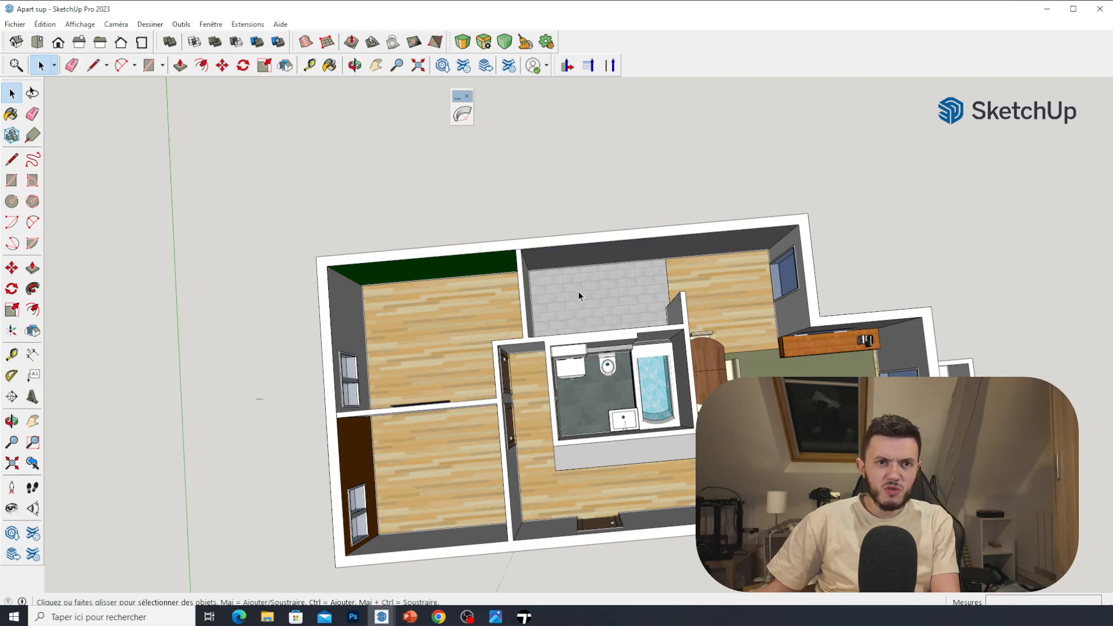
Delete the dining table with its chairs and the wooden TV cabinet from the living area.
{"action": "scroll", "coordinate": [706, 364], "scroll_direction": "up", "scroll_amount": 2}
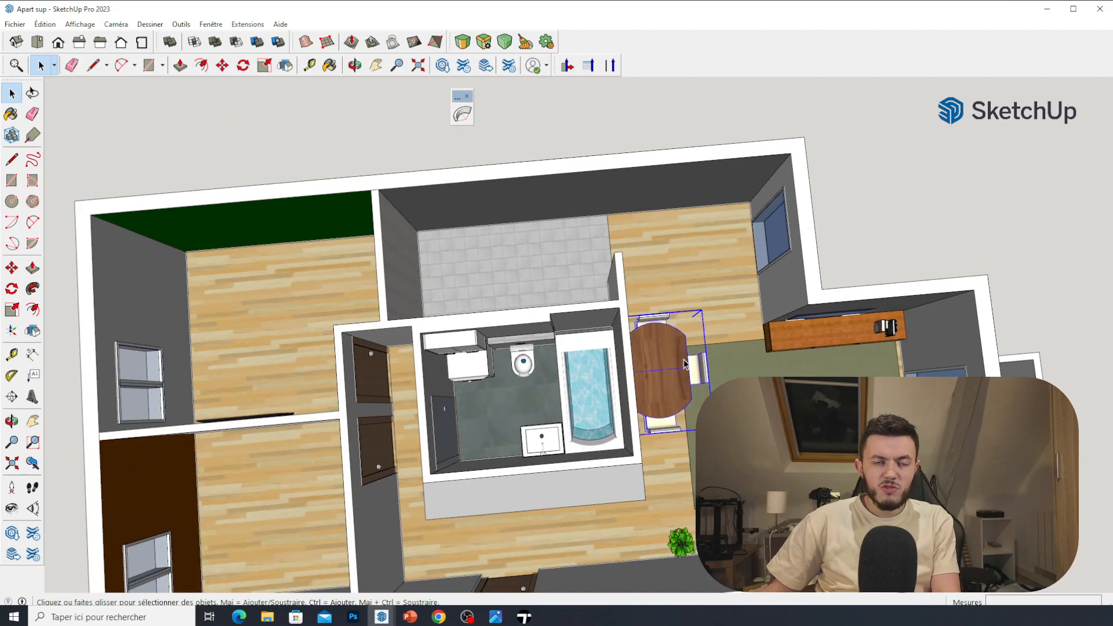
{"action": "key", "text": "Delete"}
{"action": "left_click", "coordinate": [824, 344]}
{"action": "key", "text": "Delete"}
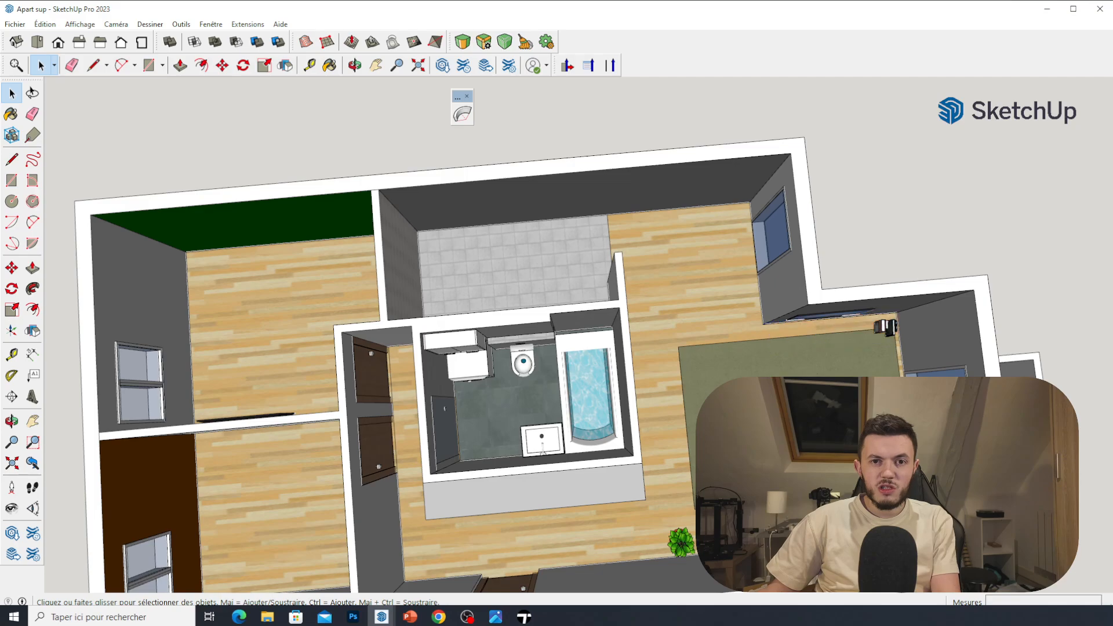
Delete the television on the living room wall and the small decorative object left in the corner.
{"action": "scroll", "coordinate": [784, 332], "scroll_direction": "down", "scroll_amount": 1}
{"action": "middle_click_drag", "start_coordinate": [784, 331], "coordinate": [786, 241]}
{"action": "left_click", "coordinate": [835, 318]}
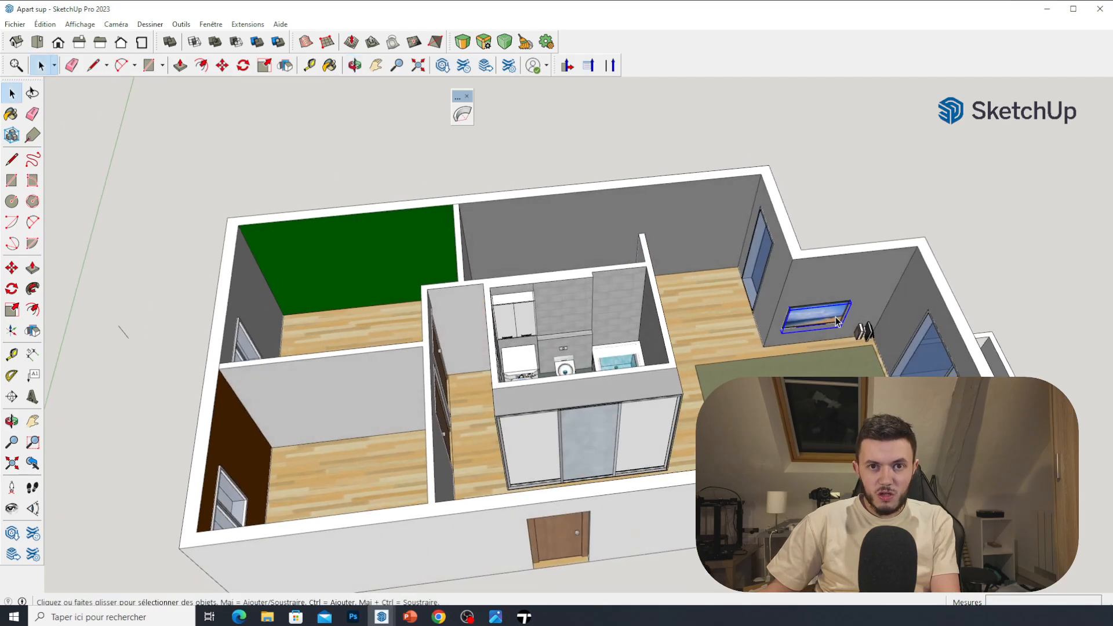
{"action": "key", "text": "Delete"}
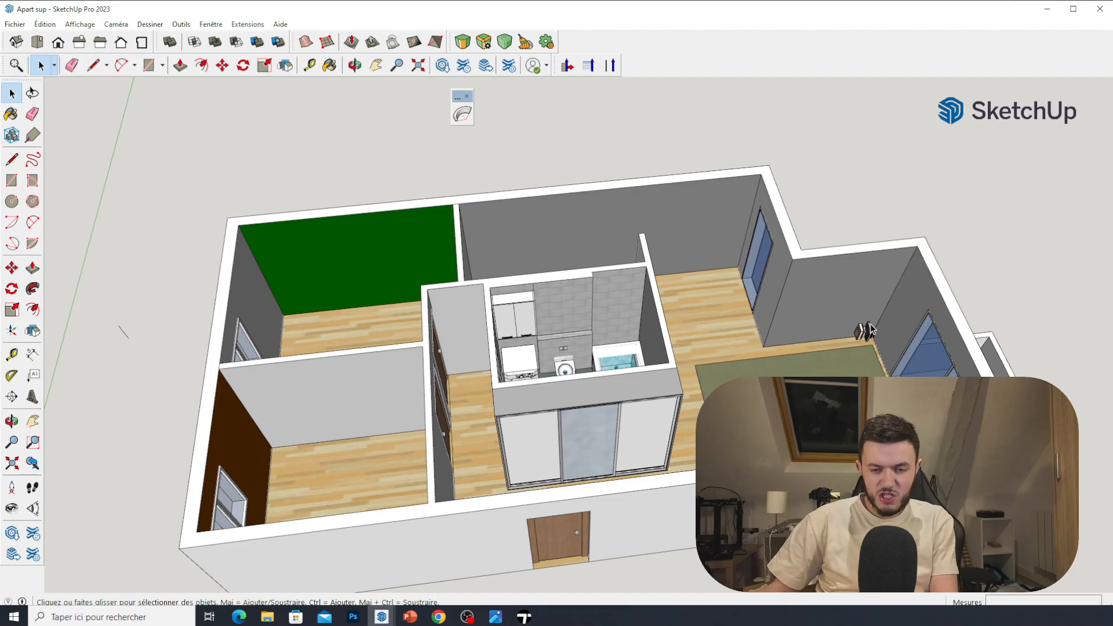
{"action": "scroll", "coordinate": [882, 332], "scroll_direction": "up", "scroll_amount": 4}
{"action": "left_click", "coordinate": [865, 328]}
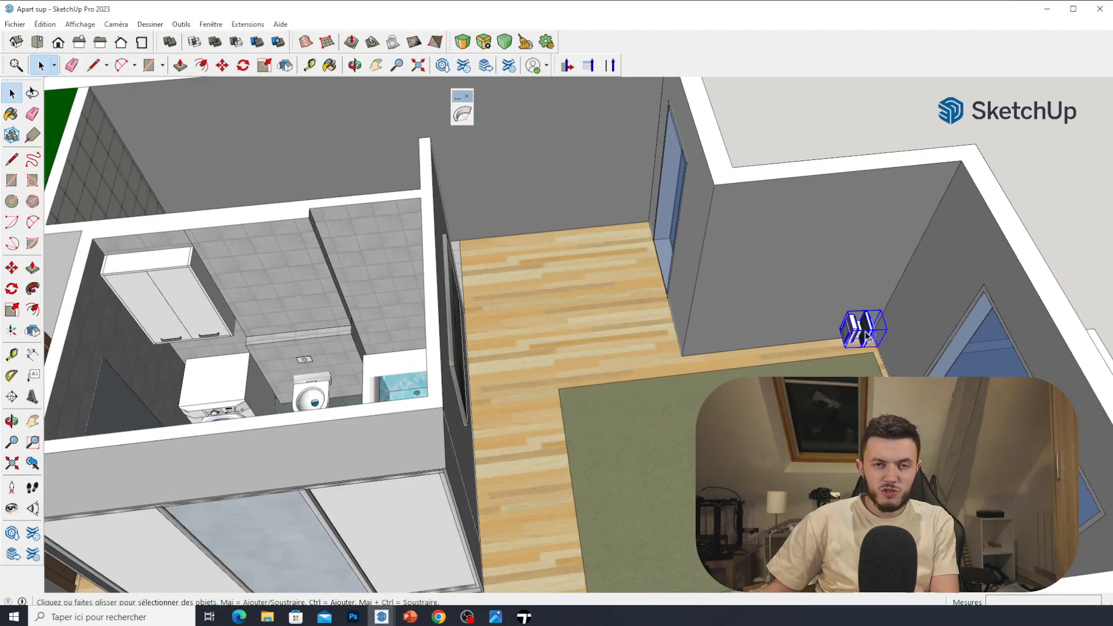
{"action": "key", "text": "Delete"}
Delete the green rug and the potted plant from the living room.
{"action": "scroll", "coordinate": [868, 361], "scroll_direction": "down", "scroll_amount": 4}
{"action": "middle_click_drag", "start_coordinate": [867, 362], "coordinate": [863, 421]}
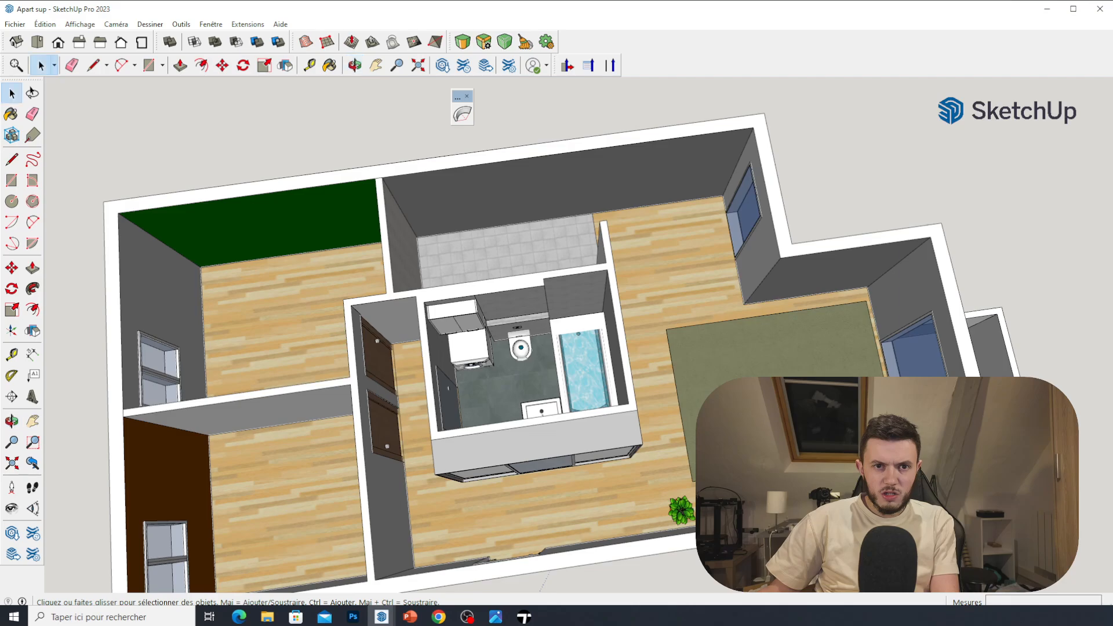
{"action": "left_click", "coordinate": [852, 411]}
{"action": "key", "text": "Delete"}
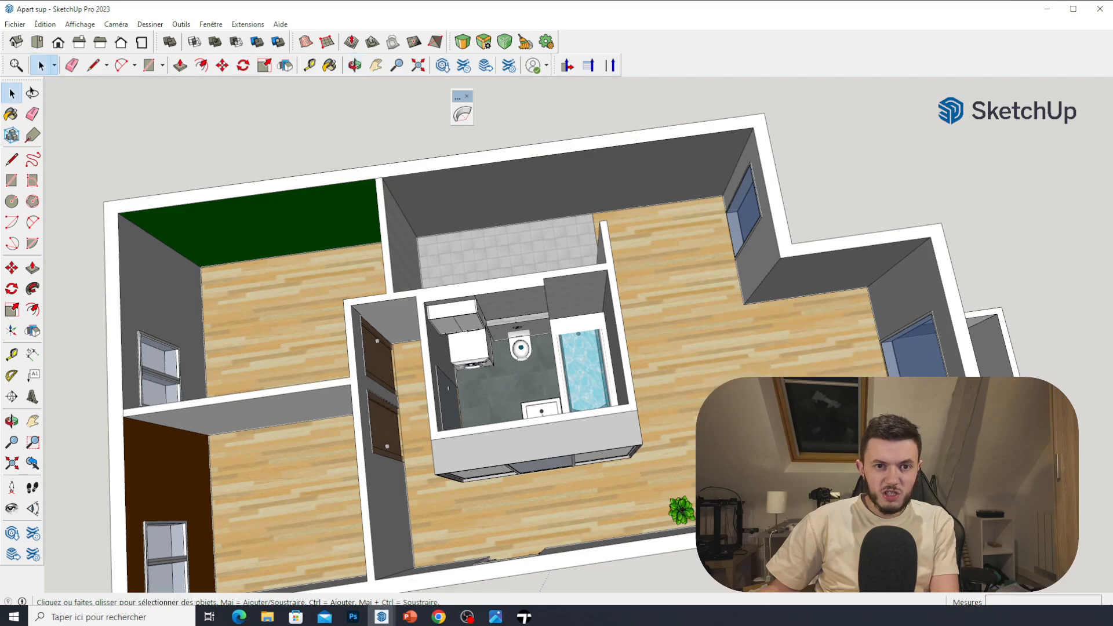
{"action": "left_click", "coordinate": [689, 511]}
{"action": "key", "text": "Delete"}
Delete the sliding-door closet along the bathroom's outer wall, including its leftover door panel.
{"action": "scroll", "coordinate": [867, 316], "scroll_direction": "down", "scroll_amount": 3}
{"action": "scroll", "coordinate": [670, 351], "scroll_direction": "up", "scroll_amount": 3}
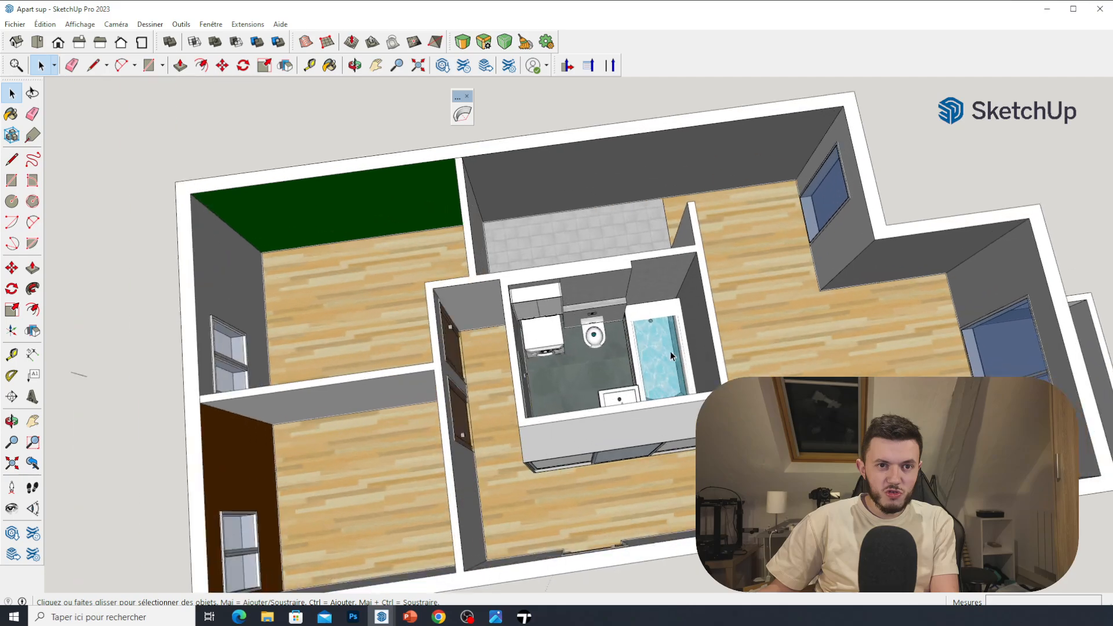
{"action": "left_click", "coordinate": [592, 429]}
{"action": "key", "text": "Delete"}
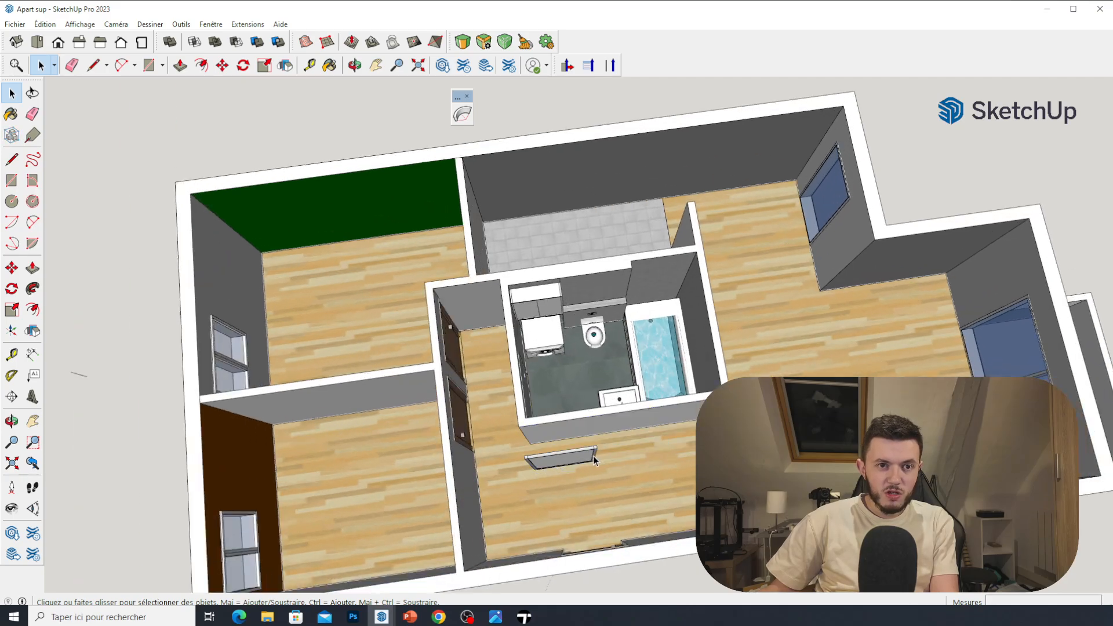
{"action": "left_click", "coordinate": [592, 456]}
{"action": "key", "text": "Delete"}
Clear the bathroom by deleting the bathtub, toilet, washing machine, wall cabinet and washbasin.
{"action": "left_click", "coordinate": [644, 332]}
{"action": "key", "text": "Delete"}
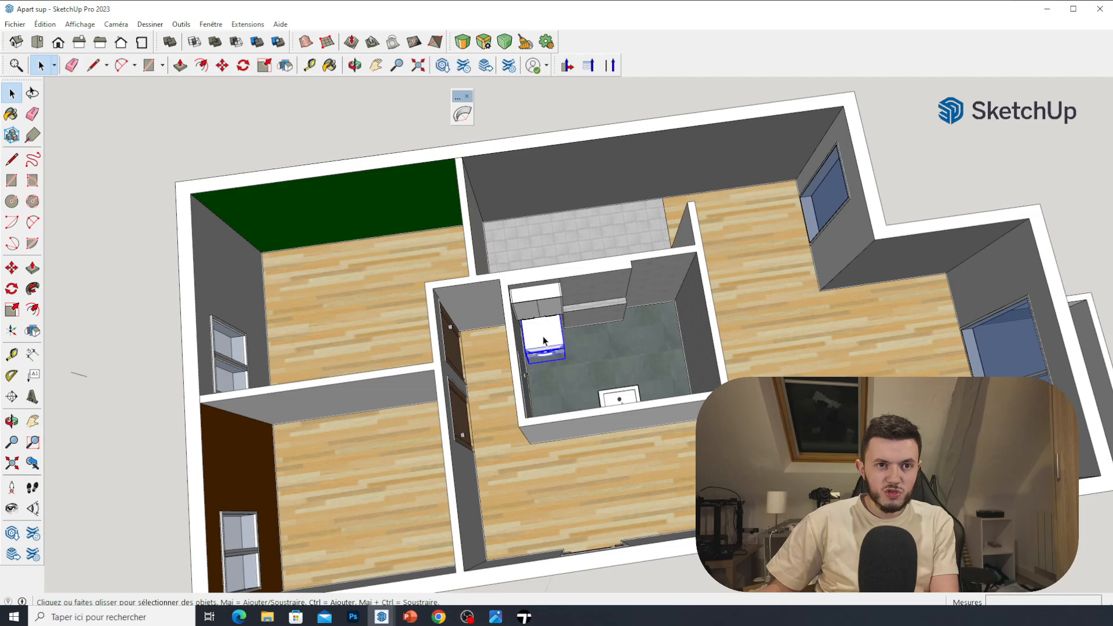
{"action": "key", "text": "Delete"}
{"action": "key", "text": "Delete"}
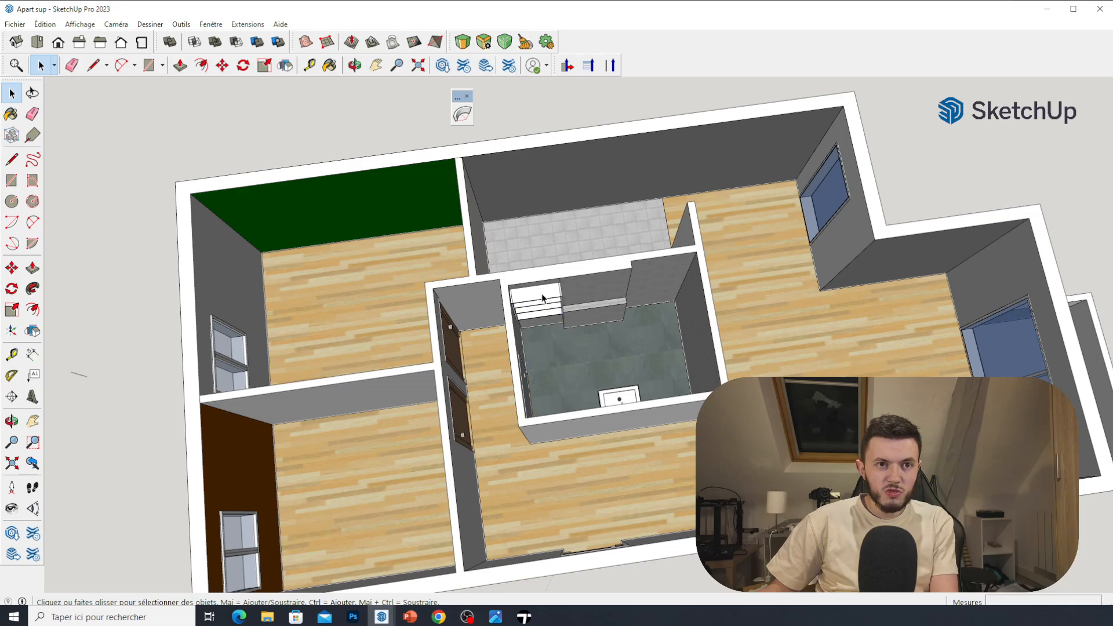
{"action": "key", "text": "Delete"}
{"action": "left_click", "coordinate": [629, 404]}
{"action": "key", "text": "Delete"}
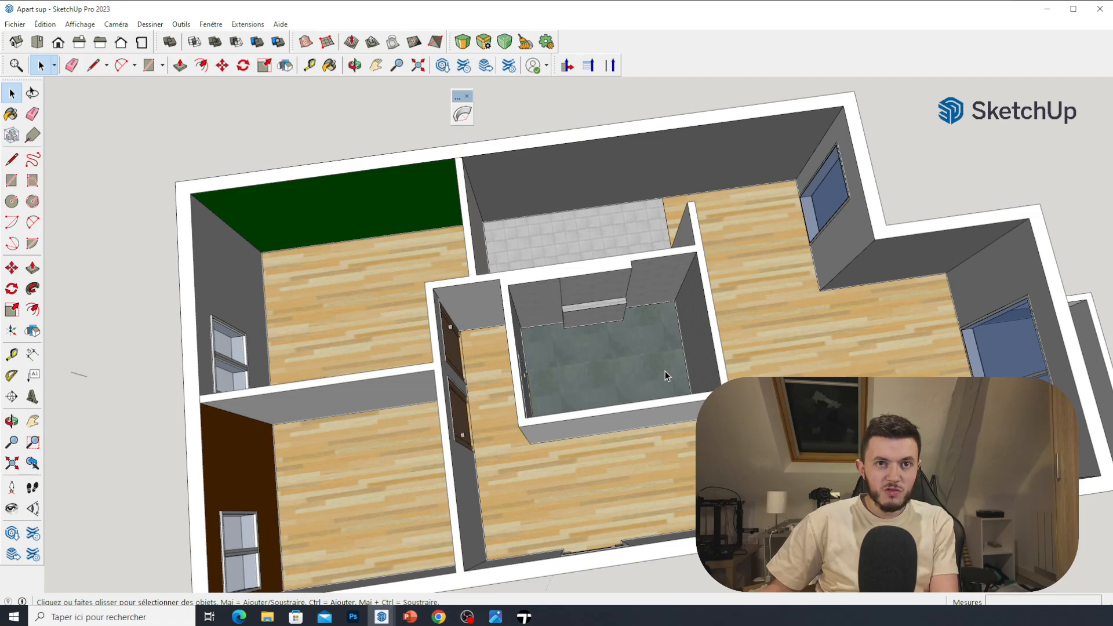
Look over the emptied rooms of the apartment copy from several angles and check the open Twinmotion window.
{"action": "middle_click_drag", "start_coordinate": [665, 371], "coordinate": [759, 360]}
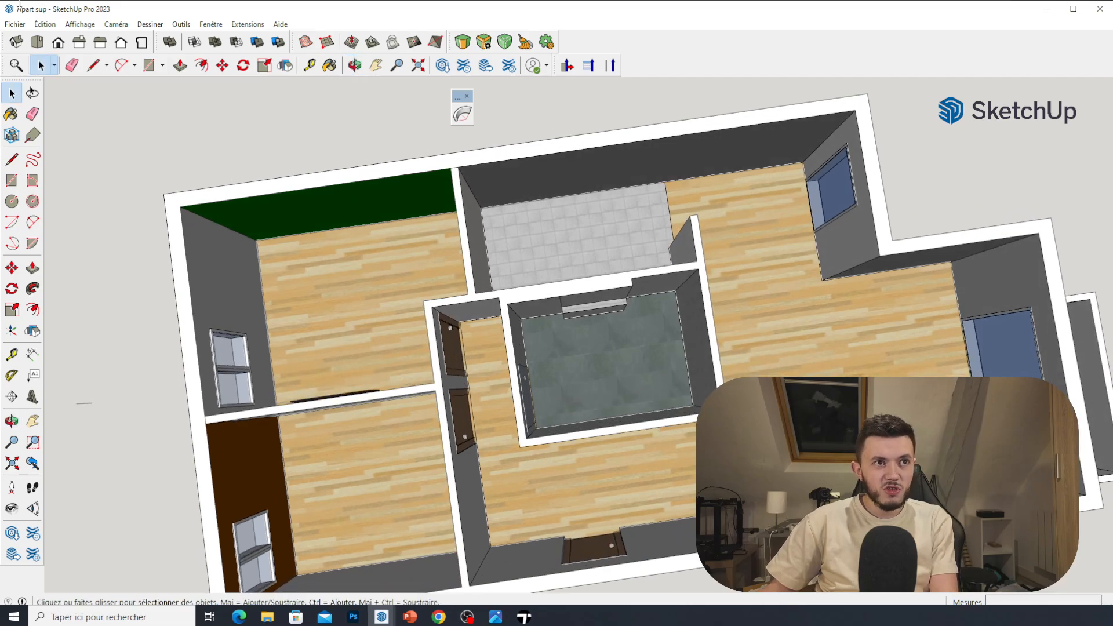
{"action": "middle_click_drag", "start_coordinate": [516, 280], "coordinate": [639, 447]}
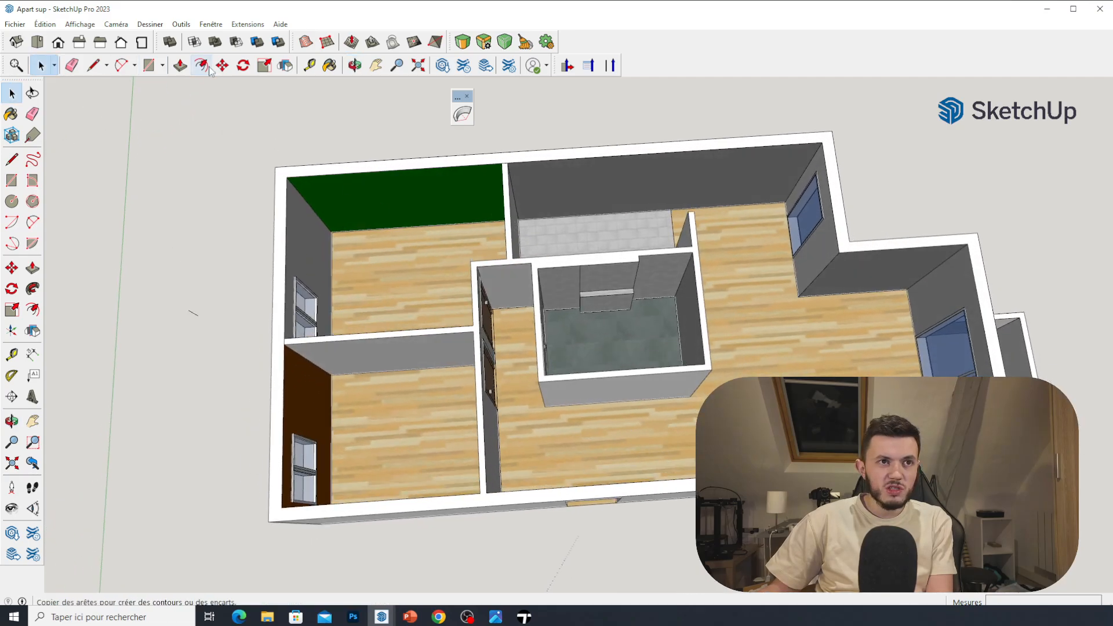
{"action": "middle_click_drag", "start_coordinate": [521, 336], "coordinate": [604, 356]}
{"action": "key", "text": "space"}
{"action": "scroll", "coordinate": [559, 291], "scroll_direction": "down", "scroll_amount": 3}
{"action": "scroll", "coordinate": [614, 320], "scroll_direction": "up", "scroll_amount": 3}
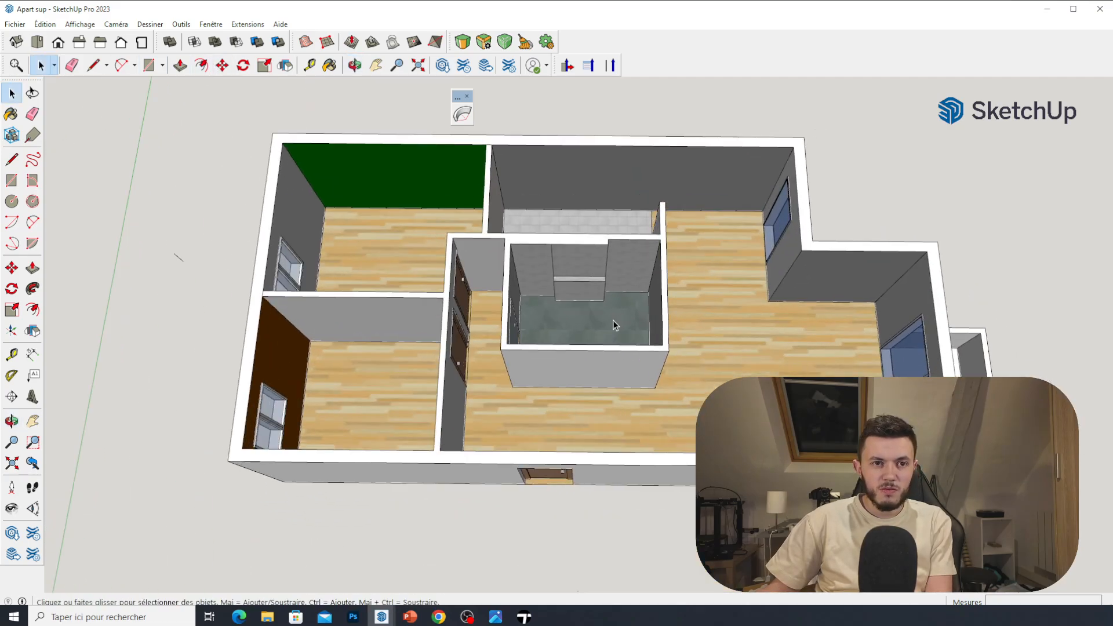
{"action": "mouse_move", "coordinate": [522, 618]}
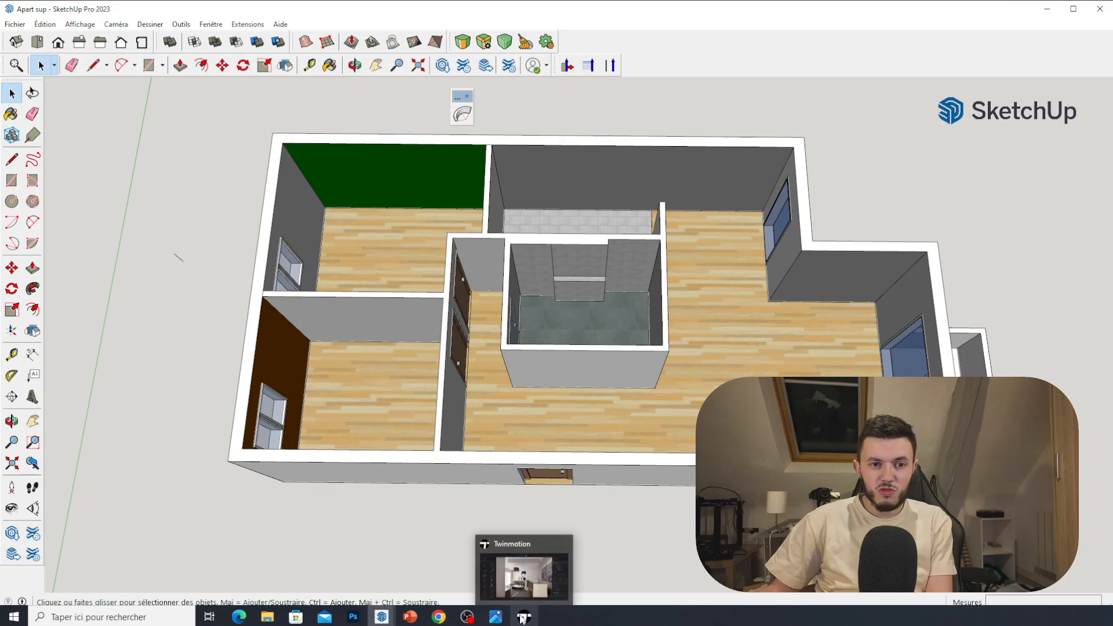
{"action": "left_click", "coordinate": [538, 582]}
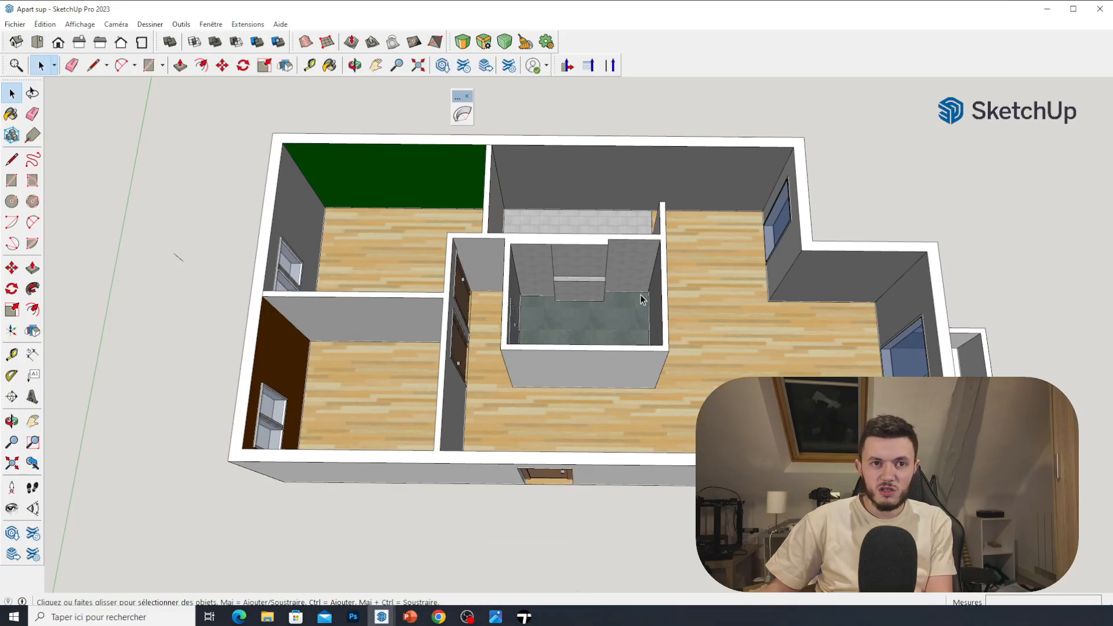
Push the protruding lower ledge of the bathroom's tiled back wall in 10 cm, flush with the face above it.
{"action": "mouse_move", "coordinate": [641, 297]}
{"action": "middle_mouse_down"}
{"action": "mouse_move", "coordinate": [639, 377]}
{"action": "mouse_move", "coordinate": [666, 305]}
{"action": "middle_mouse_up"}
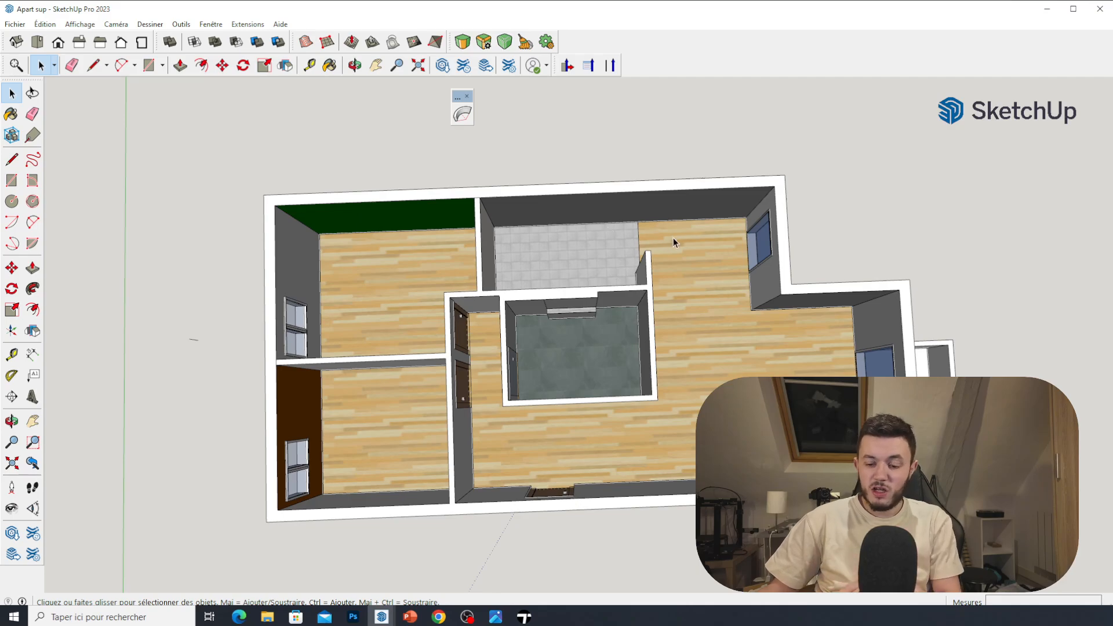
{"action": "scroll", "coordinate": [572, 314], "scroll_direction": "up", "scroll_amount": 2}
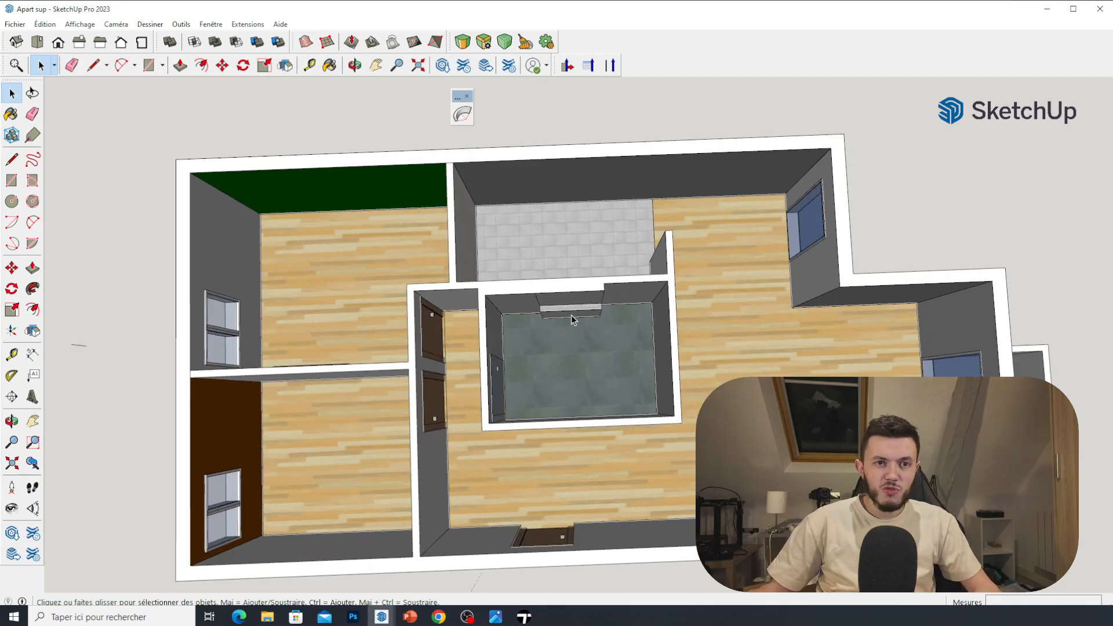
{"action": "scroll", "coordinate": [569, 295], "scroll_direction": "up", "scroll_amount": 2}
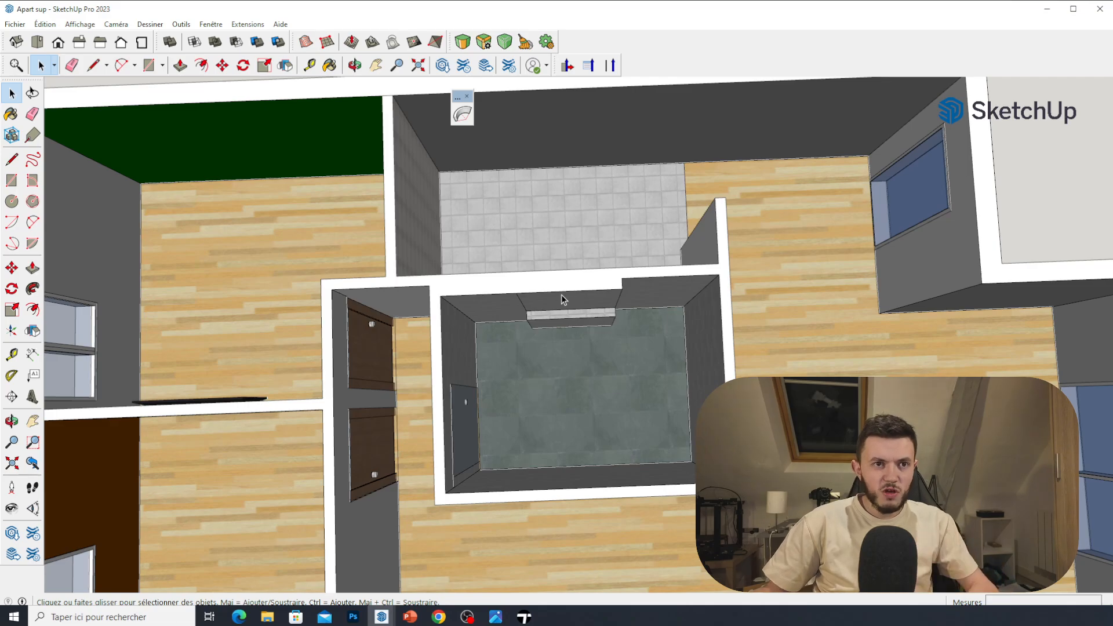
{"action": "scroll", "coordinate": [556, 313], "scroll_direction": "up", "scroll_amount": 5}
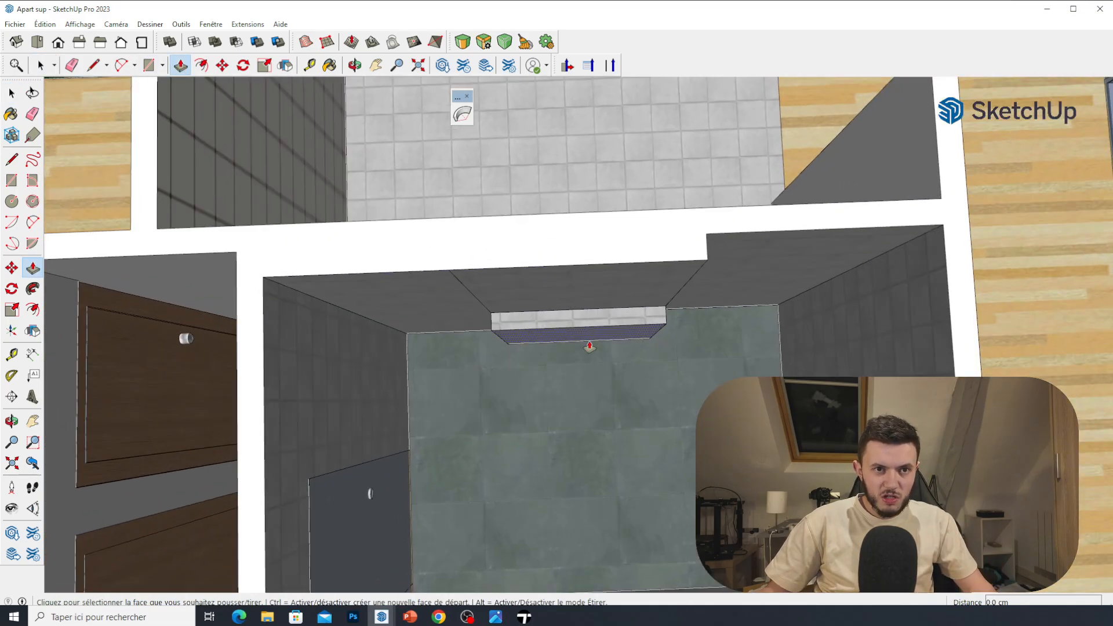
{"action": "middle_click_drag", "start_coordinate": [586, 348], "coordinate": [571, 261]}
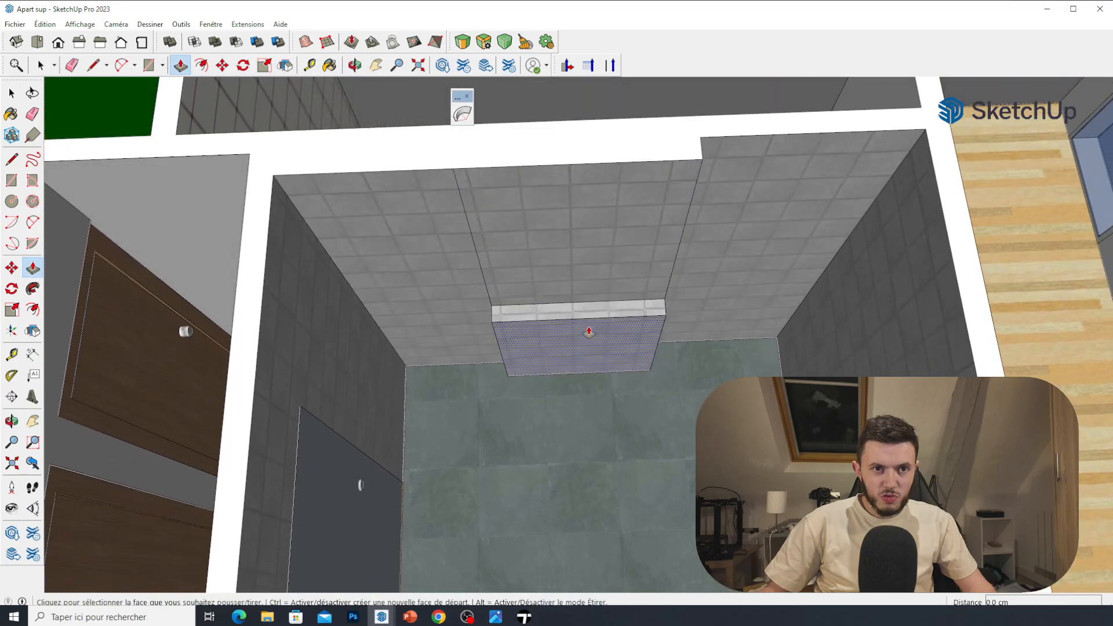
{"action": "left_click", "coordinate": [678, 232]}
{"action": "middle_click_drag", "start_coordinate": [676, 234], "coordinate": [648, 251]}
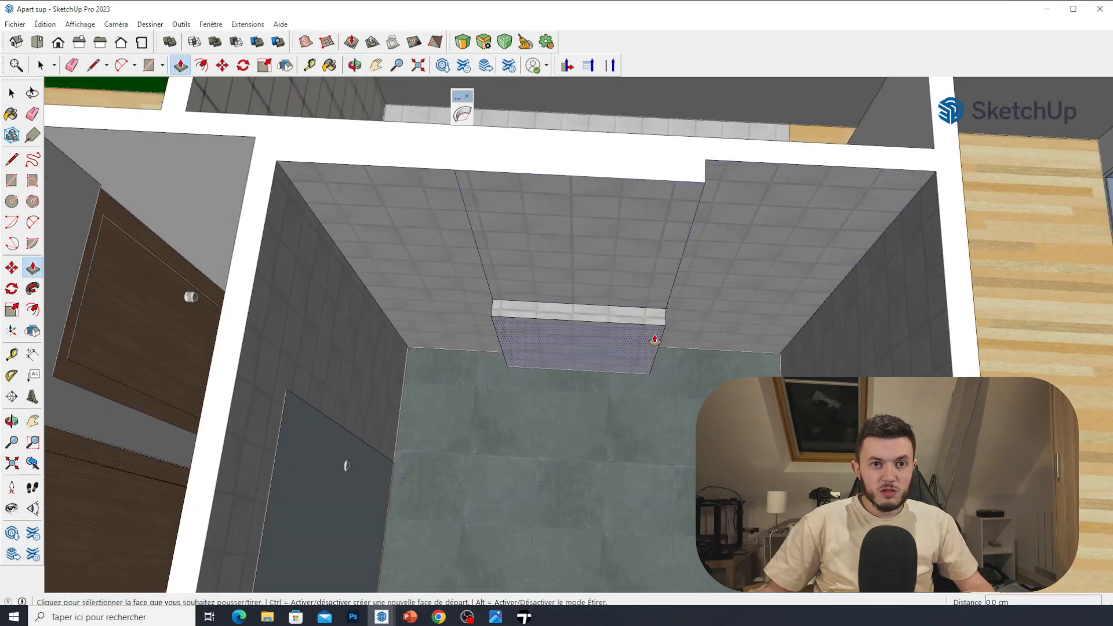
{"action": "left_click", "coordinate": [656, 338]}
{"action": "left_click", "coordinate": [673, 283]}
{"action": "scroll", "coordinate": [618, 272], "scroll_direction": "down", "scroll_amount": 4}
{"action": "scroll", "coordinate": [617, 272], "scroll_direction": "down", "scroll_amount": 3}
{"action": "middle_click_drag", "start_coordinate": [616, 275], "coordinate": [661, 367]}
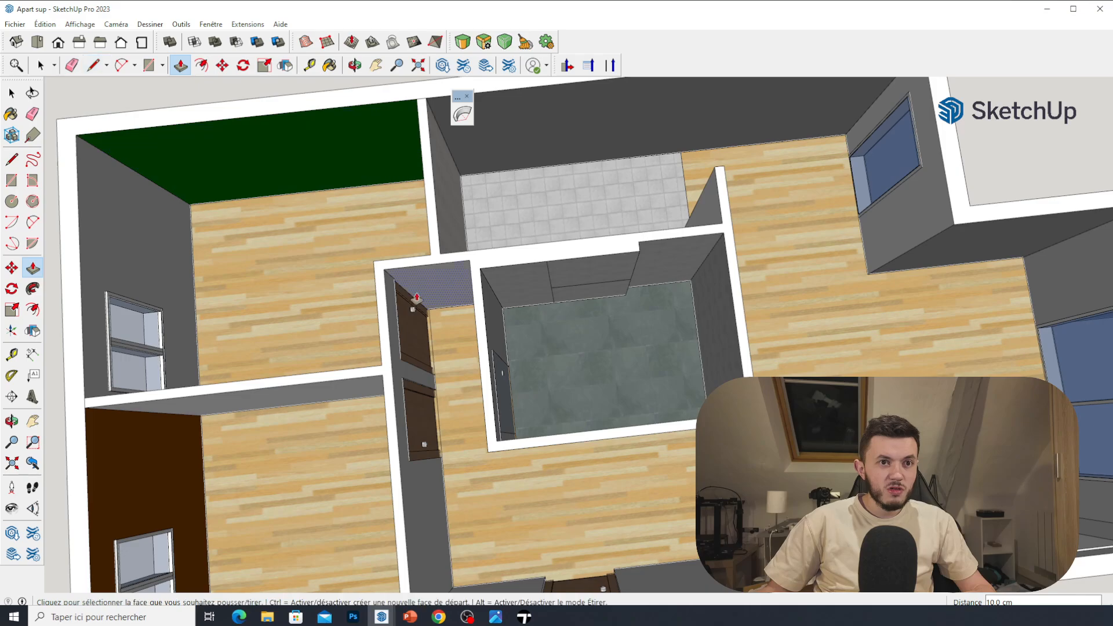
Split the wall's top face with lines at the bathroom's hallway corner and at the end of the thicker back-wall section.
{"action": "left_click", "coordinate": [97, 66]}
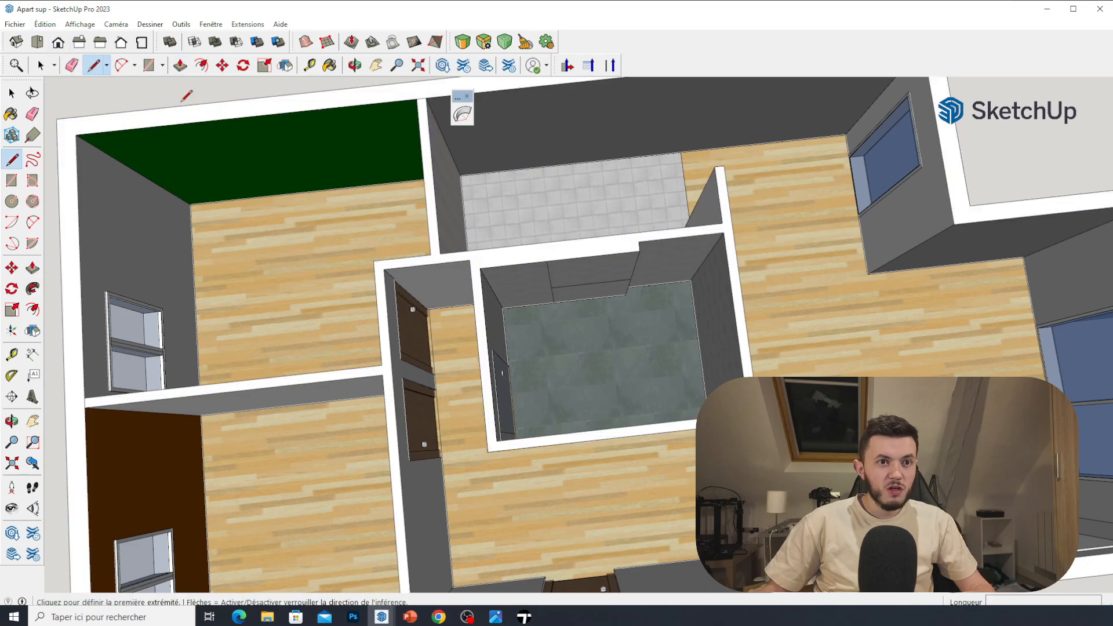
{"action": "left_click", "coordinate": [480, 268]}
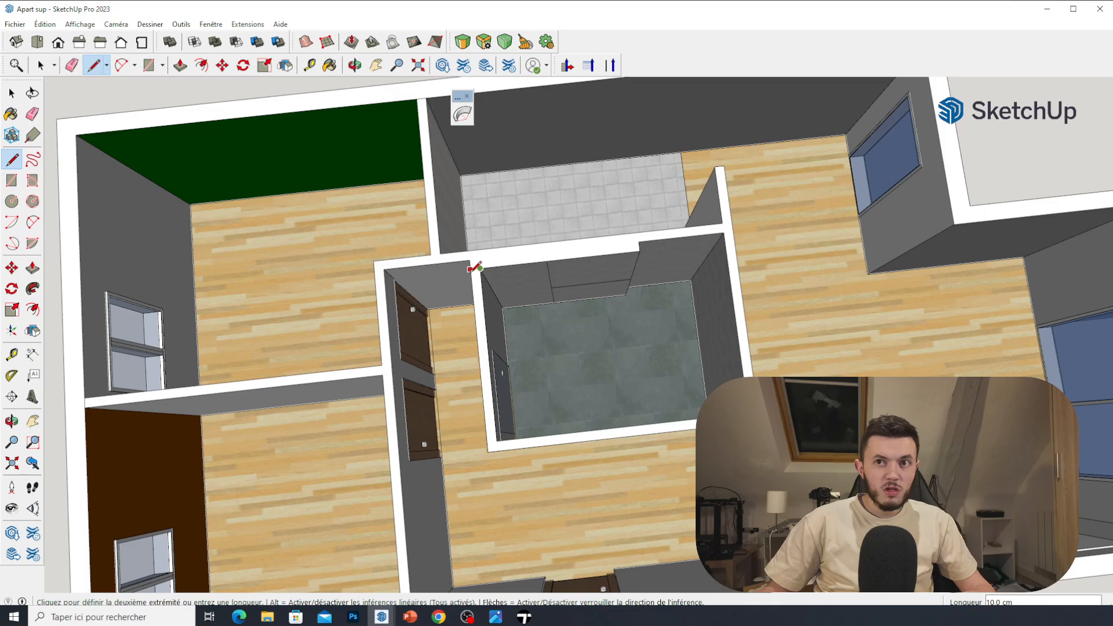
{"action": "left_click", "coordinate": [470, 270]}
{"action": "scroll", "coordinate": [641, 244], "scroll_direction": "up", "scroll_amount": 6}
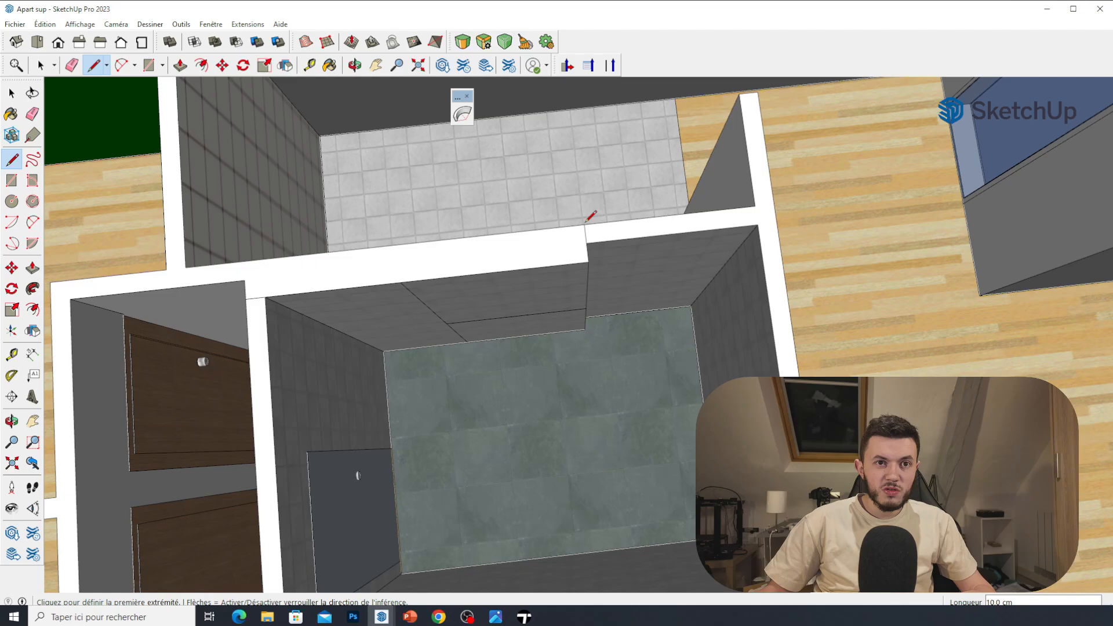
{"action": "scroll", "coordinate": [596, 197], "scroll_direction": "down", "scroll_amount": 3}
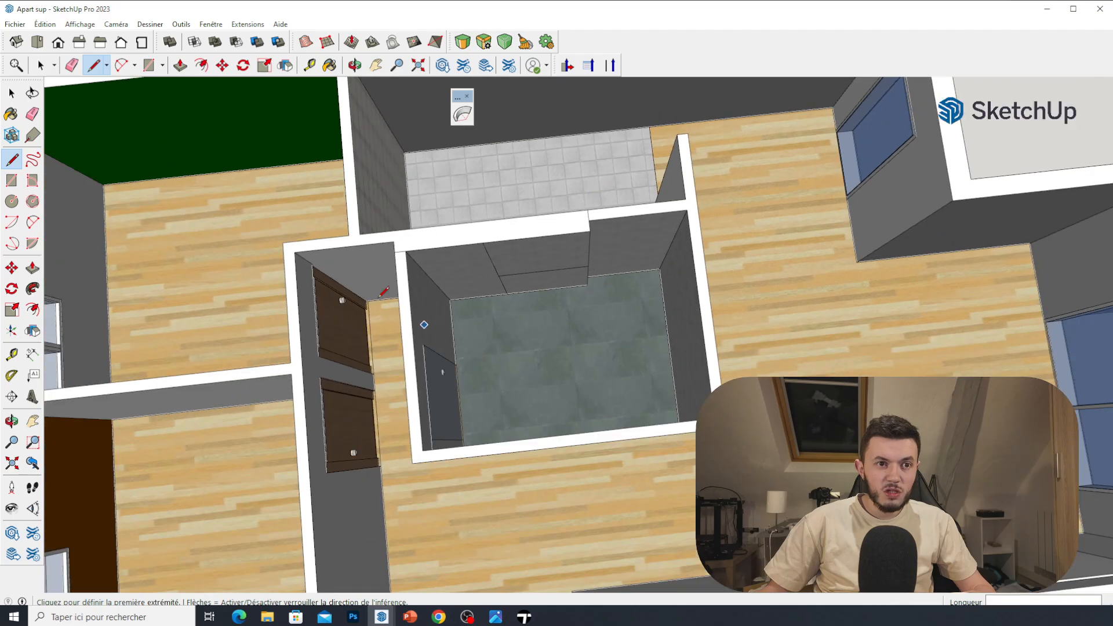
Delete the bathroom door from the hallway-side wall.
{"action": "left_click", "coordinate": [40, 66]}
{"action": "middle_click_drag", "start_coordinate": [561, 422], "coordinate": [439, 333]}
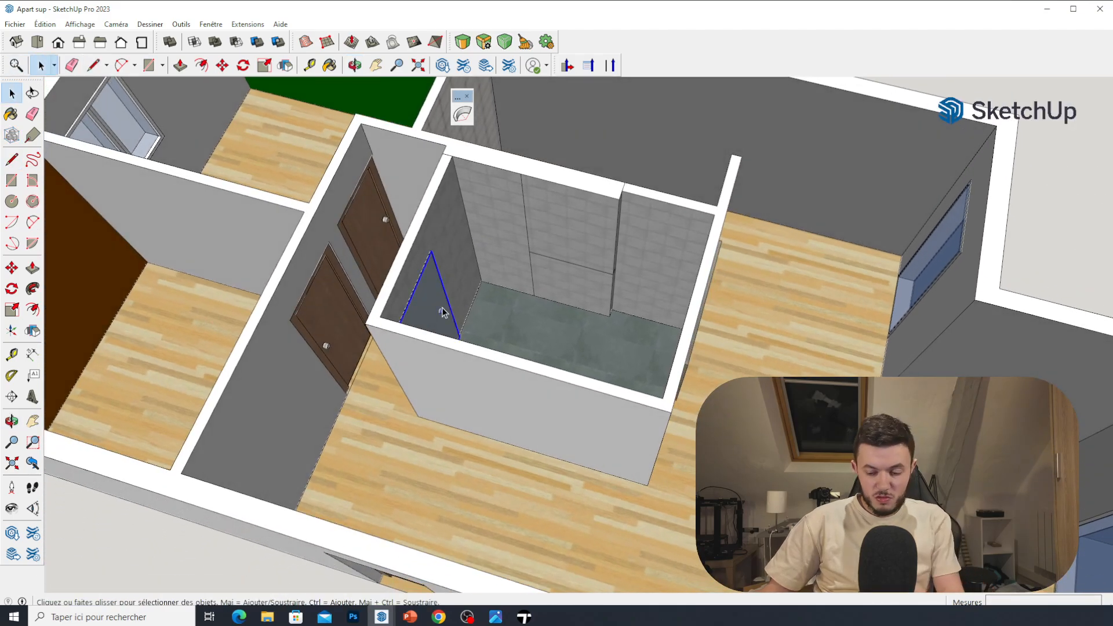
{"action": "left_click", "coordinate": [440, 311]}
{"action": "middle_click_drag", "start_coordinate": [439, 311], "coordinate": [584, 403]}
{"action": "scroll", "coordinate": [556, 372], "scroll_direction": "down", "scroll_amount": 4}
Separate the partition between the green-walled room and the kitchen at its wall joint and push it down 260 cm.
{"action": "left_click", "coordinate": [93, 65]}
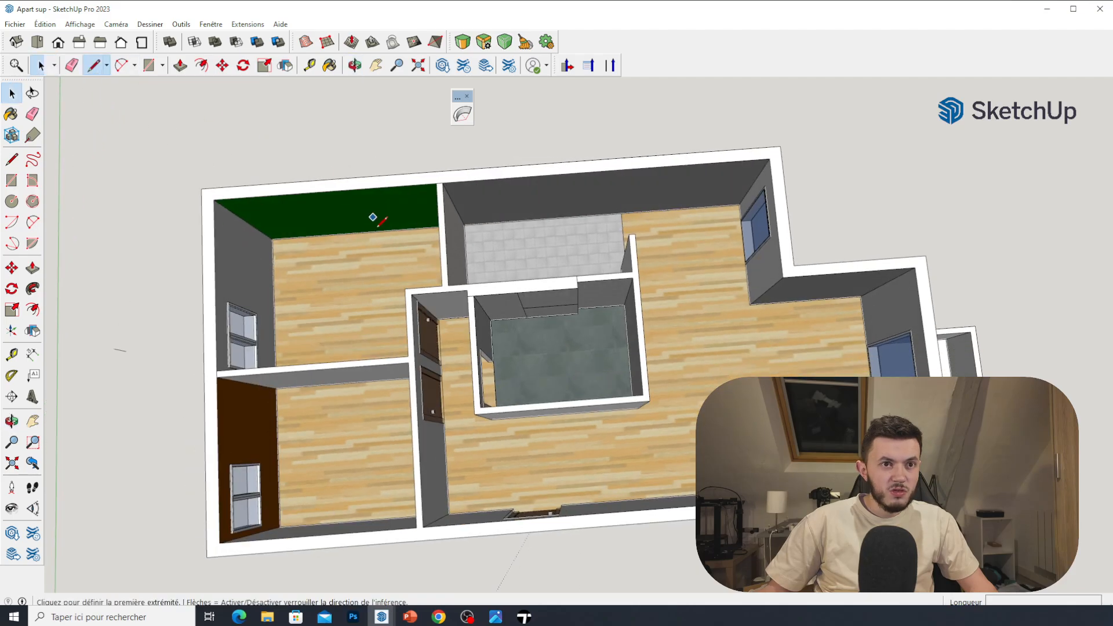
{"action": "scroll", "coordinate": [497, 292], "scroll_direction": "up", "scroll_amount": 5}
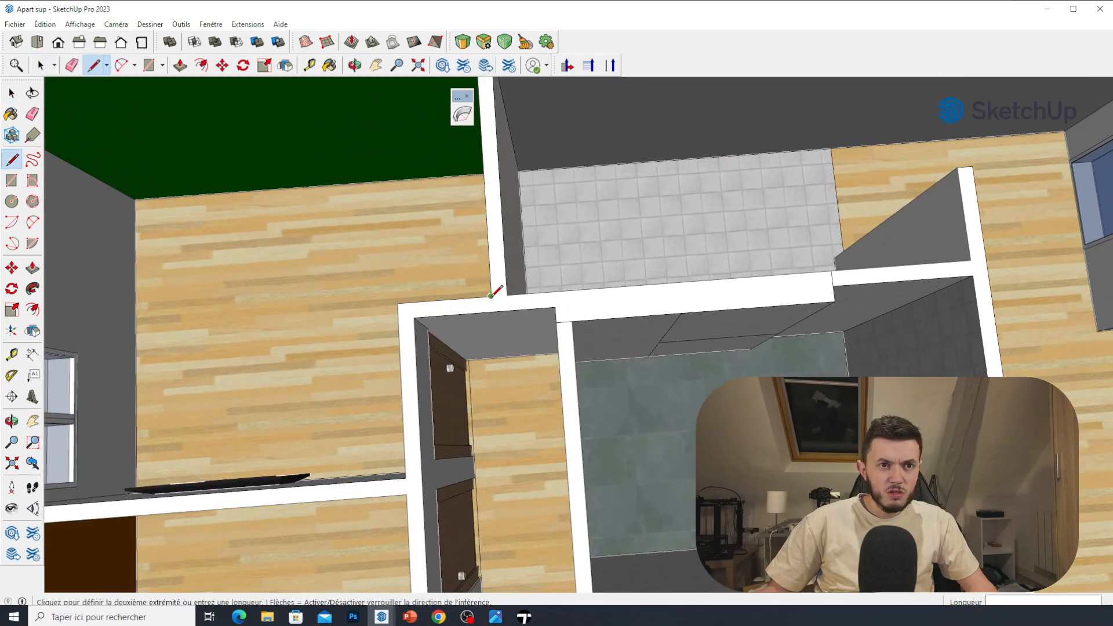
{"action": "scroll", "coordinate": [492, 298], "scroll_direction": "down", "scroll_amount": 4}
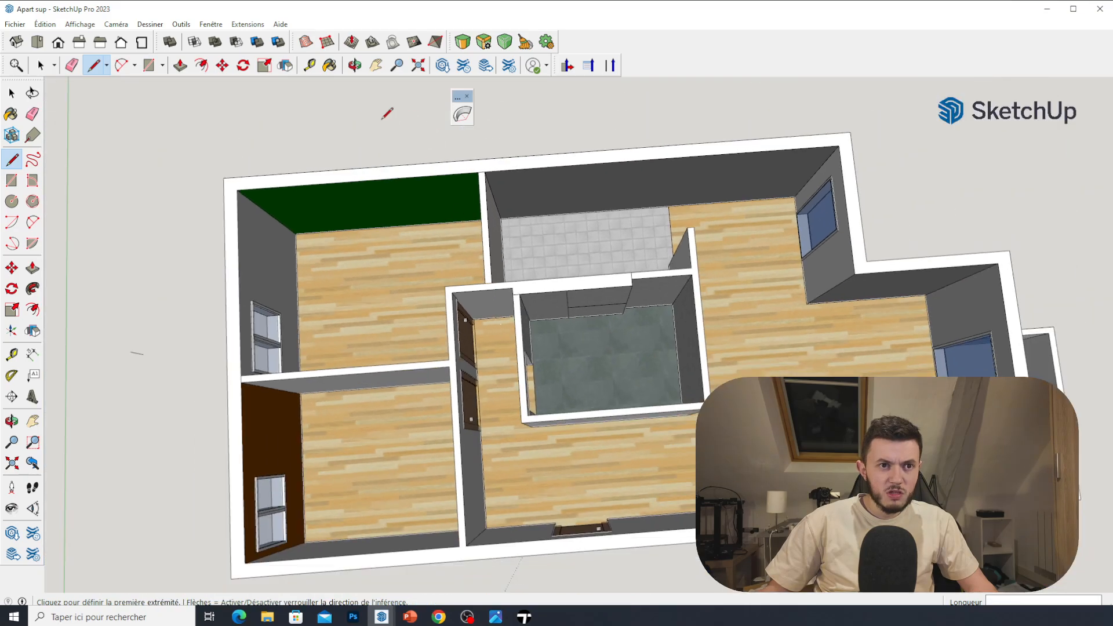
{"action": "left_click", "coordinate": [180, 64]}
{"action": "middle_click_drag", "start_coordinate": [482, 220], "coordinate": [512, 219]}
{"action": "left_click_drag", "start_coordinate": [509, 217], "coordinate": [579, 243]}
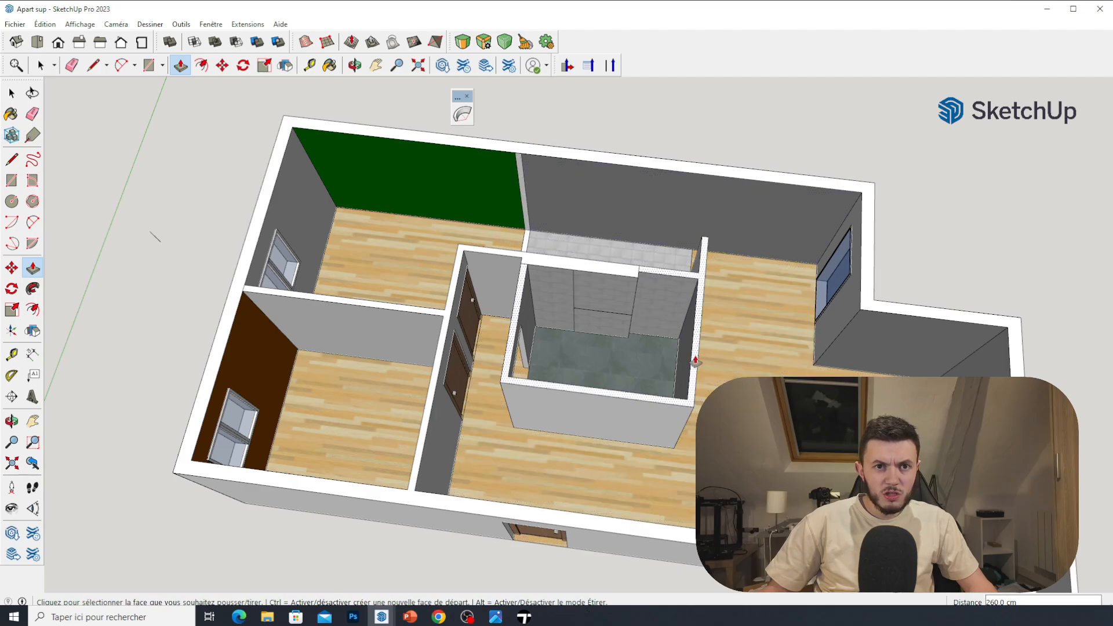
Draw a 10 cm line across the wall top at the bathroom's front corner beside the hallway.
{"action": "left_click", "coordinate": [94, 67]}
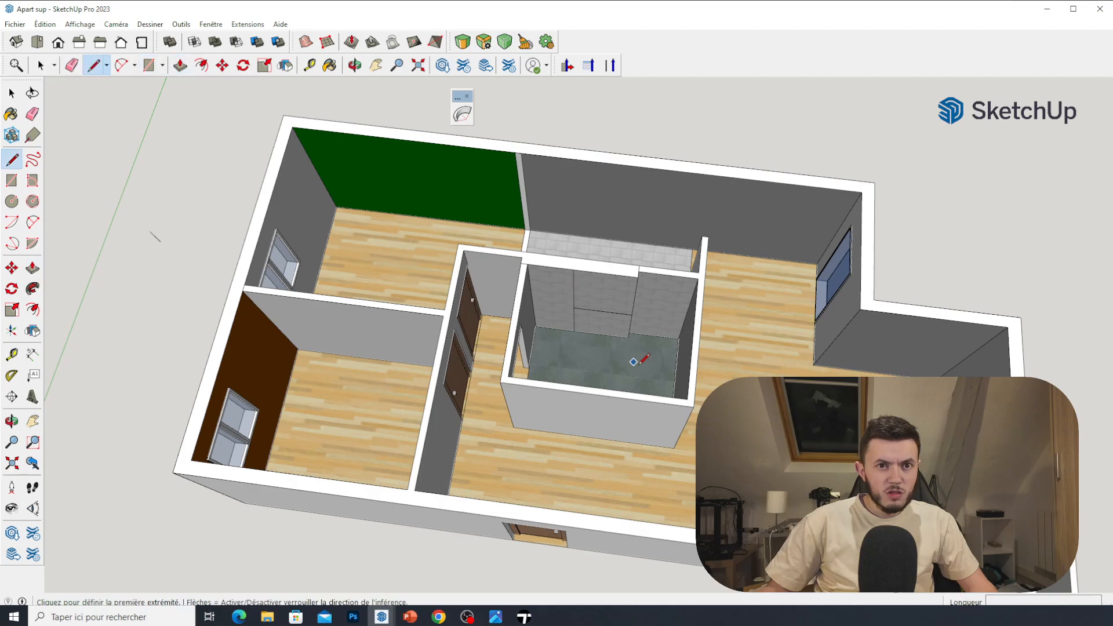
{"action": "left_click", "coordinate": [508, 375]}
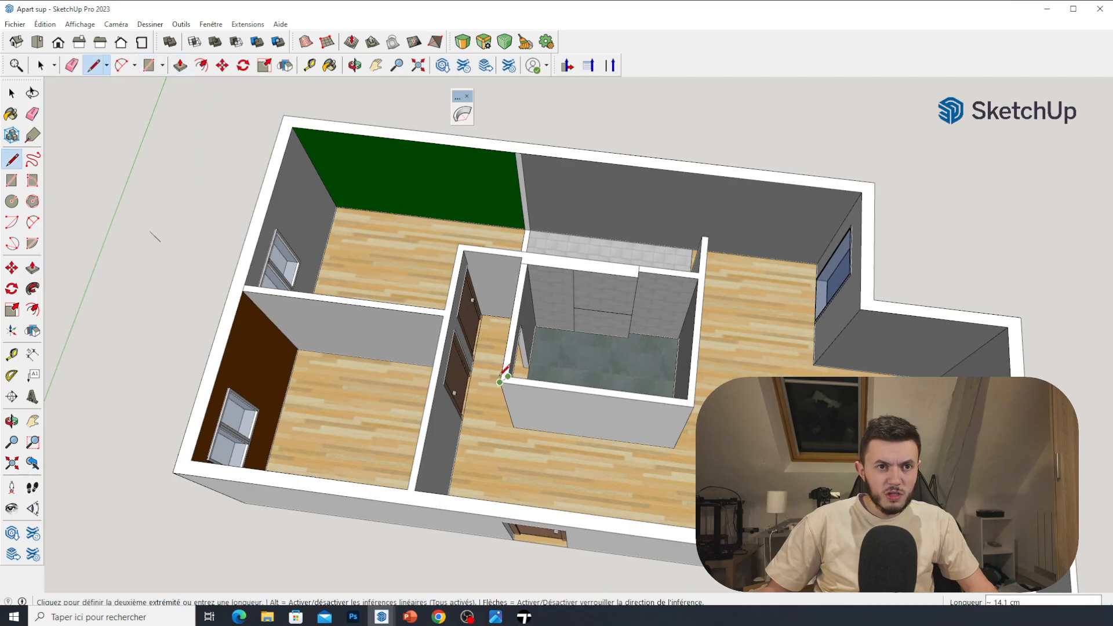
{"action": "scroll", "coordinate": [505, 371], "scroll_direction": "up", "scroll_amount": 3}
{"action": "key", "text": "Escape"}
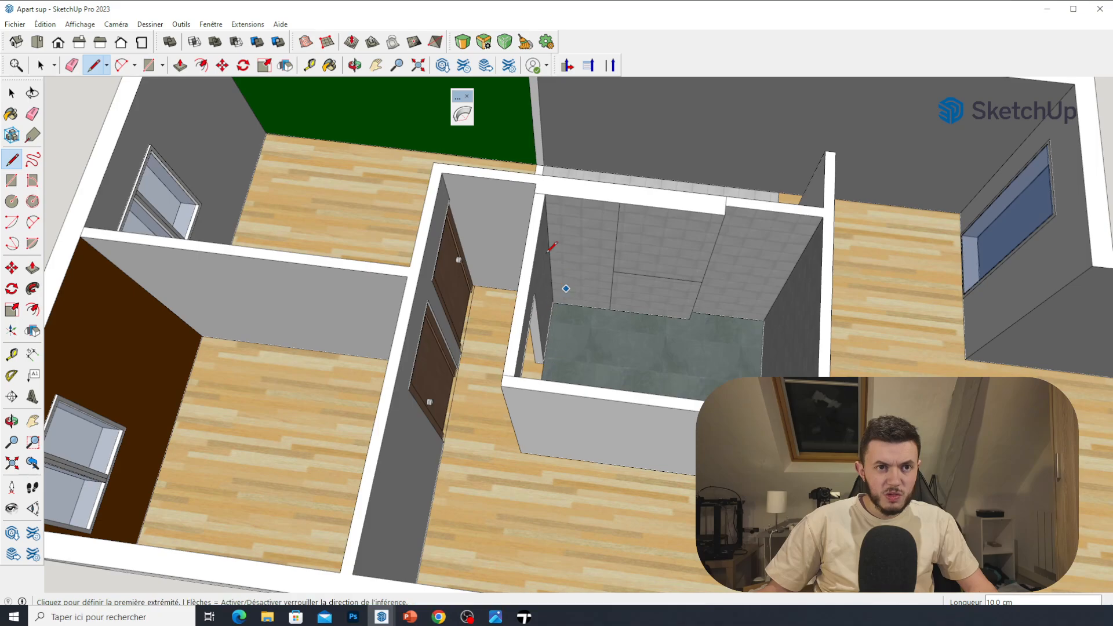
Try to push the bathroom's front, living-room-side and thin back walls down 260 cm.
{"action": "left_click", "coordinate": [180, 64]}
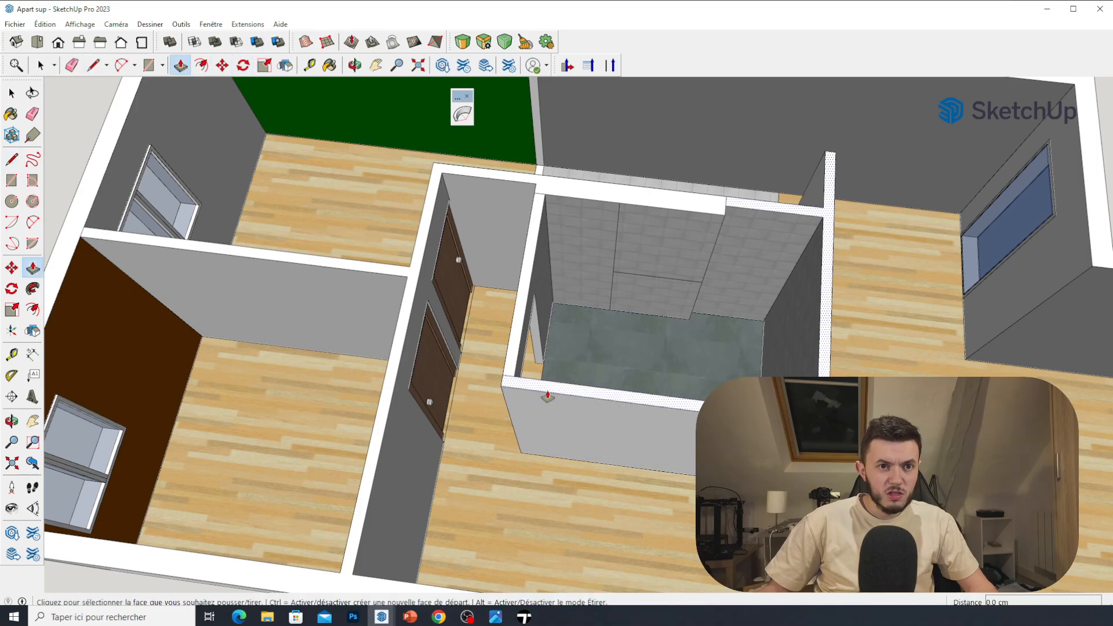
{"action": "left_click", "coordinate": [547, 397]}
{"action": "left_click", "coordinate": [574, 496]}
{"action": "middle_click_drag", "start_coordinate": [574, 496], "coordinate": [643, 414]}
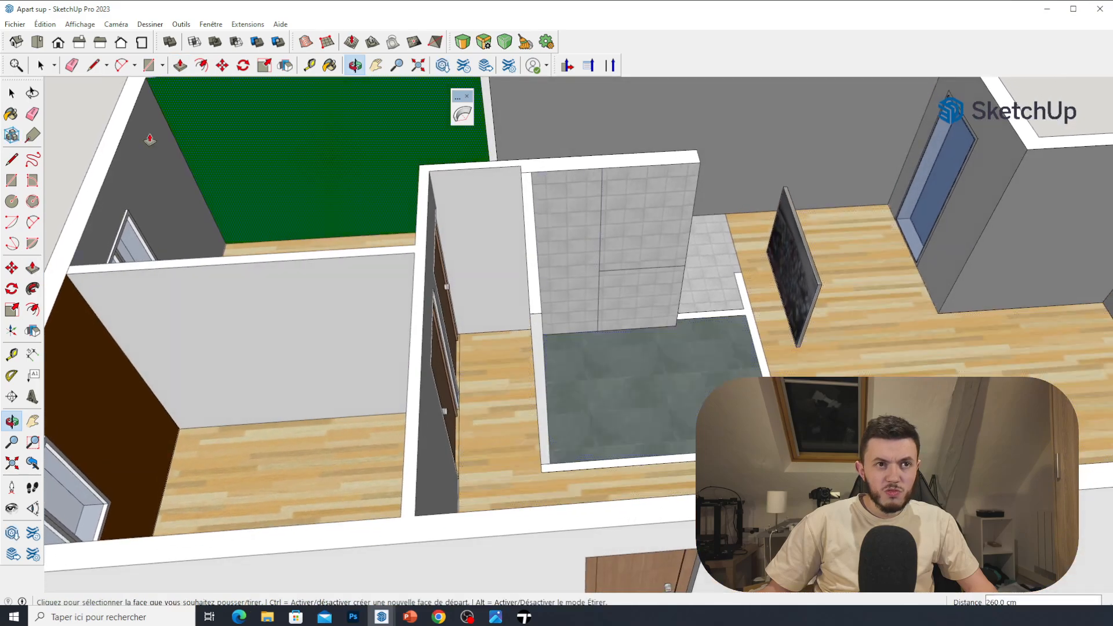
Delete the flat black television panel mounted on the bathroom's living-room-side wall.
{"action": "key", "text": "space"}
{"action": "left_click", "coordinate": [786, 269]}
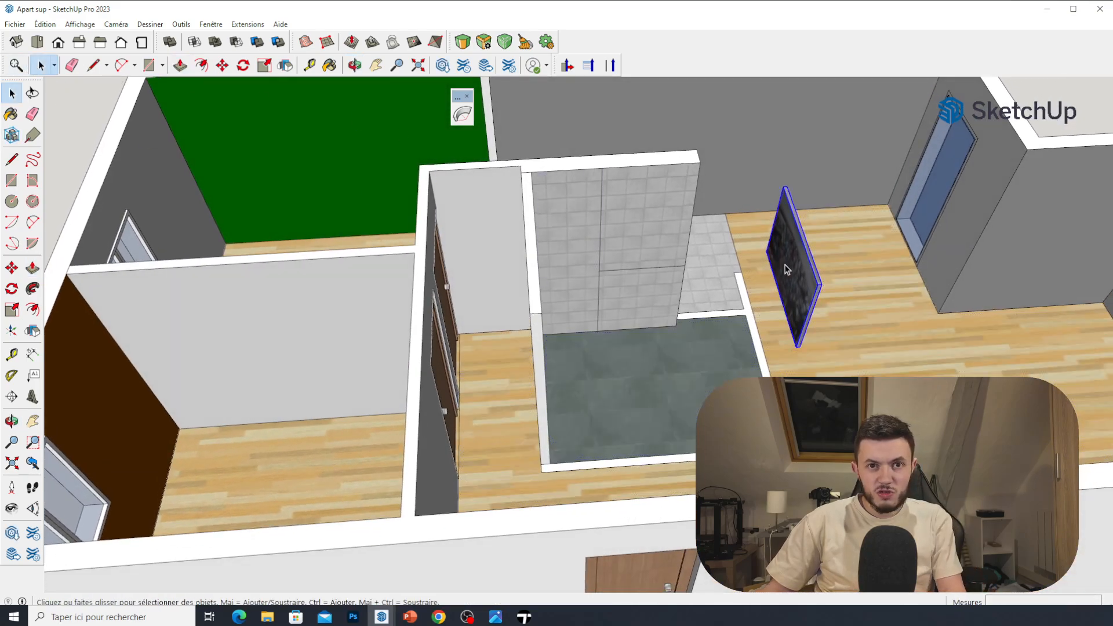
{"action": "middle_click_drag", "start_coordinate": [787, 270], "coordinate": [804, 363]}
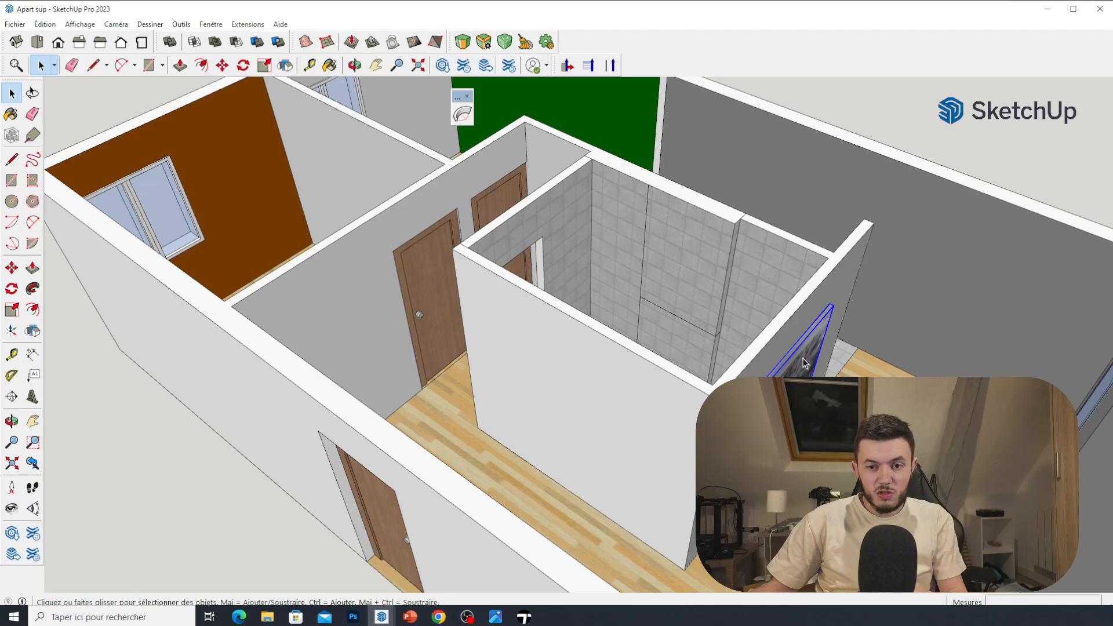
{"action": "key", "text": "Delete"}
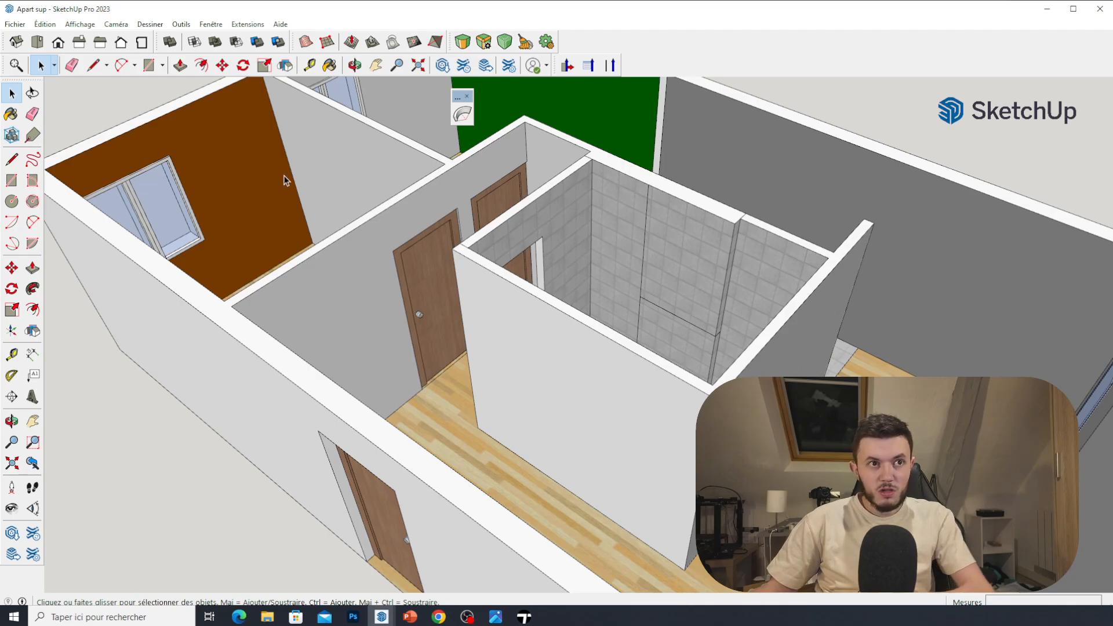
Push the bathroom's front, side and thin back walls down 260 cm, and lower the hallway-side doorway wall by 210 cm.
{"action": "left_click", "coordinate": [182, 66]}
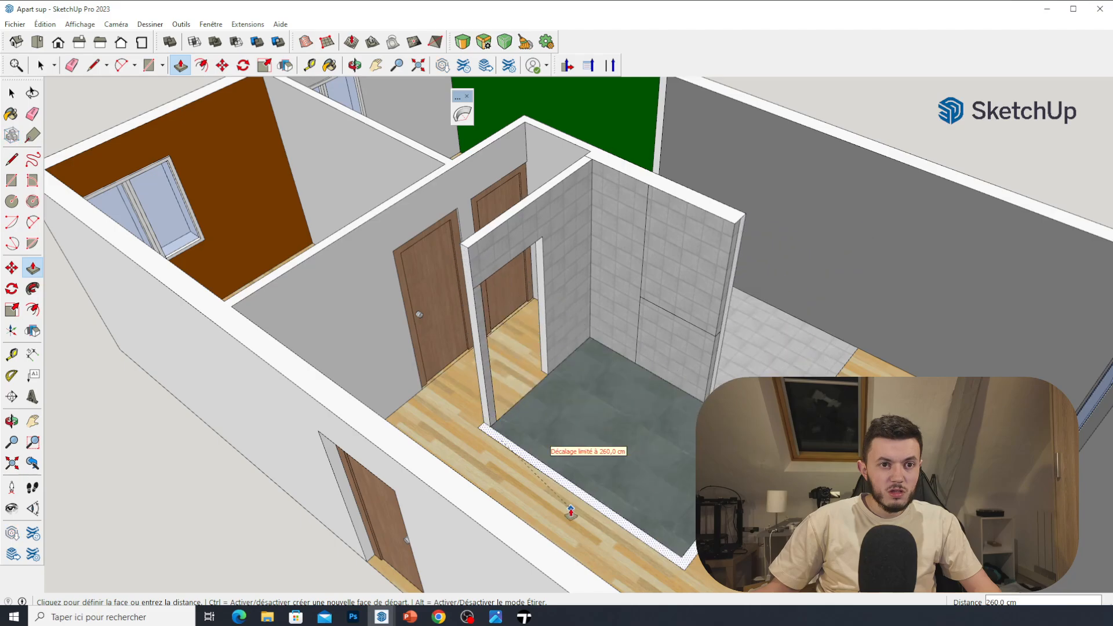
{"action": "left_click", "coordinate": [568, 509]}
{"action": "middle_click_drag", "start_coordinate": [514, 286], "coordinate": [670, 397]}
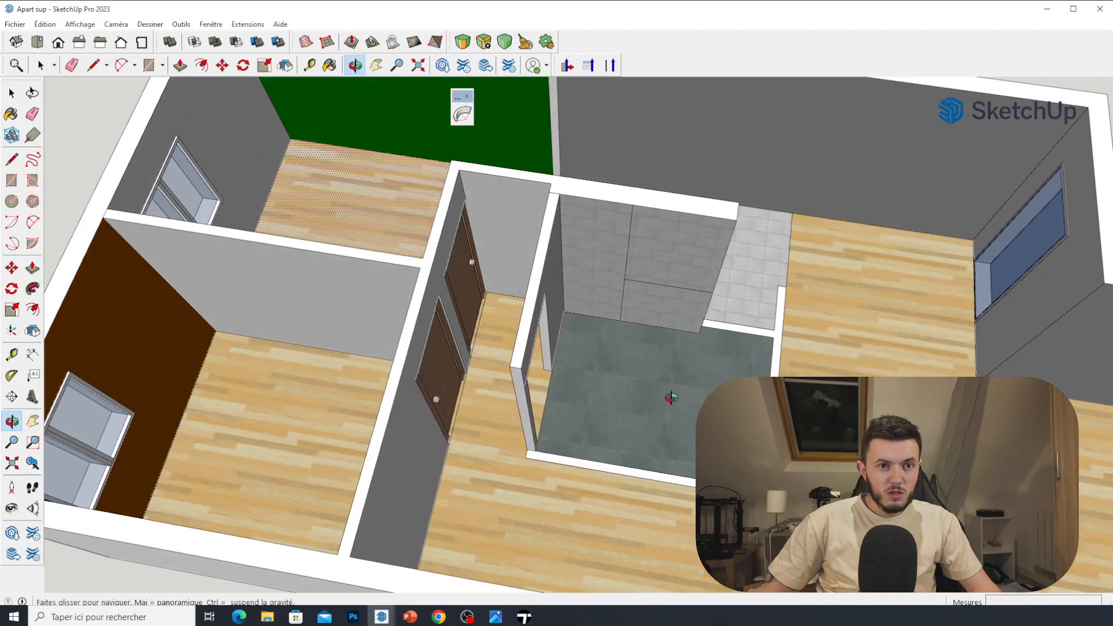
{"action": "left_click", "coordinate": [540, 275]}
{"action": "left_click", "coordinate": [567, 313]}
{"action": "double_click", "coordinate": [547, 271]}
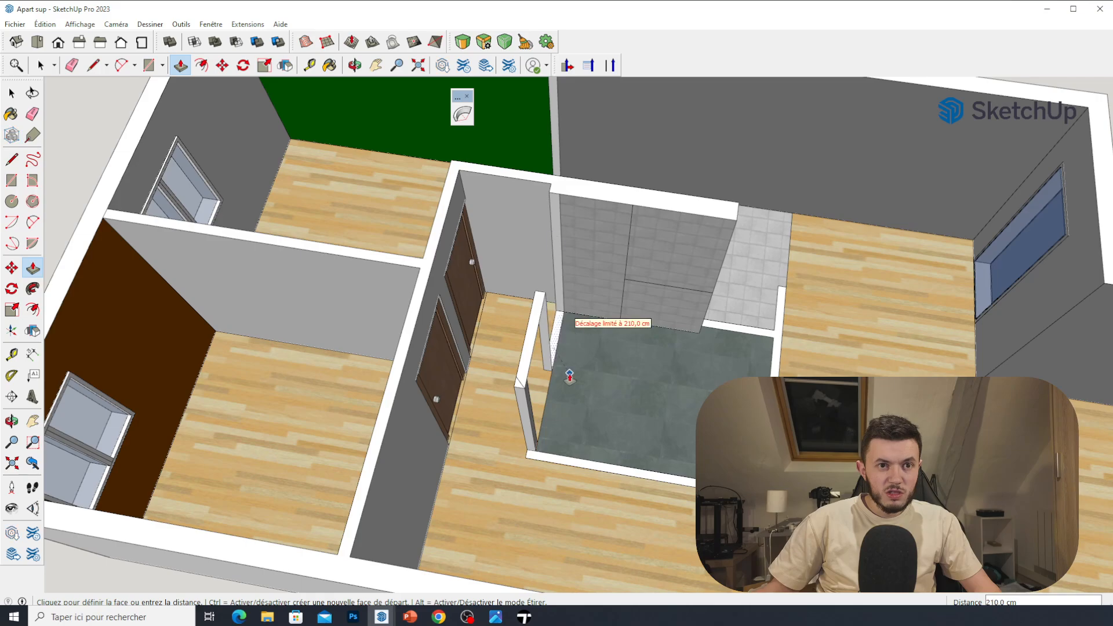
Erase the leftover door frame and post edges of the hallway-side bathroom wall.
{"action": "left_click", "coordinate": [71, 65]}
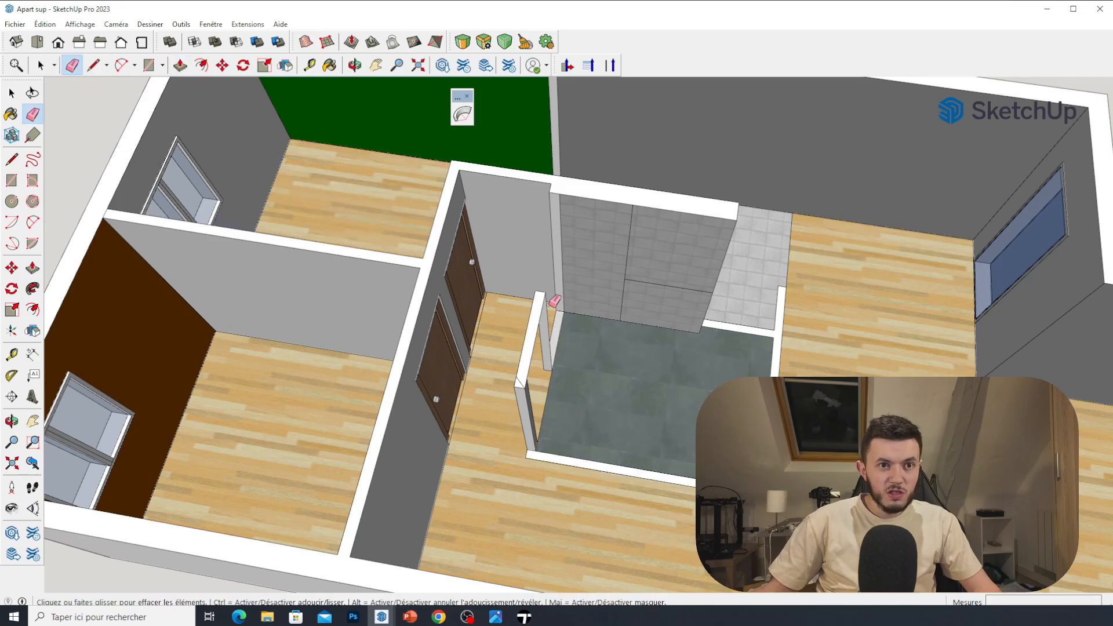
{"action": "mouse_move", "coordinate": [544, 297]}
{"action": "left_mouse_down"}
{"action": "mouse_move", "coordinate": [544, 287]}
{"action": "mouse_move", "coordinate": [544, 307]}
{"action": "left_mouse_up"}
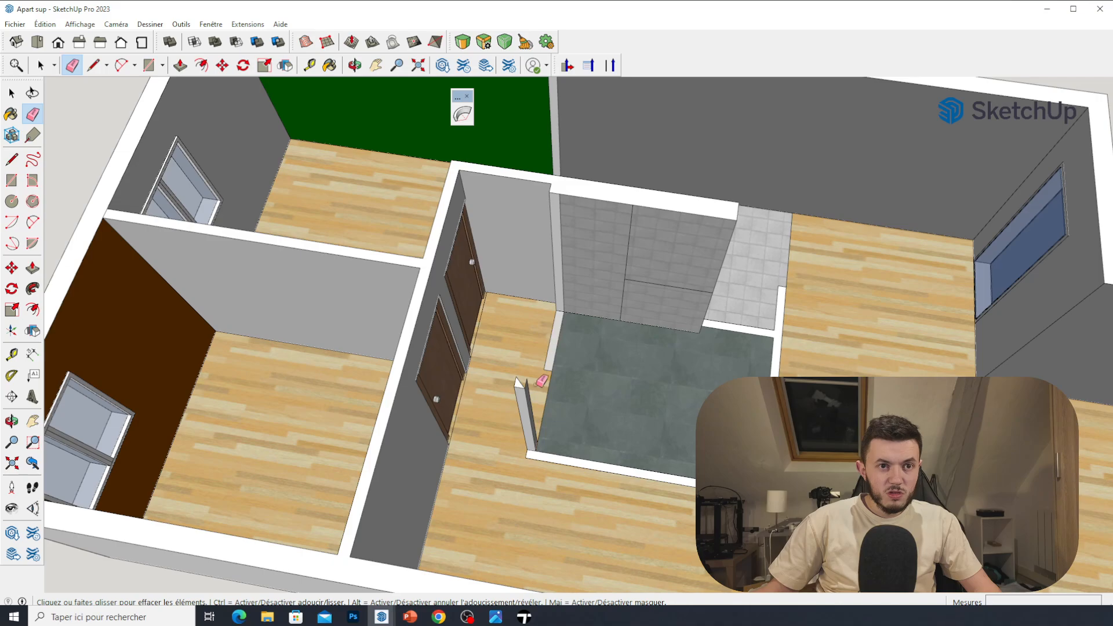
{"action": "mouse_move", "coordinate": [521, 389]}
{"action": "left_mouse_down"}
{"action": "mouse_move", "coordinate": [521, 369]}
{"action": "mouse_move", "coordinate": [517, 394]}
{"action": "mouse_move", "coordinate": [533, 386]}
{"action": "left_mouse_up"}
{"action": "scroll", "coordinate": [548, 347], "scroll_direction": "up", "scroll_amount": 3}
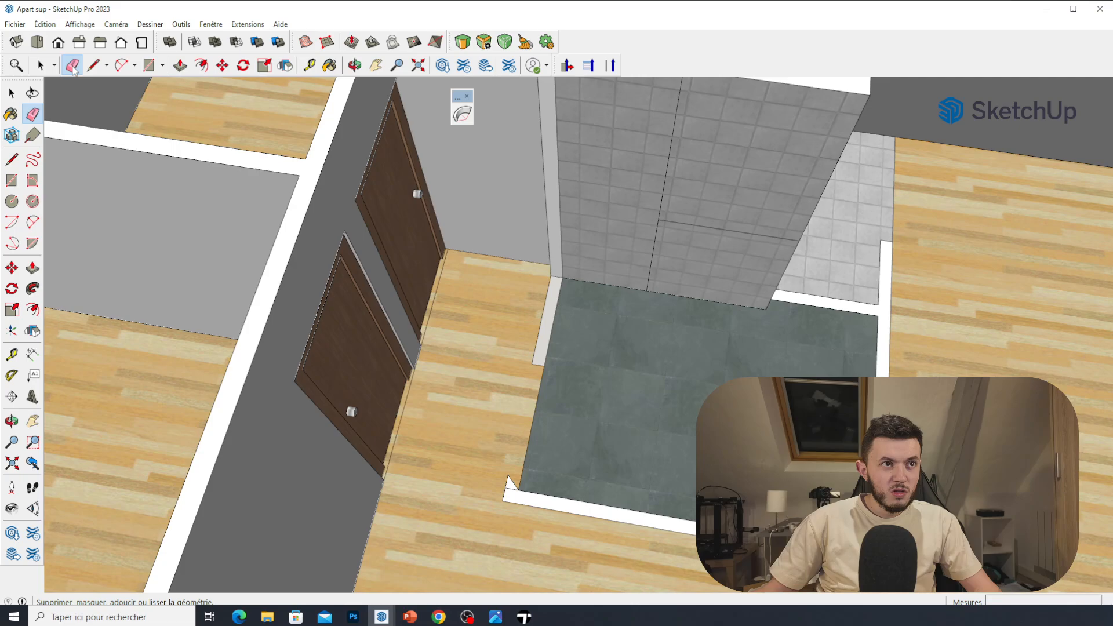
Close the open wall footprint with a line and erase the remaining wall outlines and tiled floor boundaries from the parquet.
{"action": "left_click", "coordinate": [93, 65]}
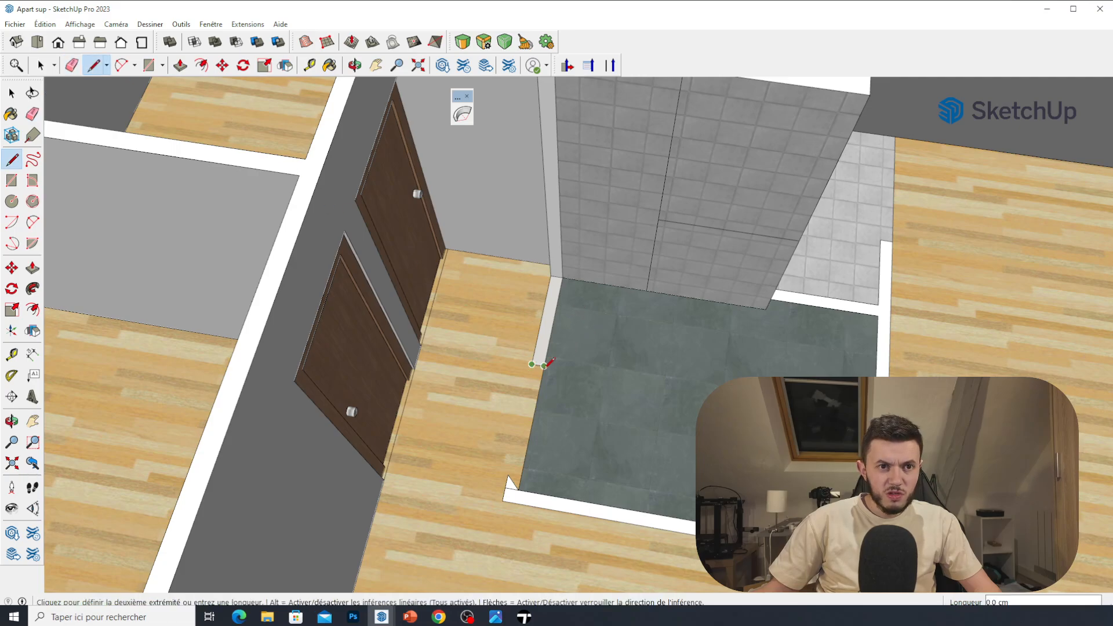
{"action": "scroll", "coordinate": [529, 368], "scroll_direction": "down", "scroll_amount": 5}
{"action": "scroll", "coordinate": [478, 345], "scroll_direction": "up", "scroll_amount": 6}
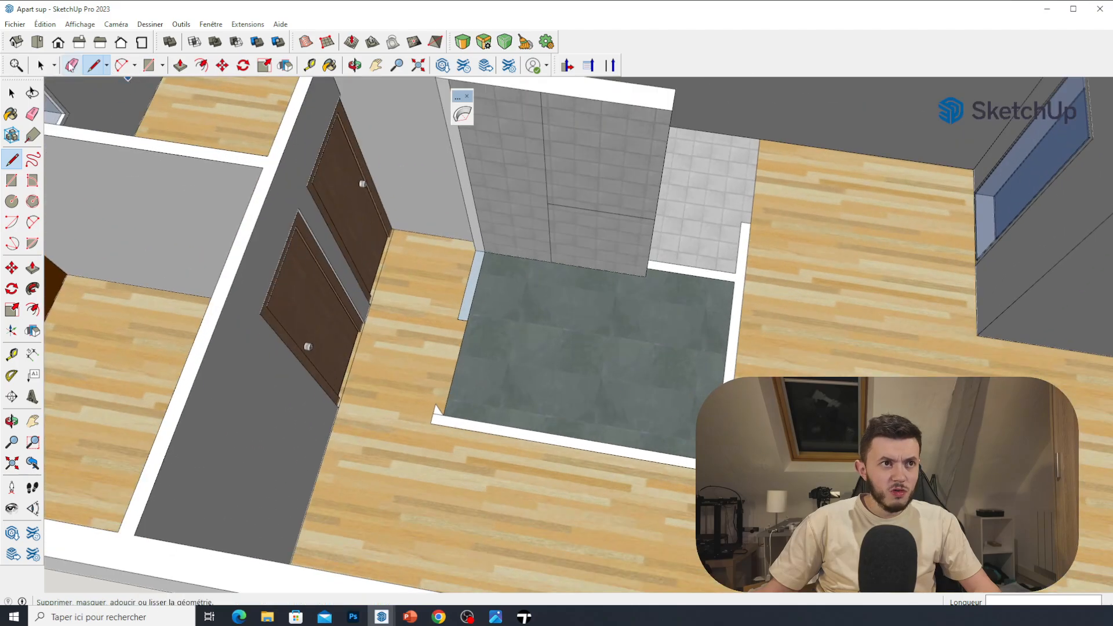
{"action": "left_click", "coordinate": [69, 62]}
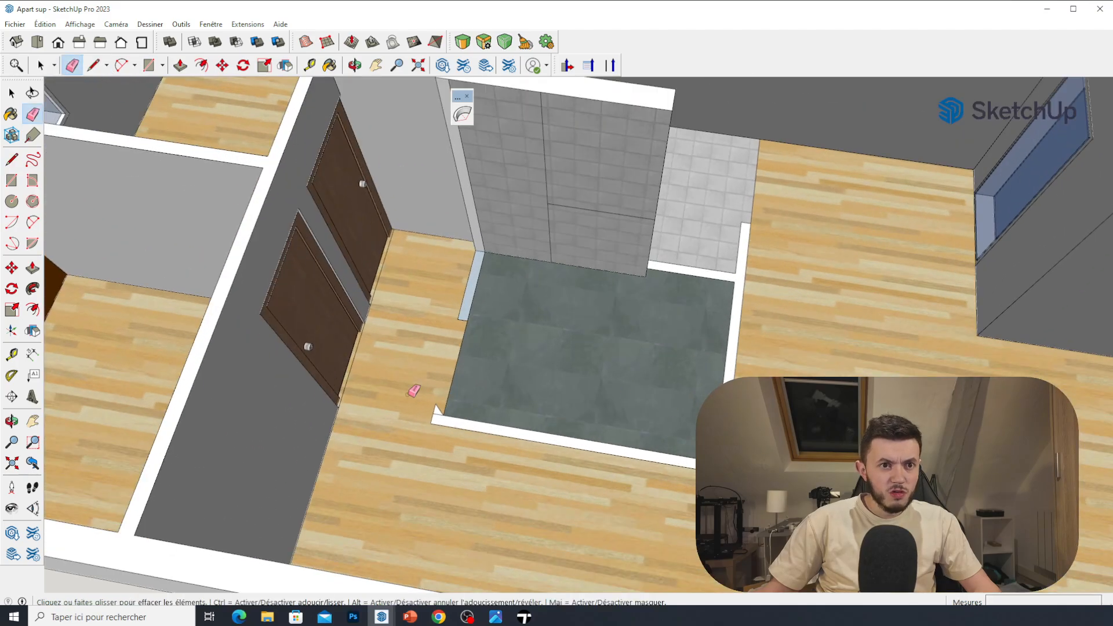
{"action": "mouse_move", "coordinate": [433, 427]}
{"action": "left_mouse_down"}
{"action": "mouse_move", "coordinate": [449, 419]}
{"action": "mouse_move", "coordinate": [464, 316]}
{"action": "left_mouse_up"}
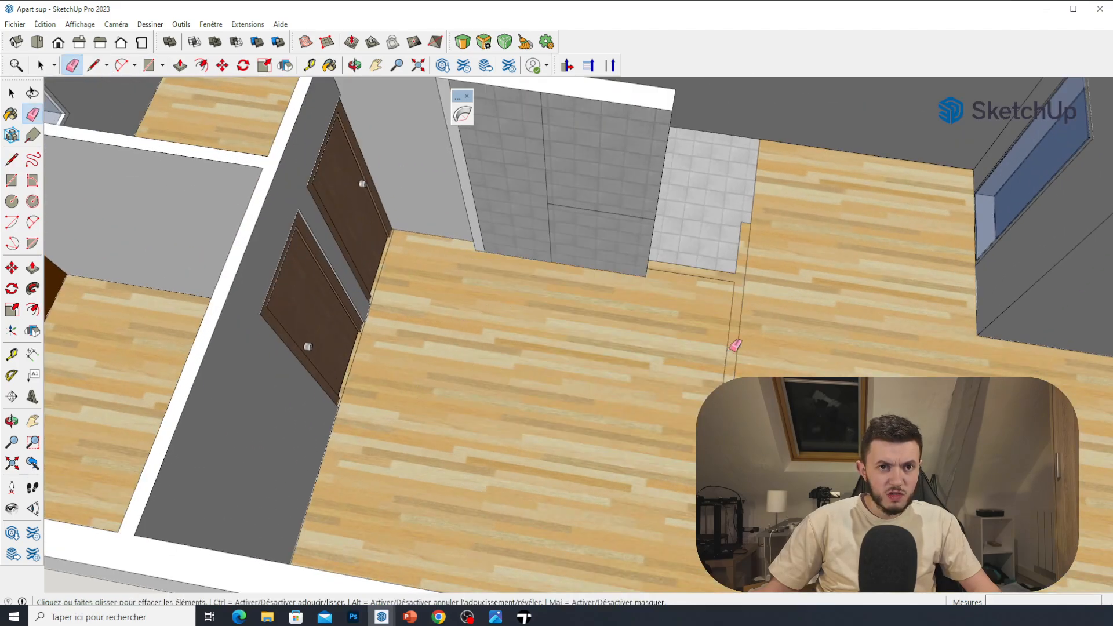
{"action": "mouse_move", "coordinate": [729, 351]}
{"action": "left_mouse_down"}
{"action": "mouse_move", "coordinate": [722, 266]}
{"action": "mouse_move", "coordinate": [755, 208]}
{"action": "left_mouse_up"}
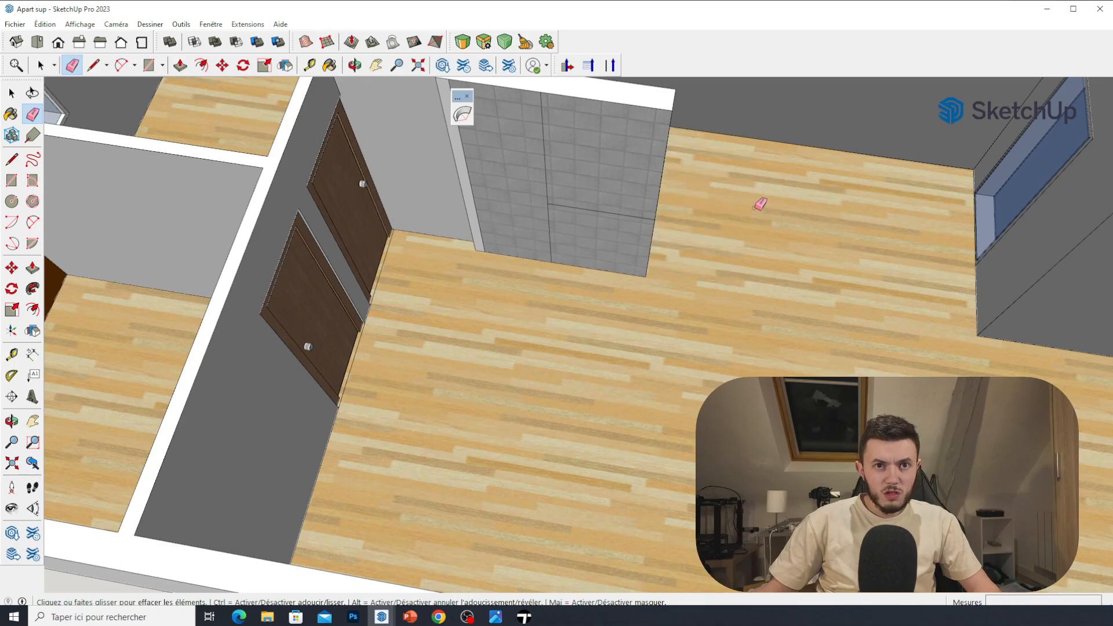
Erase the leftover dividing lines on the hallway face of the remaining tiled wall.
{"action": "scroll", "coordinate": [588, 313], "scroll_direction": "down", "scroll_amount": 5}
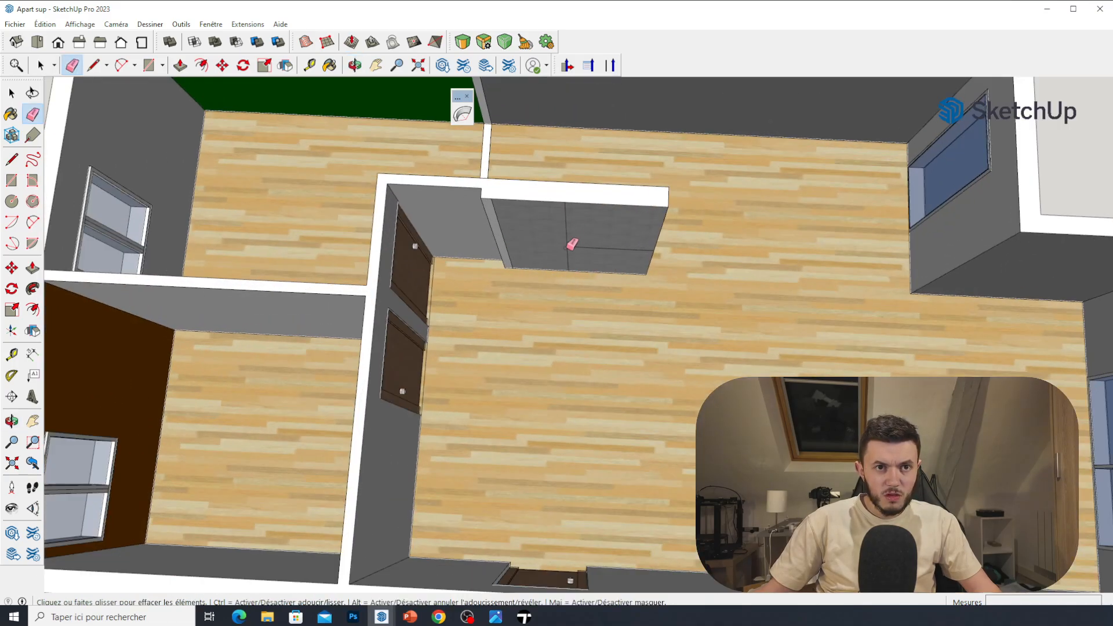
{"action": "left_click_drag", "start_coordinate": [572, 244], "coordinate": [573, 246]}
{"action": "scroll", "coordinate": [597, 264], "scroll_direction": "down", "scroll_amount": 3}
{"action": "scroll", "coordinate": [512, 205], "scroll_direction": "up", "scroll_amount": 4}
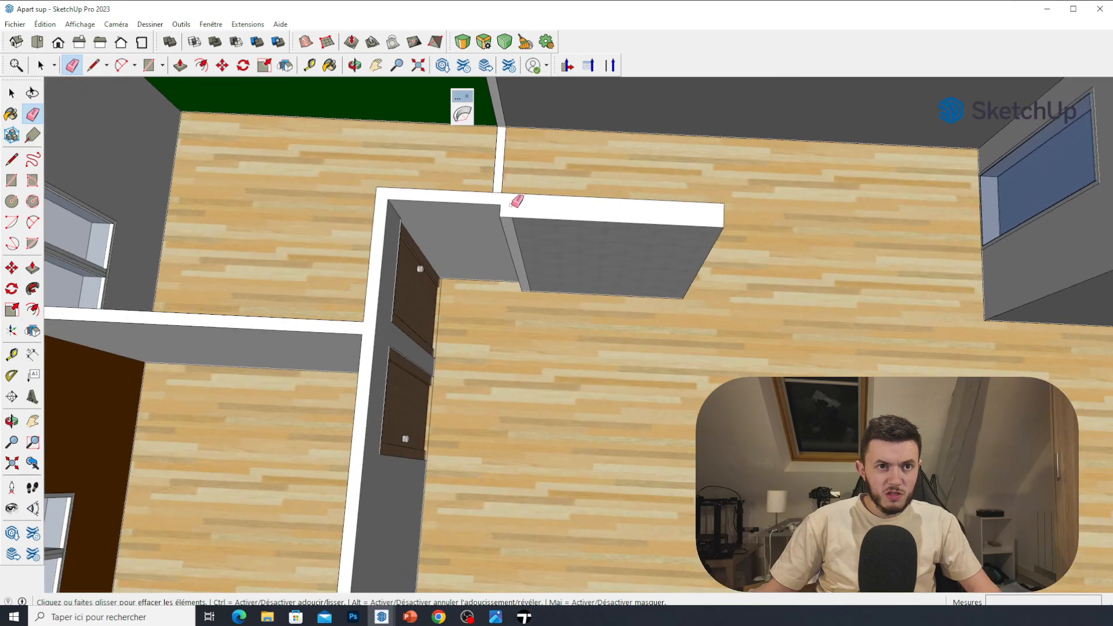
{"action": "scroll", "coordinate": [524, 228], "scroll_direction": "down", "scroll_amount": 5}
{"action": "scroll", "coordinate": [529, 257], "scroll_direction": "up", "scroll_amount": 2}
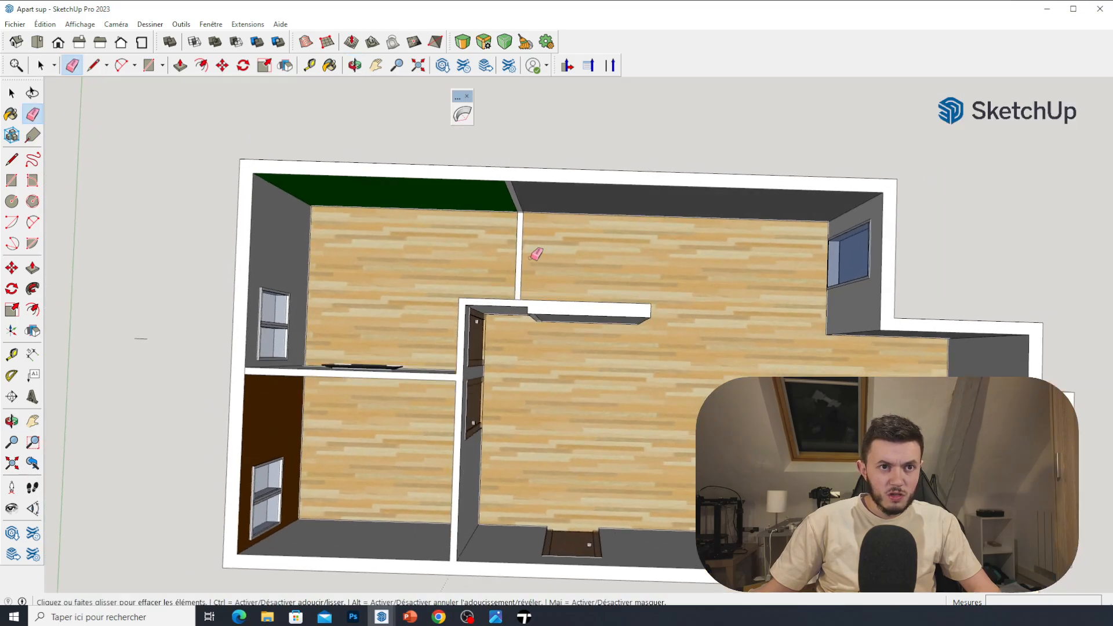
Erase the old partition strip between bedroom and kitchen, its trace on the exterior wall, and the seam on the tiled wall's rear face.
{"action": "left_click", "coordinate": [517, 259]}
{"action": "scroll", "coordinate": [542, 243], "scroll_direction": "up", "scroll_amount": 2}
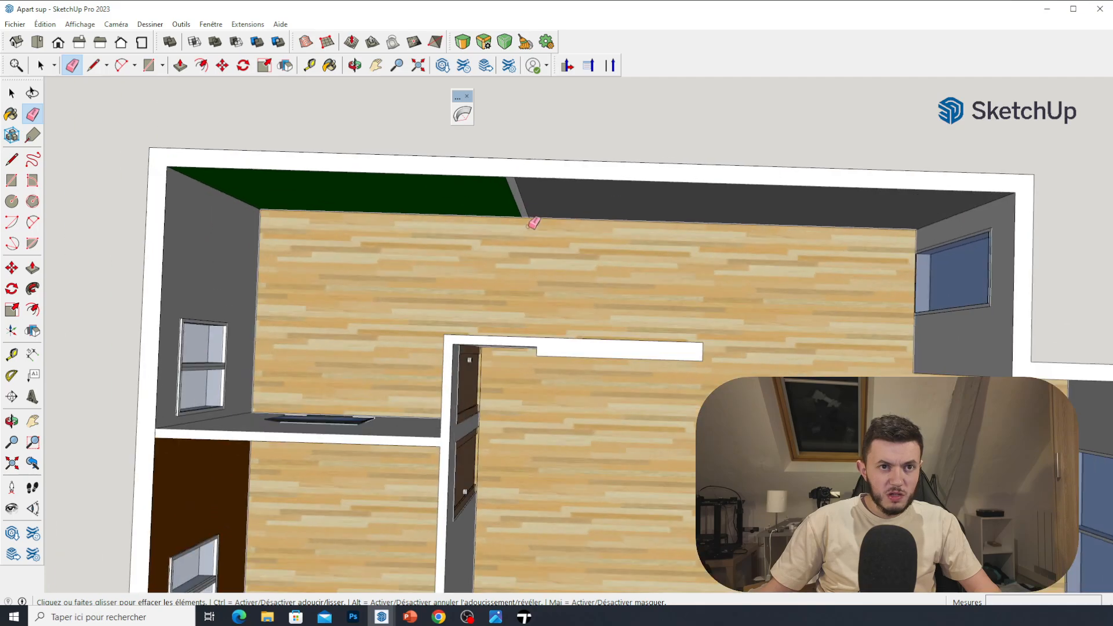
{"action": "left_click", "coordinate": [525, 197]}
{"action": "middle_click_drag", "start_coordinate": [526, 377], "coordinate": [536, 442]}
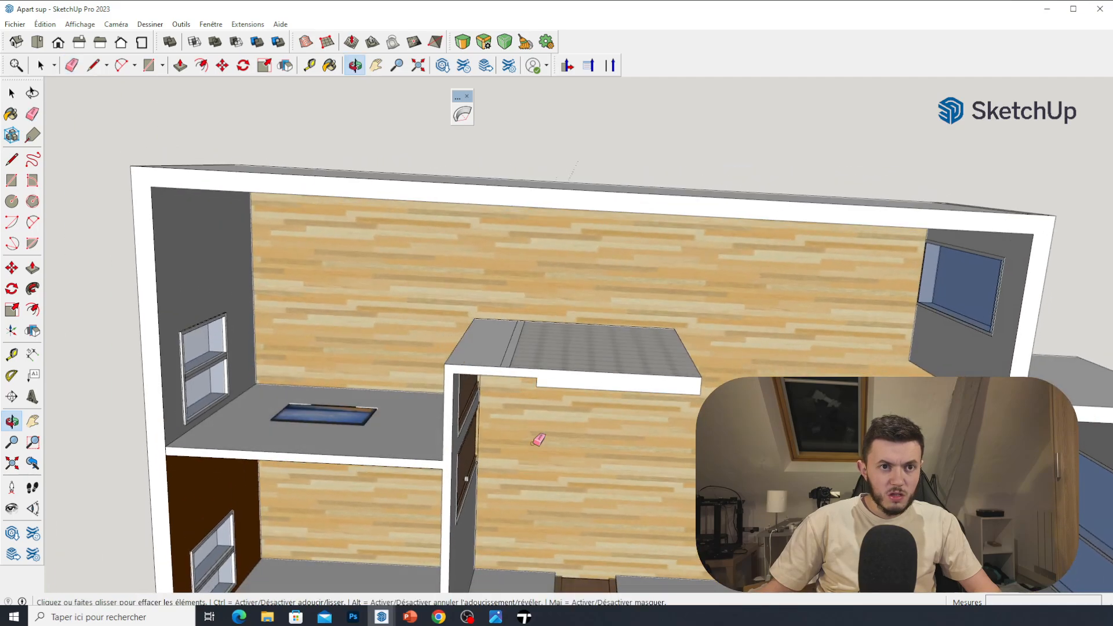
{"action": "mouse_move", "coordinate": [646, 396]}
{"action": "middle_mouse_down"}
{"action": "mouse_move", "coordinate": [633, 124]}
{"action": "mouse_move", "coordinate": [641, 273]}
{"action": "mouse_move", "coordinate": [561, 324]}
{"action": "mouse_move", "coordinate": [625, 378]}
{"action": "mouse_move", "coordinate": [653, 427]}
{"action": "mouse_move", "coordinate": [613, 526]}
{"action": "middle_mouse_up"}
{"action": "left_click", "coordinate": [553, 328]}
{"action": "scroll", "coordinate": [581, 355], "scroll_direction": "down", "scroll_amount": 1}
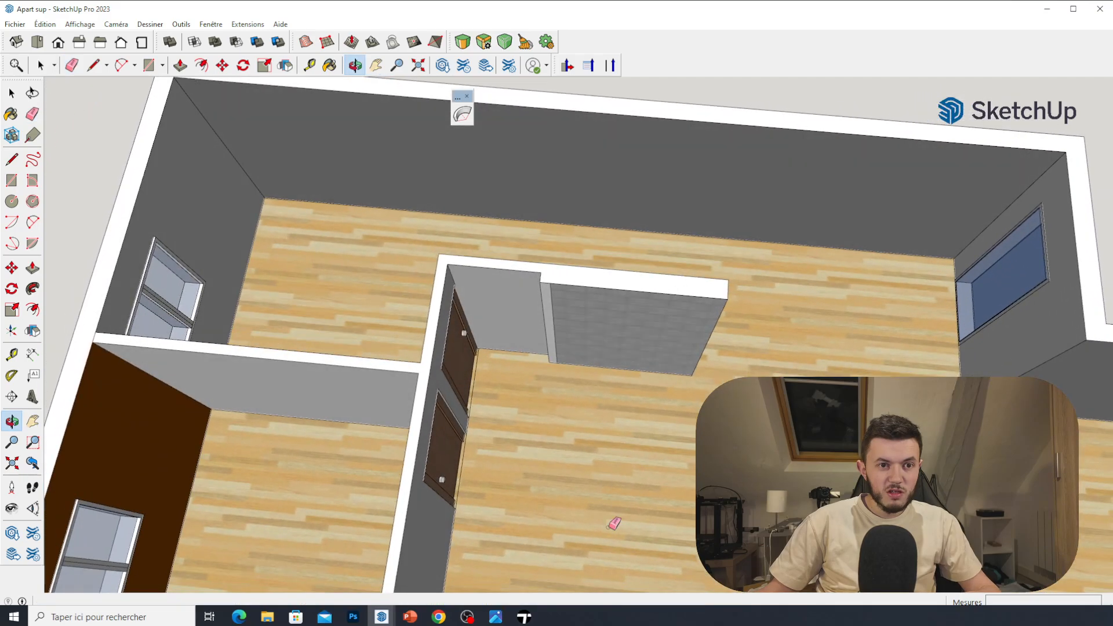
Switch to the PowerPoint slideshow, compare the planned room layout with the original furnished plan, and return to SketchUp.
{"action": "mouse_move", "coordinate": [409, 616]}
{"action": "left_click", "coordinate": [414, 574]}
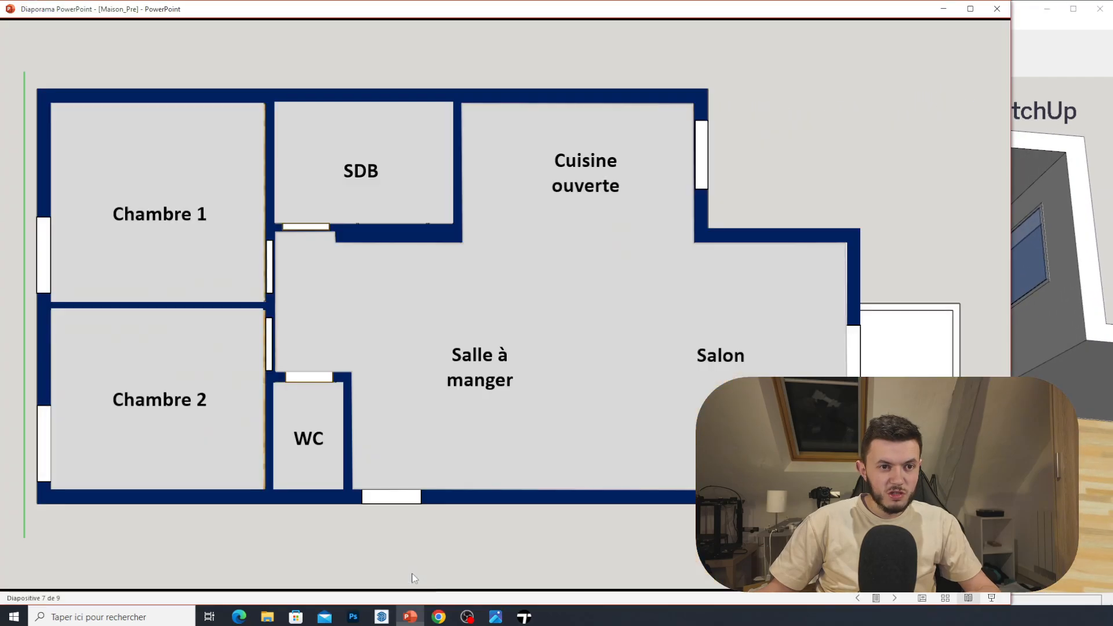
{"action": "key", "text": "Left"}
{"action": "key", "text": "Left"}
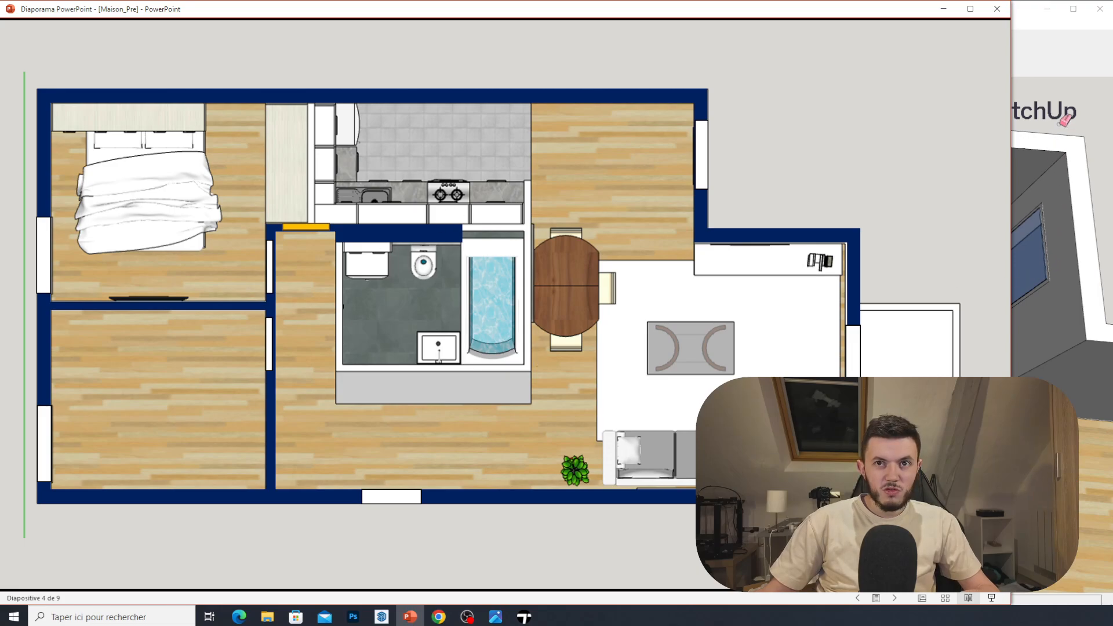
{"action": "key", "text": "Escape"}
{"action": "key", "text": "alt+Tab"}
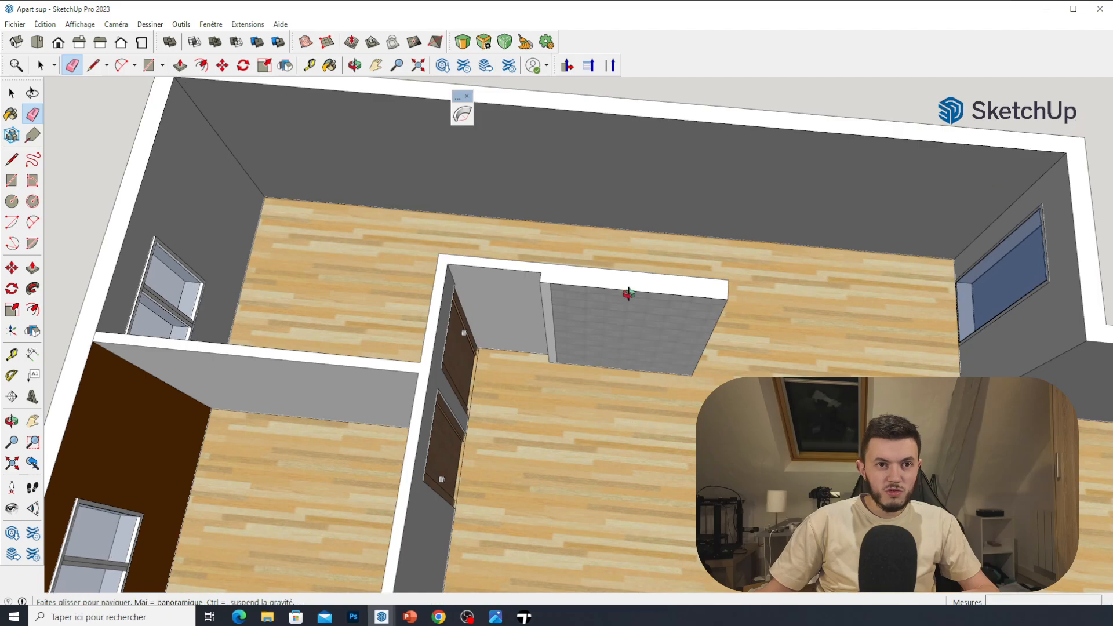
Draw two parallel floor lines 10 cm apart from the central wall's bedroom-side end to the opposite exterior wall.
{"action": "scroll", "coordinate": [652, 307], "scroll_direction": "down", "scroll_amount": 5}
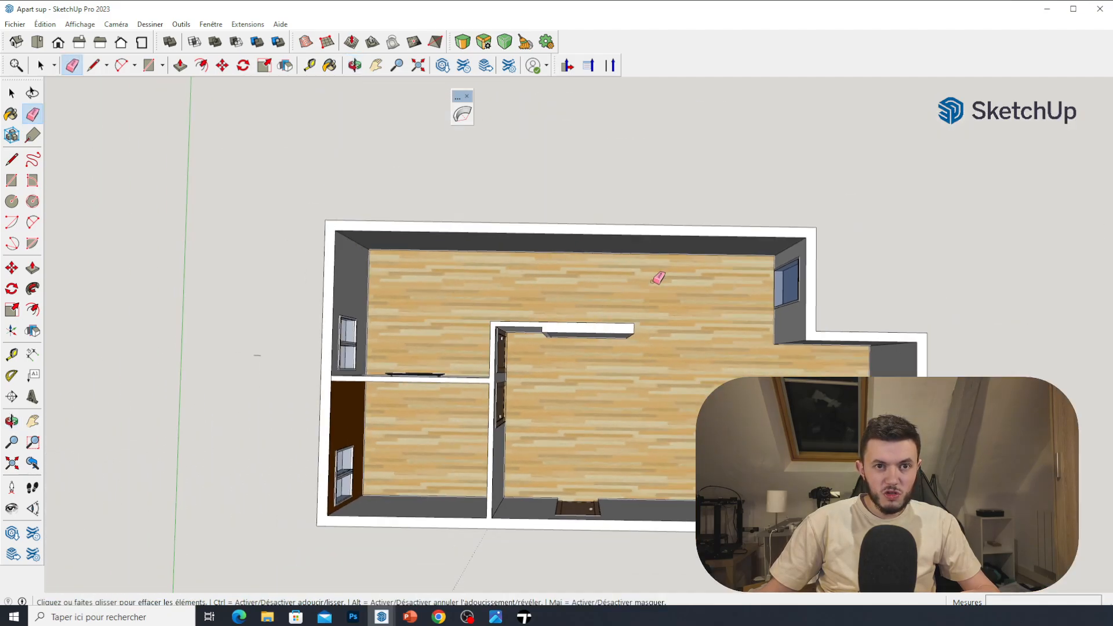
{"action": "left_click", "coordinate": [93, 66]}
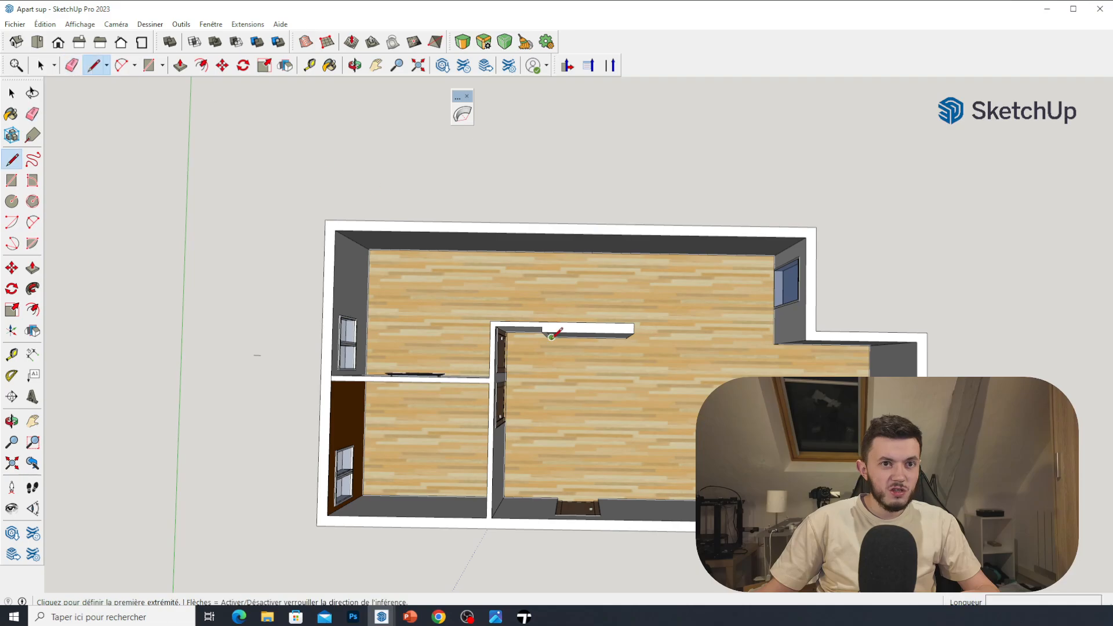
{"action": "scroll", "coordinate": [549, 342], "scroll_direction": "up", "scroll_amount": 2}
{"action": "scroll", "coordinate": [481, 288], "scroll_direction": "up", "scroll_amount": 3}
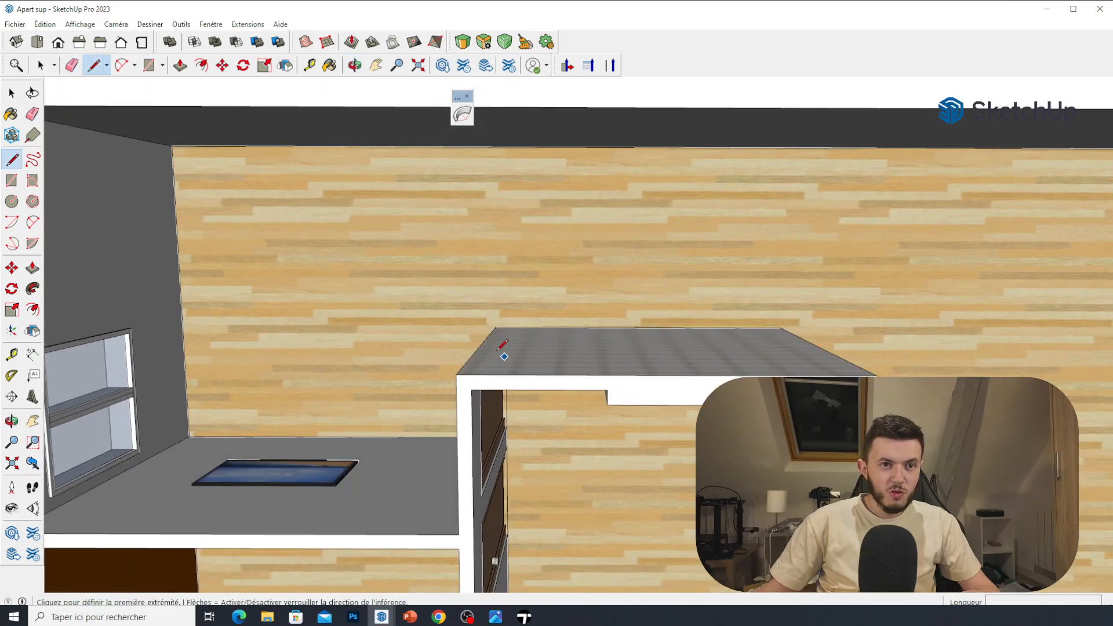
{"action": "left_click", "coordinate": [496, 327]}
{"action": "middle_click_drag", "start_coordinate": [496, 295], "coordinate": [503, 181]}
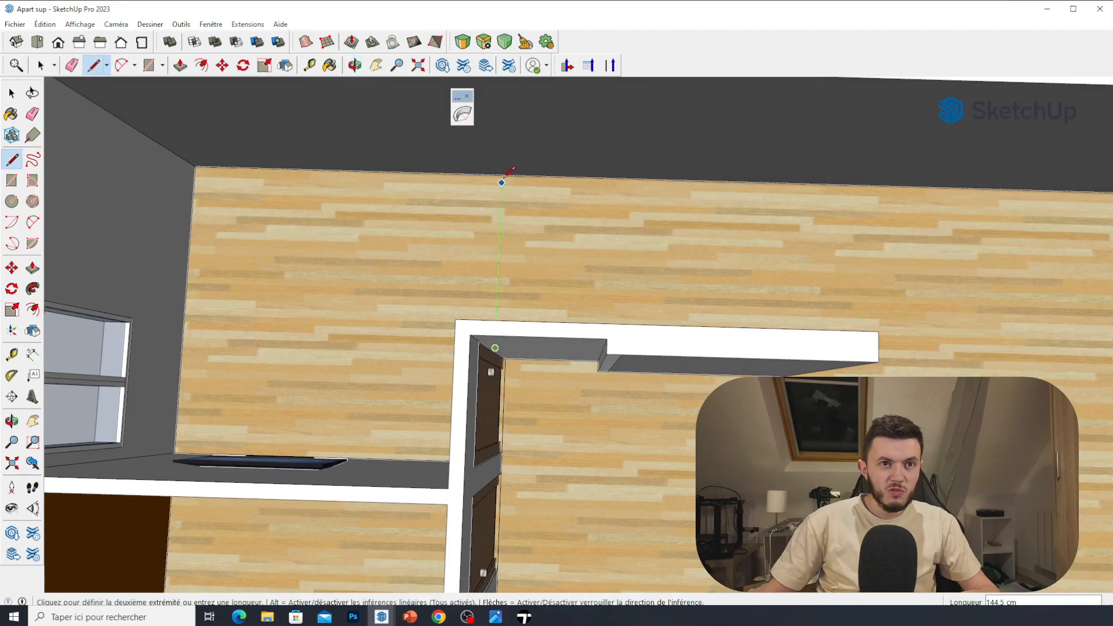
{"action": "left_click", "coordinate": [502, 175]}
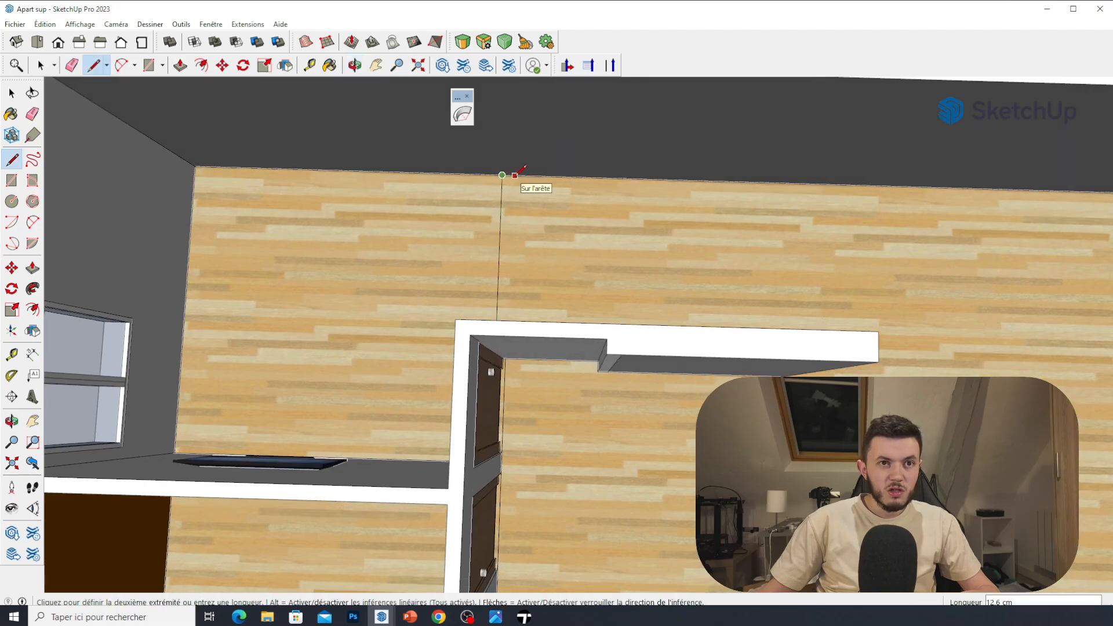
{"action": "type", "text": "10"}
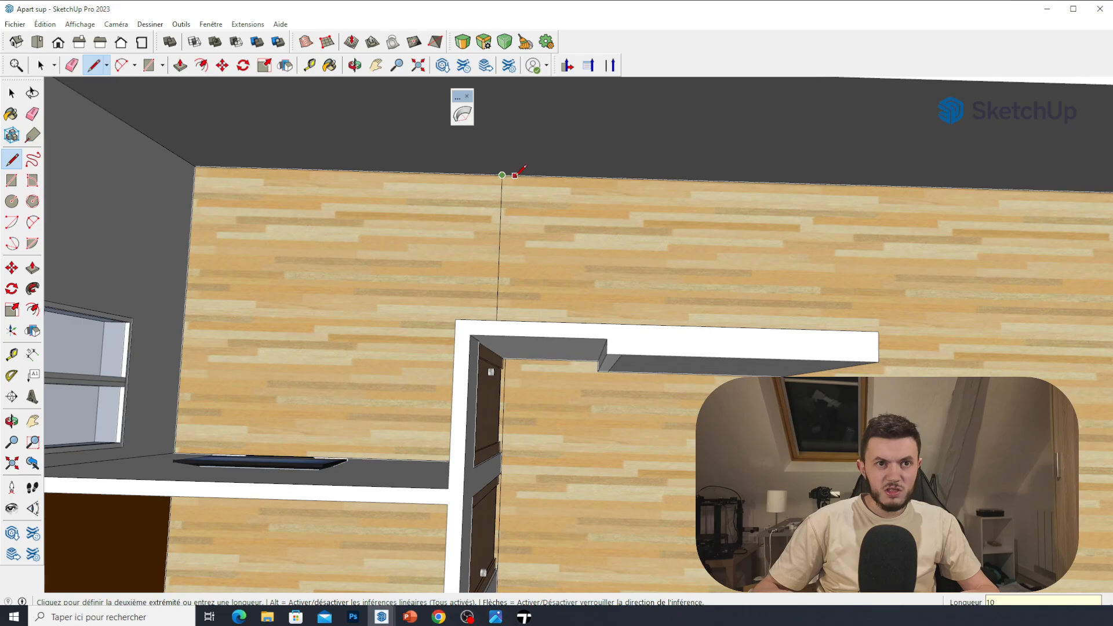
{"action": "key", "text": "Return"}
{"action": "left_click", "coordinate": [512, 175]}
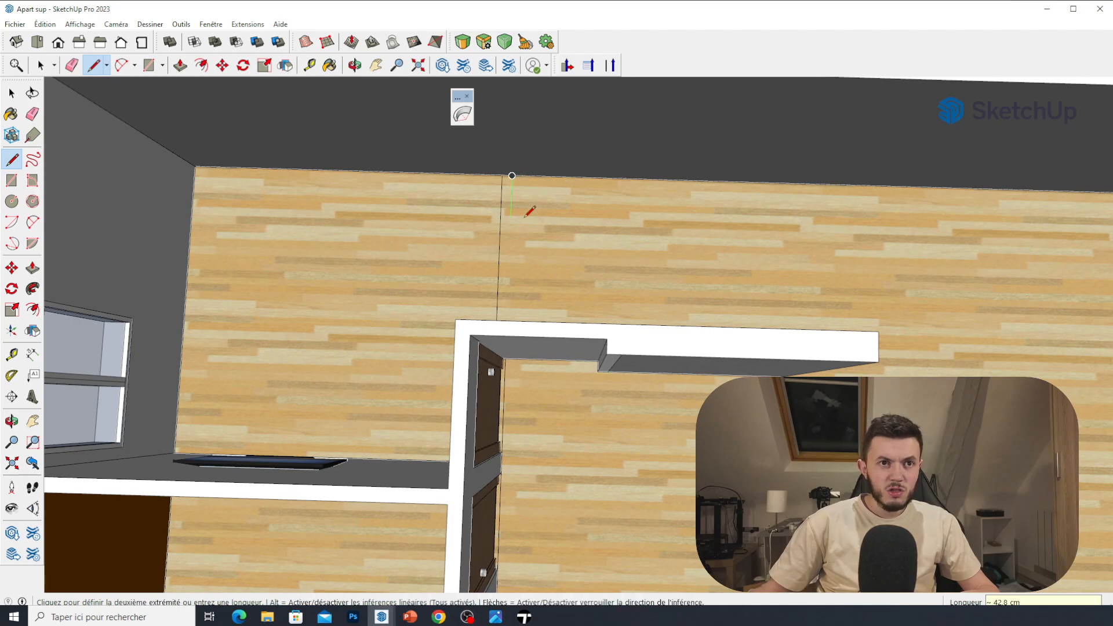
{"action": "mouse_move", "coordinate": [511, 175]}
{"action": "middle_mouse_down"}
{"action": "mouse_move", "coordinate": [521, 297]}
{"action": "mouse_move", "coordinate": [548, 260]}
{"action": "mouse_move", "coordinate": [530, 177]}
{"action": "middle_mouse_up"}
{"action": "left_click", "coordinate": [513, 321]}
{"action": "middle_click_drag", "start_coordinate": [797, 274], "coordinate": [788, 325]}
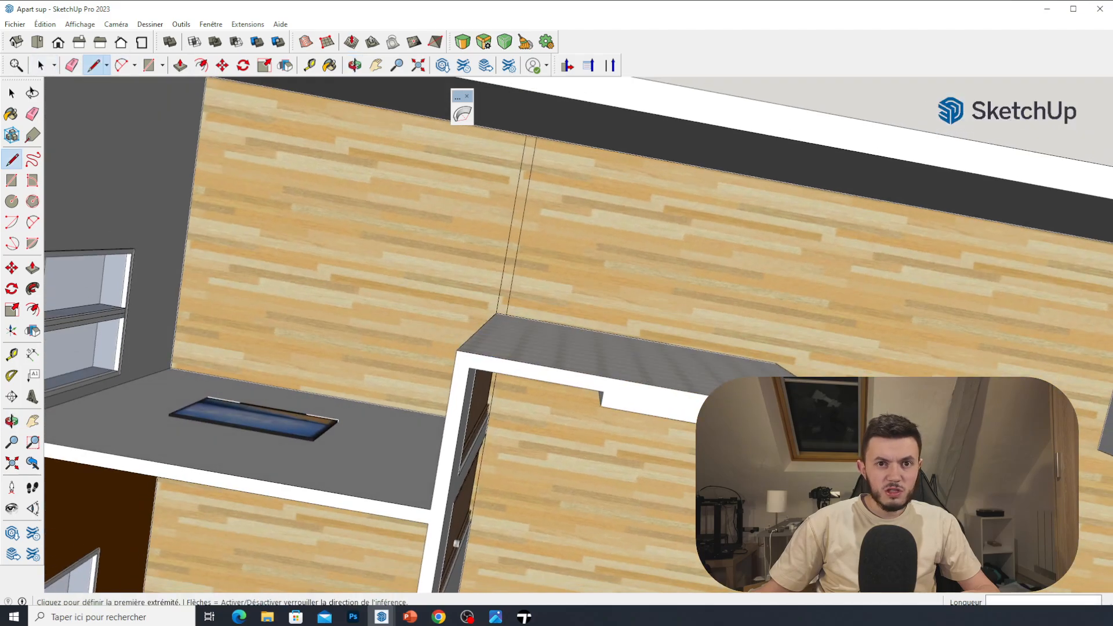
Draw a second pair of floor lines 10 cm apart from the central wall's free end to the exterior wall, offset inward for the bathroom.
{"action": "left_click", "coordinate": [776, 363]}
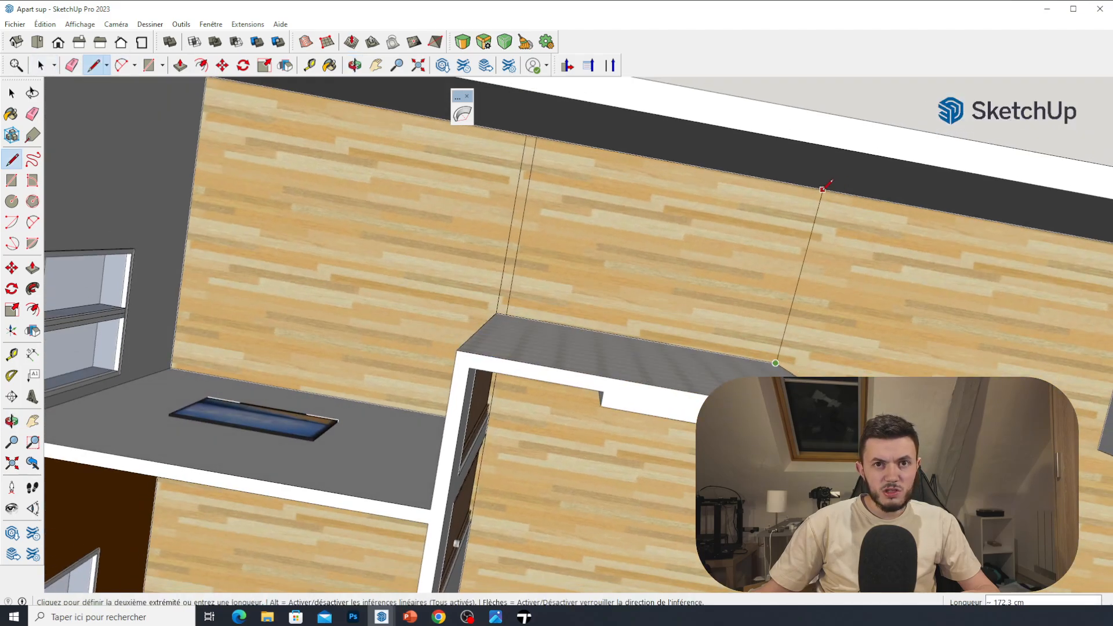
{"action": "left_click", "coordinate": [813, 187]}
{"action": "left_click", "coordinate": [814, 186]}
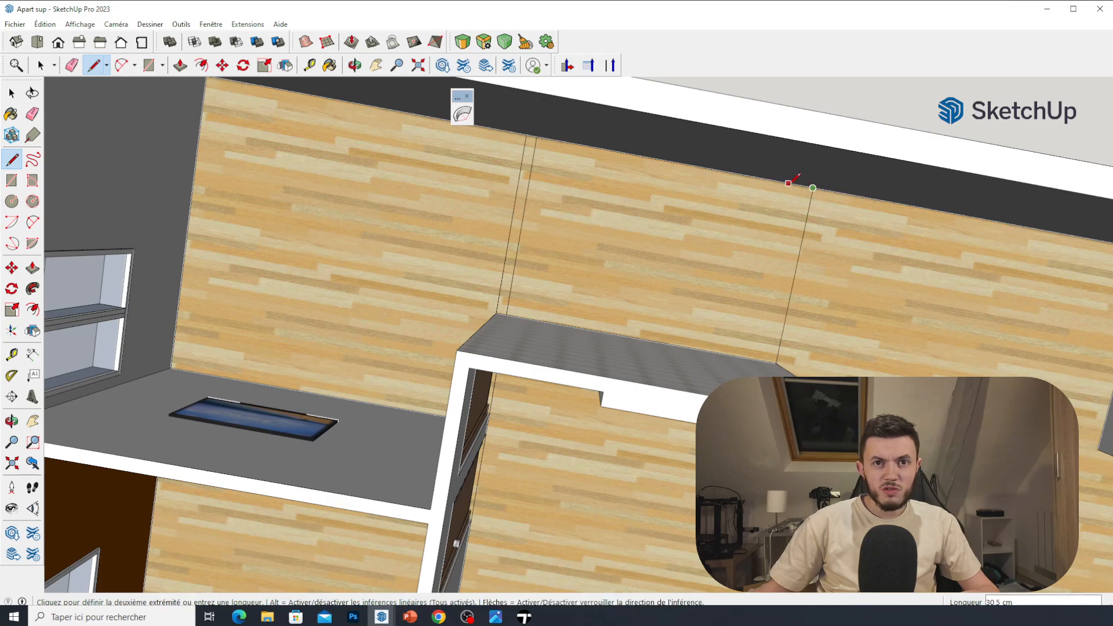
{"action": "scroll", "coordinate": [811, 182], "scroll_direction": "up", "scroll_amount": 4}
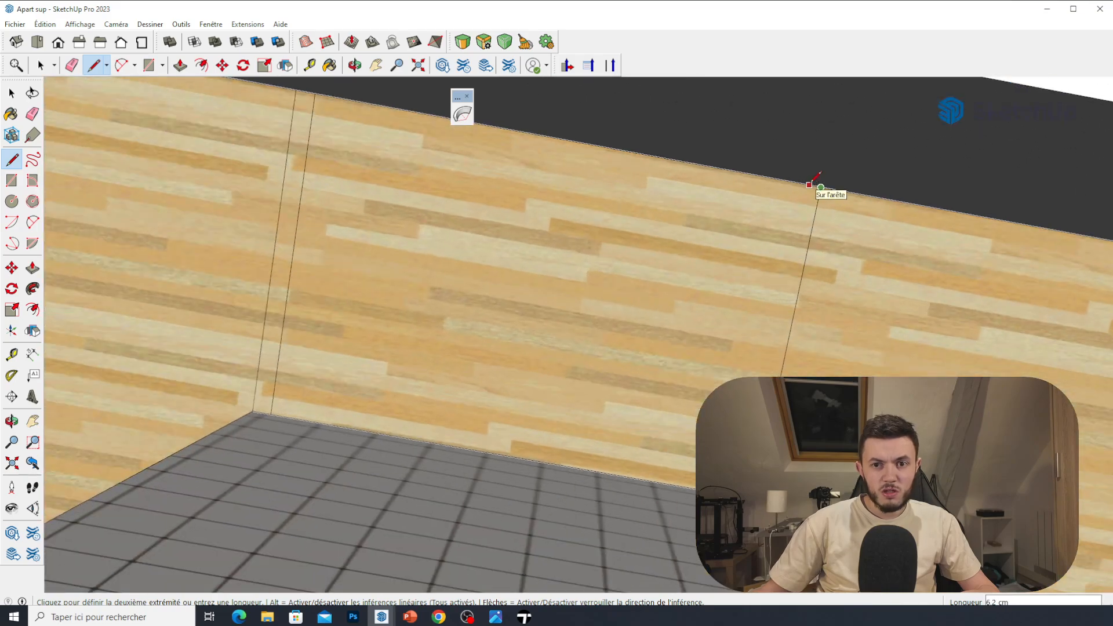
{"action": "type", "text": "10"}
{"action": "key", "text": "Return"}
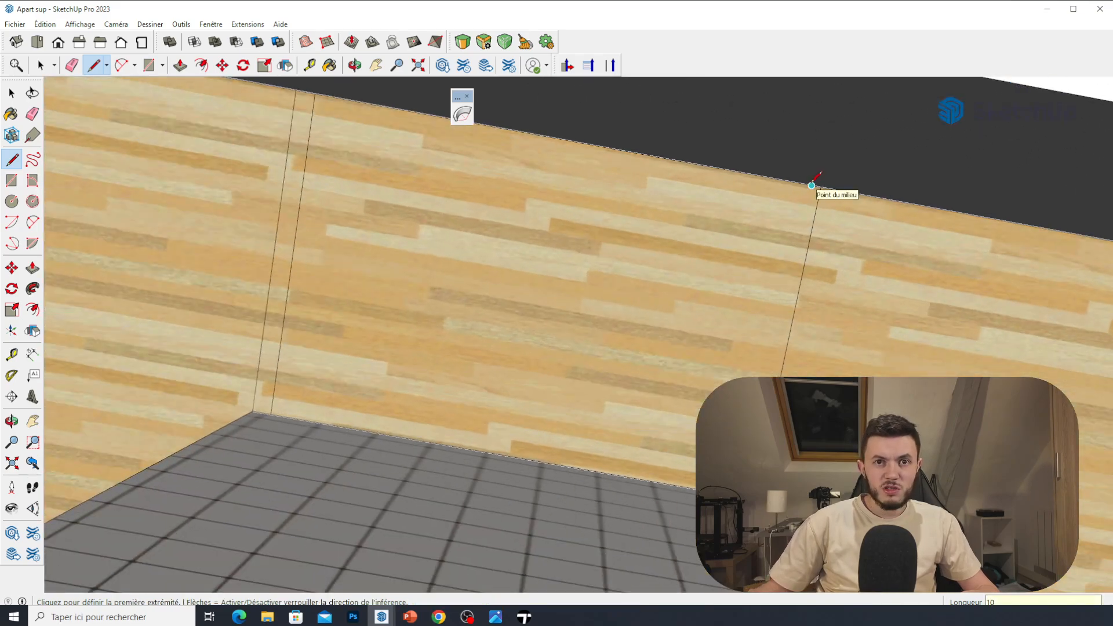
{"action": "left_click", "coordinate": [802, 184]}
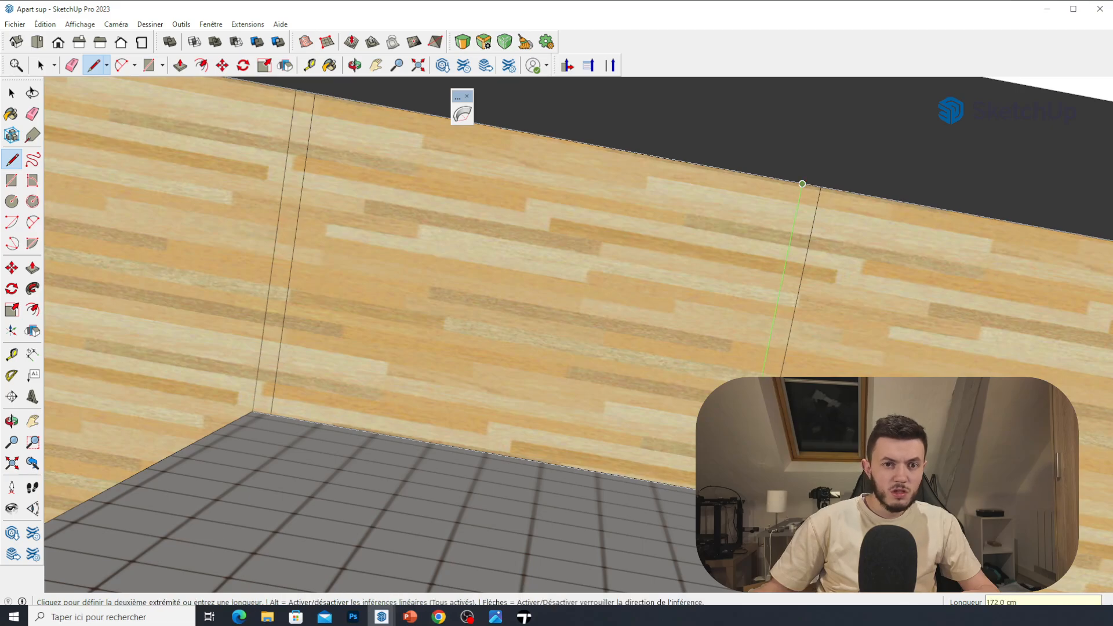
{"action": "key", "text": "Escape"}
{"action": "scroll", "coordinate": [705, 367], "scroll_direction": "down", "scroll_amount": 6}
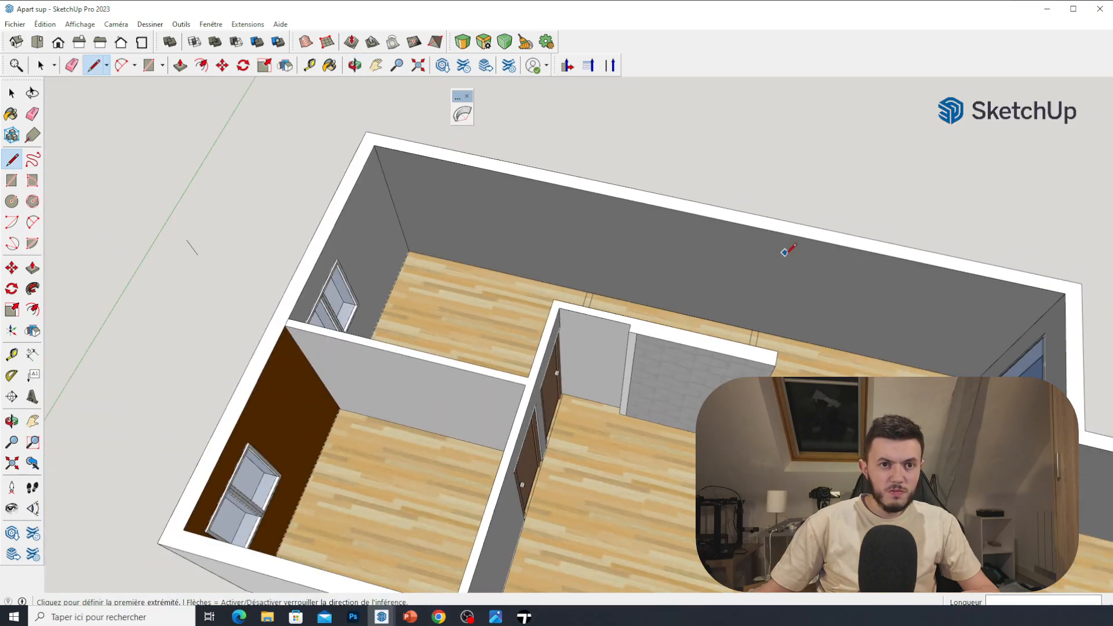
Mark 110 cm along the entrance wall from the bedroom-side corner and draw a 140 cm perpendicular line across the floor for the WC.
{"action": "middle_click_drag", "start_coordinate": [786, 252], "coordinate": [737, 317]}
{"action": "scroll", "coordinate": [448, 222], "scroll_direction": "up", "scroll_amount": 5}
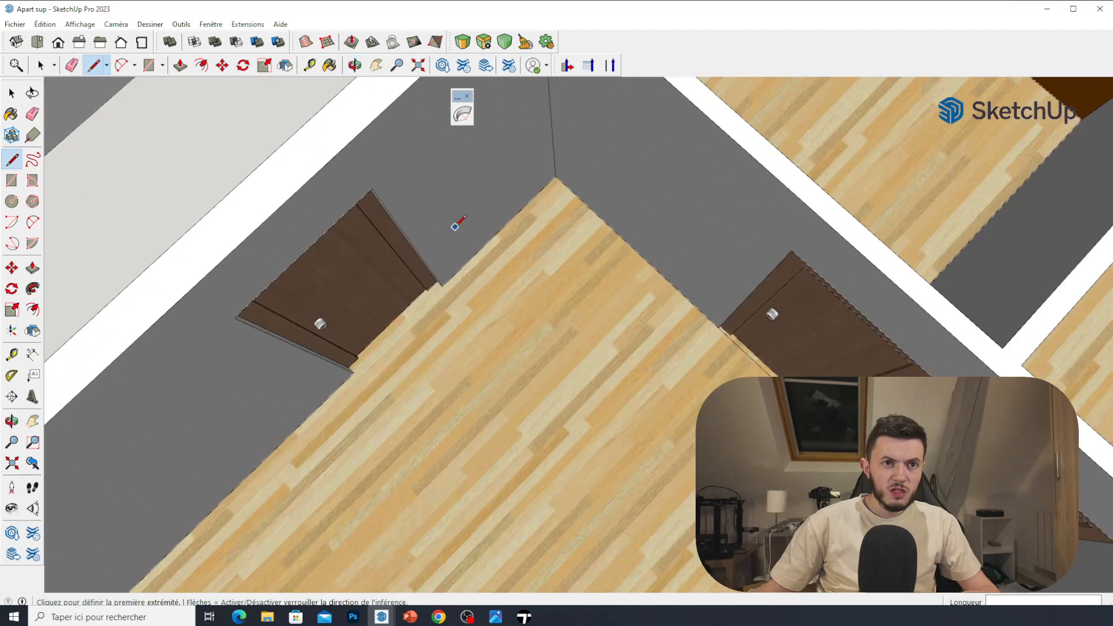
{"action": "left_click", "coordinate": [555, 177]}
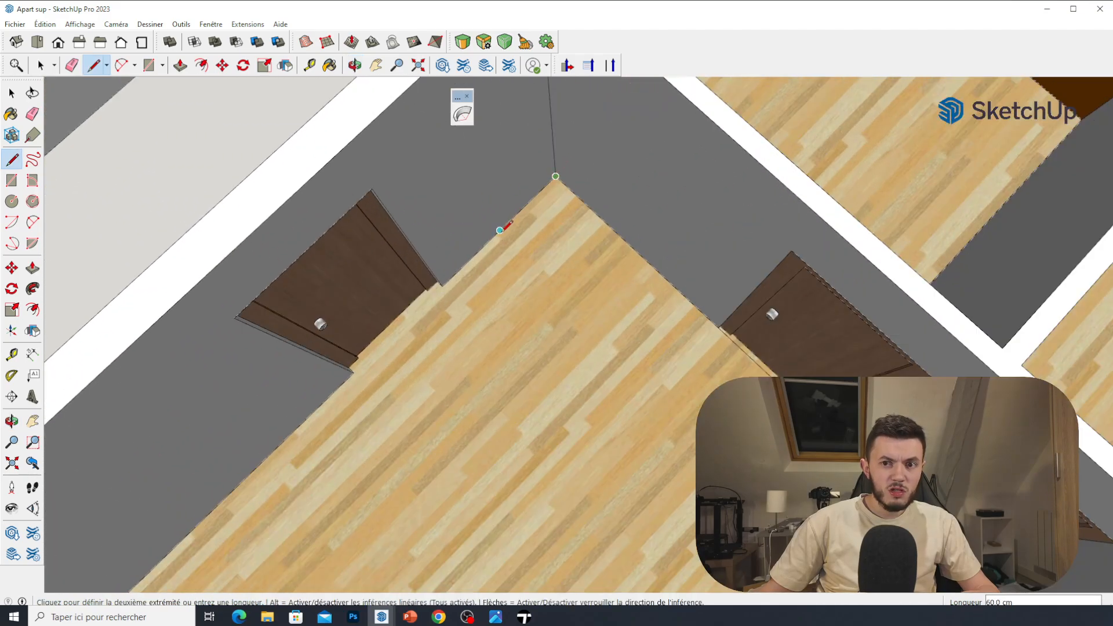
{"action": "type", "text": "110"}
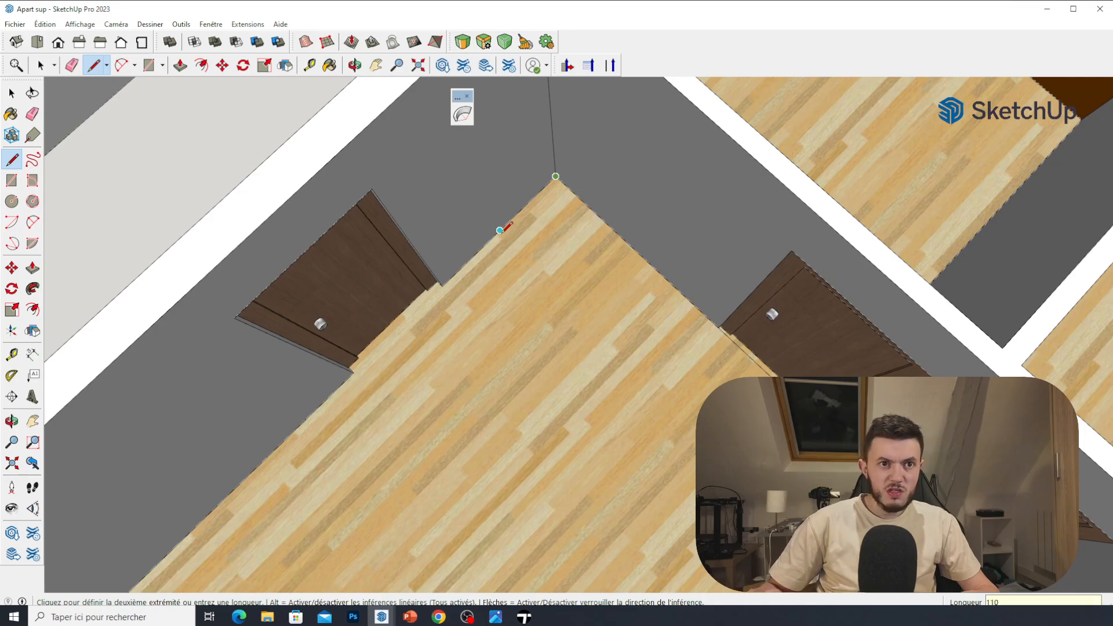
{"action": "key", "text": "Return"}
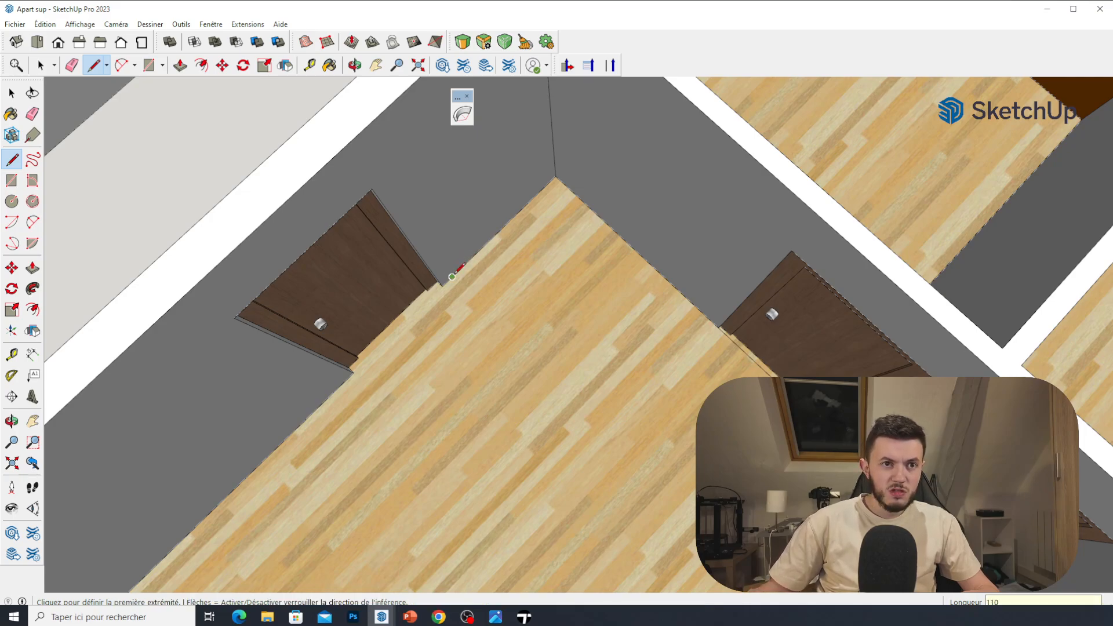
{"action": "left_click", "coordinate": [452, 277]}
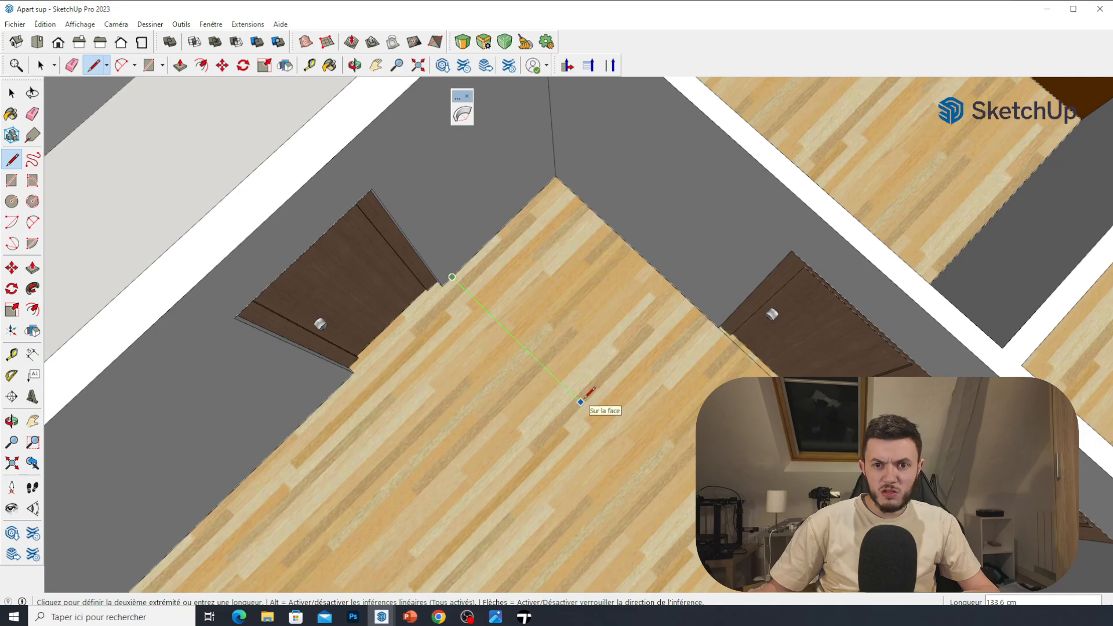
{"action": "type", "text": "140"}
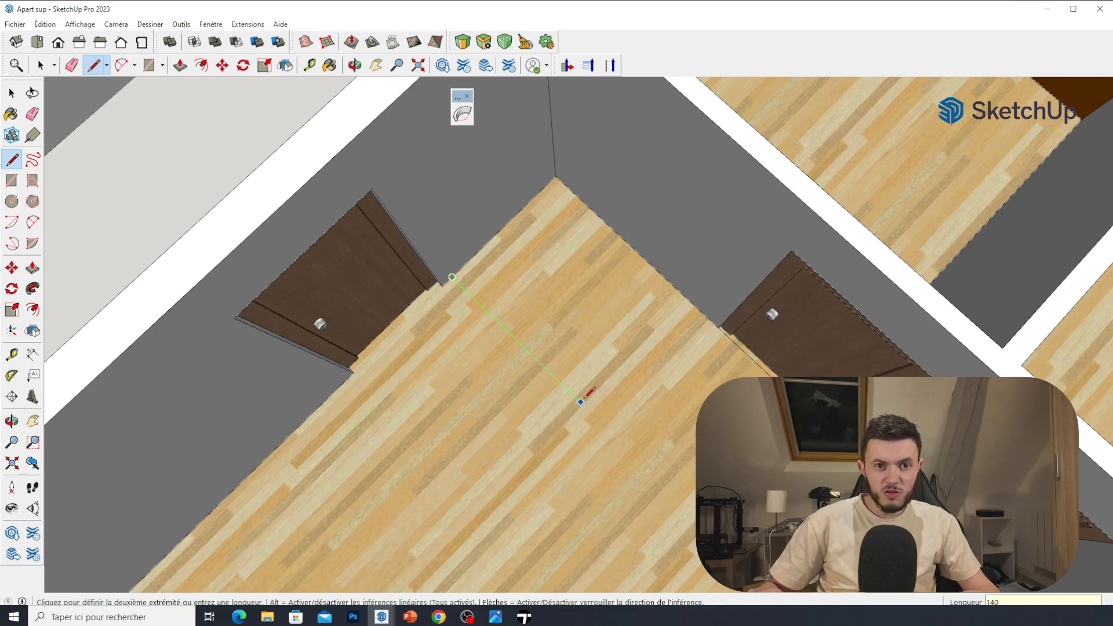
{"action": "key", "text": "Return"}
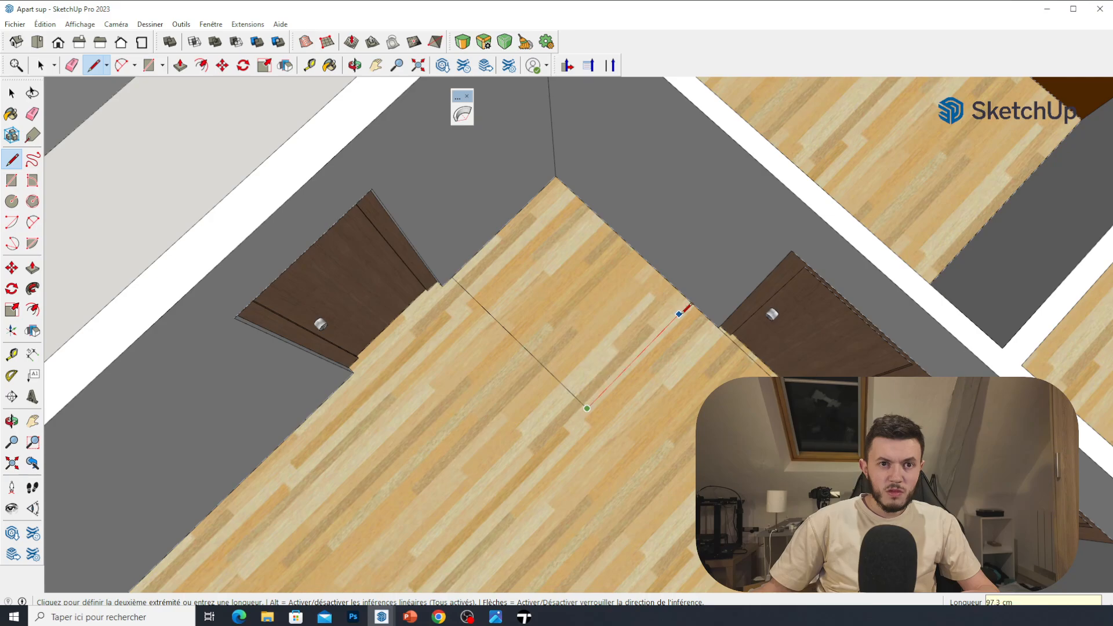
{"action": "key", "text": "Escape"}
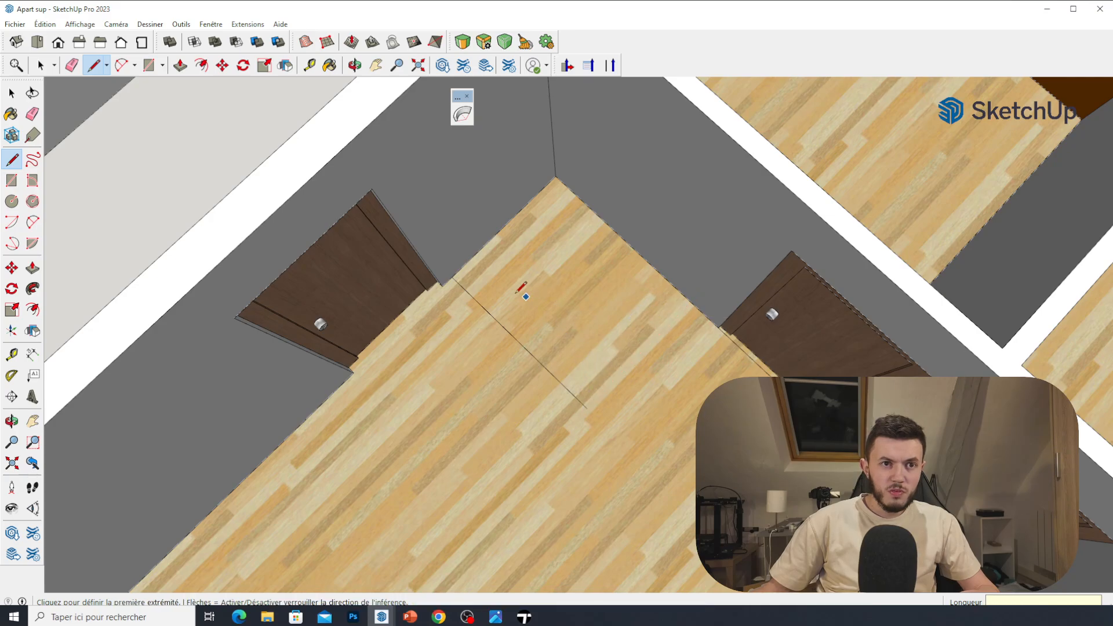
Offset 10 cm toward the corner along the entrance wall and draw a parallel 130 cm line for the WC partition's inner side.
{"action": "left_click", "coordinate": [460, 269]}
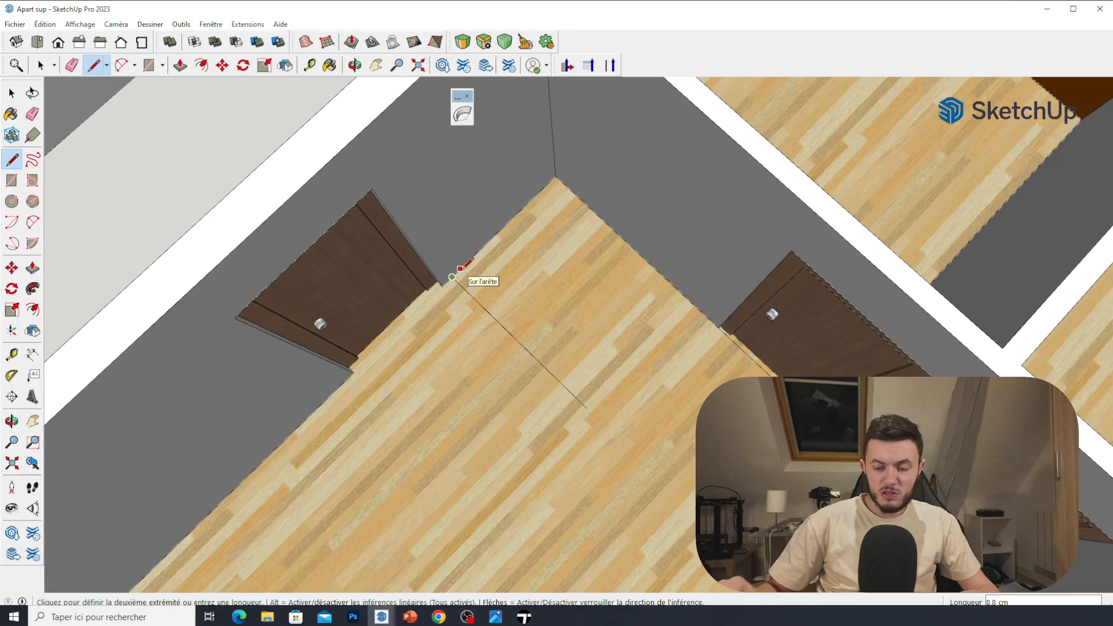
{"action": "type", "text": "10"}
{"action": "key", "text": "Return"}
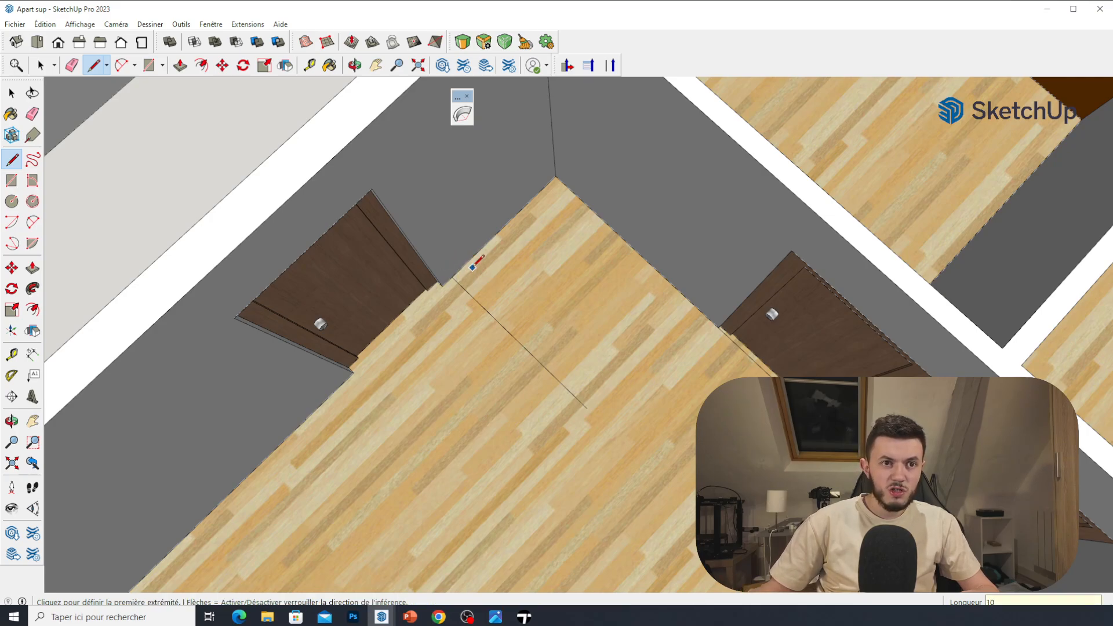
{"action": "left_click", "coordinate": [461, 267]}
{"action": "type", "text": "1"}
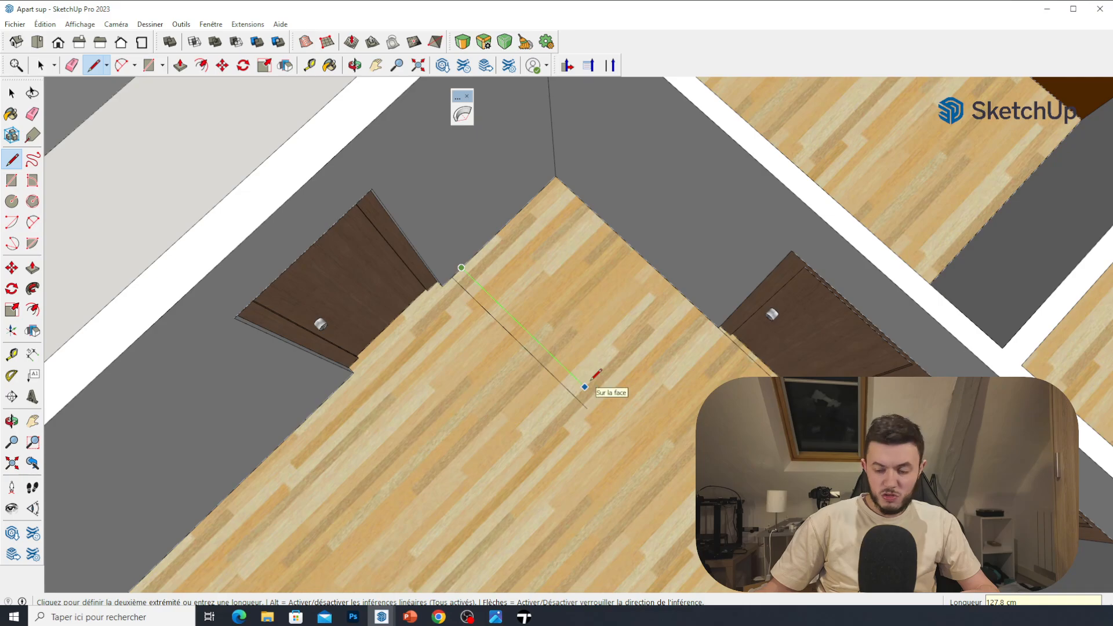
{"action": "type", "text": "30"}
{"action": "key", "text": "Return"}
{"action": "key", "text": "Escape"}
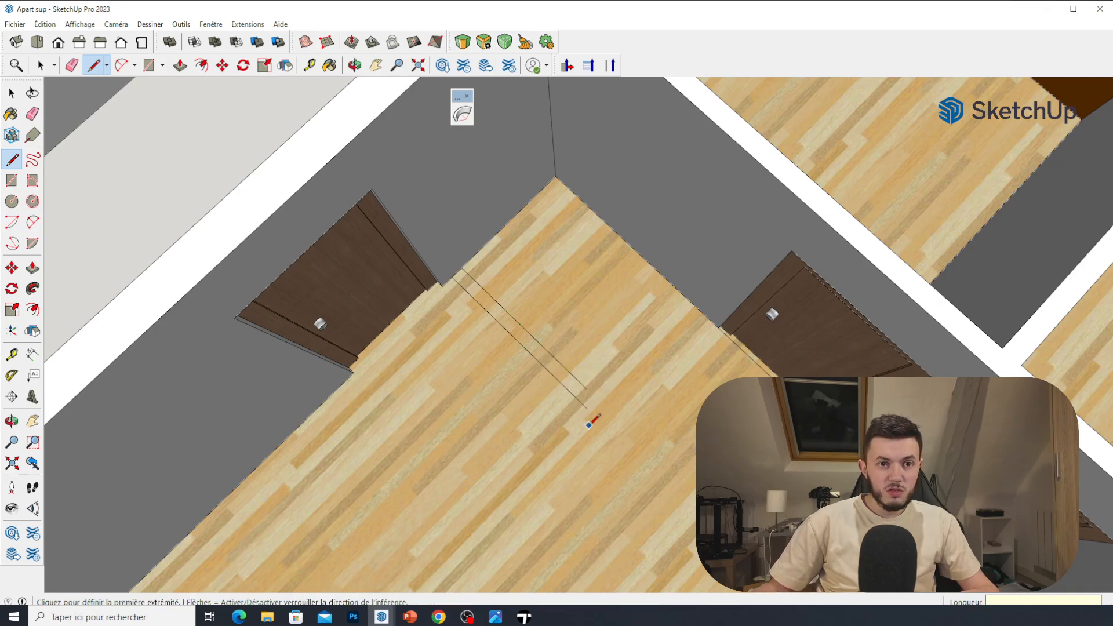
Draw two parallel floor lines from the ends of the WC partition lines to the bedroom wall, the outer one 110 cm long.
{"action": "left_click", "coordinate": [588, 406]}
{"action": "left_click", "coordinate": [700, 293]}
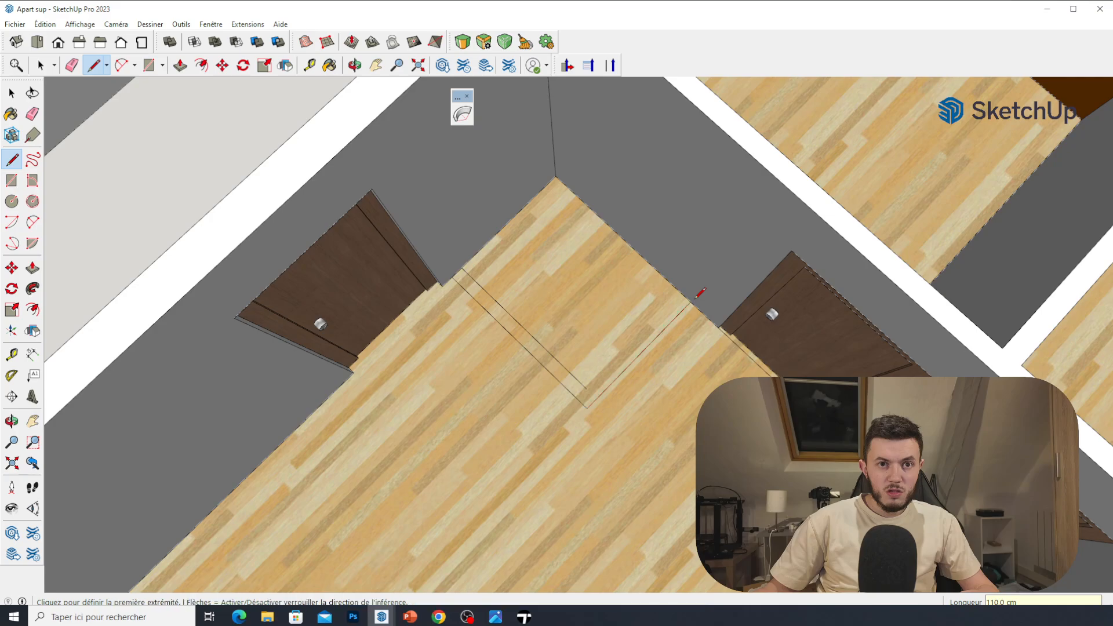
{"action": "left_click", "coordinate": [586, 388]}
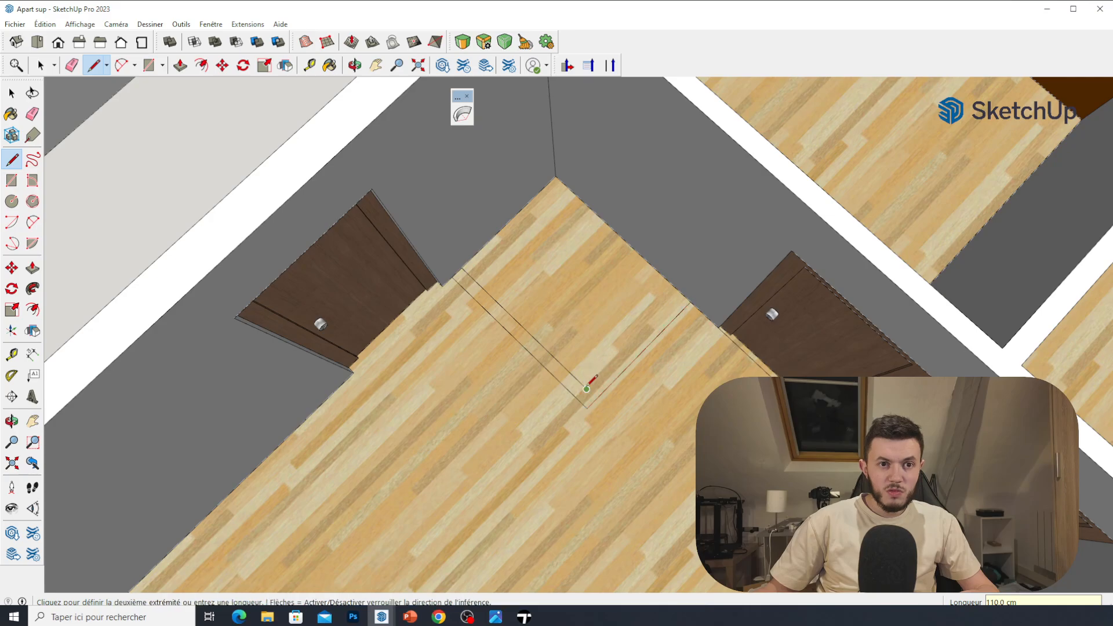
{"action": "left_click", "coordinate": [680, 292]}
Paint the L-shaped WC partition strip on the floor with the white material Couleur M00.
{"action": "middle_click_drag", "start_coordinate": [367, 169], "coordinate": [507, 288]}
{"action": "key", "text": "b"}
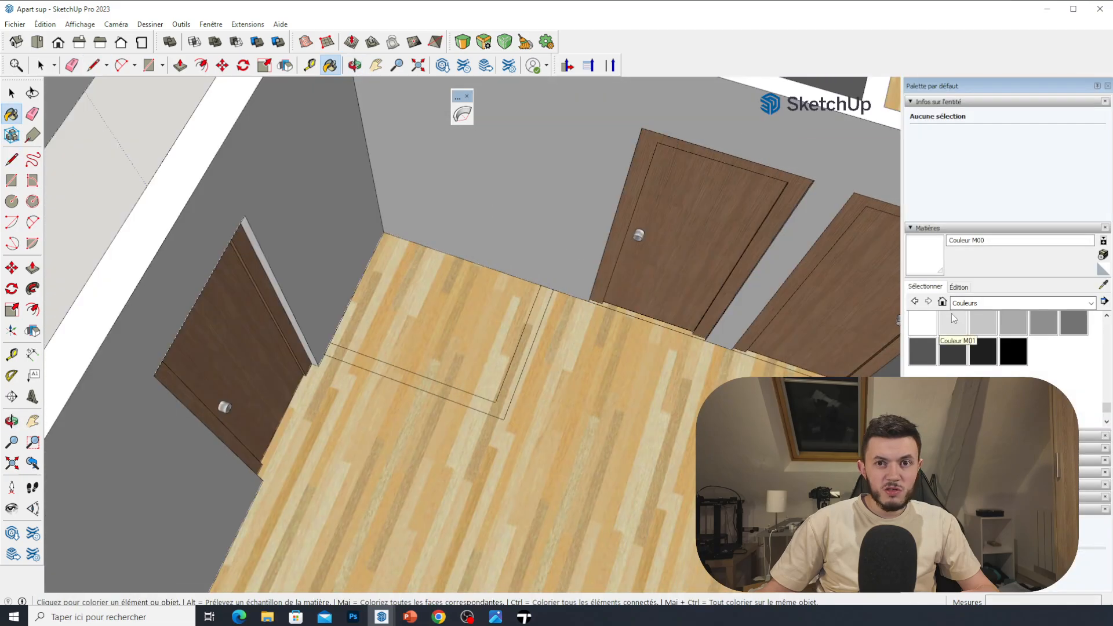
{"action": "left_click", "coordinate": [519, 365]}
{"action": "scroll", "coordinate": [399, 397], "scroll_direction": "down", "scroll_amount": 5}
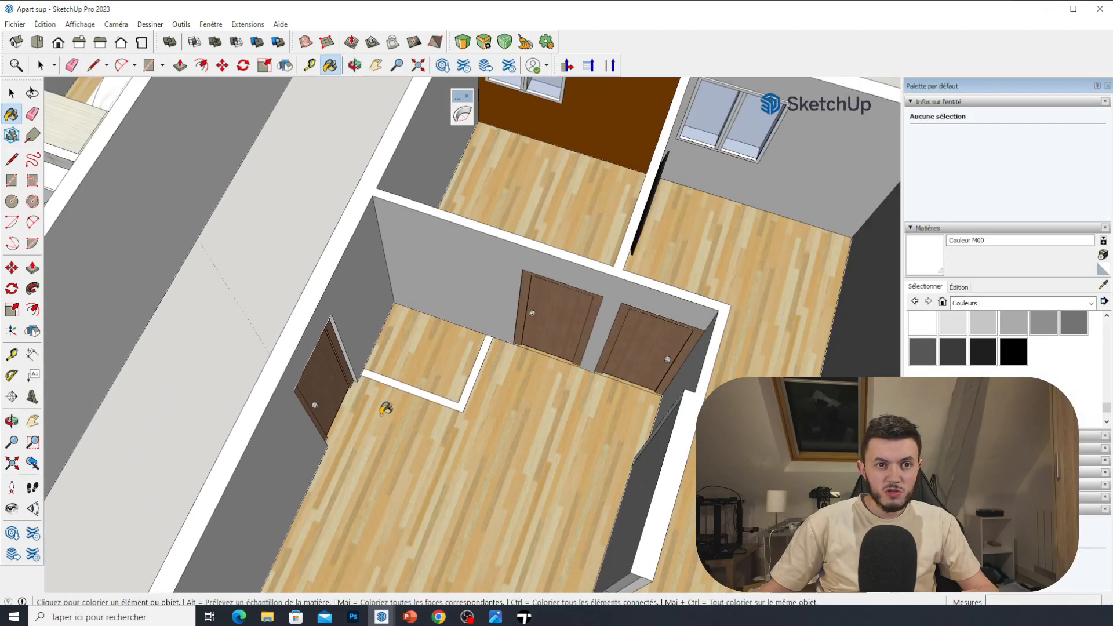
{"action": "scroll", "coordinate": [603, 444], "scroll_direction": "up", "scroll_amount": 2}
{"action": "scroll", "coordinate": [523, 487], "scroll_direction": "down", "scroll_amount": 3}
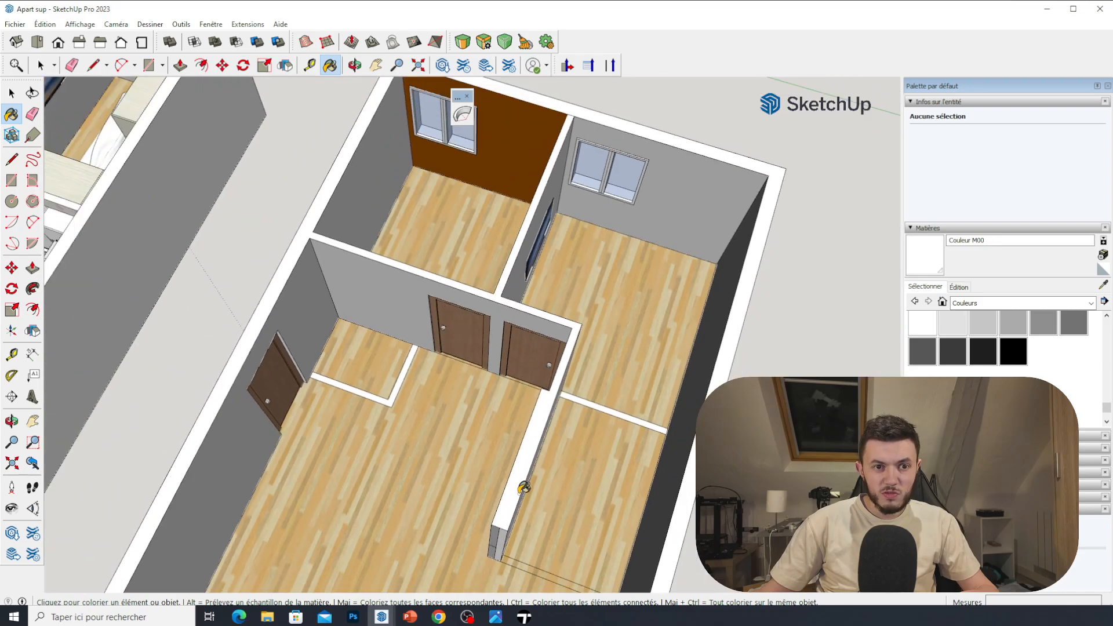
Push/Pull the WC partition strip and the bedroom-side bathroom partition strip up 260 cm to the existing wall height.
{"action": "middle_click_drag", "start_coordinate": [525, 560], "coordinate": [243, 278]}
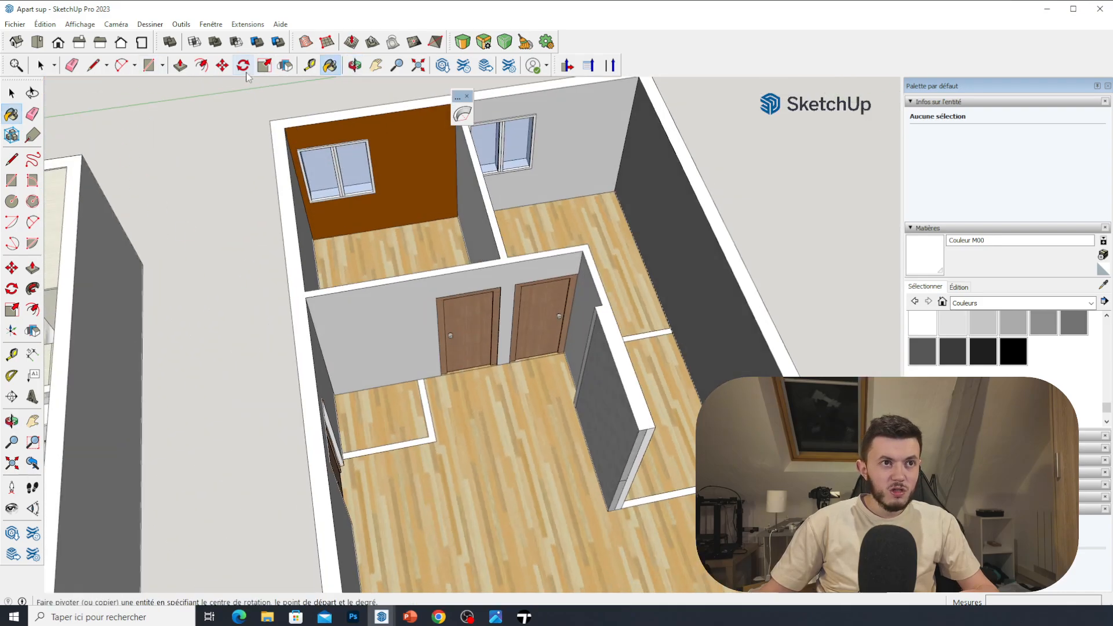
{"action": "left_click", "coordinate": [185, 71]}
{"action": "left_click", "coordinate": [424, 391]}
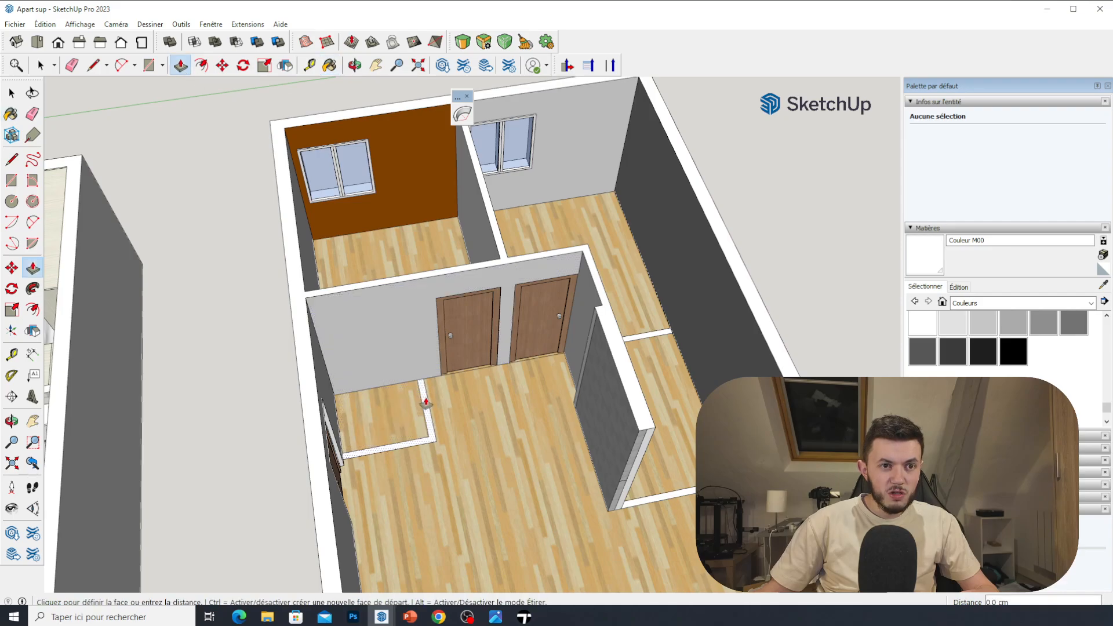
{"action": "left_click", "coordinate": [465, 272]}
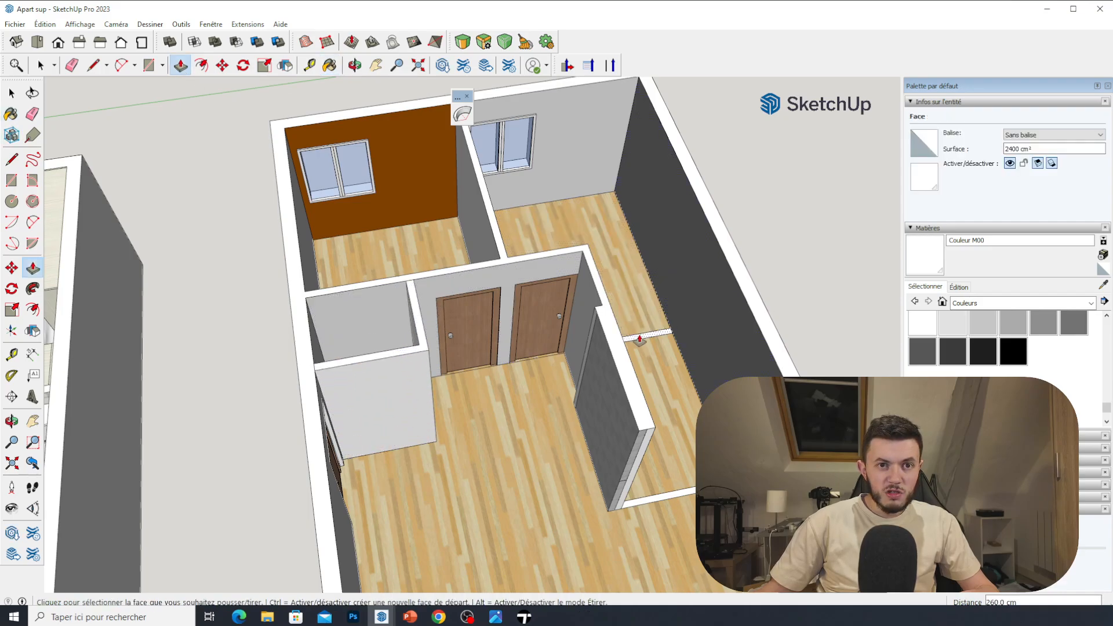
{"action": "left_click", "coordinate": [643, 333]}
{"action": "left_click", "coordinate": [598, 296]}
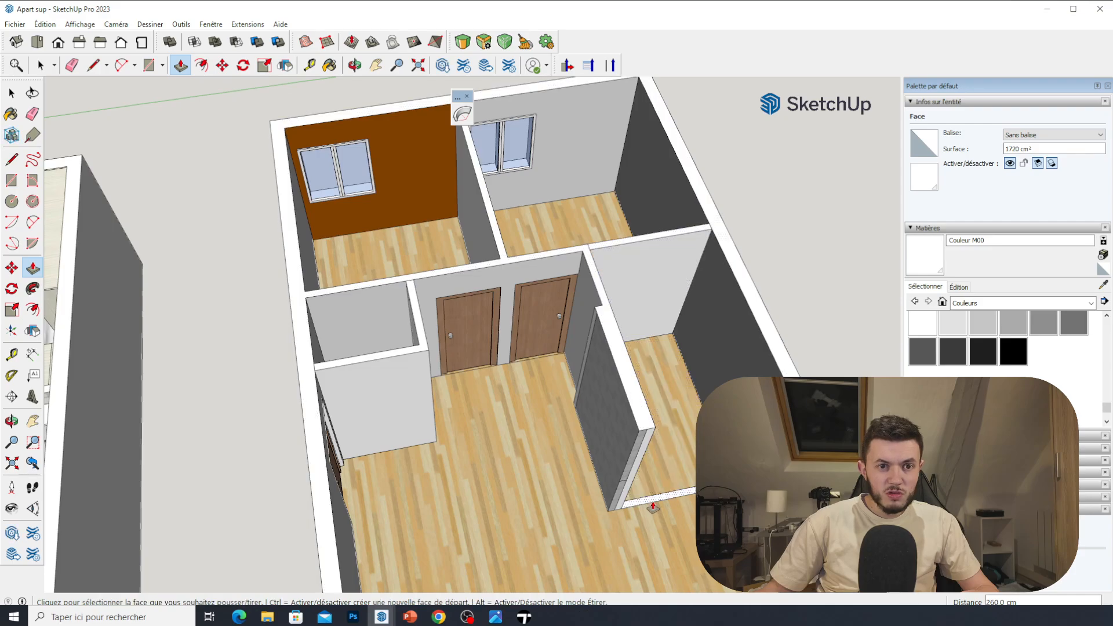
Mark a point 83 cm along the wall's floor edge, starting from the inner corner beside the tiled central wall.
{"action": "middle_click_drag", "start_coordinate": [581, 430], "coordinate": [794, 415]}
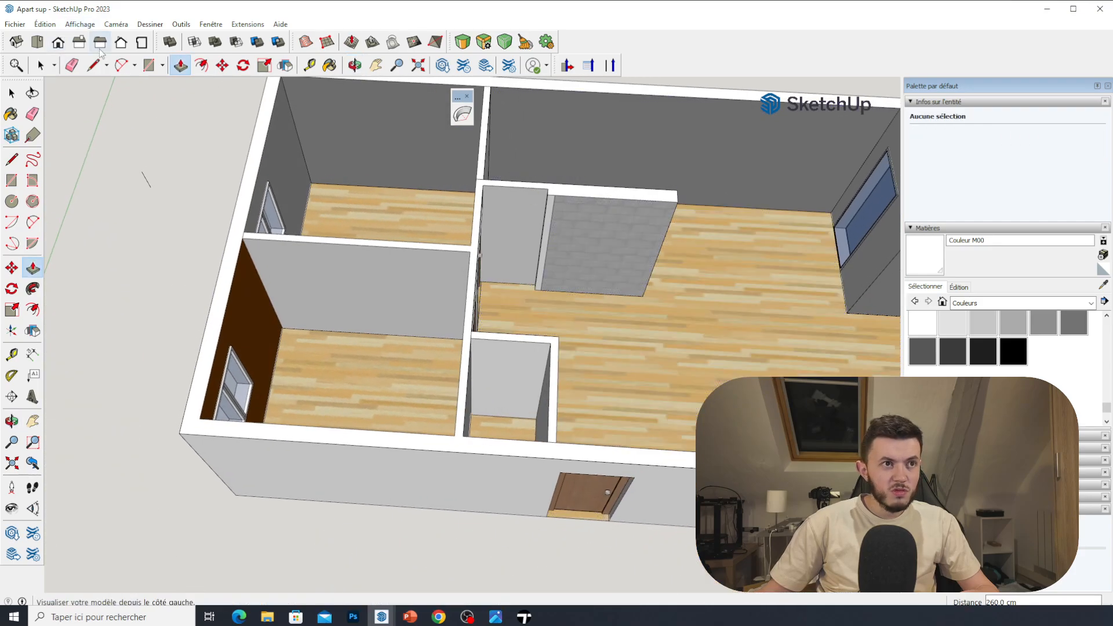
{"action": "left_click", "coordinate": [93, 65]}
{"action": "scroll", "coordinate": [502, 197], "scroll_direction": "up", "scroll_amount": 10}
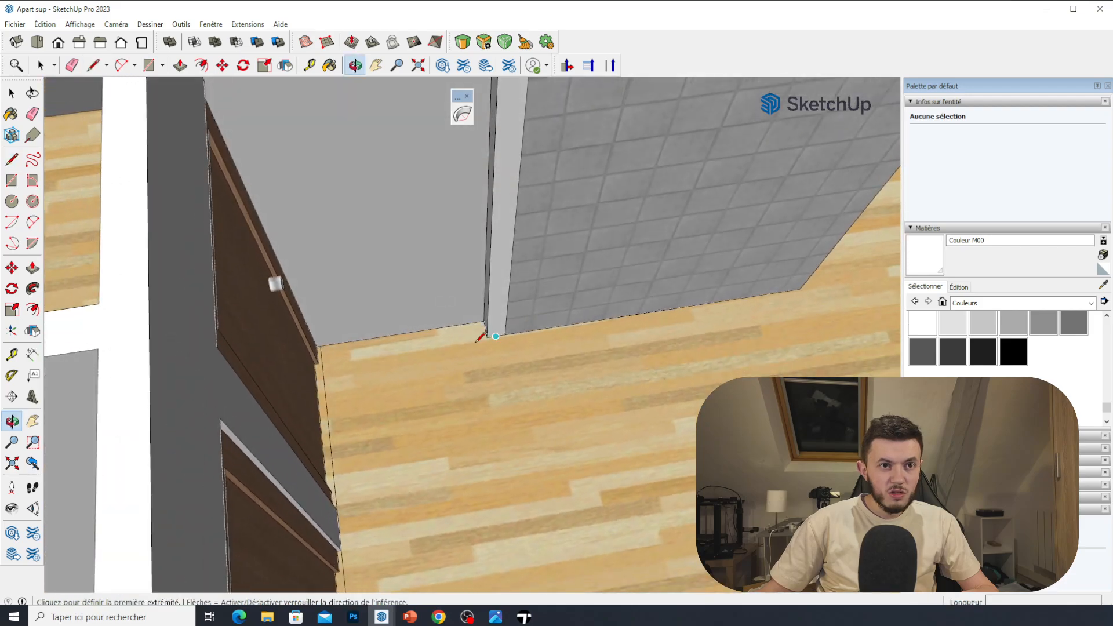
{"action": "left_click", "coordinate": [483, 320]}
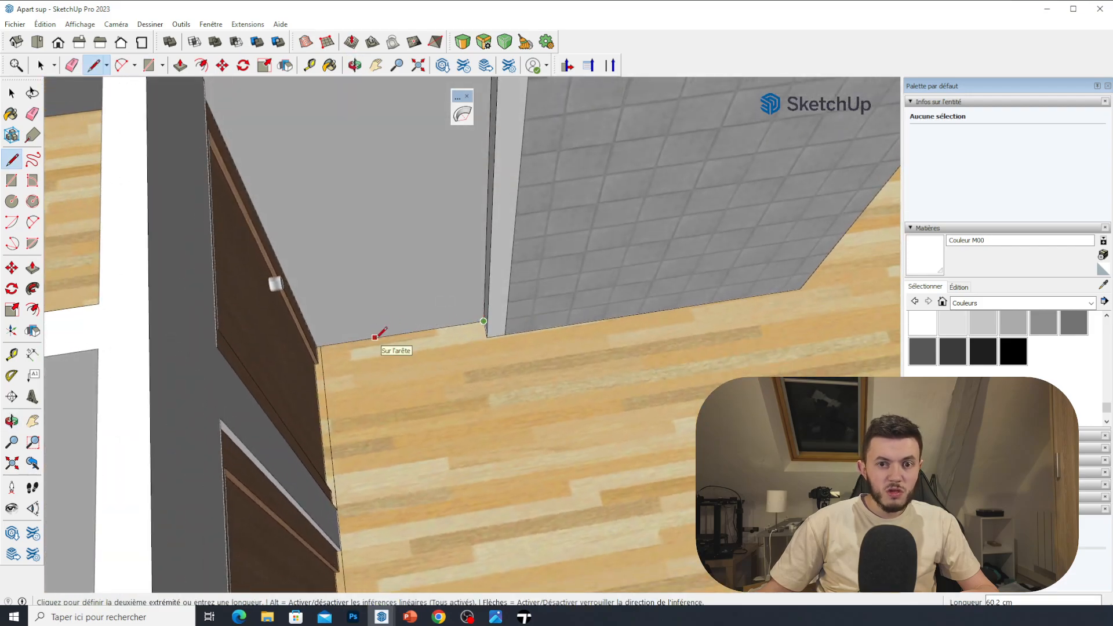
{"action": "key", "text": "Return"}
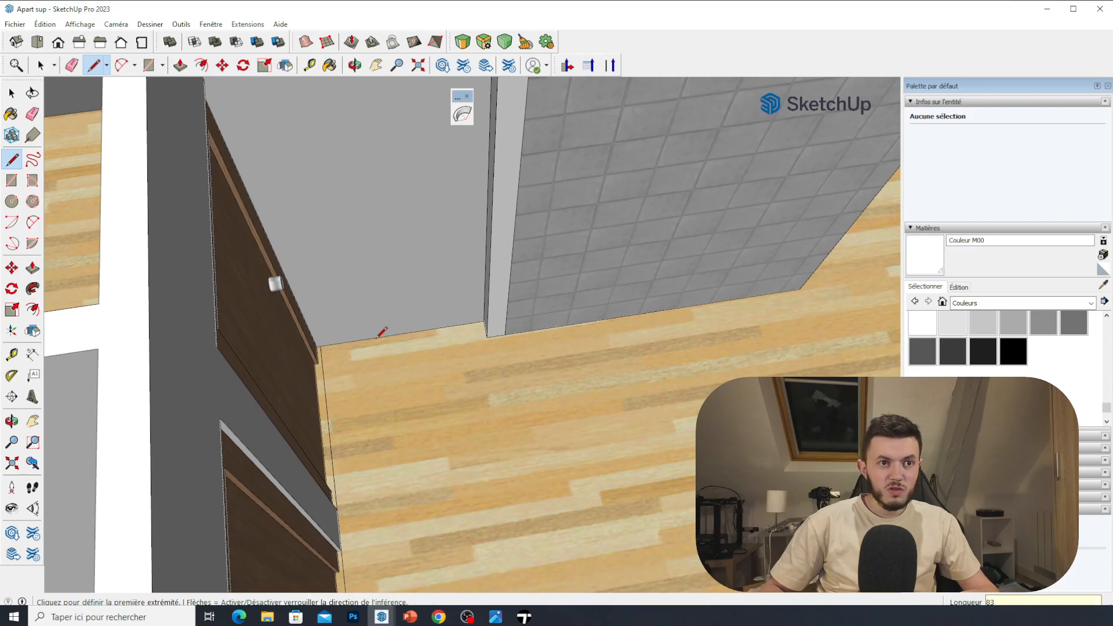
{"action": "left_click", "coordinate": [333, 343]}
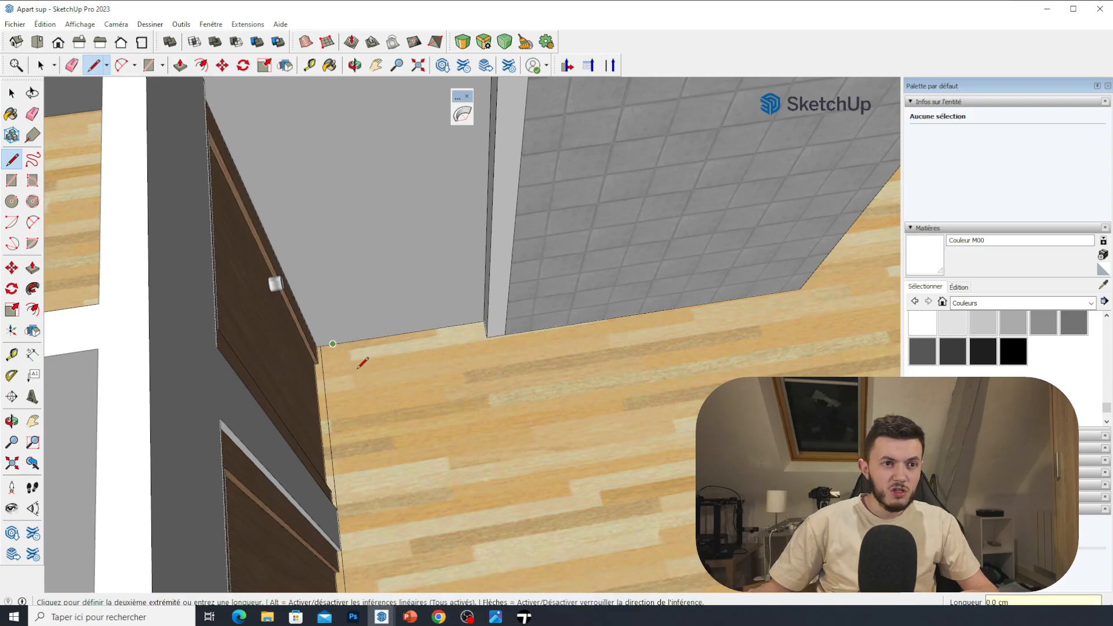
Outline the bathroom doorway with a 210 cm vertical line from the marked point and a horizontal line across to the central wall.
{"action": "scroll", "coordinate": [337, 347], "scroll_direction": "down", "scroll_amount": 2}
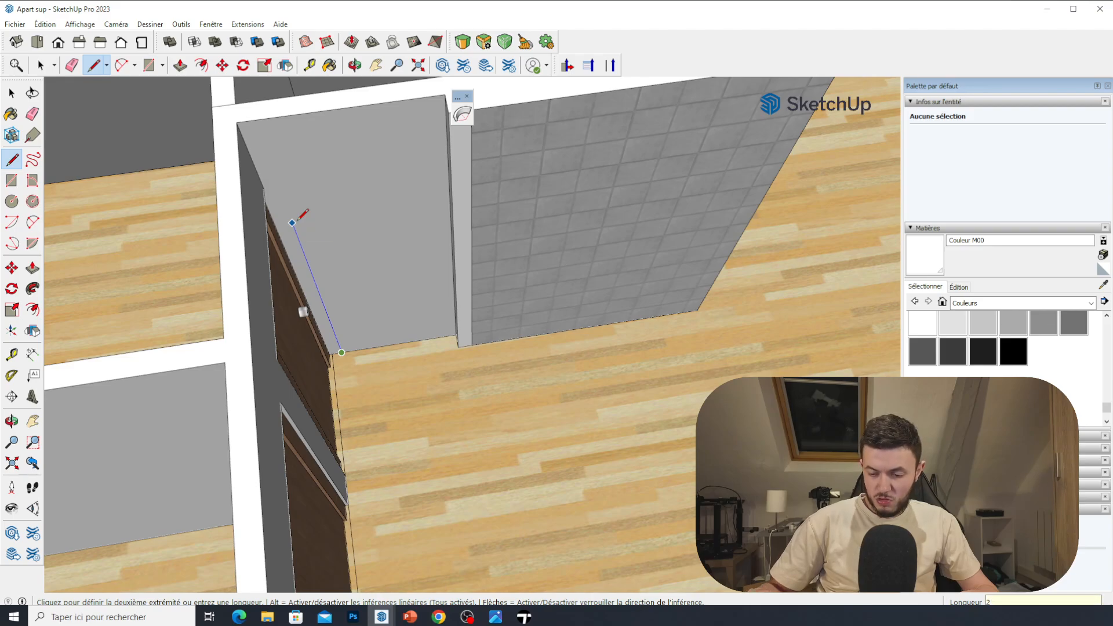
{"action": "type", "text": "20"}
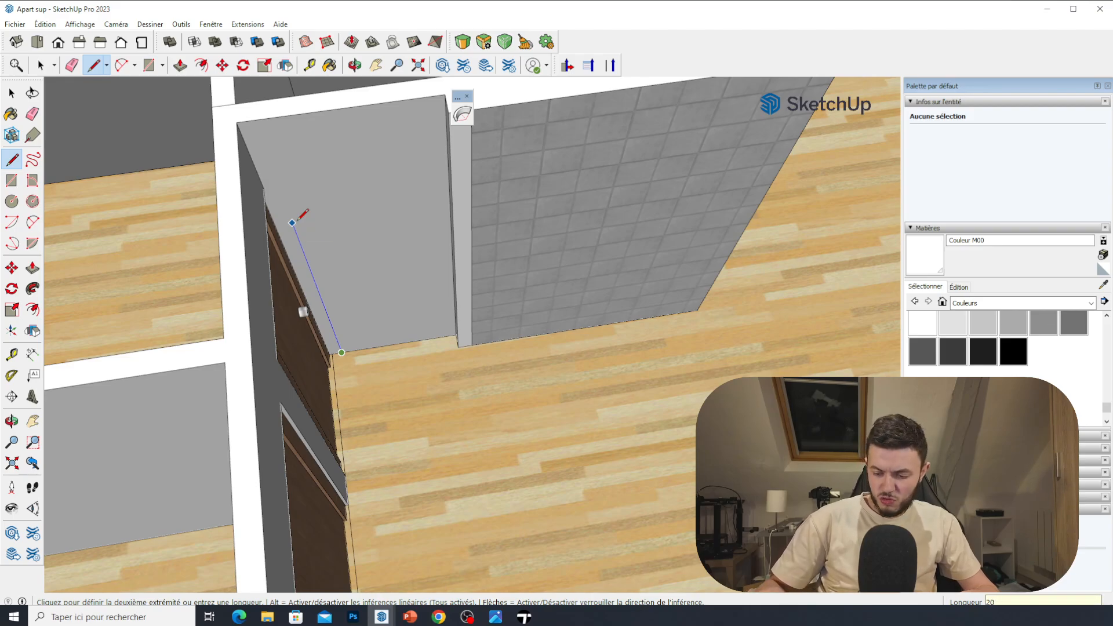
{"action": "type", "text": "5"}
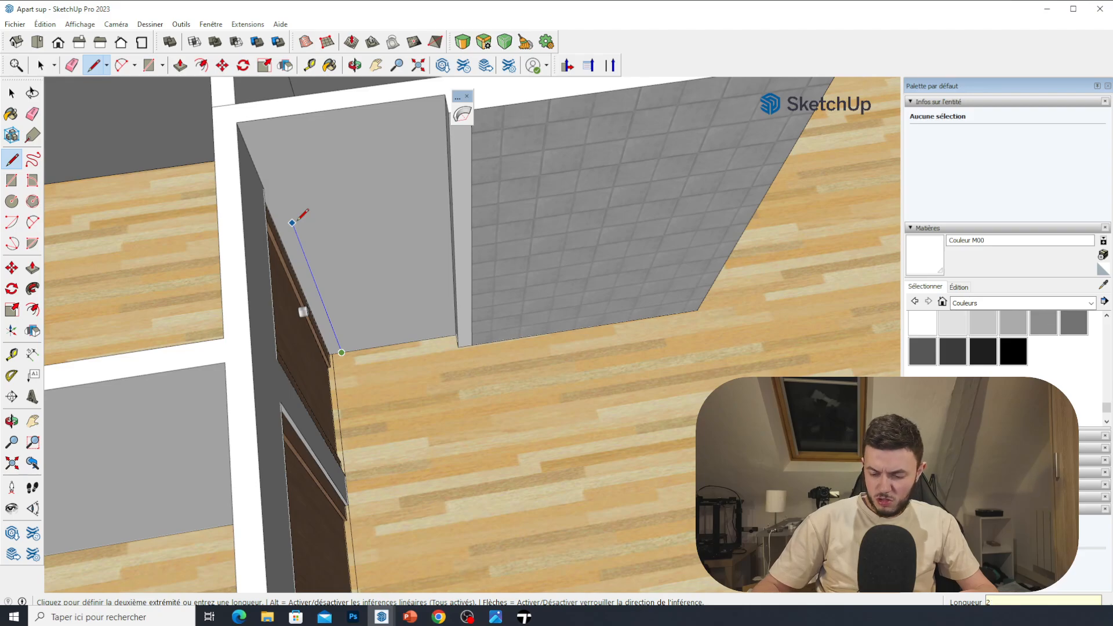
{"action": "key", "text": "Return"}
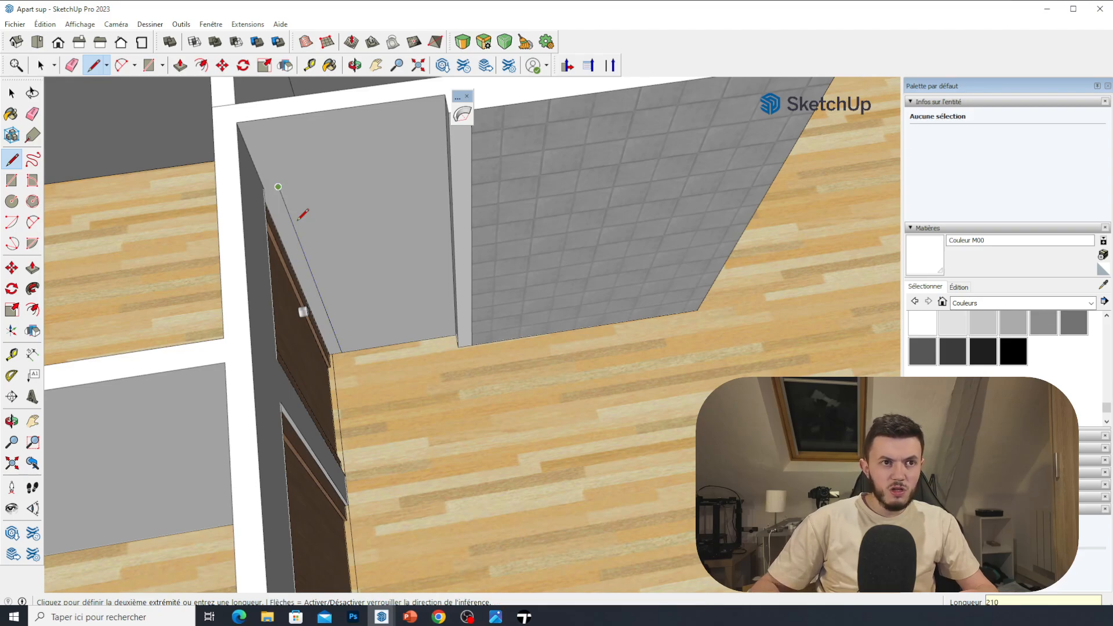
{"action": "middle_click_drag", "start_coordinate": [442, 153], "coordinate": [442, 151]}
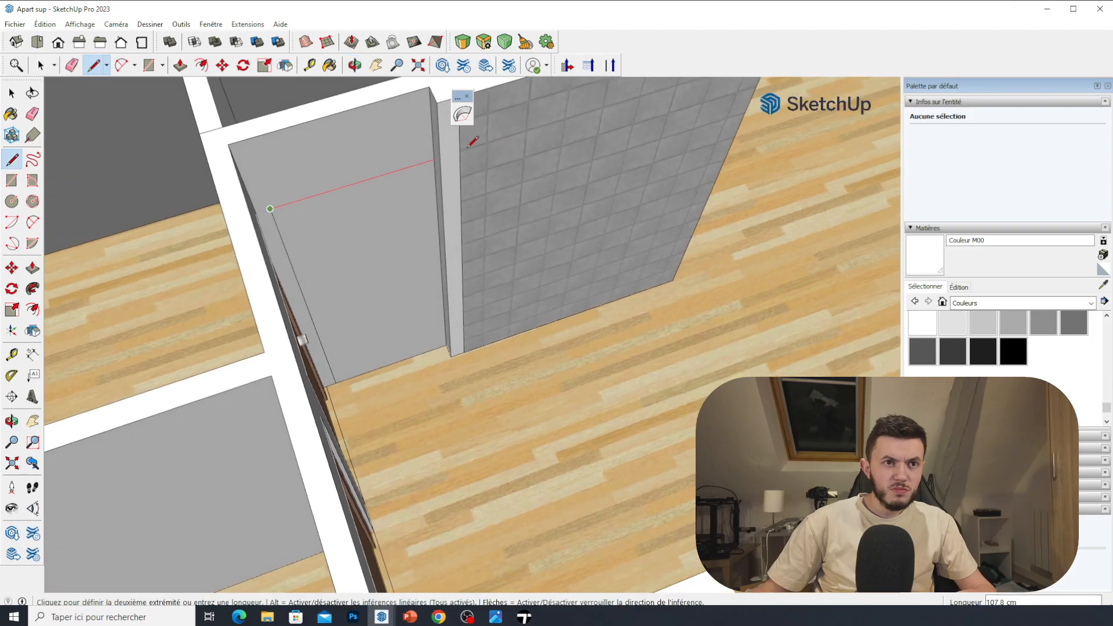
{"action": "left_click", "coordinate": [441, 154]}
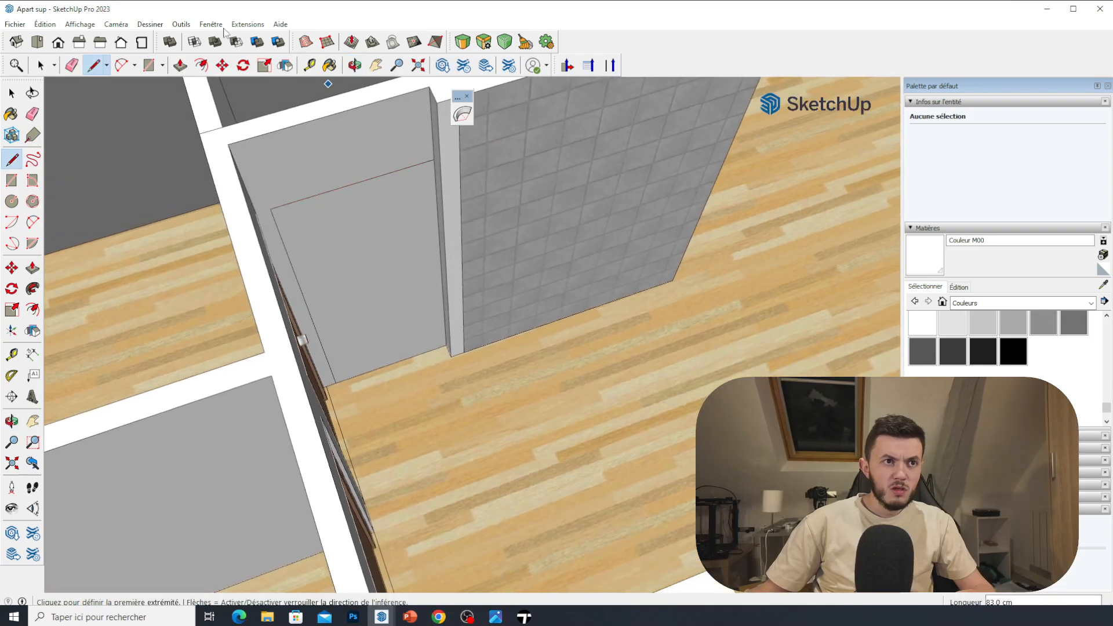
Push the bathroom doorway face 10 cm through the wall to cut the opening.
{"action": "left_click", "coordinate": [181, 65]}
{"action": "left_click", "coordinate": [394, 322]}
{"action": "left_click", "coordinate": [370, 273]}
Push/Pull the second bathroom partition strip, at the central wall's free end, up 260 cm to wall height.
{"action": "middle_click_drag", "start_coordinate": [456, 264], "coordinate": [298, 423]}
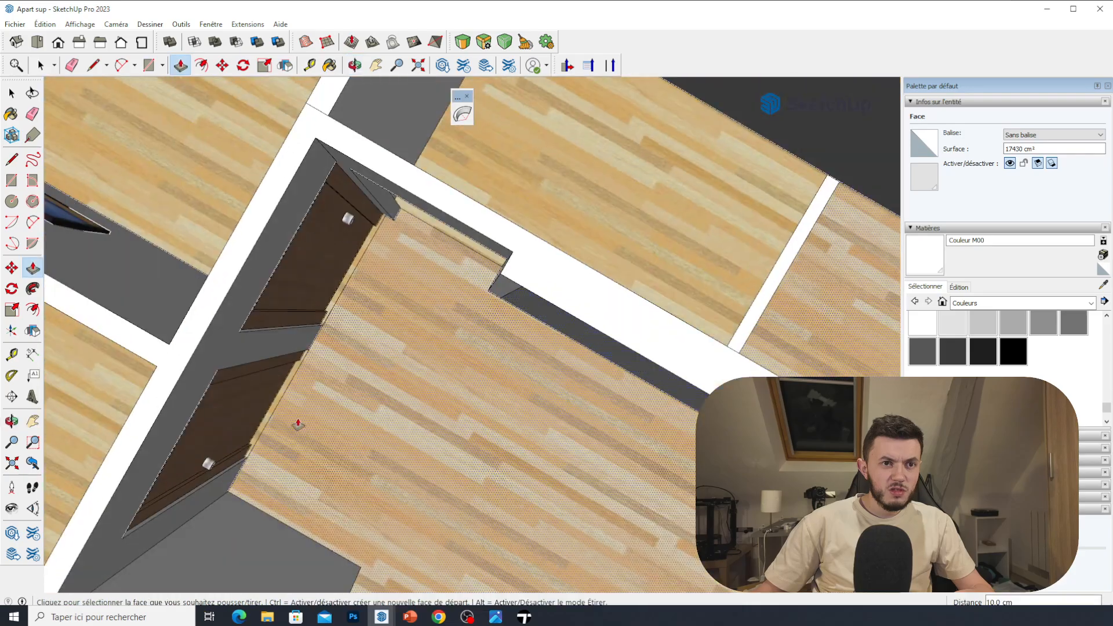
{"action": "scroll", "coordinate": [298, 423], "scroll_direction": "down", "scroll_amount": 3}
{"action": "left_click", "coordinate": [588, 339]}
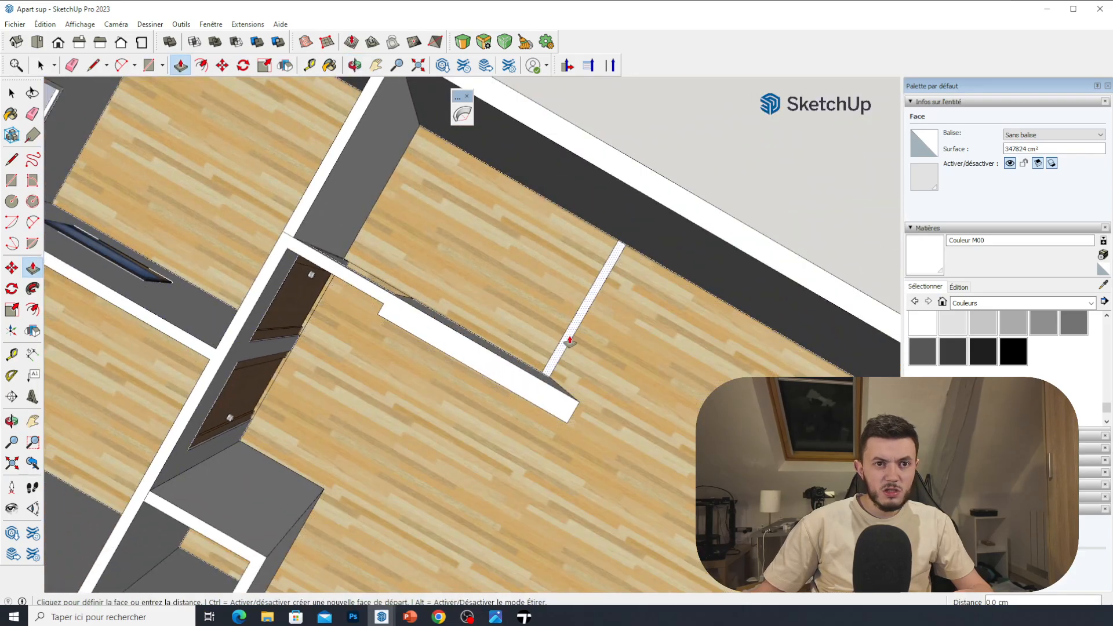
{"action": "left_click", "coordinate": [529, 396]}
{"action": "middle_click_drag", "start_coordinate": [518, 402], "coordinate": [740, 152]}
{"action": "key", "text": "space"}
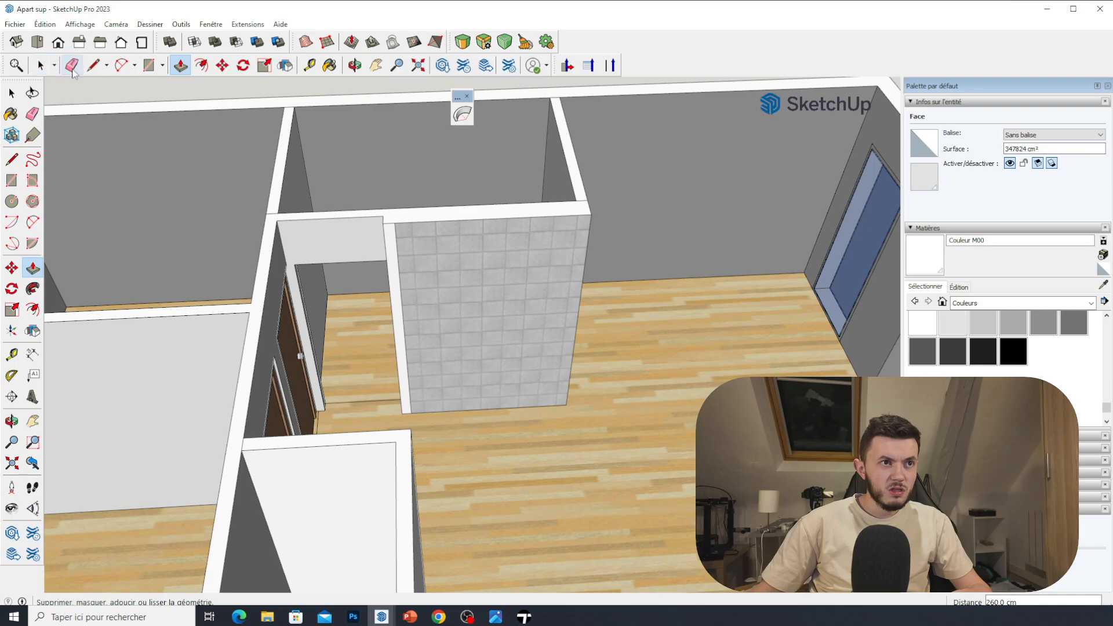
{"action": "key", "text": "e"}
{"action": "scroll", "coordinate": [485, 435], "scroll_direction": "down", "scroll_amount": 6}
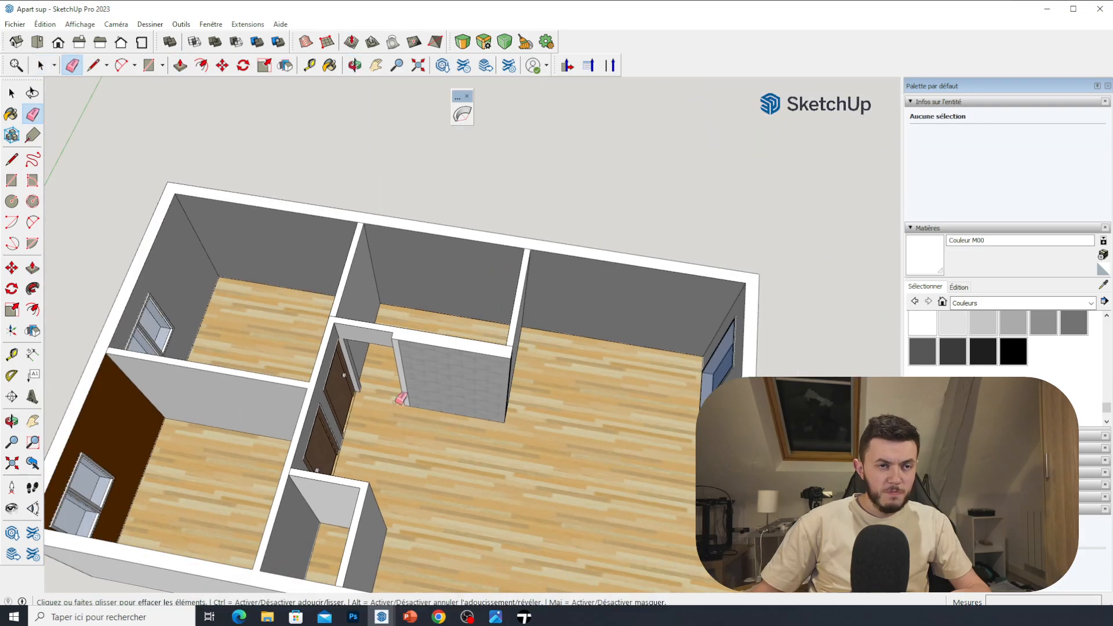
{"action": "left_click", "coordinate": [12, 93]}
{"action": "middle_click_drag", "start_coordinate": [423, 280], "coordinate": [463, 257]}
{"action": "scroll", "coordinate": [465, 381], "scroll_direction": "up", "scroll_amount": 5}
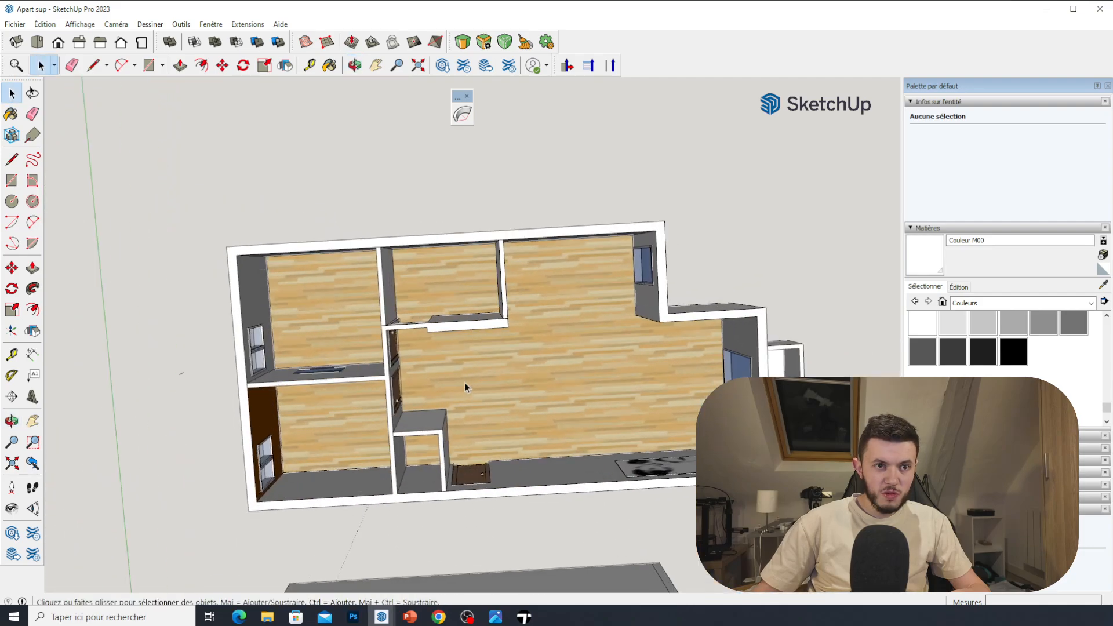
Switch to the Maison_Pre presentation in PowerPoint, check the planned walls and room layout on slides 6 and 7, and return to SketchUp.
{"action": "left_click", "coordinate": [419, 619]}
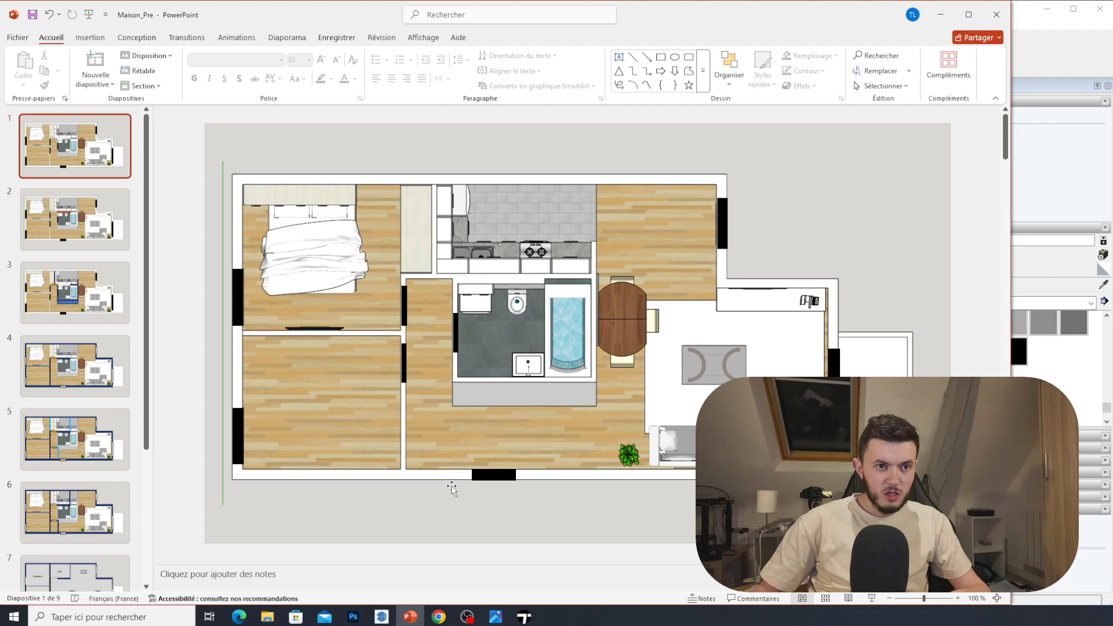
{"action": "left_click", "coordinate": [90, 520]}
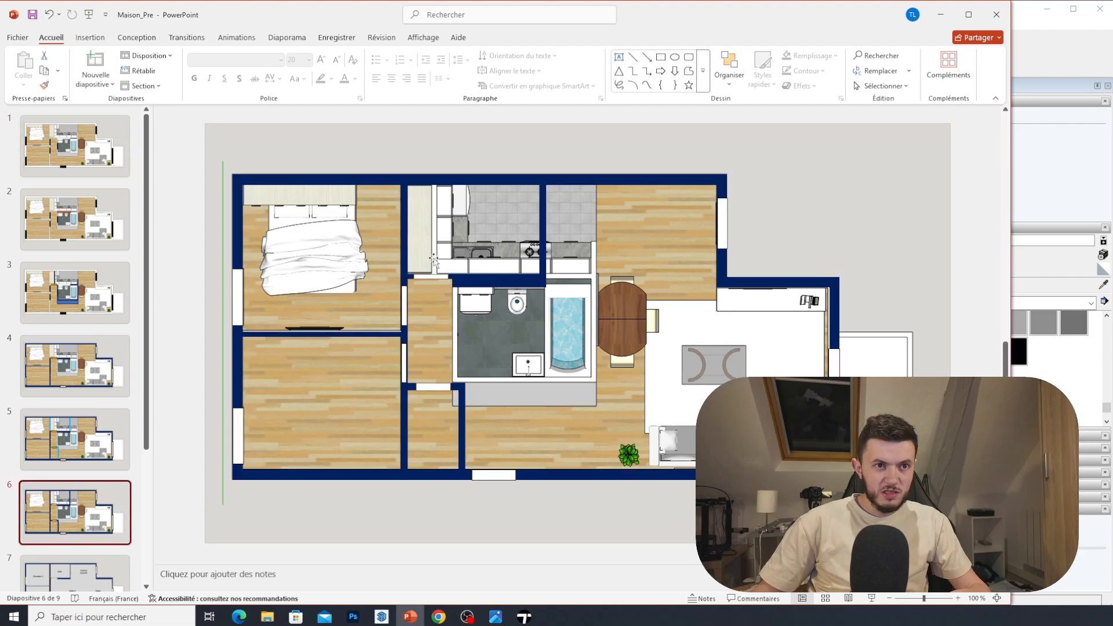
{"action": "left_click", "coordinate": [41, 575]}
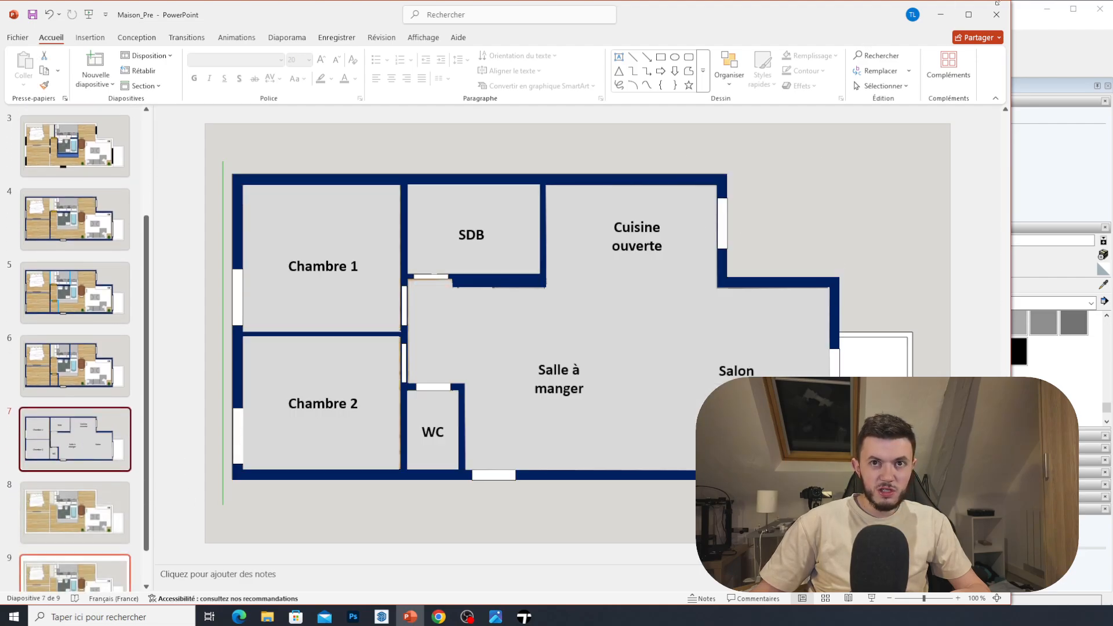
{"action": "left_click", "coordinate": [940, 15]}
Mark 41.5 cm from the midpoint of the WC front wall's inner base edge, toward the partition, and draw a 210 cm vertical line there.
{"action": "mouse_move", "coordinate": [484, 360]}
{"action": "middle_mouse_down"}
{"action": "mouse_move", "coordinate": [541, 428]}
{"action": "mouse_move", "coordinate": [629, 305]}
{"action": "mouse_move", "coordinate": [703, 268]}
{"action": "mouse_move", "coordinate": [456, 213]}
{"action": "middle_mouse_up"}
{"action": "scroll", "coordinate": [457, 208], "scroll_direction": "up", "scroll_amount": 10}
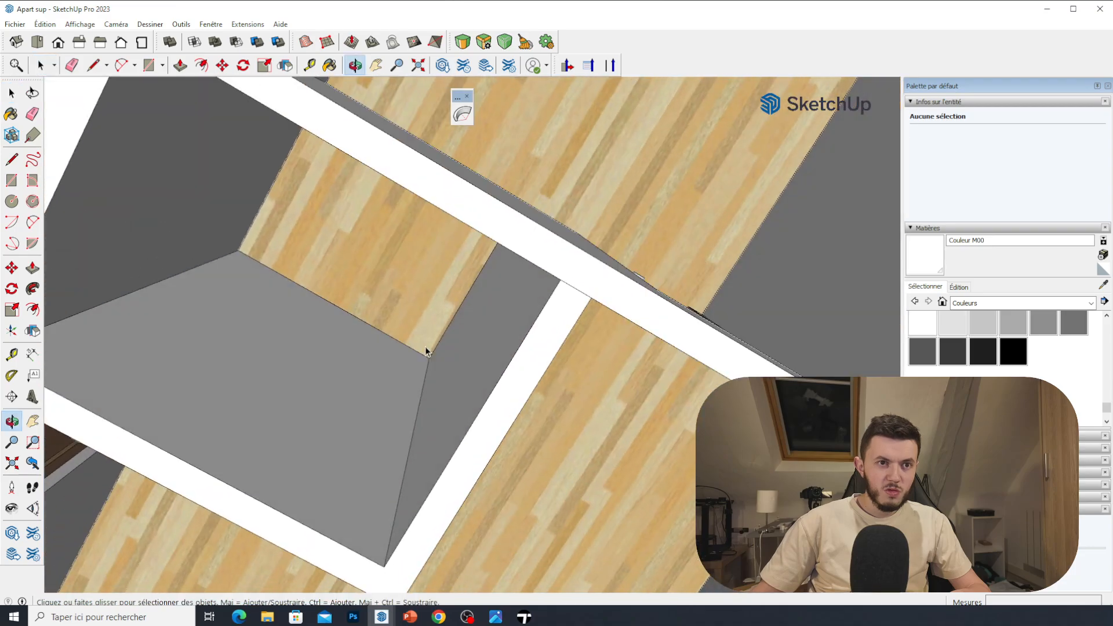
{"action": "middle_click_drag", "start_coordinate": [425, 346], "coordinate": [886, 363]}
{"action": "middle_click_drag", "start_coordinate": [522, 400], "coordinate": [579, 332]}
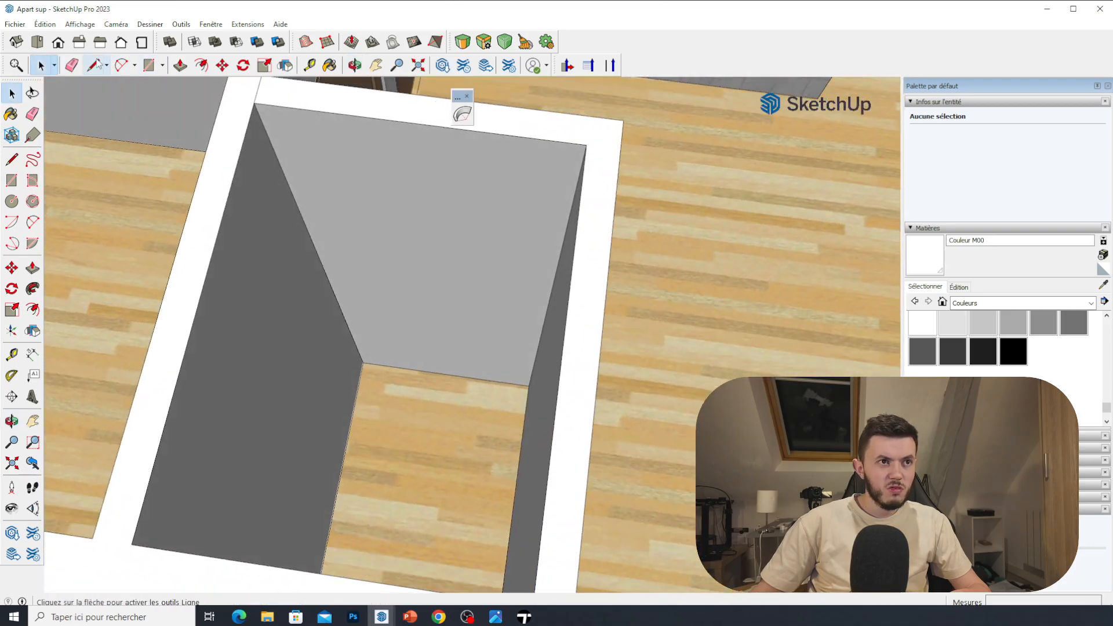
{"action": "left_click", "coordinate": [93, 65]}
{"action": "left_click", "coordinate": [445, 374]}
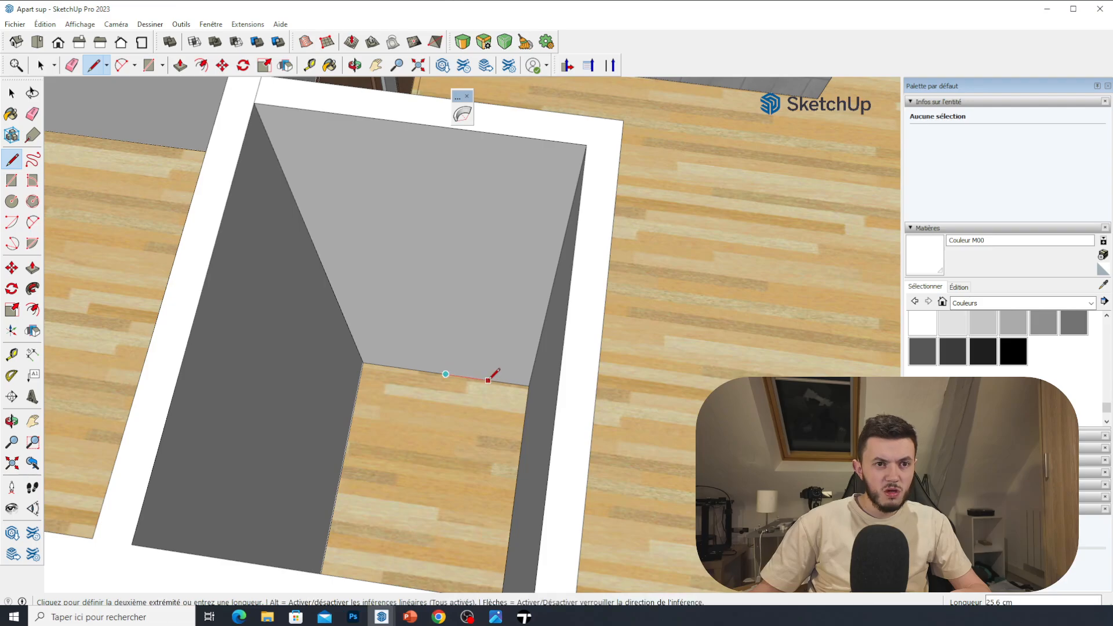
{"action": "type", "text": "41.5"}
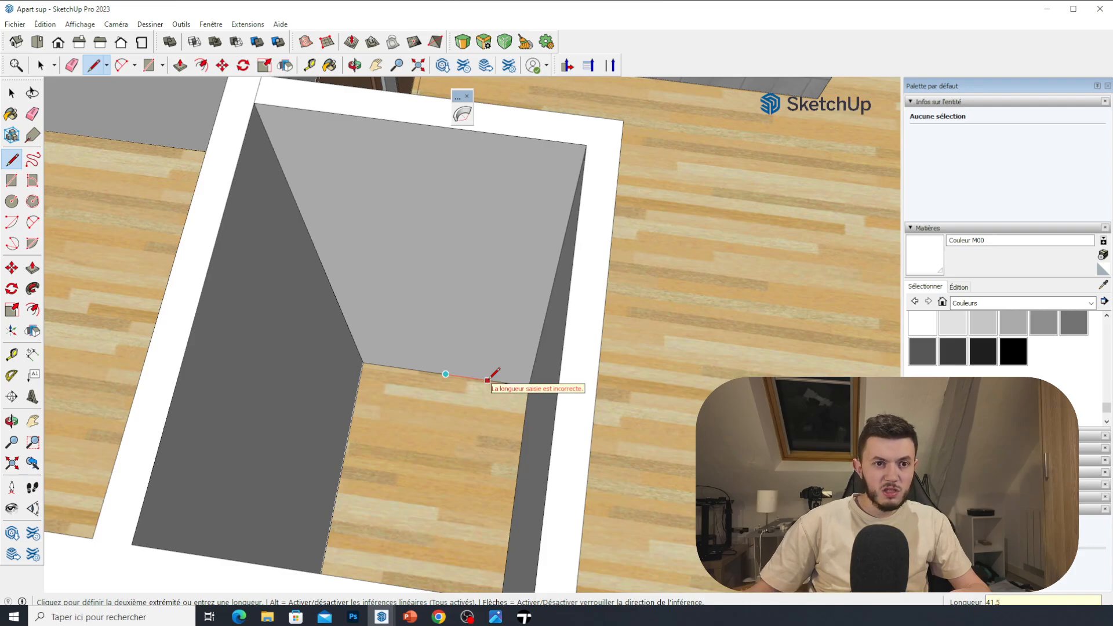
{"action": "type", "text": "41.5"}
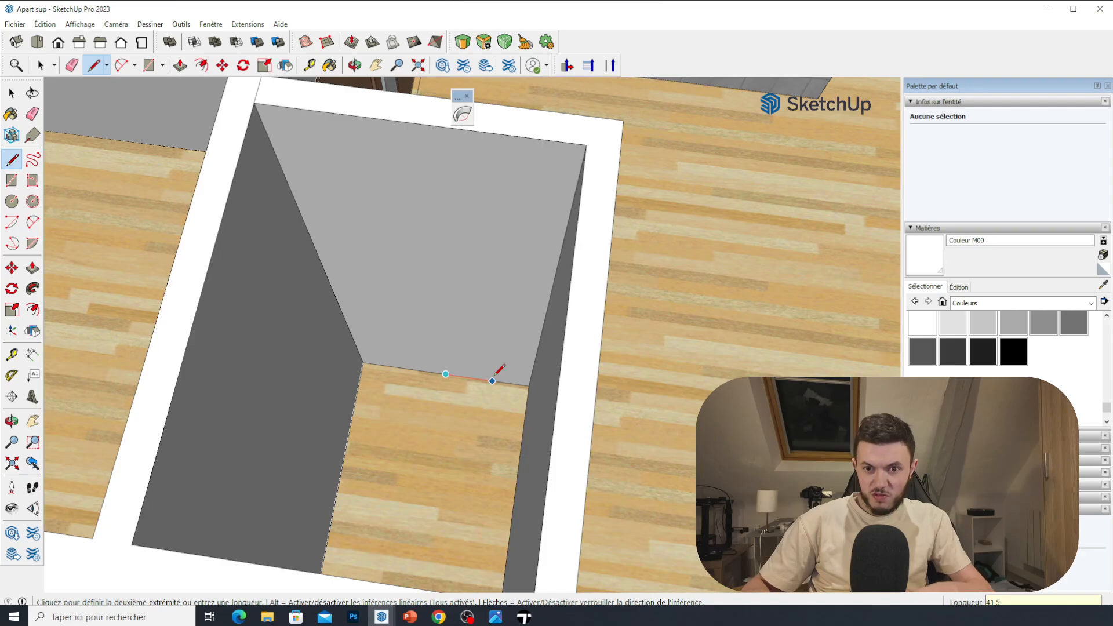
{"action": "key", "text": "Return"}
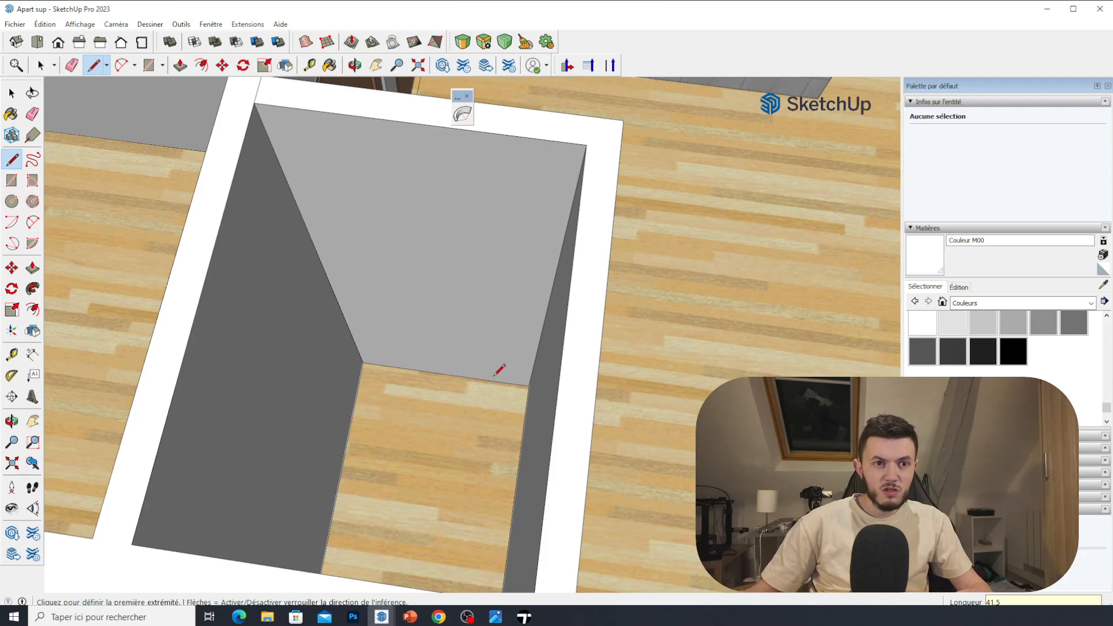
{"action": "left_click", "coordinate": [514, 383]}
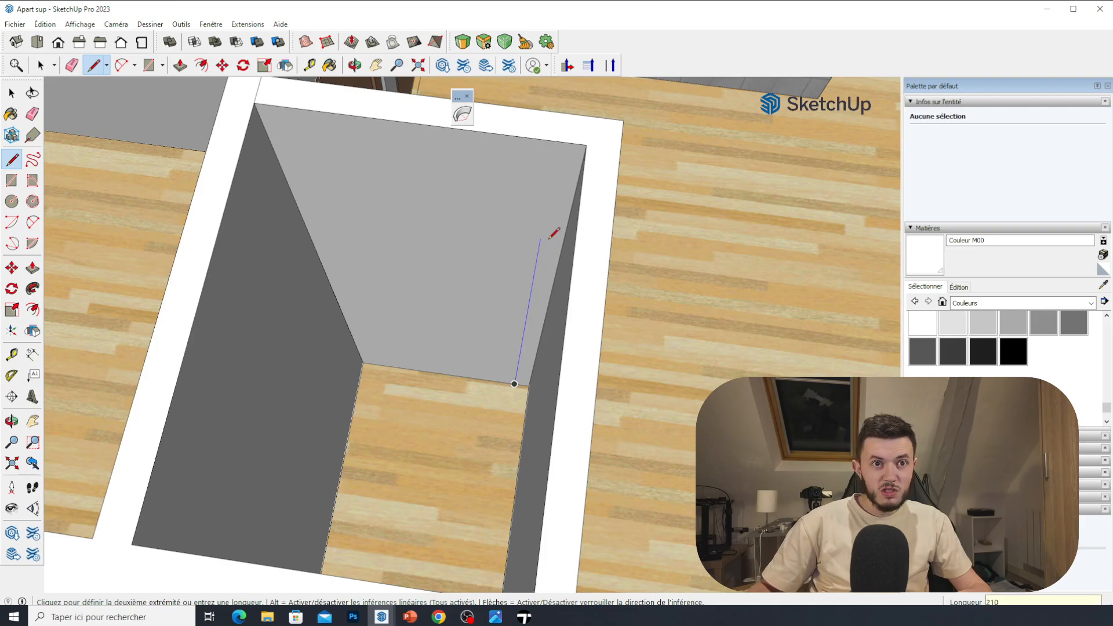
{"action": "key", "text": "Return"}
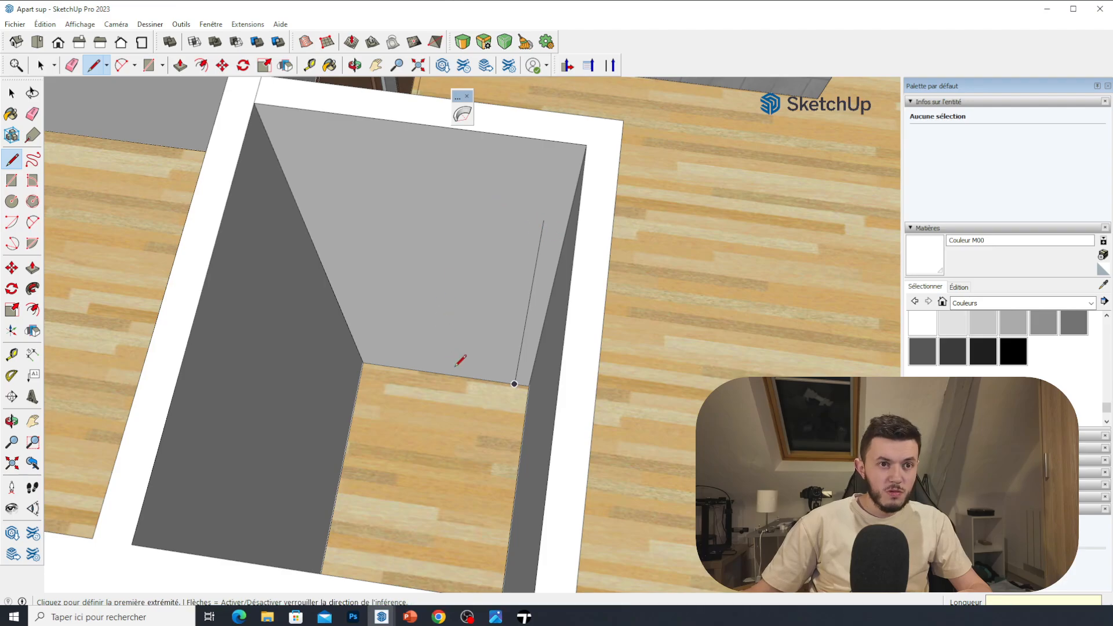
Mark 41.5 cm on the other side of the midpoint and close the WC doorway outline with a 210 cm vertical line and a horizontal top line.
{"action": "left_click", "coordinate": [446, 373]}
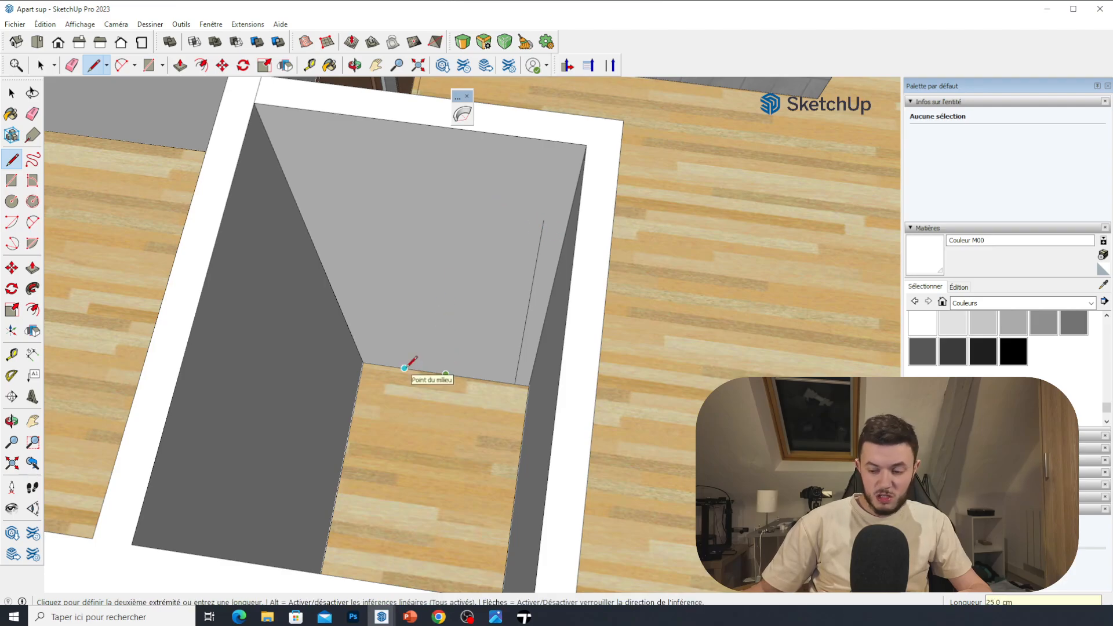
{"action": "type", "text": "41,5"}
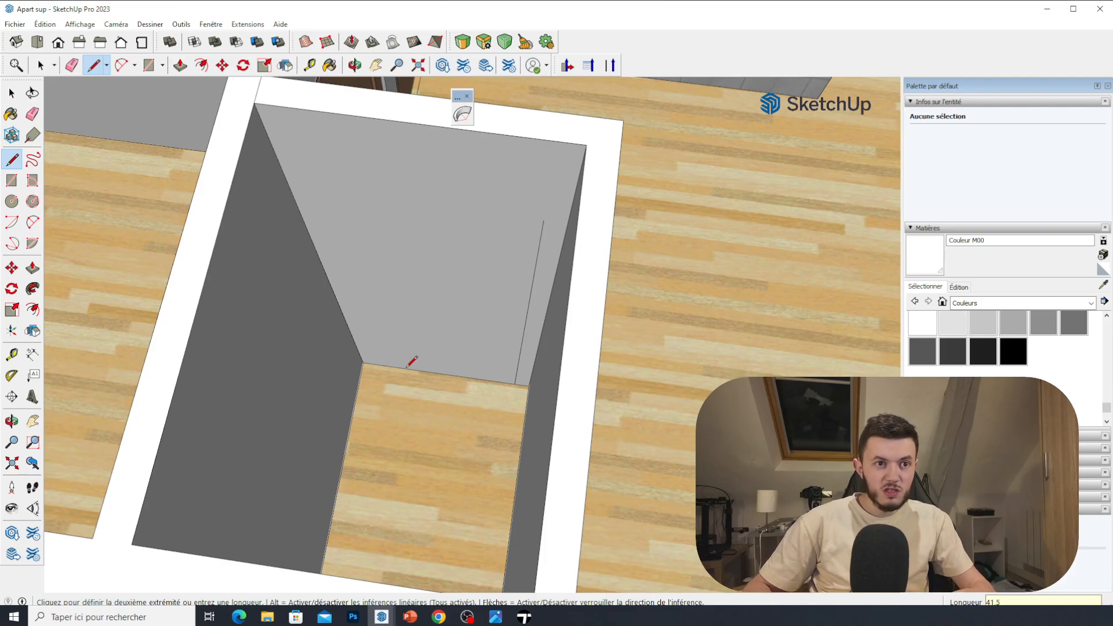
{"action": "key", "text": "Return"}
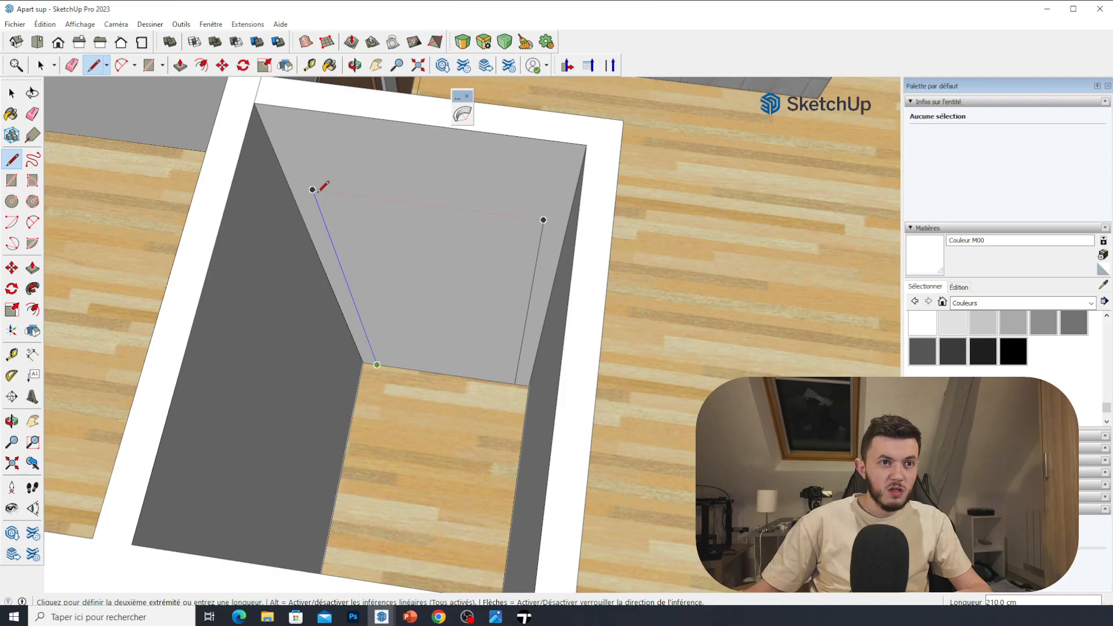
{"action": "left_click", "coordinate": [543, 218]}
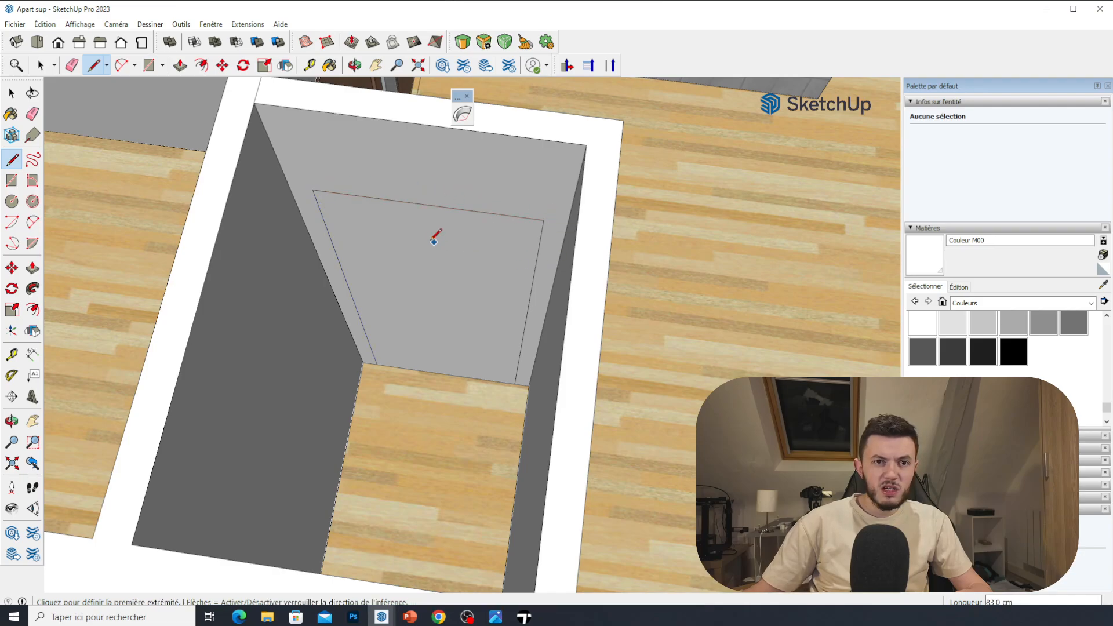
Push the WC doorway face 10 cm through the wall to cut the opening.
{"action": "scroll", "coordinate": [435, 236], "scroll_direction": "down", "scroll_amount": 3}
{"action": "key", "text": "p"}
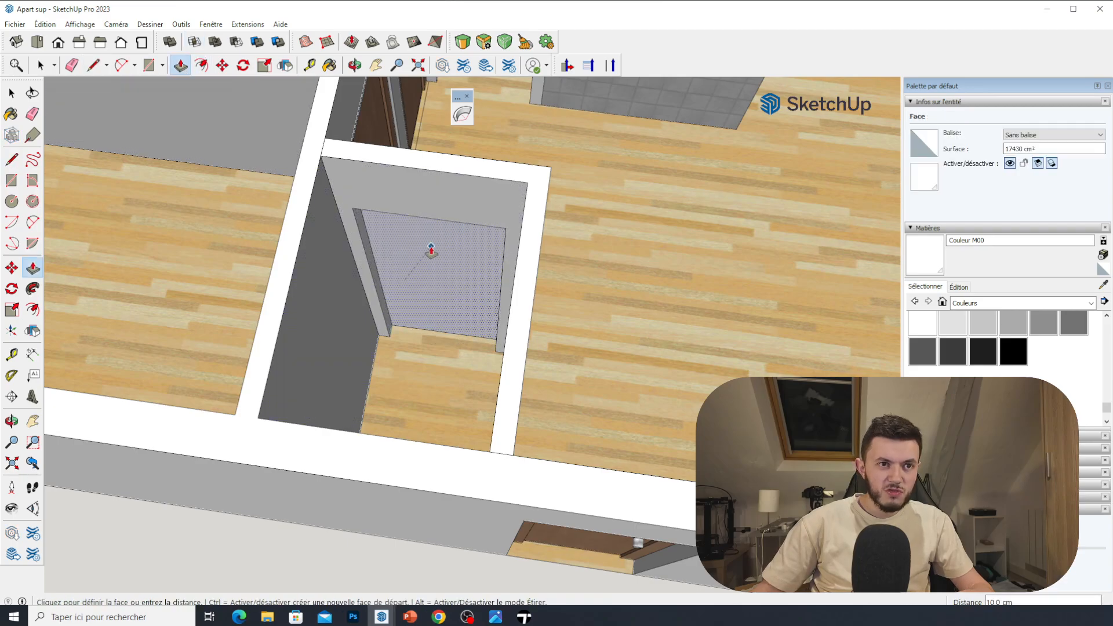
{"action": "left_click", "coordinate": [430, 250]}
Examine the new WC and bathroom partitions with their openings from above and compare them with the furnished apartment.
{"action": "middle_click_drag", "start_coordinate": [522, 264], "coordinate": [390, 373]}
{"action": "middle_click_drag", "start_coordinate": [499, 382], "coordinate": [633, 339]}
{"action": "scroll", "coordinate": [633, 340], "scroll_direction": "down", "scroll_amount": 3}
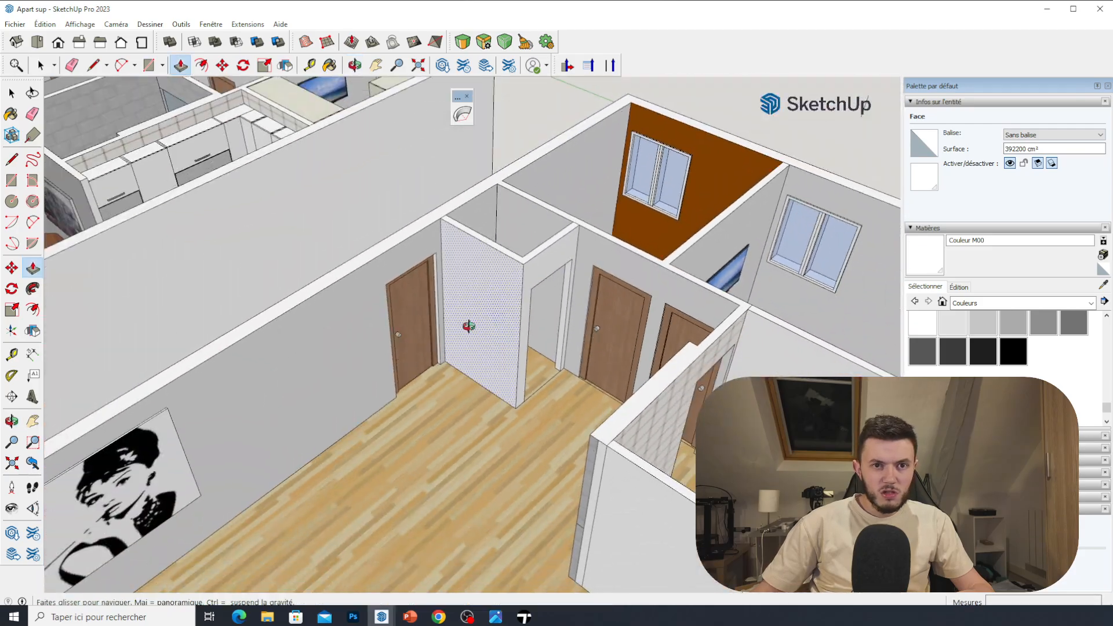
{"action": "middle_click_drag", "start_coordinate": [467, 325], "coordinate": [659, 330]}
{"action": "scroll", "coordinate": [433, 278], "scroll_direction": "down", "scroll_amount": 4}
{"action": "middle_click_drag", "start_coordinate": [511, 352], "coordinate": [705, 403]}
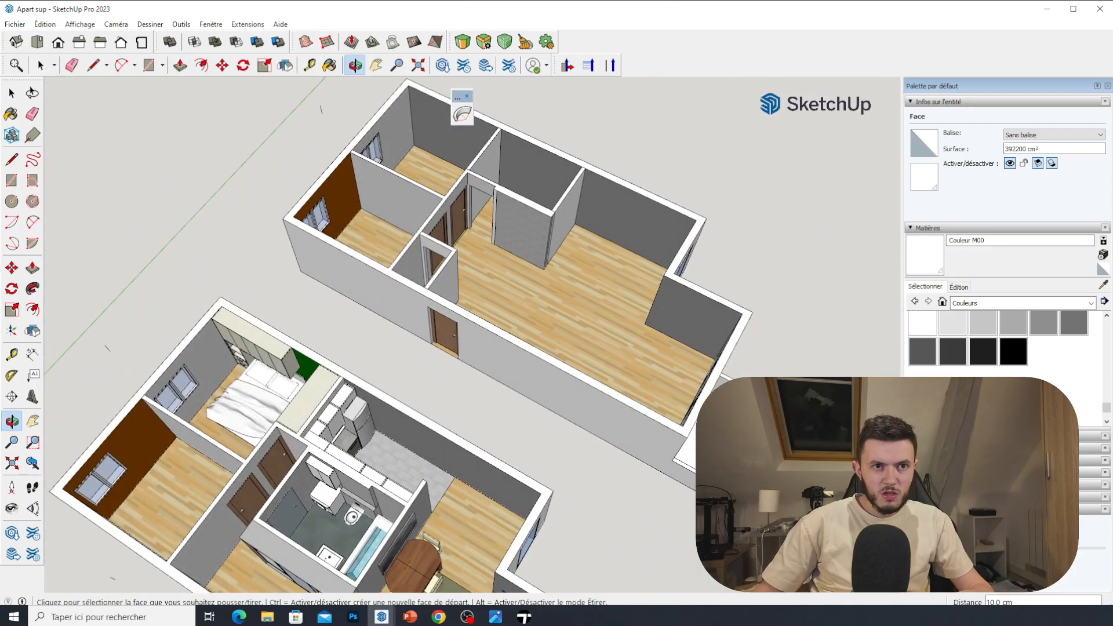
{"action": "scroll", "coordinate": [677, 410], "scroll_direction": "down", "scroll_amount": 3}
{"action": "scroll", "coordinate": [452, 464], "scroll_direction": "up", "scroll_amount": 6}
{"action": "middle_click_drag", "start_coordinate": [376, 469], "coordinate": [505, 414]}
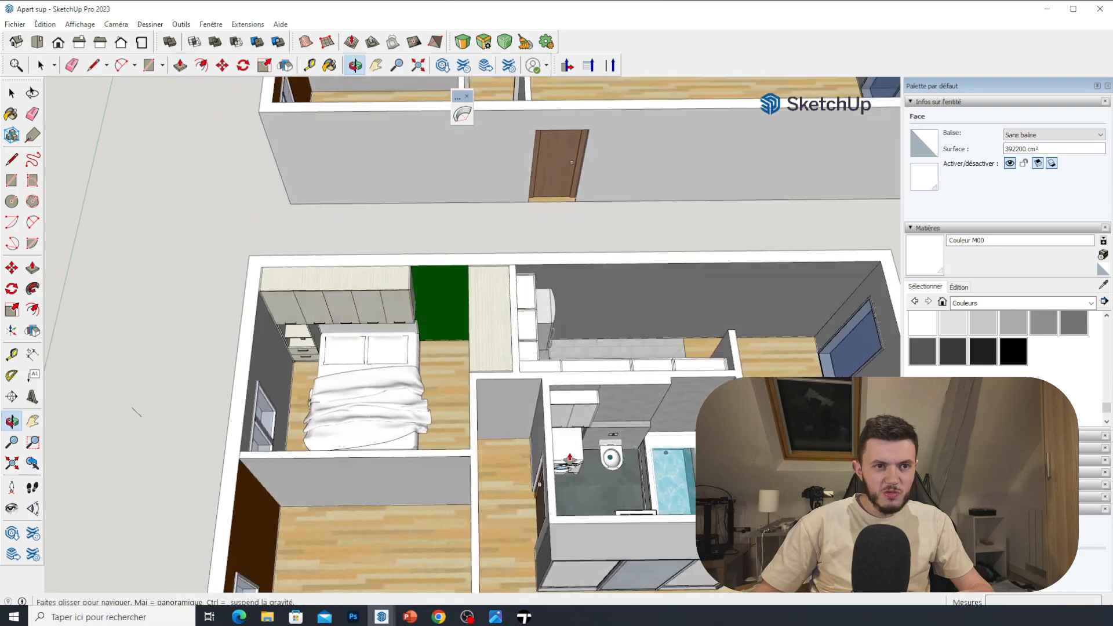
{"action": "scroll", "coordinate": [464, 342], "scroll_direction": "down", "scroll_amount": 5}
Enter the furnished apartment and look around its hallway and living room from inside at about eye level.
{"action": "scroll", "coordinate": [510, 464], "scroll_direction": "up", "scroll_amount": 10}
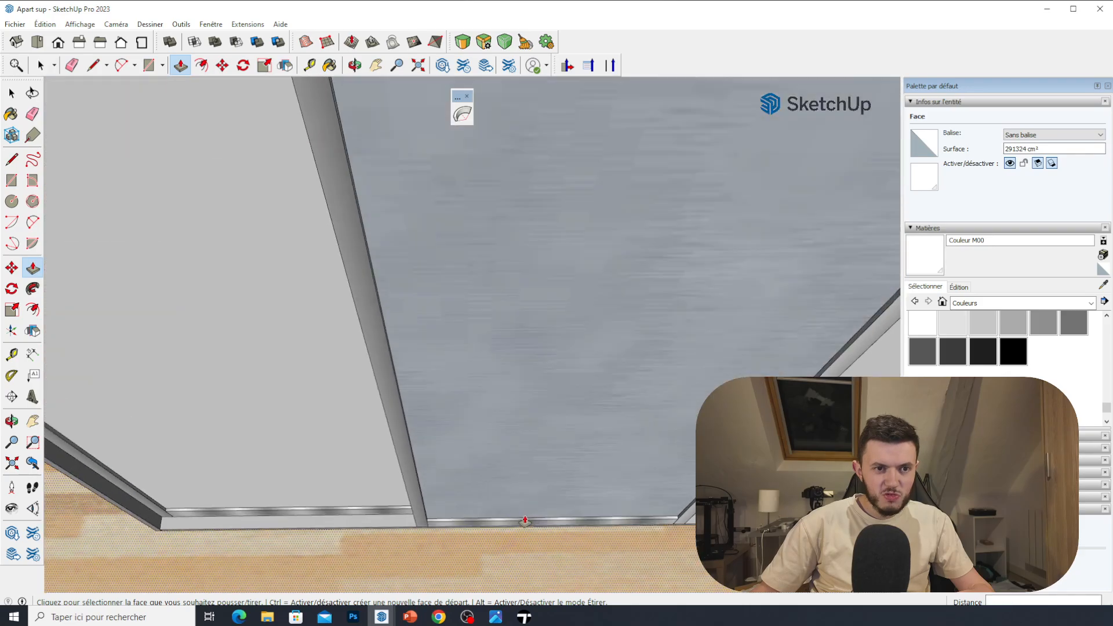
{"action": "middle_click_drag", "start_coordinate": [525, 521], "coordinate": [740, 343]}
{"action": "scroll", "coordinate": [481, 441], "scroll_direction": "down", "scroll_amount": 8}
{"action": "scroll", "coordinate": [658, 254], "scroll_direction": "up", "scroll_amount": 10}
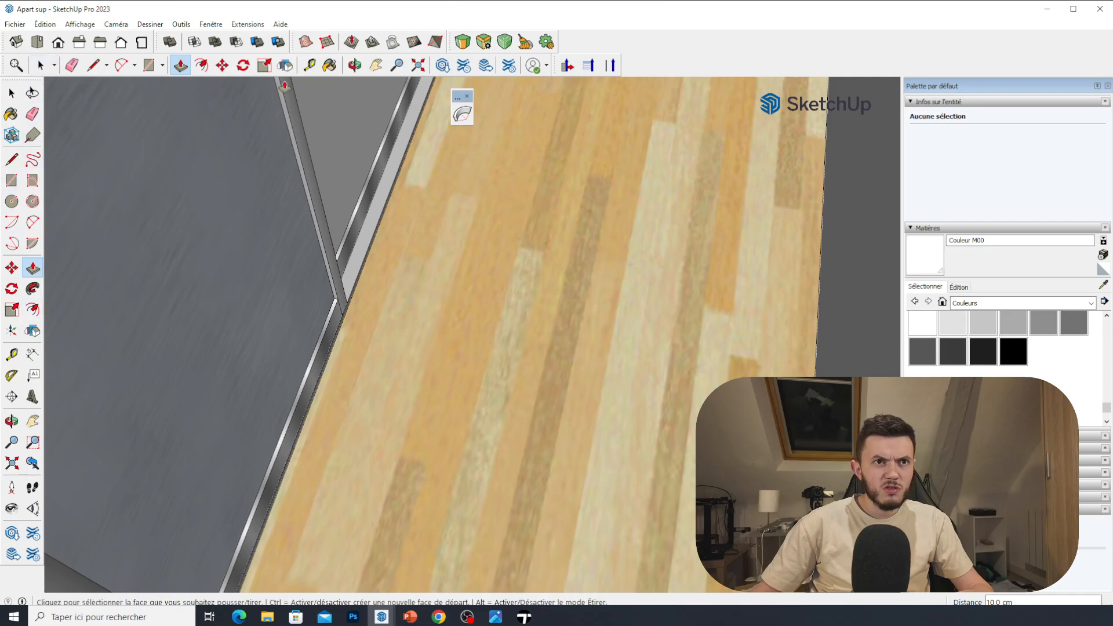
{"action": "left_click", "coordinate": [12, 509]}
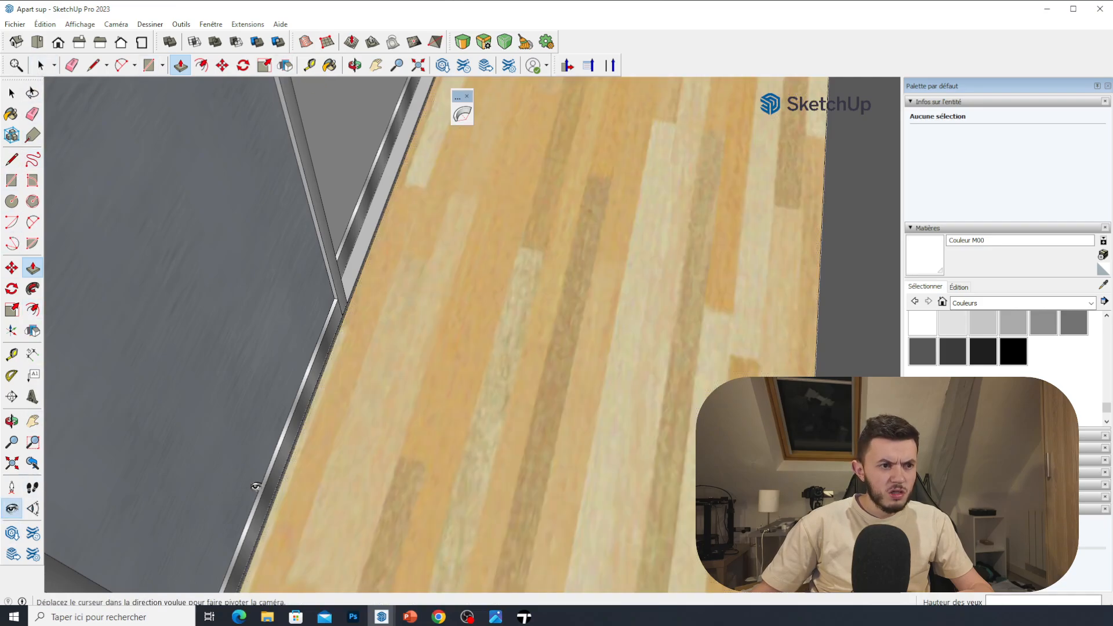
{"action": "left_click_drag", "start_coordinate": [255, 487], "coordinate": [757, 255]}
{"action": "middle_click_drag", "start_coordinate": [760, 260], "coordinate": [735, 248]}
{"action": "left_click_drag", "start_coordinate": [666, 284], "coordinate": [192, 351]}
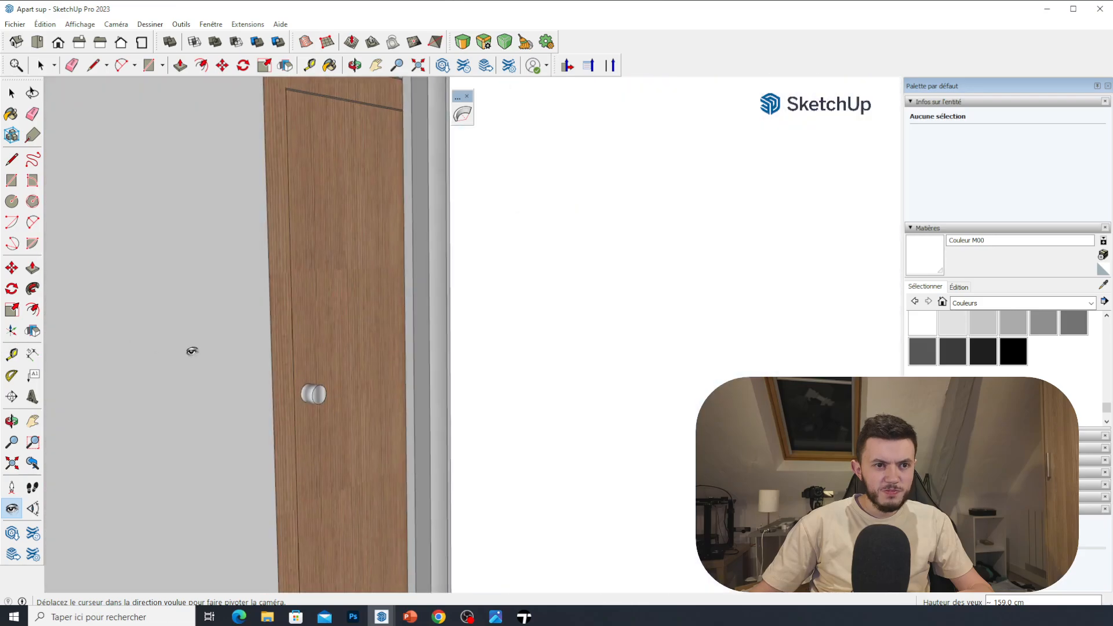
{"action": "middle_click_drag", "start_coordinate": [228, 349], "coordinate": [805, 377]}
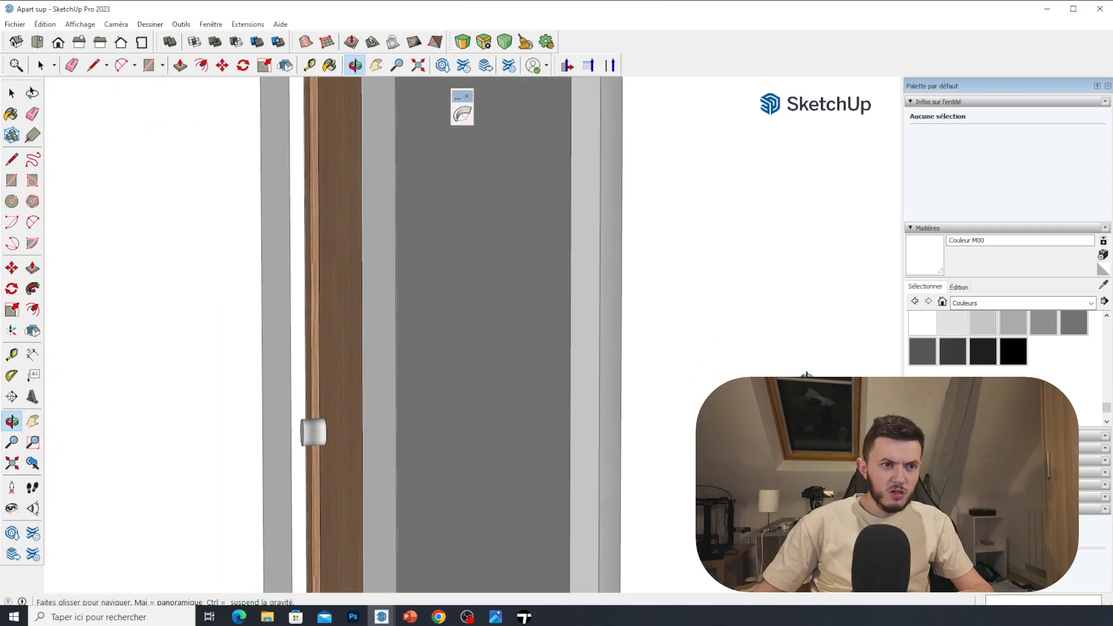
{"action": "left_click_drag", "start_coordinate": [660, 365], "coordinate": [47, 391]}
{"action": "scroll", "coordinate": [484, 390], "scroll_direction": "up", "scroll_amount": 6}
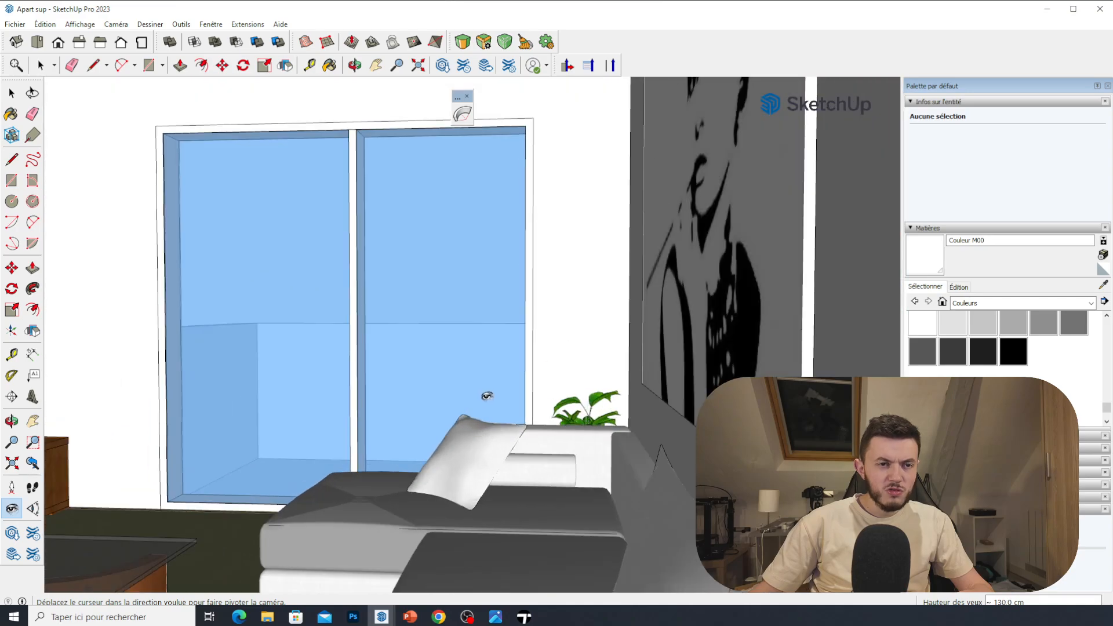
{"action": "scroll", "coordinate": [483, 316], "scroll_direction": "up", "scroll_amount": 2}
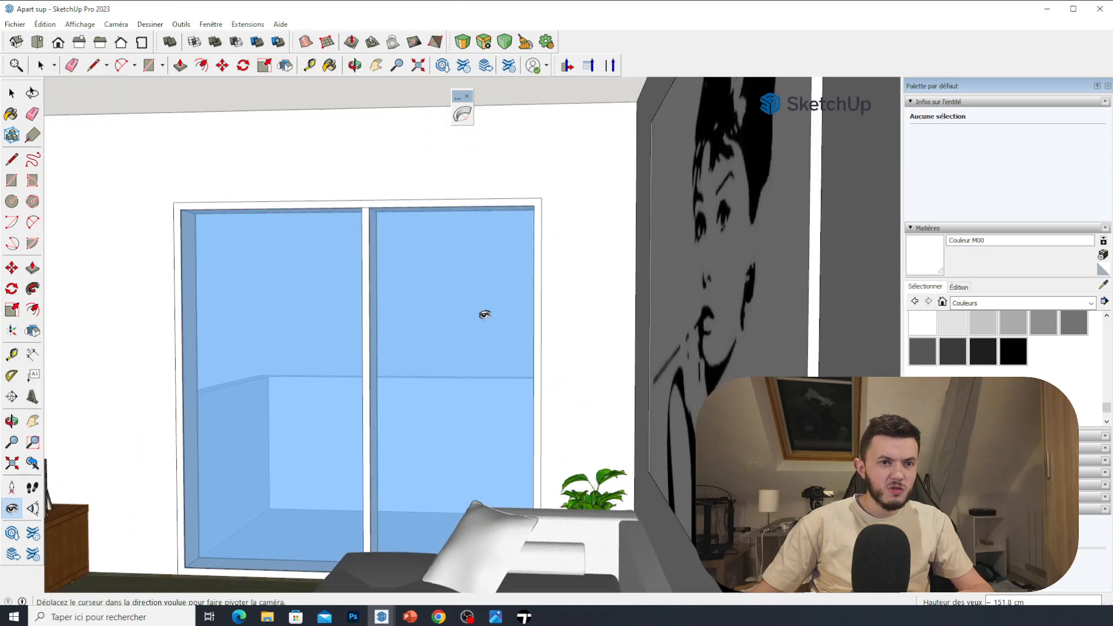
{"action": "left_click_drag", "start_coordinate": [485, 314], "coordinate": [17, 331]}
{"action": "left_click_drag", "start_coordinate": [577, 363], "coordinate": [502, 387]}
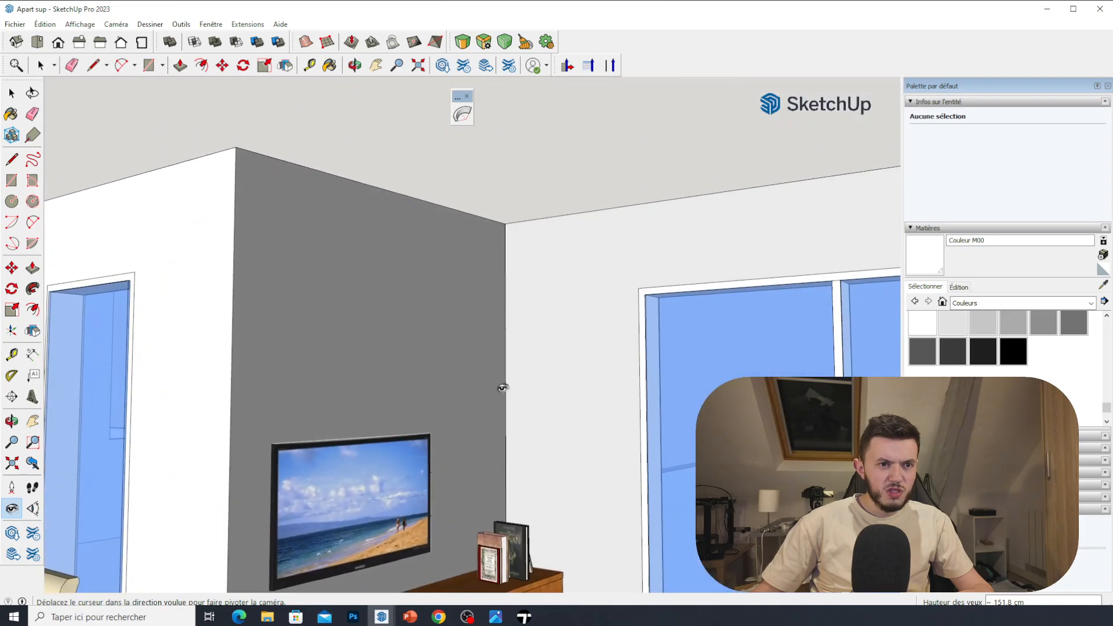
Look around the furnished apartment from the television wall to the kitchen, checking how enclosed the existing layout is.
{"action": "scroll", "coordinate": [365, 448], "scroll_direction": "up", "scroll_amount": 4}
{"action": "left_click_drag", "start_coordinate": [370, 452], "coordinate": [6, 450]}
{"action": "scroll", "coordinate": [104, 456], "scroll_direction": "up", "scroll_amount": 2}
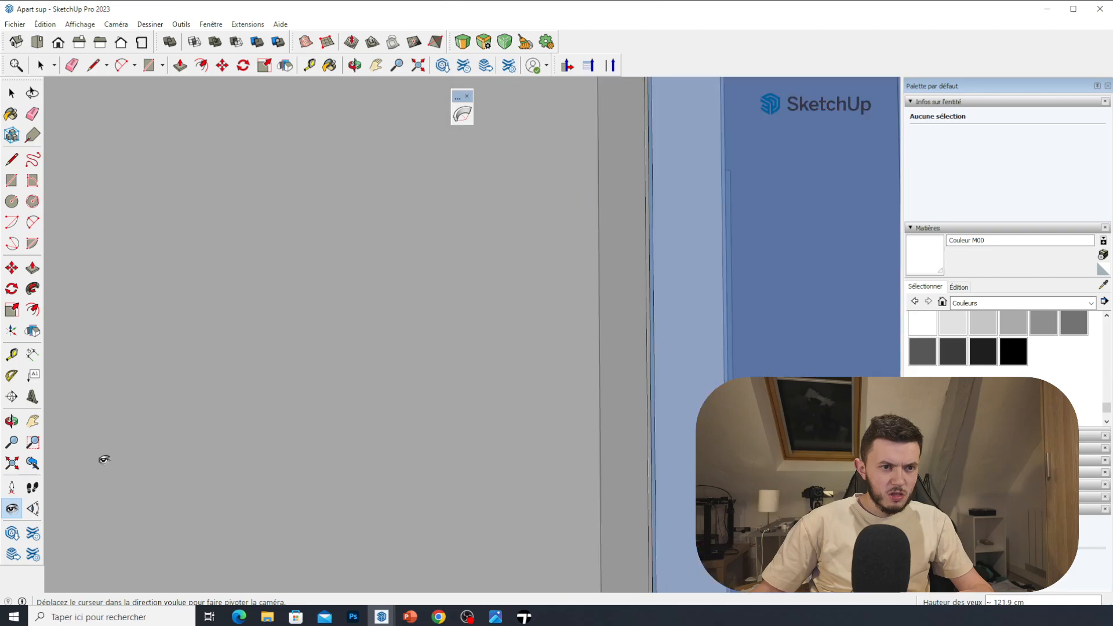
{"action": "scroll", "coordinate": [378, 456], "scroll_direction": "up", "scroll_amount": 3}
{"action": "left_click_drag", "start_coordinate": [379, 456], "coordinate": [4, 422]}
{"action": "left_click_drag", "start_coordinate": [259, 417], "coordinate": [168, 423]}
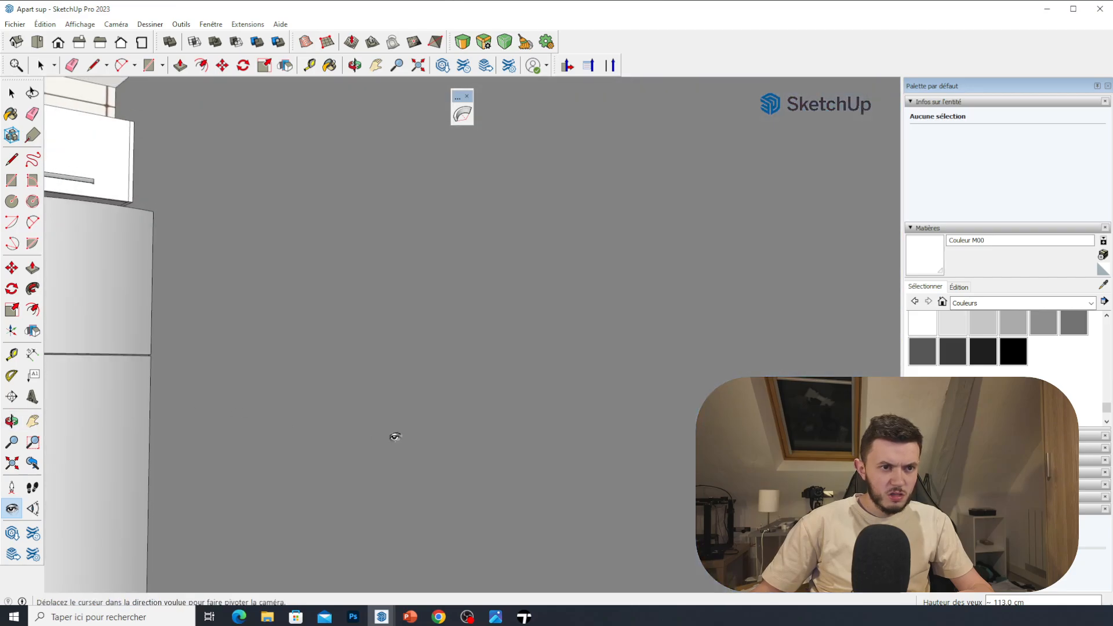
{"action": "mouse_move", "coordinate": [392, 437]}
{"action": "left_mouse_down"}
{"action": "mouse_move", "coordinate": [234, 433]}
{"action": "mouse_move", "coordinate": [388, 450]}
{"action": "left_mouse_up"}
{"action": "middle_click_drag", "start_coordinate": [387, 450], "coordinate": [261, 534]}
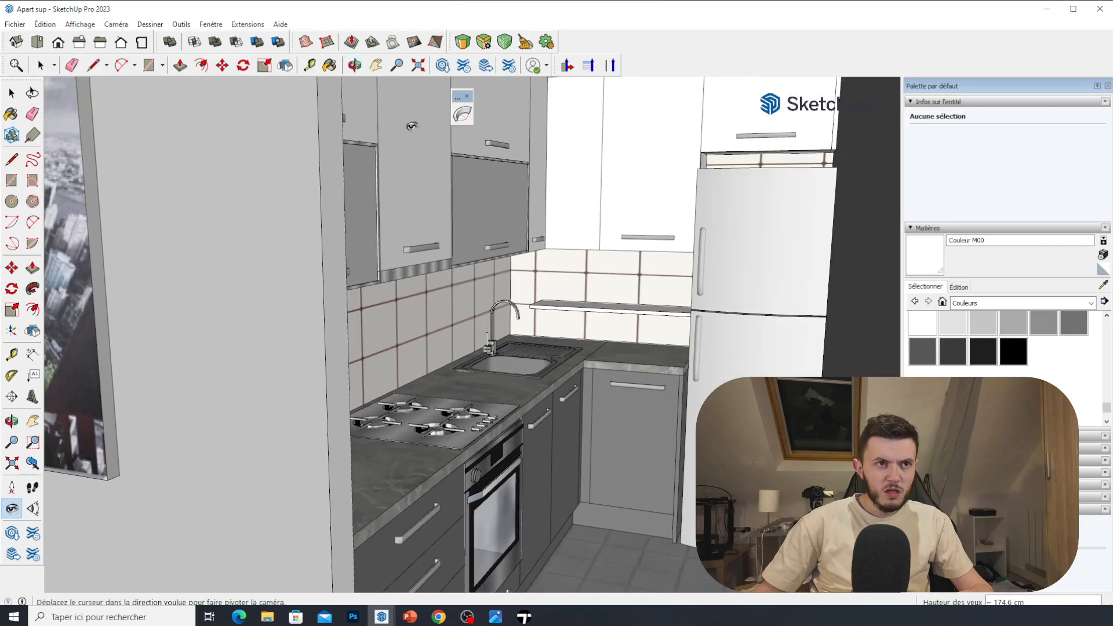
{"action": "middle_click_drag", "start_coordinate": [389, 240], "coordinate": [400, 265]}
Enter the reworked apartment and examine its hallway doors, WC opening and tiled bathroom wall from inside.
{"action": "scroll", "coordinate": [400, 265], "scroll_direction": "down", "scroll_amount": 2}
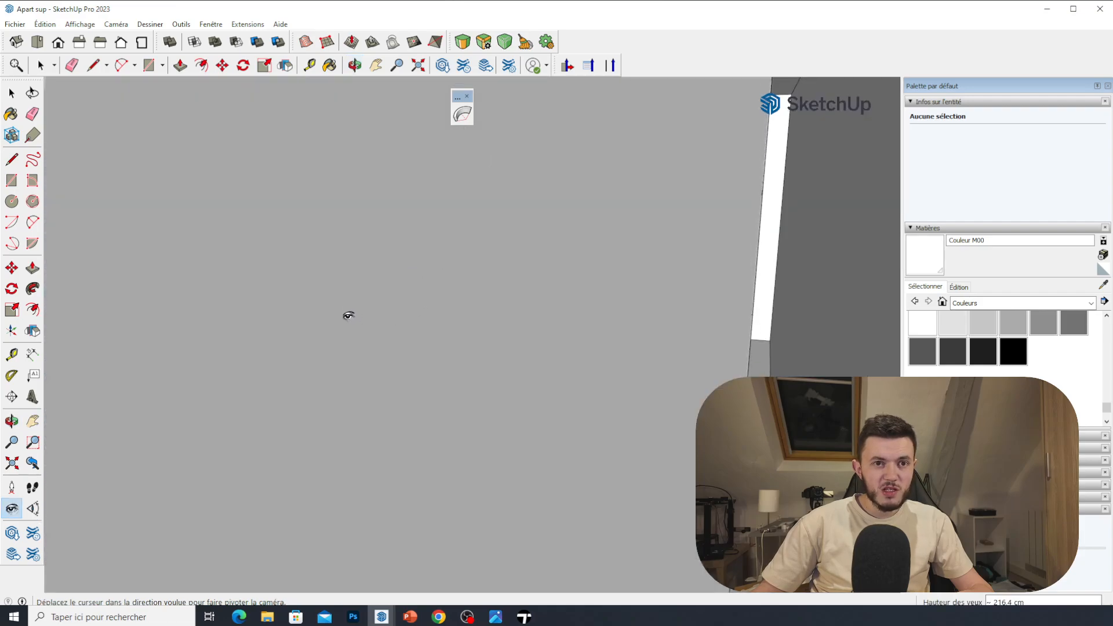
{"action": "scroll", "coordinate": [354, 319], "scroll_direction": "down", "scroll_amount": 3}
{"action": "middle_click_drag", "start_coordinate": [361, 323], "coordinate": [400, 382]}
{"action": "scroll", "coordinate": [238, 253], "scroll_direction": "down", "scroll_amount": 2}
{"action": "scroll", "coordinate": [238, 254], "scroll_direction": "down", "scroll_amount": 5}
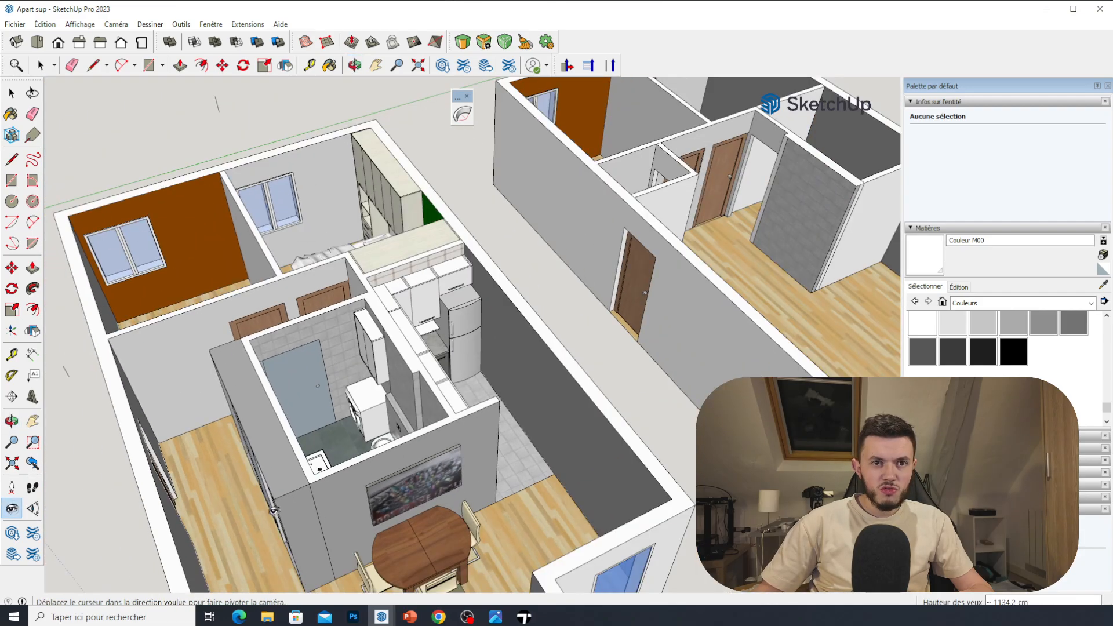
{"action": "scroll", "coordinate": [536, 325], "scroll_direction": "up", "scroll_amount": 8}
{"action": "scroll", "coordinate": [545, 343], "scroll_direction": "up", "scroll_amount": 3}
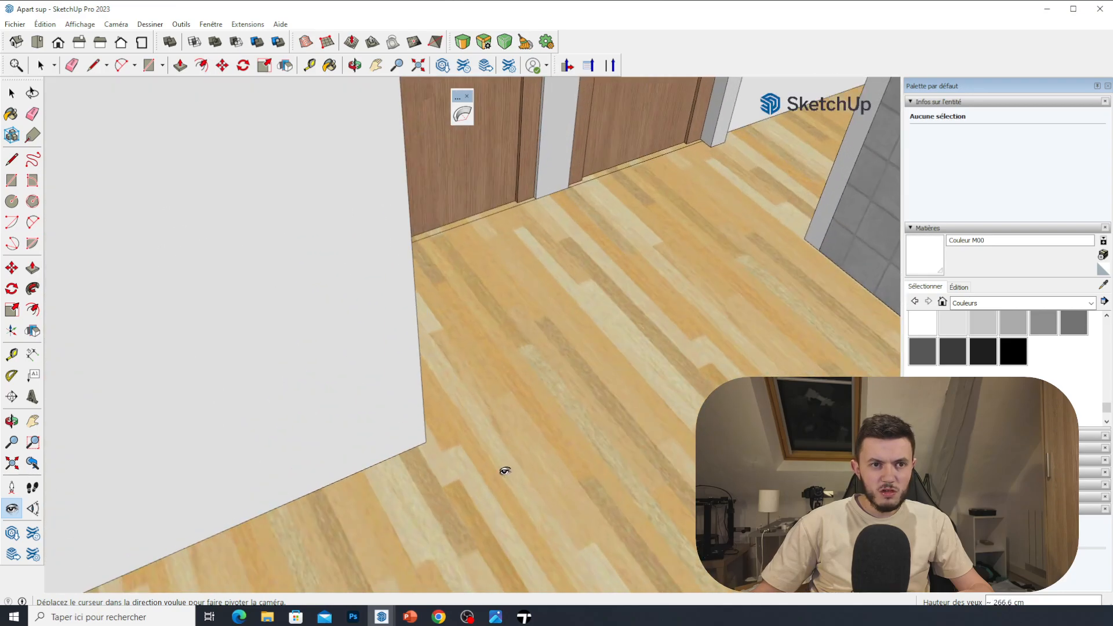
{"action": "scroll", "coordinate": [504, 464], "scroll_direction": "up", "scroll_amount": 1}
{"action": "left_click_drag", "start_coordinate": [450, 368], "coordinate": [1049, 255]}
{"action": "middle_click_drag", "start_coordinate": [593, 353], "coordinate": [594, 333]}
{"action": "scroll", "coordinate": [588, 340], "scroll_direction": "down", "scroll_amount": 5}
{"action": "scroll", "coordinate": [348, 367], "scroll_direction": "up", "scroll_amount": 4}
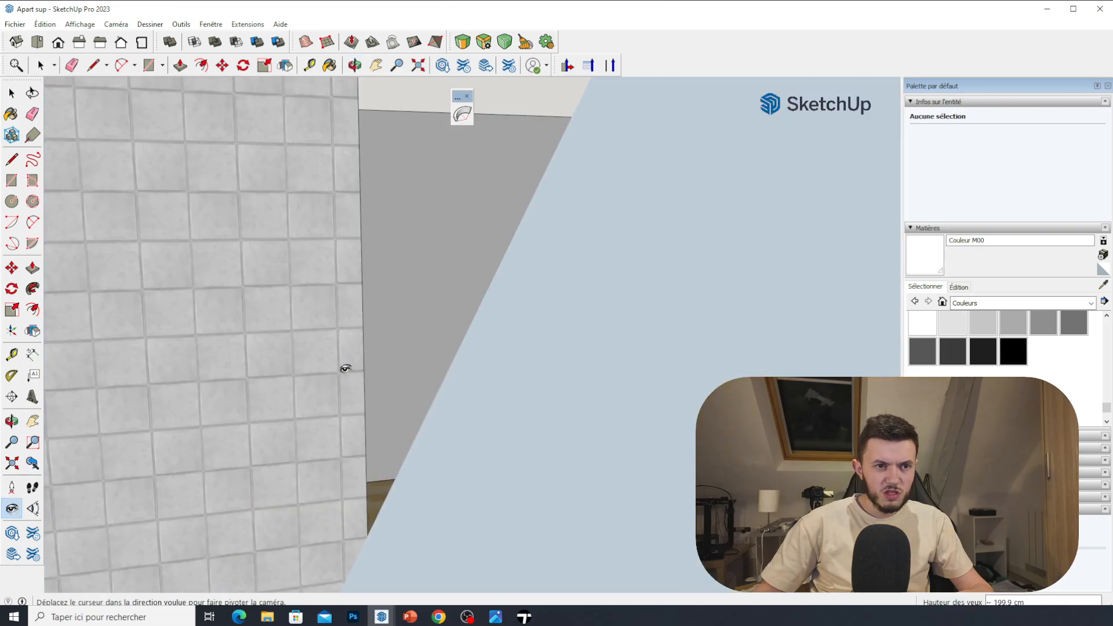
{"action": "scroll", "coordinate": [351, 373], "scroll_direction": "down", "scroll_amount": 2}
{"action": "left_click_drag", "start_coordinate": [353, 404], "coordinate": [196, 435]}
{"action": "middle_click_drag", "start_coordinate": [363, 454], "coordinate": [340, 435]}
{"action": "left_click_drag", "start_coordinate": [395, 309], "coordinate": [205, 362]}
{"action": "middle_click_drag", "start_coordinate": [363, 364], "coordinate": [293, 371]}
{"action": "left_click_drag", "start_coordinate": [418, 338], "coordinate": [299, 348]}
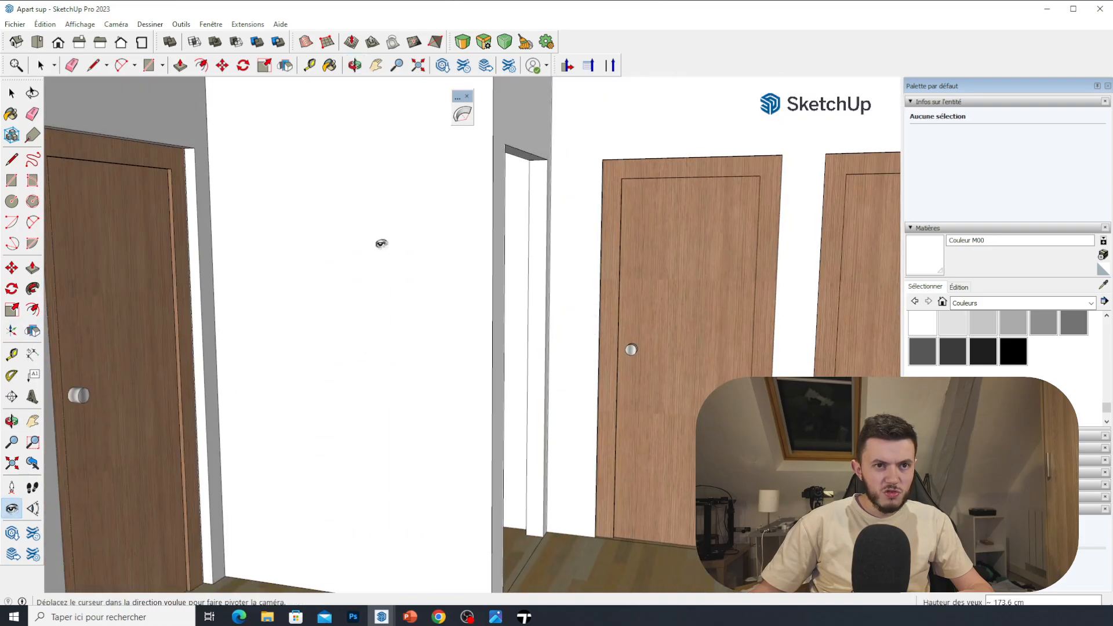
{"action": "scroll", "coordinate": [343, 303], "scroll_direction": "up", "scroll_amount": 4}
{"action": "middle_click_drag", "start_coordinate": [278, 349], "coordinate": [1012, 307]}
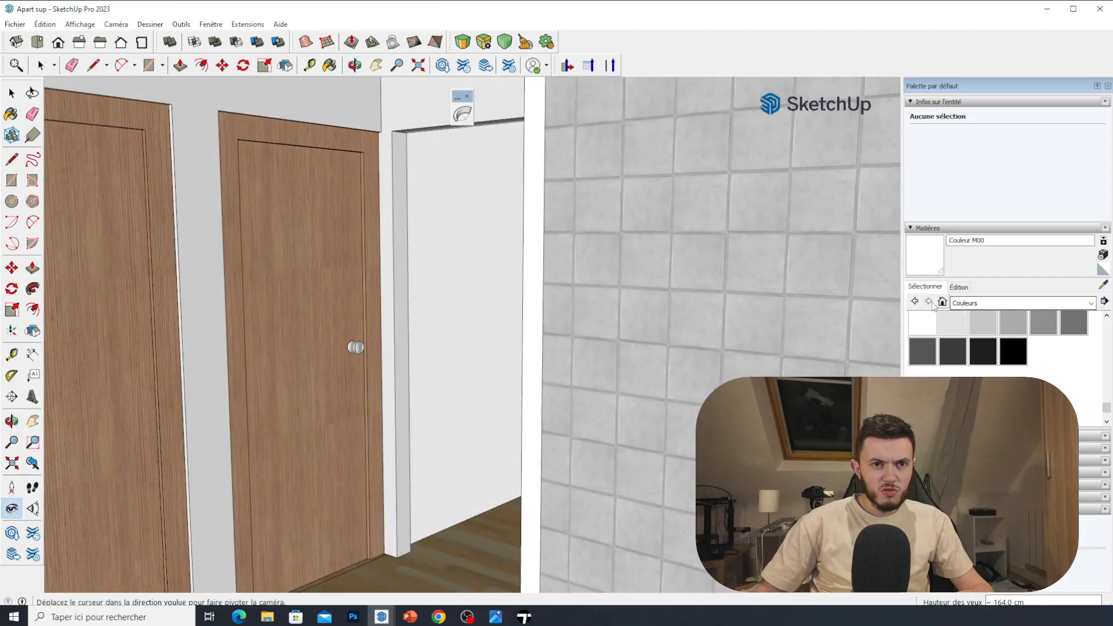
Look around the reworked living area from inside, from the bathroom wall and bay windows across the open floor.
{"action": "middle_click_drag", "start_coordinate": [673, 314], "coordinate": [576, 328]}
{"action": "left_click_drag", "start_coordinate": [576, 328], "coordinate": [1112, 441]}
{"action": "middle_click_drag", "start_coordinate": [811, 429], "coordinate": [805, 405]}
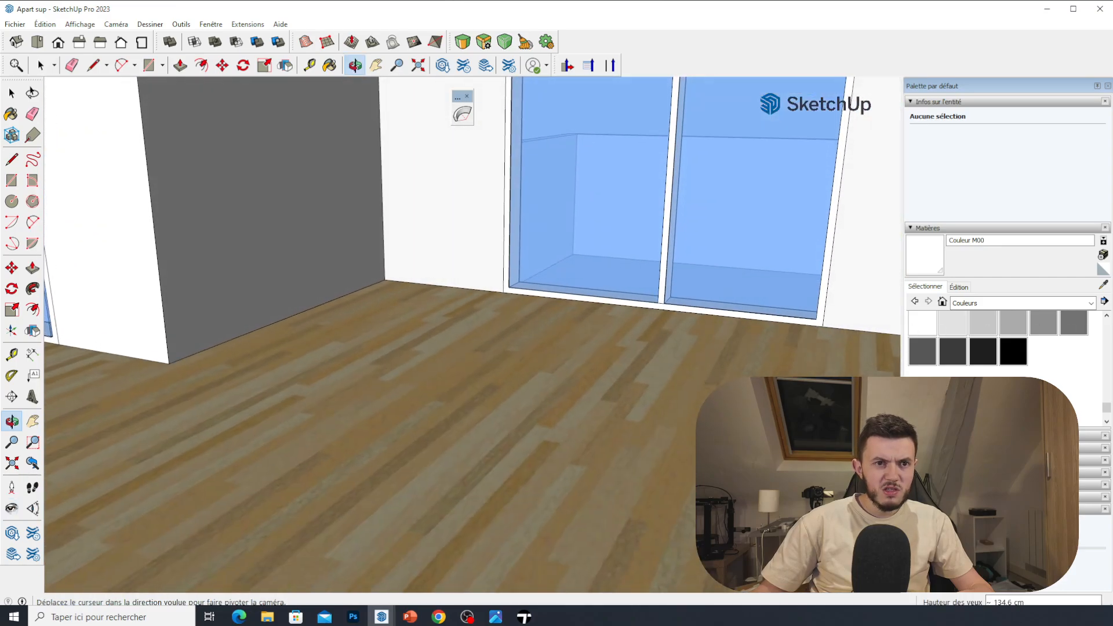
{"action": "scroll", "coordinate": [659, 371], "scroll_direction": "down", "scroll_amount": 3}
{"action": "left_click_drag", "start_coordinate": [626, 333], "coordinate": [356, 296]}
{"action": "left_click_drag", "start_coordinate": [331, 226], "coordinate": [3, 225]}
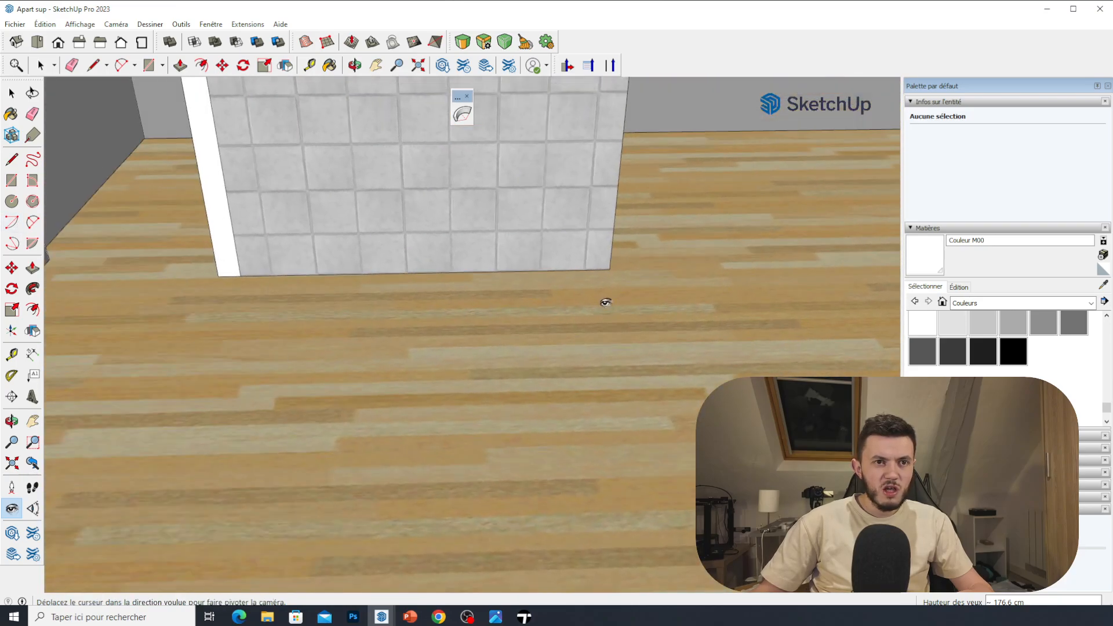
Finish looking around the reworked living area near the tiled wall and pull back to an overview of the apartment.
{"action": "left_click_drag", "start_coordinate": [605, 302], "coordinate": [841, 344]}
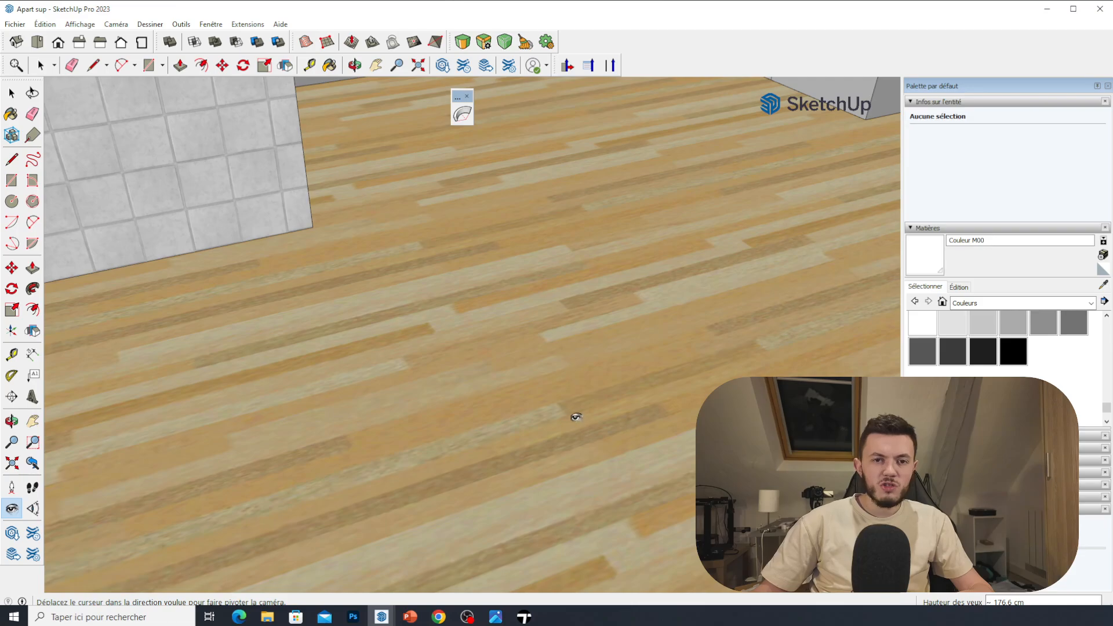
{"action": "left_click_drag", "start_coordinate": [573, 412], "coordinate": [883, 301]}
{"action": "middle_click_drag", "start_coordinate": [778, 278], "coordinate": [782, 308]}
{"action": "middle_click_drag", "start_coordinate": [688, 299], "coordinate": [502, 436]}
{"action": "scroll", "coordinate": [522, 422], "scroll_direction": "down", "scroll_amount": 8}
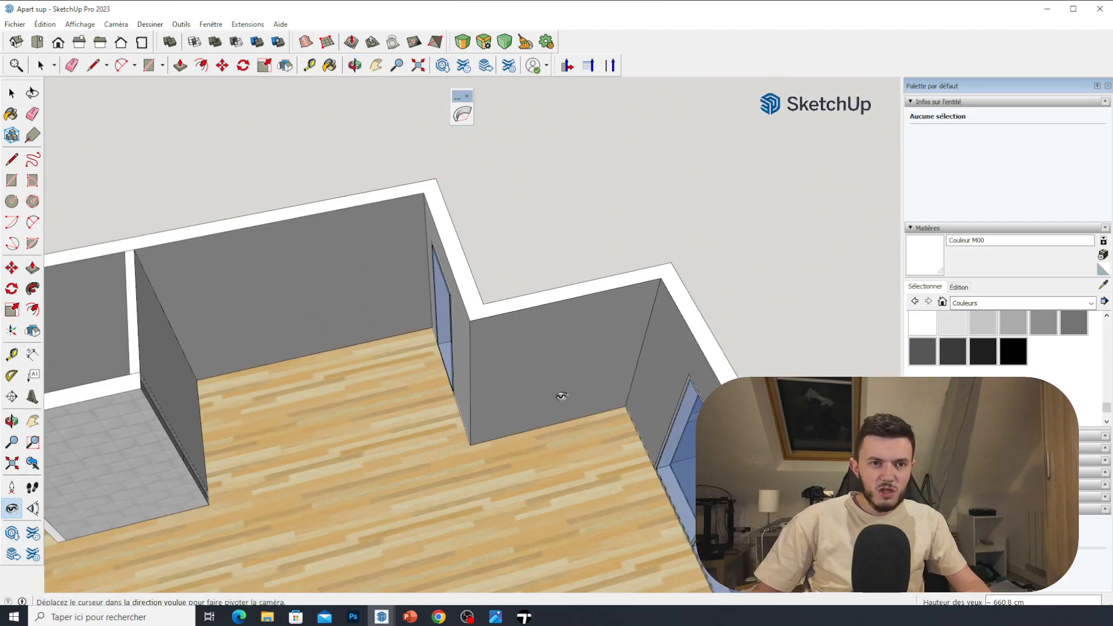
{"action": "left_click", "coordinate": [11, 93]}
{"action": "scroll", "coordinate": [582, 317], "scroll_direction": "down", "scroll_amount": 4}
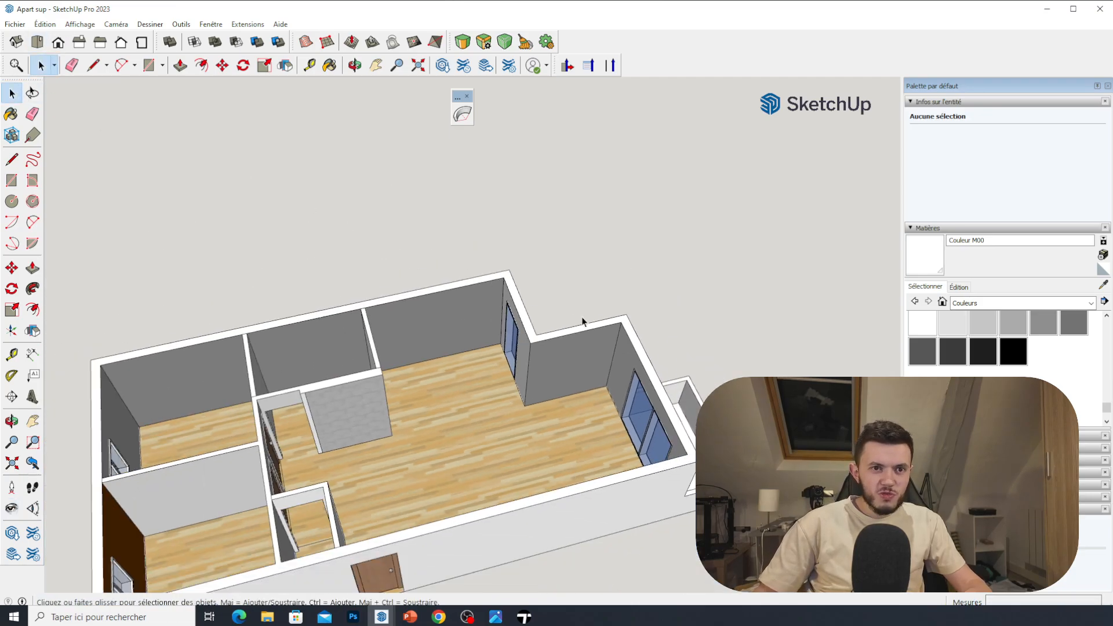
Examine the reworked hallway from above, including the WC opening, bedroom doors, entrance door and tiled bathroom wall.
{"action": "middle_click_drag", "start_coordinate": [616, 328], "coordinate": [603, 391]}
{"action": "scroll", "coordinate": [530, 421], "scroll_direction": "down", "scroll_amount": 3}
{"action": "scroll", "coordinate": [549, 411], "scroll_direction": "up", "scroll_amount": 10}
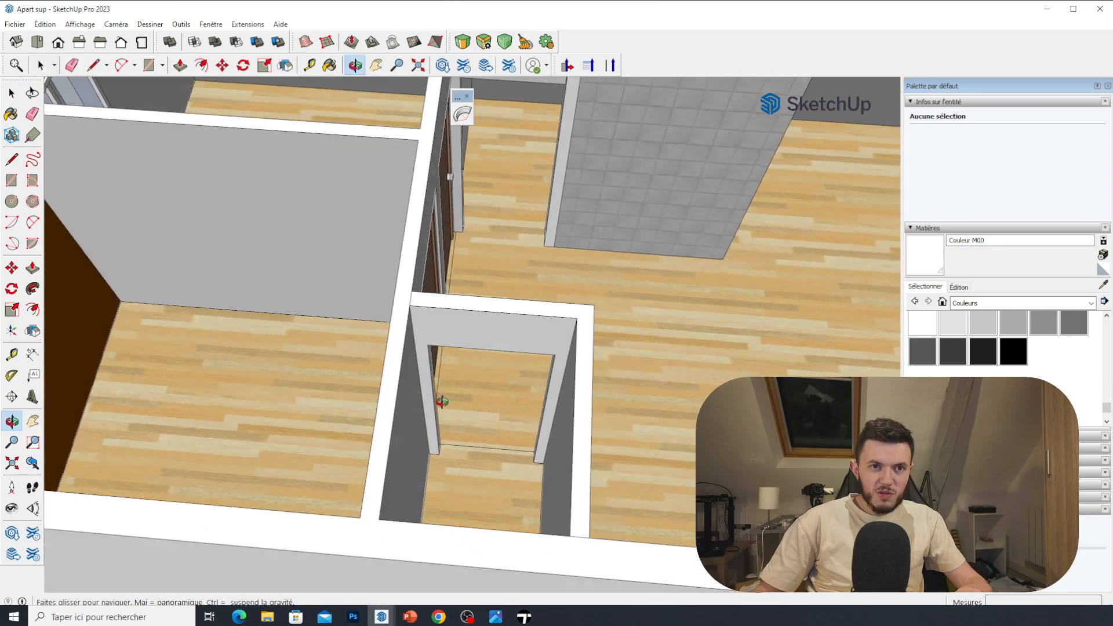
{"action": "mouse_move", "coordinate": [441, 401]}
{"action": "middle_mouse_down"}
{"action": "mouse_move", "coordinate": [462, 390]}
{"action": "mouse_move", "coordinate": [301, 371]}
{"action": "middle_mouse_up"}
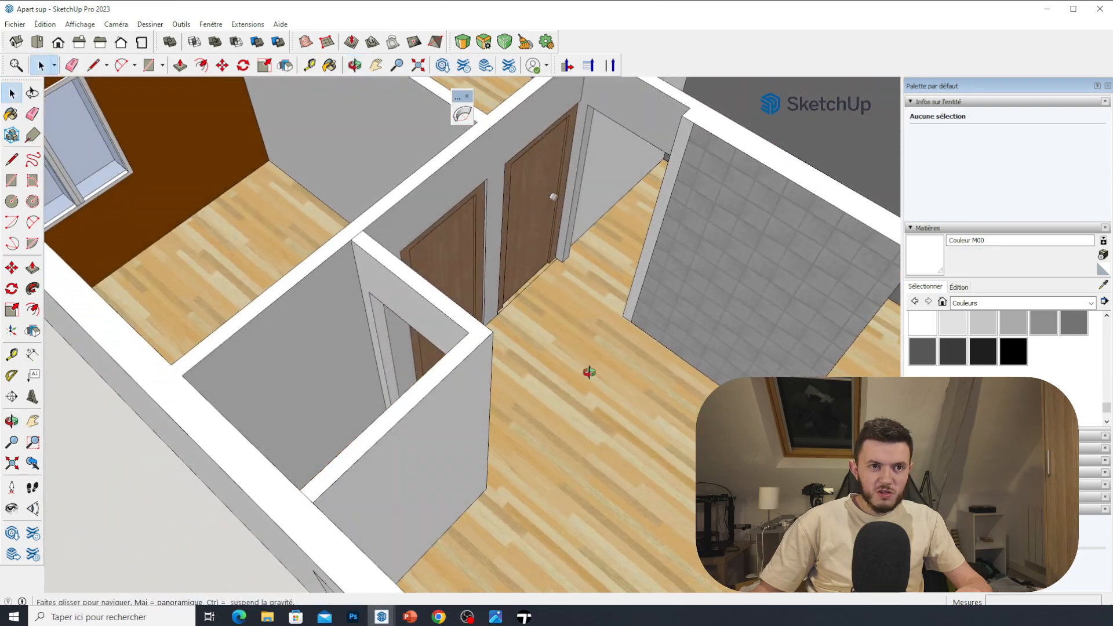
{"action": "mouse_move", "coordinate": [589, 370]}
{"action": "middle_mouse_down"}
{"action": "mouse_move", "coordinate": [347, 354]}
{"action": "mouse_move", "coordinate": [356, 404]}
{"action": "middle_mouse_up"}
{"action": "scroll", "coordinate": [378, 355], "scroll_direction": "down", "scroll_amount": 3}
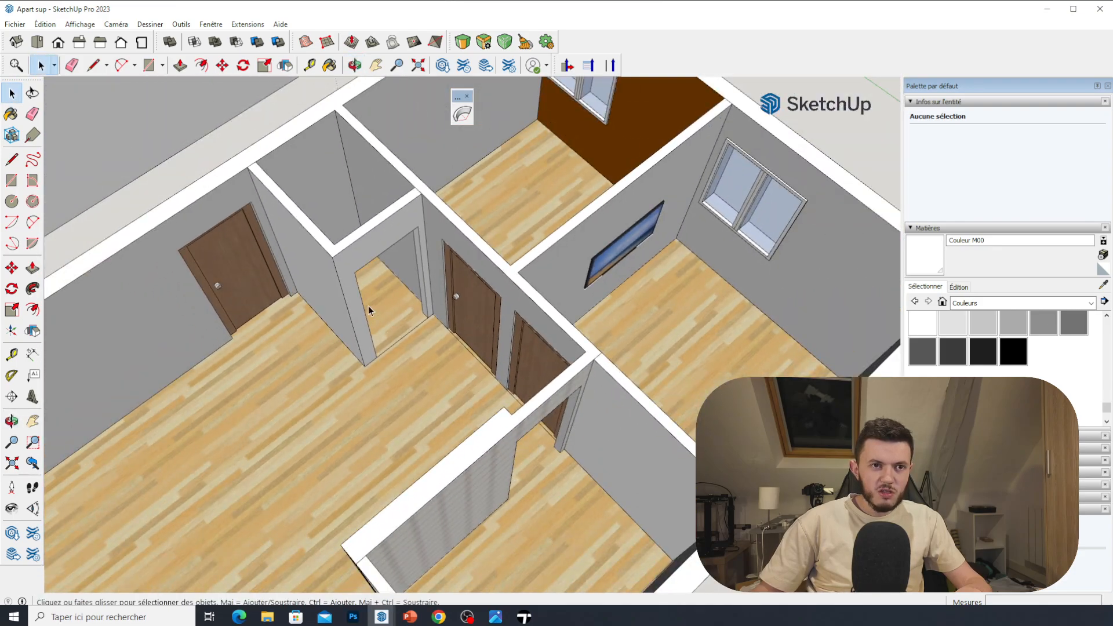
{"action": "scroll", "coordinate": [367, 305], "scroll_direction": "up", "scroll_amount": 8}
{"action": "scroll", "coordinate": [491, 360], "scroll_direction": "down", "scroll_amount": 5}
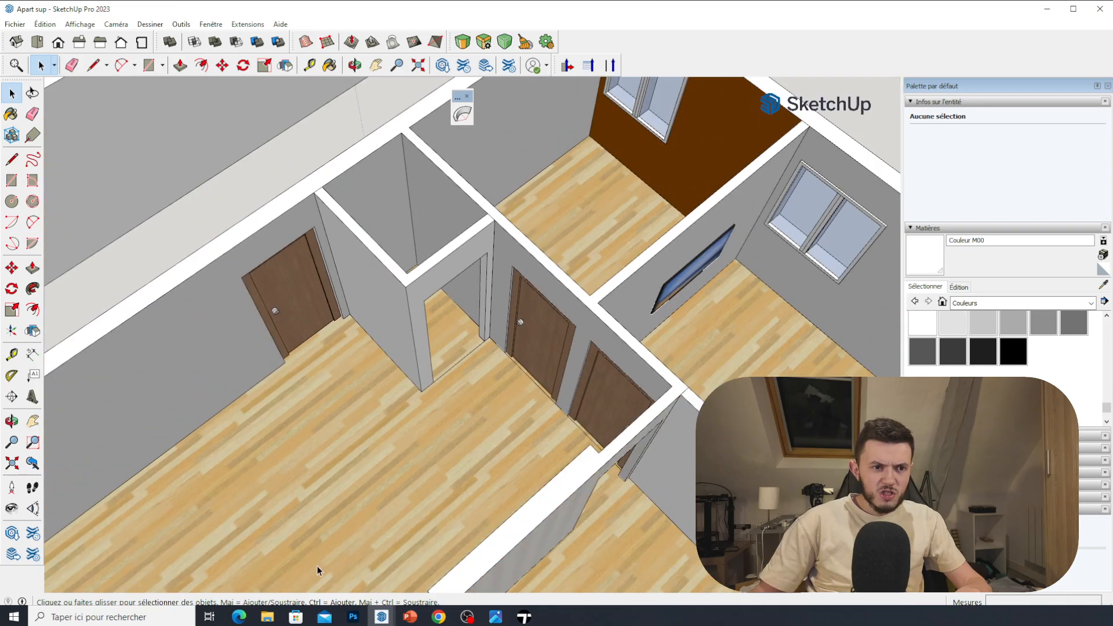
Switch to File Explorer and open the living room render Image1_000 from the Exemple folder.
{"action": "mouse_move", "coordinate": [265, 623]}
{"action": "mouse_move", "coordinate": [283, 580]}
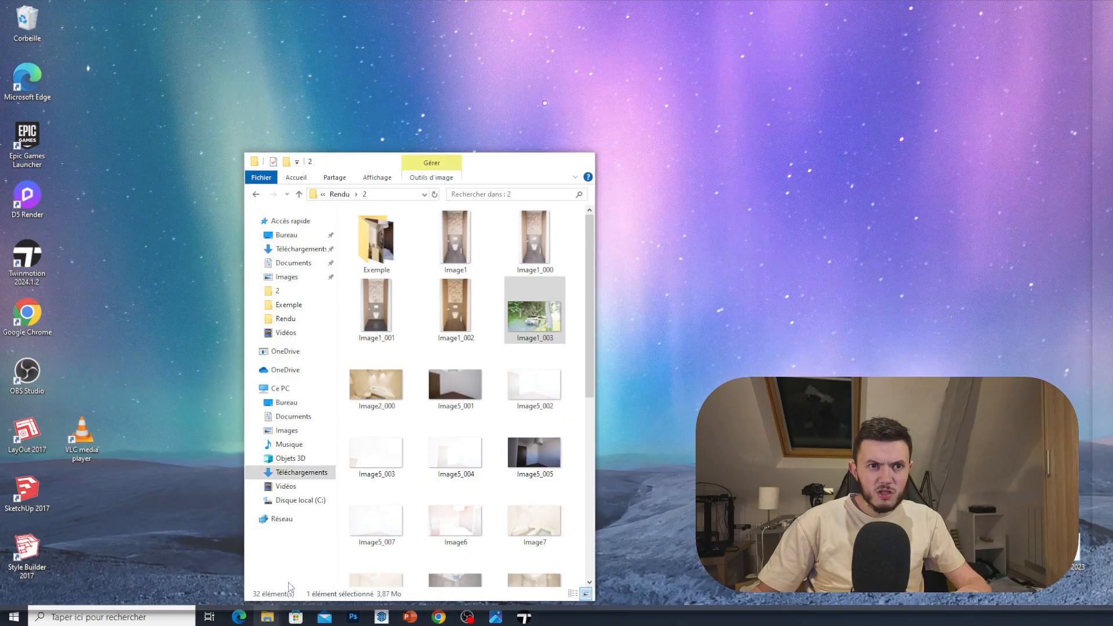
{"action": "left_click", "coordinate": [284, 584]}
{"action": "double_click", "coordinate": [377, 241]}
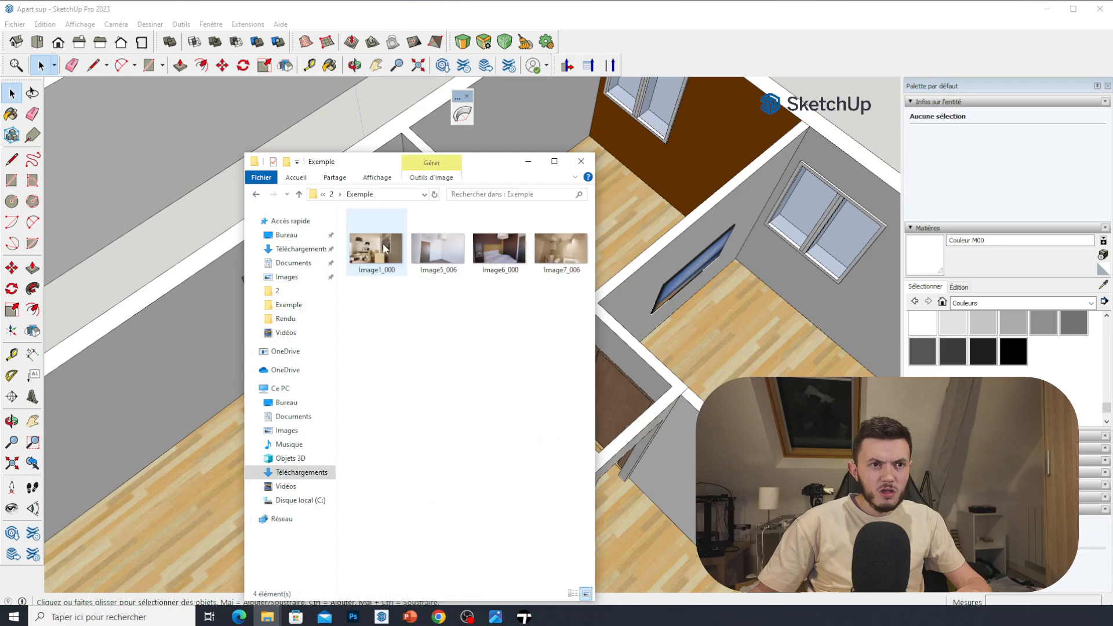
{"action": "double_click", "coordinate": [381, 253]}
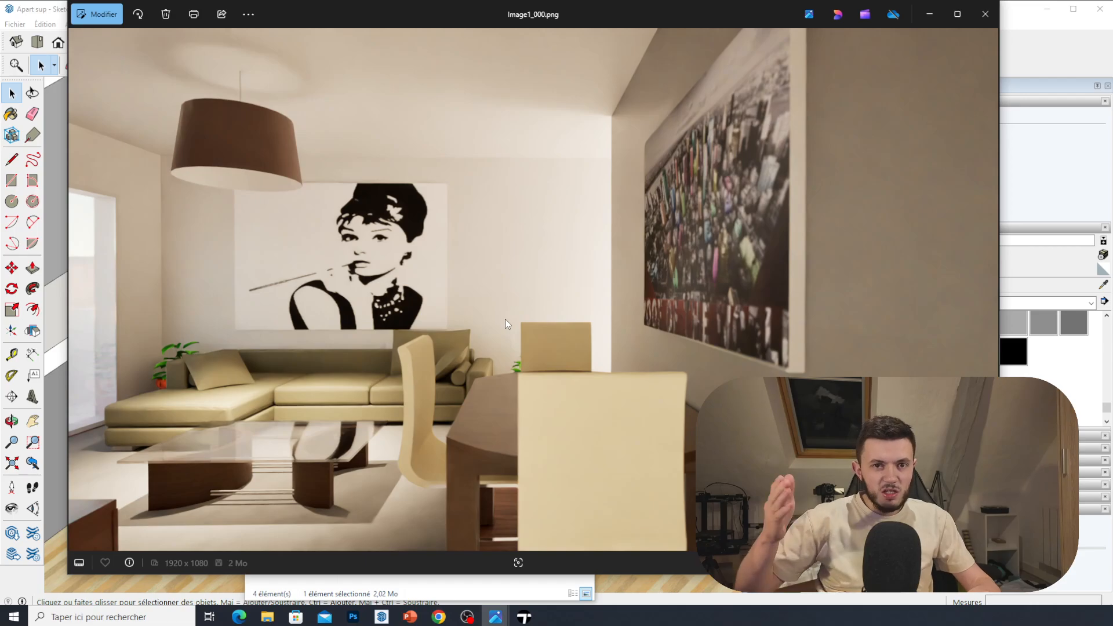
View the example renders Image5_006, Image6_000 and Image7_006, and return to the SketchUp model.
{"action": "key", "text": "Right"}
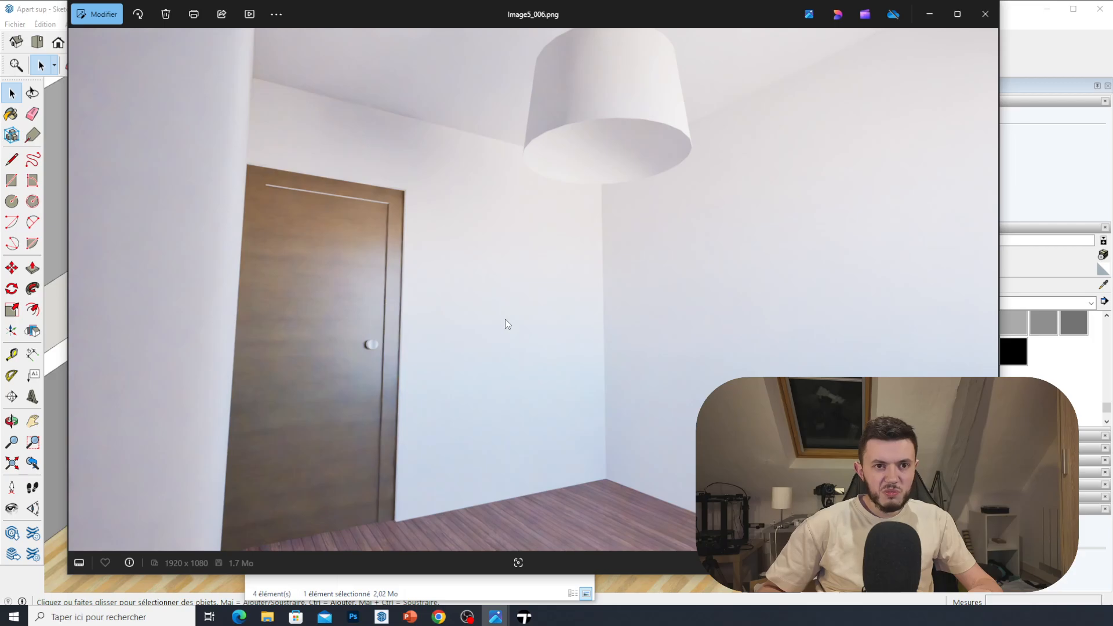
{"action": "key", "text": "Right"}
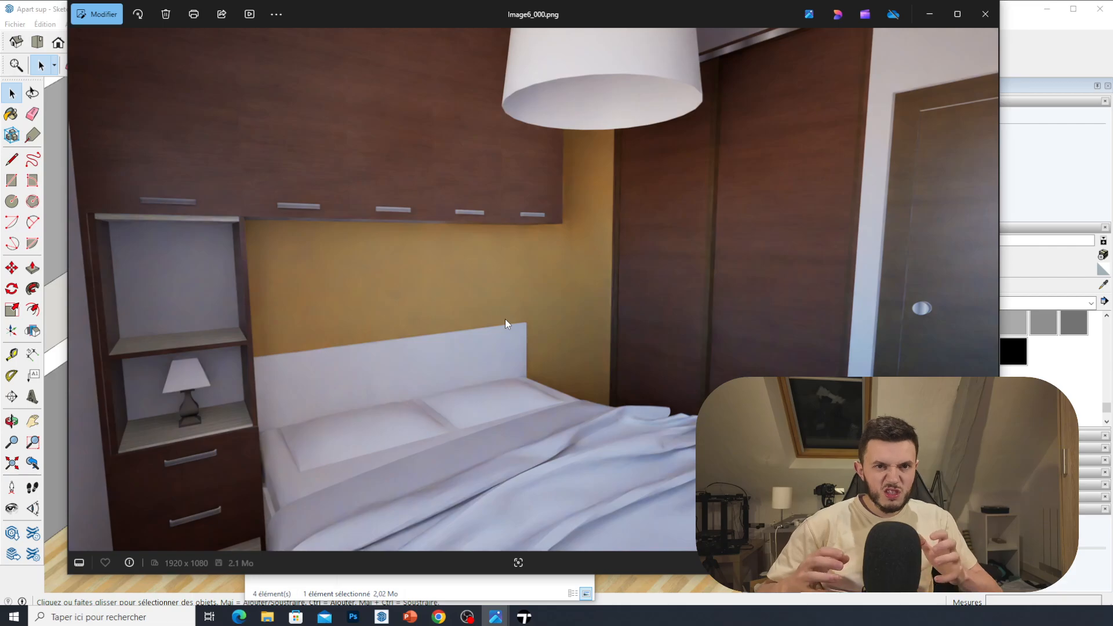
{"action": "key", "text": "Right"}
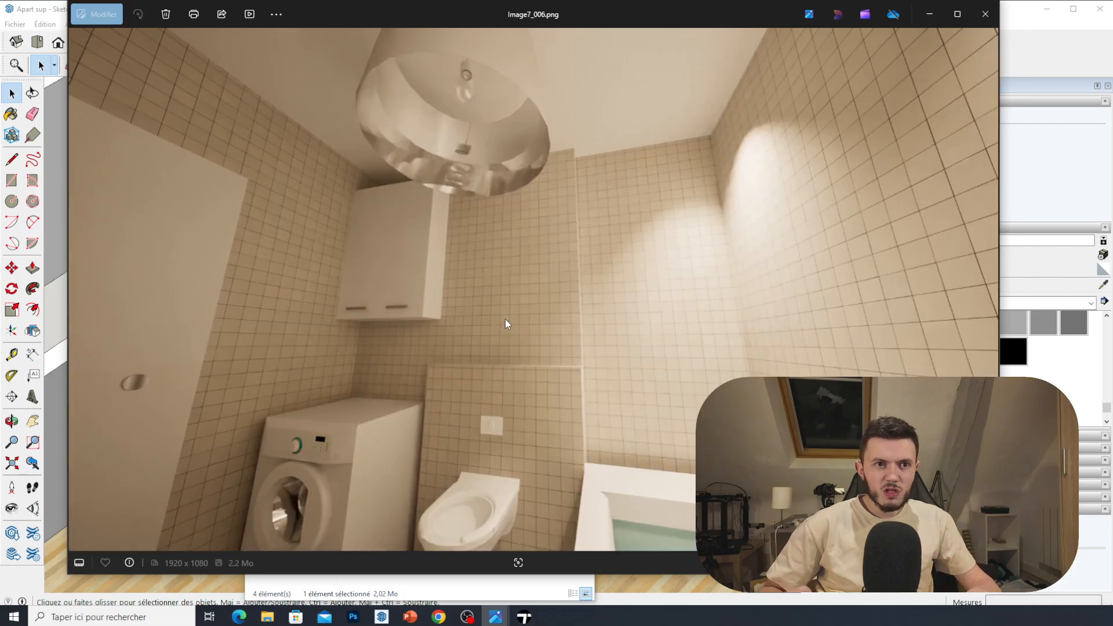
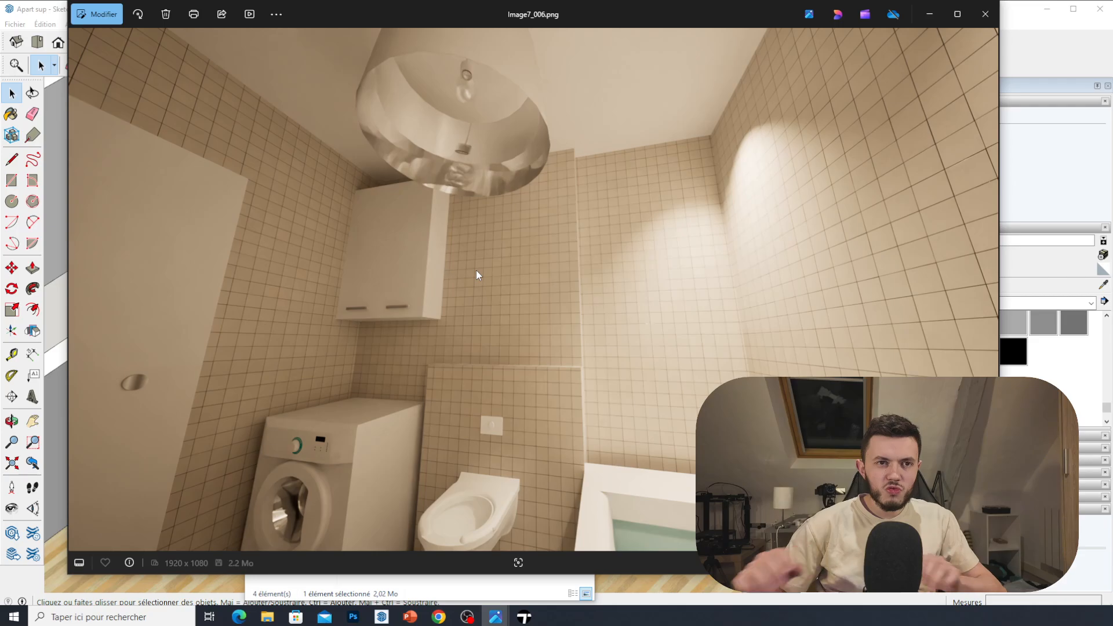
{"action": "left_click", "coordinate": [983, 15]}
{"action": "left_click", "coordinate": [584, 161]}
Draw a 100 cm line across the WC floor, parallel to the back wall and 15 cm in front of it.
{"action": "scroll", "coordinate": [542, 253], "scroll_direction": "down", "scroll_amount": 3}
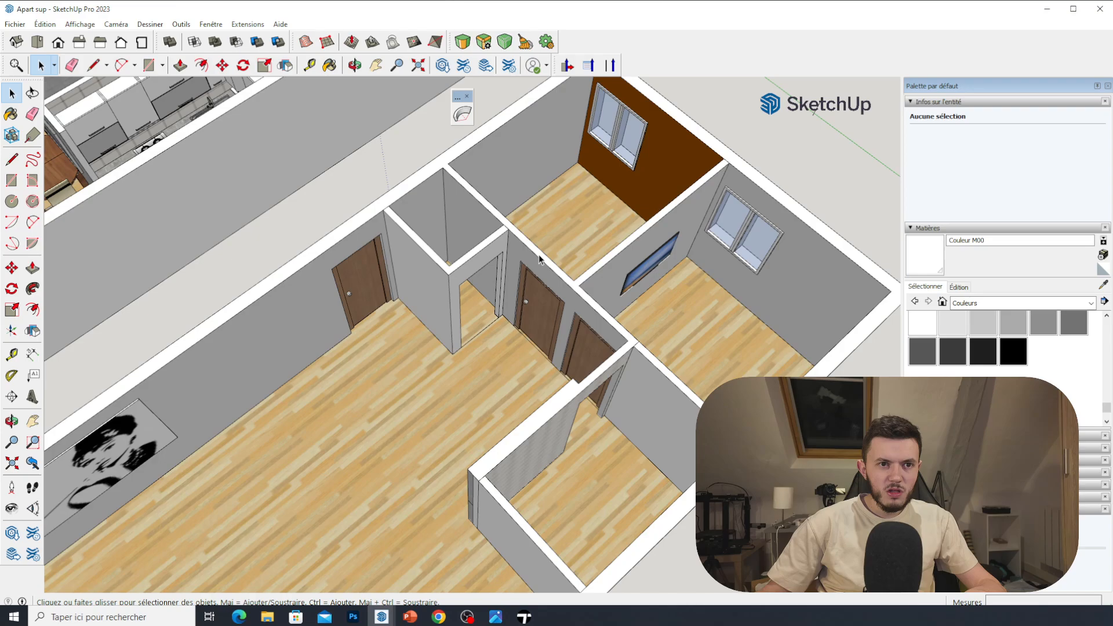
{"action": "scroll", "coordinate": [447, 277], "scroll_direction": "up", "scroll_amount": 3}
{"action": "scroll", "coordinate": [532, 468], "scroll_direction": "down", "scroll_amount": 2}
{"action": "scroll", "coordinate": [533, 472], "scroll_direction": "down", "scroll_amount": 1}
{"action": "scroll", "coordinate": [450, 318], "scroll_direction": "up", "scroll_amount": 5}
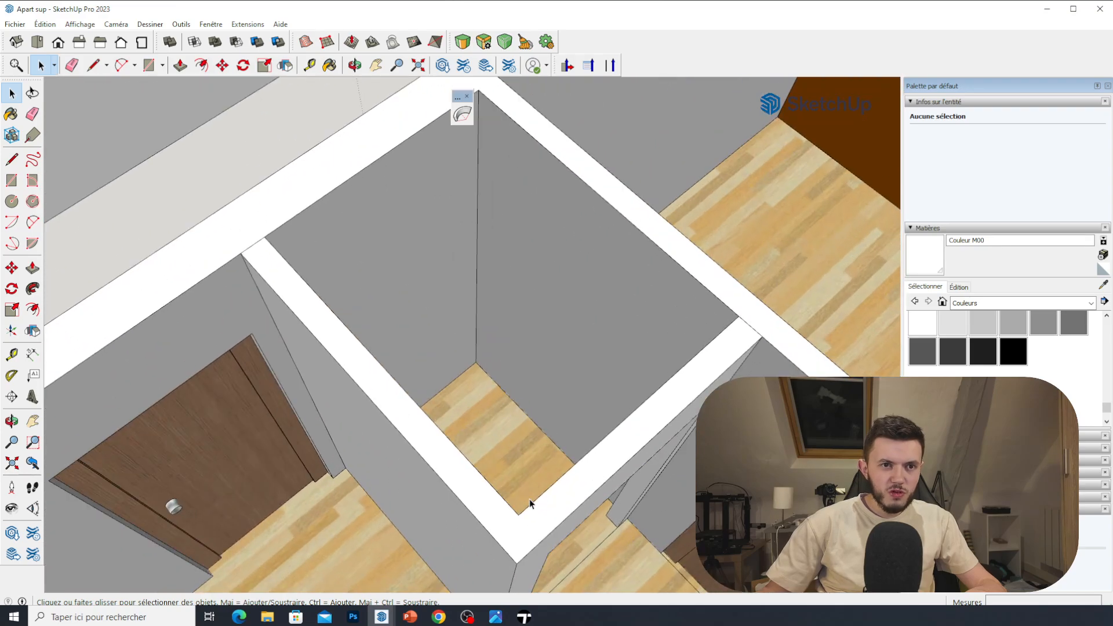
{"action": "scroll", "coordinate": [529, 503], "scroll_direction": "up", "scroll_amount": 3}
{"action": "mouse_move", "coordinate": [529, 503]}
{"action": "middle_mouse_down"}
{"action": "mouse_move", "coordinate": [435, 391]}
{"action": "mouse_move", "coordinate": [395, 382]}
{"action": "middle_mouse_up"}
{"action": "scroll", "coordinate": [232, 348], "scroll_direction": "down", "scroll_amount": 2}
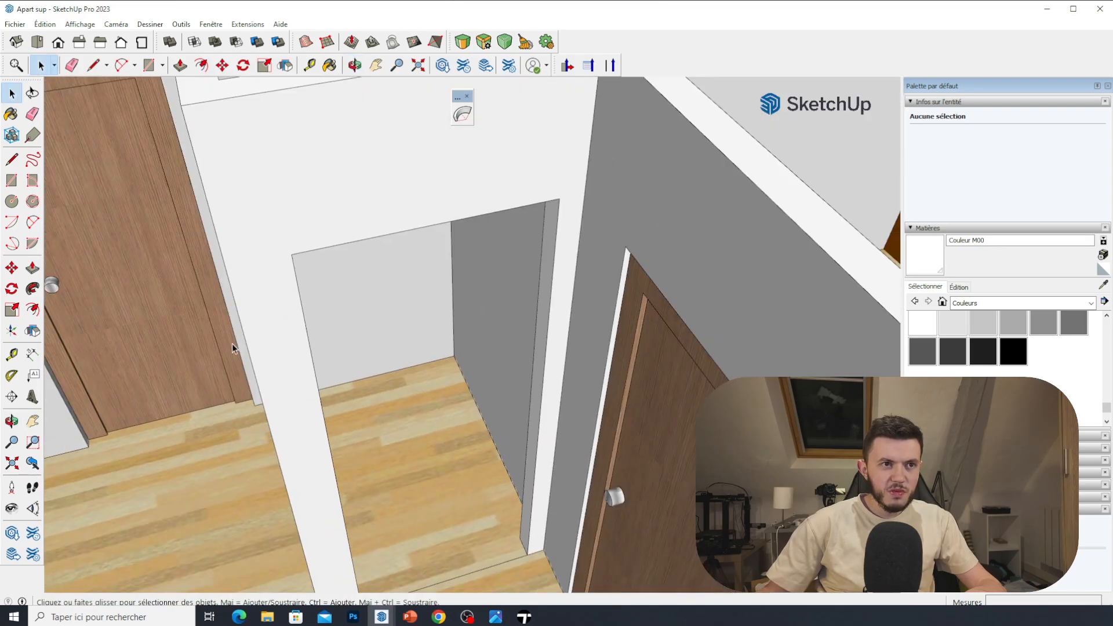
{"action": "left_click", "coordinate": [94, 66]}
{"action": "middle_click_drag", "start_coordinate": [356, 298], "coordinate": [319, 300]}
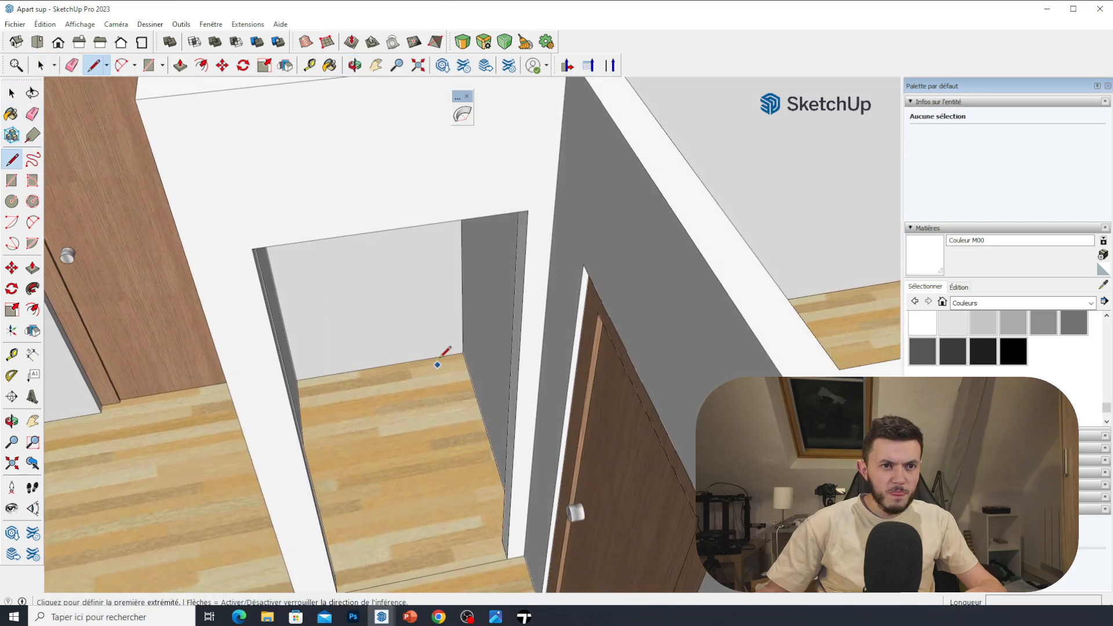
{"action": "left_click", "coordinate": [462, 352]}
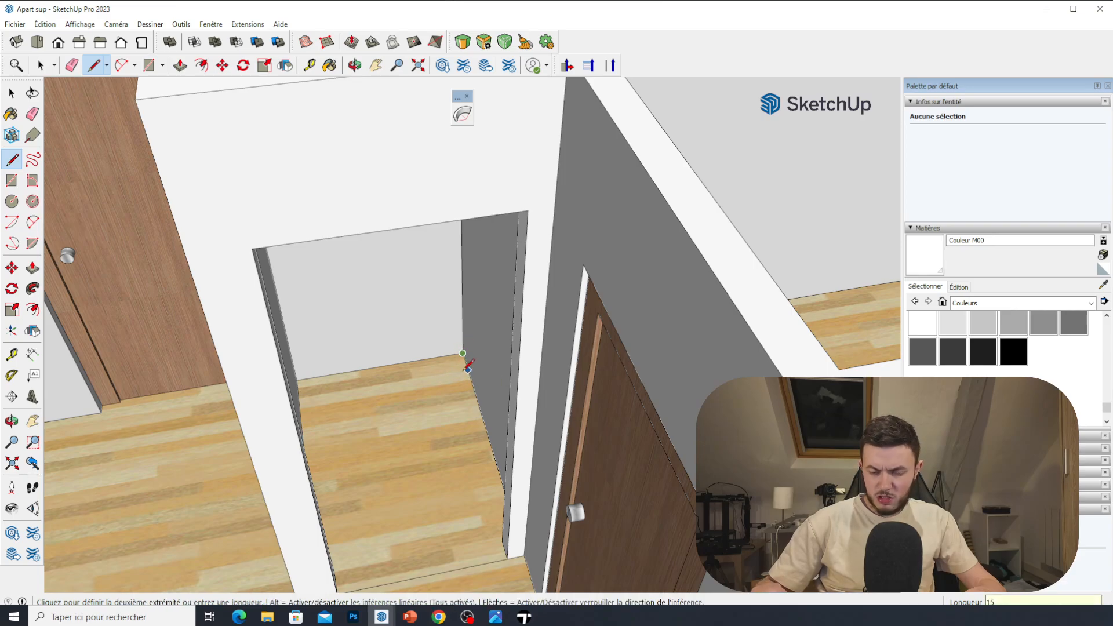
{"action": "key", "text": "Escape"}
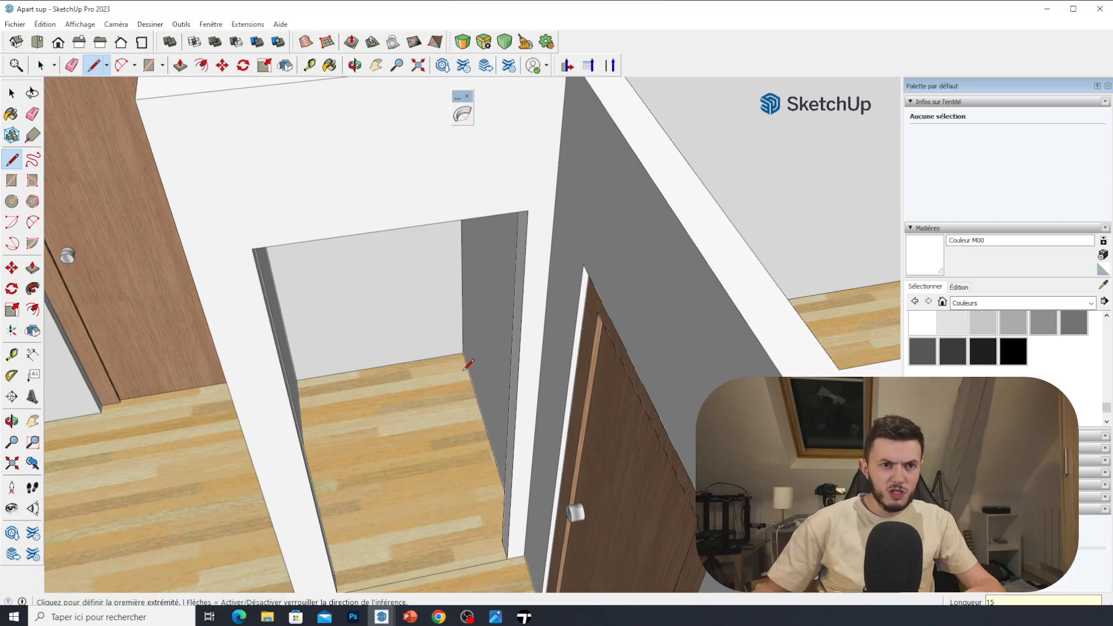
{"action": "left_click", "coordinate": [298, 399]}
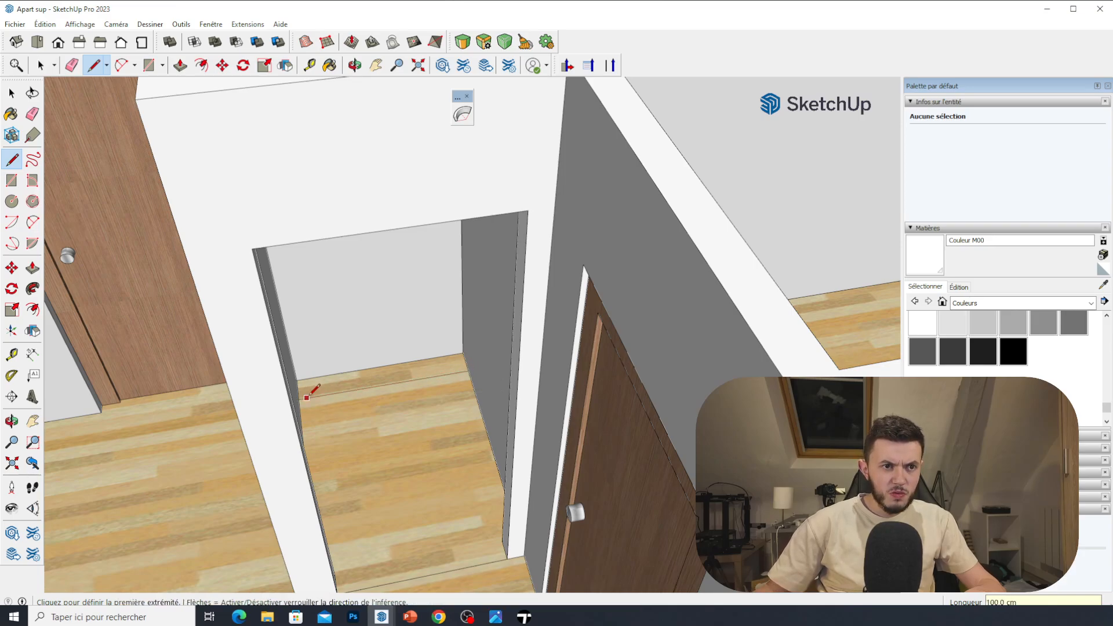
{"action": "middle_click_drag", "start_coordinate": [307, 394], "coordinate": [215, 121]}
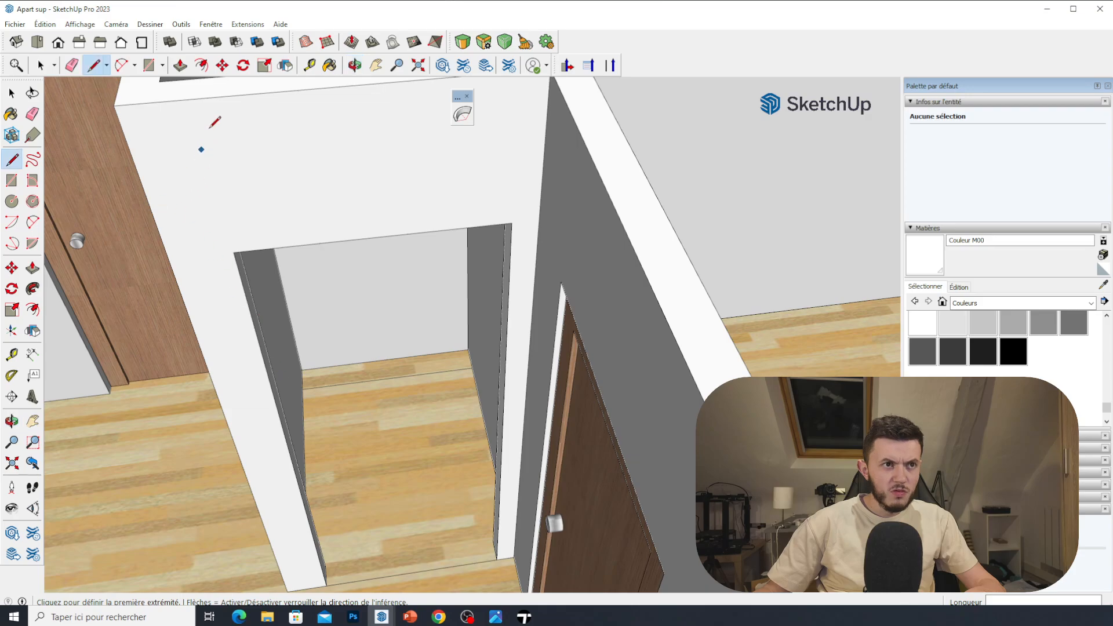
Try to raise the 15 cm floor strip along the WC's back wall by 110 cm with Push/Pull.
{"action": "left_click", "coordinate": [180, 64]}
{"action": "left_click", "coordinate": [382, 368]}
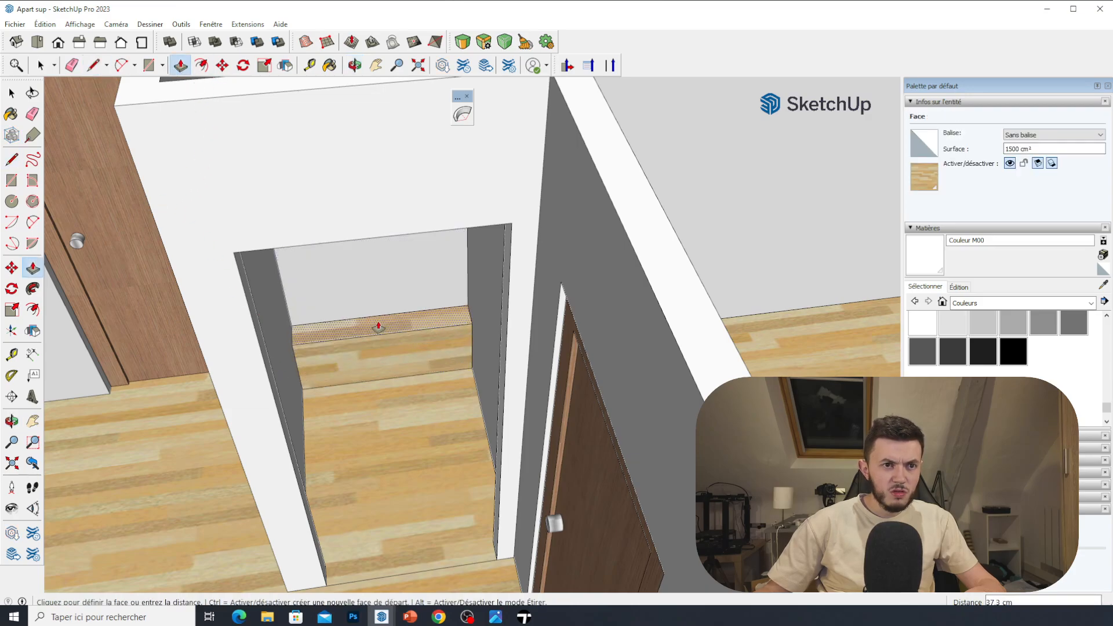
{"action": "key", "text": "Return"}
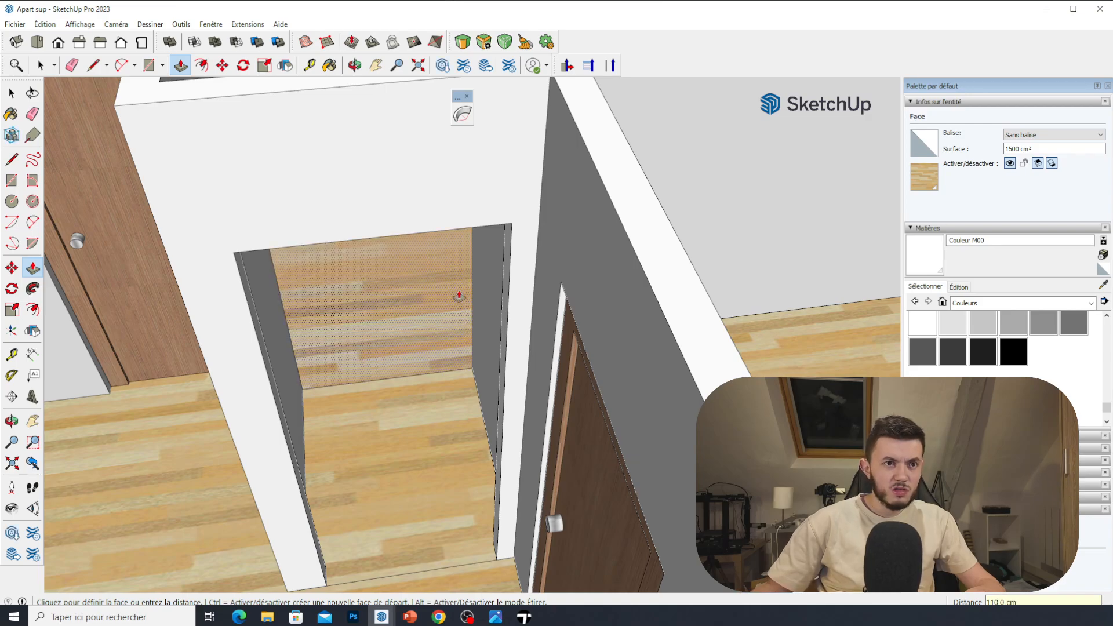
{"action": "middle_click_drag", "start_coordinate": [454, 294], "coordinate": [360, 281]}
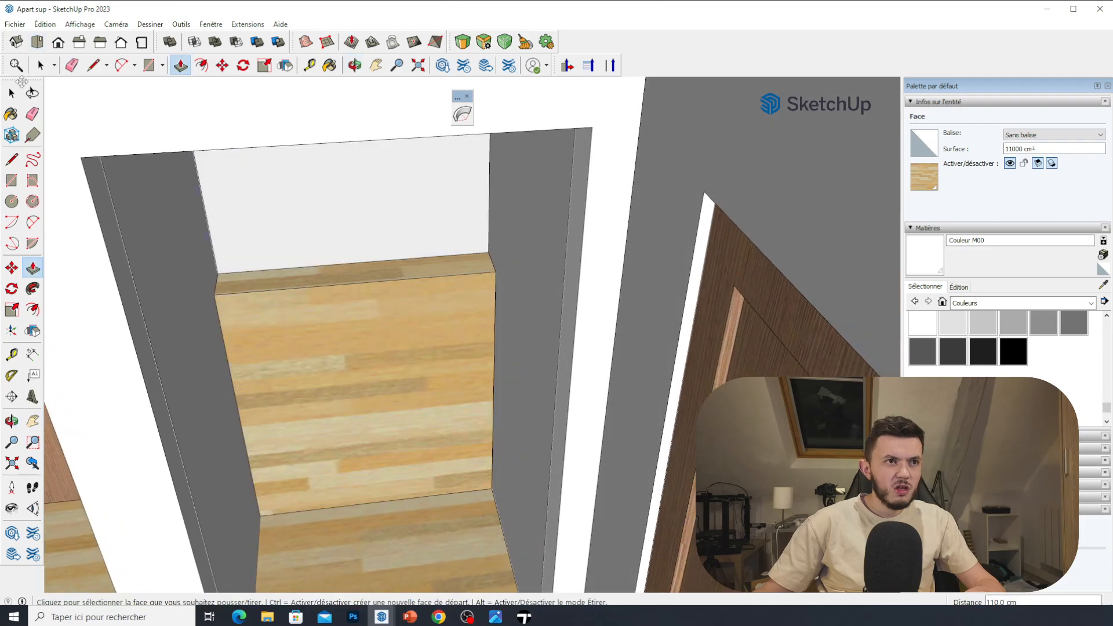
{"action": "key", "text": "space"}
{"action": "middle_click_drag", "start_coordinate": [282, 344], "coordinate": [295, 356]}
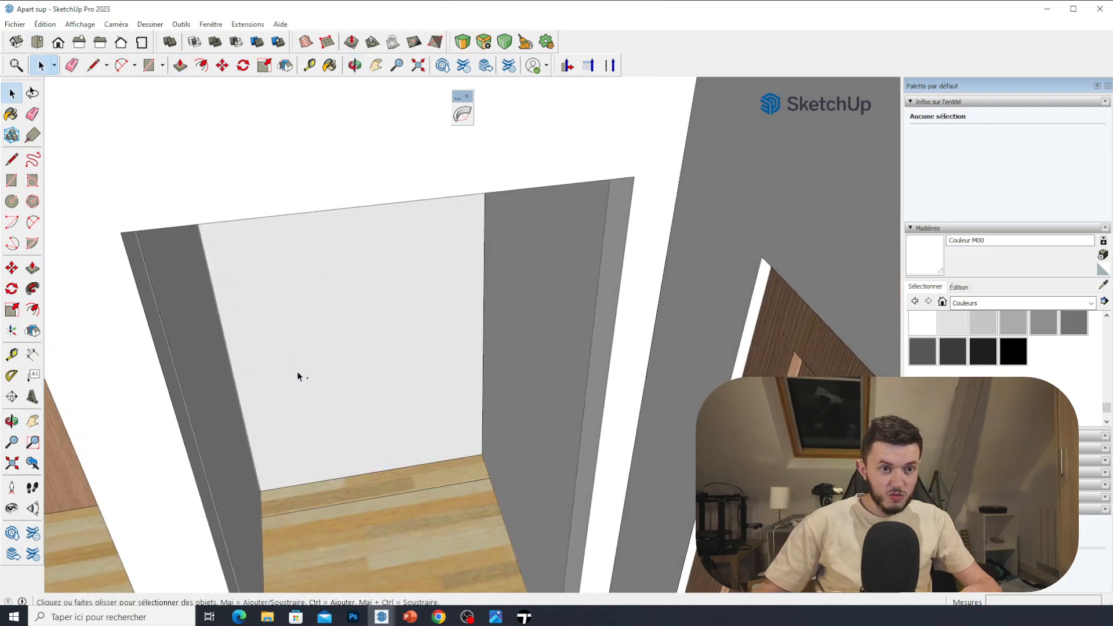
{"action": "scroll", "coordinate": [496, 238], "scroll_direction": "up", "scroll_amount": 4}
Convert the whole reworked apartment, including its balcony, into a component named Murs+sol.
{"action": "scroll", "coordinate": [496, 234], "scroll_direction": "down", "scroll_amount": 10}
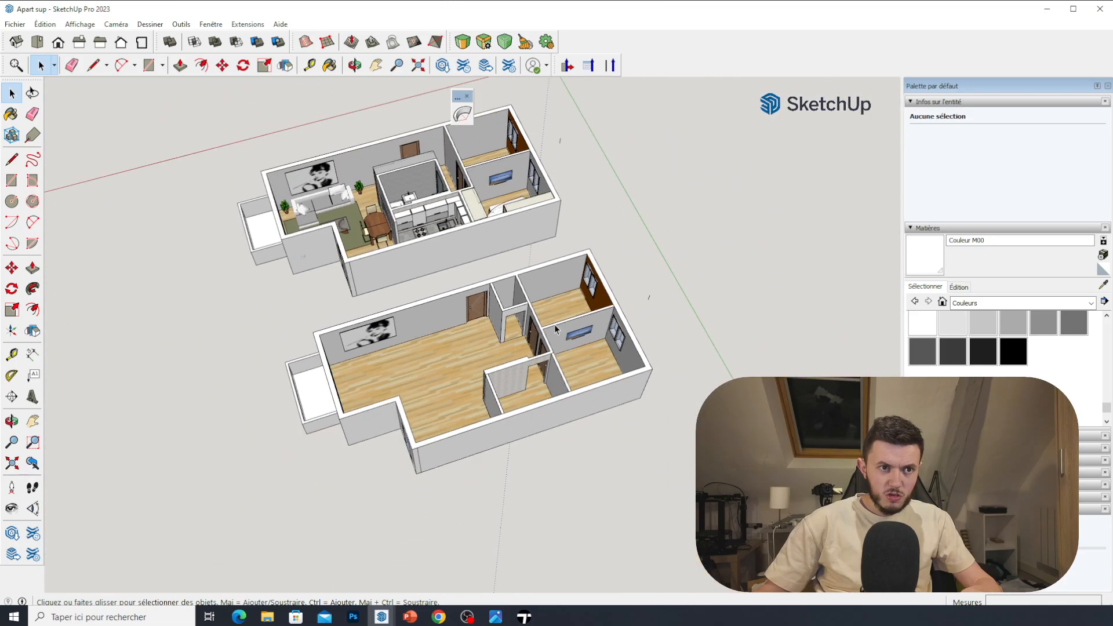
{"action": "middle_click_drag", "start_coordinate": [554, 324], "coordinate": [498, 439]}
{"action": "scroll", "coordinate": [499, 439], "scroll_direction": "down", "scroll_amount": 3}
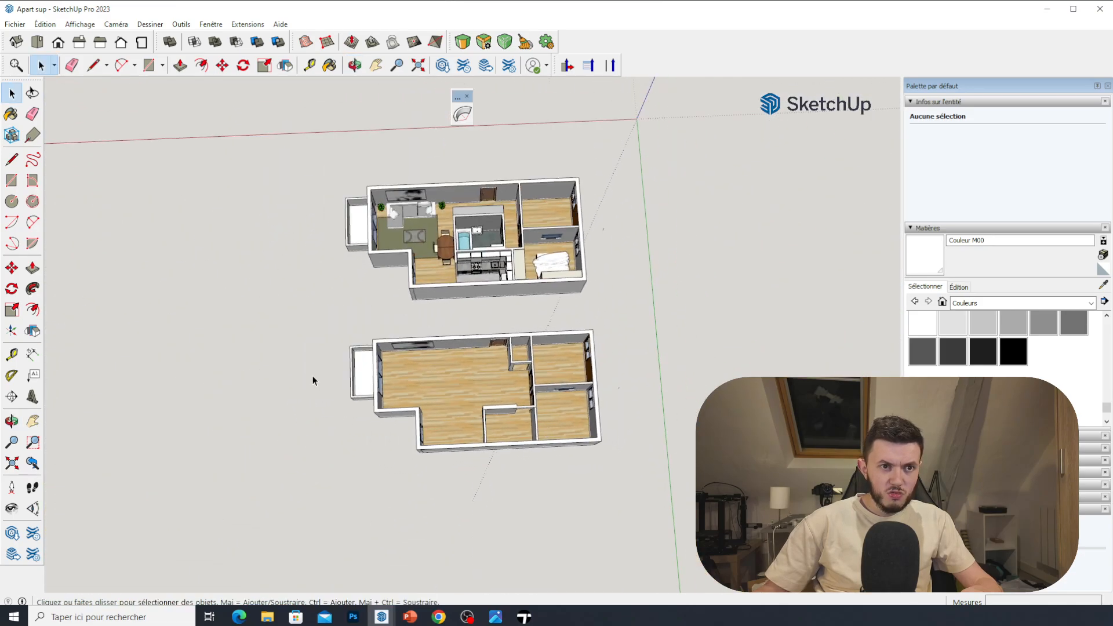
{"action": "left_click_drag", "start_coordinate": [291, 314], "coordinate": [633, 514]}
{"action": "right_click", "coordinate": [524, 403]}
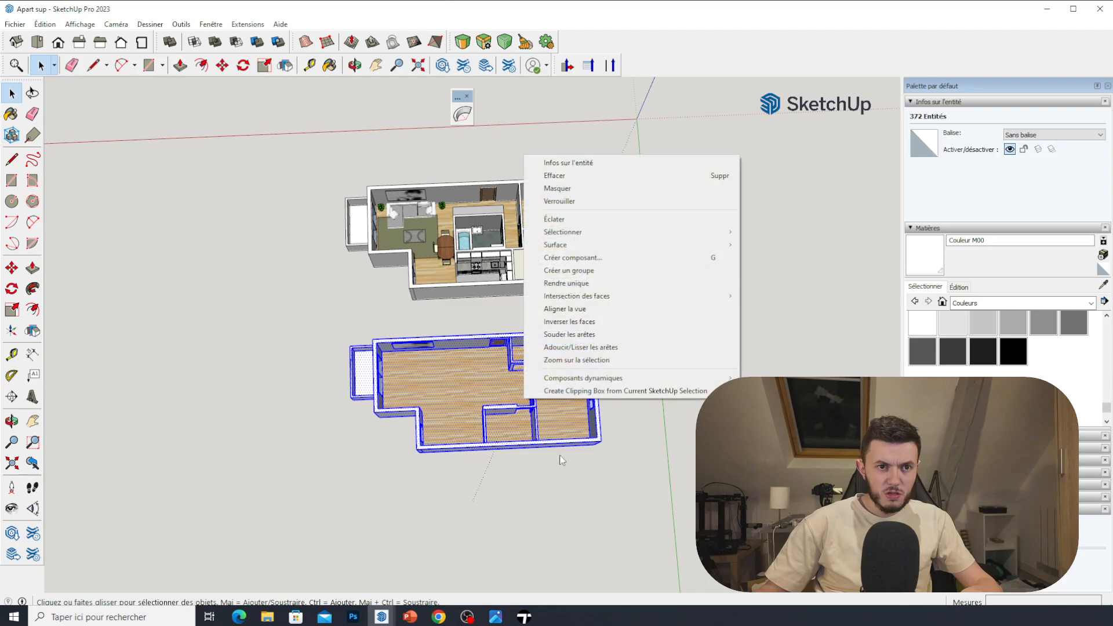
{"action": "left_click", "coordinate": [587, 260]}
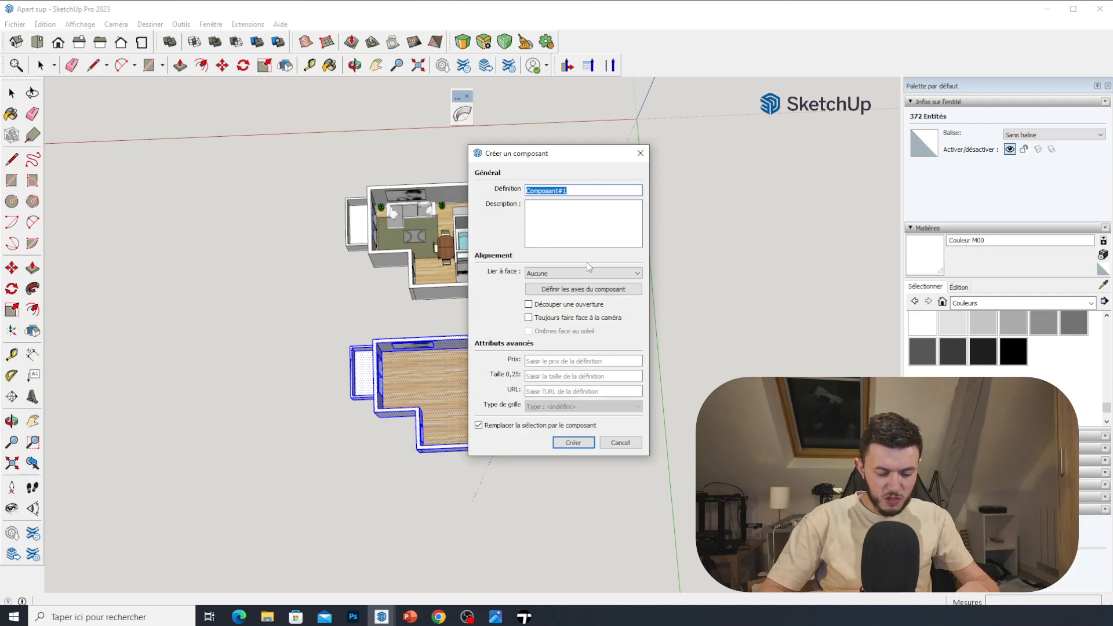
{"action": "type", "text": "Murs"}
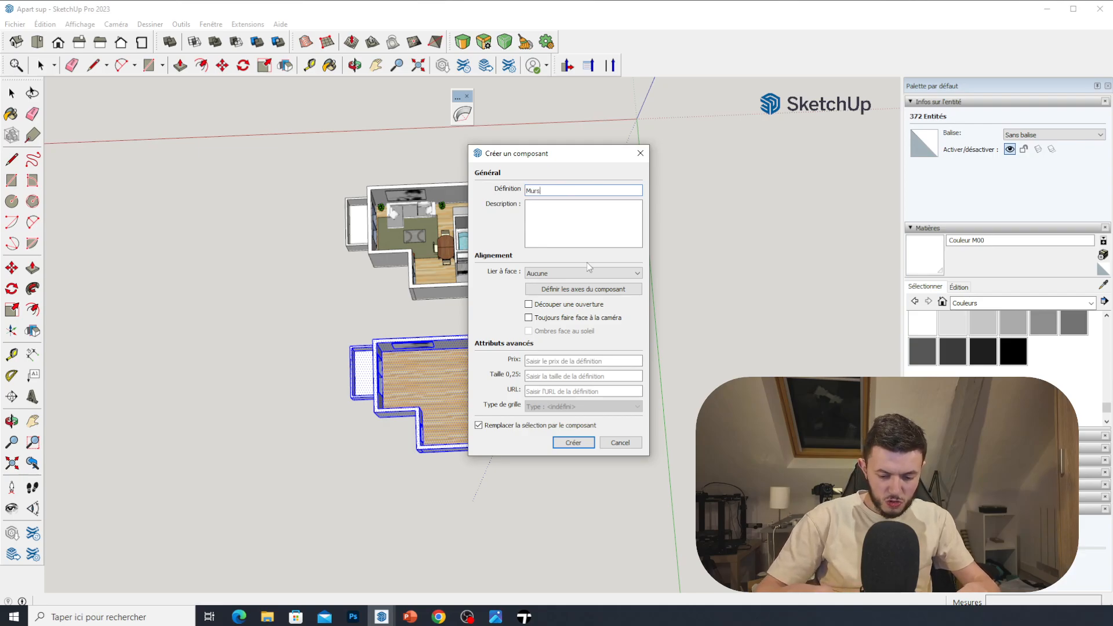
{"action": "type", "text": " et s"}
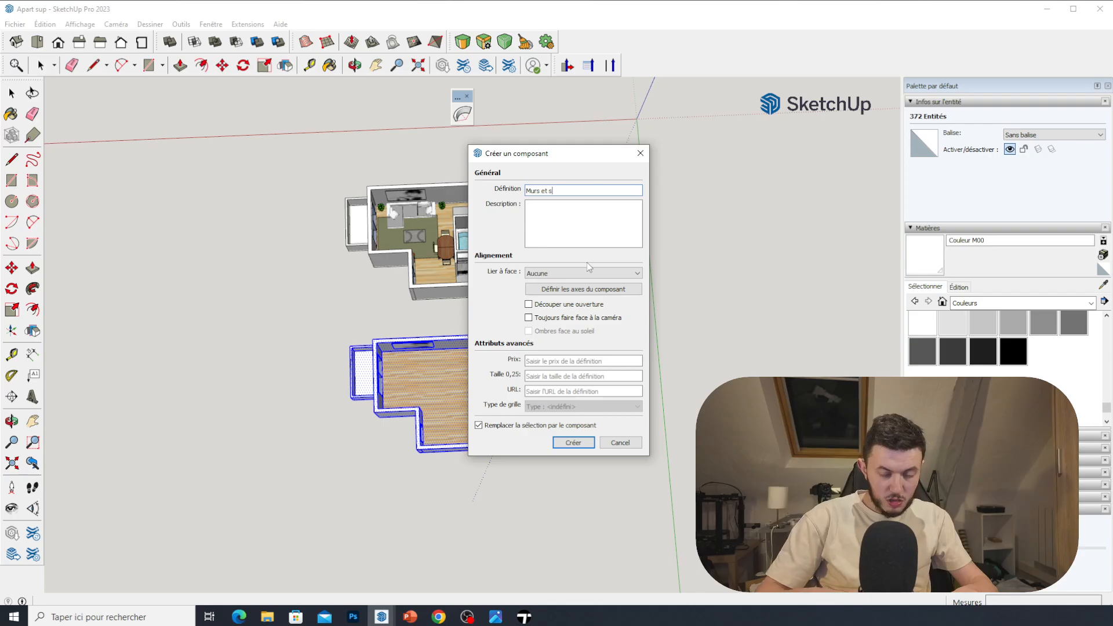
{"action": "key", "text": "BackSpace"}
{"action": "key", "text": "BackSpace"}
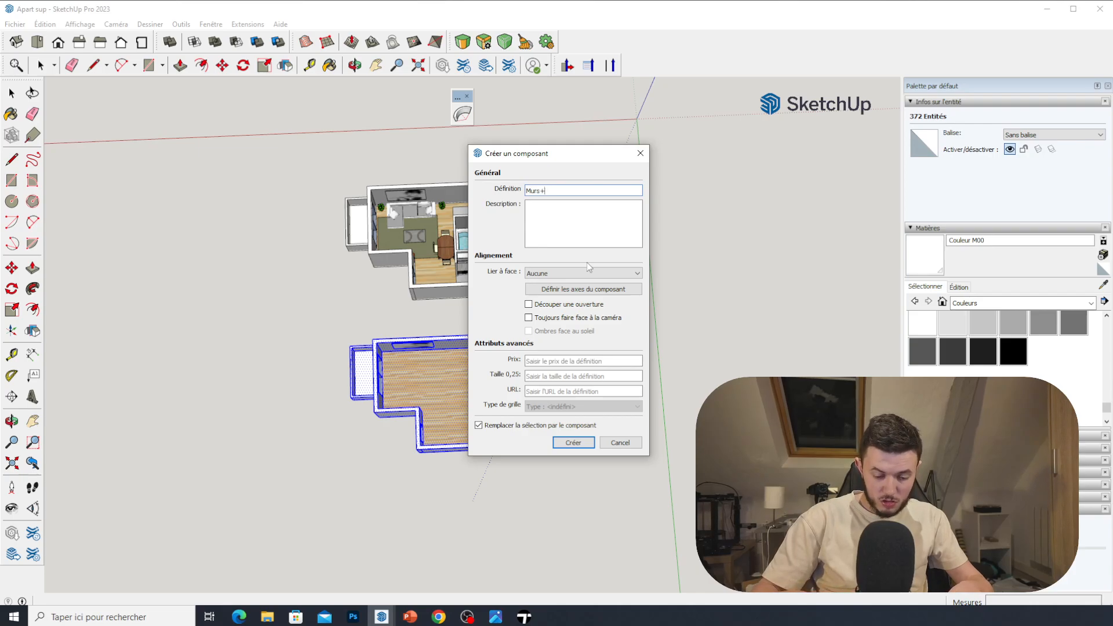
{"action": "type", "text": "+sol"}
{"action": "key", "text": "Return"}
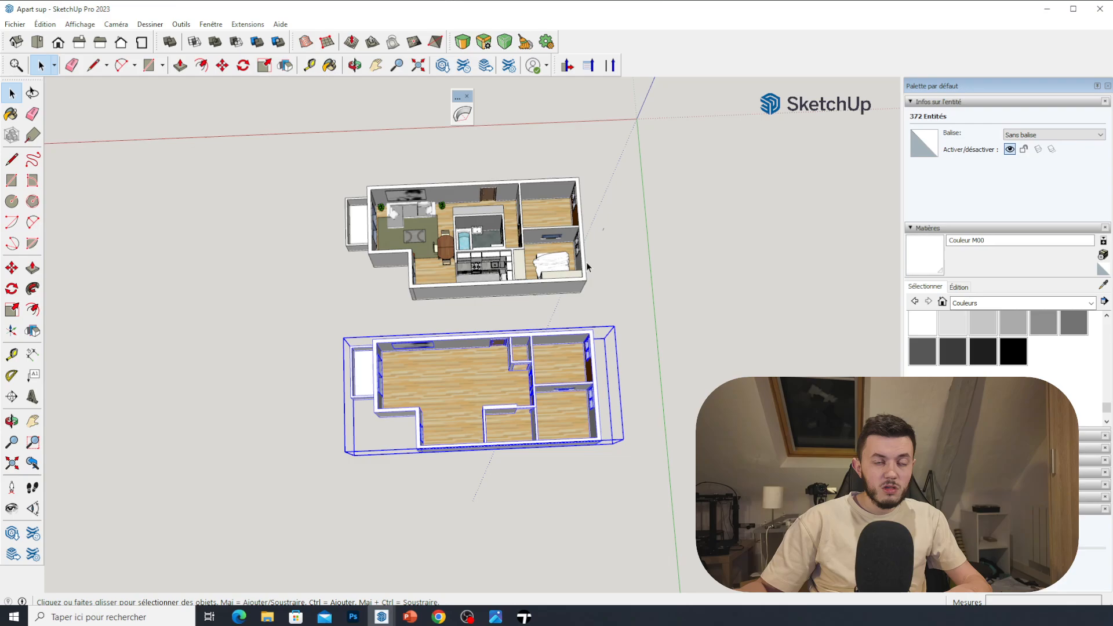
Deselect the reworked apartment and select it again to check that it behaves as a single component.
{"action": "scroll", "coordinate": [493, 468], "scroll_direction": "up", "scroll_amount": 5}
{"action": "left_click", "coordinate": [516, 498]}
{"action": "scroll", "coordinate": [486, 319], "scroll_direction": "down", "scroll_amount": 5}
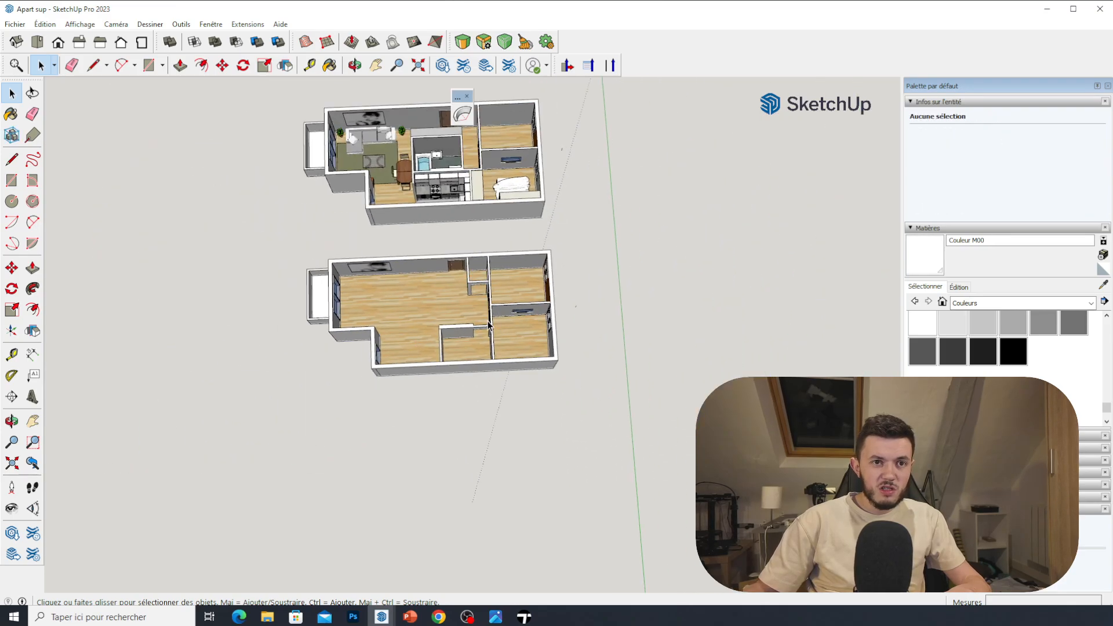
{"action": "middle_click_drag", "start_coordinate": [486, 320], "coordinate": [469, 351]}
{"action": "scroll", "coordinate": [394, 290], "scroll_direction": "up", "scroll_amount": 3}
{"action": "left_click", "coordinate": [338, 336]}
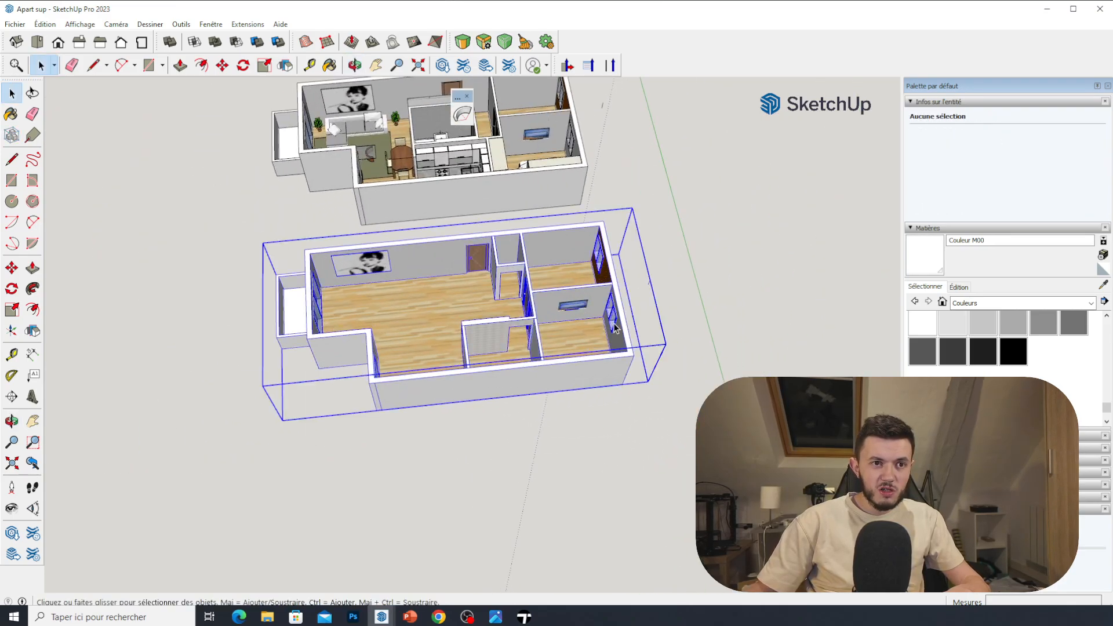
Inside the Murs+sol component, draw a 100 cm line across the floor of the niche beside the entrance door, 15 cm from its back wall.
{"action": "left_click", "coordinate": [499, 503]}
{"action": "scroll", "coordinate": [505, 253], "scroll_direction": "up", "scroll_amount": 3}
{"action": "scroll", "coordinate": [505, 255], "scroll_direction": "up", "scroll_amount": 10}
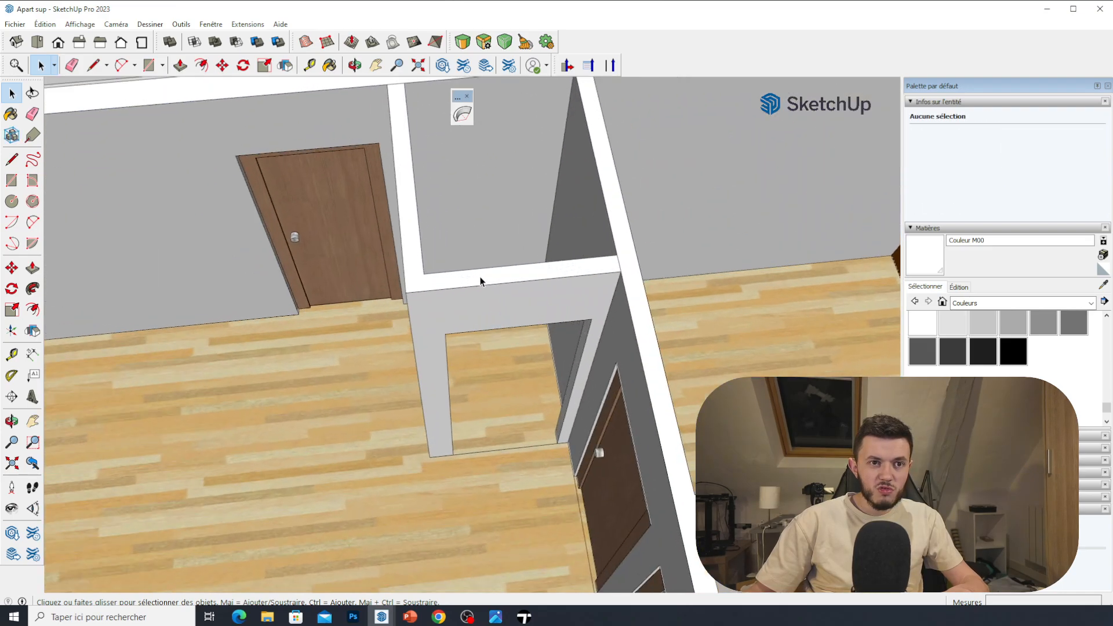
{"action": "middle_click_drag", "start_coordinate": [474, 308], "coordinate": [508, 399]}
{"action": "scroll", "coordinate": [475, 394], "scroll_direction": "down", "scroll_amount": 6}
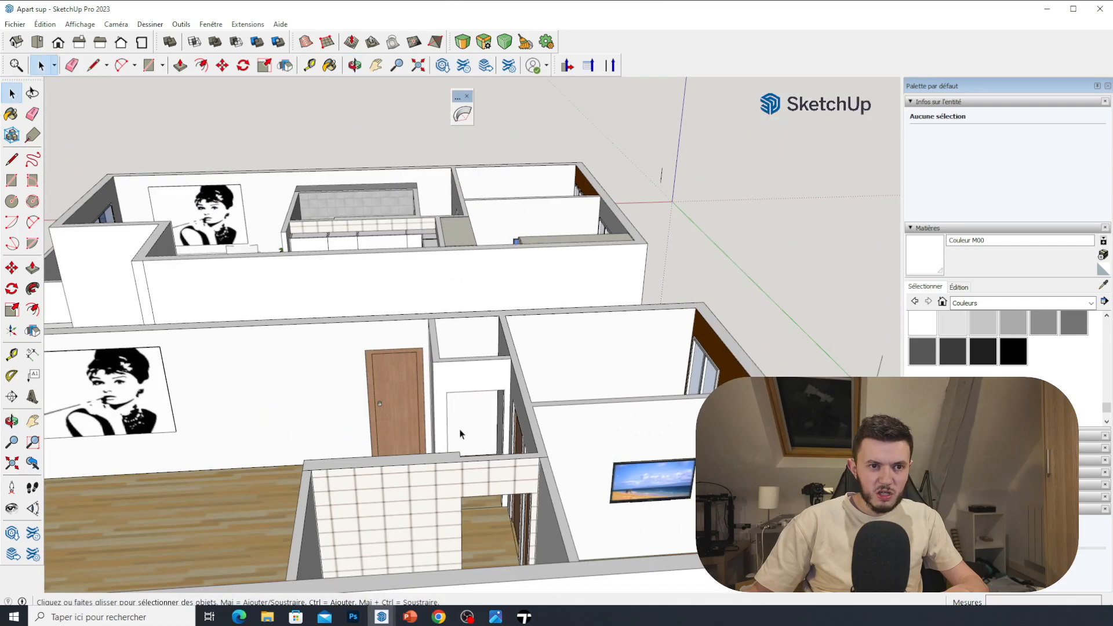
{"action": "scroll", "coordinate": [463, 441], "scroll_direction": "up", "scroll_amount": 5}
{"action": "mouse_move", "coordinate": [466, 464]}
{"action": "middle_mouse_down"}
{"action": "mouse_move", "coordinate": [467, 503]}
{"action": "mouse_move", "coordinate": [458, 455]}
{"action": "middle_mouse_up"}
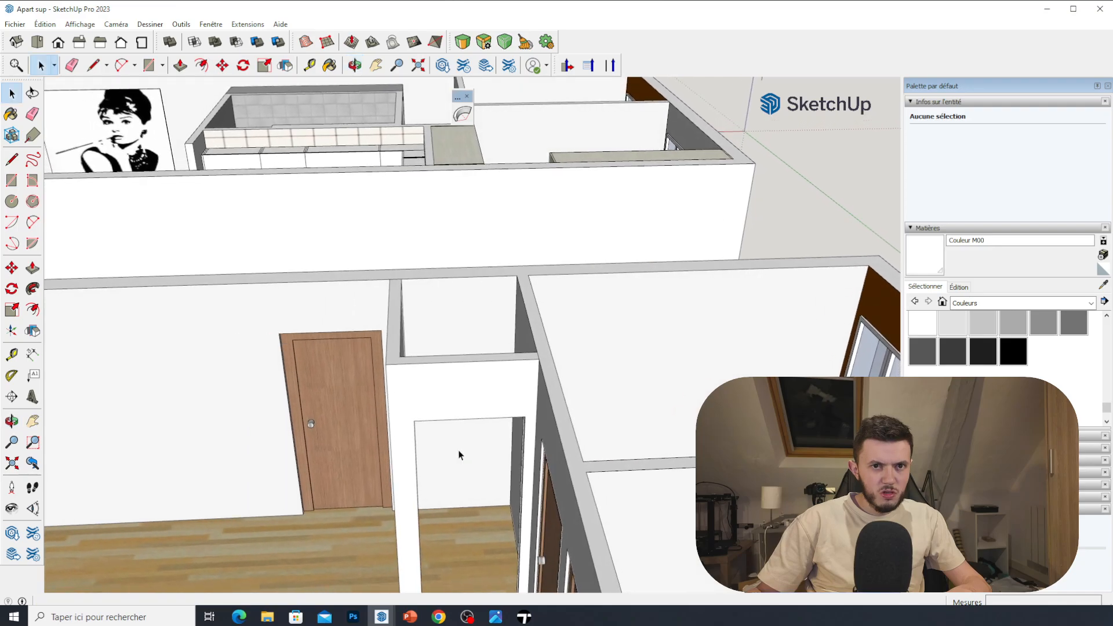
{"action": "scroll", "coordinate": [459, 455], "scroll_direction": "up", "scroll_amount": 6}
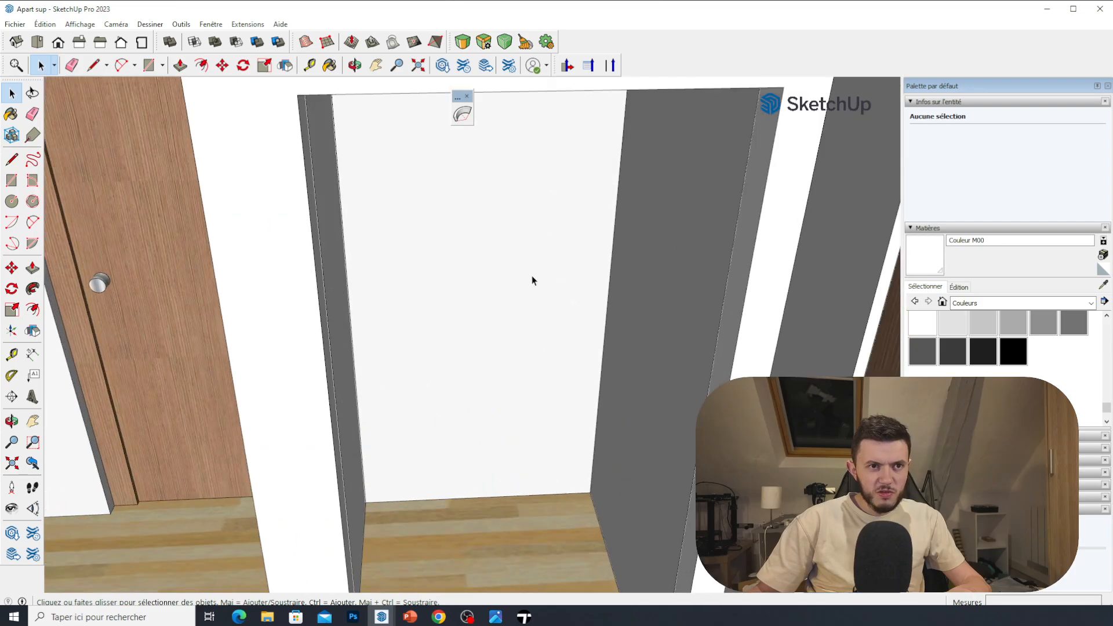
{"action": "middle_click_drag", "start_coordinate": [341, 501], "coordinate": [562, 388]}
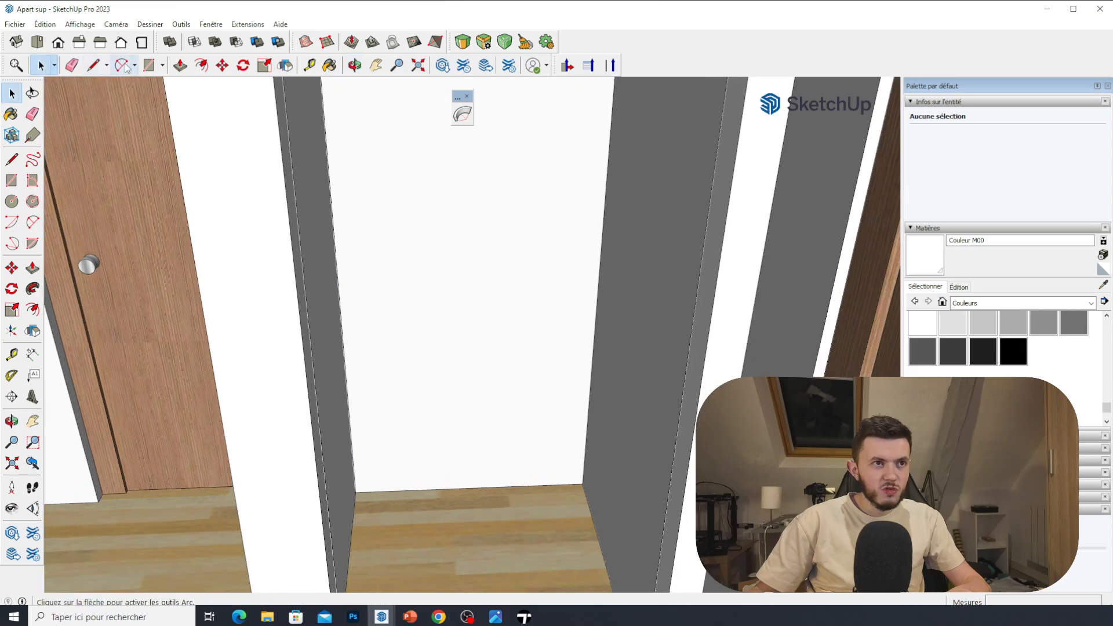
{"action": "left_click", "coordinate": [93, 65]}
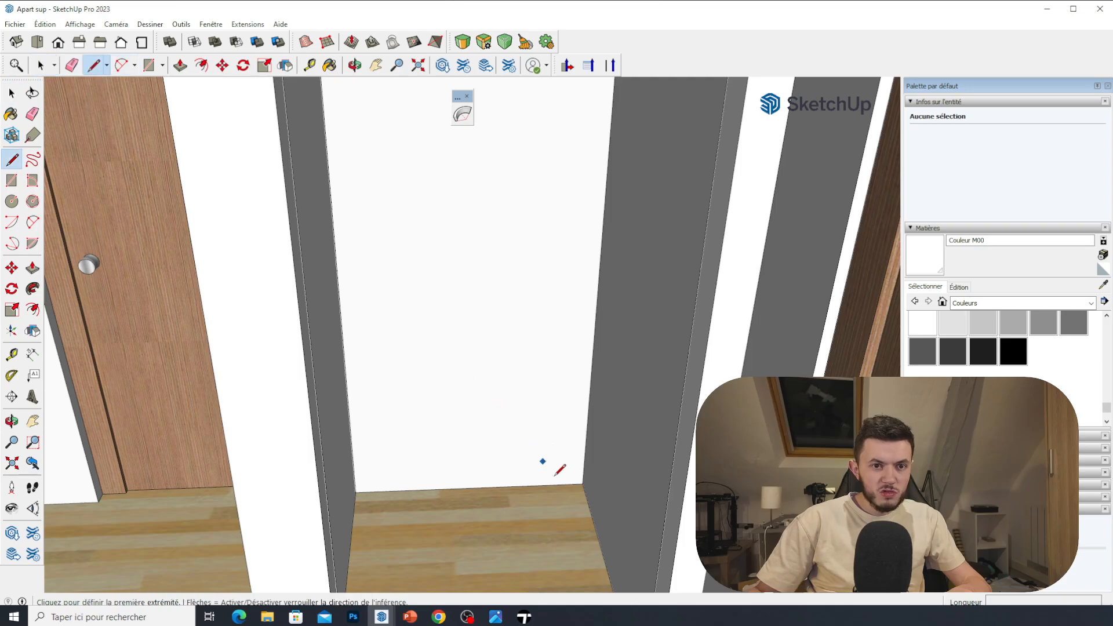
{"action": "left_click", "coordinate": [582, 483]}
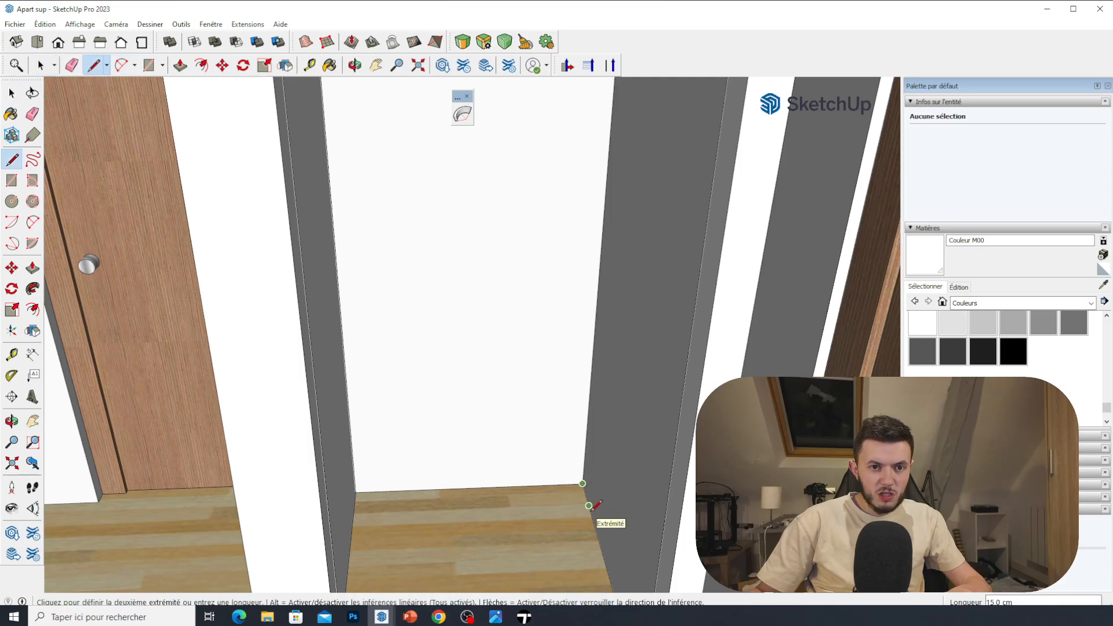
{"action": "left_click", "coordinate": [588, 505]}
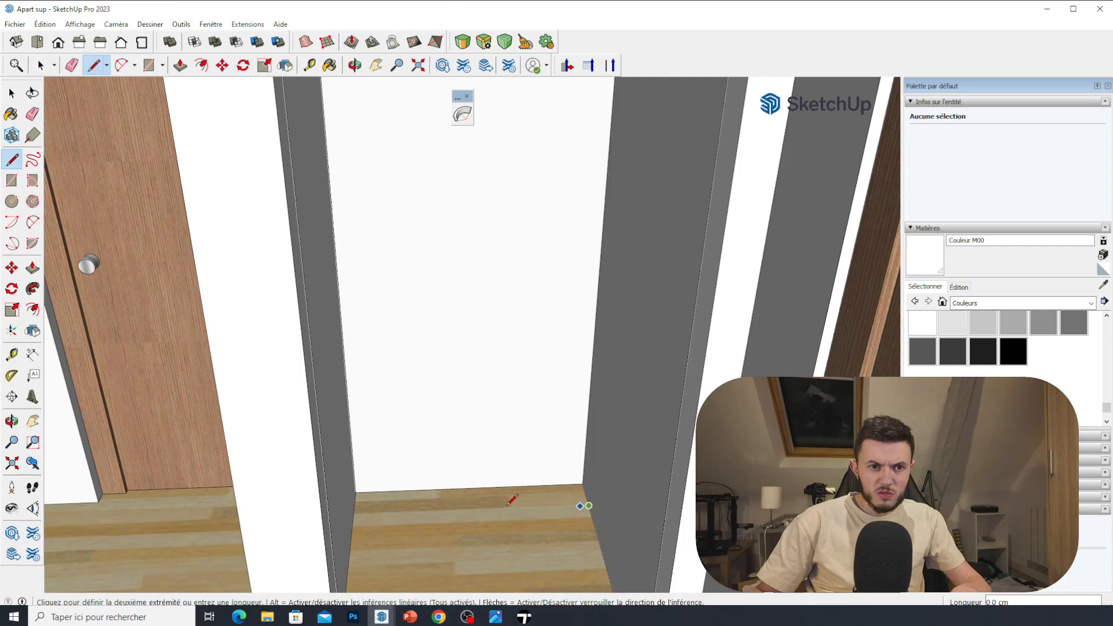
{"action": "left_click", "coordinate": [358, 514]}
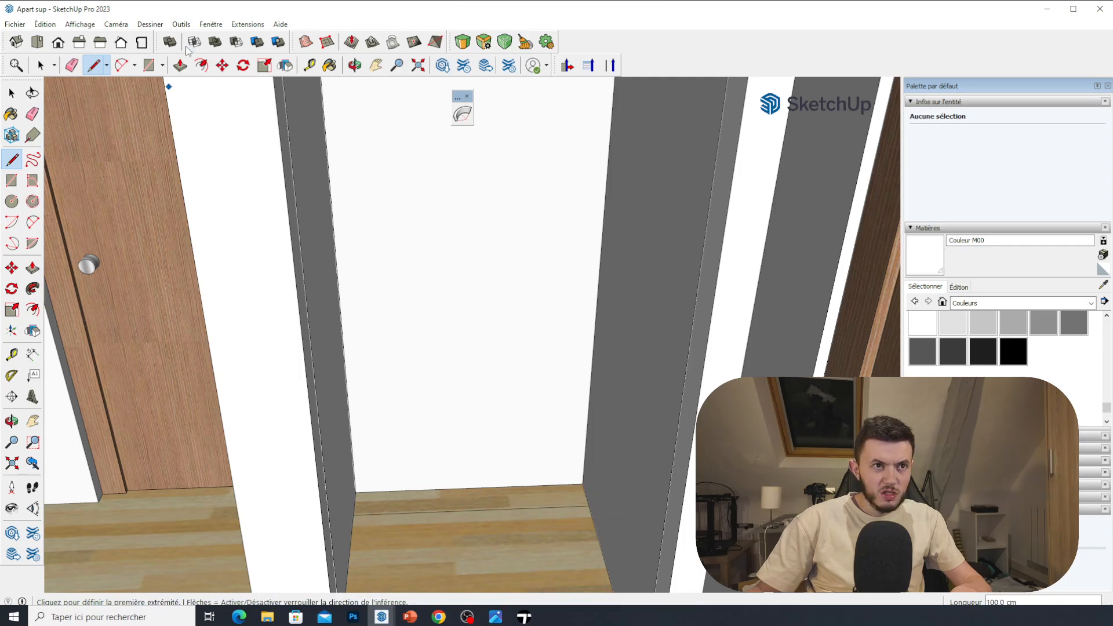
Push/Pull the narrow floor strip against the niche's back wall up by 110 cm to form a low wall.
{"action": "key", "text": "p"}
{"action": "left_click", "coordinate": [418, 498]}
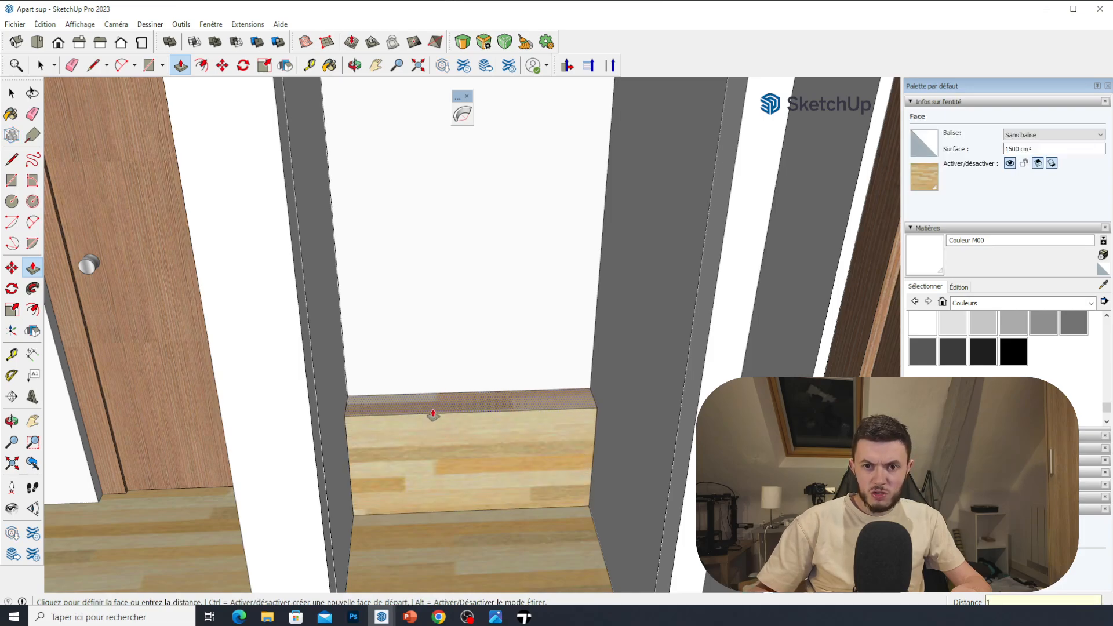
{"action": "type", "text": "15"}
{"action": "key", "text": "BackSpace"}
{"action": "type", "text": "10"}
{"action": "key", "text": "Return"}
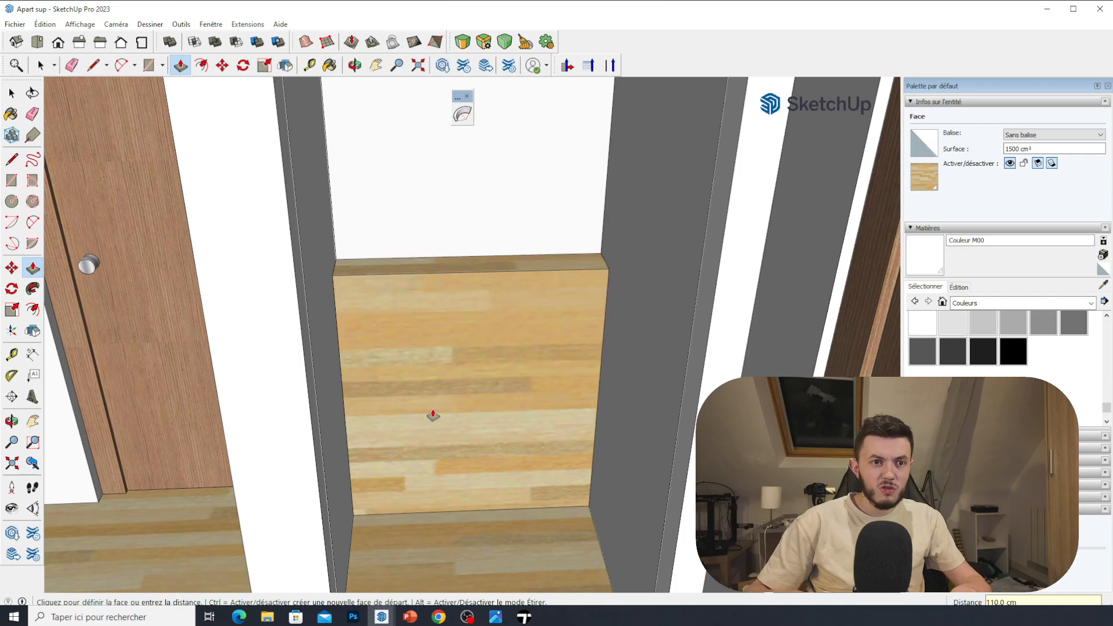
{"action": "key", "text": "space"}
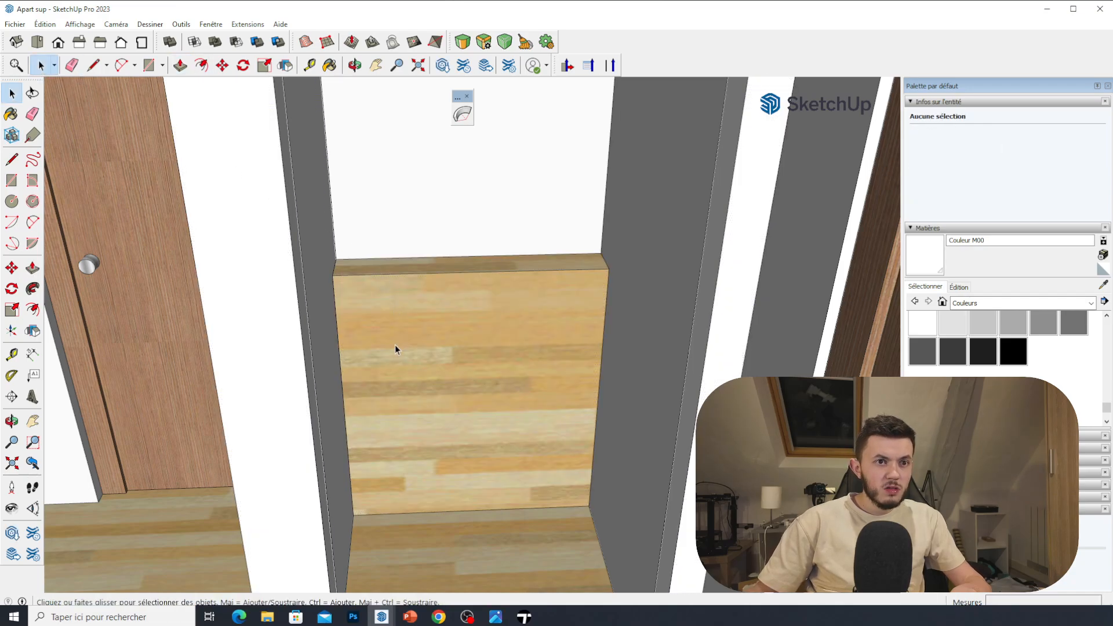
Leave editing of the Murs+sol component and clear the selection.
{"action": "scroll", "coordinate": [399, 381], "scroll_direction": "down", "scroll_amount": 1}
{"action": "scroll", "coordinate": [399, 381], "scroll_direction": "down", "scroll_amount": 2}
{"action": "left_click", "coordinate": [475, 402]}
{"action": "scroll", "coordinate": [509, 460], "scroll_direction": "down", "scroll_amount": 3}
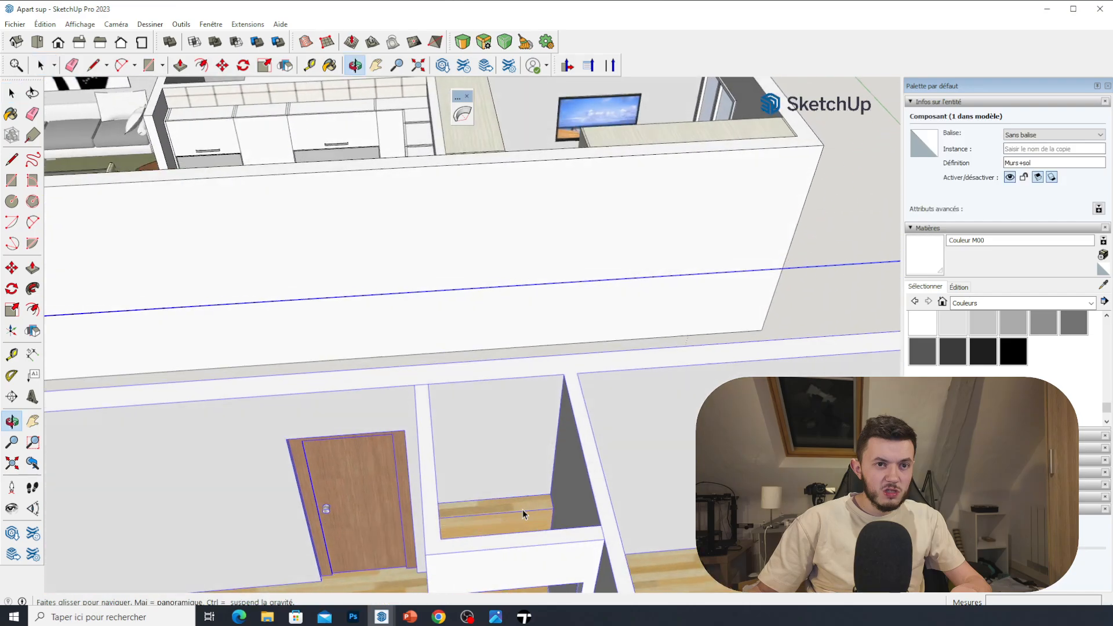
{"action": "scroll", "coordinate": [508, 387], "scroll_direction": "down", "scroll_amount": 2}
{"action": "left_click", "coordinate": [868, 248]}
Draw a 20 by 3 cm rectangular shelf profile on the niche's side wall, resting on top of the low wall.
{"action": "scroll", "coordinate": [579, 388], "scroll_direction": "up", "scroll_amount": 5}
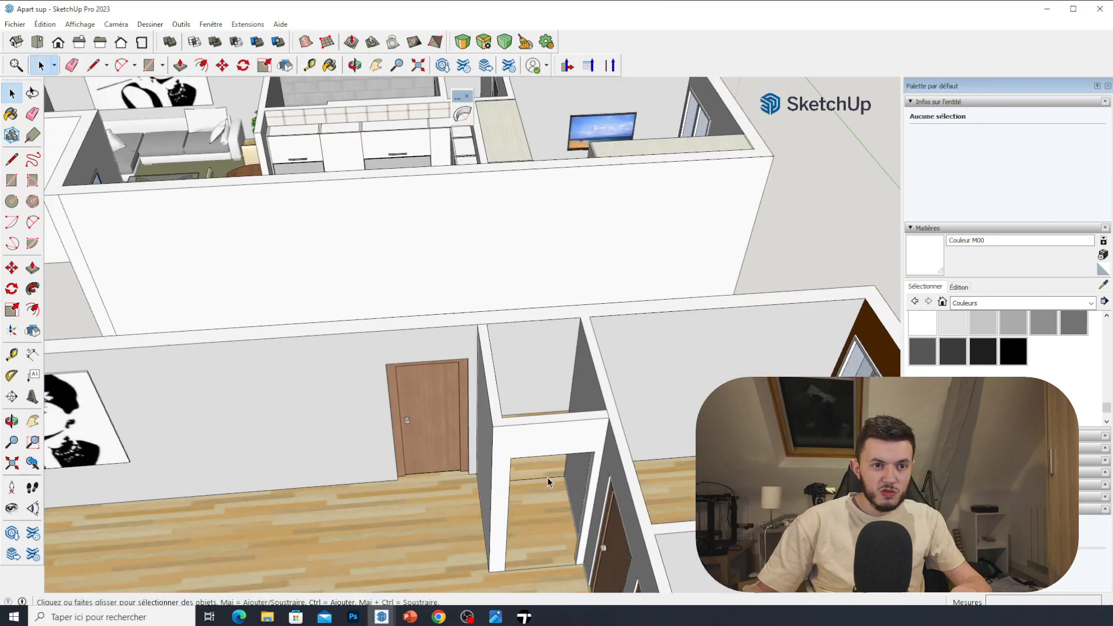
{"action": "scroll", "coordinate": [521, 373], "scroll_direction": "up", "scroll_amount": 4}
{"action": "middle_click_drag", "start_coordinate": [487, 498], "coordinate": [481, 474]}
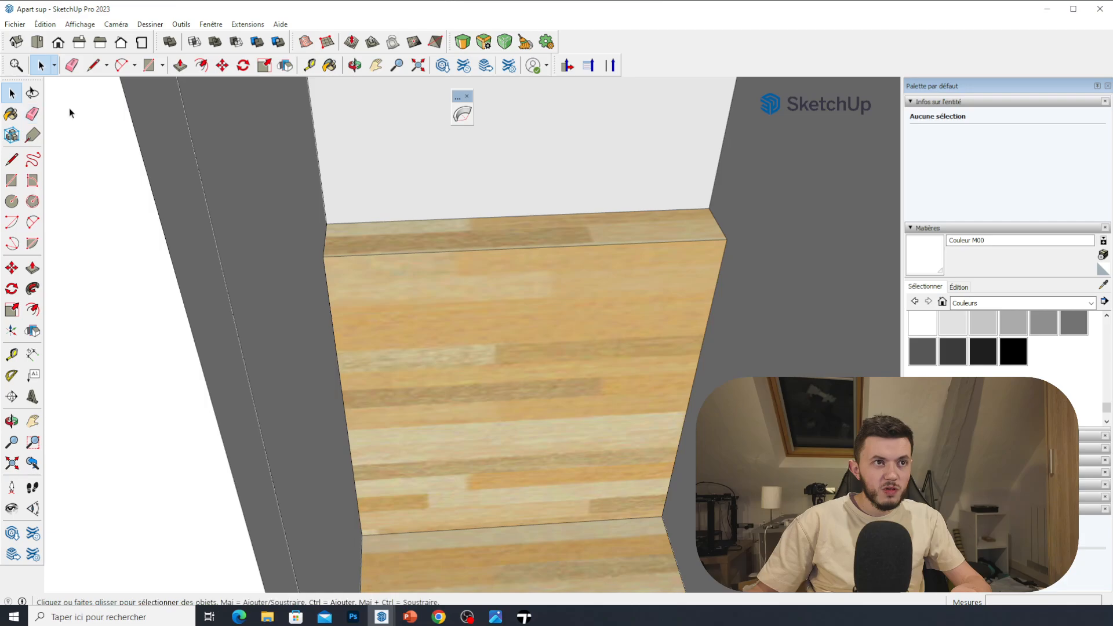
{"action": "left_click", "coordinate": [93, 65]}
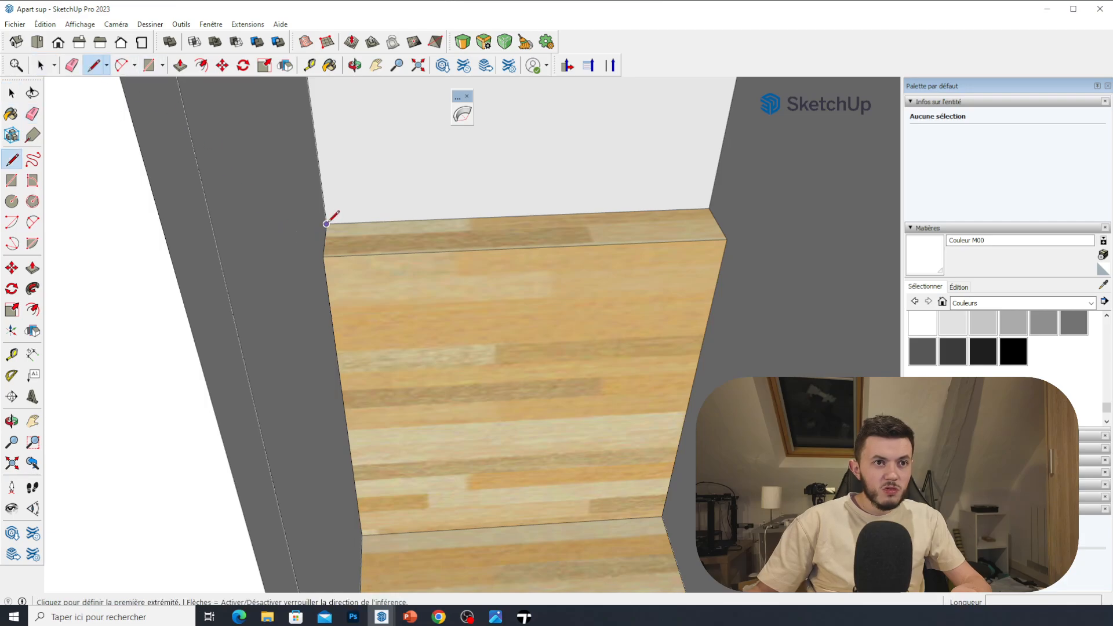
{"action": "left_click", "coordinate": [327, 223]}
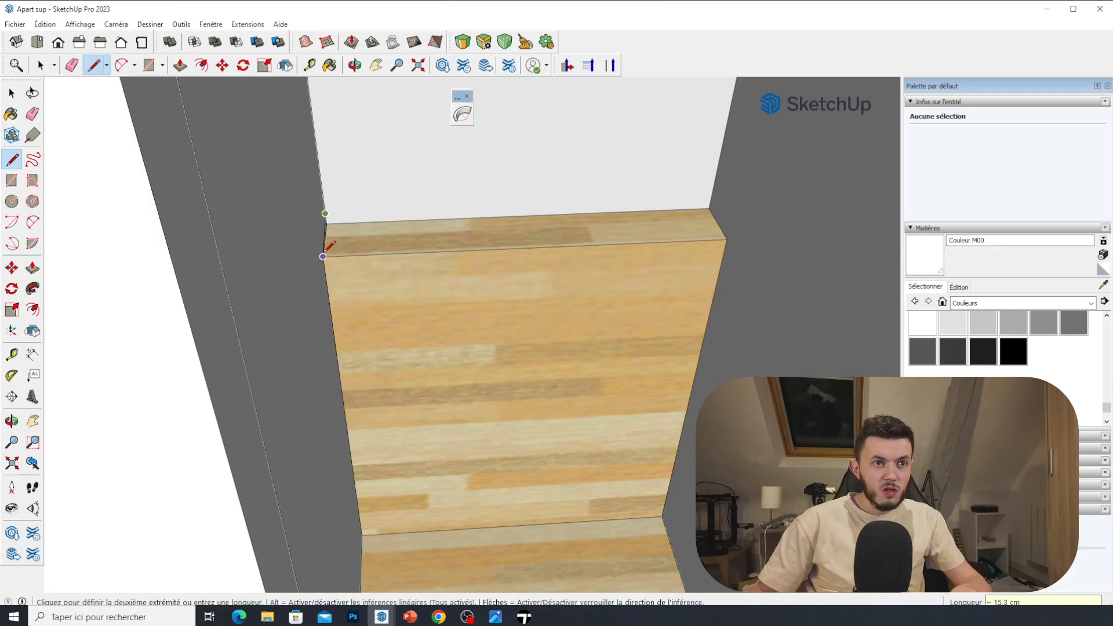
{"action": "middle_click_drag", "start_coordinate": [323, 255], "coordinate": [291, 241]}
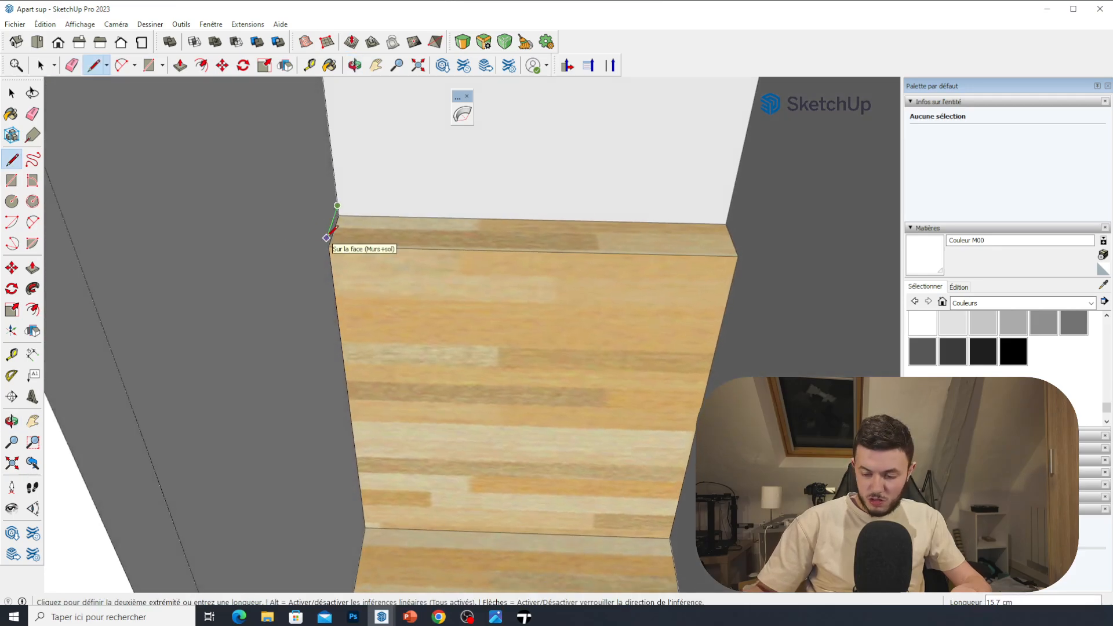
{"action": "left_click", "coordinate": [323, 248]}
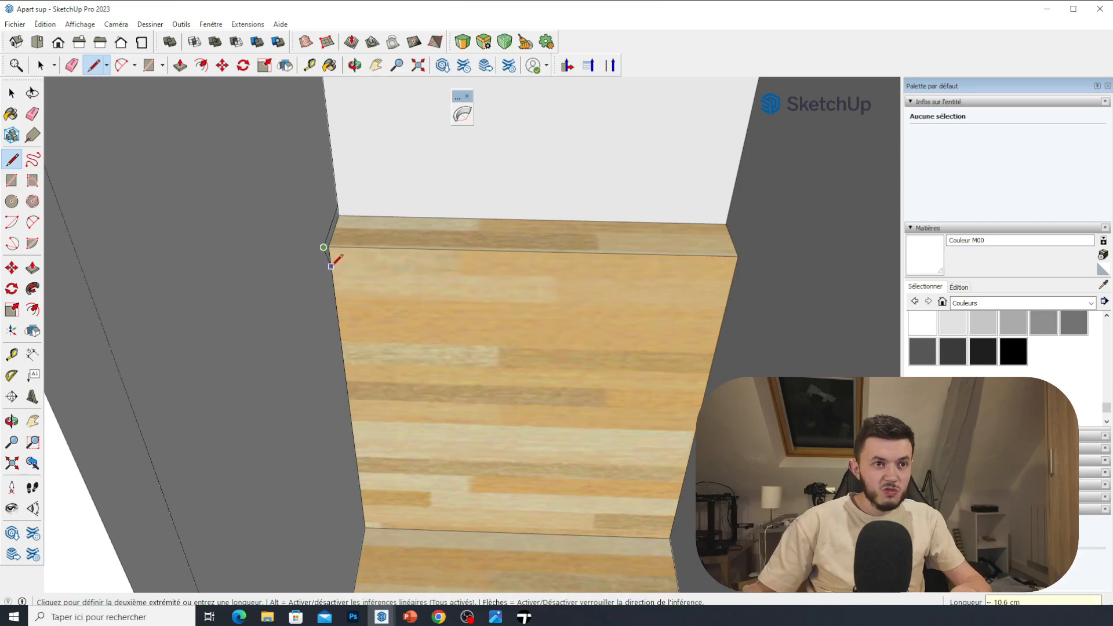
{"action": "scroll", "coordinate": [326, 252], "scroll_direction": "up", "scroll_amount": 3}
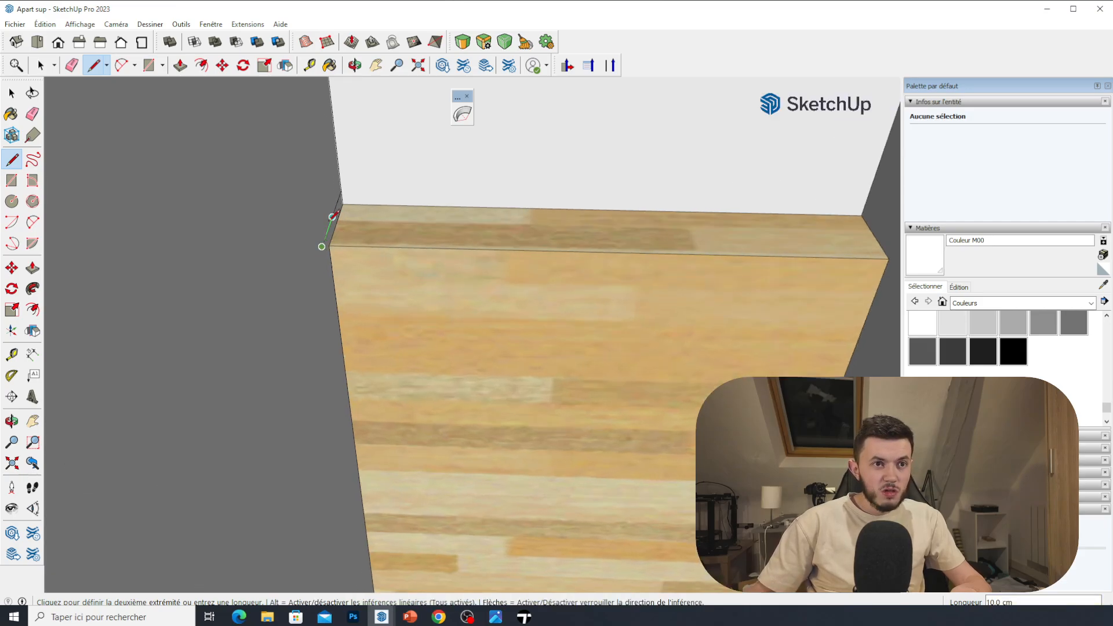
{"action": "middle_click_drag", "start_coordinate": [328, 251], "coordinate": [269, 202]}
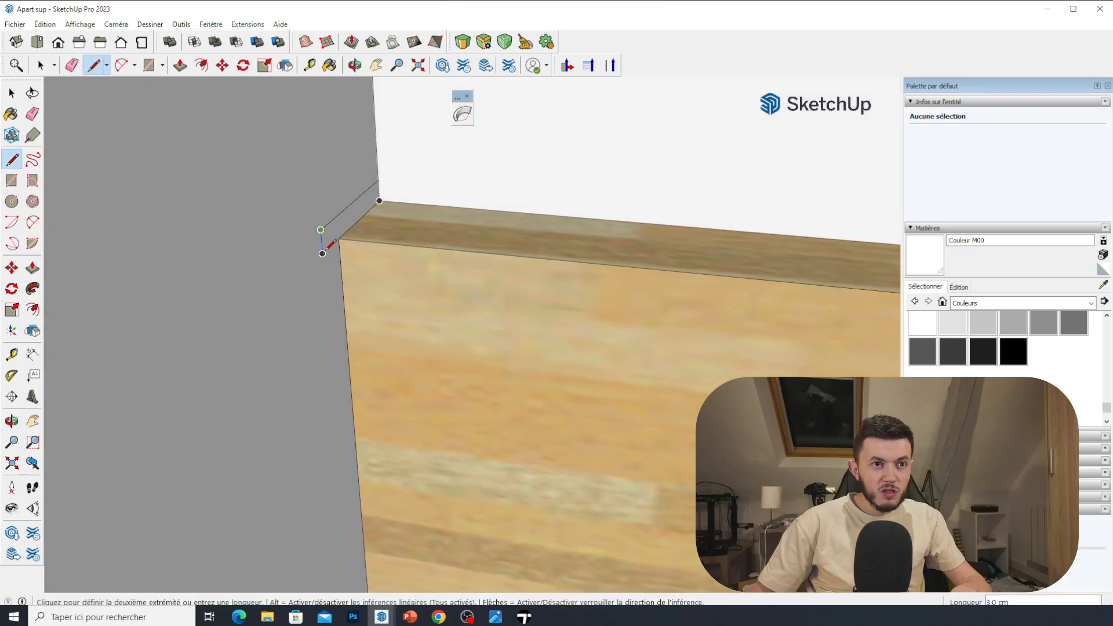
{"action": "left_click", "coordinate": [323, 253]}
{"action": "left_click", "coordinate": [379, 200]}
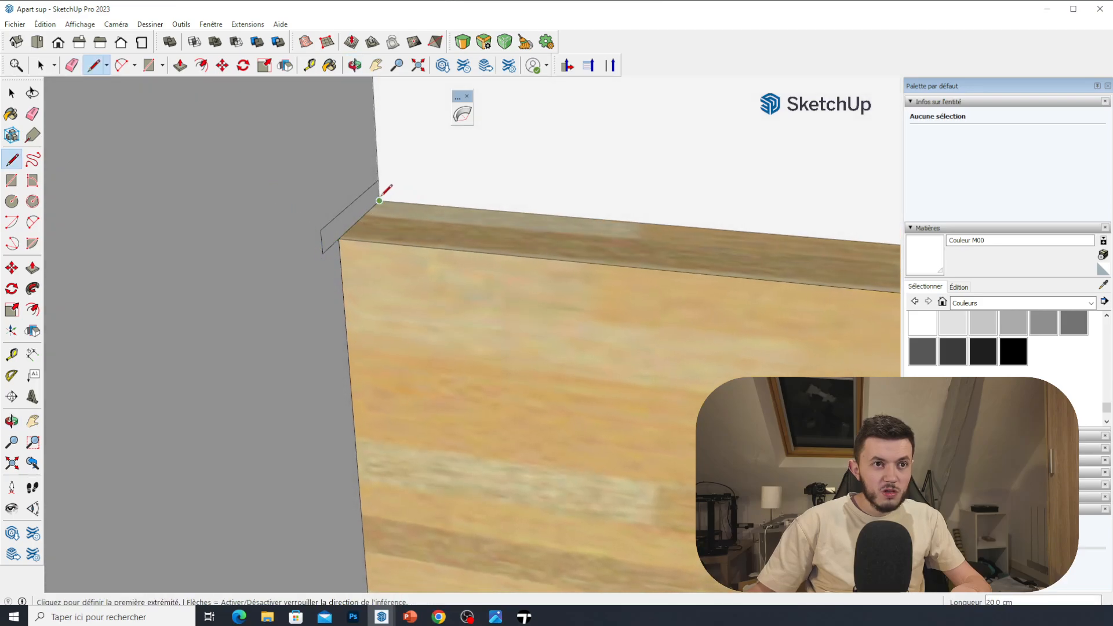
Push/Pull the shelf profile 100 cm across the full width of the niche.
{"action": "key", "text": "p"}
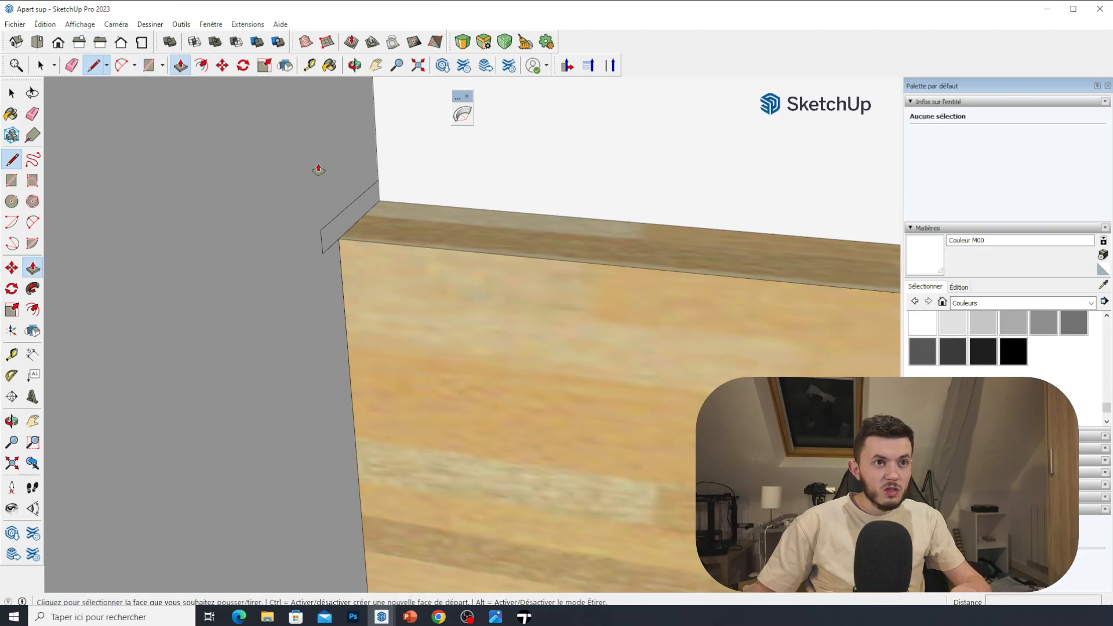
{"action": "left_click", "coordinate": [352, 219]}
{"action": "middle_click_drag", "start_coordinate": [500, 236], "coordinate": [539, 222]}
{"action": "scroll", "coordinate": [528, 219], "scroll_direction": "down", "scroll_amount": 3}
{"action": "scroll", "coordinate": [490, 218], "scroll_direction": "down", "scroll_amount": 2}
{"action": "left_click", "coordinate": [791, 261]}
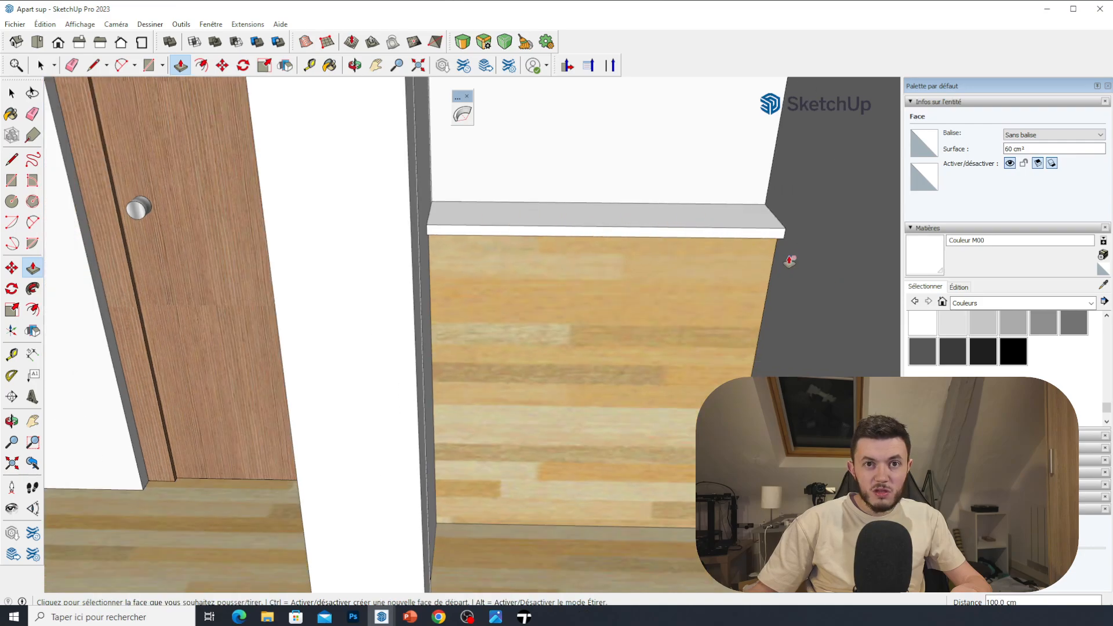
Push the shelf's front face back by 2 cm.
{"action": "left_click", "coordinate": [41, 65]}
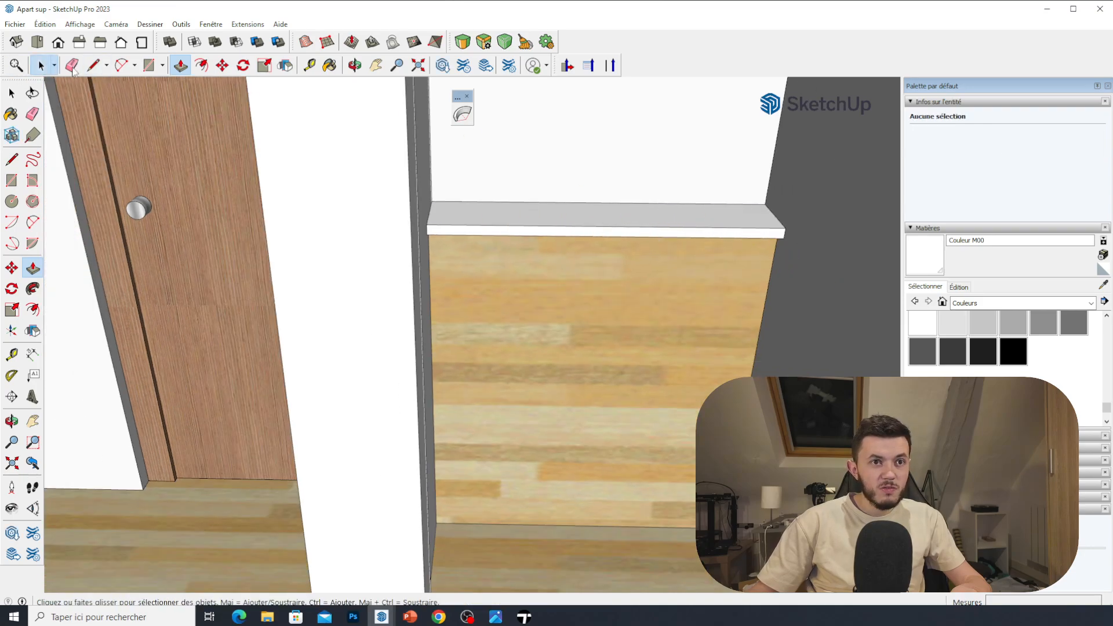
{"action": "left_click", "coordinate": [180, 65]}
{"action": "scroll", "coordinate": [461, 223], "scroll_direction": "up", "scroll_amount": 4}
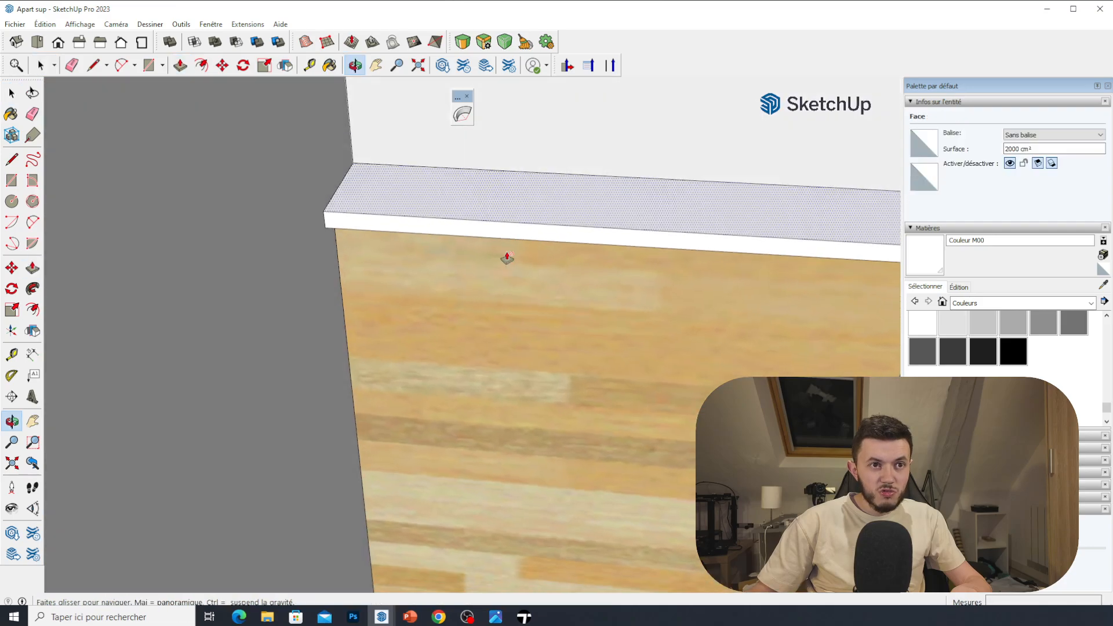
{"action": "left_click", "coordinate": [461, 240]}
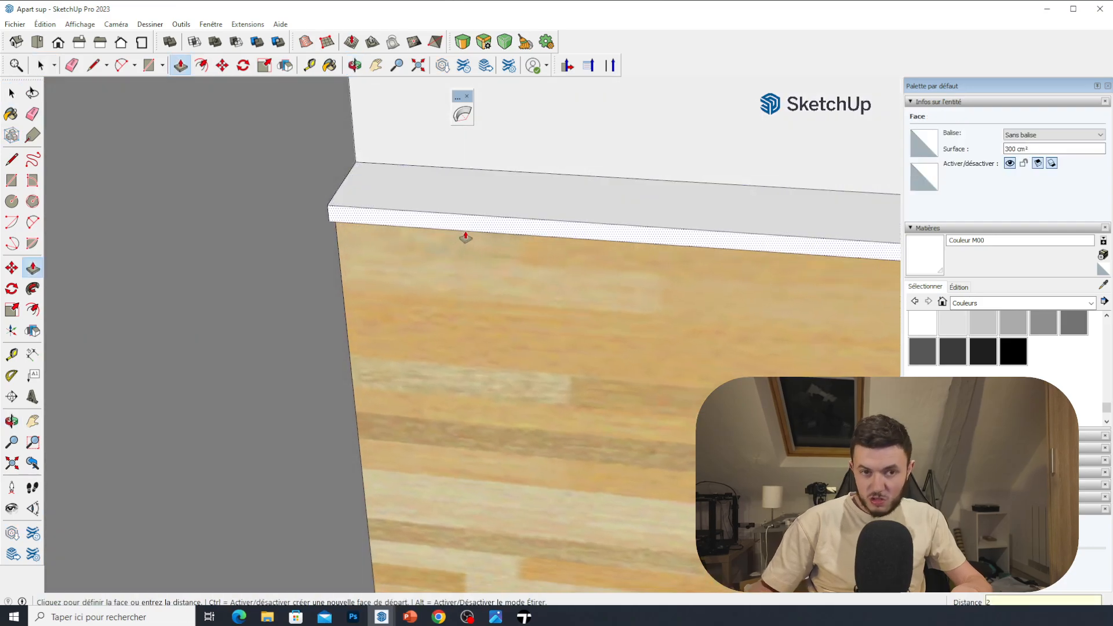
{"action": "left_click", "coordinate": [465, 238]}
Select the entire shelf with its connected geometry and turn it into a component named "Tablette bois".
{"action": "left_click", "coordinate": [985, 302]}
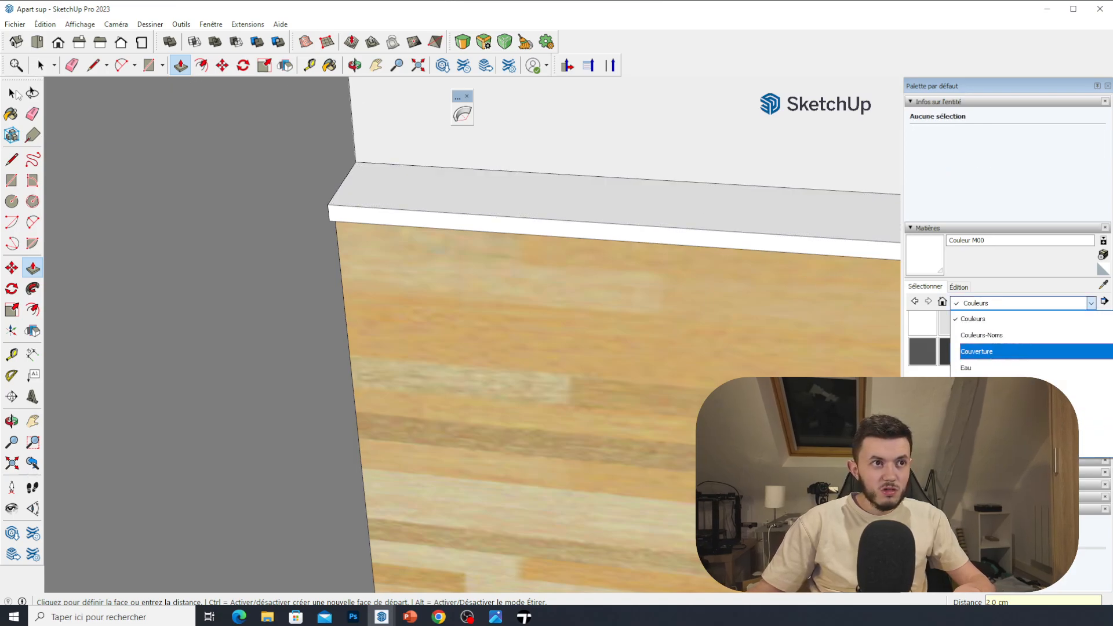
{"action": "left_click", "coordinate": [12, 93]}
{"action": "left_click", "coordinate": [11, 92]}
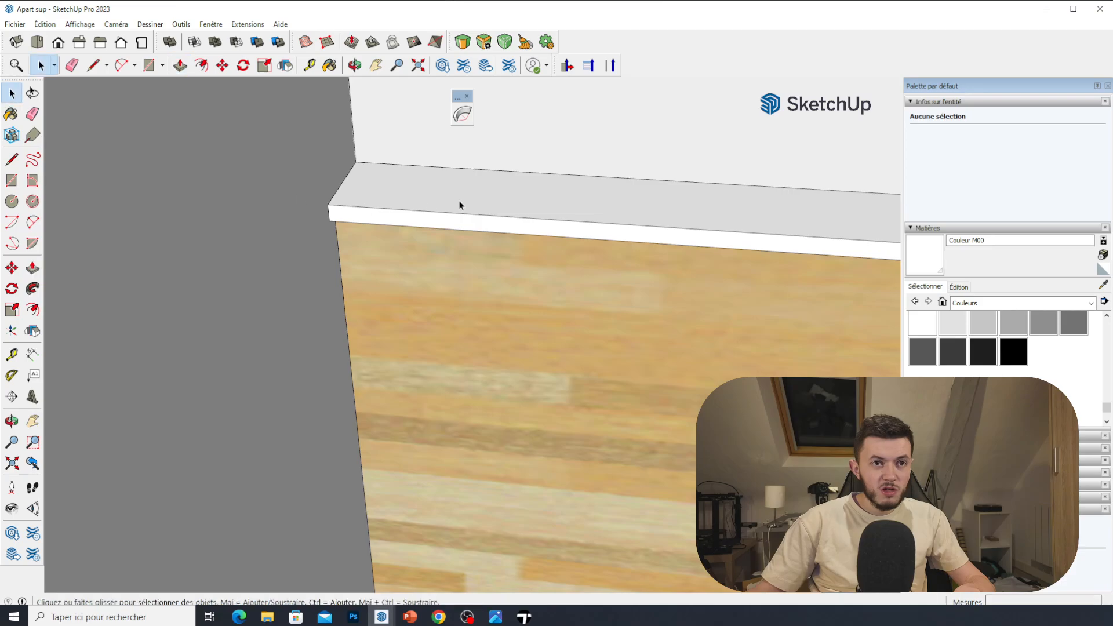
{"action": "left_click", "coordinate": [520, 203]}
{"action": "triple_click", "coordinate": [519, 198]}
{"action": "right_click", "coordinate": [519, 198]}
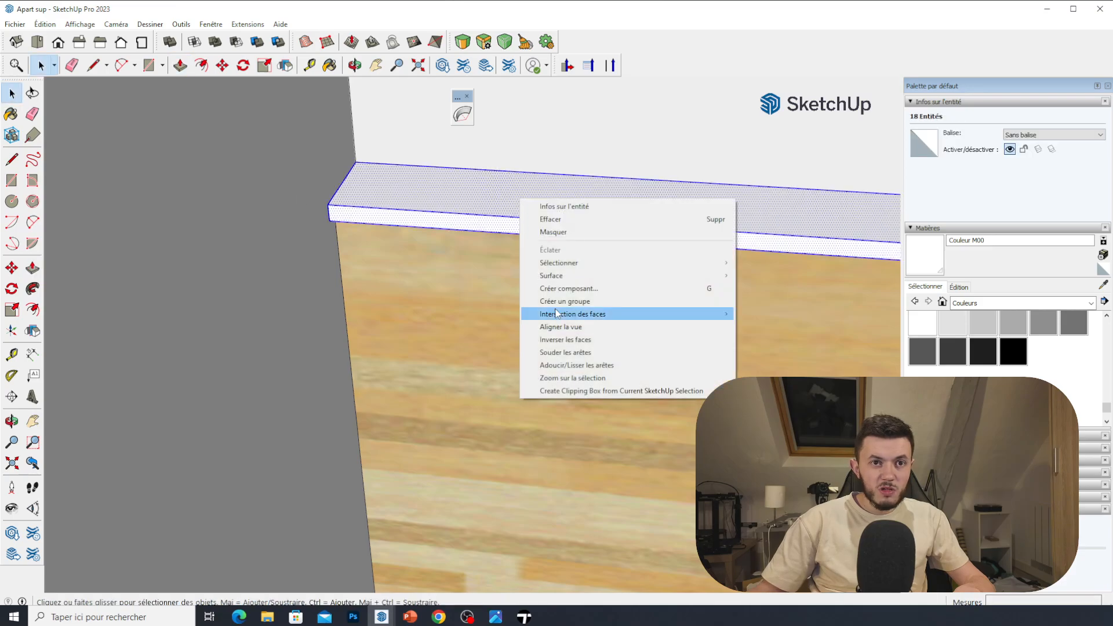
{"action": "left_click", "coordinate": [575, 289]}
{"action": "type", "text": "Tablet"}
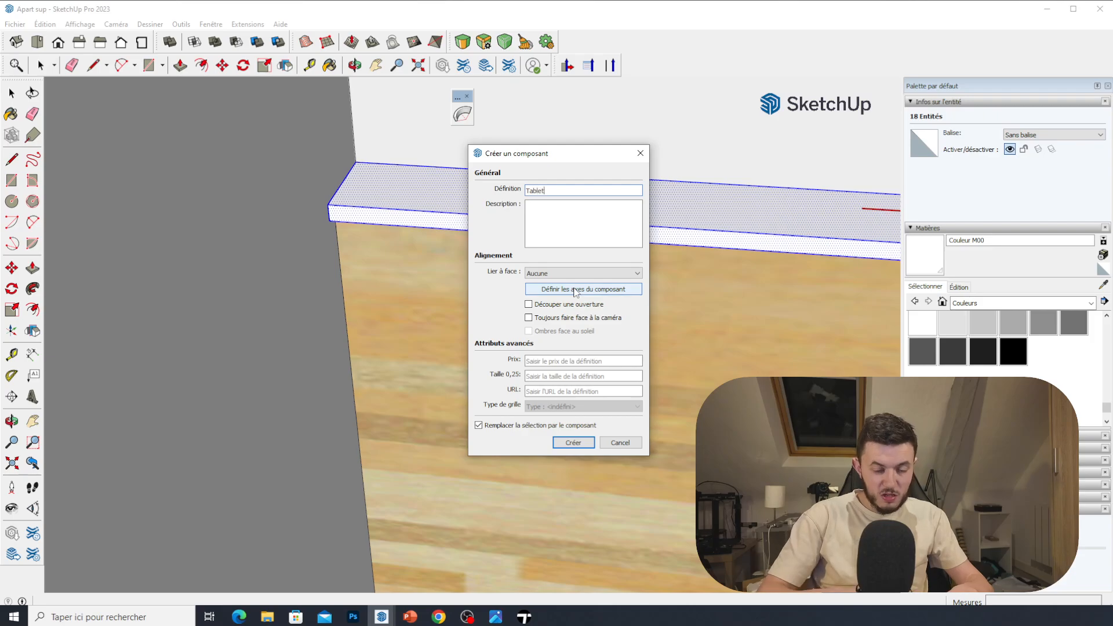
{"action": "type", "text": "te bois"}
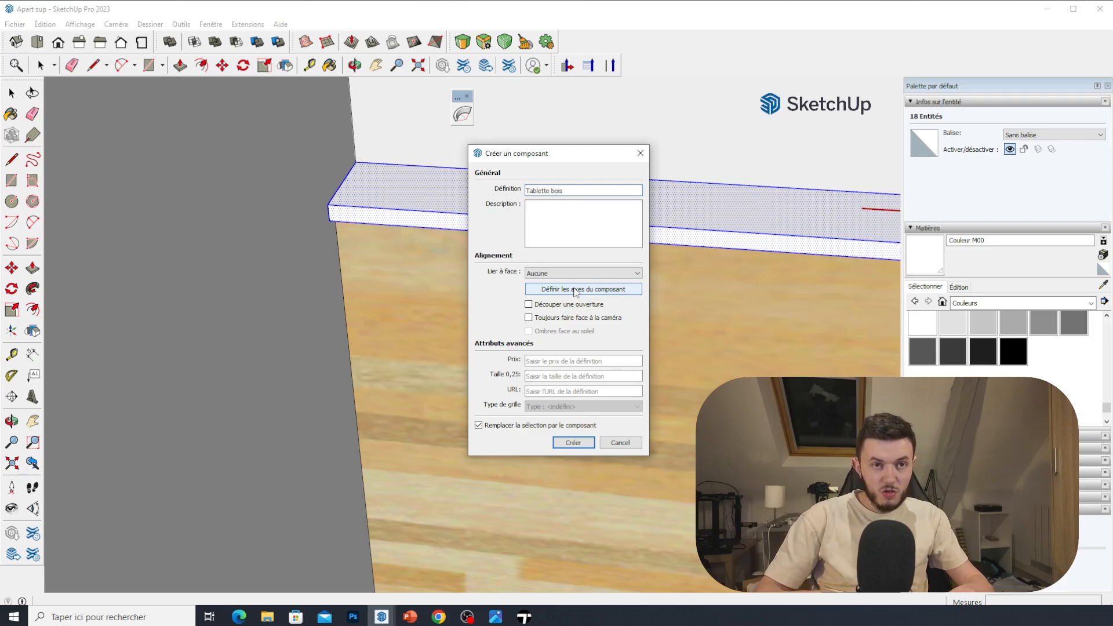
{"action": "key", "text": "Return"}
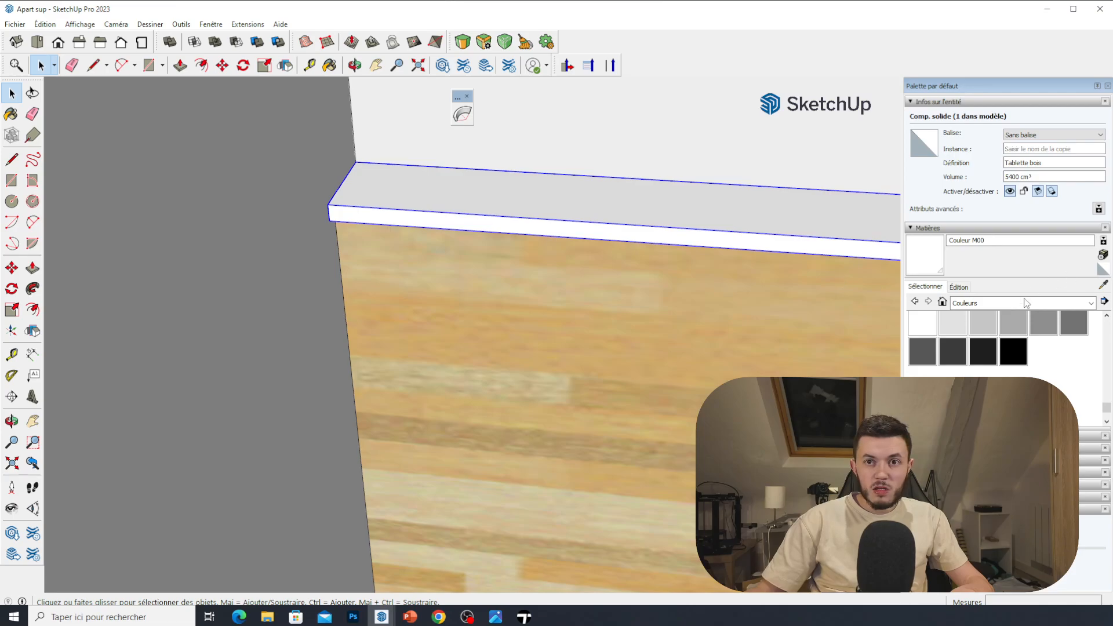
Paint the shelf component with the material "Placage en bois 01" from the Bois collection.
{"action": "left_click", "coordinate": [1026, 302]}
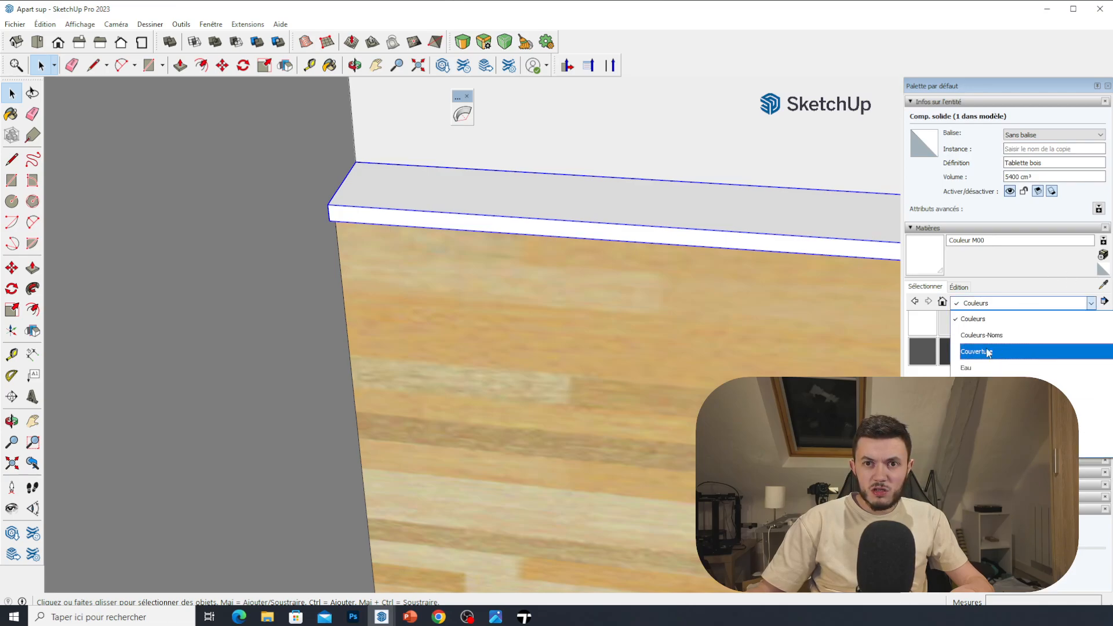
{"action": "scroll", "coordinate": [988, 357], "scroll_direction": "up", "scroll_amount": 3}
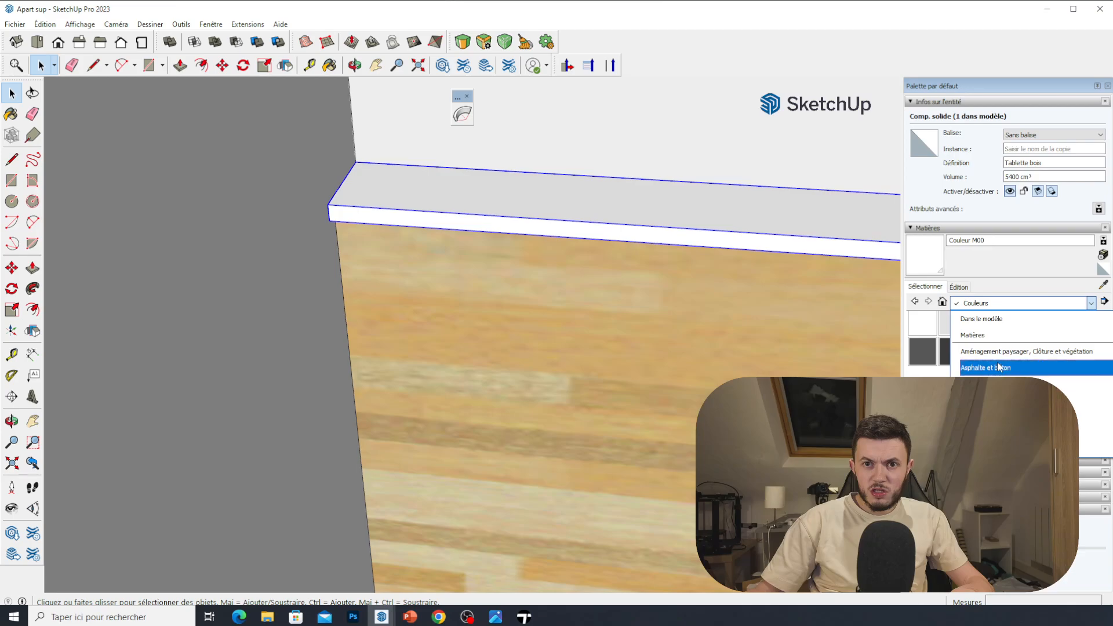
{"action": "left_click", "coordinate": [997, 383]}
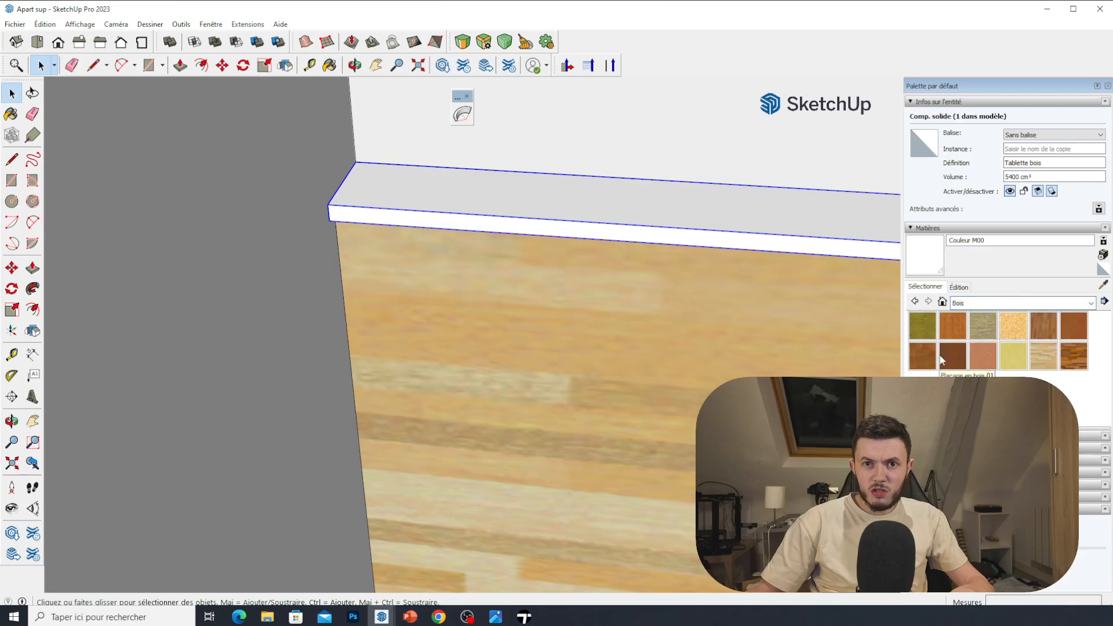
{"action": "left_click", "coordinate": [941, 359]}
{"action": "left_click", "coordinate": [704, 232]}
{"action": "mouse_move", "coordinate": [696, 248]}
{"action": "middle_mouse_down"}
{"action": "mouse_move", "coordinate": [700, 223]}
{"action": "mouse_move", "coordinate": [741, 203]}
{"action": "middle_mouse_up"}
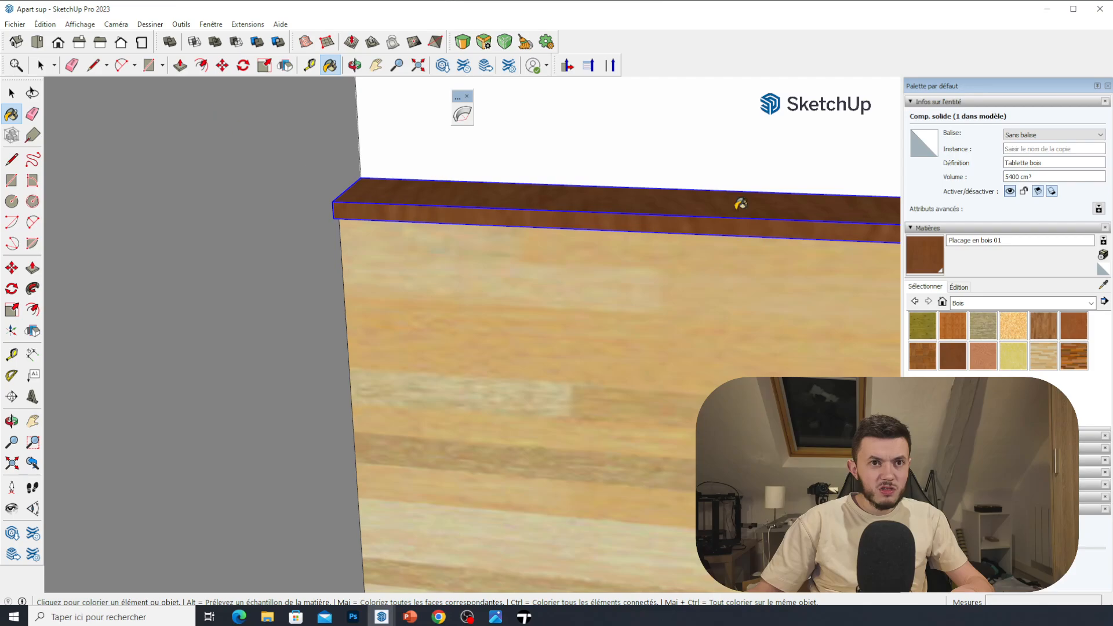
Examine the wood veneer texture on the shelf's top and front faces from close up and further away.
{"action": "scroll", "coordinate": [598, 228], "scroll_direction": "down", "scroll_amount": 3}
{"action": "scroll", "coordinate": [599, 200], "scroll_direction": "up", "scroll_amount": 4}
{"action": "middle_click_drag", "start_coordinate": [601, 196], "coordinate": [620, 237]}
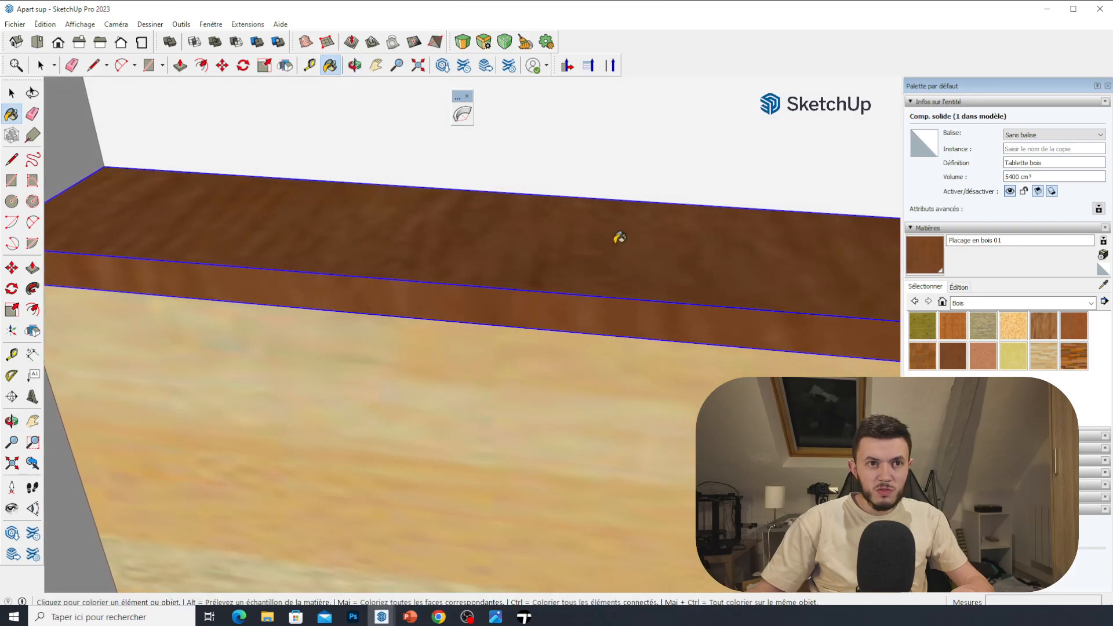
{"action": "scroll", "coordinate": [619, 237], "scroll_direction": "down", "scroll_amount": 5}
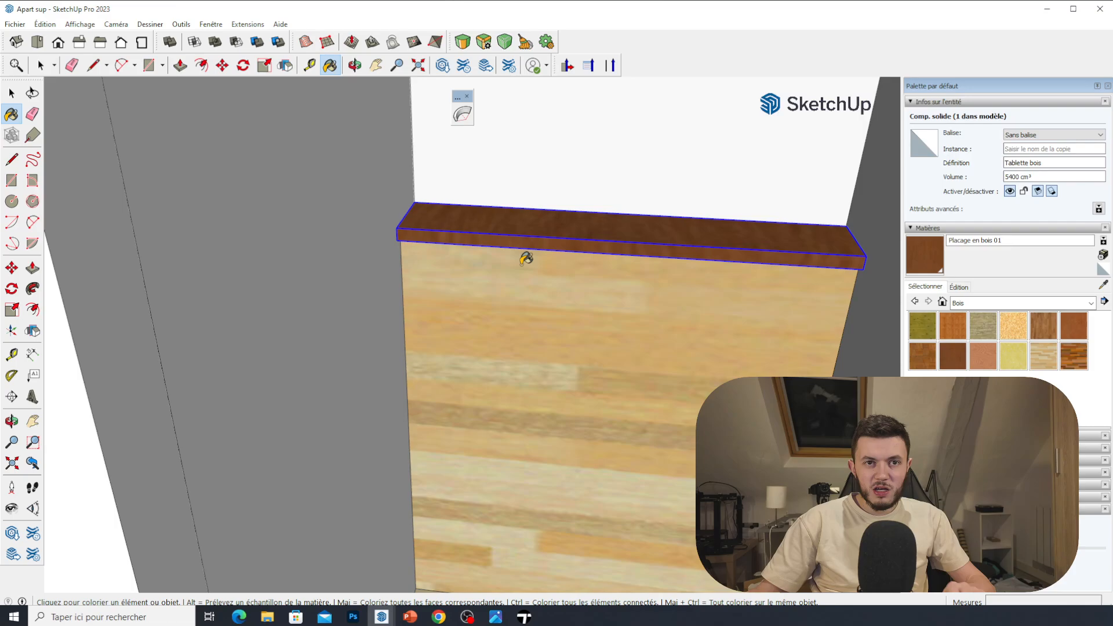
{"action": "scroll", "coordinate": [522, 265], "scroll_direction": "down", "scroll_amount": 3}
{"action": "scroll", "coordinate": [728, 220], "scroll_direction": "up", "scroll_amount": 4}
{"action": "scroll", "coordinate": [464, 174], "scroll_direction": "up", "scroll_amount": 5}
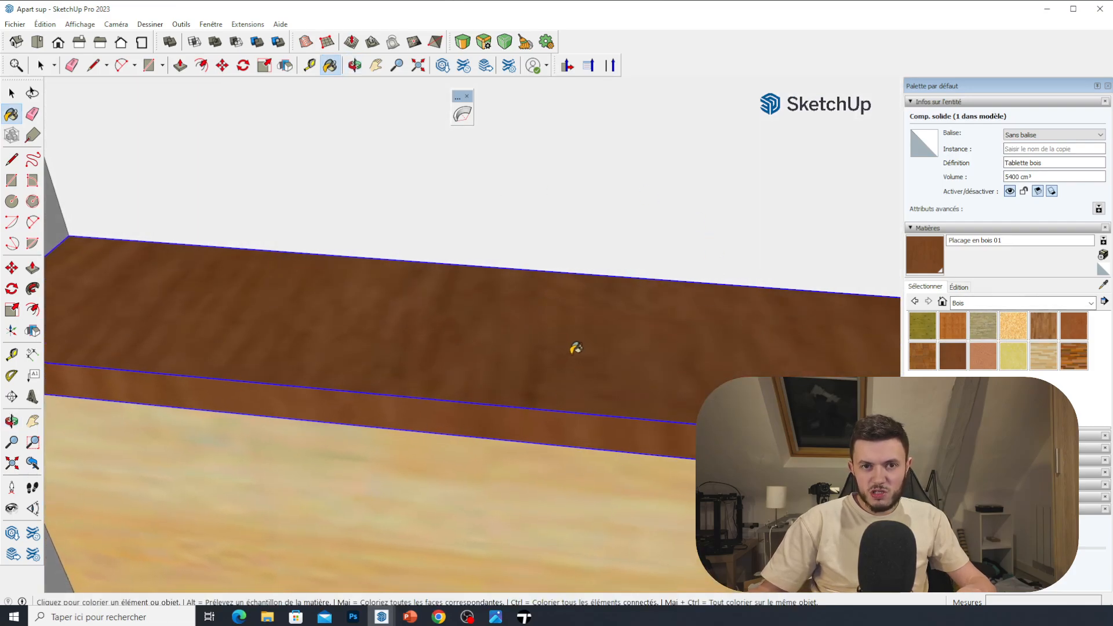
{"action": "mouse_move", "coordinate": [576, 355]}
{"action": "middle_mouse_down"}
{"action": "mouse_move", "coordinate": [705, 355]}
{"action": "mouse_move", "coordinate": [657, 349]}
{"action": "mouse_move", "coordinate": [663, 278]}
{"action": "mouse_move", "coordinate": [497, 311]}
{"action": "mouse_move", "coordinate": [524, 341]}
{"action": "mouse_move", "coordinate": [666, 316]}
{"action": "mouse_move", "coordinate": [554, 303]}
{"action": "mouse_move", "coordinate": [582, 342]}
{"action": "middle_mouse_up"}
{"action": "key", "text": "b"}
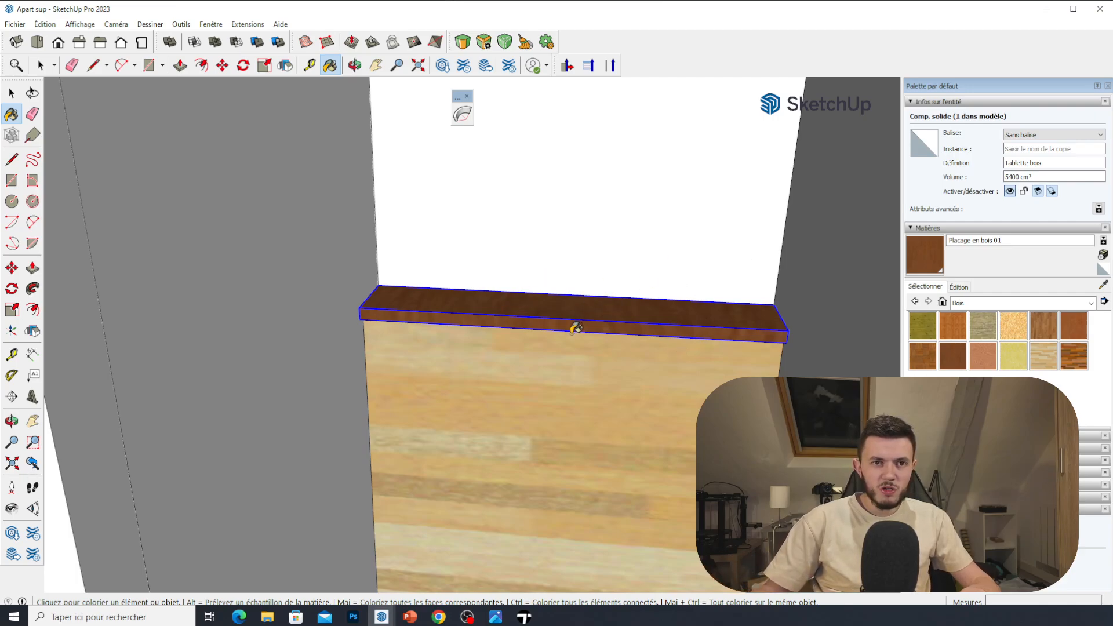
{"action": "middle_click_drag", "start_coordinate": [573, 331], "coordinate": [571, 315]}
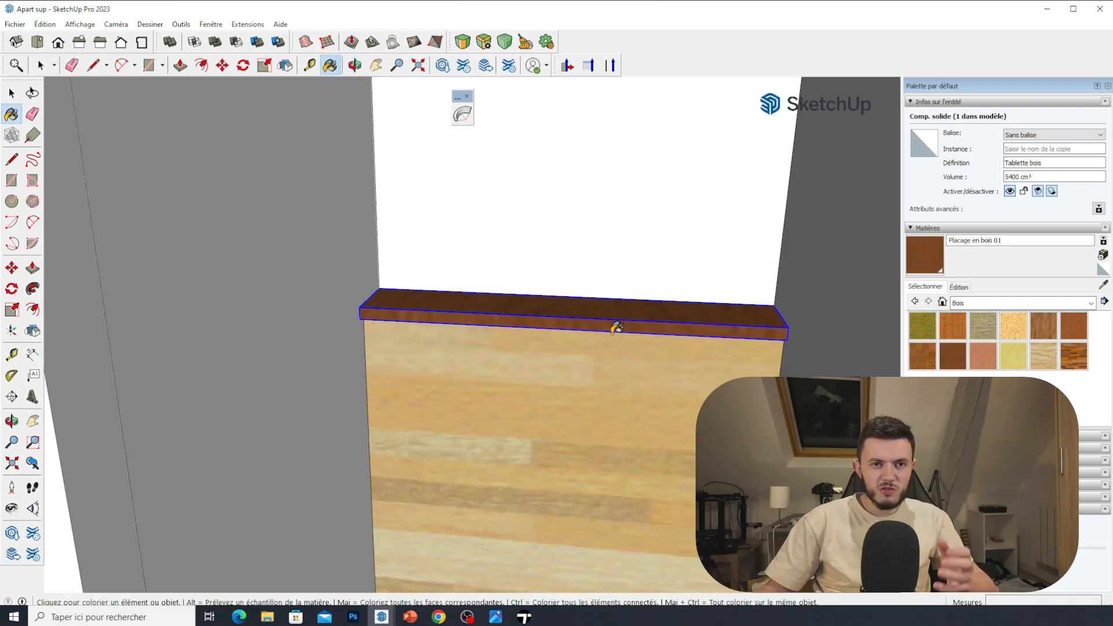
{"action": "mouse_move", "coordinate": [665, 298]}
{"action": "middle_mouse_down"}
{"action": "mouse_move", "coordinate": [625, 286]}
{"action": "mouse_move", "coordinate": [618, 136]}
{"action": "mouse_move", "coordinate": [631, 89]}
{"action": "mouse_move", "coordinate": [651, 320]}
{"action": "mouse_move", "coordinate": [651, 353]}
{"action": "mouse_move", "coordinate": [637, 350]}
{"action": "middle_mouse_up"}
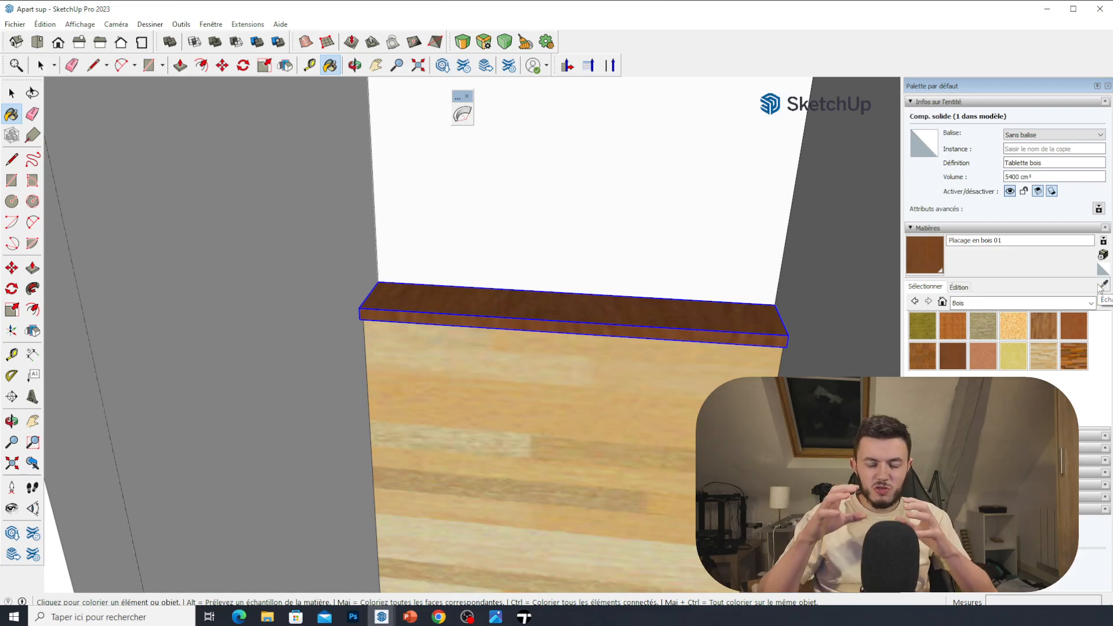
Switch to Twinmotion to view the rendered living room, and return to the SketchUp model.
{"action": "left_click", "coordinate": [524, 617]}
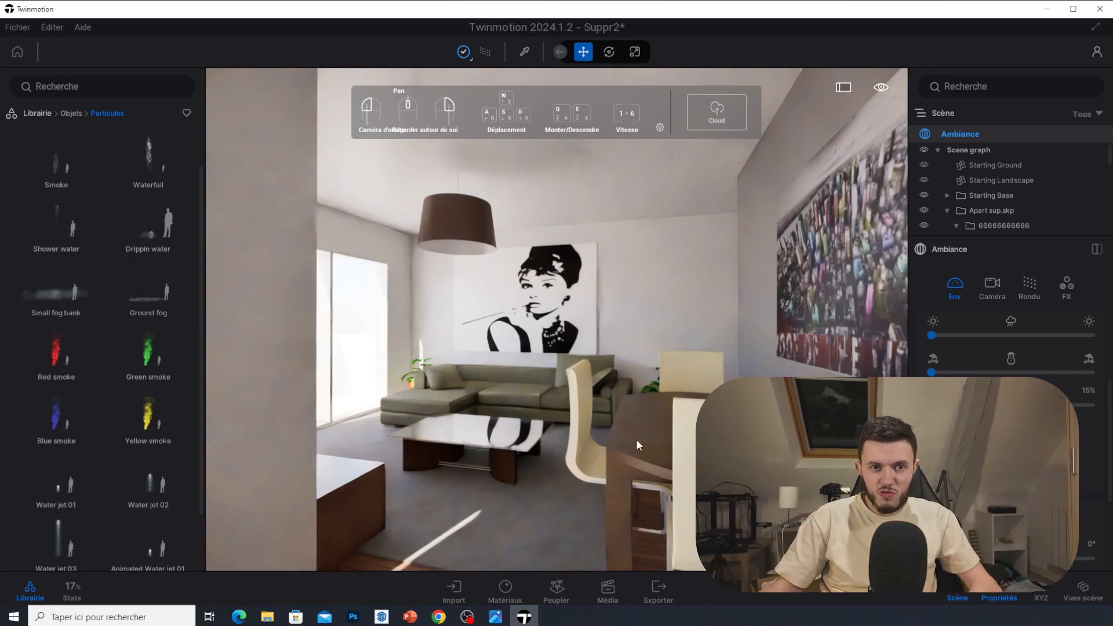
{"action": "left_click", "coordinate": [1046, 8]}
{"action": "scroll", "coordinate": [726, 350], "scroll_direction": "down", "scroll_amount": 2}
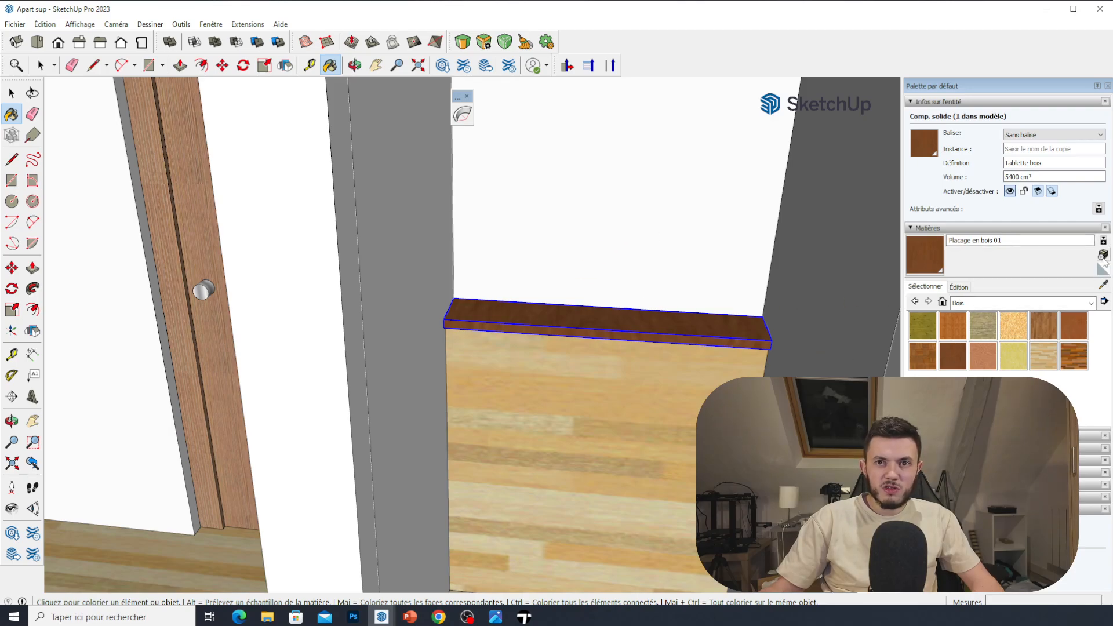
Create a lighter brown material based on the "Placage en bois 01" veneer and apply it to the shelf.
{"action": "left_click", "coordinate": [1103, 255]}
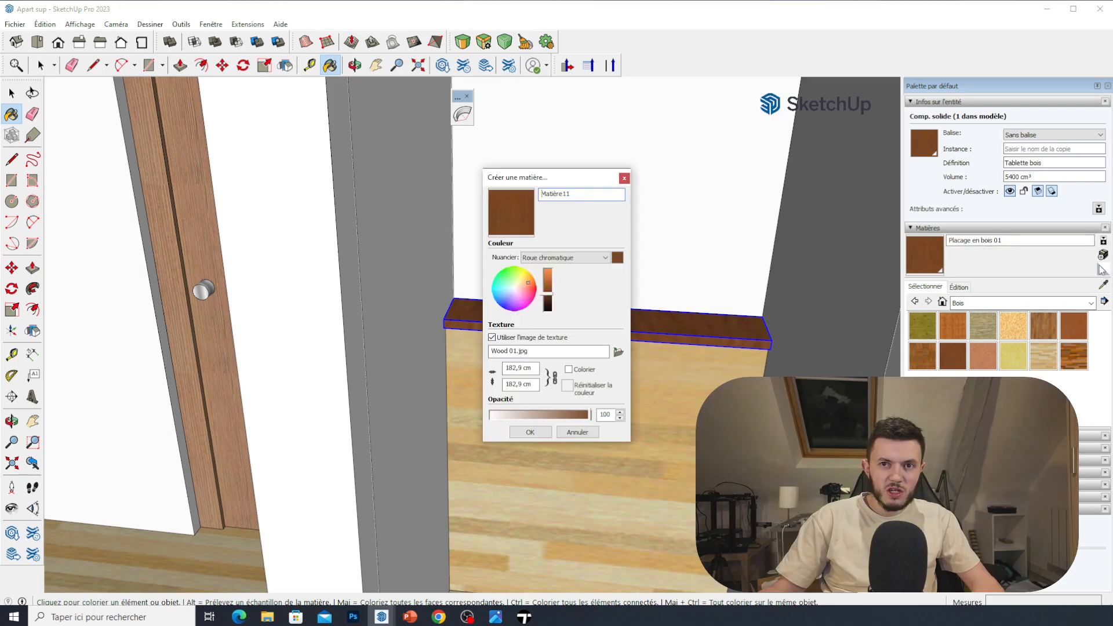
{"action": "left_click_drag", "start_coordinate": [545, 298], "coordinate": [547, 287]}
{"action": "left_click", "coordinate": [529, 432]}
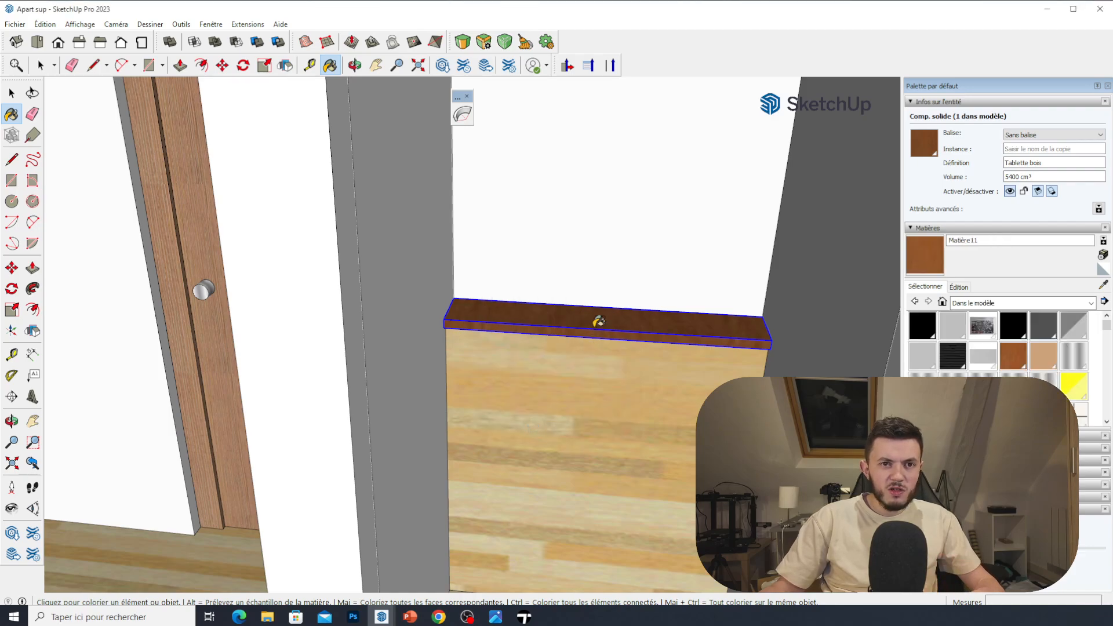
{"action": "left_click", "coordinate": [605, 316]}
{"action": "scroll", "coordinate": [612, 301], "scroll_direction": "up", "scroll_amount": 5}
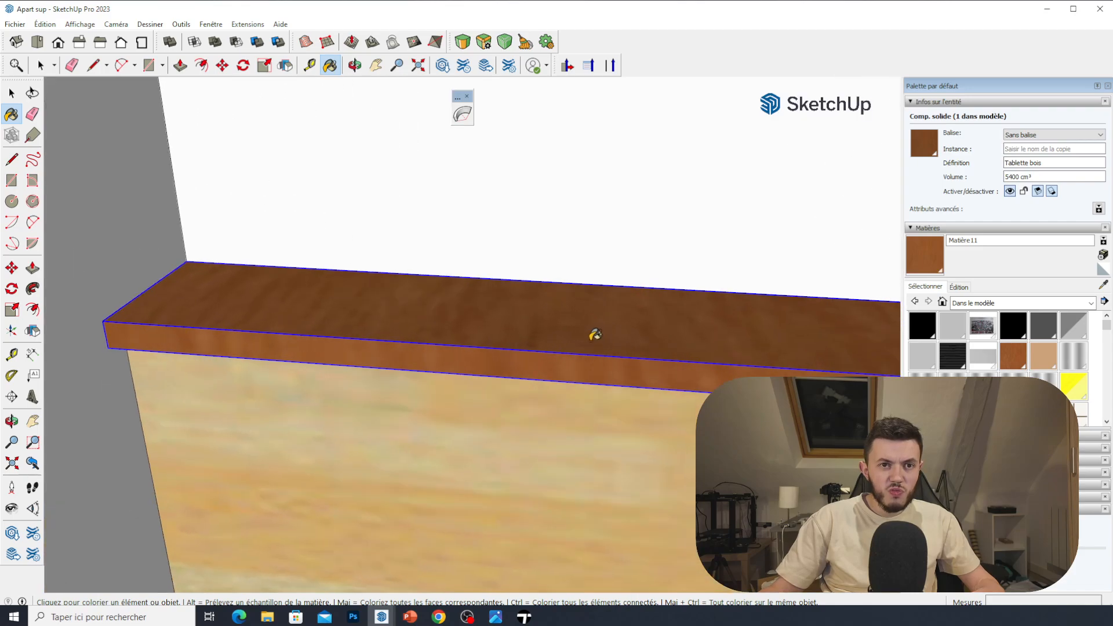
{"action": "mouse_move", "coordinate": [593, 332]}
{"action": "middle_mouse_down"}
{"action": "mouse_move", "coordinate": [591, 315]}
{"action": "mouse_move", "coordinate": [603, 342]}
{"action": "mouse_move", "coordinate": [583, 365]}
{"action": "middle_mouse_up"}
{"action": "key", "text": "b"}
{"action": "scroll", "coordinate": [591, 316], "scroll_direction": "down", "scroll_amount": 4}
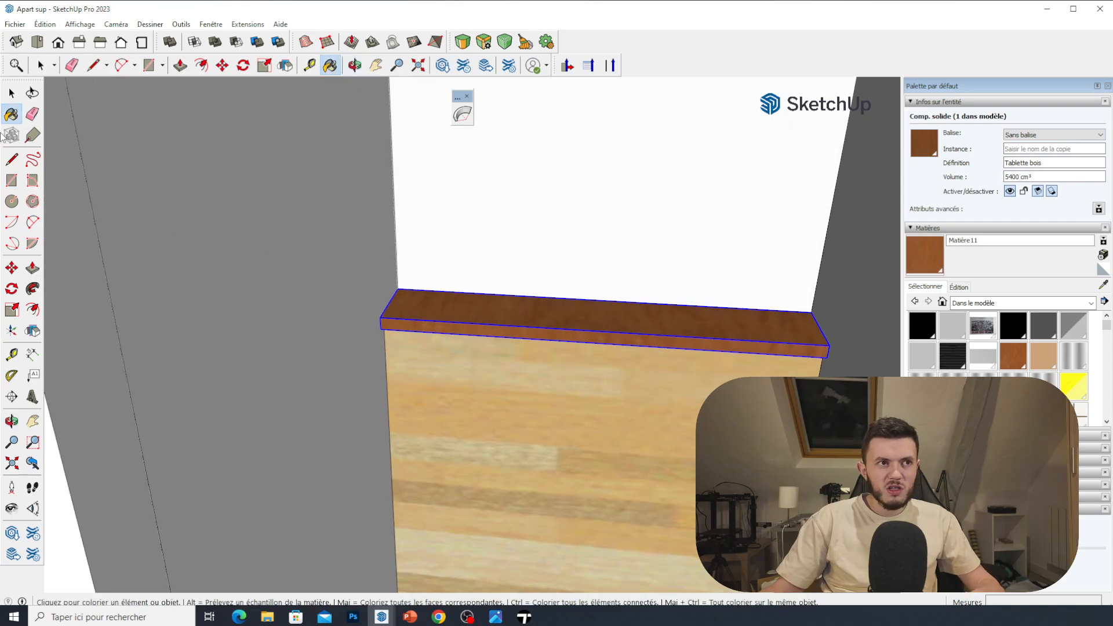
Clear the shelf selection and examine the niche with its recoloured shelf from further away.
{"action": "left_click", "coordinate": [12, 93]}
{"action": "middle_click_drag", "start_coordinate": [477, 296], "coordinate": [489, 327]}
{"action": "scroll", "coordinate": [521, 406], "scroll_direction": "down", "scroll_amount": 3}
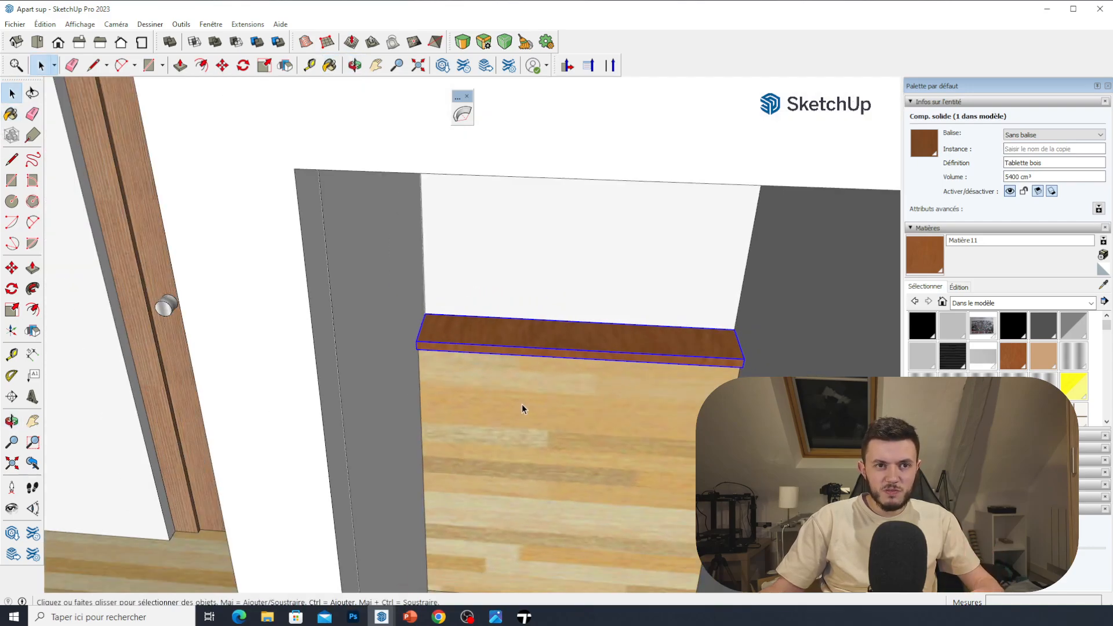
{"action": "scroll", "coordinate": [524, 404], "scroll_direction": "down", "scroll_amount": 3}
{"action": "middle_click_drag", "start_coordinate": [538, 396], "coordinate": [541, 443]}
{"action": "scroll", "coordinate": [537, 358], "scroll_direction": "down", "scroll_amount": 7}
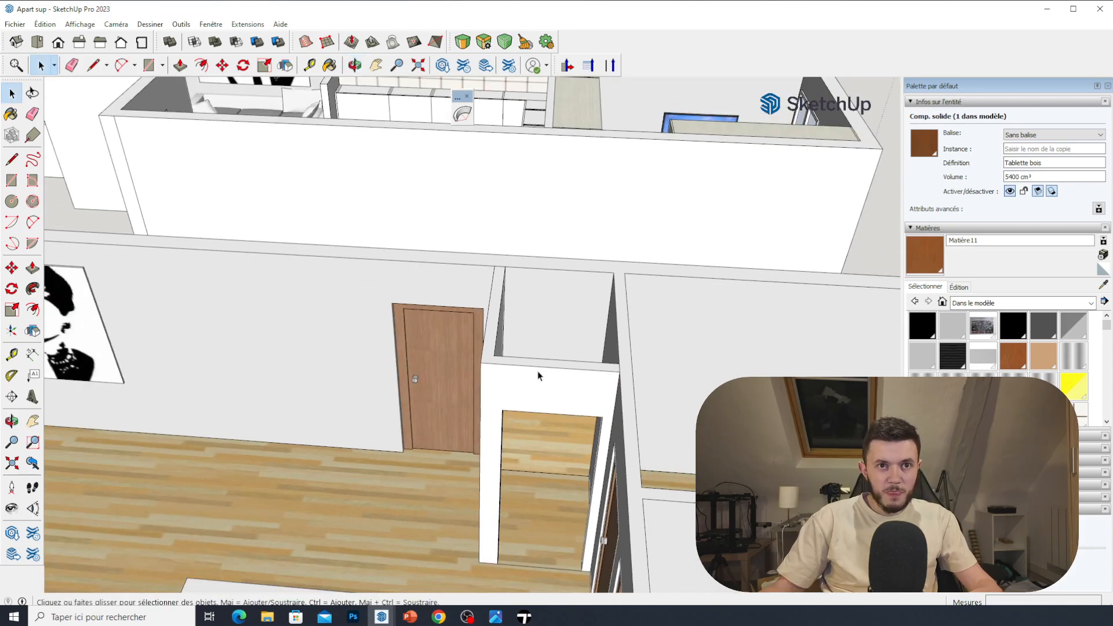
{"action": "scroll", "coordinate": [537, 374], "scroll_direction": "down", "scroll_amount": 4}
{"action": "left_click", "coordinate": [587, 374]}
Select the shelf component and change its definition name to "Bois".
{"action": "scroll", "coordinate": [545, 420], "scroll_direction": "up", "scroll_amount": 9}
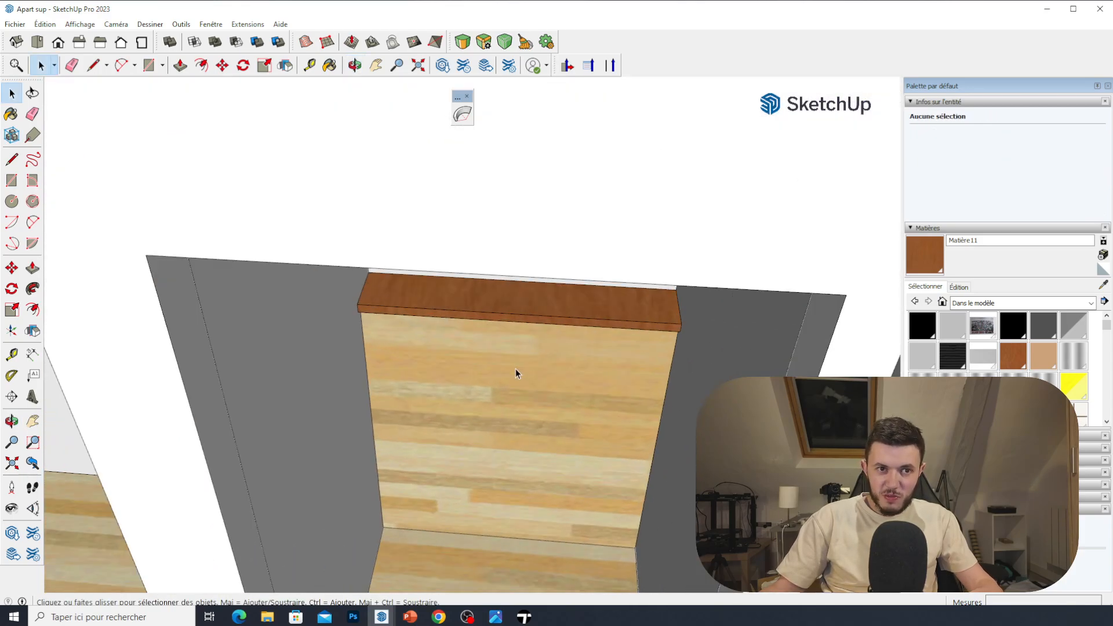
{"action": "middle_click_drag", "start_coordinate": [515, 370], "coordinate": [526, 306]}
{"action": "scroll", "coordinate": [523, 302], "scroll_direction": "up", "scroll_amount": 2}
{"action": "left_click", "coordinate": [525, 299]}
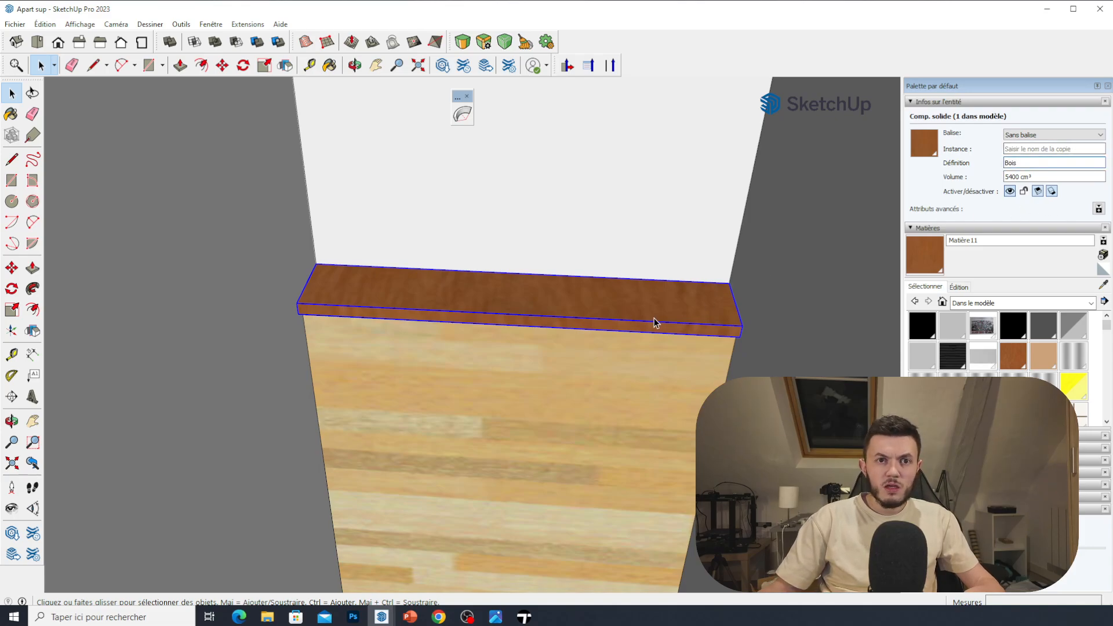
Open 3D Warehouse and search the models for "toilette".
{"action": "scroll", "coordinate": [653, 319], "scroll_direction": "down", "scroll_amount": 4}
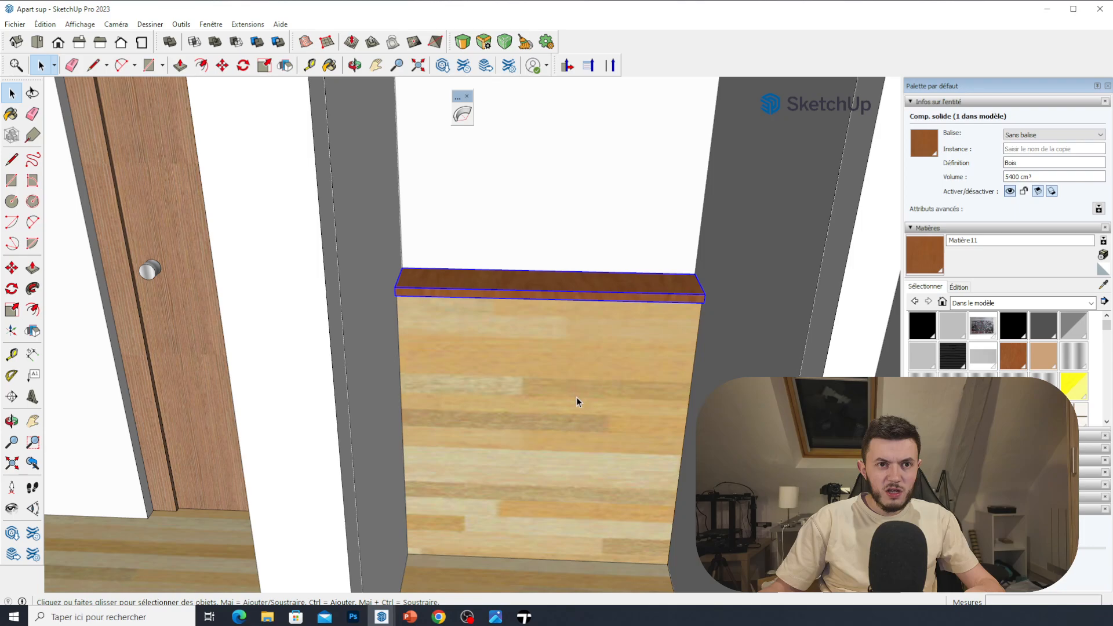
{"action": "scroll", "coordinate": [513, 252], "scroll_direction": "down", "scroll_amount": 2}
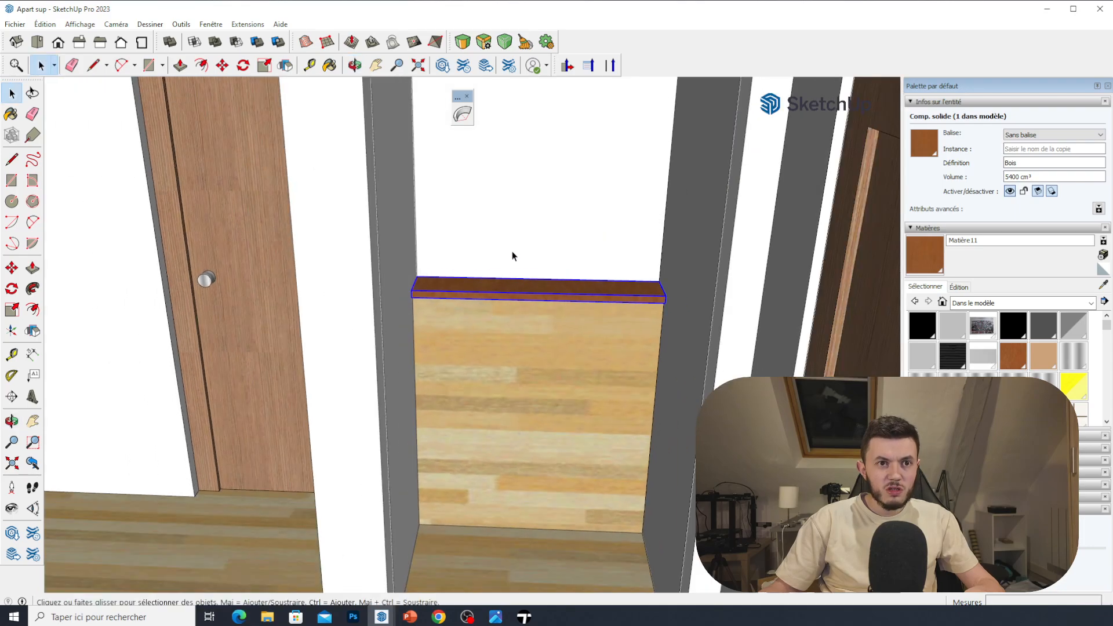
{"action": "left_click", "coordinate": [442, 66]}
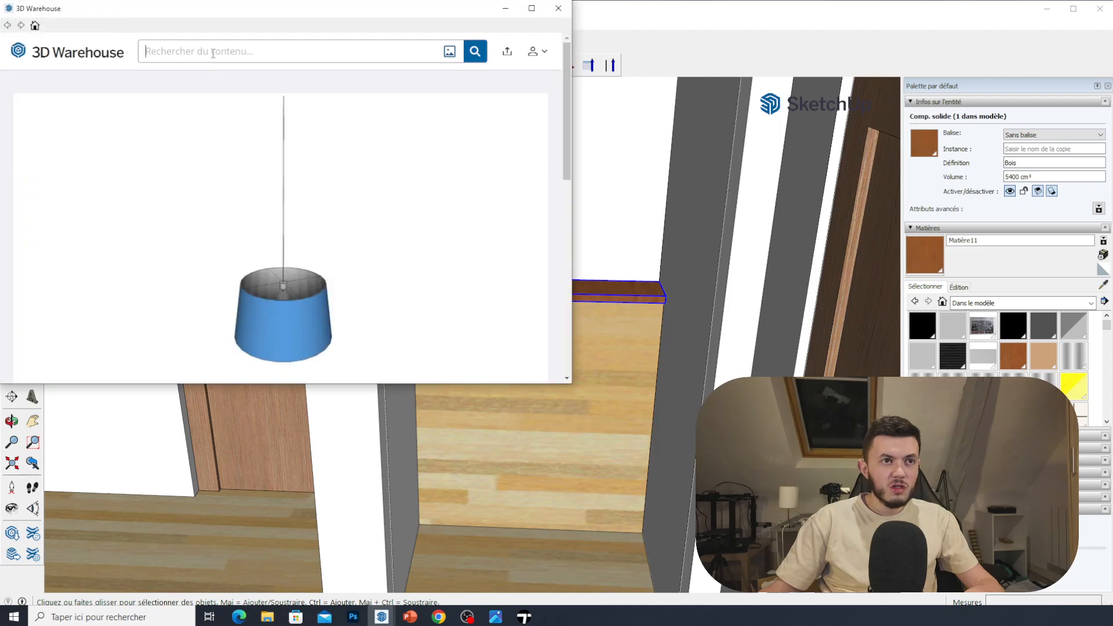
{"action": "left_click", "coordinate": [213, 51]}
{"action": "type", "text": "toilette"}
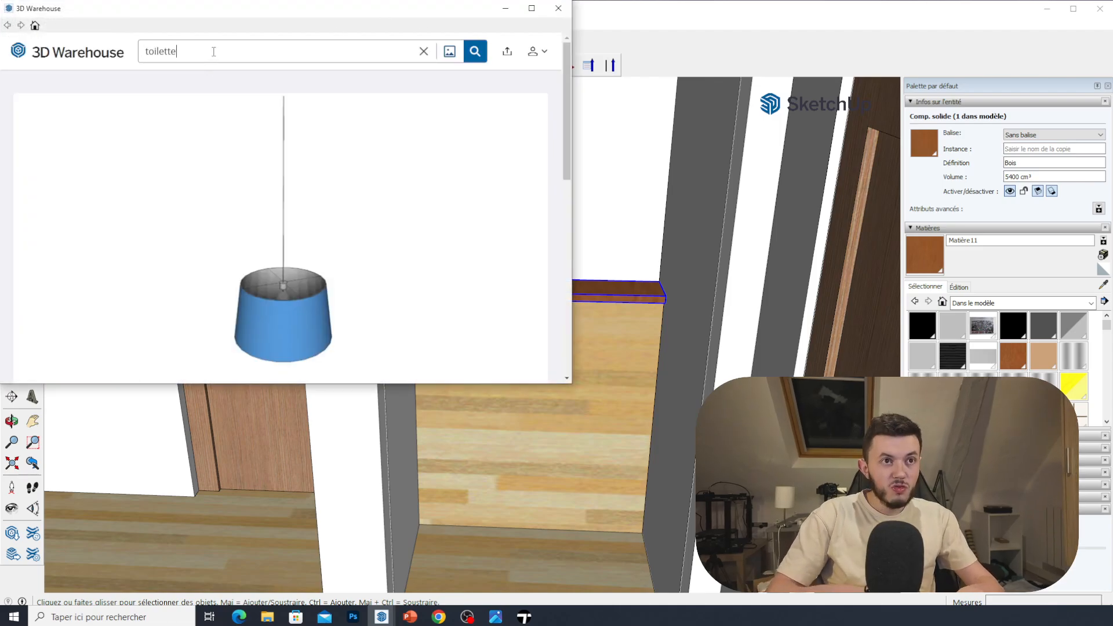
{"action": "key", "text": "Return"}
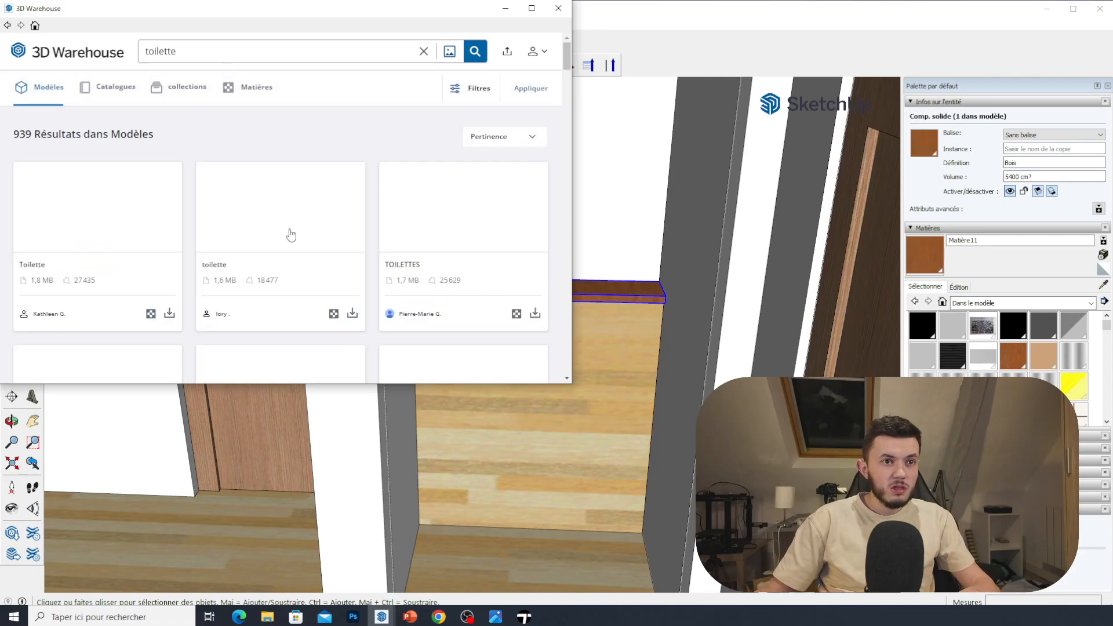
Download the wall-hung "toilette" model with flush plate, paper holder and brush directly into the model and place it in the niche.
{"action": "left_click", "coordinate": [297, 204]}
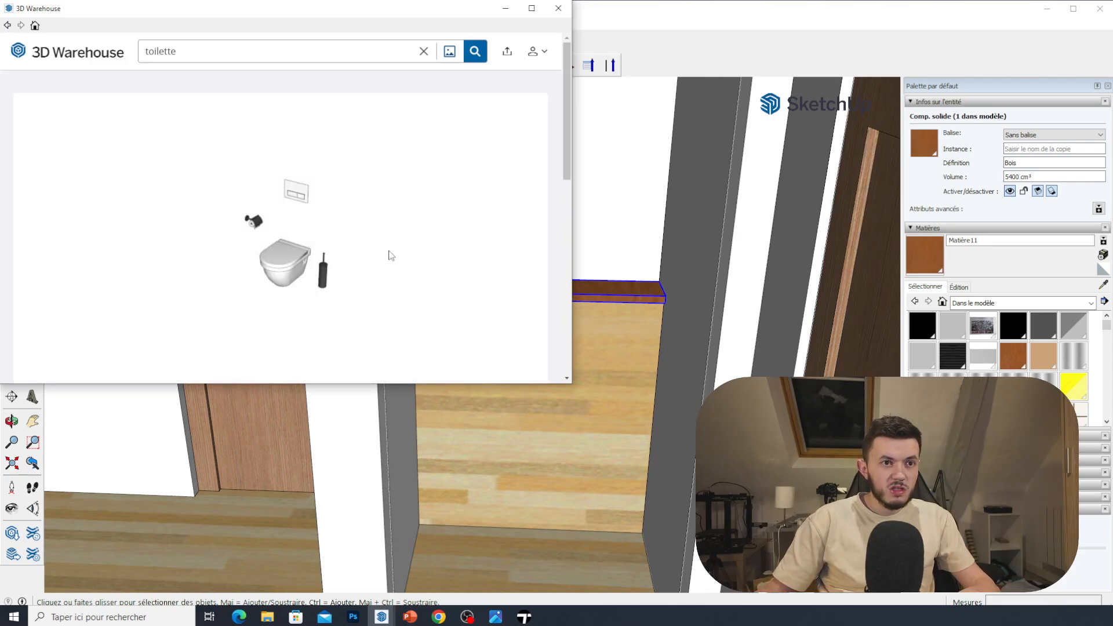
{"action": "scroll", "coordinate": [387, 253], "scroll_direction": "down", "scroll_amount": 5}
{"action": "left_click", "coordinate": [462, 294]}
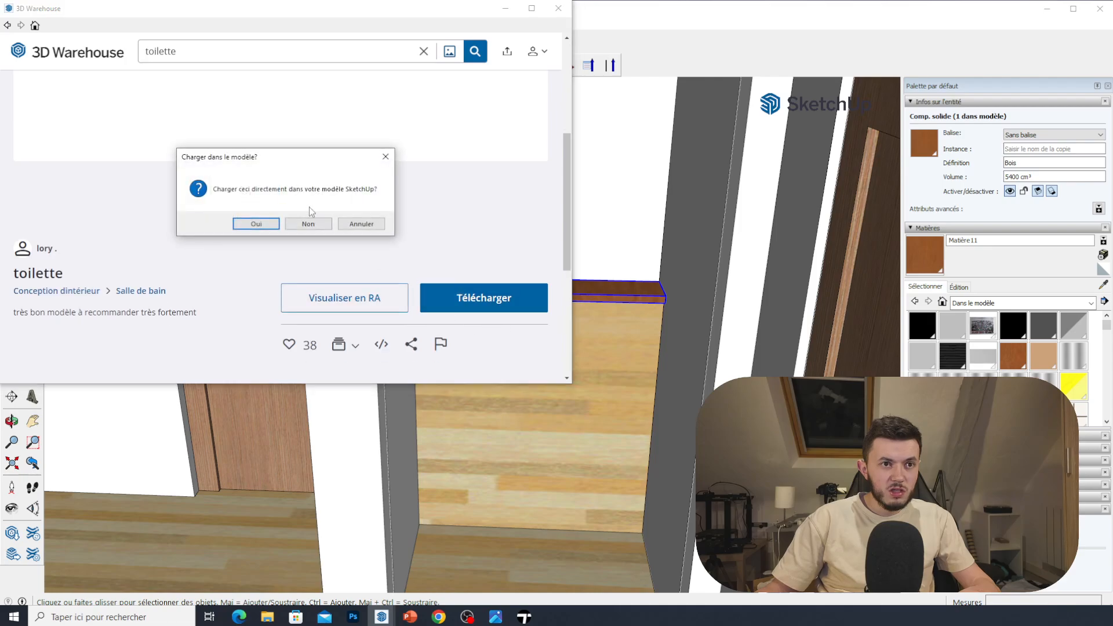
{"action": "left_click", "coordinate": [255, 224]}
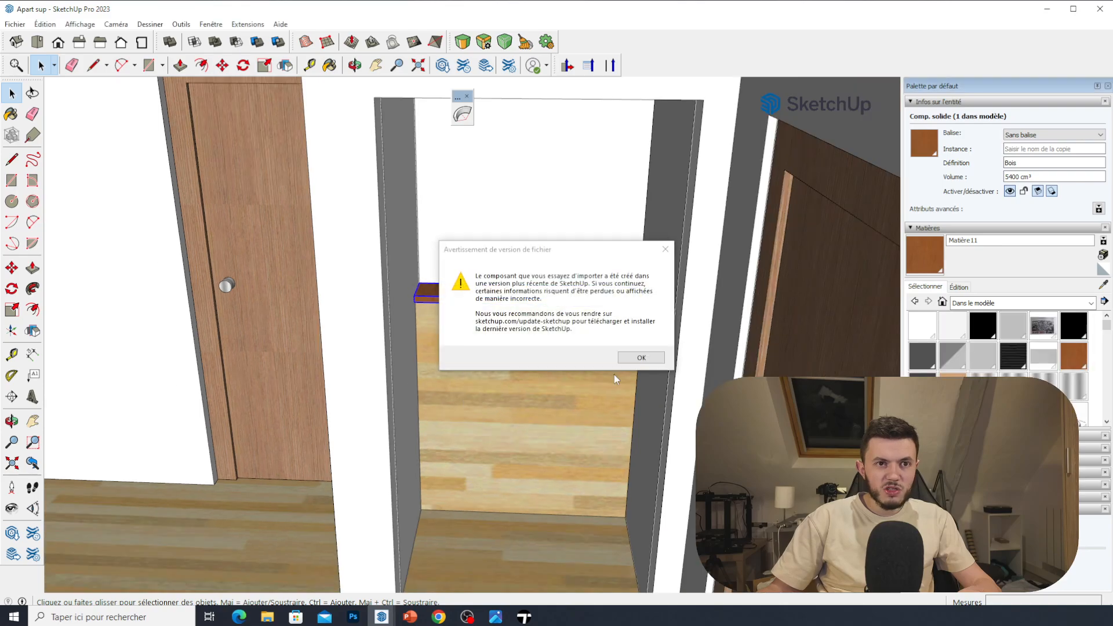
{"action": "left_click", "coordinate": [642, 357]}
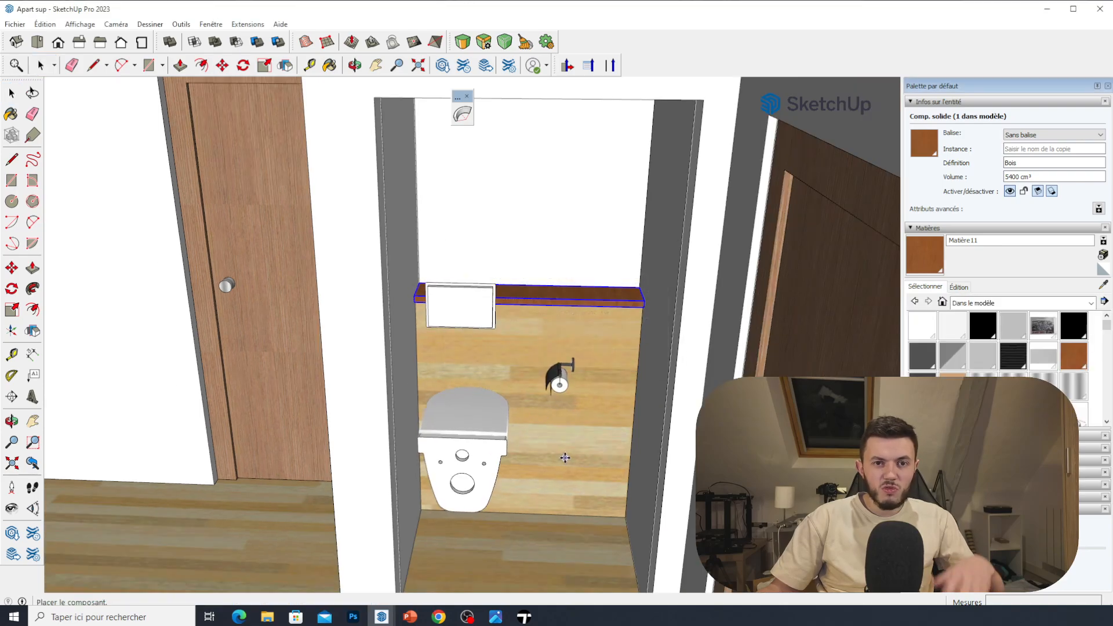
{"action": "left_click", "coordinate": [638, 479]}
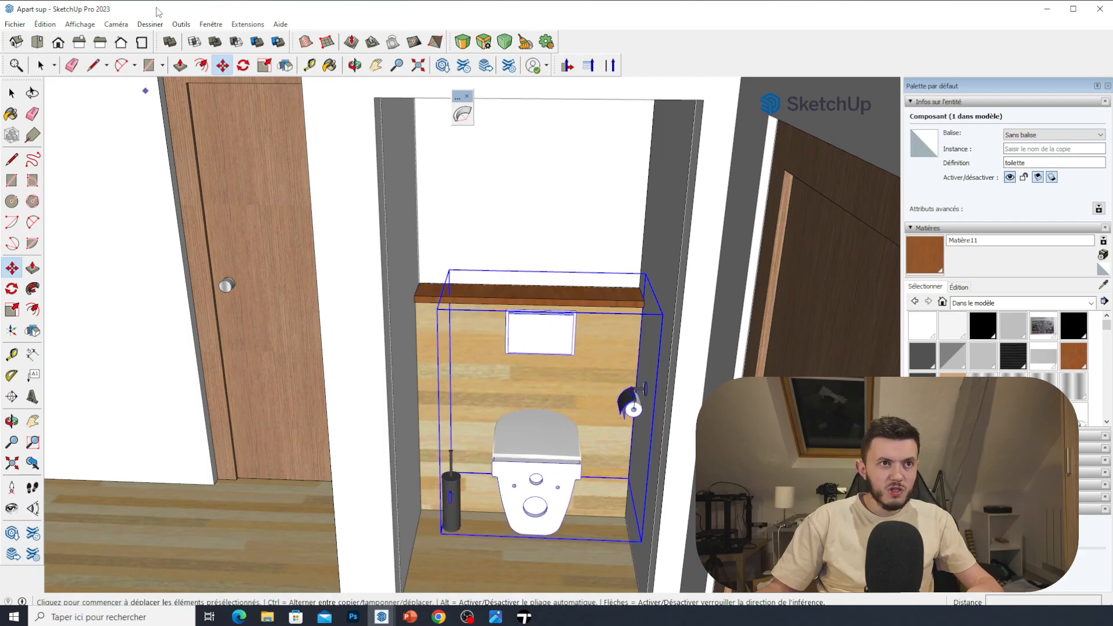
Rotate the toilet component 180° on the floor plane so its front faces out of the niche.
{"action": "left_click", "coordinate": [243, 65]}
{"action": "middle_click_drag", "start_coordinate": [451, 299], "coordinate": [435, 398]}
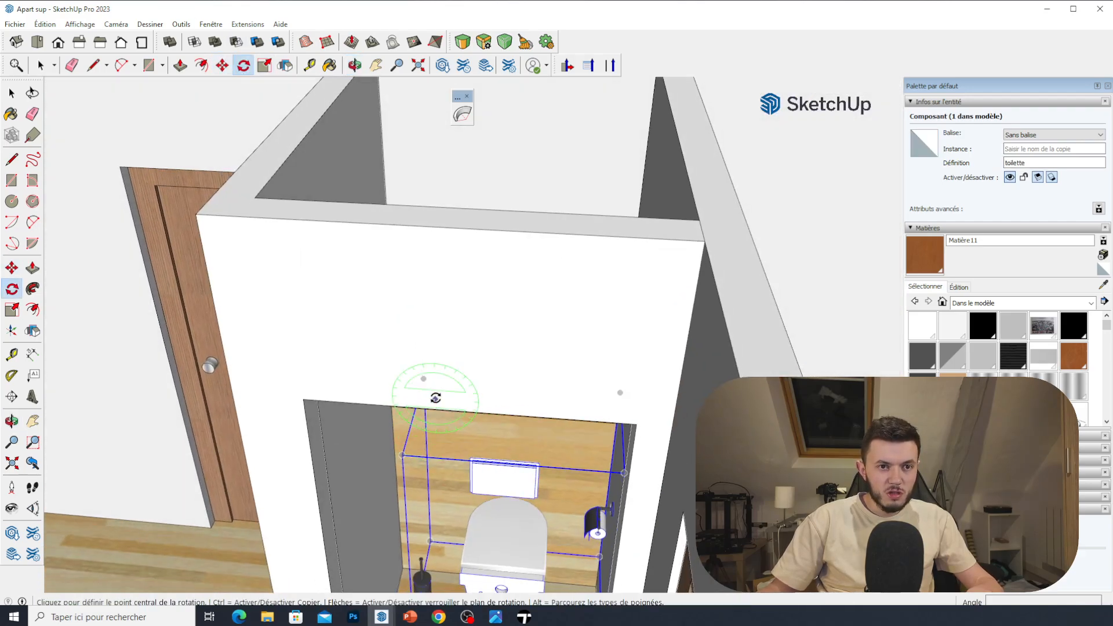
{"action": "scroll", "coordinate": [436, 398], "scroll_direction": "down", "scroll_amount": 3}
{"action": "middle_click_drag", "start_coordinate": [452, 445], "coordinate": [484, 521]}
{"action": "scroll", "coordinate": [435, 387], "scroll_direction": "down", "scroll_amount": 5}
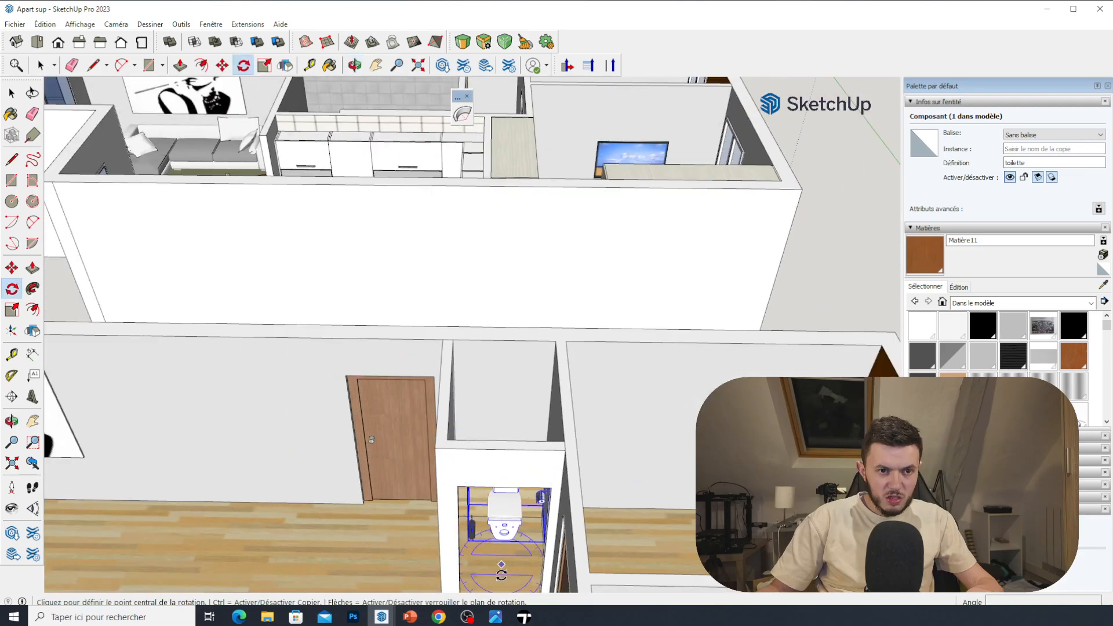
{"action": "left_click", "coordinate": [500, 553]}
{"action": "scroll", "coordinate": [517, 554], "scroll_direction": "up", "scroll_amount": 2}
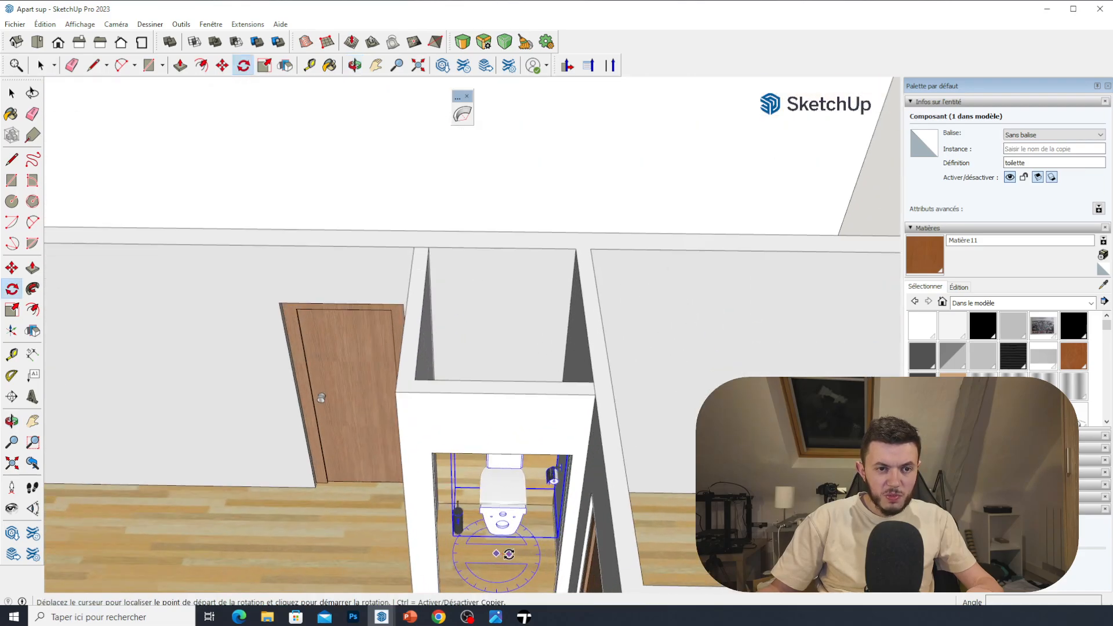
{"action": "key", "text": "Escape"}
{"action": "scroll", "coordinate": [513, 517], "scroll_direction": "up", "scroll_amount": 3}
{"action": "scroll", "coordinate": [512, 518], "scroll_direction": "up", "scroll_amount": 2}
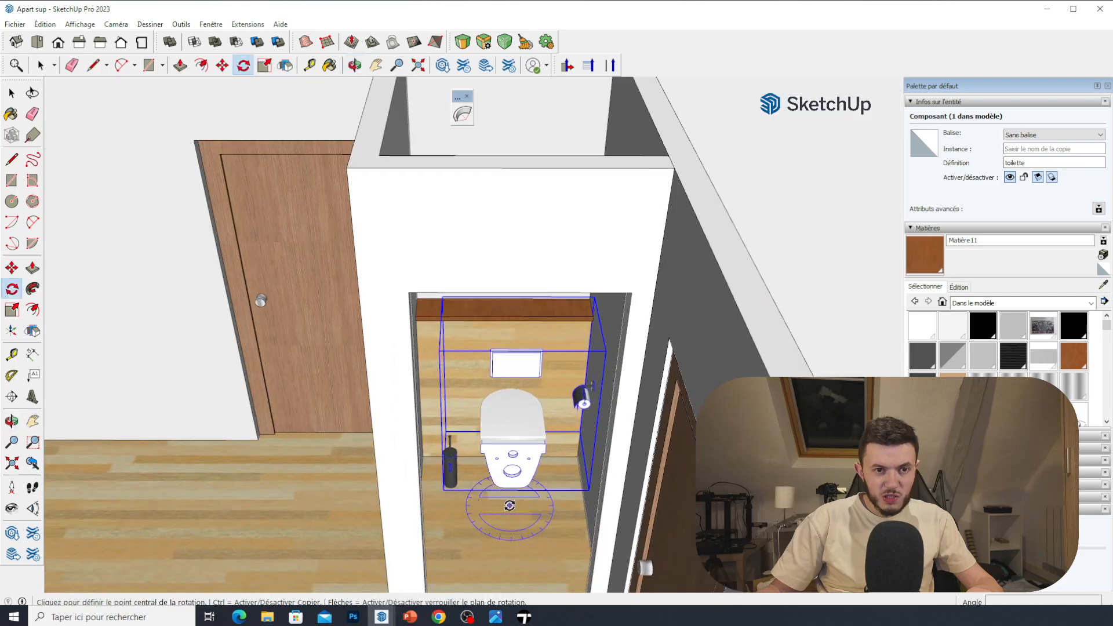
{"action": "left_click", "coordinate": [506, 508]}
{"action": "left_click", "coordinate": [531, 509]}
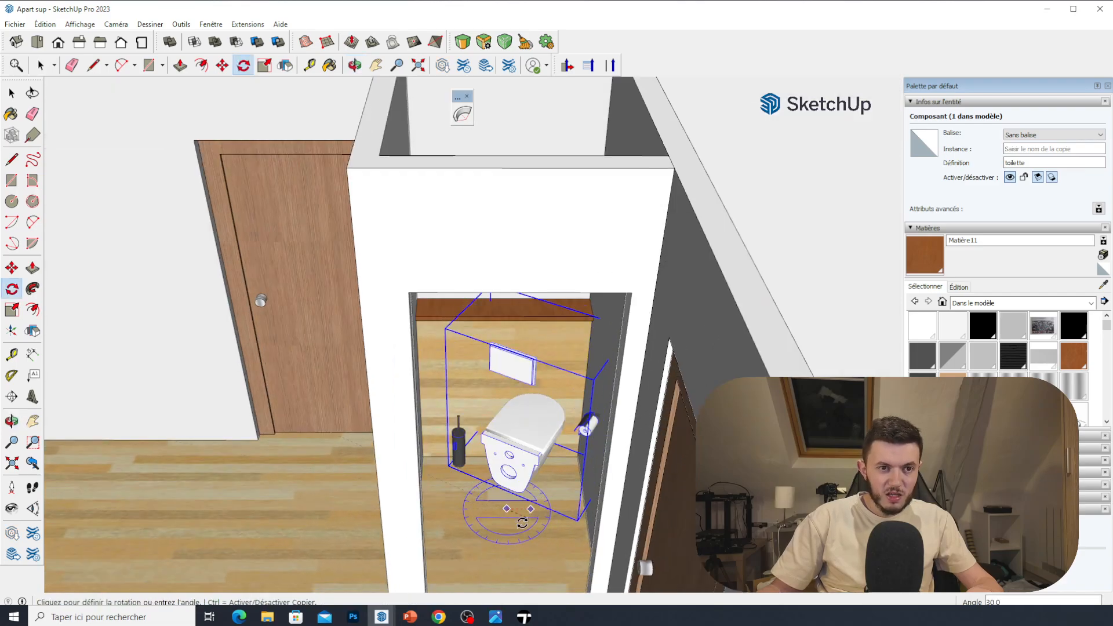
{"action": "left_click", "coordinate": [476, 508]}
Raise the whole toilet component 50 cm inside the niche.
{"action": "key", "text": "m"}
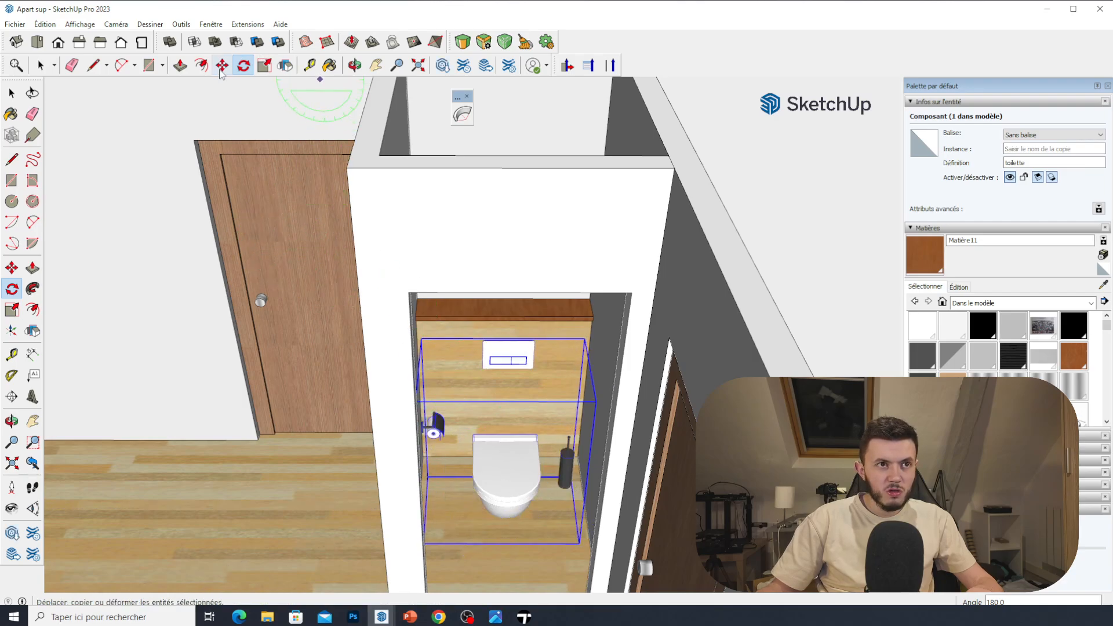
{"action": "scroll", "coordinate": [481, 365], "scroll_direction": "up", "scroll_amount": 3}
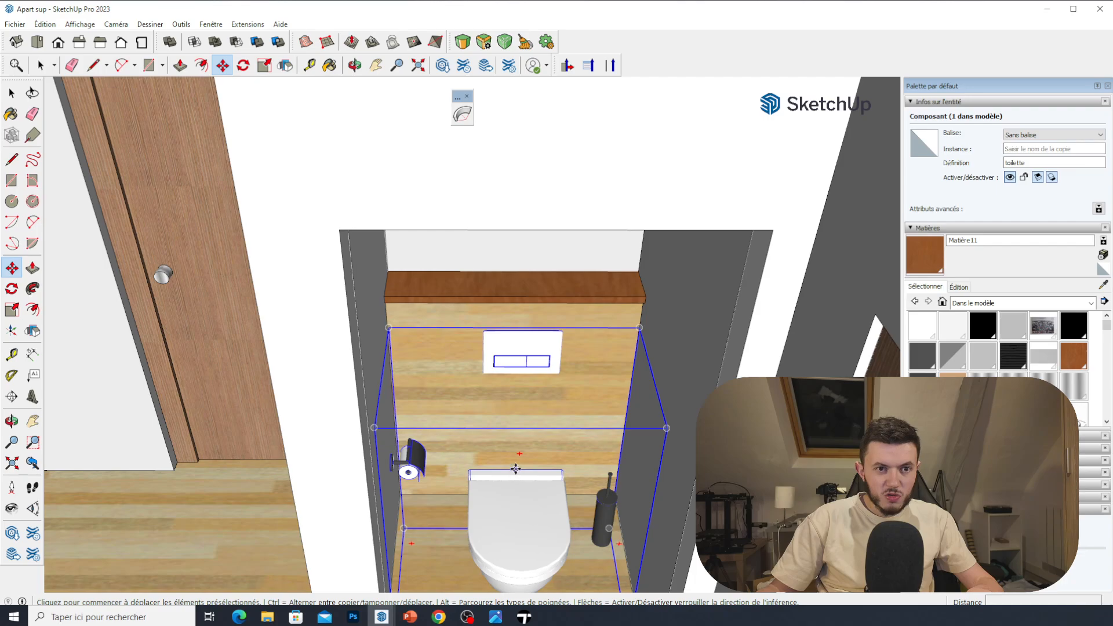
{"action": "left_click", "coordinate": [515, 468]}
{"action": "scroll", "coordinate": [515, 468], "scroll_direction": "up", "scroll_amount": 2}
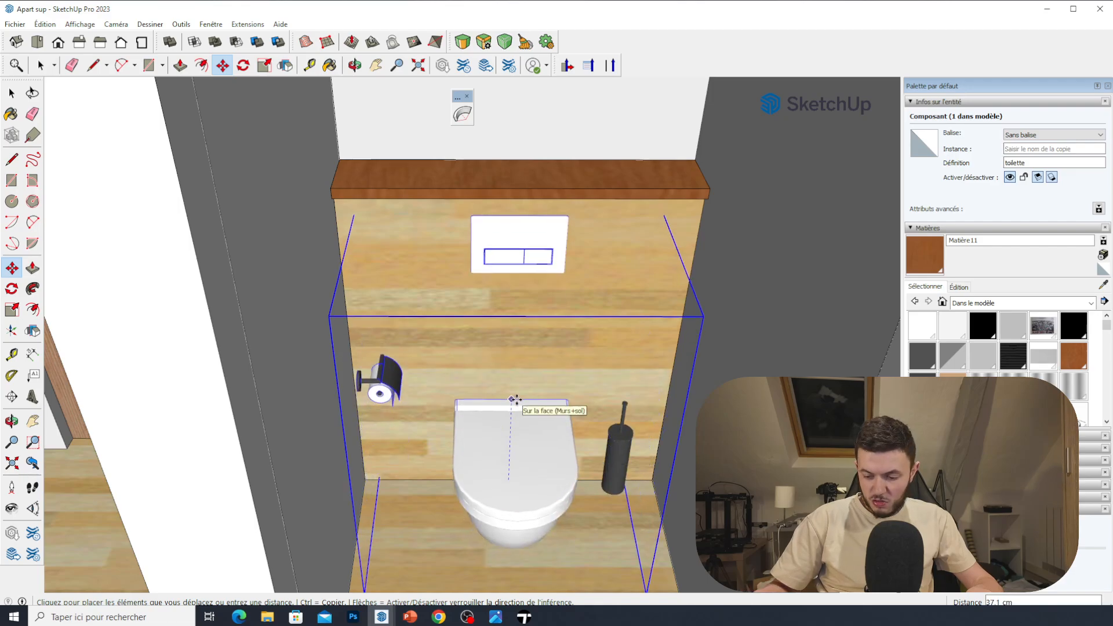
{"action": "key", "text": "Return"}
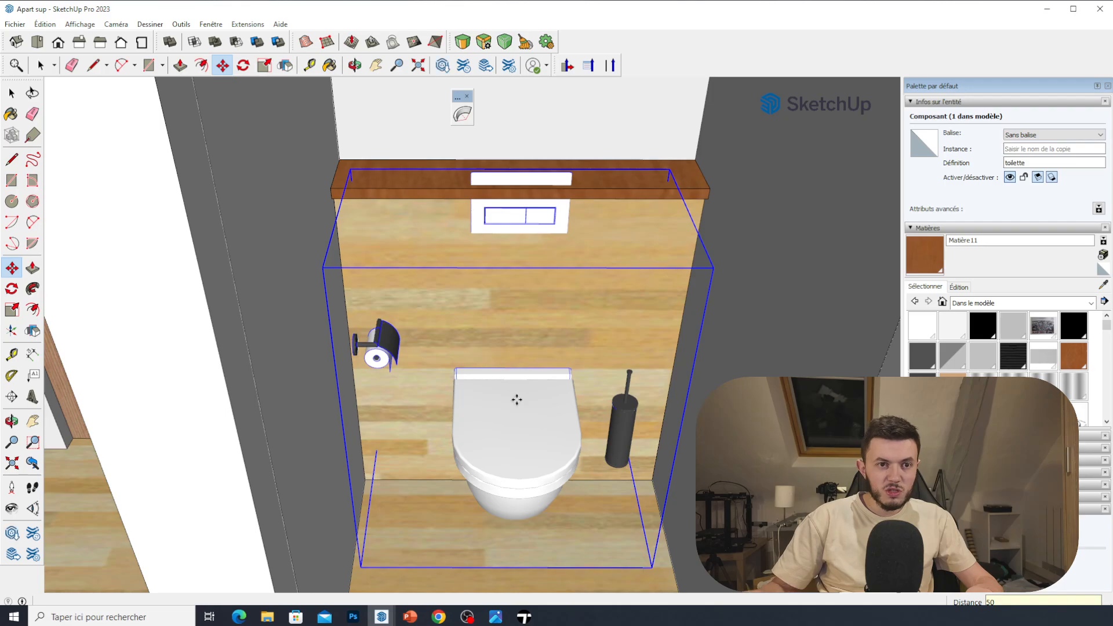
{"action": "middle_click_drag", "start_coordinate": [516, 400], "coordinate": [527, 358]}
{"action": "left_click", "coordinate": [11, 93]}
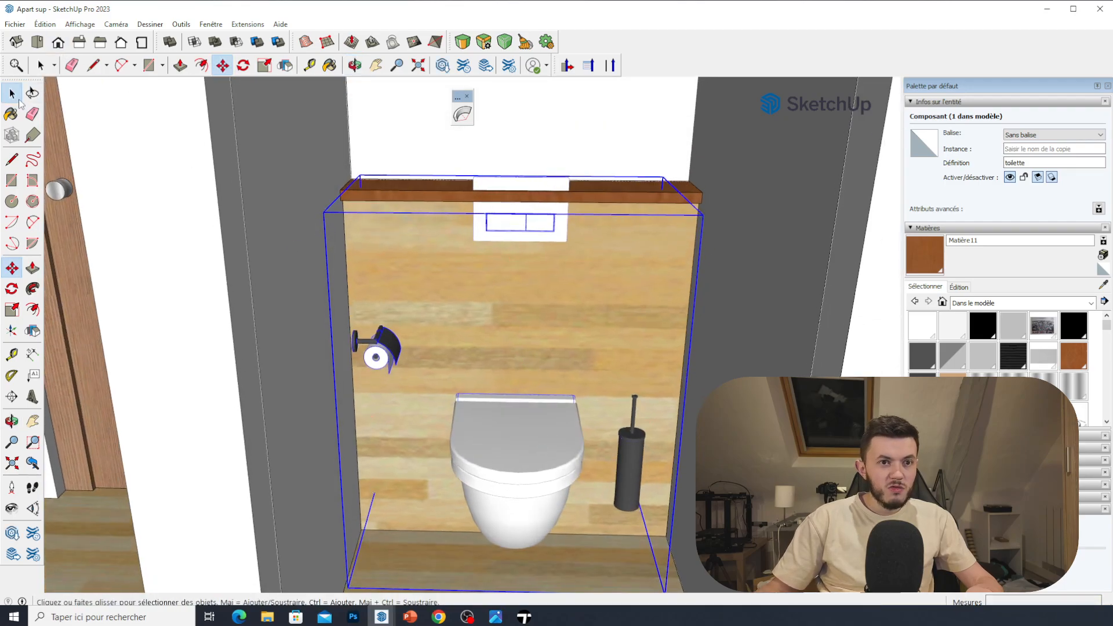
{"action": "middle_click_drag", "start_coordinate": [452, 168], "coordinate": [539, 251]}
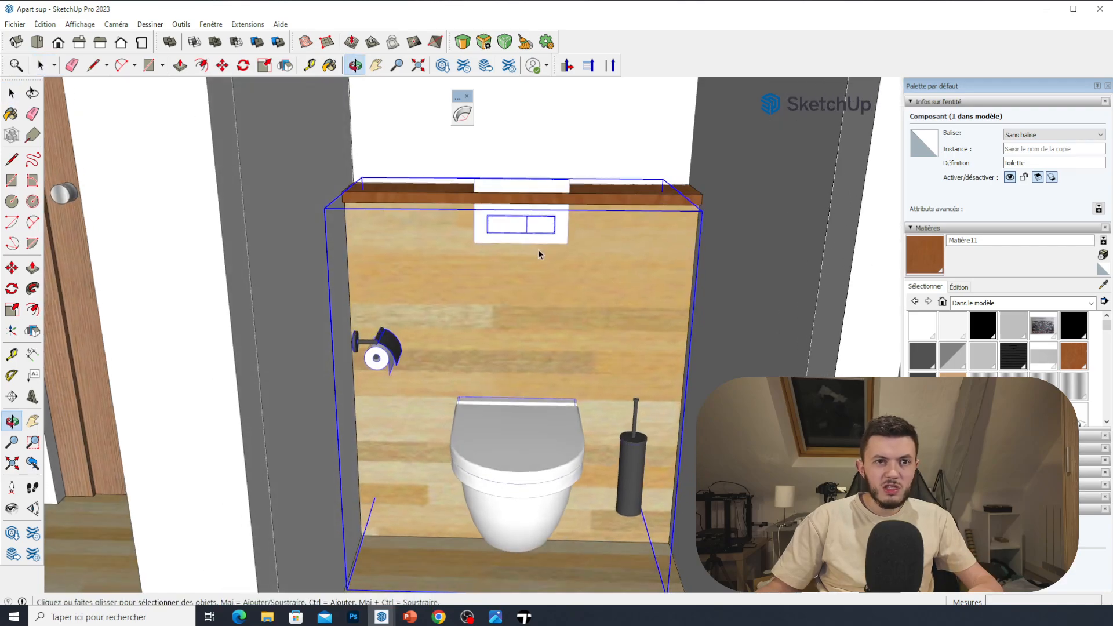
{"action": "scroll", "coordinate": [531, 226], "scroll_direction": "down", "scroll_amount": 2}
{"action": "scroll", "coordinate": [548, 187], "scroll_direction": "up", "scroll_amount": 2}
{"action": "middle_click_drag", "start_coordinate": [547, 193], "coordinate": [540, 264]}
{"action": "scroll", "coordinate": [540, 272], "scroll_direction": "down", "scroll_amount": 2}
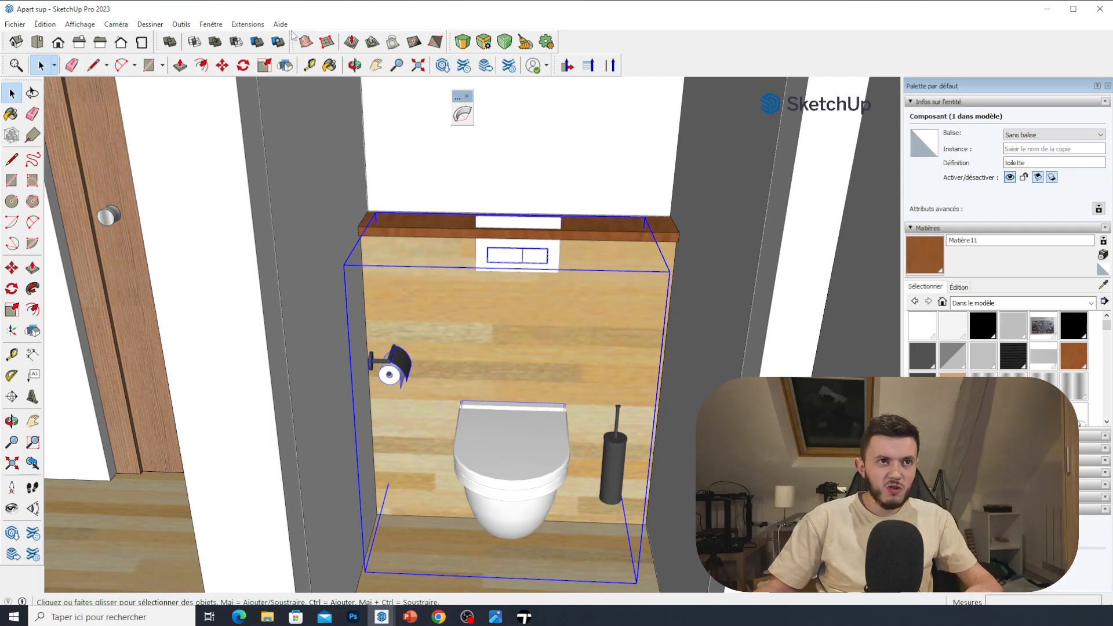
{"action": "left_click", "coordinate": [222, 65]}
{"action": "left_click", "coordinate": [515, 224]}
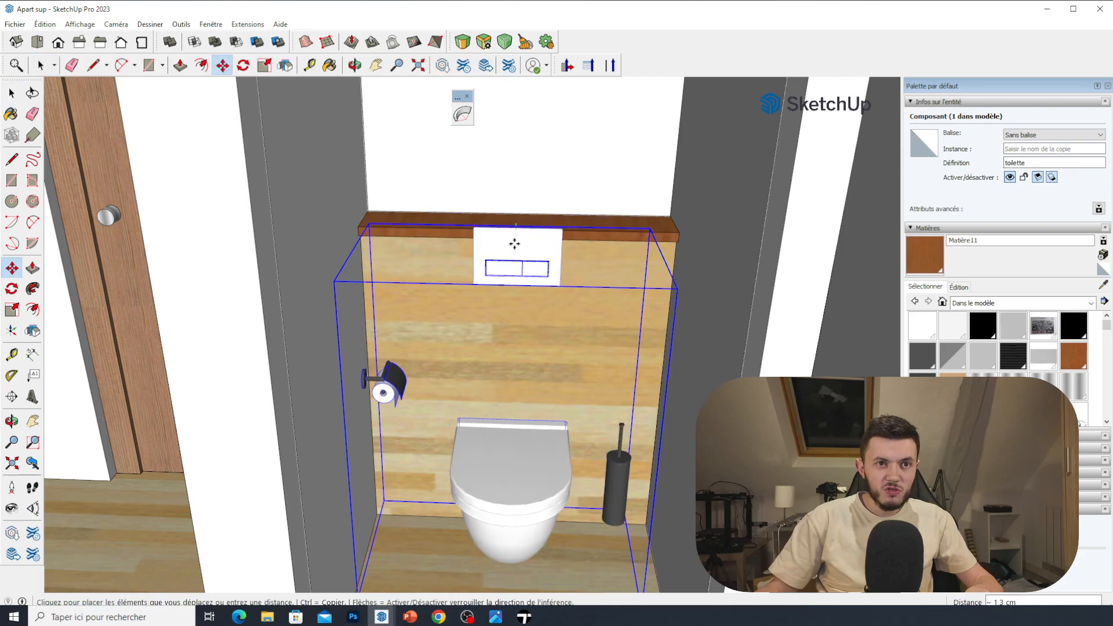
{"action": "key", "text": "Escape"}
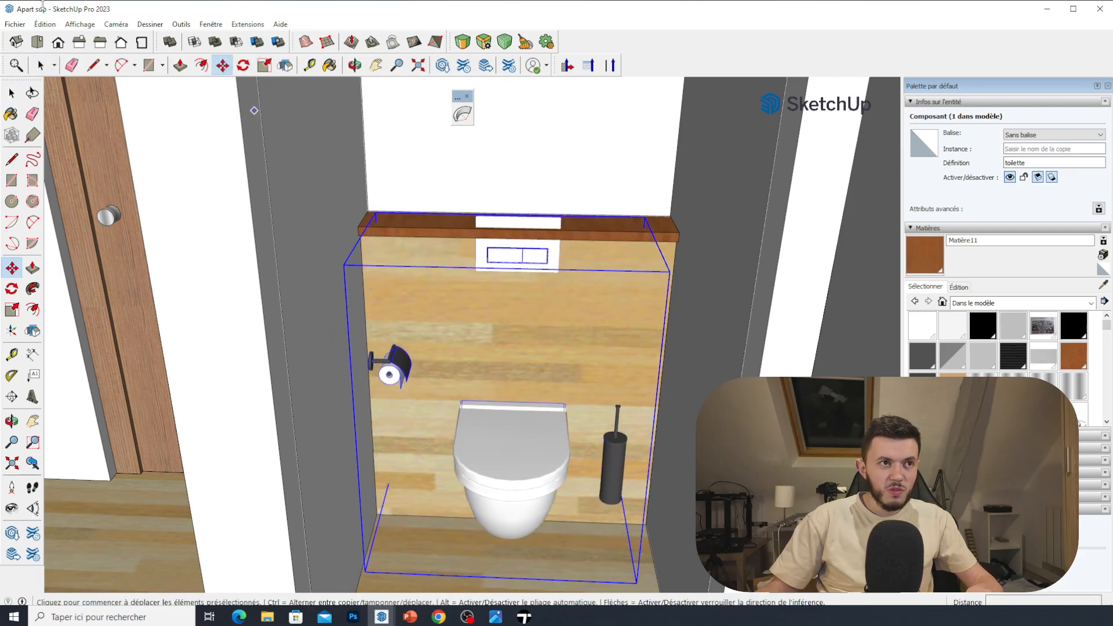
Open the toilet component for editing and lower its flush plate about 14 cm to sit below the shelf.
{"action": "left_click", "coordinate": [41, 66]}
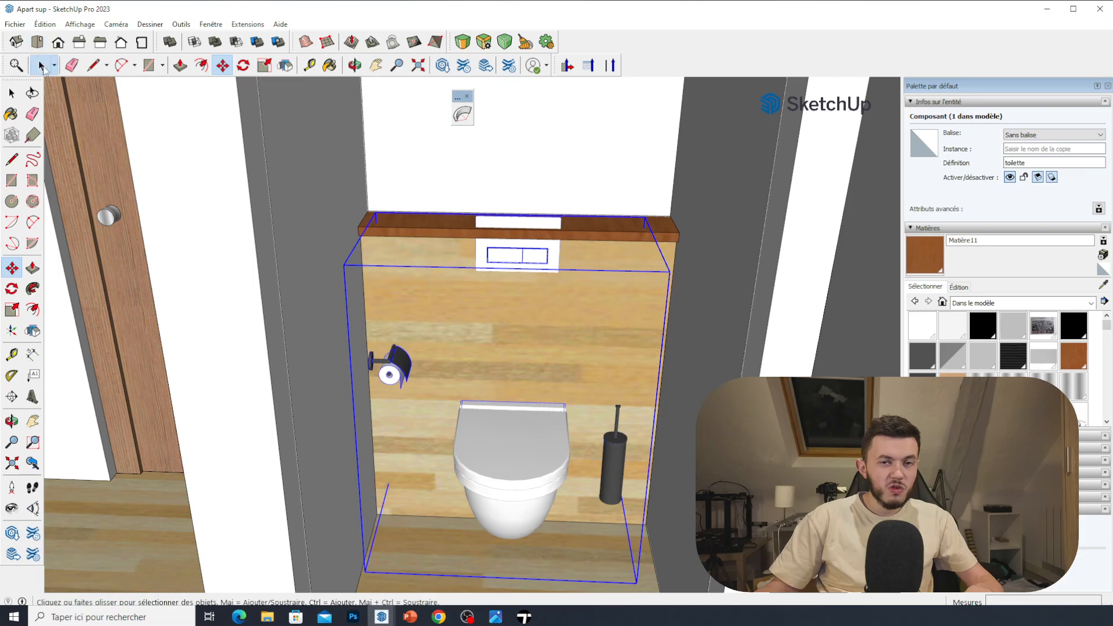
{"action": "double_click", "coordinate": [528, 224]}
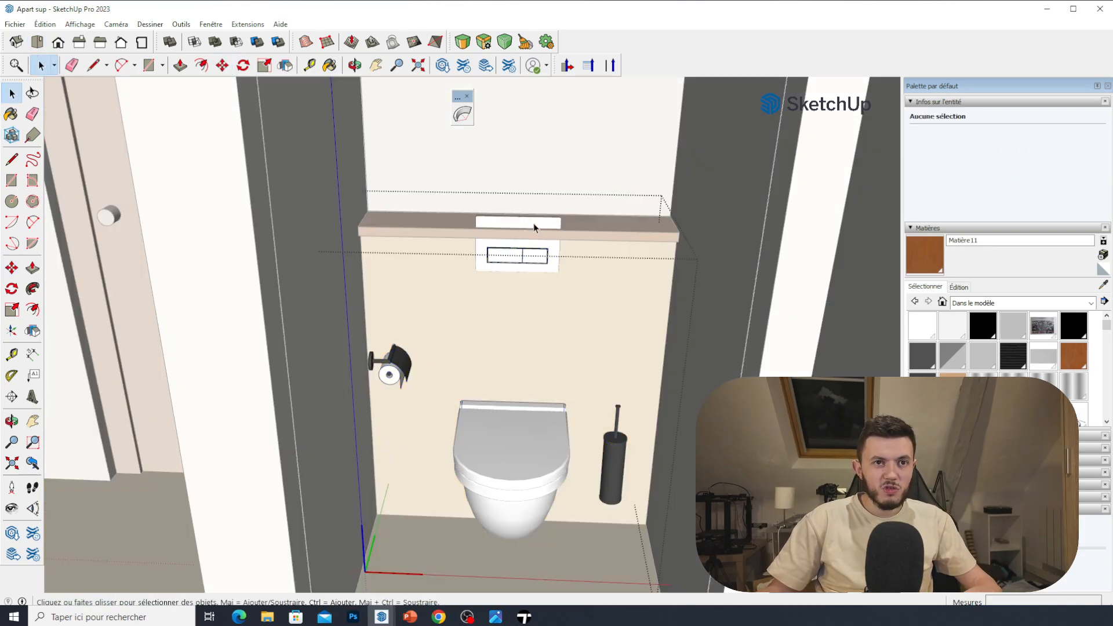
{"action": "left_click", "coordinate": [577, 253]}
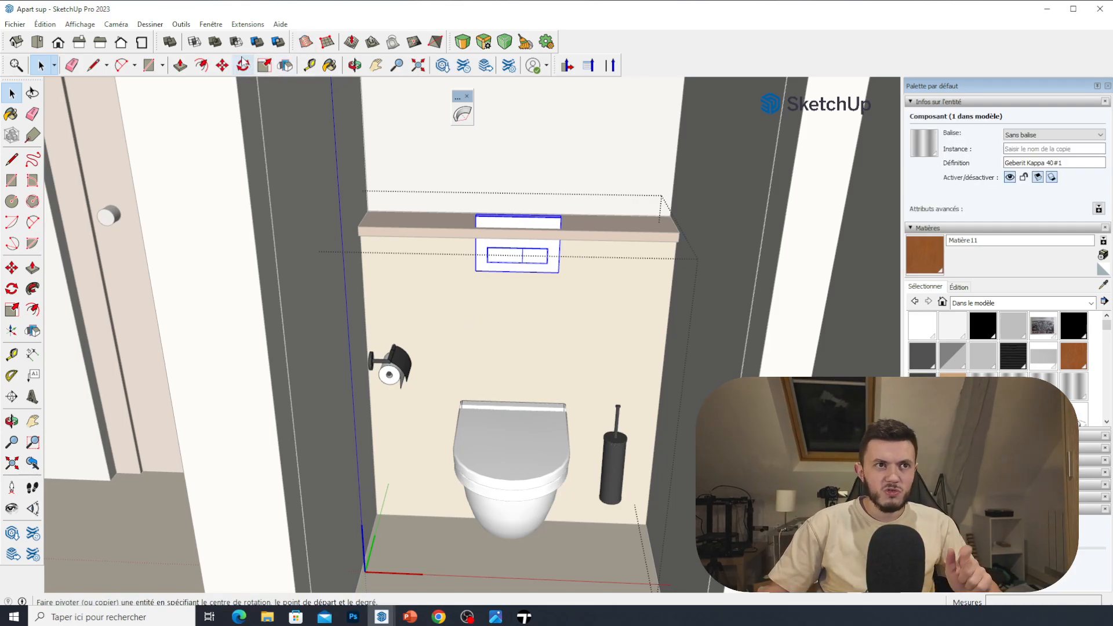
{"action": "left_click", "coordinate": [222, 65]}
{"action": "scroll", "coordinate": [565, 240], "scroll_direction": "up", "scroll_amount": 2}
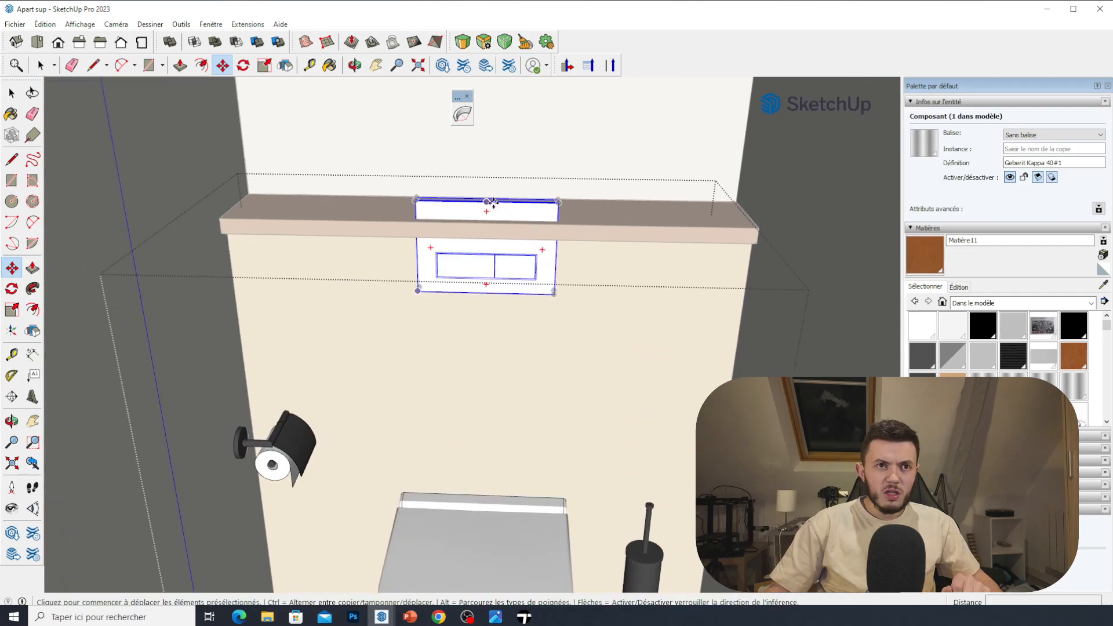
{"action": "left_click_drag", "start_coordinate": [488, 202], "coordinate": [487, 273]}
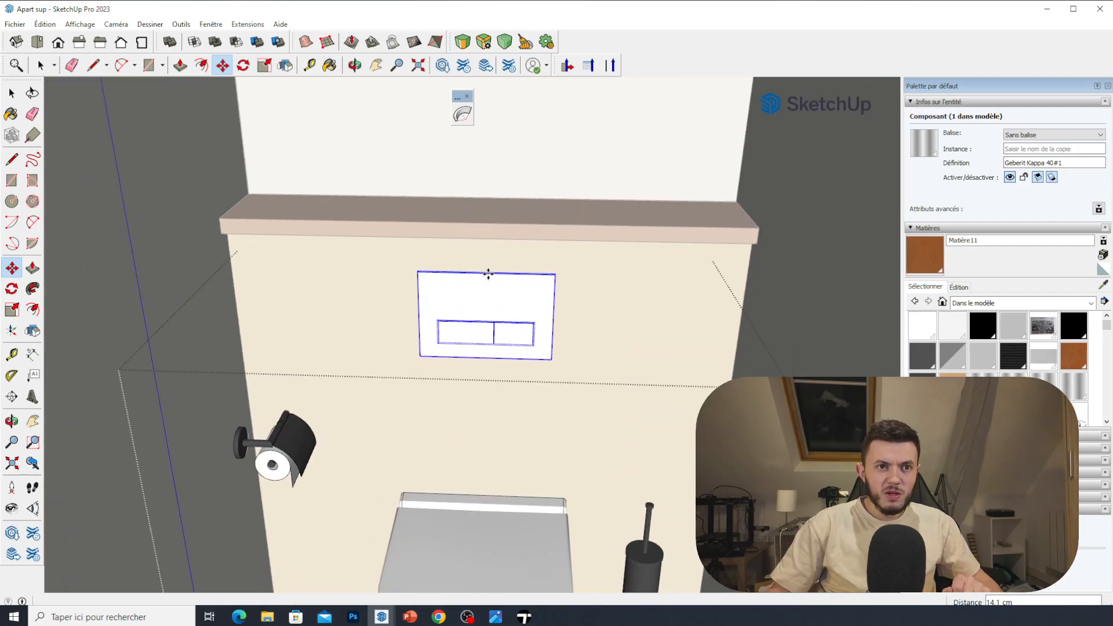
Lower the toilet brush about 14 cm so that it stands on the niche floor.
{"action": "scroll", "coordinate": [487, 273], "scroll_direction": "up", "scroll_amount": 2}
{"action": "mouse_move", "coordinate": [492, 269]}
{"action": "middle_mouse_down"}
{"action": "mouse_move", "coordinate": [480, 415]}
{"action": "mouse_move", "coordinate": [477, 280]}
{"action": "middle_mouse_up"}
{"action": "scroll", "coordinate": [479, 286], "scroll_direction": "down", "scroll_amount": 4}
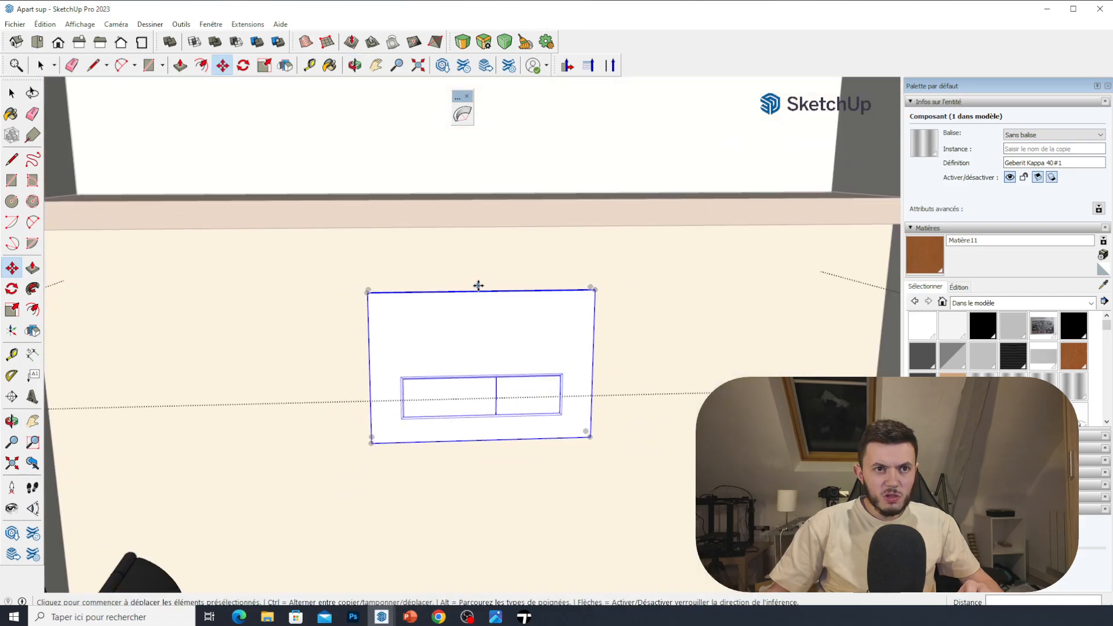
{"action": "scroll", "coordinate": [429, 261], "scroll_direction": "down", "scroll_amount": 4}
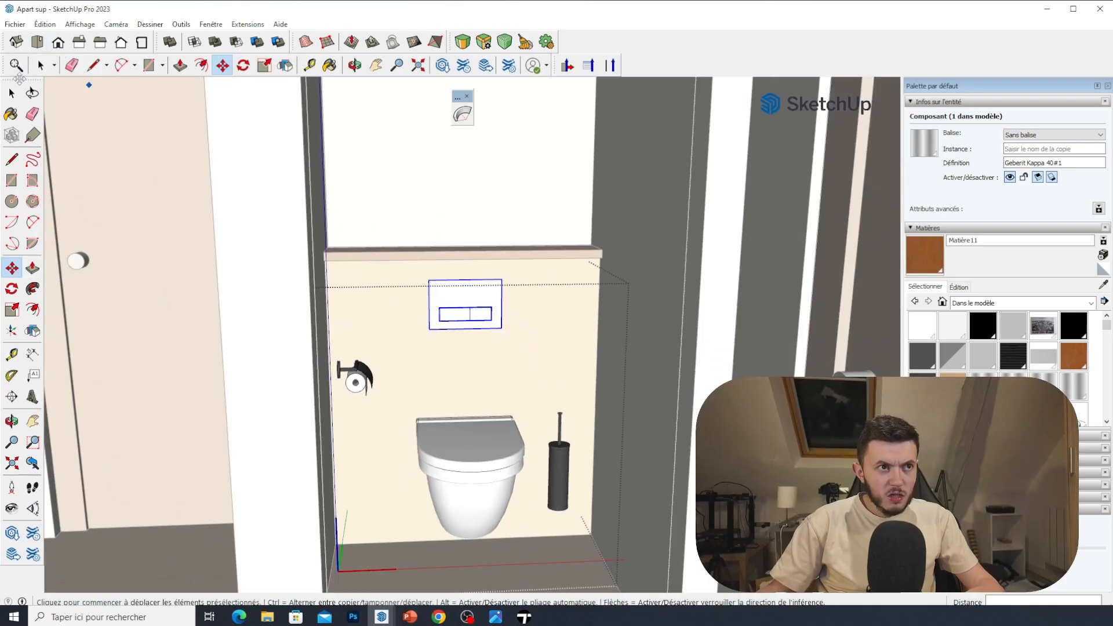
{"action": "left_click", "coordinate": [12, 94]}
{"action": "left_click", "coordinate": [562, 468]}
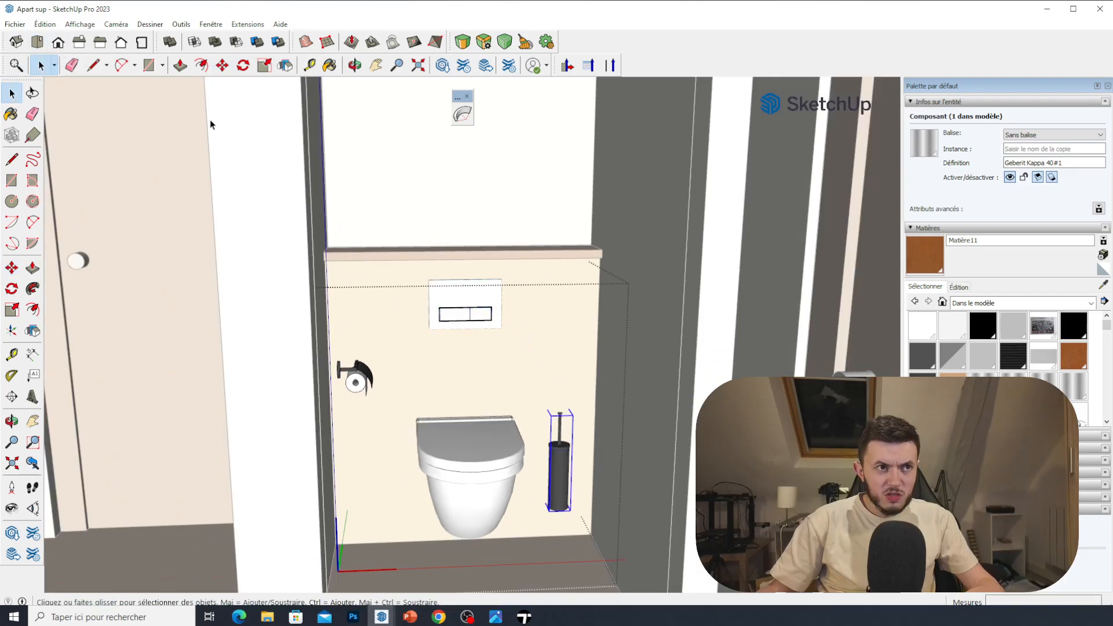
{"action": "left_click", "coordinate": [223, 67]}
{"action": "middle_click_drag", "start_coordinate": [467, 413], "coordinate": [479, 380]}
{"action": "left_click", "coordinate": [561, 526]}
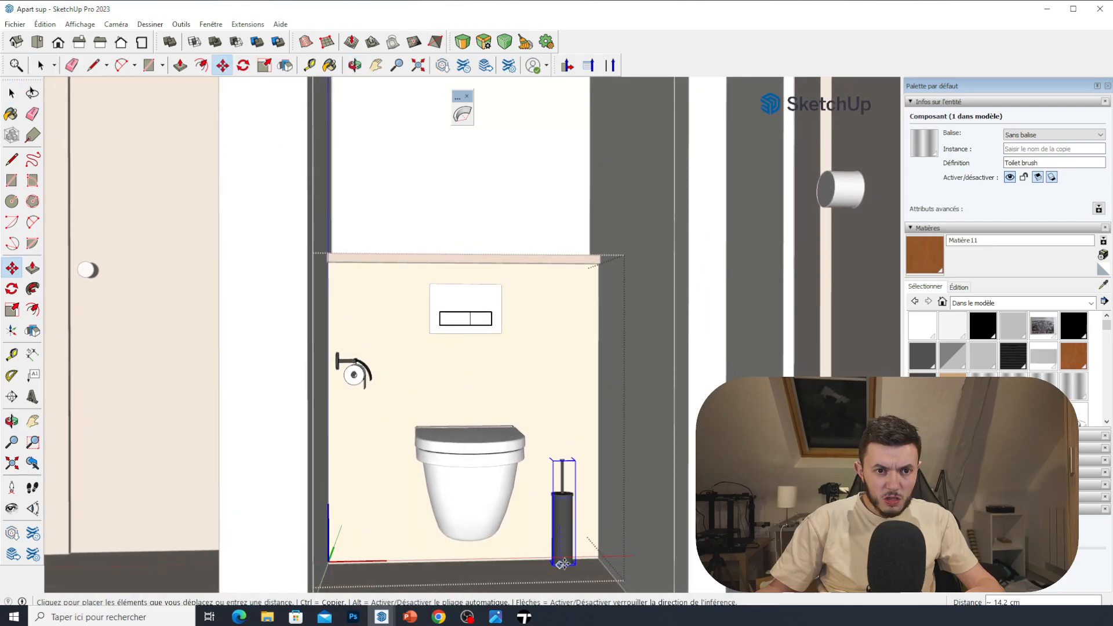
{"action": "left_click", "coordinate": [563, 563]}
Move the toilet paper holder about 5 cm sideways onto the adjacent niche wall and leave the toilet component.
{"action": "left_click", "coordinate": [12, 93]}
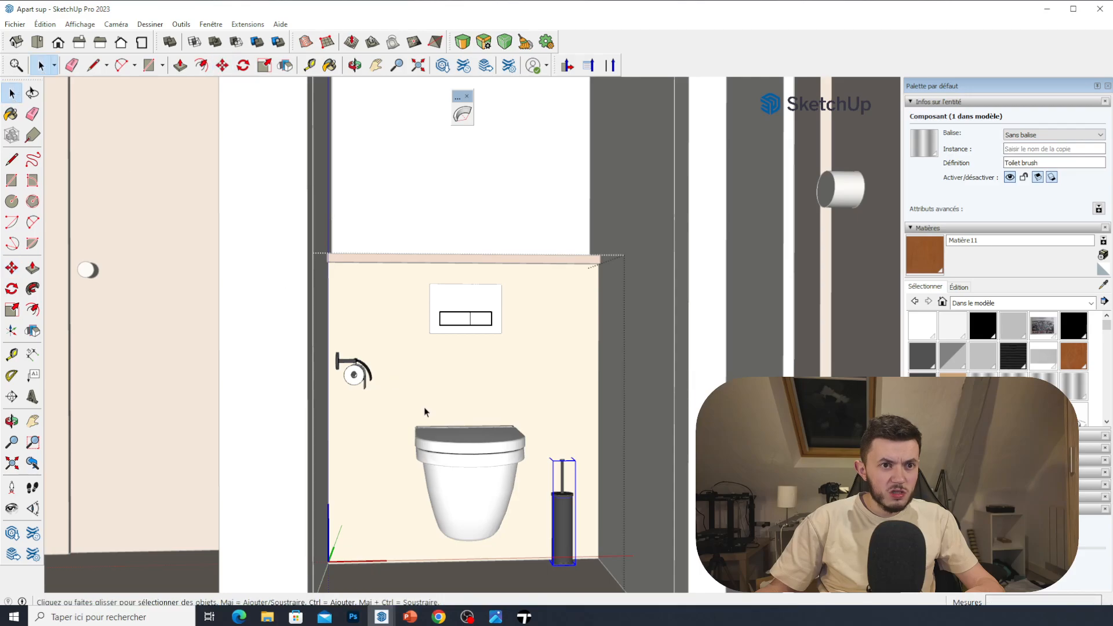
{"action": "left_click", "coordinate": [222, 65]}
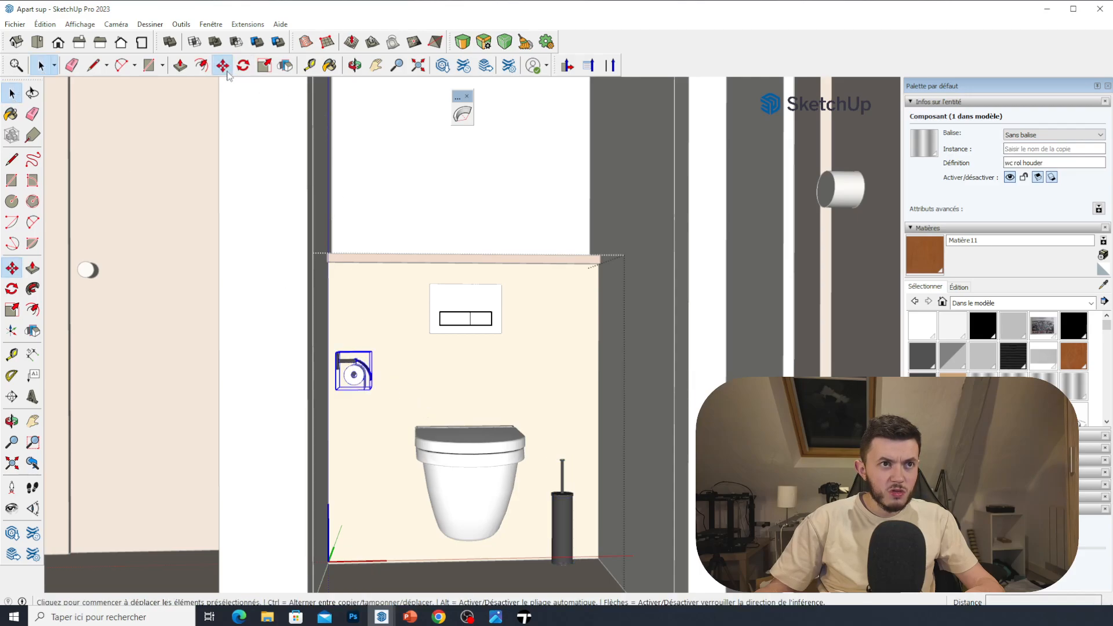
{"action": "scroll", "coordinate": [336, 363], "scroll_direction": "up", "scroll_amount": 3}
{"action": "left_click", "coordinate": [338, 368]}
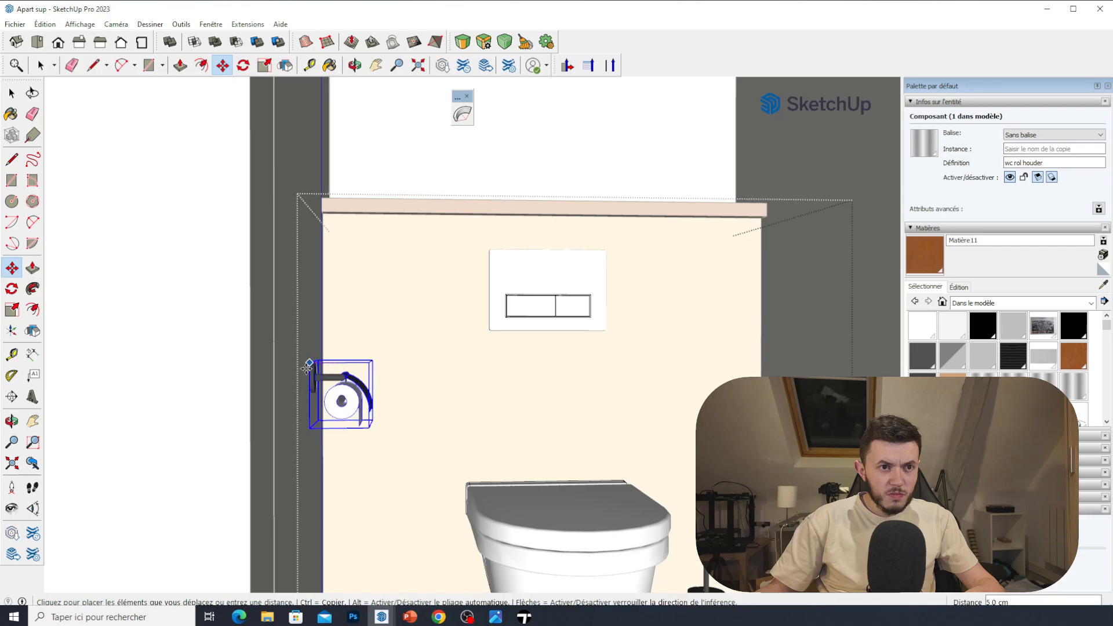
{"action": "left_click", "coordinate": [312, 370]}
{"action": "middle_click_drag", "start_coordinate": [362, 361], "coordinate": [371, 359]}
{"action": "scroll", "coordinate": [371, 357], "scroll_direction": "down", "scroll_amount": 3}
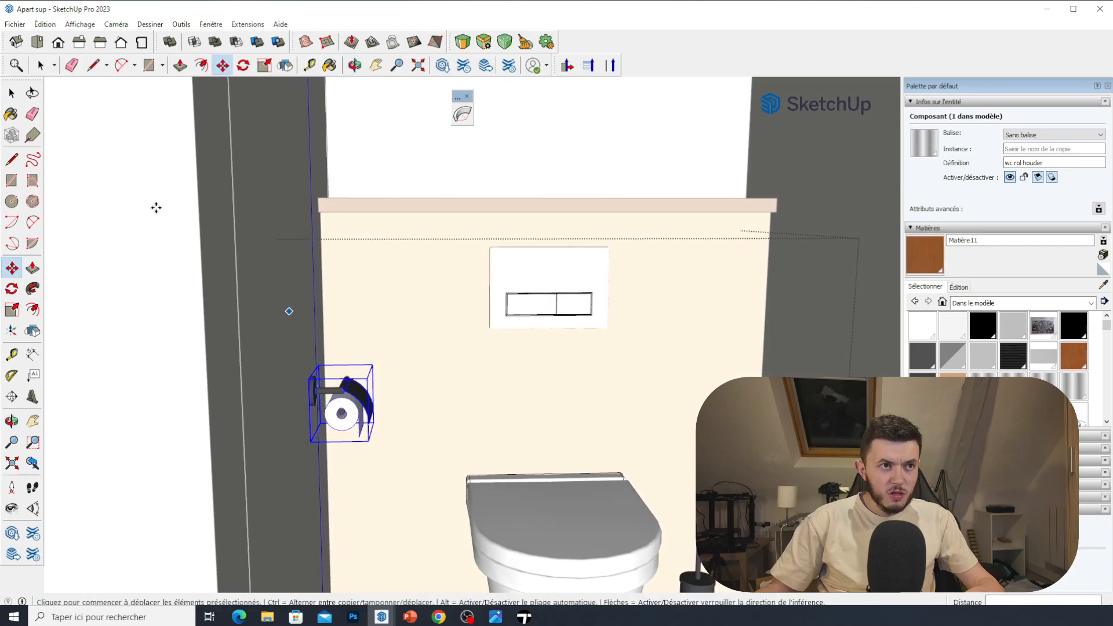
{"action": "left_click", "coordinate": [11, 93]}
{"action": "scroll", "coordinate": [425, 260], "scroll_direction": "down", "scroll_amount": 3}
{"action": "left_click", "coordinate": [422, 266]}
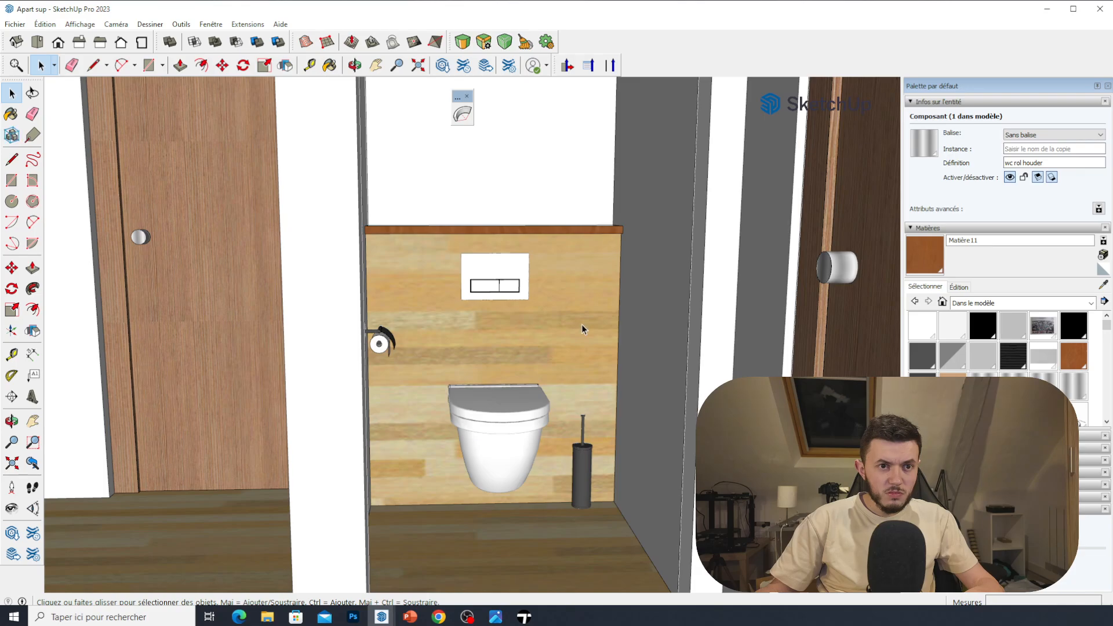
Enter the walls and floor group and paint the niche's lower back wall and floor with the Carrelage material "Ardoise".
{"action": "middle_click_drag", "start_coordinate": [581, 326], "coordinate": [566, 397]}
{"action": "scroll", "coordinate": [526, 430], "scroll_direction": "down", "scroll_amount": 2}
{"action": "scroll", "coordinate": [520, 427], "scroll_direction": "up", "scroll_amount": 2}
{"action": "middle_click_drag", "start_coordinate": [520, 426], "coordinate": [523, 376]}
{"action": "left_click", "coordinate": [1090, 303]}
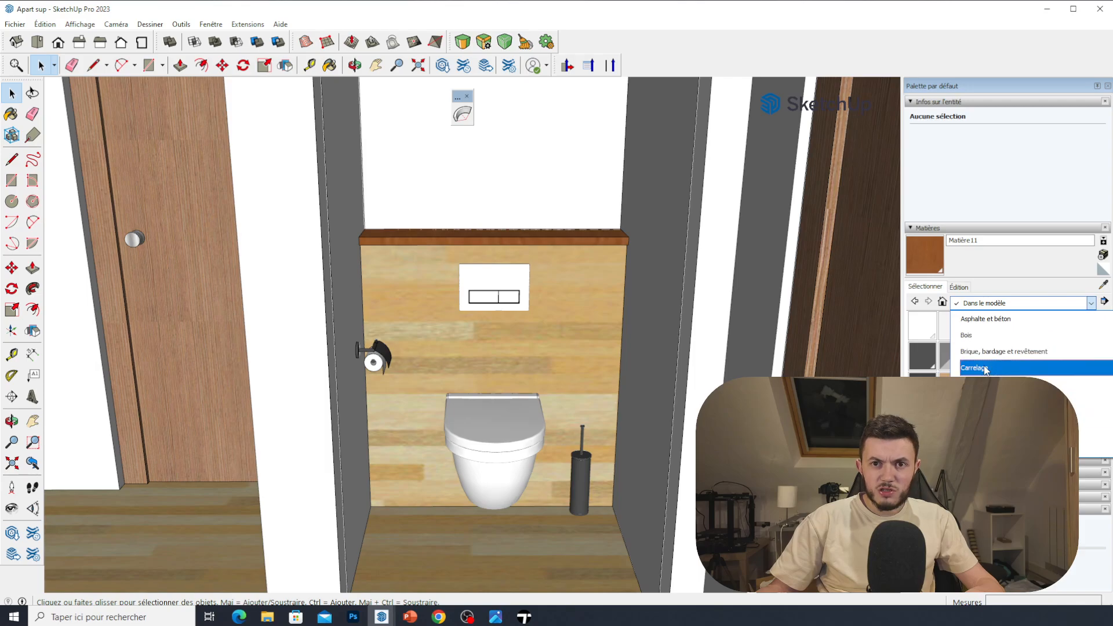
{"action": "left_click", "coordinate": [995, 361]}
{"action": "left_click", "coordinate": [924, 330]}
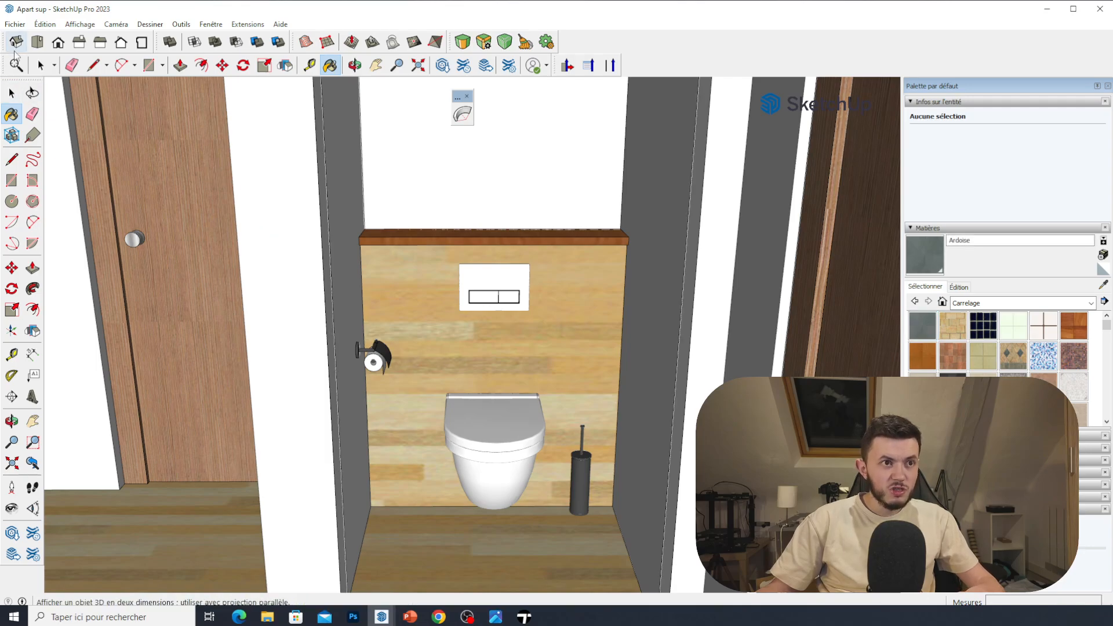
{"action": "key", "text": "space"}
{"action": "mouse_move", "coordinate": [653, 343]}
{"action": "middle_mouse_down"}
{"action": "mouse_move", "coordinate": [720, 364]}
{"action": "mouse_move", "coordinate": [568, 334]}
{"action": "middle_mouse_up"}
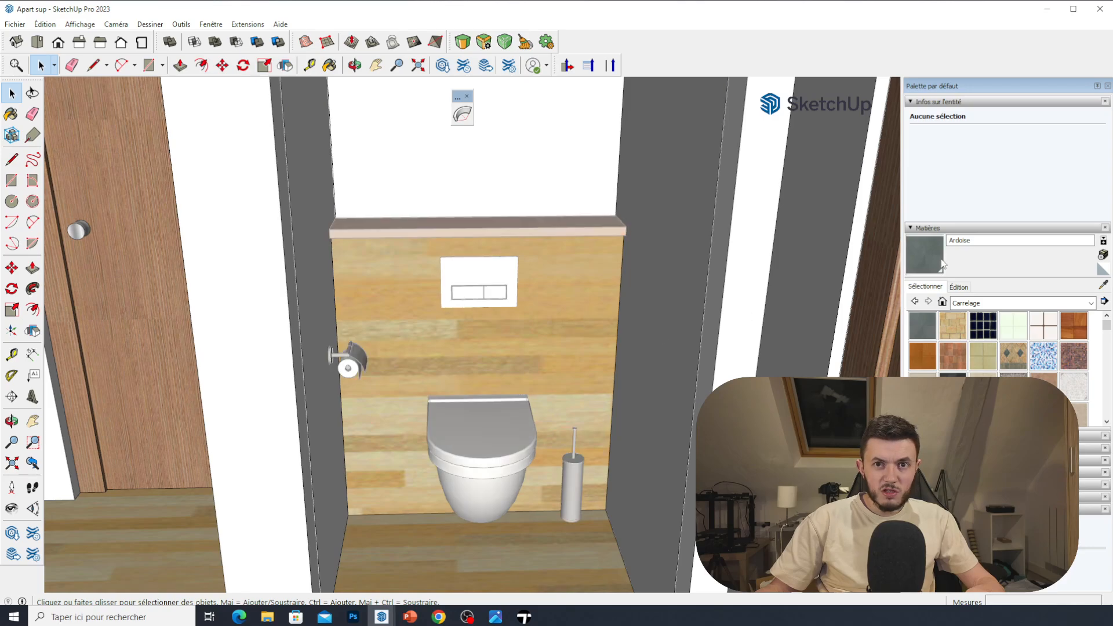
{"action": "left_click", "coordinate": [942, 264]}
{"action": "left_click", "coordinate": [582, 318]}
{"action": "mouse_move", "coordinate": [582, 318]}
{"action": "middle_mouse_down"}
{"action": "mouse_move", "coordinate": [559, 325]}
{"action": "mouse_move", "coordinate": [544, 512]}
{"action": "middle_mouse_up"}
{"action": "left_click", "coordinate": [544, 512]}
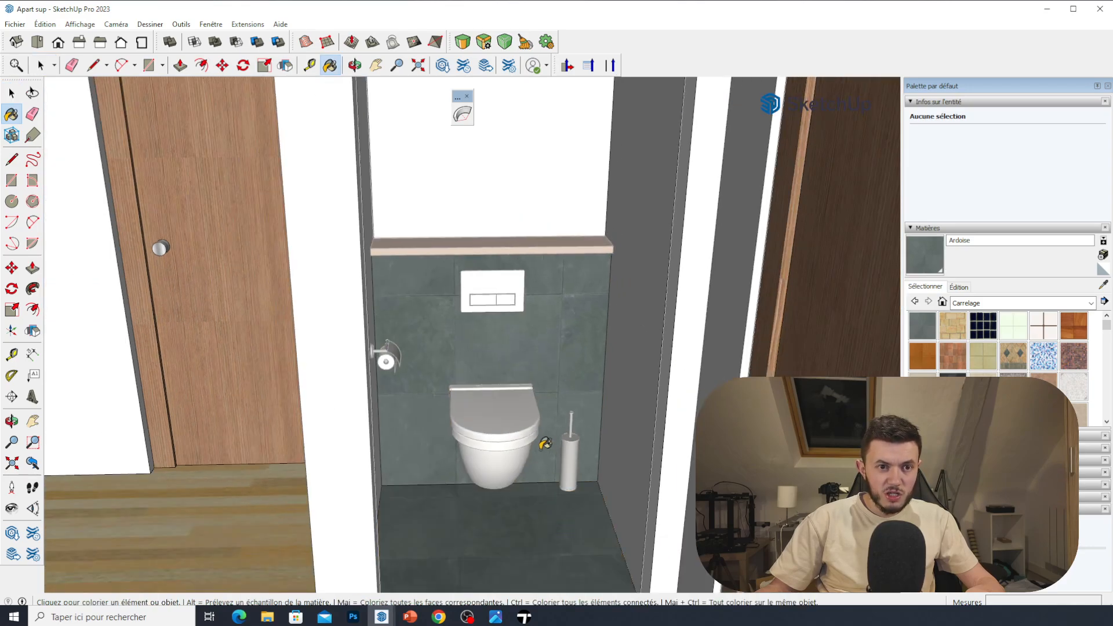
Browse the curtain (Rideaux), stone (Pierre) and textile/wallpaper material collections for a covering for the niche's walls.
{"action": "mouse_move", "coordinate": [560, 279]}
{"action": "middle_mouse_down"}
{"action": "mouse_move", "coordinate": [524, 278]}
{"action": "mouse_move", "coordinate": [565, 290]}
{"action": "middle_mouse_up"}
{"action": "left_click", "coordinate": [930, 351]}
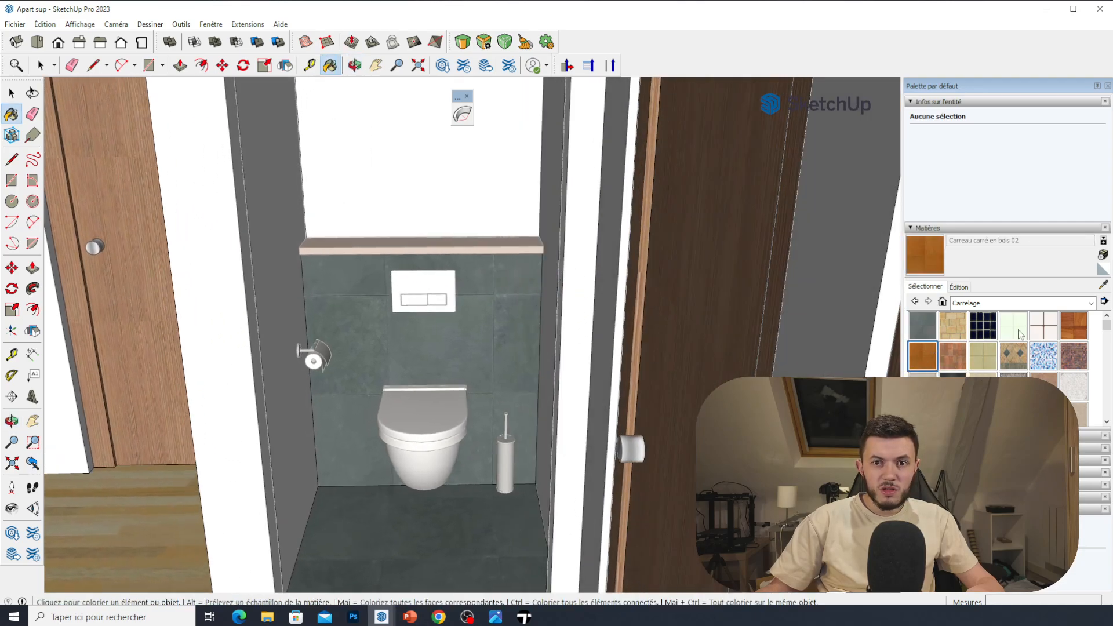
{"action": "left_click", "coordinate": [1024, 304]}
{"action": "scroll", "coordinate": [996, 371], "scroll_direction": "up", "scroll_amount": 3}
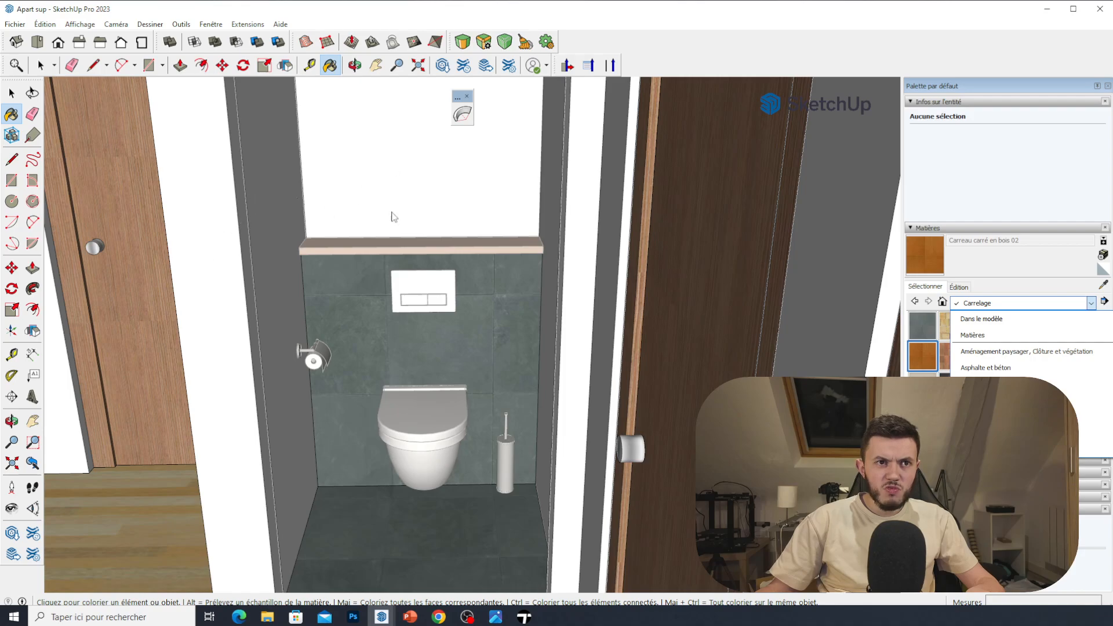
{"action": "scroll", "coordinate": [1026, 347], "scroll_direction": "down", "scroll_amount": 3}
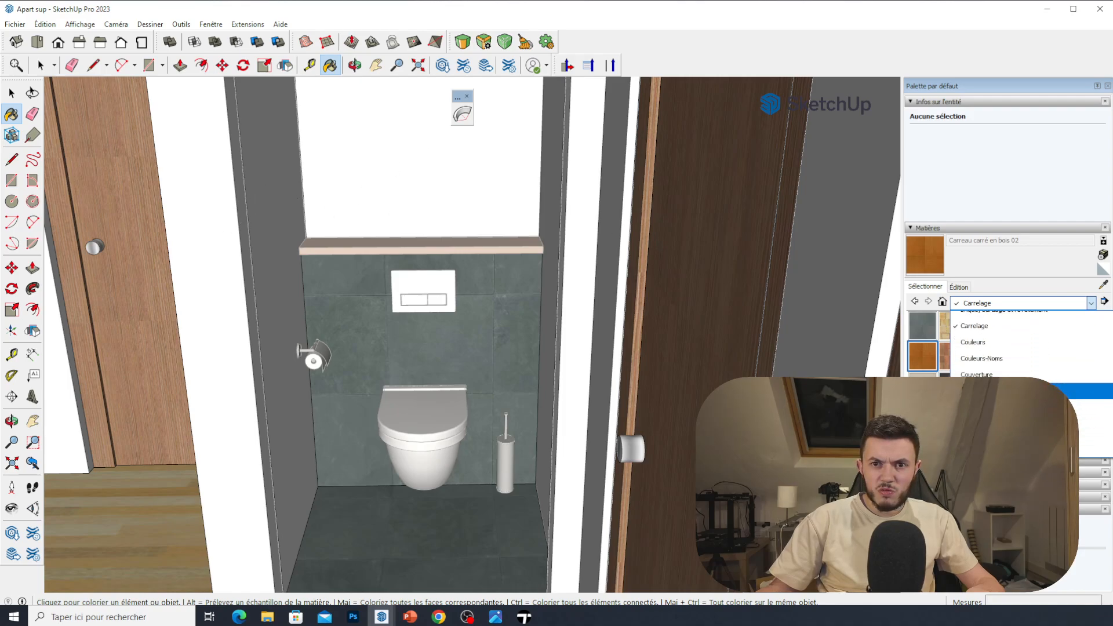
{"action": "left_click", "coordinate": [1009, 416]}
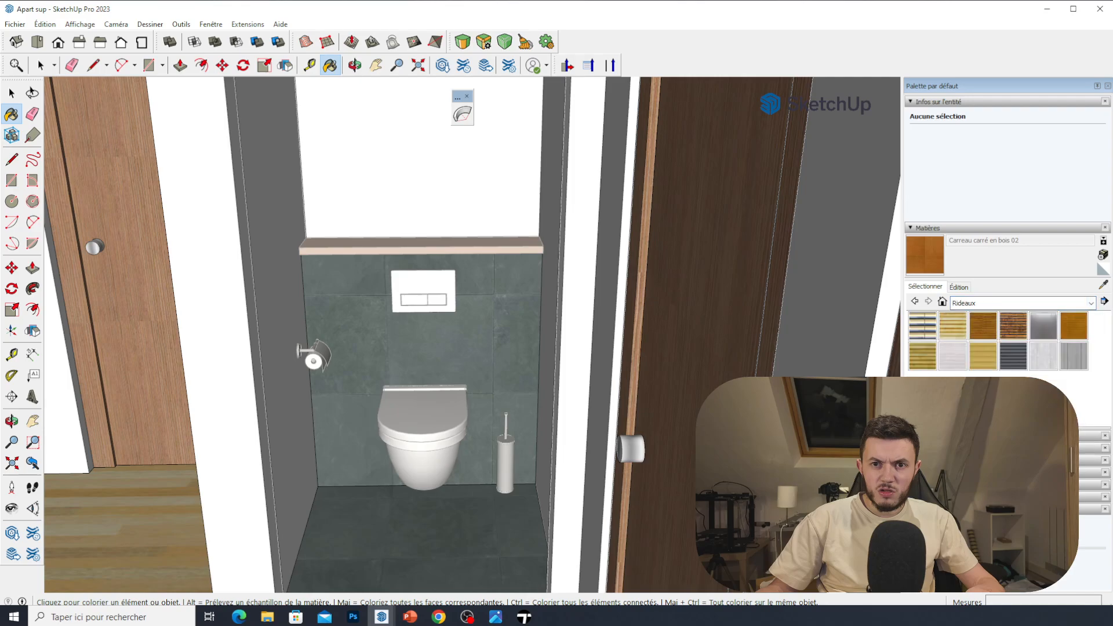
{"action": "left_click", "coordinate": [988, 302]}
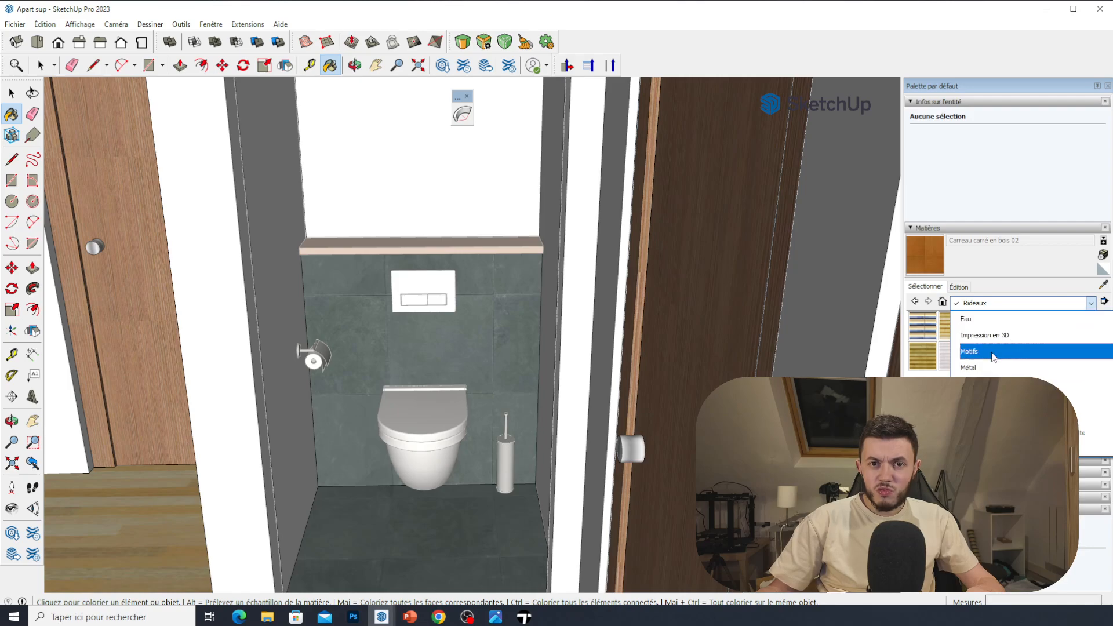
{"action": "left_click", "coordinate": [1020, 384]}
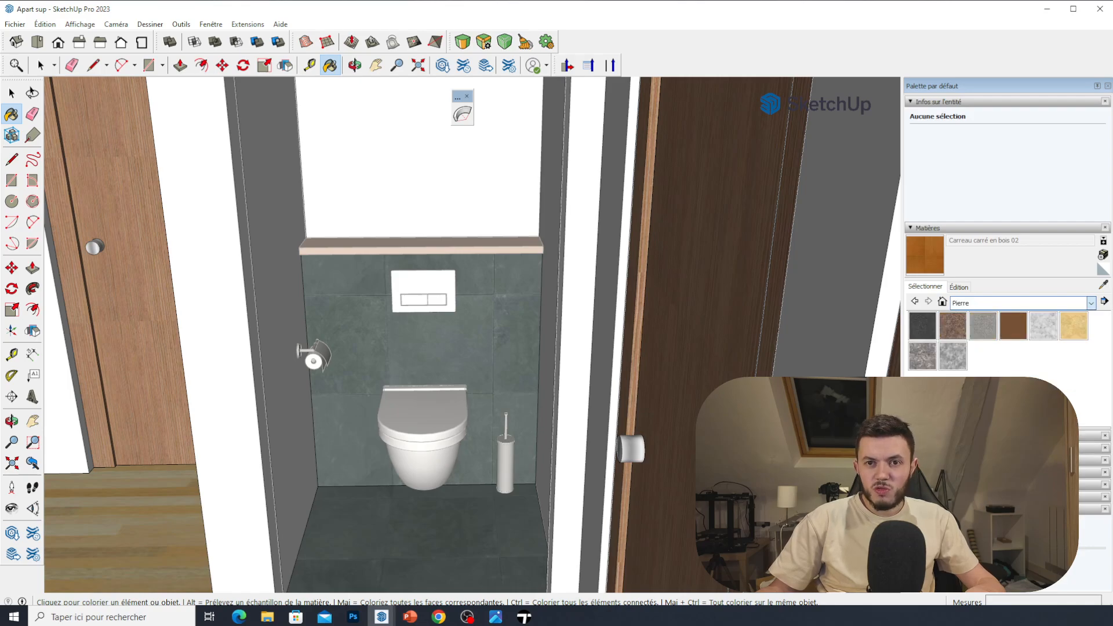
{"action": "left_click", "coordinate": [988, 310]}
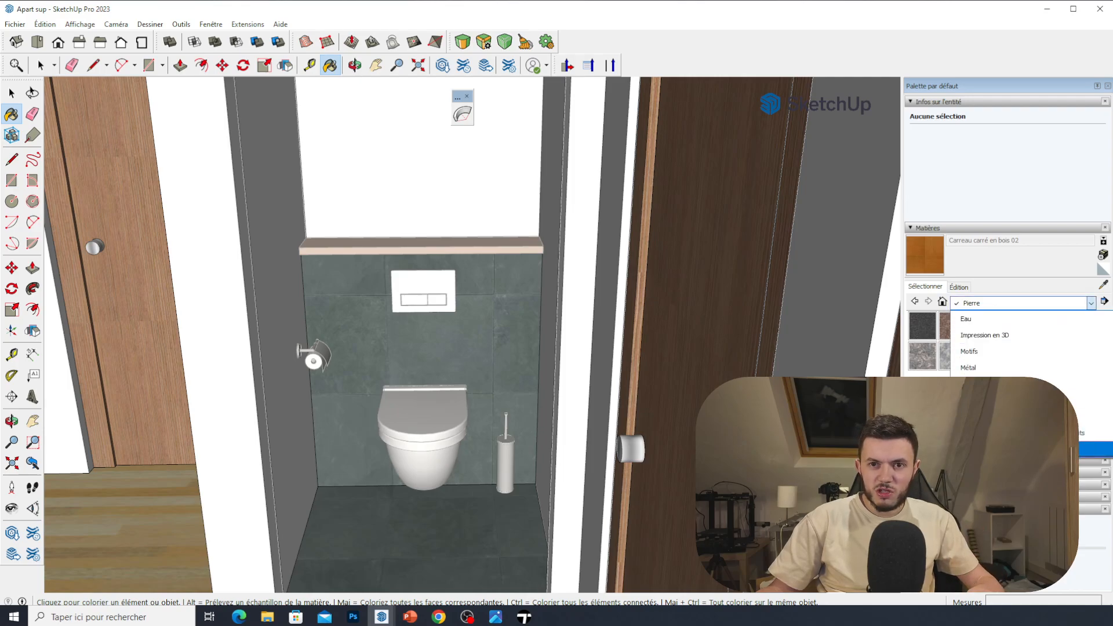
{"action": "left_click", "coordinate": [1015, 432]}
{"action": "left_click", "coordinate": [1005, 304]}
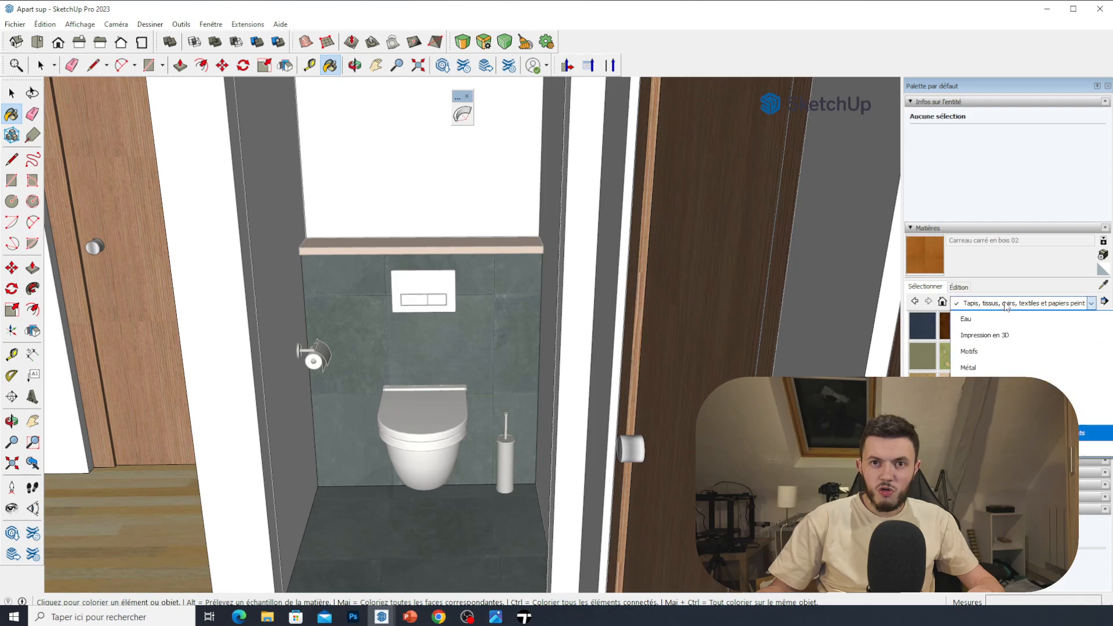
{"action": "scroll", "coordinate": [988, 348], "scroll_direction": "up", "scroll_amount": 3}
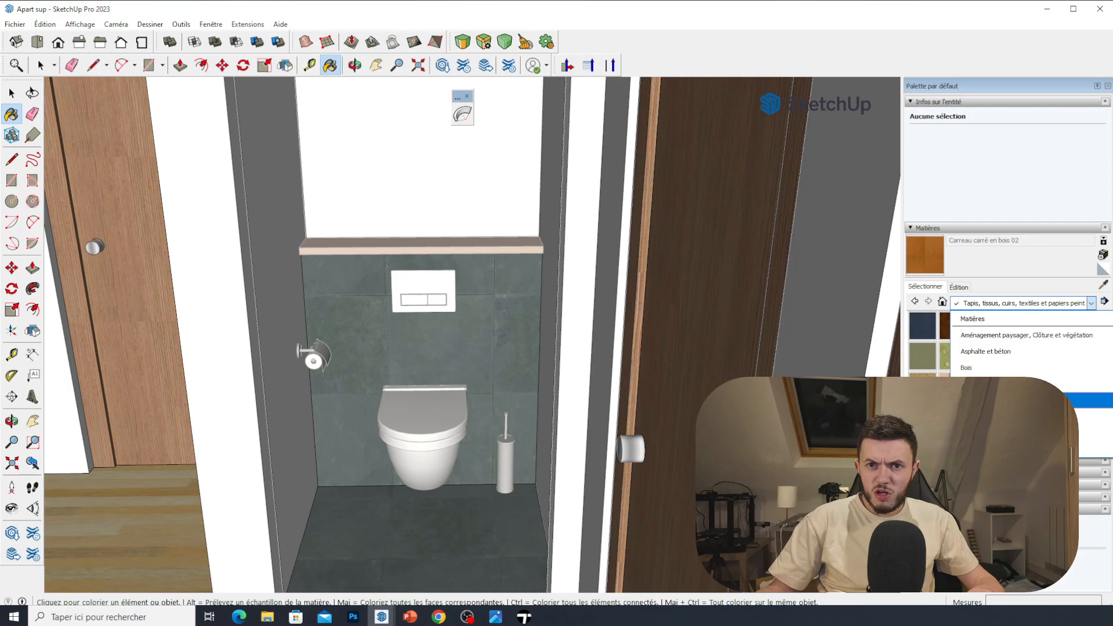
Paint one side wall of the niche with "Revêtement latéral brun clair" from the Brique, bardage et revêtement collection.
{"action": "left_click", "coordinate": [1007, 384]}
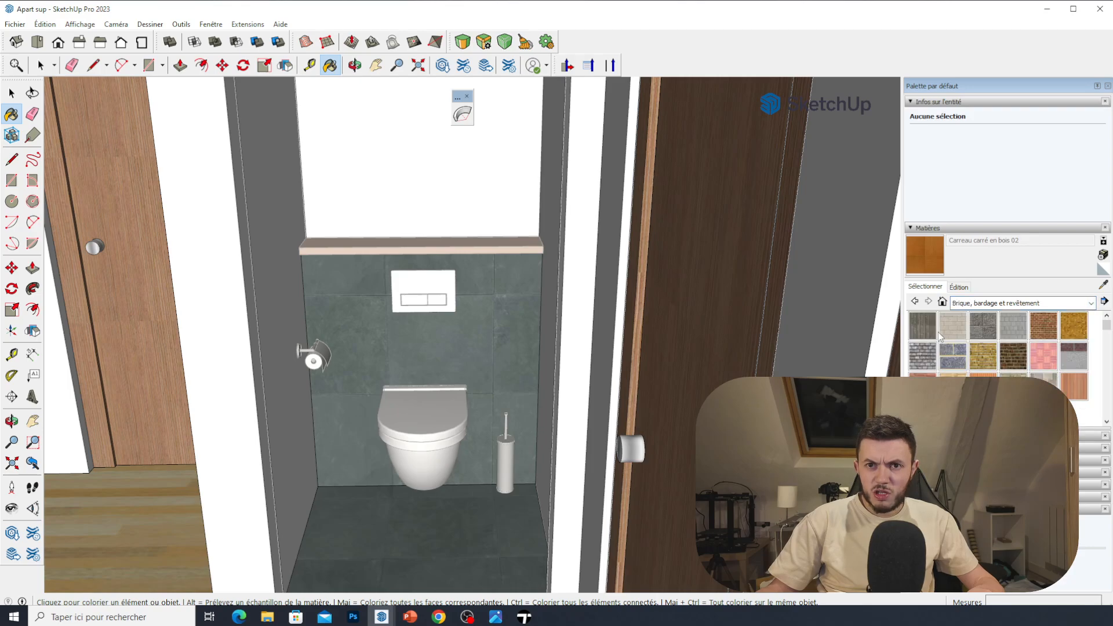
{"action": "scroll", "coordinate": [979, 372], "scroll_direction": "down", "scroll_amount": 3}
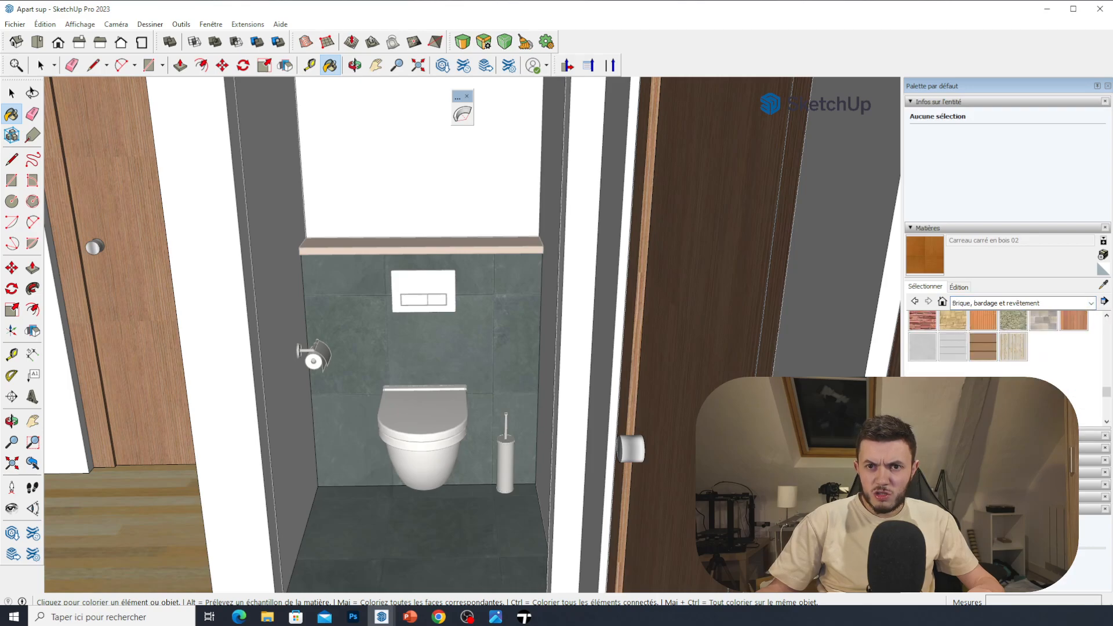
{"action": "left_click", "coordinate": [984, 348]}
{"action": "left_click", "coordinate": [292, 205]}
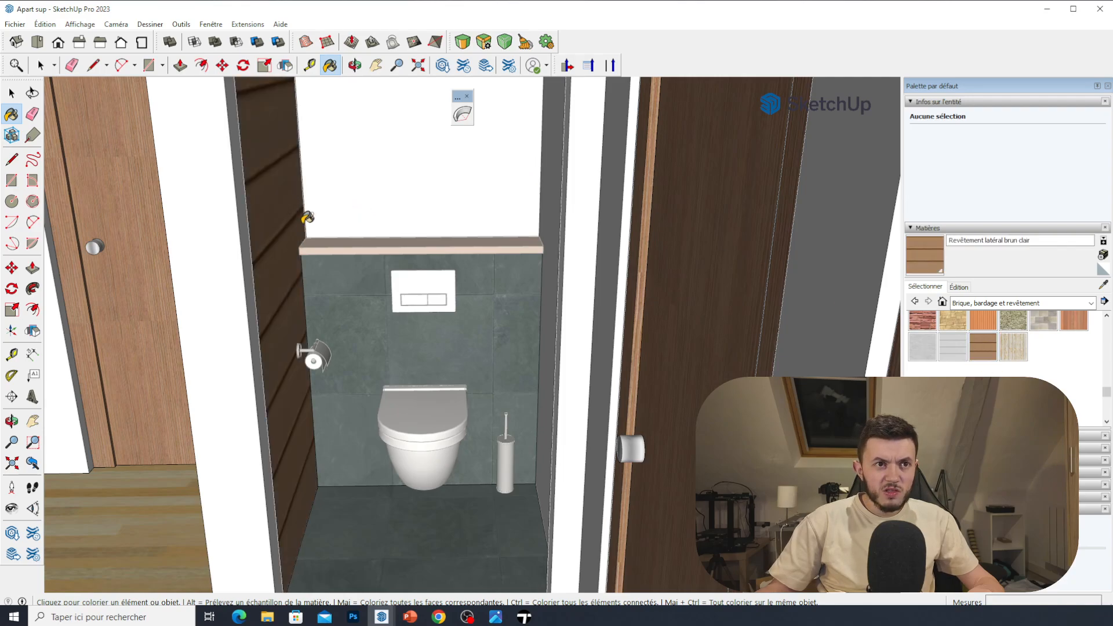
Create a new material from the light brown siding with its texture size set to 6,2 cm.
{"action": "mouse_move", "coordinate": [448, 231]}
{"action": "middle_mouse_down"}
{"action": "mouse_move", "coordinate": [554, 239]}
{"action": "mouse_move", "coordinate": [476, 243]}
{"action": "middle_mouse_up"}
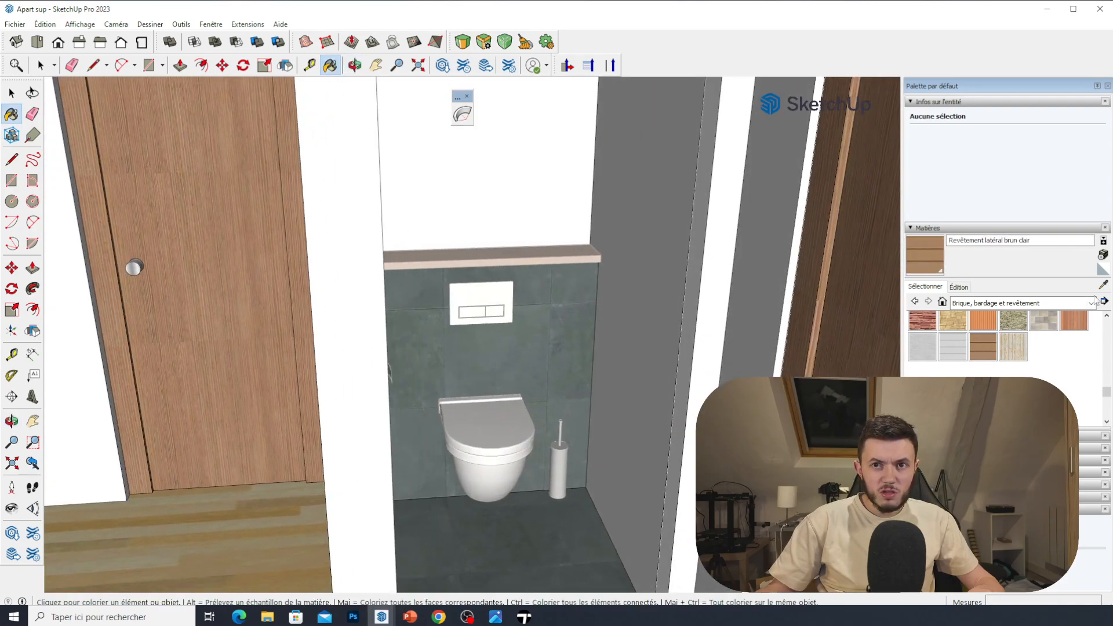
{"action": "left_click", "coordinate": [1103, 257]}
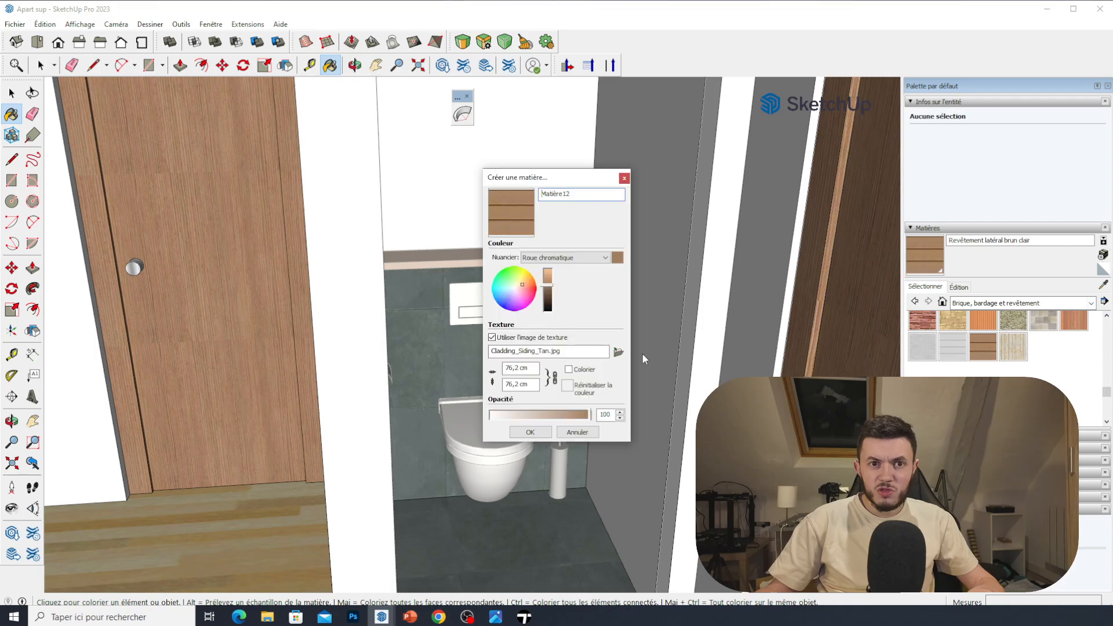
{"action": "left_click", "coordinate": [509, 369]}
{"action": "key", "text": "BackSpace"}
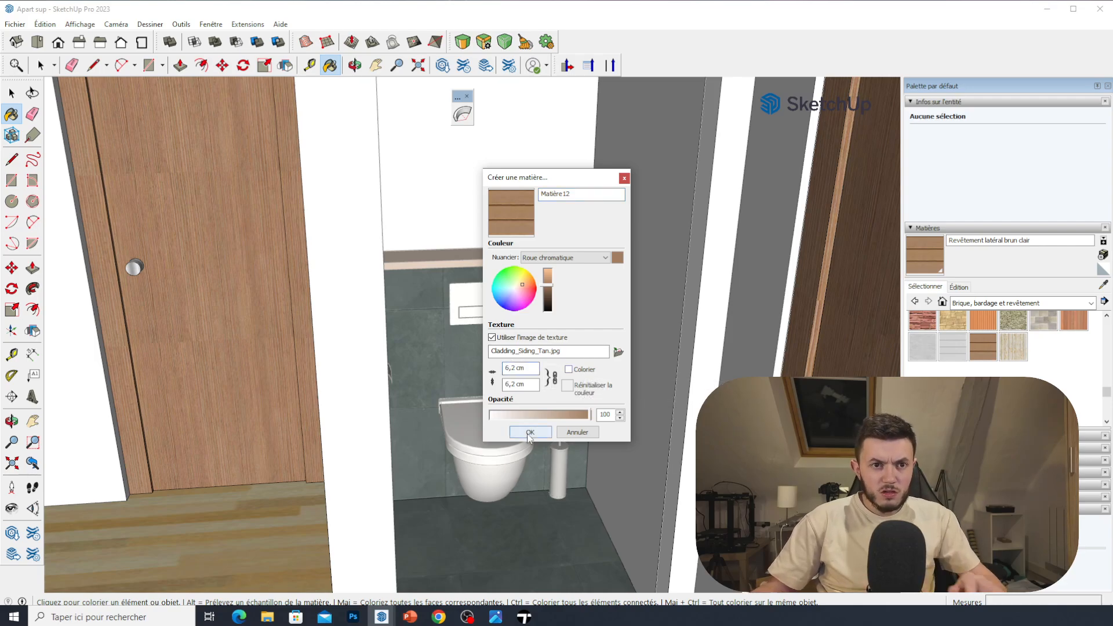
{"action": "left_click", "coordinate": [528, 432]}
Paint both side walls of the toilet niche with the new fine-scale brown siding material.
{"action": "mouse_move", "coordinate": [472, 429]}
{"action": "middle_mouse_down"}
{"action": "mouse_move", "coordinate": [579, 381]}
{"action": "mouse_move", "coordinate": [616, 494]}
{"action": "mouse_move", "coordinate": [606, 469]}
{"action": "mouse_move", "coordinate": [390, 316]}
{"action": "mouse_move", "coordinate": [559, 303]}
{"action": "mouse_move", "coordinate": [201, 303]}
{"action": "mouse_move", "coordinate": [263, 328]}
{"action": "mouse_move", "coordinate": [288, 285]}
{"action": "mouse_move", "coordinate": [549, 365]}
{"action": "mouse_move", "coordinate": [541, 504]}
{"action": "mouse_move", "coordinate": [633, 437]}
{"action": "mouse_move", "coordinate": [542, 220]}
{"action": "middle_mouse_up"}
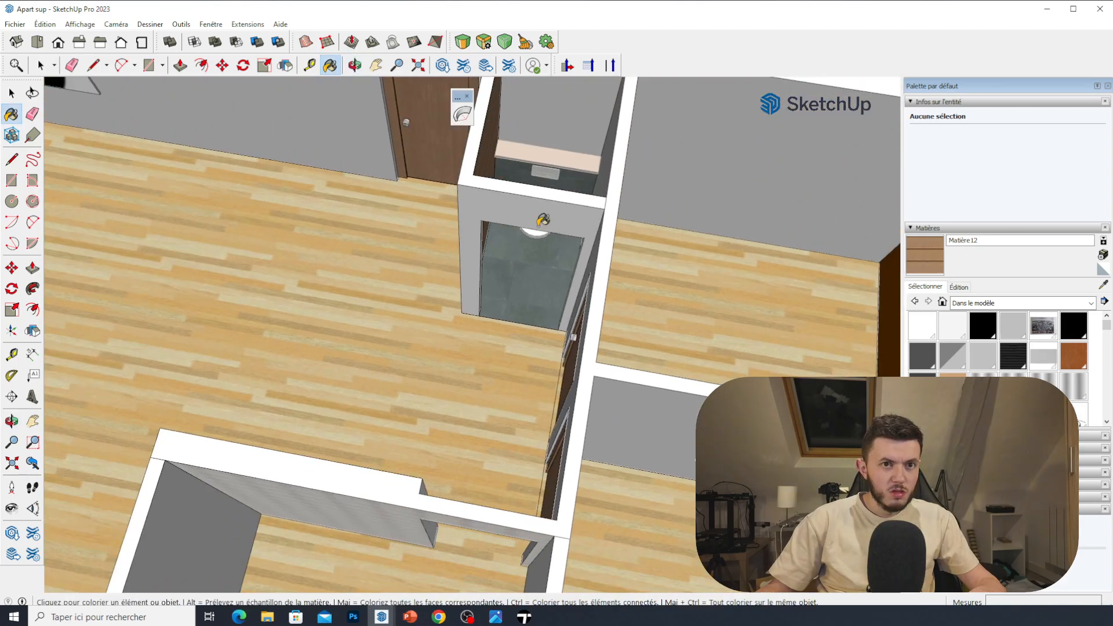
{"action": "scroll", "coordinate": [542, 219], "scroll_direction": "up", "scroll_amount": 5}
{"action": "mouse_move", "coordinate": [400, 250]}
{"action": "middle_mouse_down"}
{"action": "mouse_move", "coordinate": [496, 303]}
{"action": "mouse_move", "coordinate": [759, 249]}
{"action": "middle_mouse_up"}
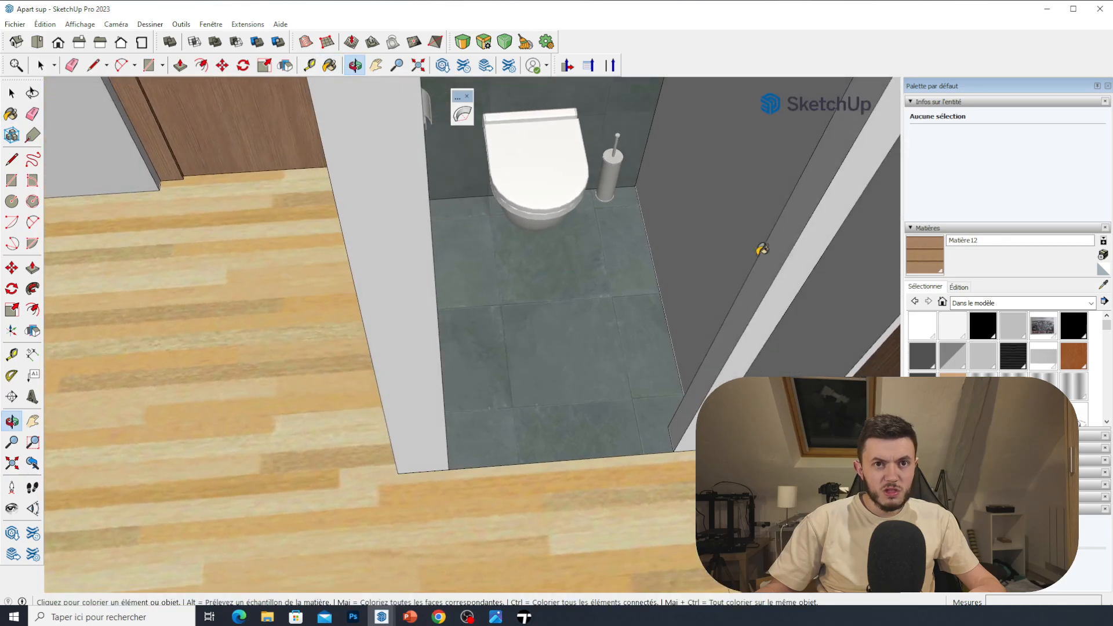
{"action": "left_click", "coordinate": [754, 255]}
{"action": "middle_click_drag", "start_coordinate": [586, 222], "coordinate": [634, 316]}
{"action": "scroll", "coordinate": [678, 275], "scroll_direction": "up", "scroll_amount": 4}
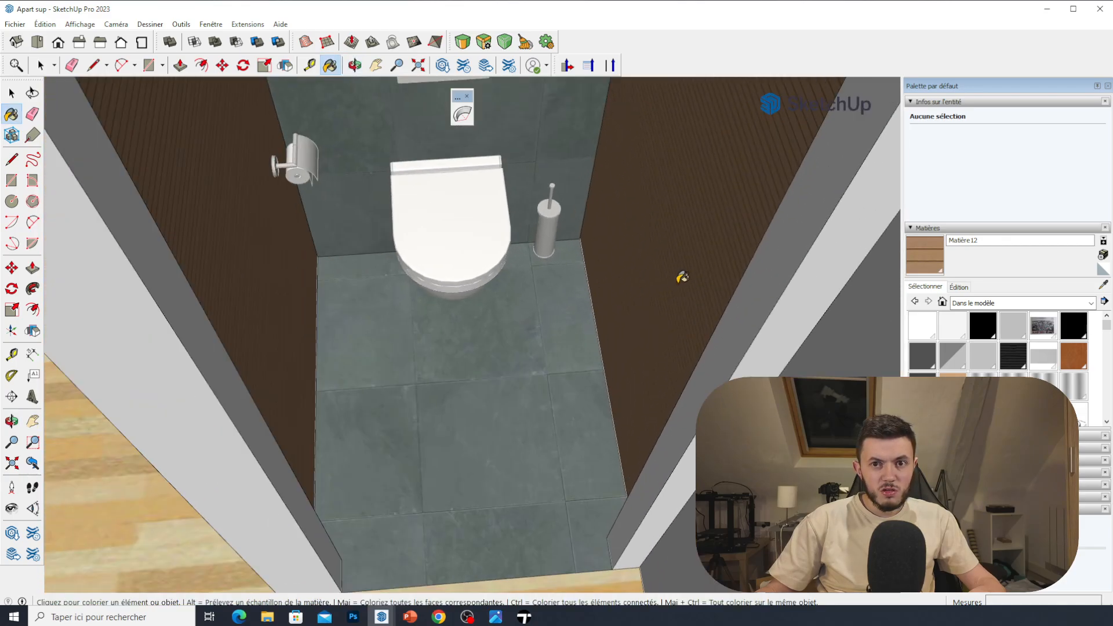
Inspect the siding on the niche's side walls from the entrance, from above and from the front.
{"action": "mouse_move", "coordinate": [678, 276]}
{"action": "middle_mouse_down"}
{"action": "mouse_move", "coordinate": [797, 164]}
{"action": "mouse_move", "coordinate": [817, 91]}
{"action": "mouse_move", "coordinate": [691, 305]}
{"action": "middle_mouse_up"}
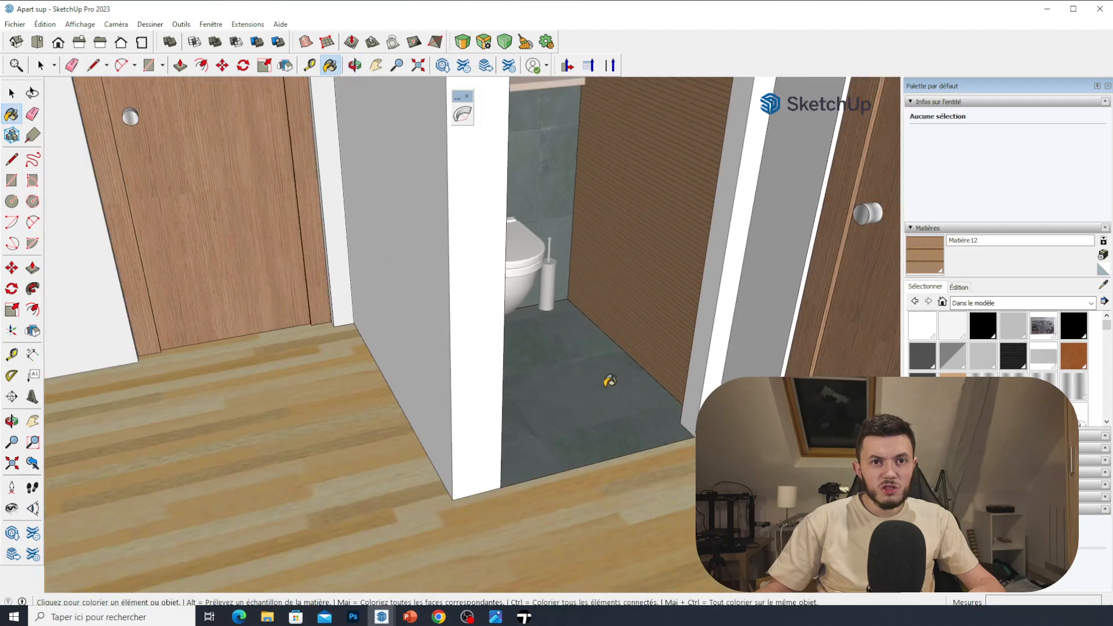
{"action": "middle_click_drag", "start_coordinate": [629, 376], "coordinate": [594, 469]}
{"action": "scroll", "coordinate": [549, 512], "scroll_direction": "down", "scroll_amount": 4}
{"action": "scroll", "coordinate": [567, 94], "scroll_direction": "up", "scroll_amount": 3}
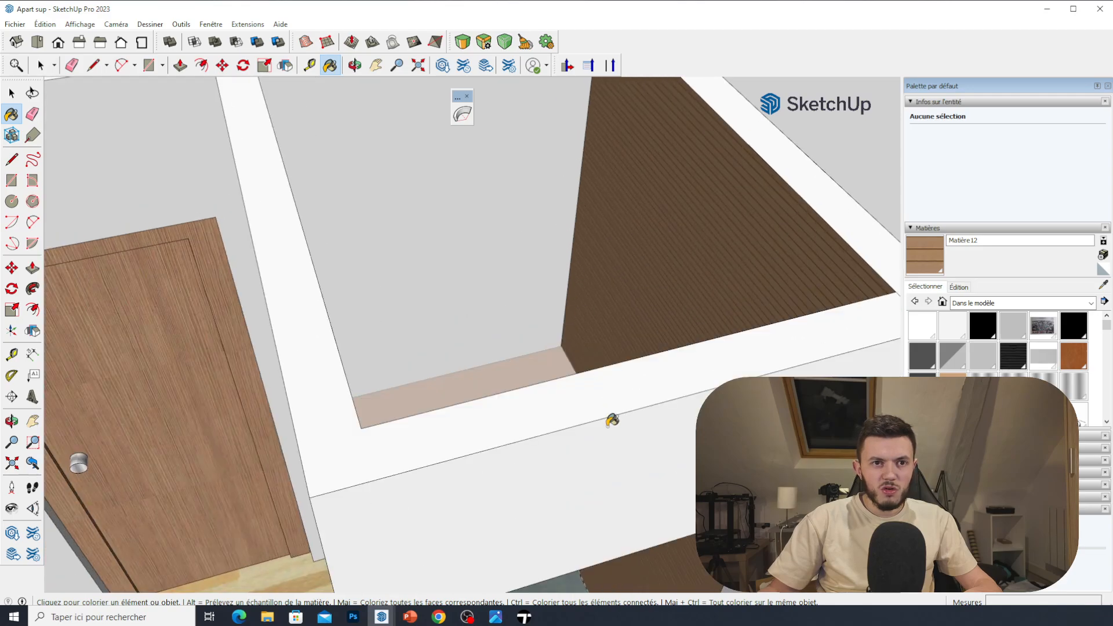
{"action": "middle_click_drag", "start_coordinate": [612, 419], "coordinate": [568, 251]}
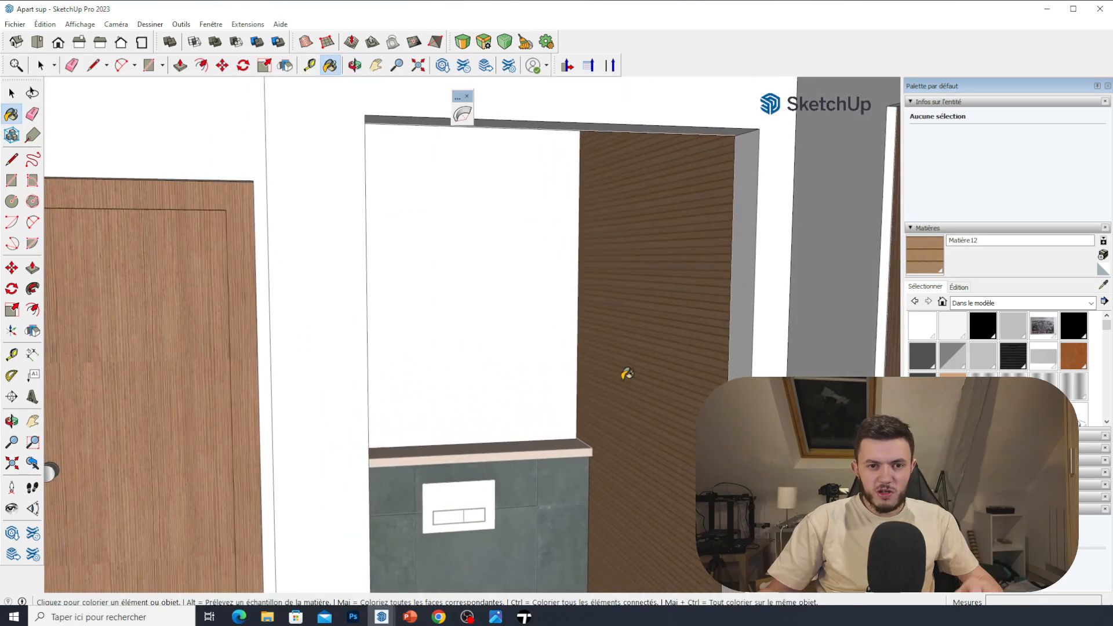
{"action": "scroll", "coordinate": [627, 374], "scroll_direction": "up", "scroll_amount": 2}
{"action": "scroll", "coordinate": [631, 355], "scroll_direction": "down", "scroll_amount": 2}
{"action": "mouse_move", "coordinate": [629, 360]}
{"action": "middle_mouse_down"}
{"action": "mouse_move", "coordinate": [616, 362]}
{"action": "mouse_move", "coordinate": [598, 330]}
{"action": "mouse_move", "coordinate": [584, 331]}
{"action": "middle_mouse_up"}
{"action": "scroll", "coordinate": [857, 319], "scroll_direction": "down", "scroll_amount": 1}
Paint the niche's back wall above the shelf with "Grès clair à effet pierre de taille" and leave the walls and floor group.
{"action": "left_click", "coordinate": [987, 304]}
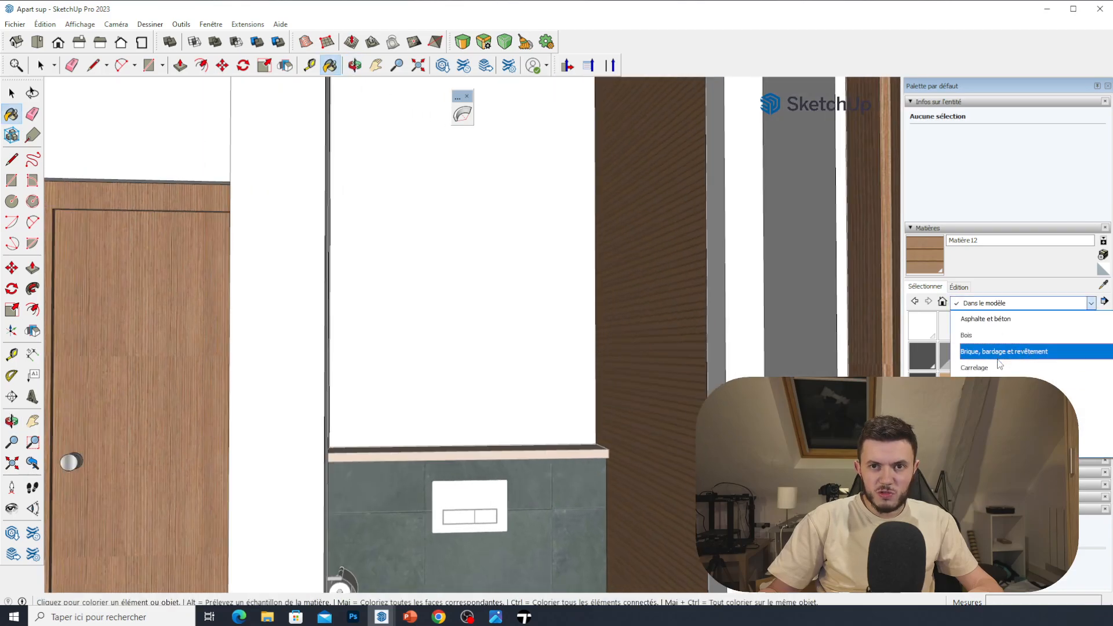
{"action": "left_click", "coordinate": [1001, 351]}
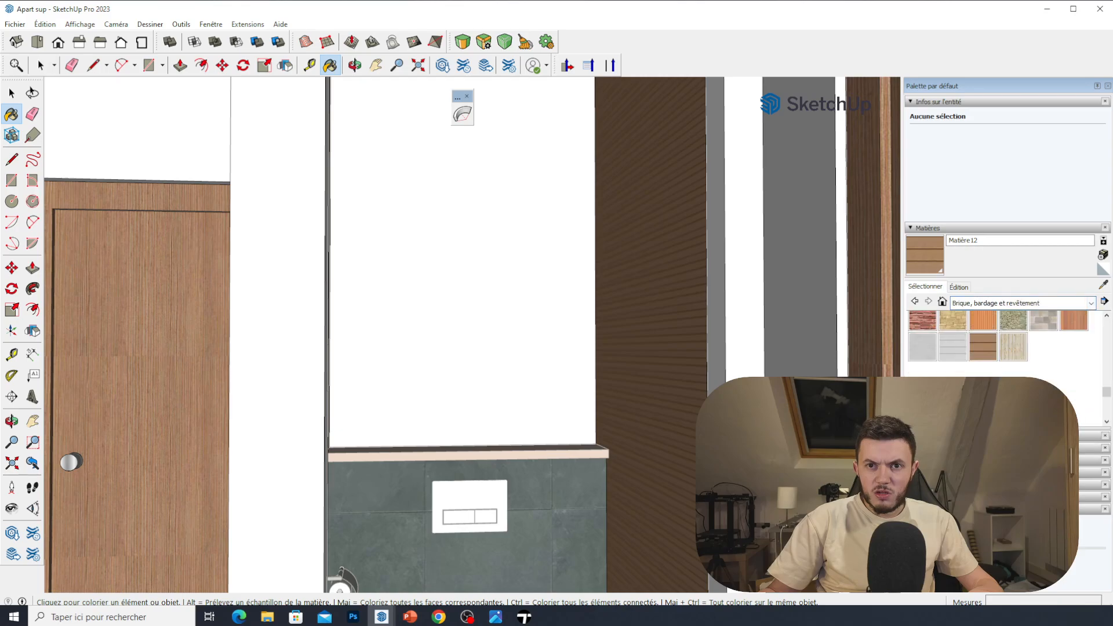
{"action": "left_click", "coordinate": [951, 357]}
{"action": "left_click", "coordinate": [565, 297]}
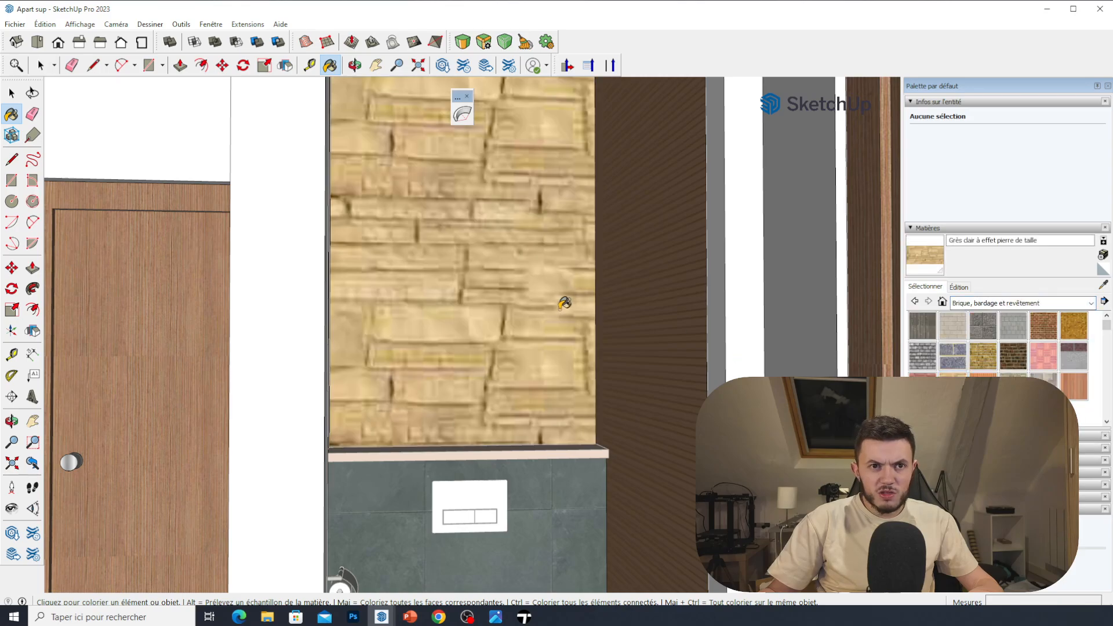
{"action": "mouse_move", "coordinate": [562, 298]}
{"action": "middle_mouse_down"}
{"action": "mouse_move", "coordinate": [539, 323]}
{"action": "mouse_move", "coordinate": [563, 267]}
{"action": "mouse_move", "coordinate": [544, 348]}
{"action": "mouse_move", "coordinate": [542, 520]}
{"action": "middle_mouse_up"}
{"action": "left_click", "coordinate": [11, 93]}
{"action": "scroll", "coordinate": [470, 318], "scroll_direction": "down", "scroll_amount": 2}
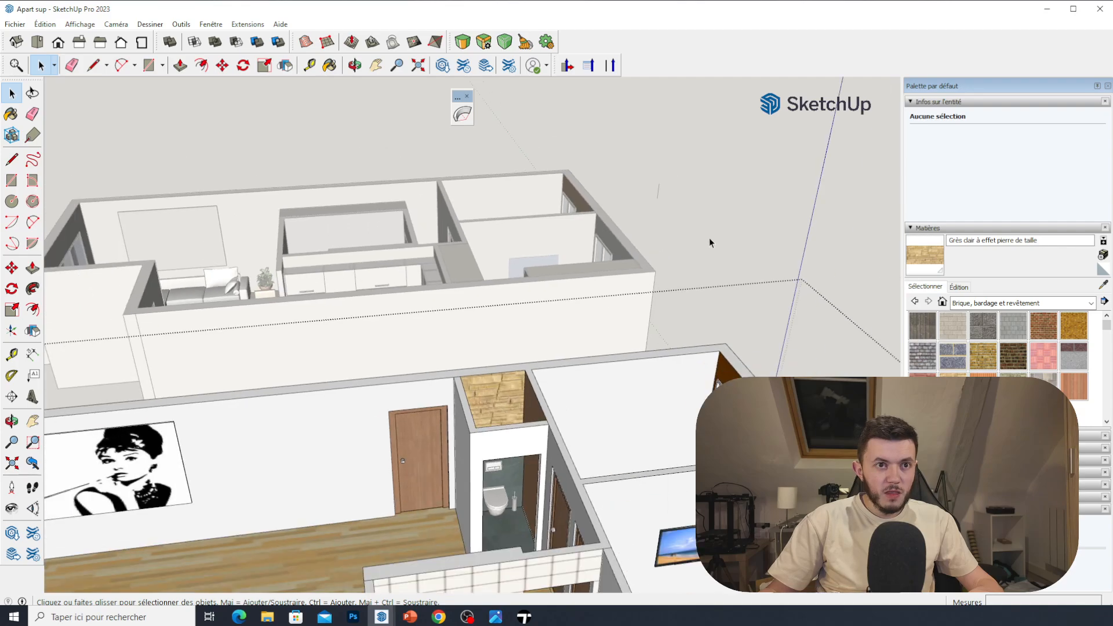
{"action": "left_click", "coordinate": [680, 233]}
Examine the niche's finishes from above and from the front, and view the whole apartment.
{"action": "scroll", "coordinate": [568, 365], "scroll_direction": "down", "scroll_amount": 2}
{"action": "scroll", "coordinate": [528, 433], "scroll_direction": "up", "scroll_amount": 5}
{"action": "middle_click_drag", "start_coordinate": [524, 432], "coordinate": [496, 363]}
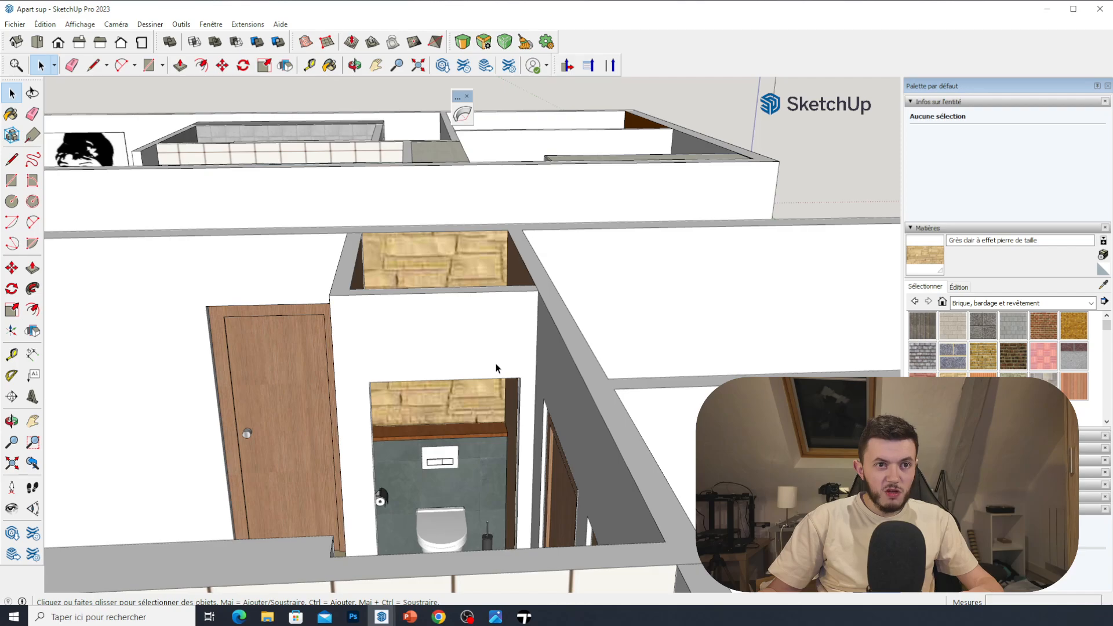
{"action": "scroll", "coordinate": [470, 381], "scroll_direction": "up", "scroll_amount": 4}
{"action": "scroll", "coordinate": [434, 471], "scroll_direction": "up", "scroll_amount": 4}
{"action": "middle_click_drag", "start_coordinate": [434, 470], "coordinate": [435, 339]}
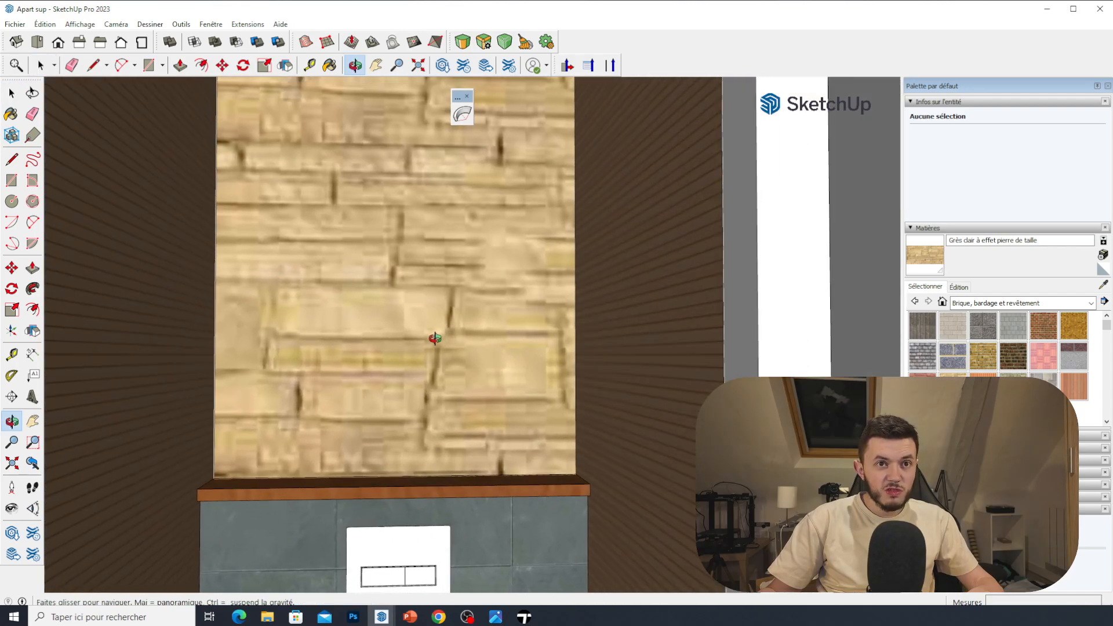
{"action": "scroll", "coordinate": [524, 315], "scroll_direction": "down", "scroll_amount": 2}
{"action": "middle_click_drag", "start_coordinate": [524, 315], "coordinate": [579, 417]}
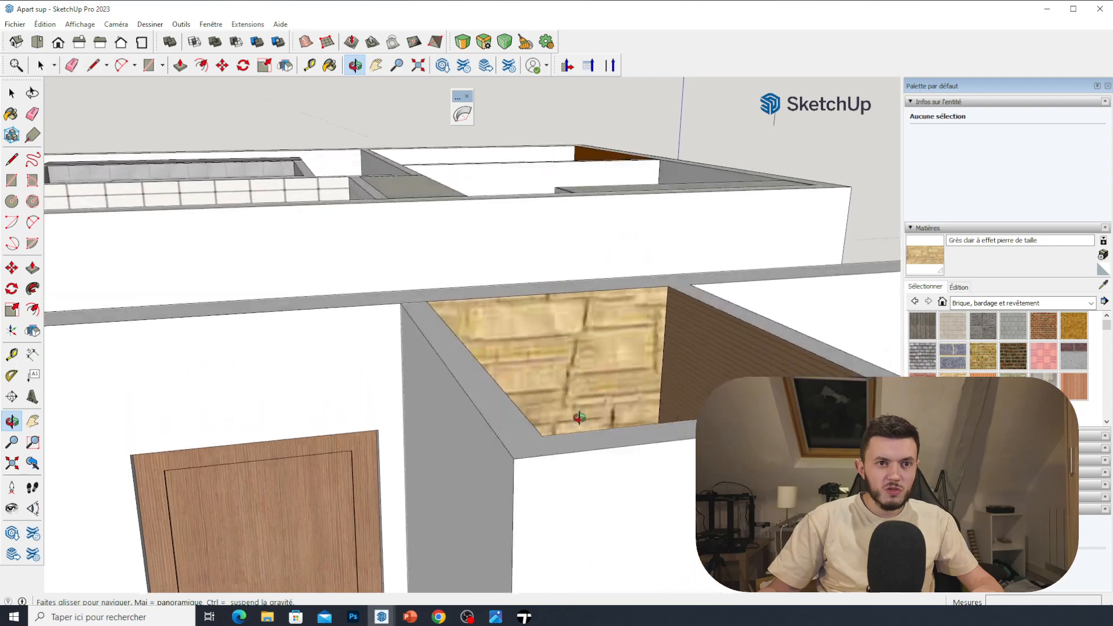
{"action": "scroll", "coordinate": [579, 417], "scroll_direction": "down", "scroll_amount": 8}
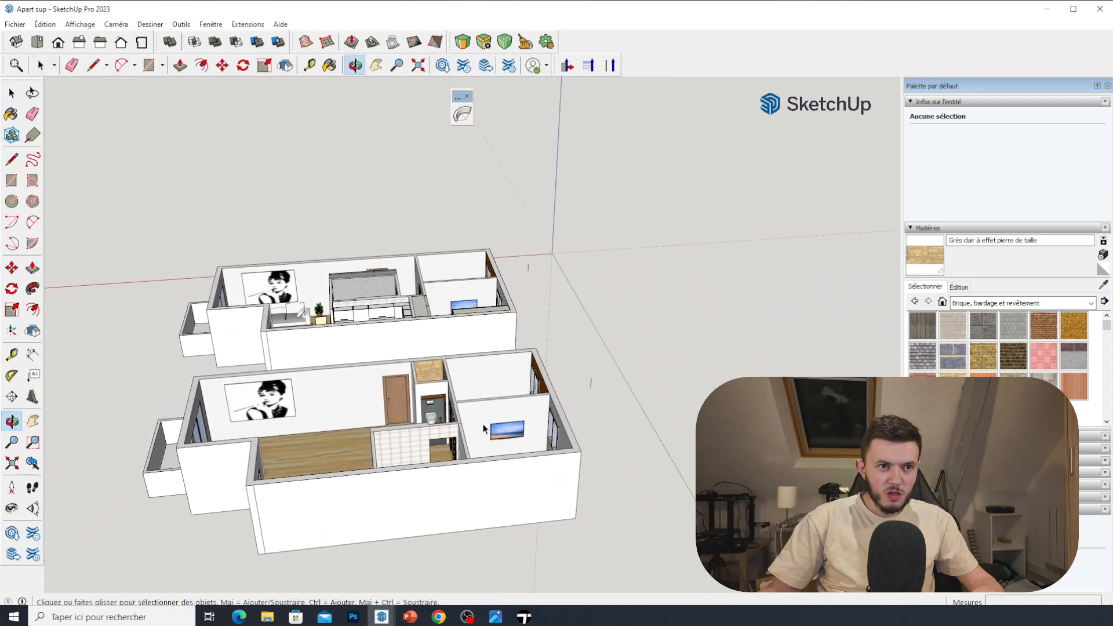
{"action": "left_click", "coordinate": [93, 65]}
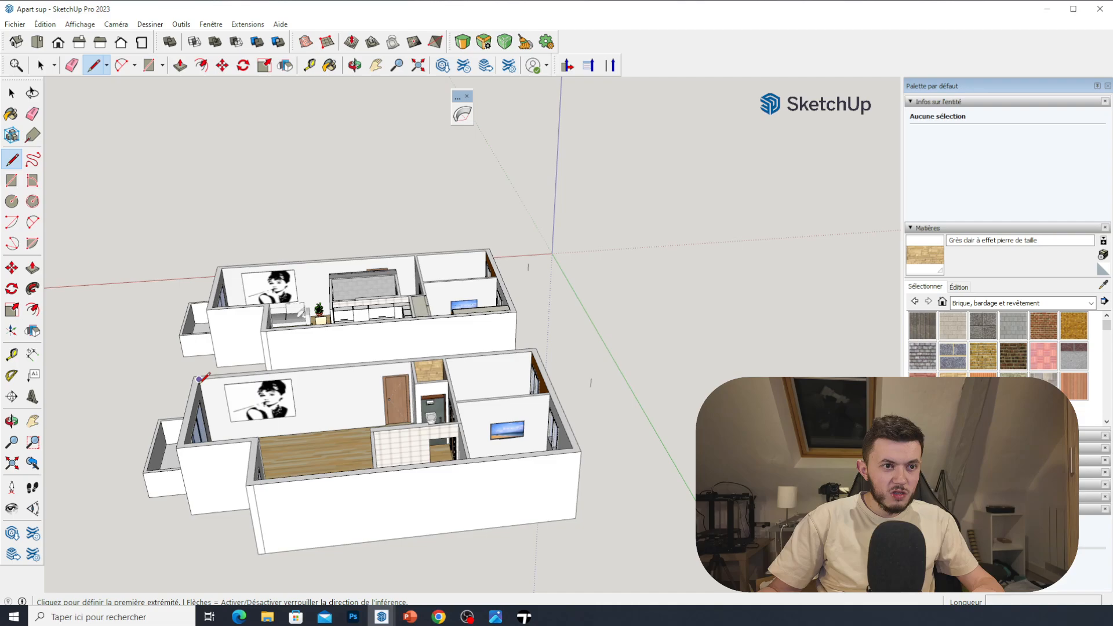
{"action": "left_click", "coordinate": [199, 379]}
{"action": "left_click", "coordinate": [411, 361]}
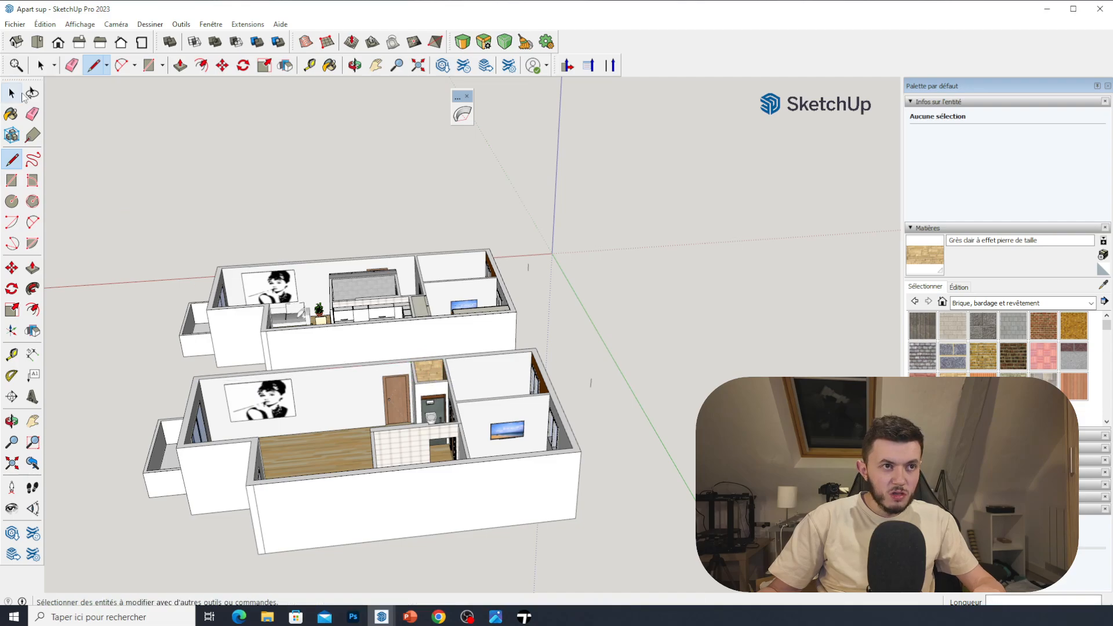
{"action": "left_click", "coordinate": [12, 93]}
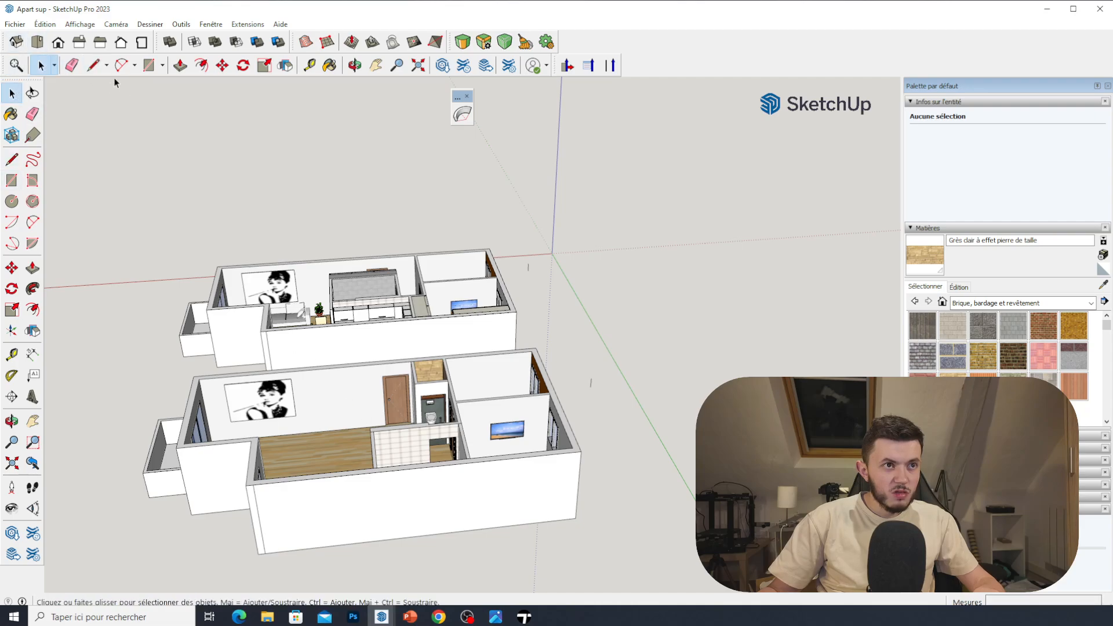
Trace the first stretch of the unfurnished apartment's outer outline with lines along its wall tops, including the wall notch beside the balcony.
{"action": "left_click", "coordinate": [92, 64]}
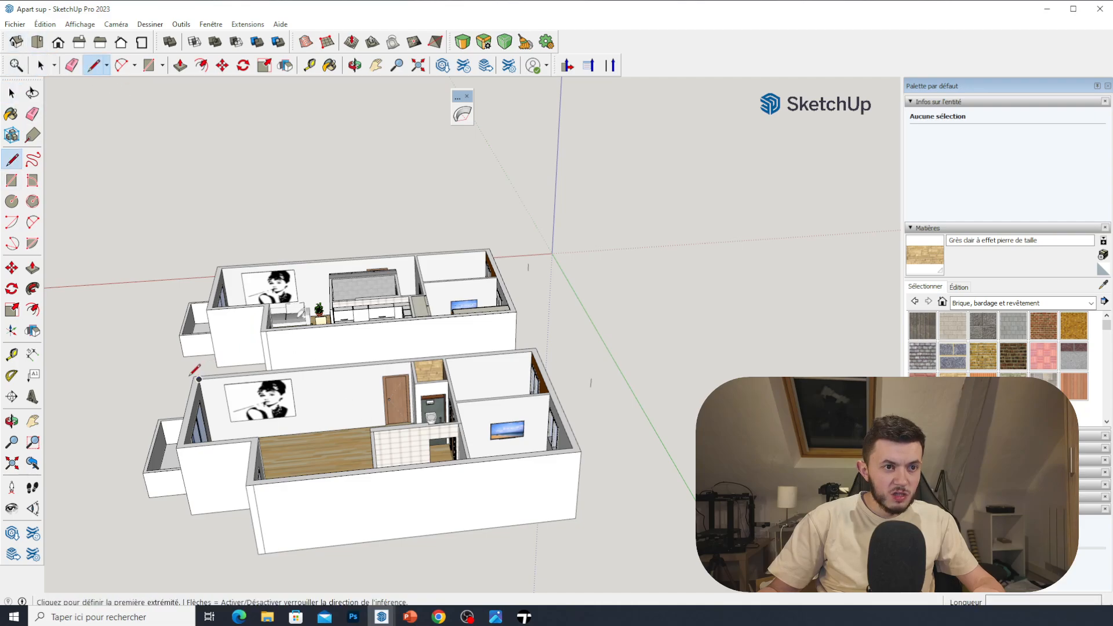
{"action": "left_click", "coordinate": [194, 376]}
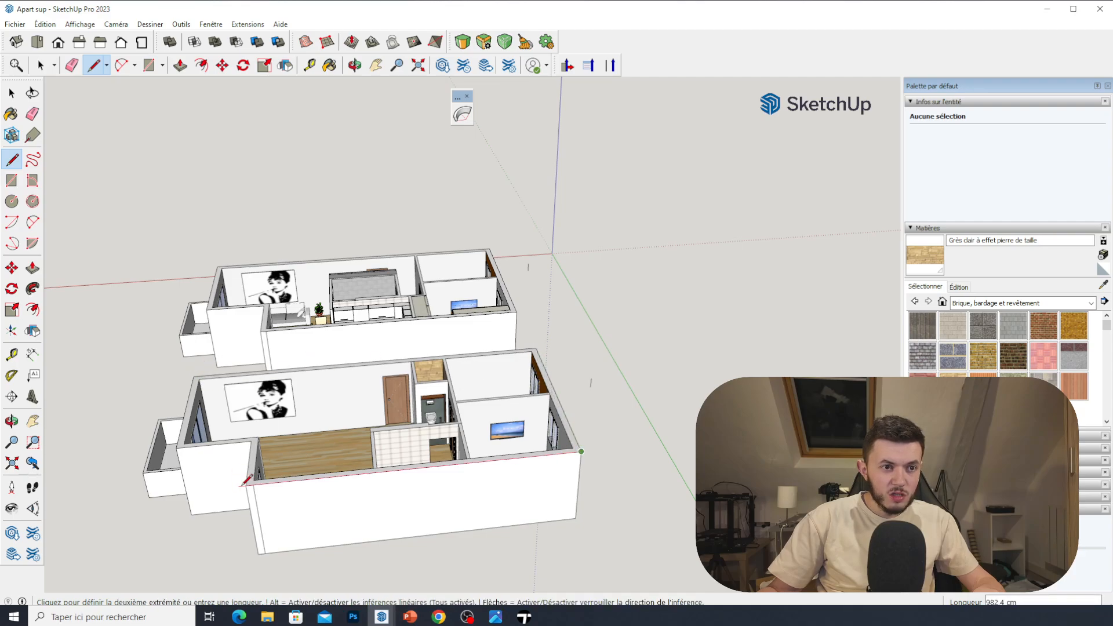
{"action": "left_click", "coordinate": [246, 484]}
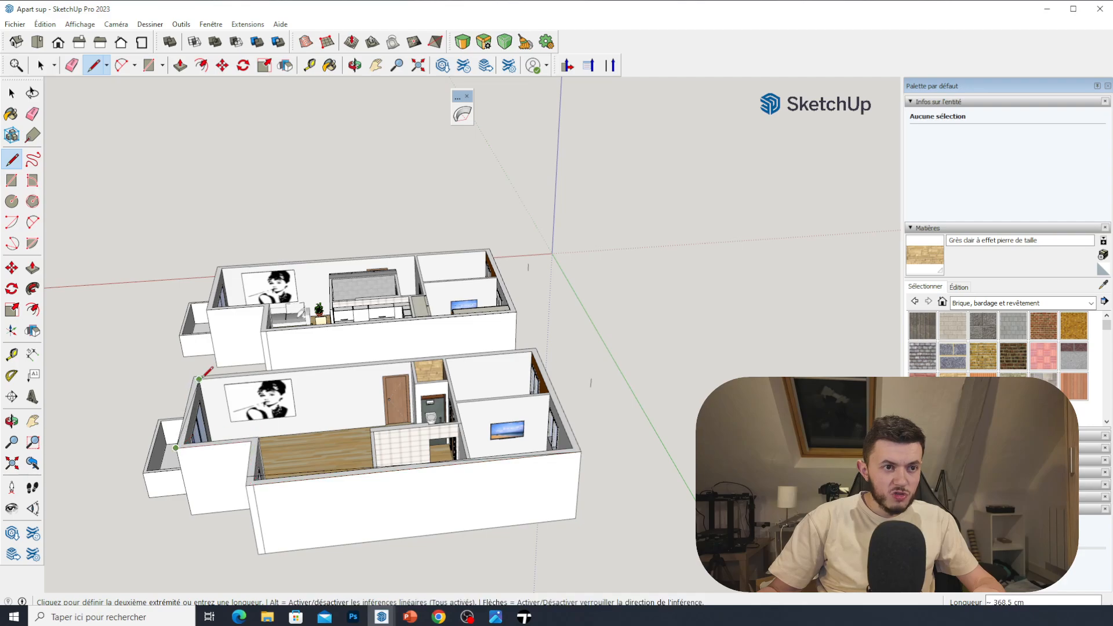
{"action": "left_click", "coordinate": [200, 379]}
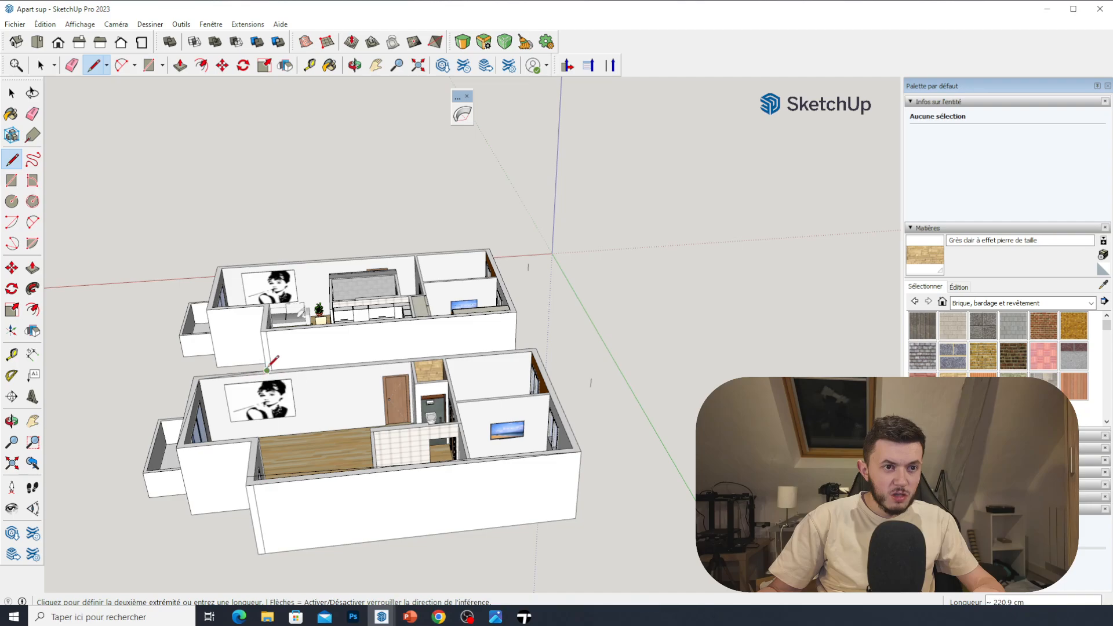
{"action": "scroll", "coordinate": [341, 385], "scroll_direction": "up", "scroll_amount": 4}
{"action": "scroll", "coordinate": [342, 407], "scroll_direction": "down", "scroll_amount": 3}
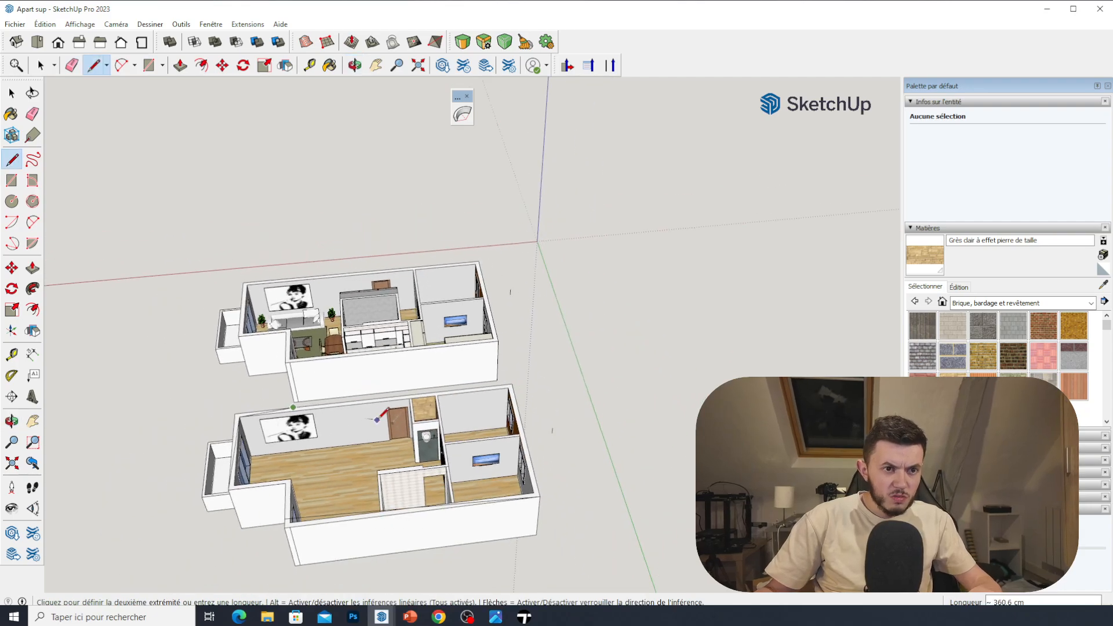
{"action": "key", "text": "Escape"}
{"action": "middle_click_drag", "start_coordinate": [371, 434], "coordinate": [316, 467]}
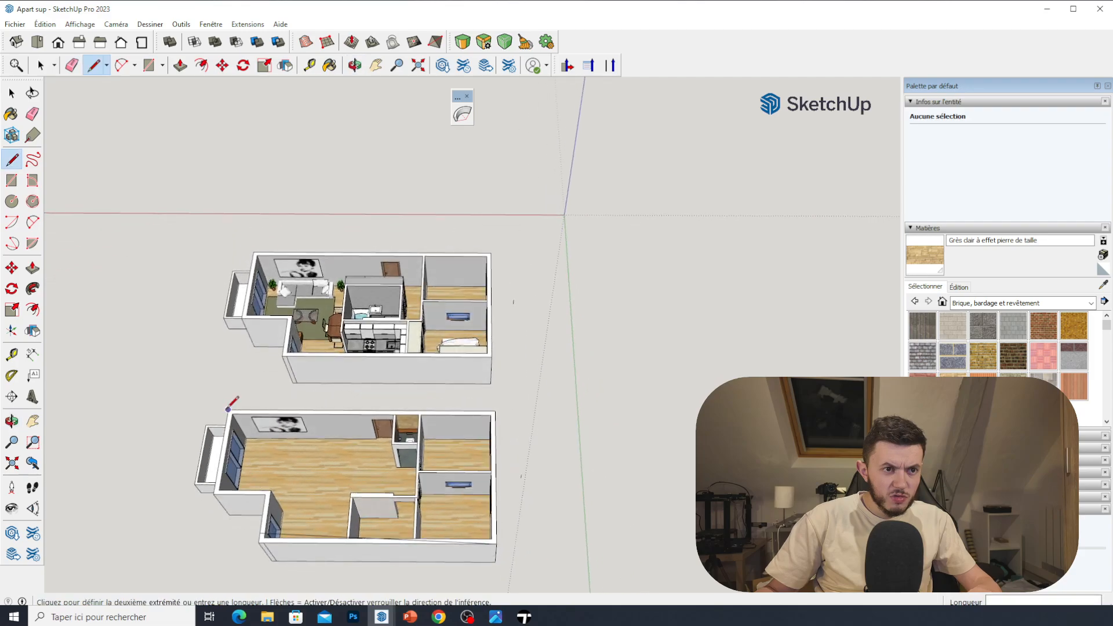
Complete the outline lines around the stepped corner and along the long front wall so that faces cover the apartment.
{"action": "left_click", "coordinate": [214, 494]}
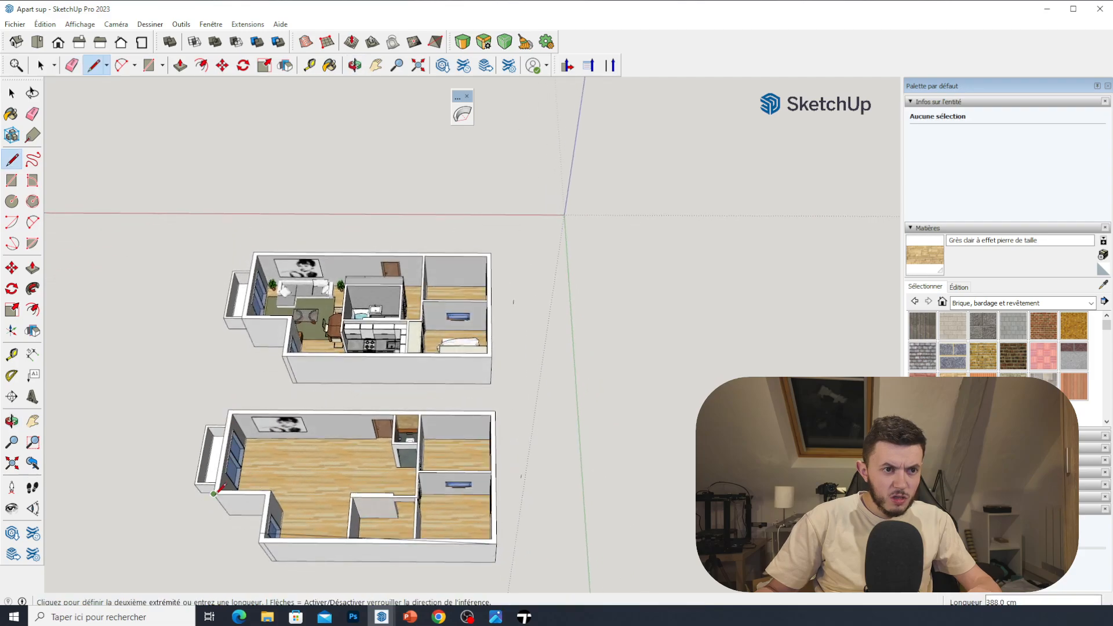
{"action": "left_click", "coordinate": [266, 493]}
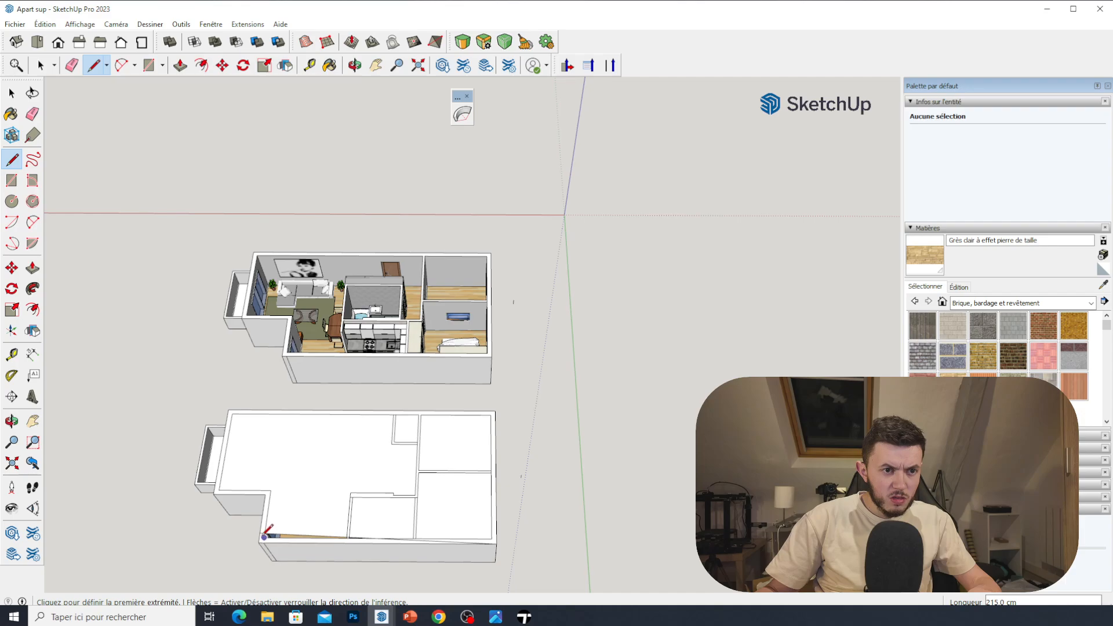
{"action": "left_click", "coordinate": [258, 542]}
{"action": "left_click", "coordinate": [495, 543]}
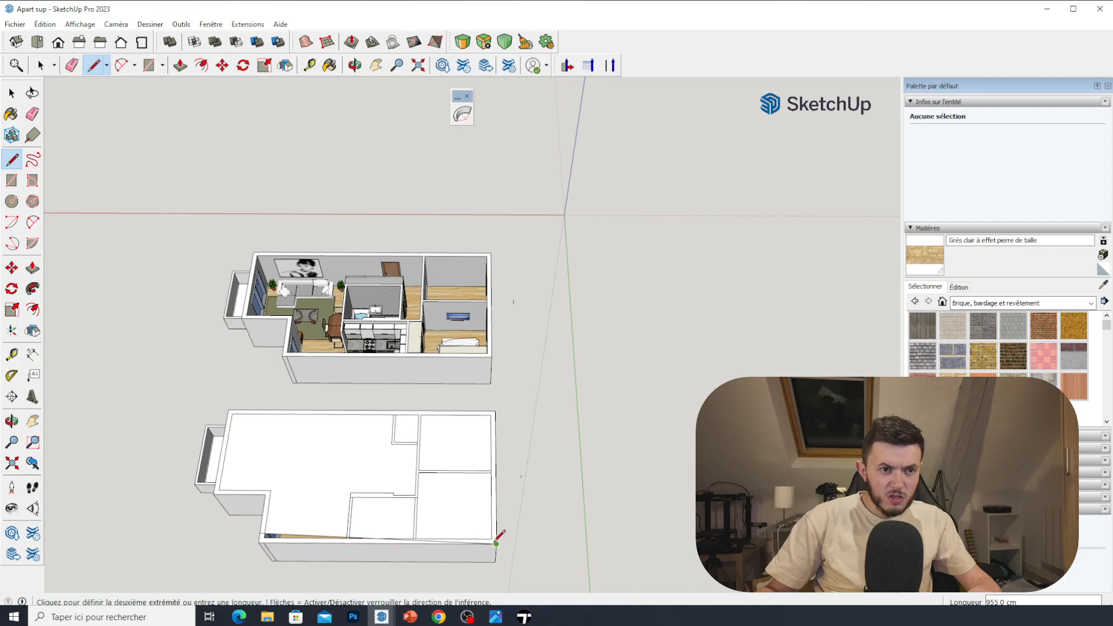
{"action": "left_click", "coordinate": [260, 532]}
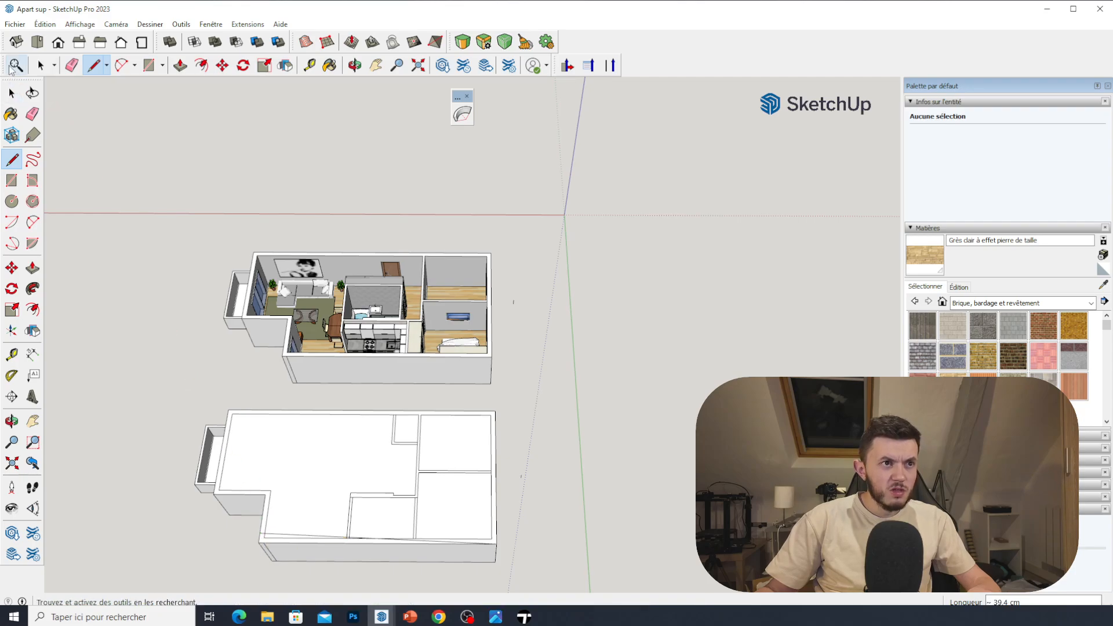
{"action": "left_click", "coordinate": [14, 96]}
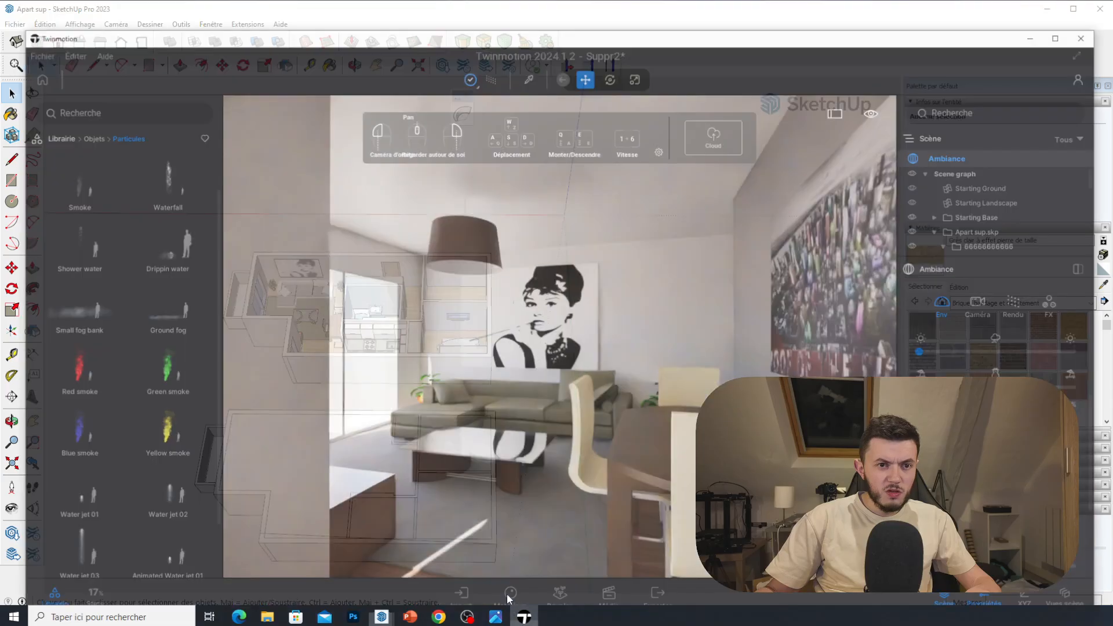
Switch to Twinmotion and turn off path tracing in the open project's view.
{"action": "scroll", "coordinate": [583, 368], "scroll_direction": "up", "scroll_amount": 5}
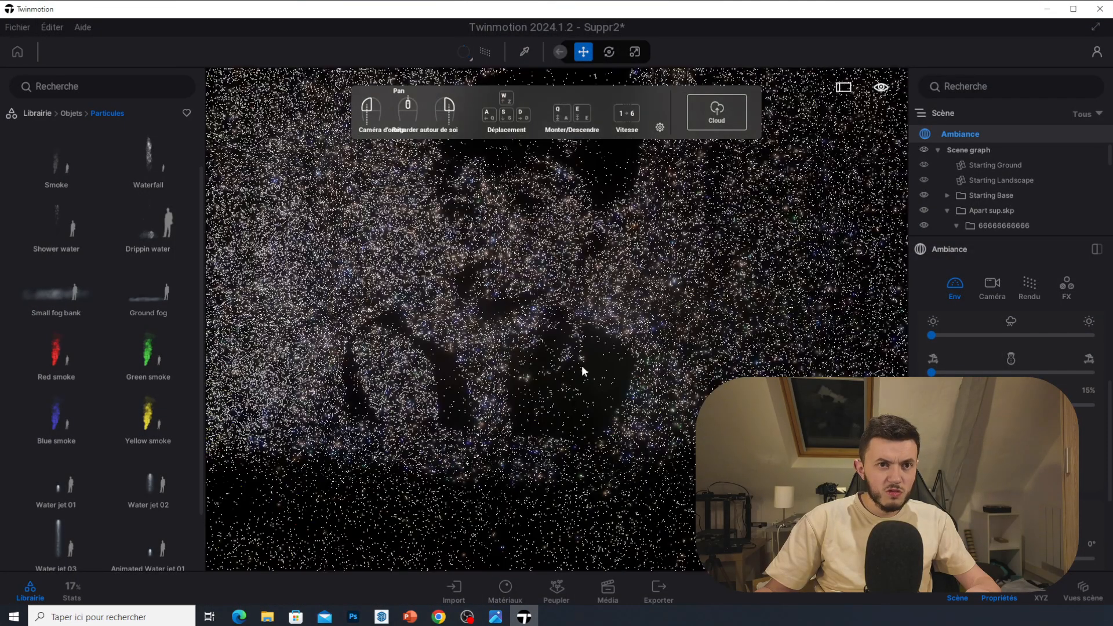
{"action": "scroll", "coordinate": [585, 351], "scroll_direction": "up", "scroll_amount": 3}
{"action": "right_click_drag", "start_coordinate": [599, 399], "coordinate": [630, 410]}
{"action": "left_click", "coordinate": [485, 51]}
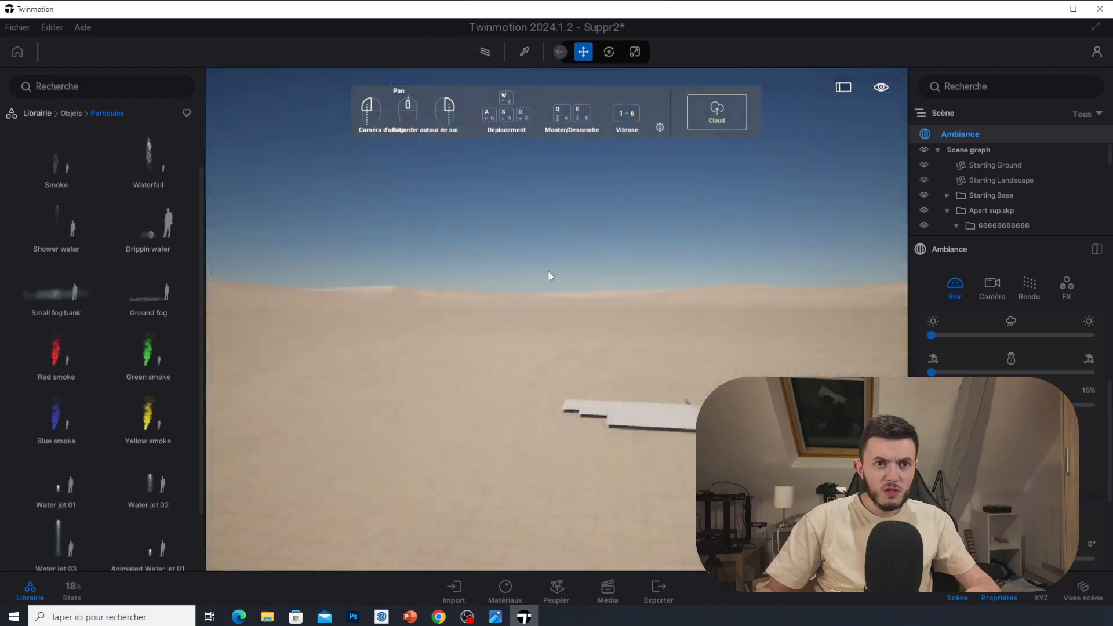
Start a new scene without saving the current project.
{"action": "left_click", "coordinate": [17, 27]}
{"action": "left_click", "coordinate": [41, 45]}
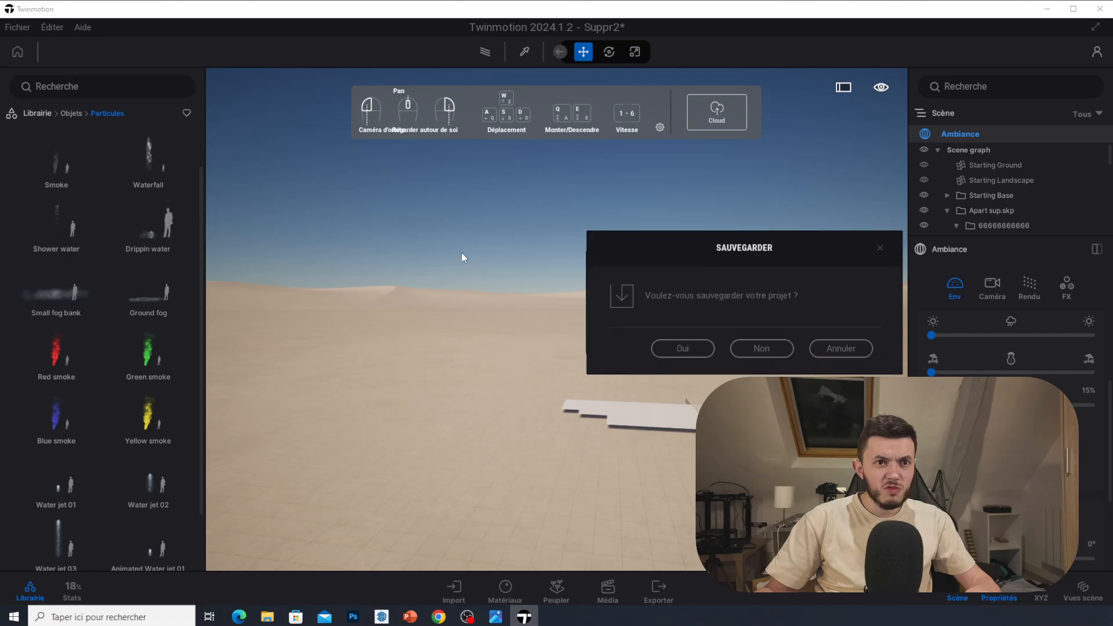
{"action": "left_click", "coordinate": [744, 351]}
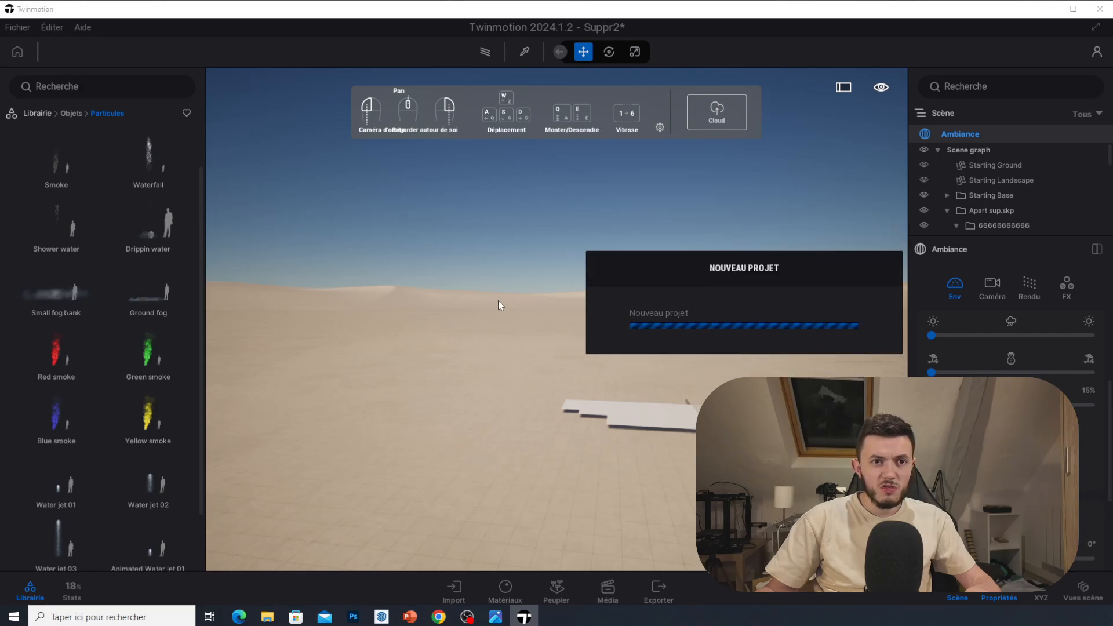
Import the SketchUp model "Apart sup" from the Téléchargements folder as geometry.
{"action": "left_click", "coordinate": [14, 27]}
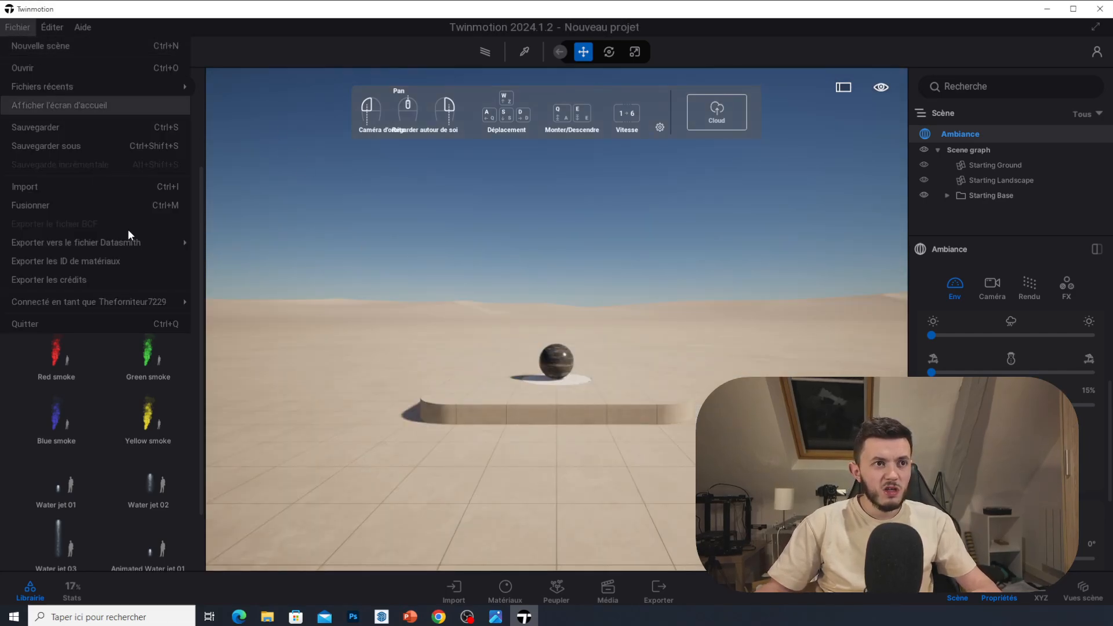
{"action": "left_click", "coordinate": [27, 187]}
{"action": "left_click", "coordinate": [785, 299]}
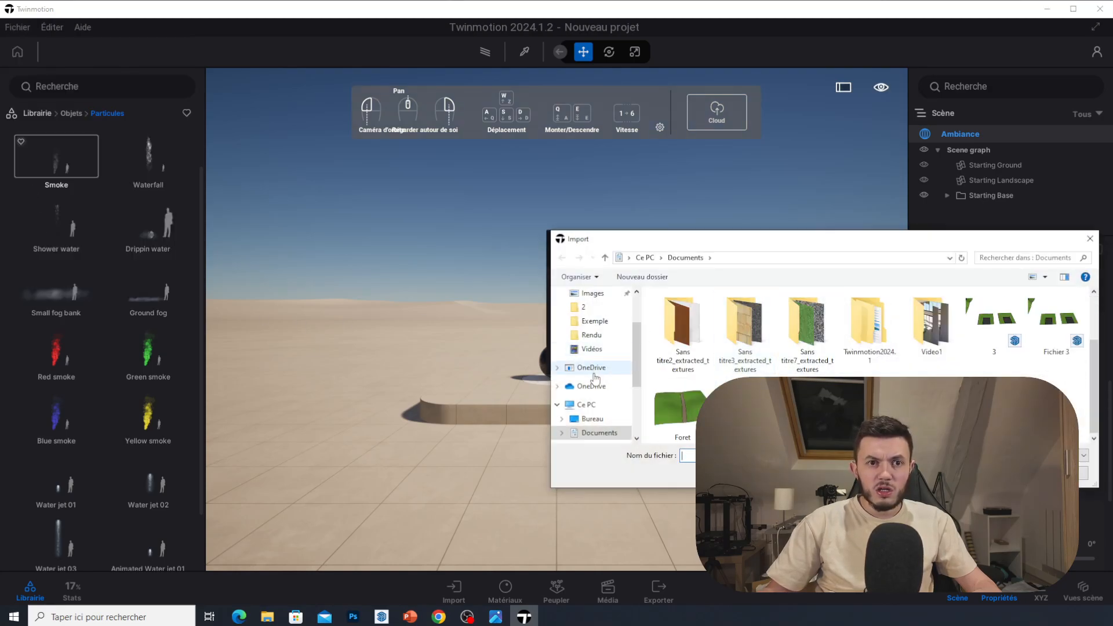
{"action": "scroll", "coordinate": [594, 336], "scroll_direction": "up", "scroll_amount": 1}
{"action": "left_click", "coordinate": [593, 326]}
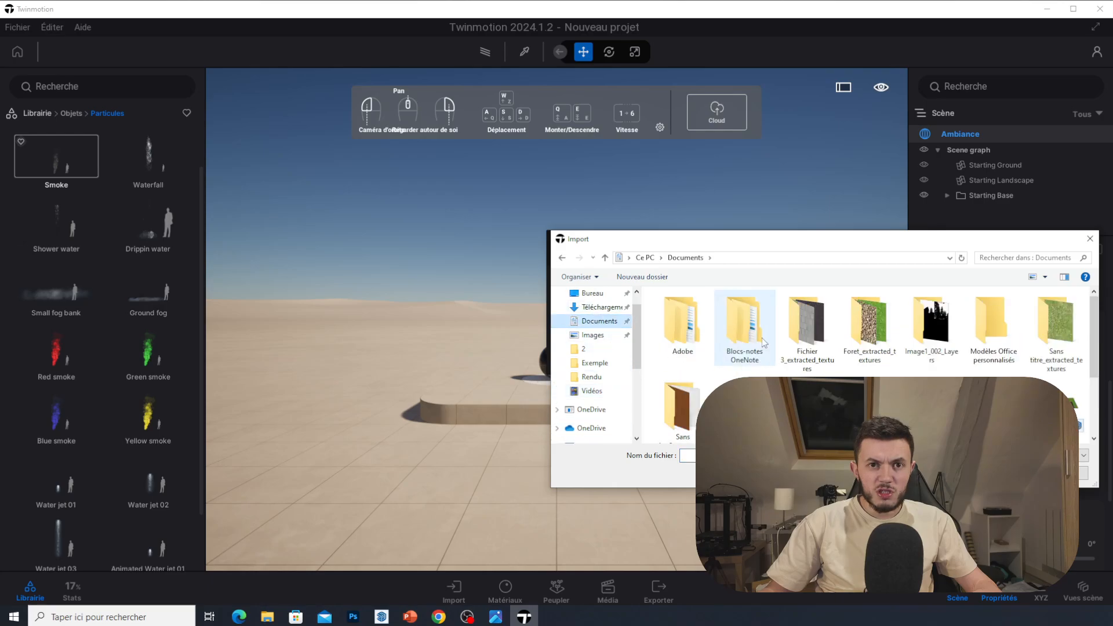
{"action": "scroll", "coordinate": [761, 342], "scroll_direction": "down", "scroll_amount": 3}
{"action": "left_click", "coordinate": [597, 308]}
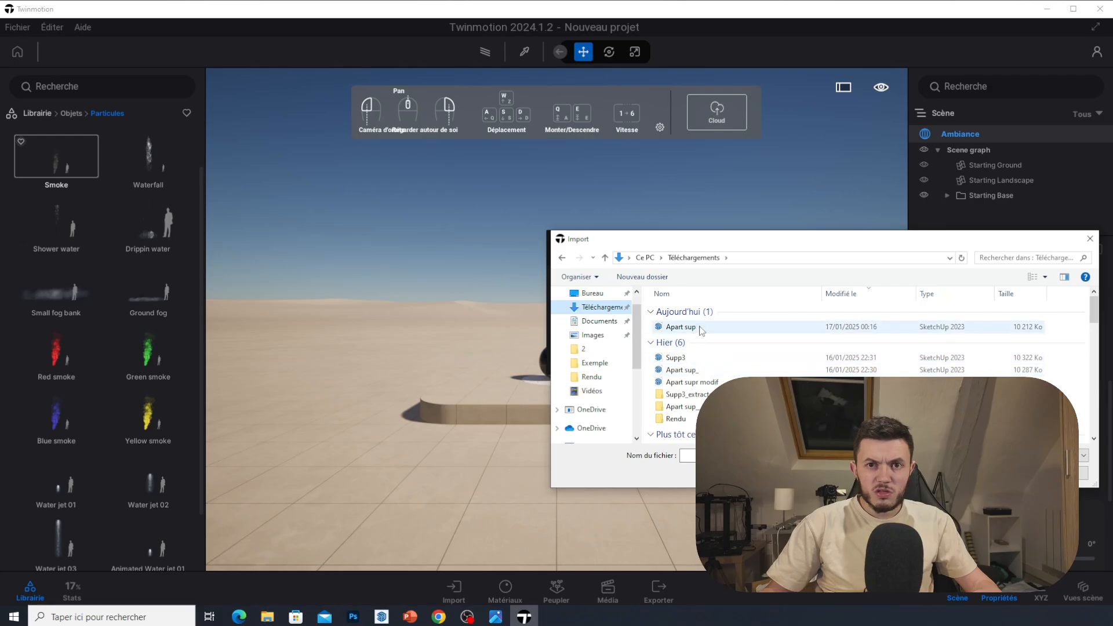
{"action": "double_click", "coordinate": [699, 328]}
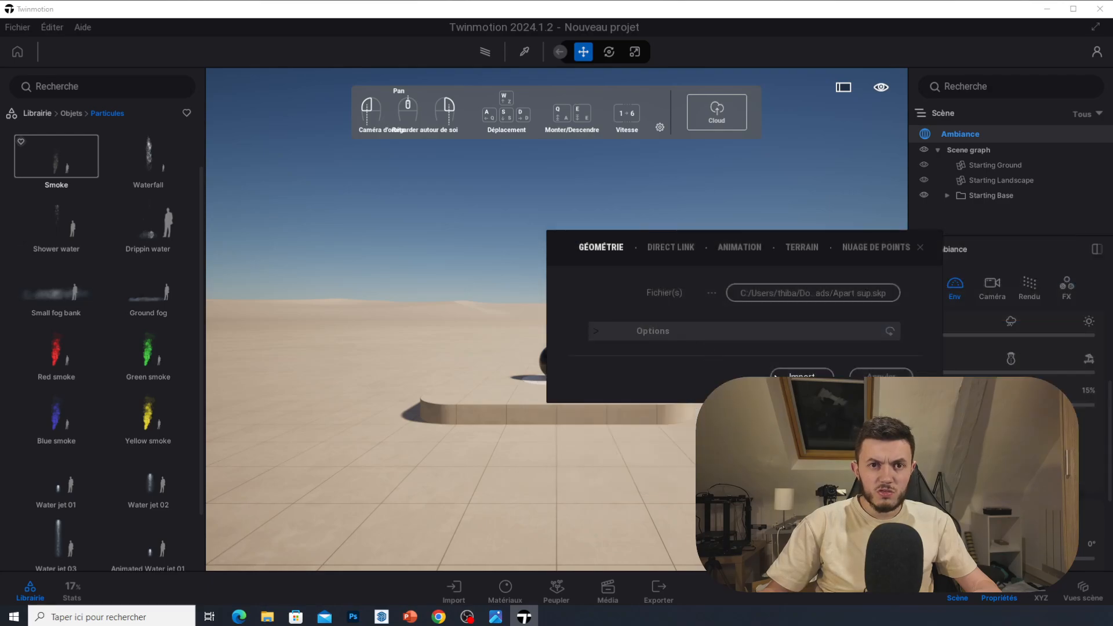
{"action": "left_click", "coordinate": [722, 374]}
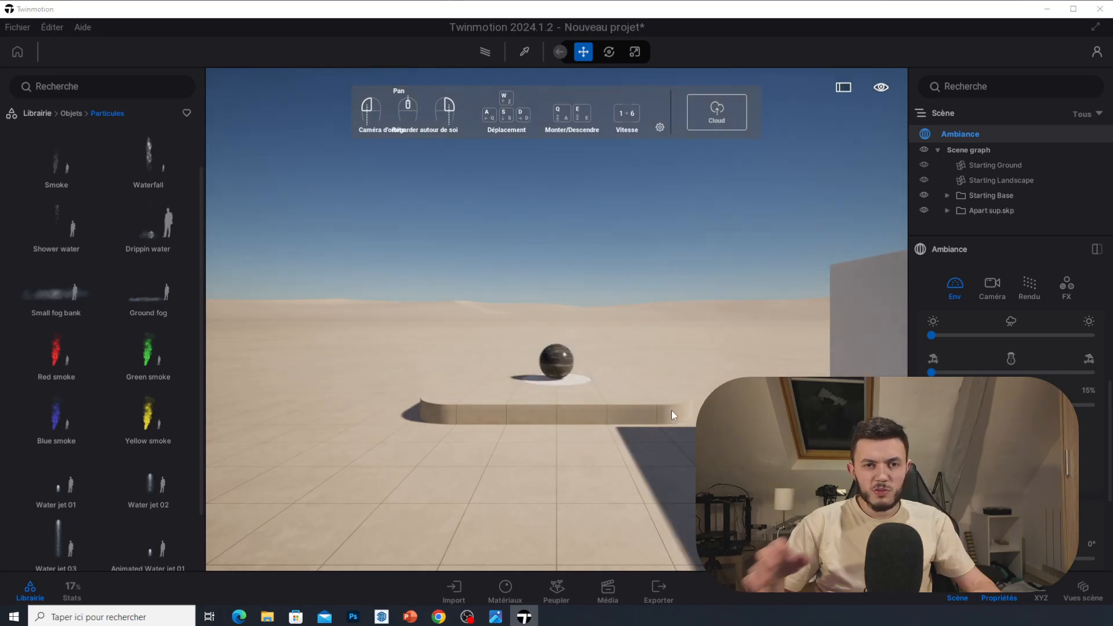
Examine the imported apartment from outside and inside, ending with a close front view of the toilet niche.
{"action": "right_click_drag", "start_coordinate": [529, 288], "coordinate": [672, 324]}
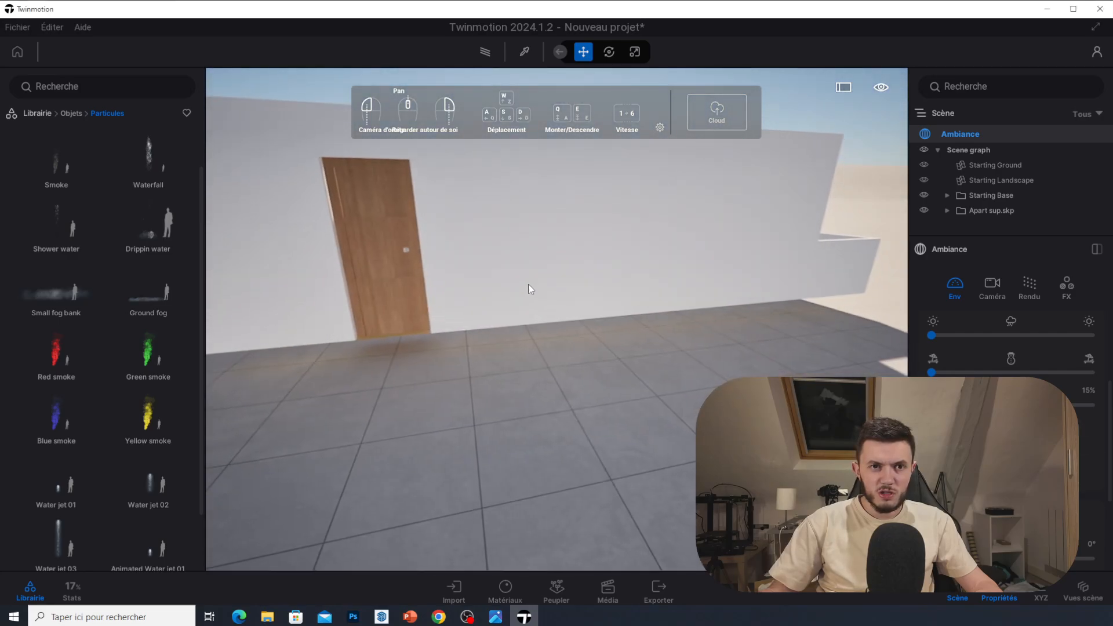
{"action": "scroll", "coordinate": [529, 288], "scroll_direction": "down", "scroll_amount": 8}
{"action": "right_click_drag", "start_coordinate": [564, 315], "coordinate": [591, 399]}
{"action": "scroll", "coordinate": [485, 364], "scroll_direction": "up", "scroll_amount": 8}
{"action": "scroll", "coordinate": [481, 385], "scroll_direction": "up", "scroll_amount": 5}
{"action": "scroll", "coordinate": [570, 402], "scroll_direction": "up", "scroll_amount": 3}
{"action": "scroll", "coordinate": [571, 402], "scroll_direction": "up", "scroll_amount": 2}
{"action": "scroll", "coordinate": [493, 382], "scroll_direction": "up", "scroll_amount": 5}
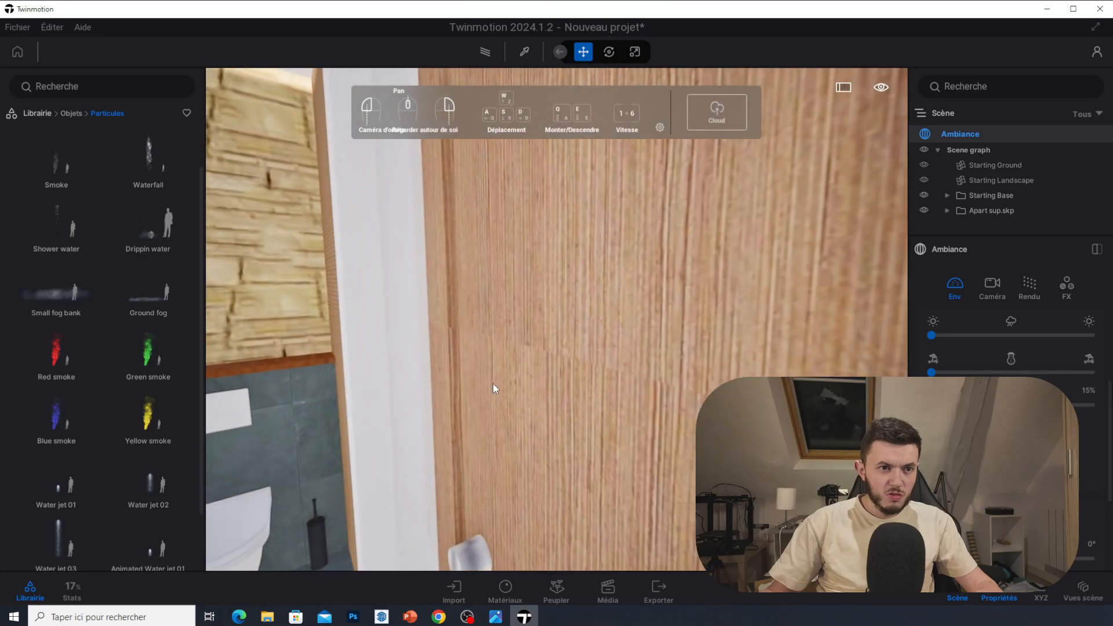
{"action": "scroll", "coordinate": [493, 383], "scroll_direction": "down", "scroll_amount": 3}
{"action": "right_click_drag", "start_coordinate": [492, 384], "coordinate": [492, 387]}
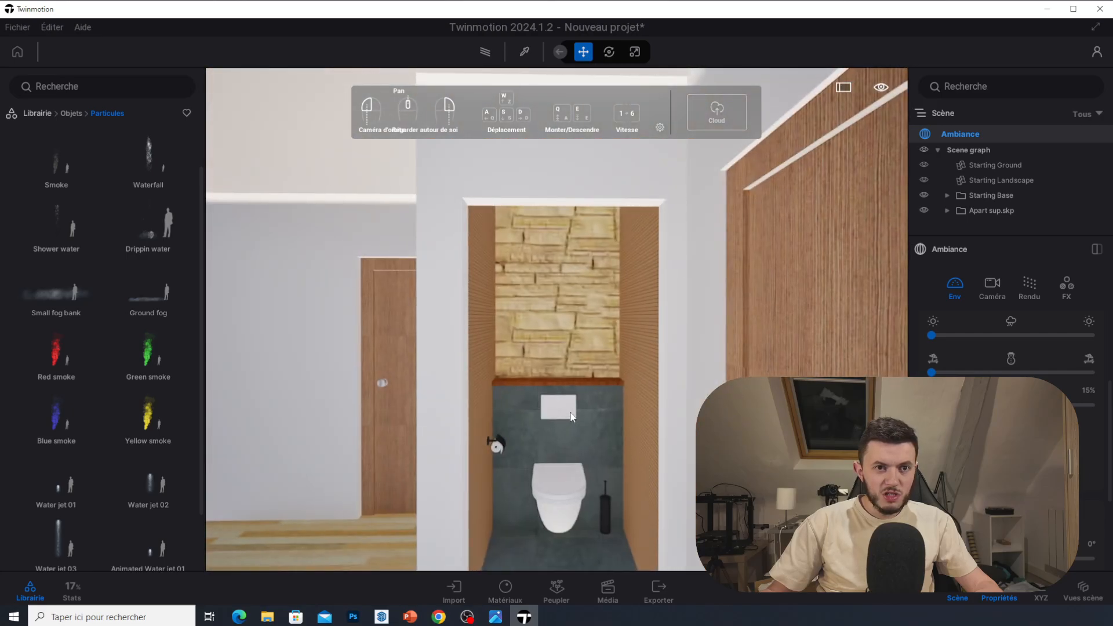
{"action": "scroll", "coordinate": [602, 431], "scroll_direction": "down", "scroll_amount": 3}
{"action": "scroll", "coordinate": [616, 440], "scroll_direction": "up", "scroll_amount": 5}
{"action": "middle_click_drag", "start_coordinate": [617, 441], "coordinate": [617, 406]}
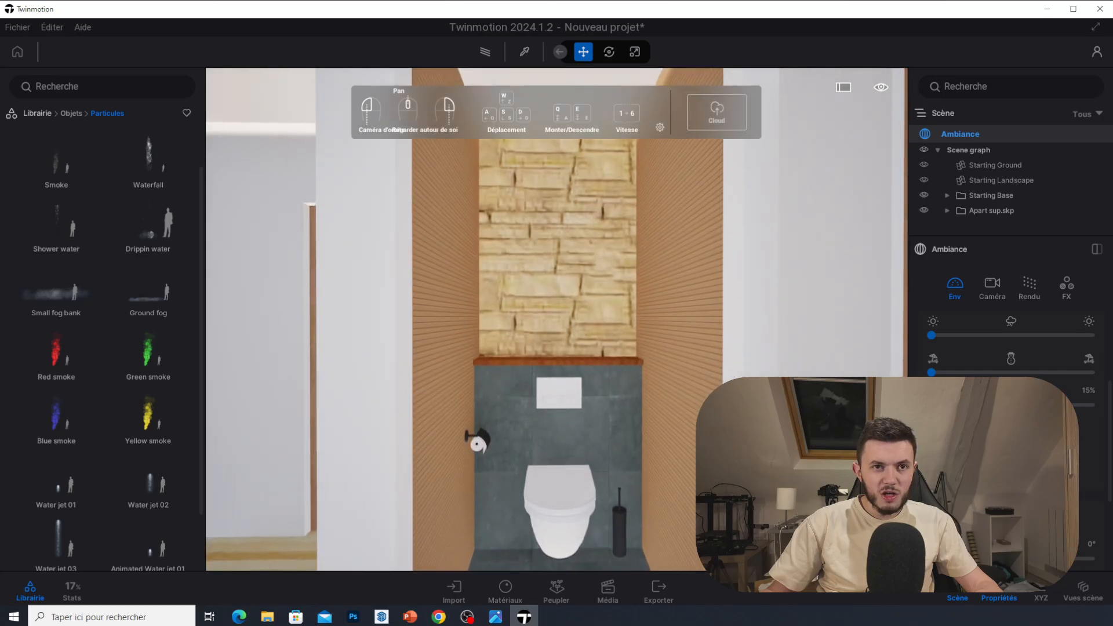
{"action": "right_click_drag", "start_coordinate": [614, 437], "coordinate": [606, 470]}
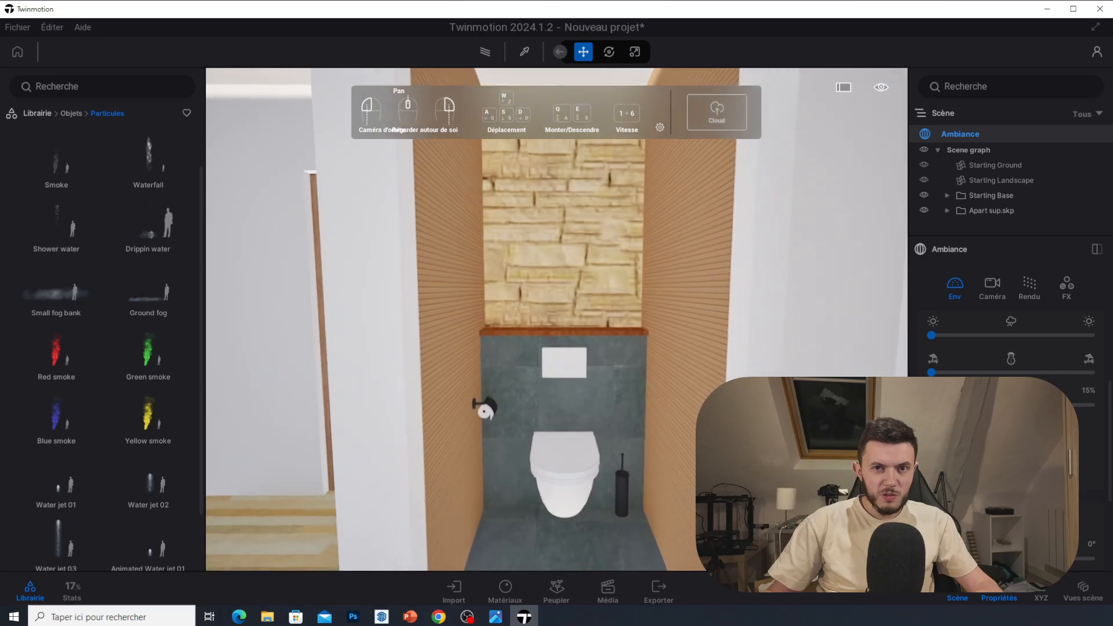
Apply the Carrelage material "Ceramic tiles 1" to the niche's floor and lower back wall, and set its texture scale to 1.72.
{"action": "left_click", "coordinate": [35, 113]}
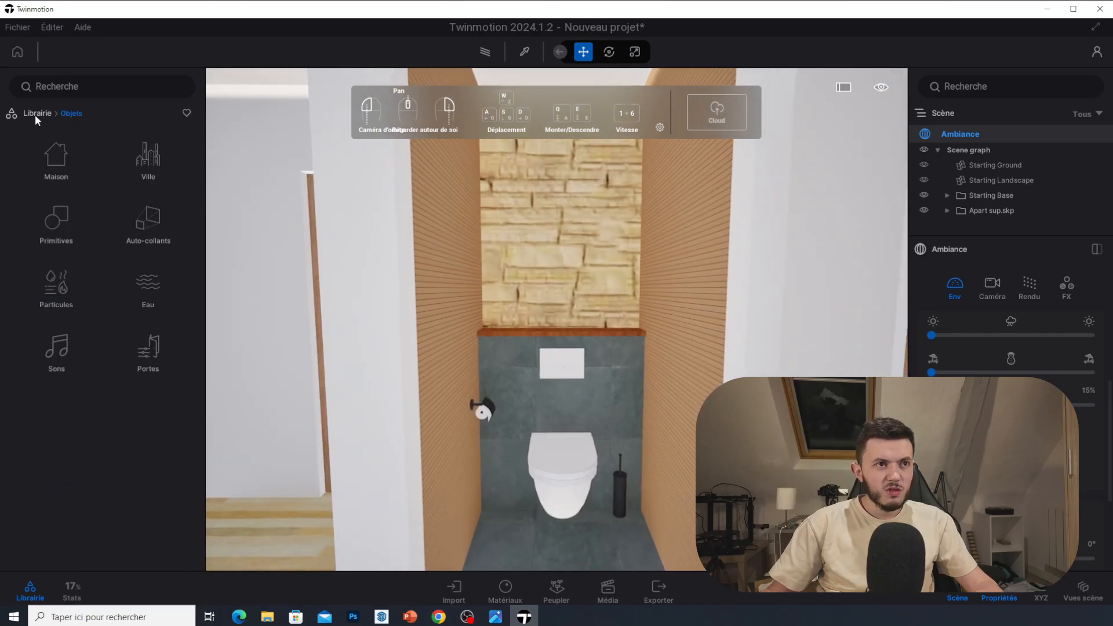
{"action": "left_click", "coordinate": [56, 158]}
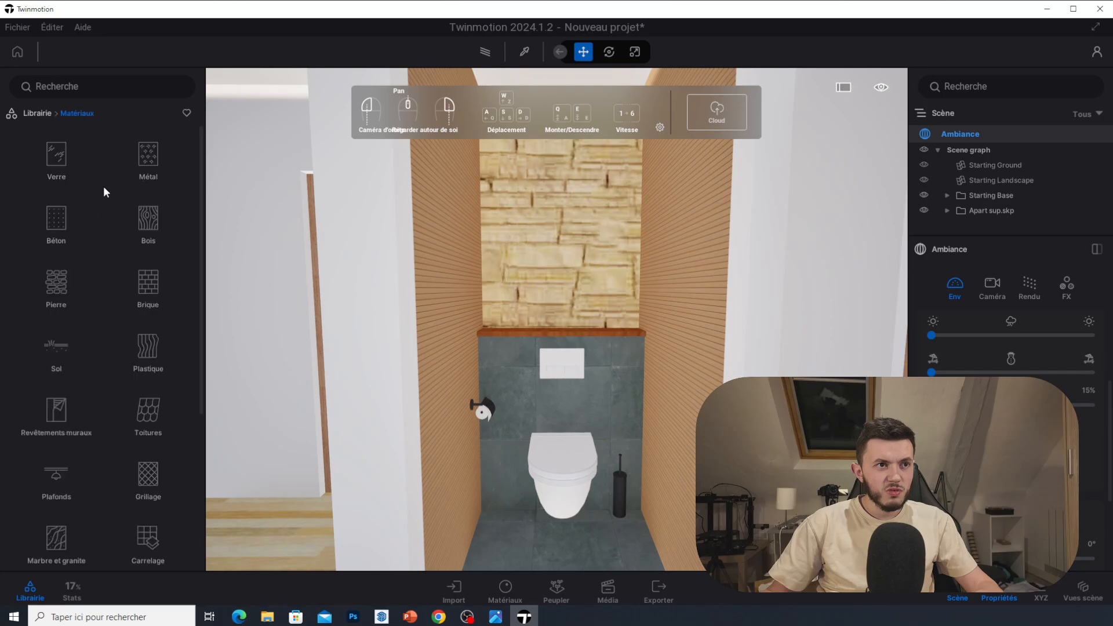
{"action": "right_click_drag", "start_coordinate": [371, 301], "coordinate": [387, 341]}
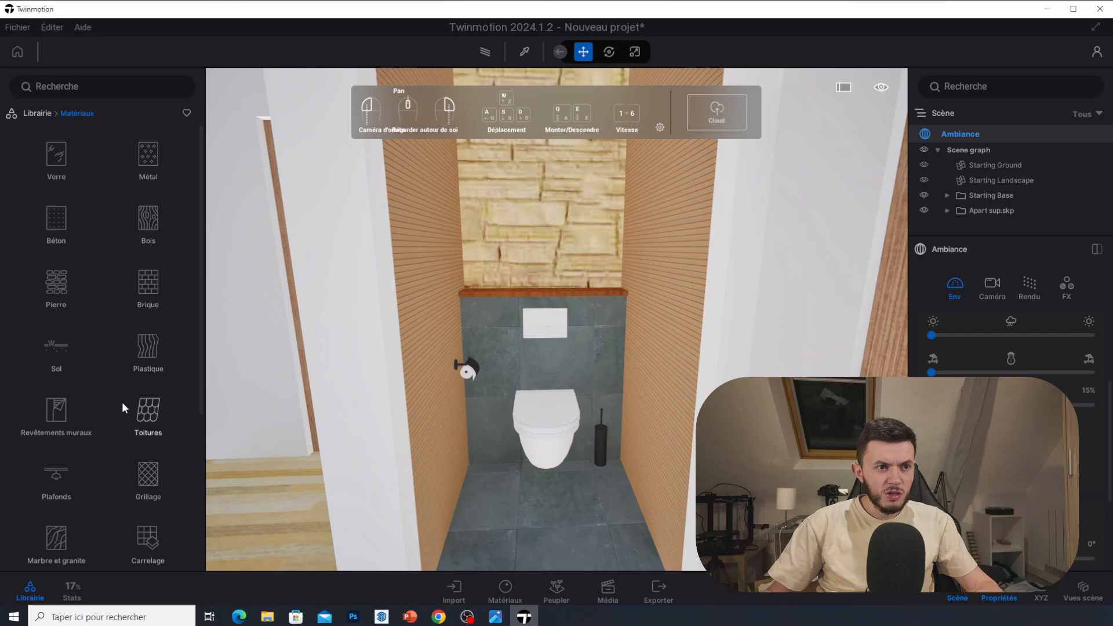
{"action": "left_click", "coordinate": [148, 539]}
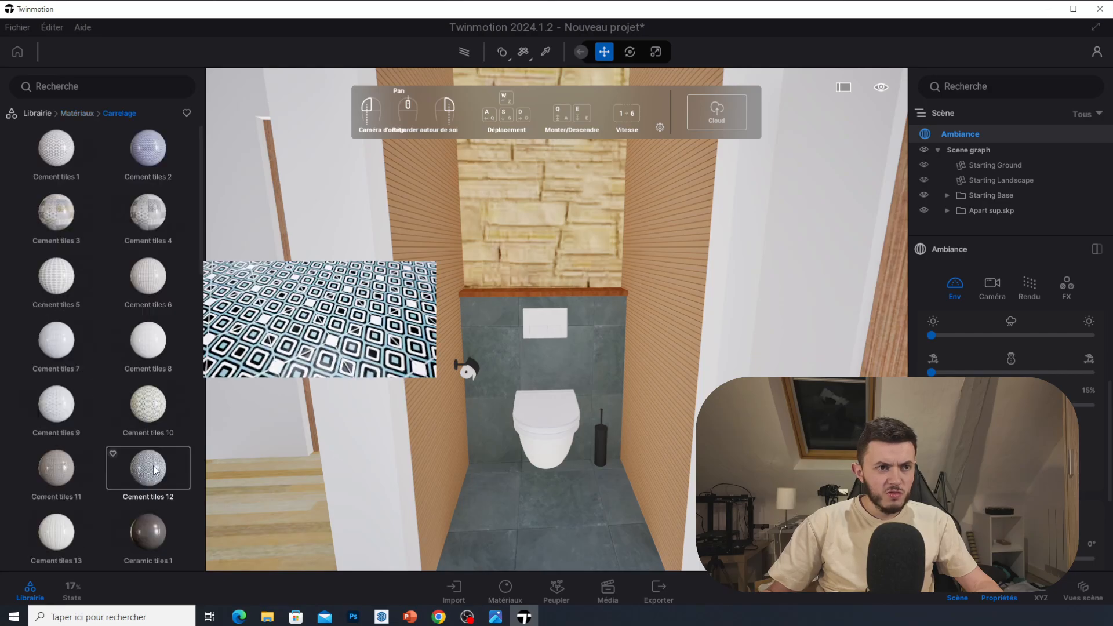
{"action": "scroll", "coordinate": [99, 370], "scroll_direction": "down", "scroll_amount": 2}
{"action": "left_click_drag", "start_coordinate": [140, 408], "coordinate": [471, 523]}
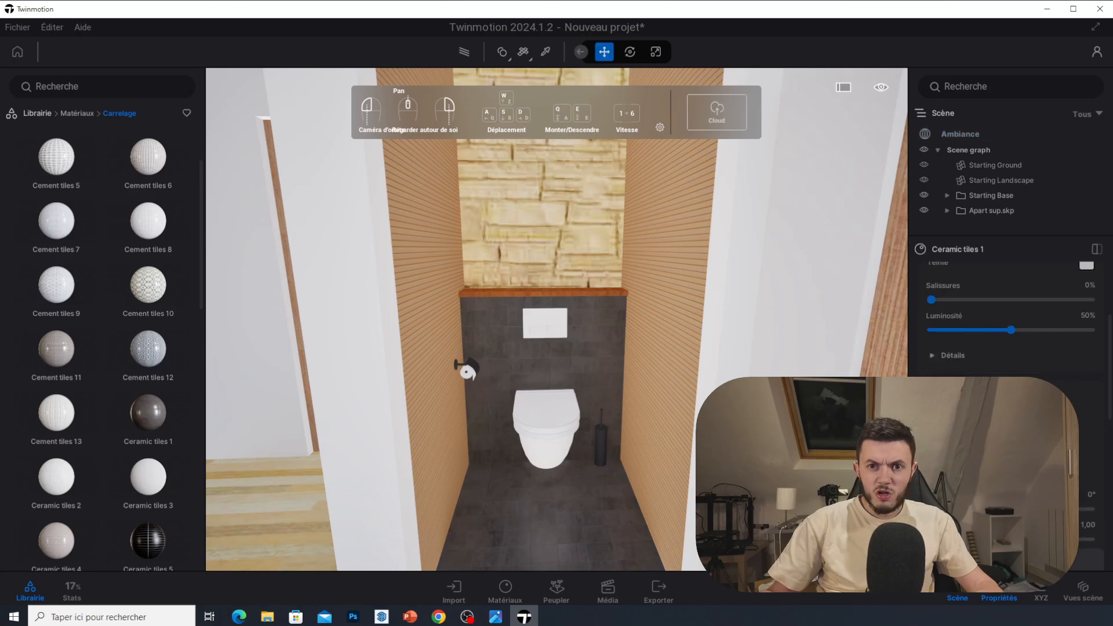
{"action": "left_click_drag", "start_coordinate": [944, 539], "coordinate": [956, 539]}
{"action": "right_click_drag", "start_coordinate": [669, 456], "coordinate": [621, 400]}
Try "Stacked stone 06" on the niche's back wall above the shelf, replace it with "Stacked stone 01", and set the texture scale to 1.66.
{"action": "left_click", "coordinate": [85, 115]}
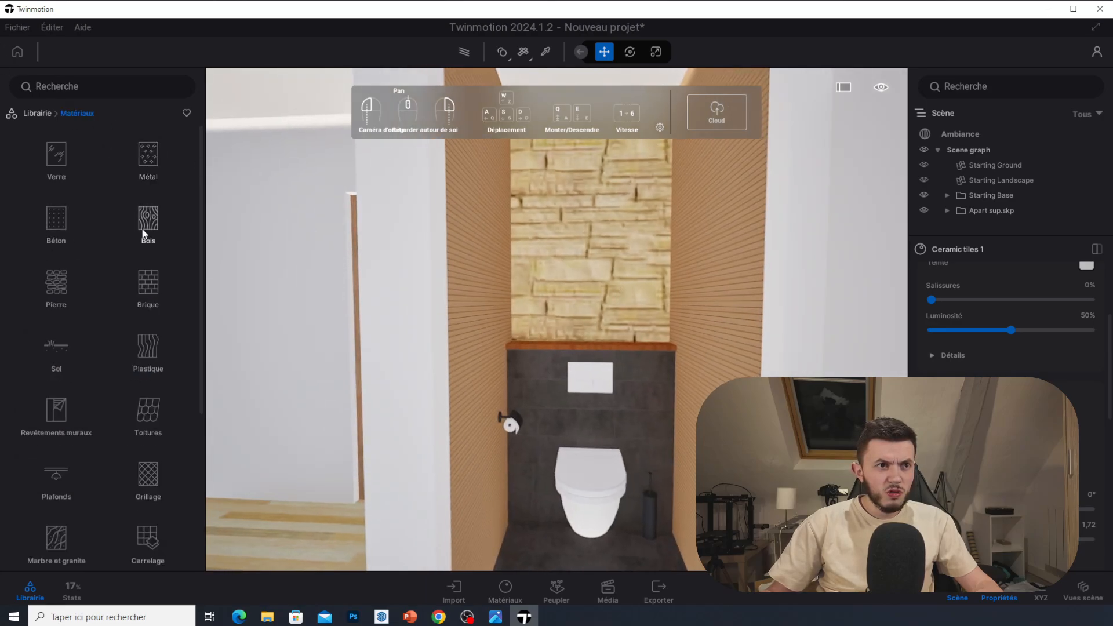
{"action": "left_click", "coordinate": [64, 285]}
{"action": "left_click_drag", "start_coordinate": [46, 404], "coordinate": [597, 266]}
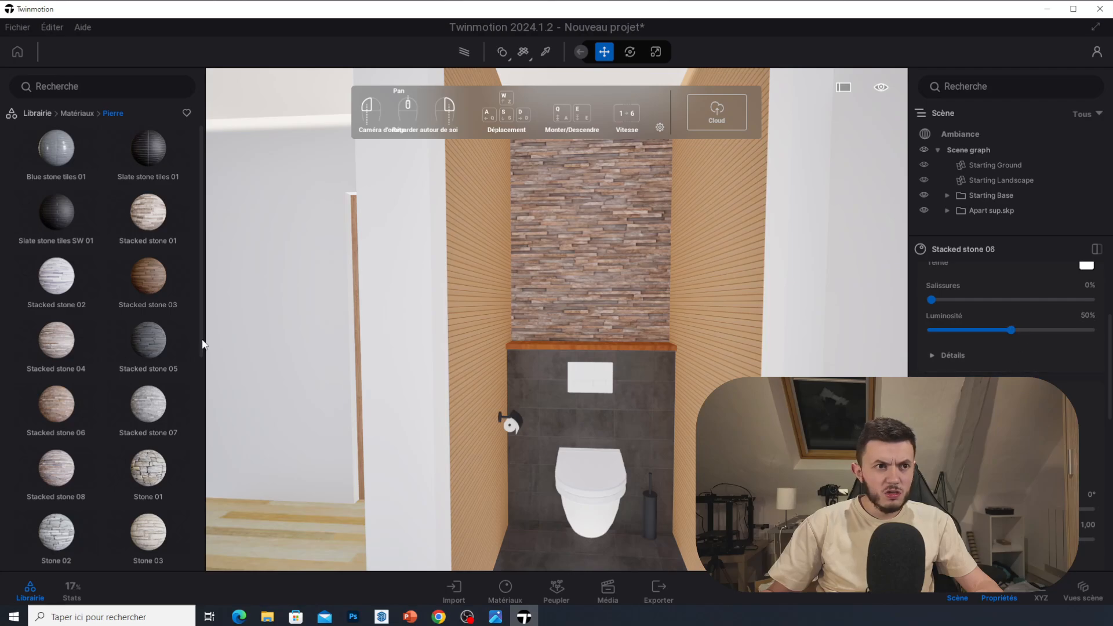
{"action": "left_click_drag", "start_coordinate": [148, 212], "coordinate": [614, 225]}
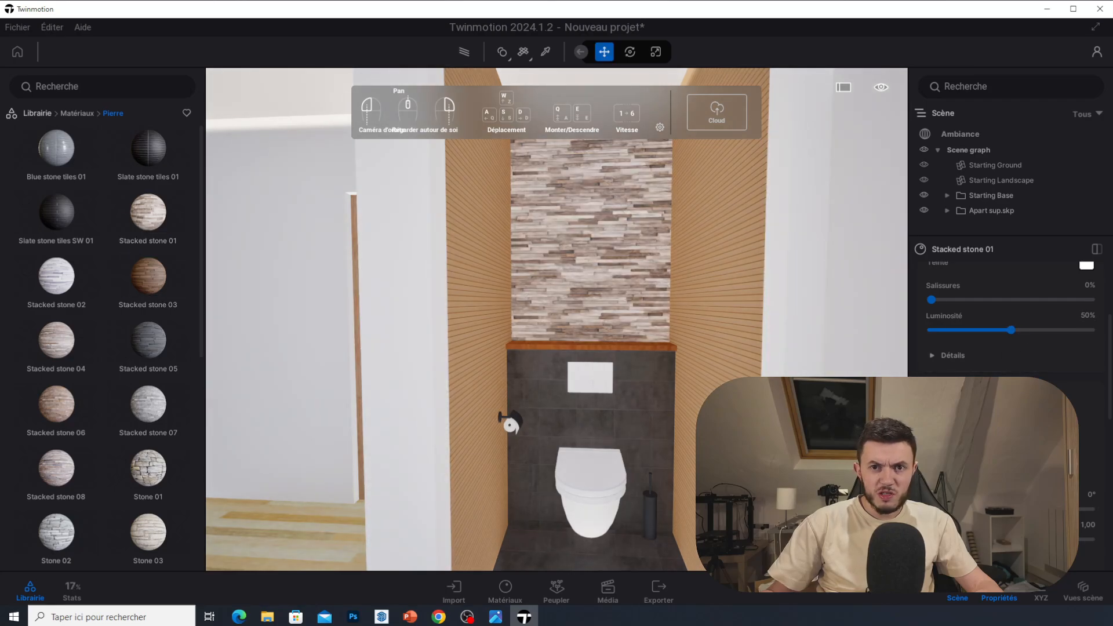
{"action": "scroll", "coordinate": [1008, 313], "scroll_direction": "down", "scroll_amount": 2}
{"action": "left_click_drag", "start_coordinate": [945, 464], "coordinate": [956, 465]}
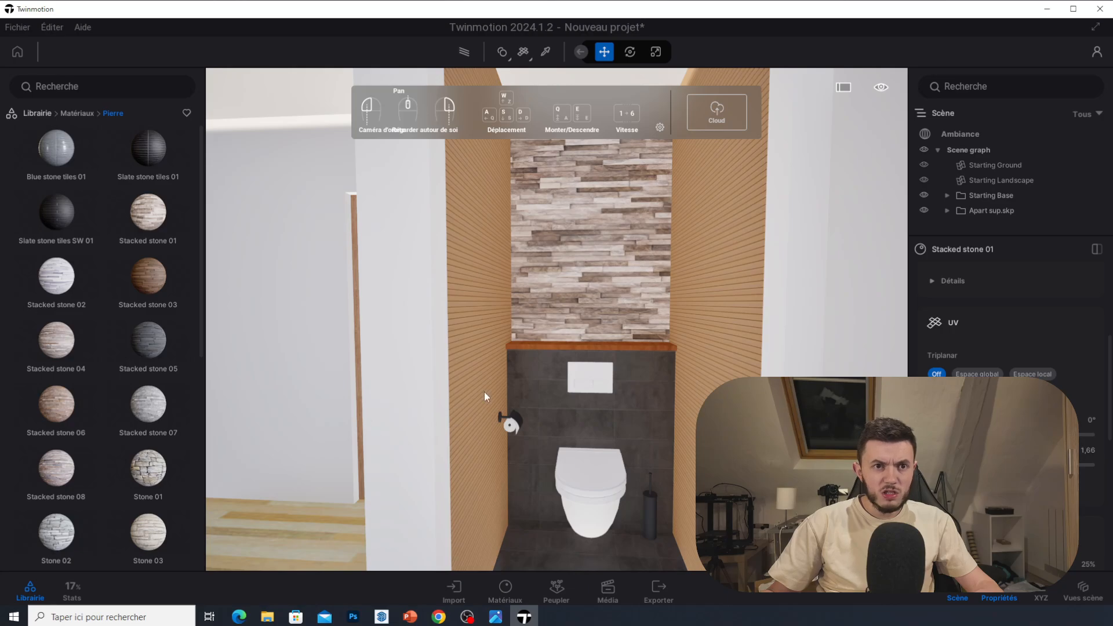
Apply the Bois material "Wood siding 01" to the toilet niche's side walls and set its texture rotation to 90°.
{"action": "left_click", "coordinate": [77, 113]}
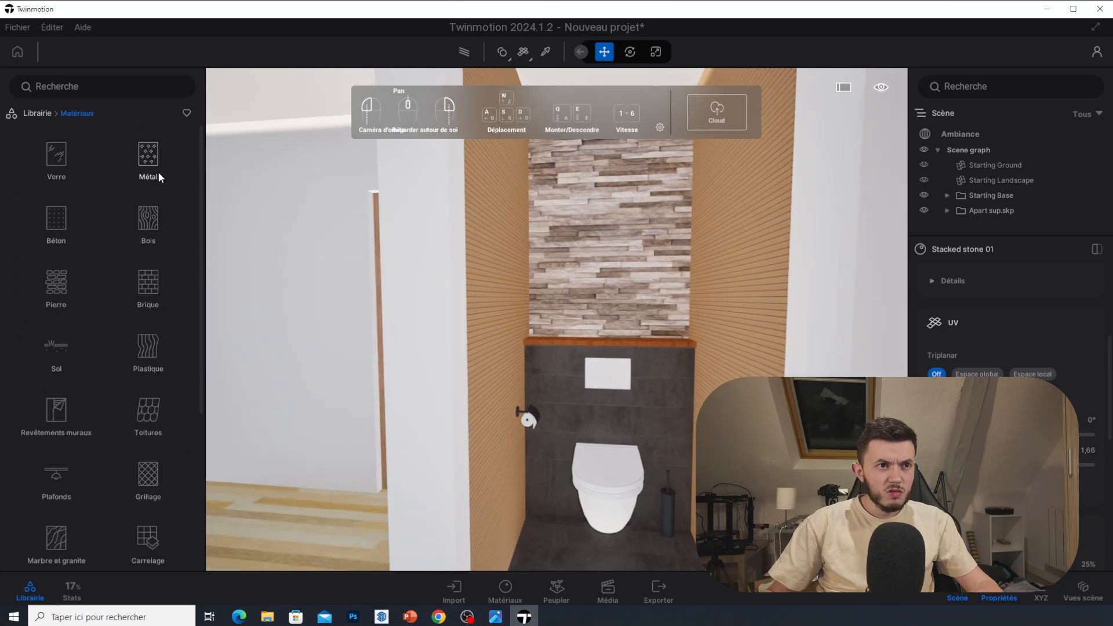
{"action": "left_click", "coordinate": [147, 226]}
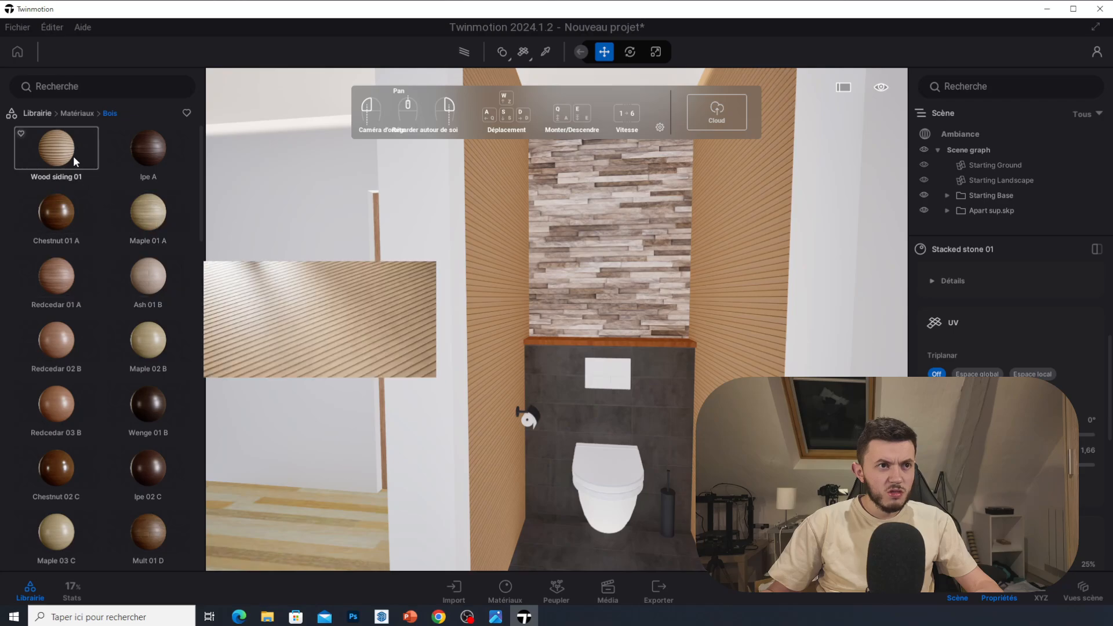
{"action": "left_click_drag", "start_coordinate": [72, 153], "coordinate": [491, 325]}
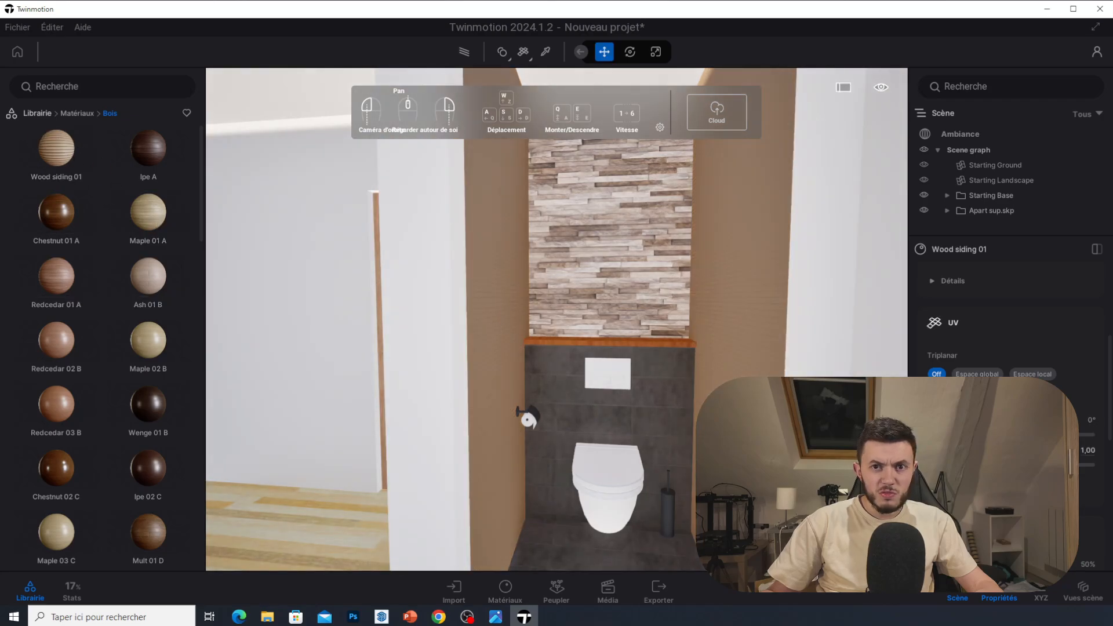
{"action": "scroll", "coordinate": [1011, 313], "scroll_direction": "down", "scroll_amount": 3}
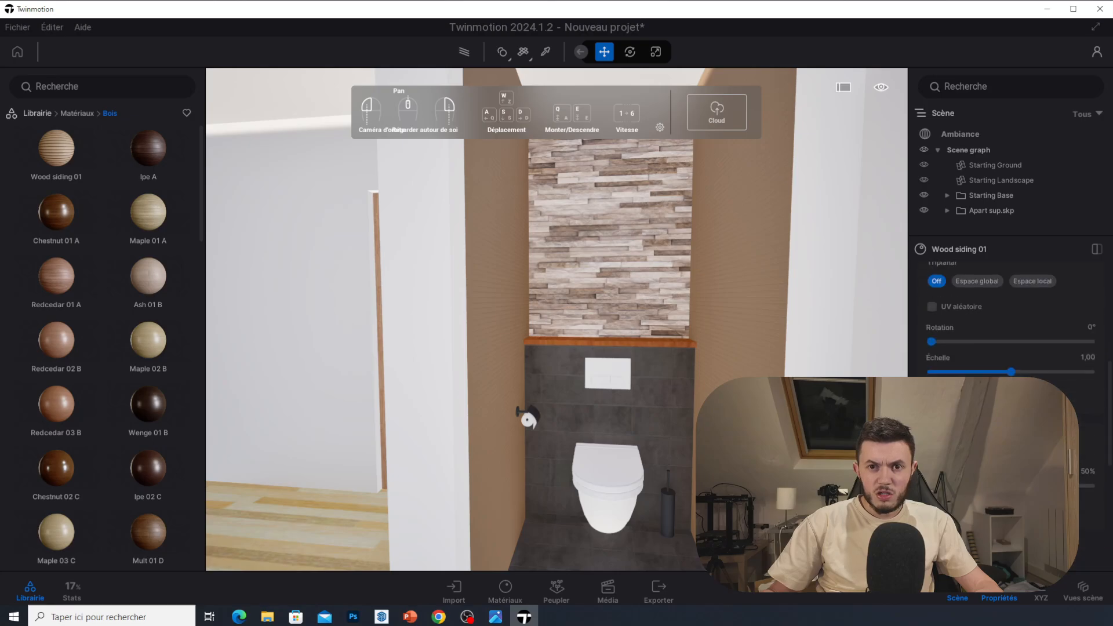
{"action": "scroll", "coordinate": [1011, 313], "scroll_direction": "down", "scroll_amount": 3}
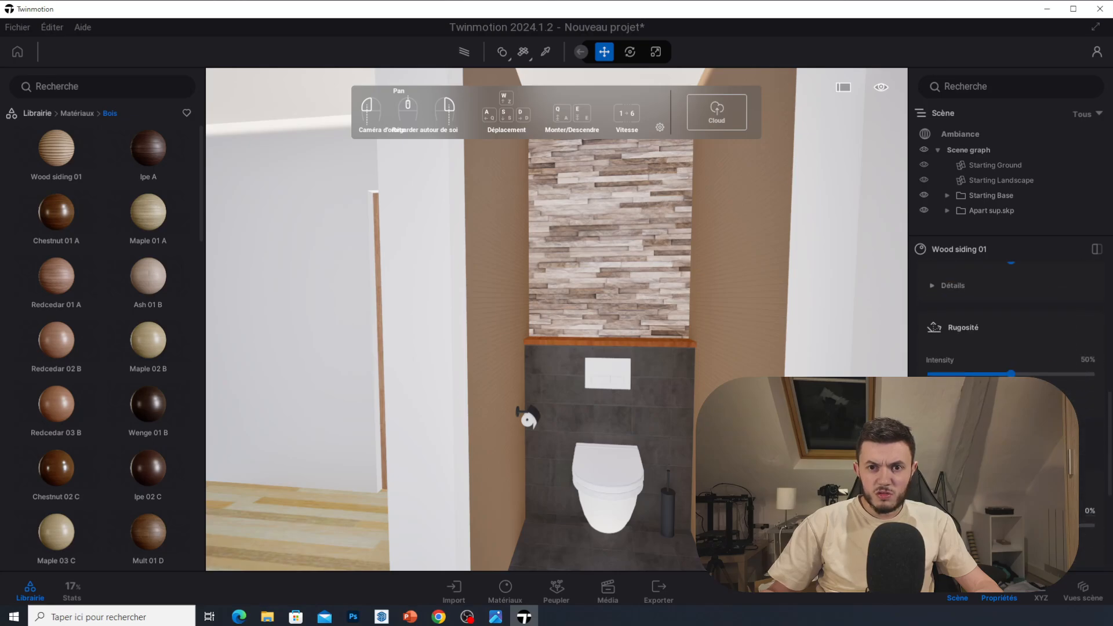
{"action": "scroll", "coordinate": [1011, 313], "scroll_direction": "up", "scroll_amount": 4}
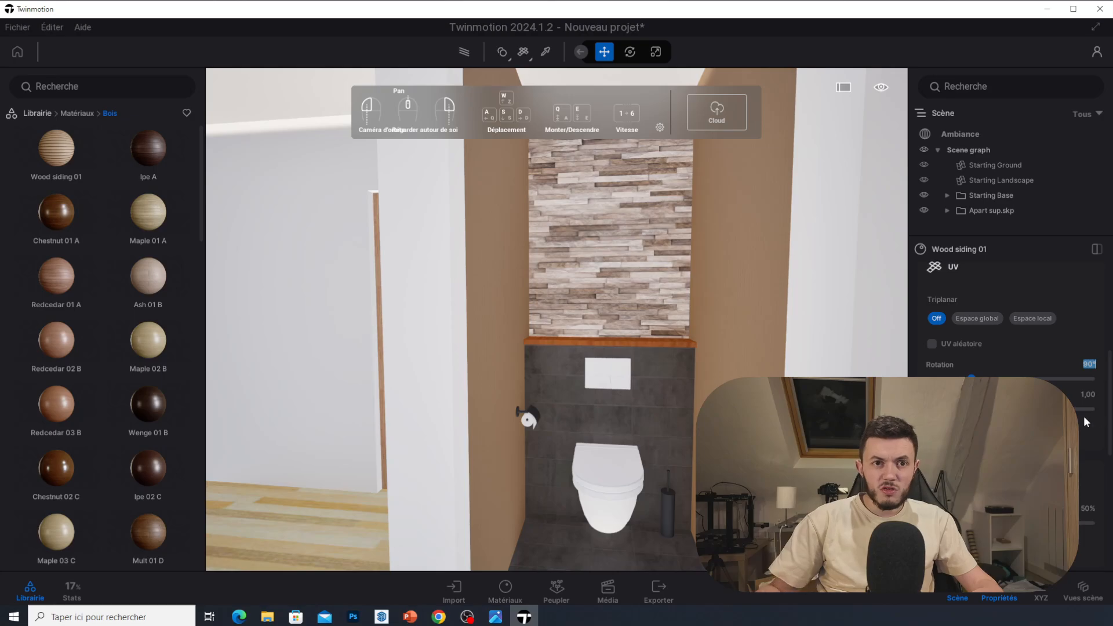
Set the texture scale of the side walls' wood siding to 8.29 and check the slats up close.
{"action": "key", "text": "z"}
{"action": "right_click_drag", "start_coordinate": [646, 316], "coordinate": [607, 336]}
{"action": "key", "text": "s"}
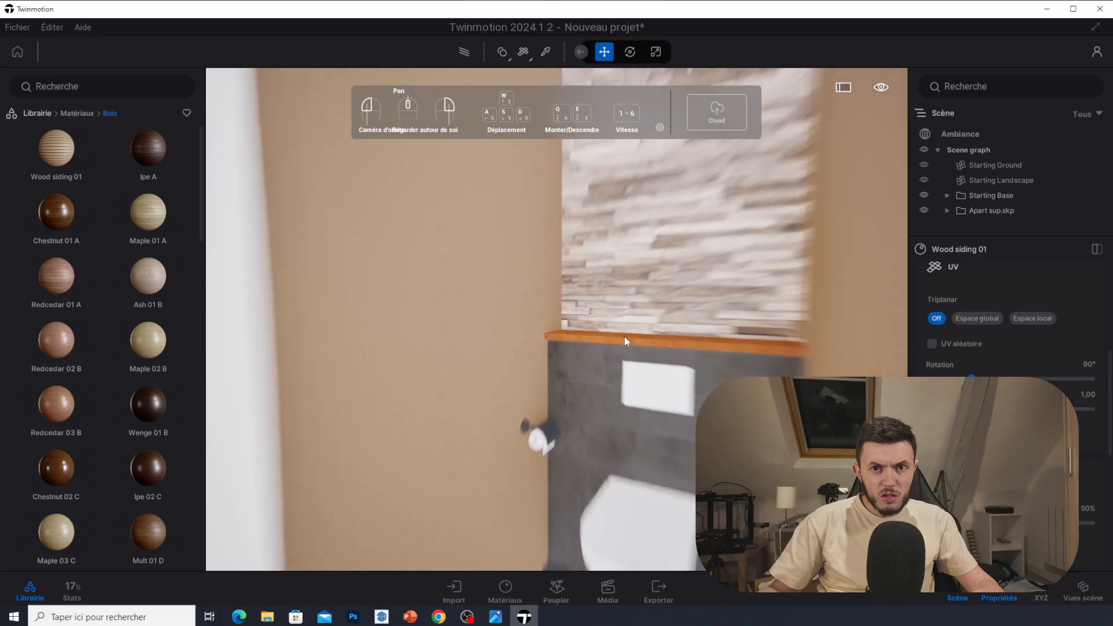
{"action": "scroll", "coordinate": [1075, 413], "scroll_direction": "up", "scroll_amount": 1}
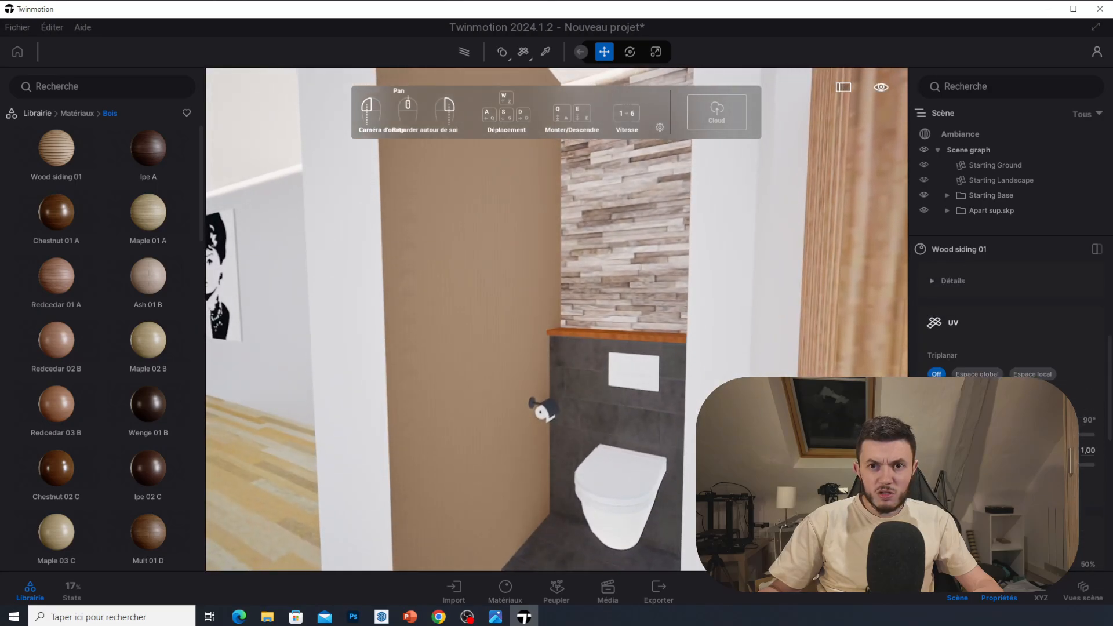
{"action": "left_click_drag", "start_coordinate": [963, 465], "coordinate": [1066, 465]}
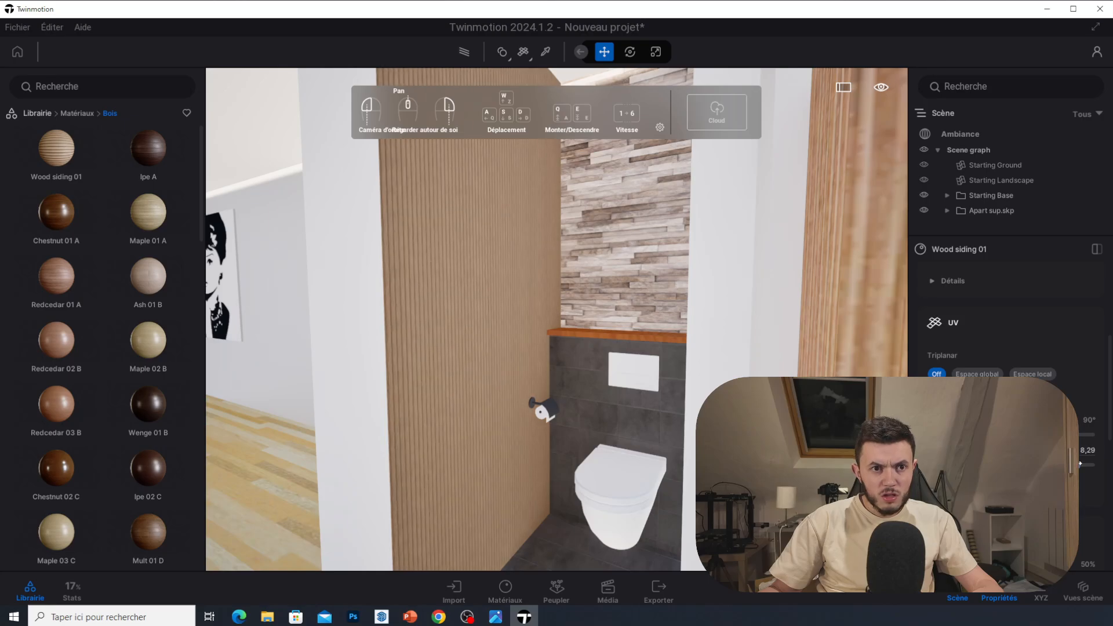
{"action": "scroll", "coordinate": [567, 397], "scroll_direction": "up", "scroll_amount": 5}
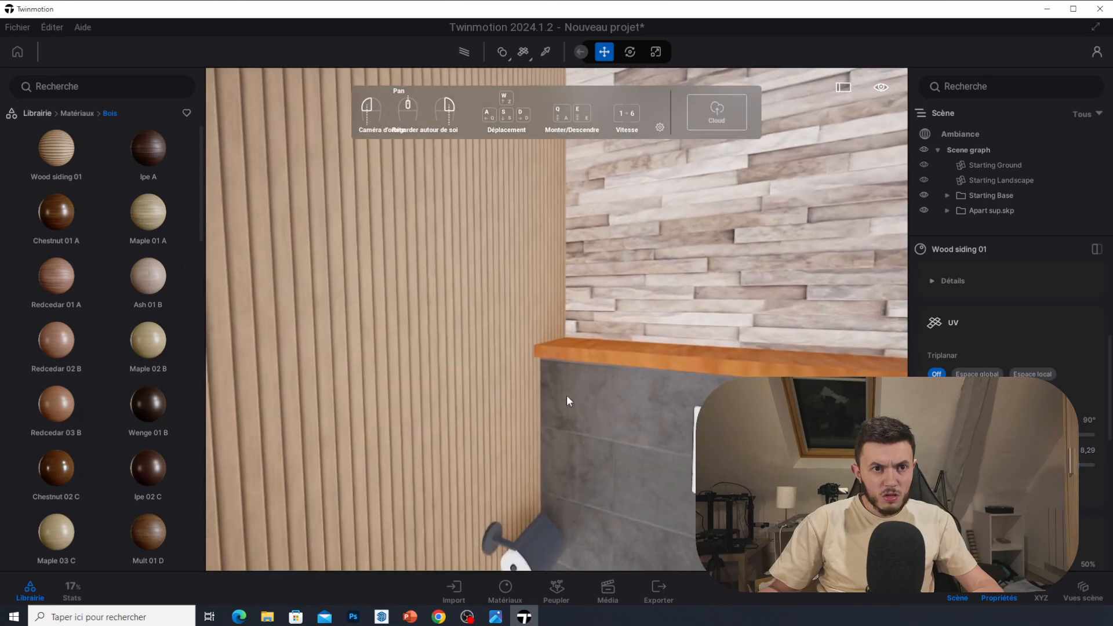
{"action": "scroll", "coordinate": [567, 401], "scroll_direction": "down", "scroll_amount": 6}
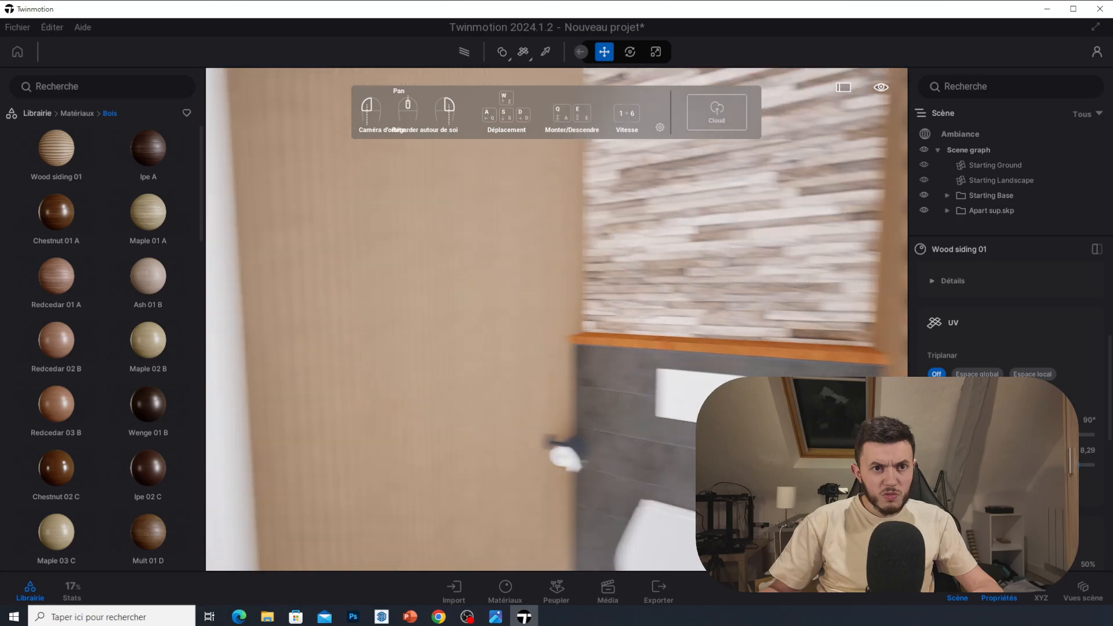
{"action": "scroll", "coordinate": [556, 396], "scroll_direction": "down", "scroll_amount": 3}
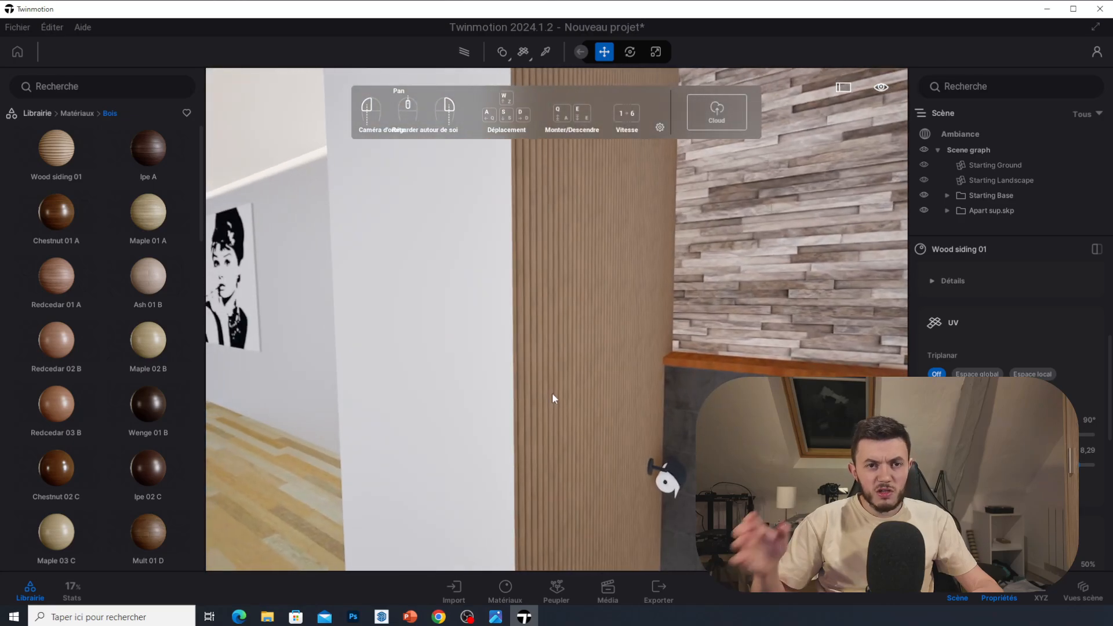
{"action": "right_click_drag", "start_coordinate": [559, 321], "coordinate": [596, 330]}
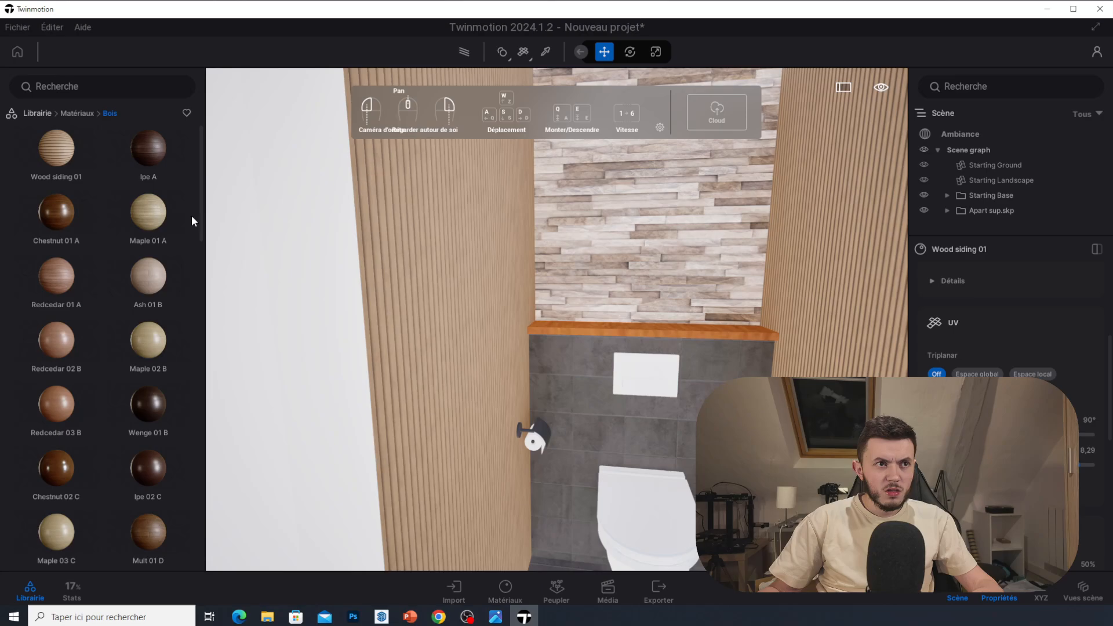
{"action": "scroll", "coordinate": [169, 313], "scroll_direction": "down", "scroll_amount": 6}
{"action": "scroll", "coordinate": [183, 458], "scroll_direction": "down", "scroll_amount": 10}
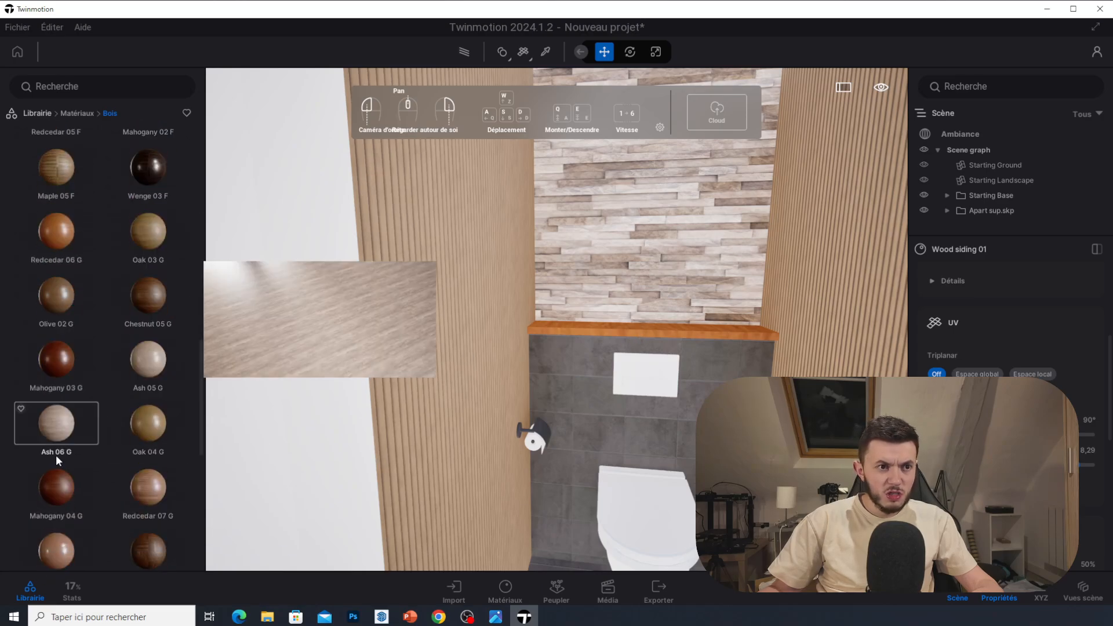
{"action": "scroll", "coordinate": [117, 426], "scroll_direction": "down", "scroll_amount": 2}
{"action": "left_click_drag", "start_coordinate": [149, 278], "coordinate": [630, 331]}
{"action": "key", "text": "ctrl+z"}
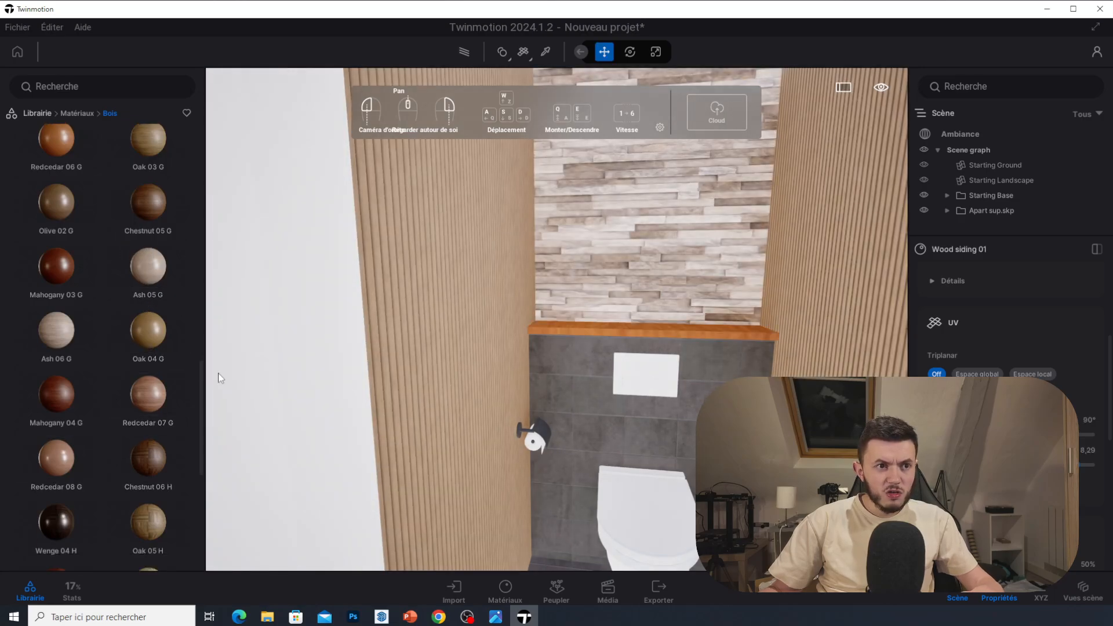
Apply the Bois material "Oak 04 G" to the shelf above the toilet and view the niche from the front.
{"action": "left_click_drag", "start_coordinate": [151, 391], "coordinate": [155, 386]}
{"action": "scroll", "coordinate": [159, 402], "scroll_direction": "down", "scroll_amount": 5}
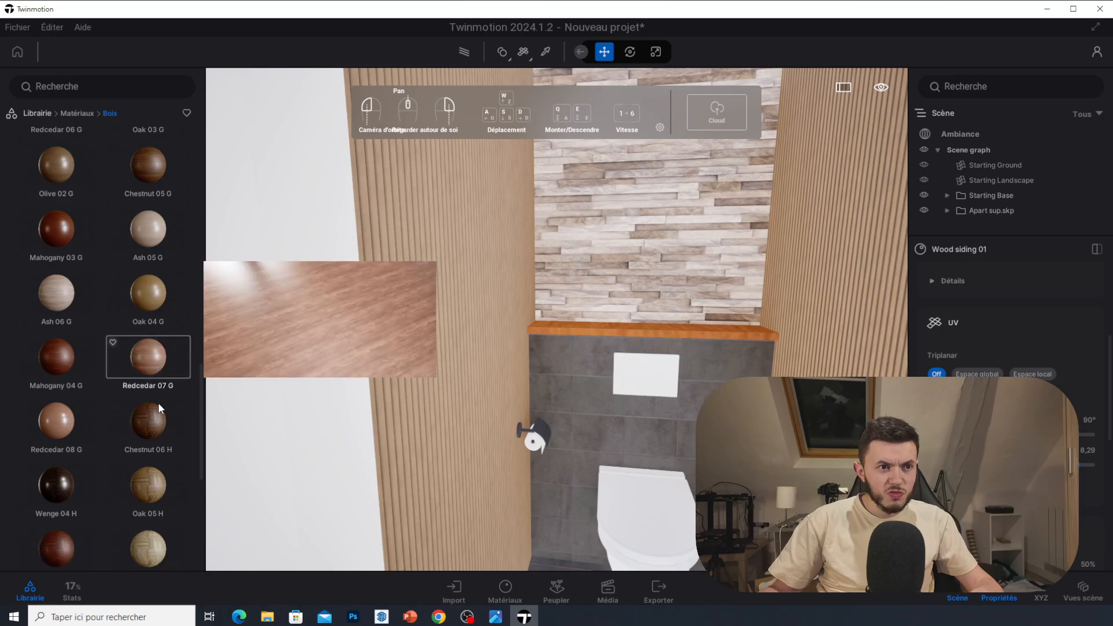
{"action": "scroll", "coordinate": [152, 380], "scroll_direction": "up", "scroll_amount": 4}
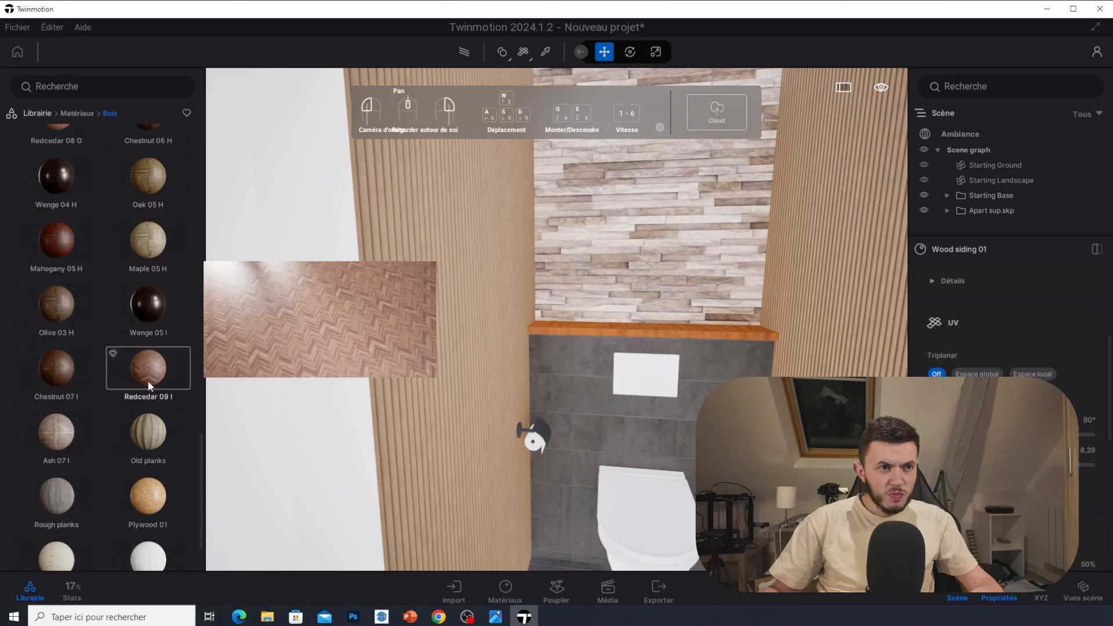
{"action": "scroll", "coordinate": [152, 288], "scroll_direction": "up", "scroll_amount": 1}
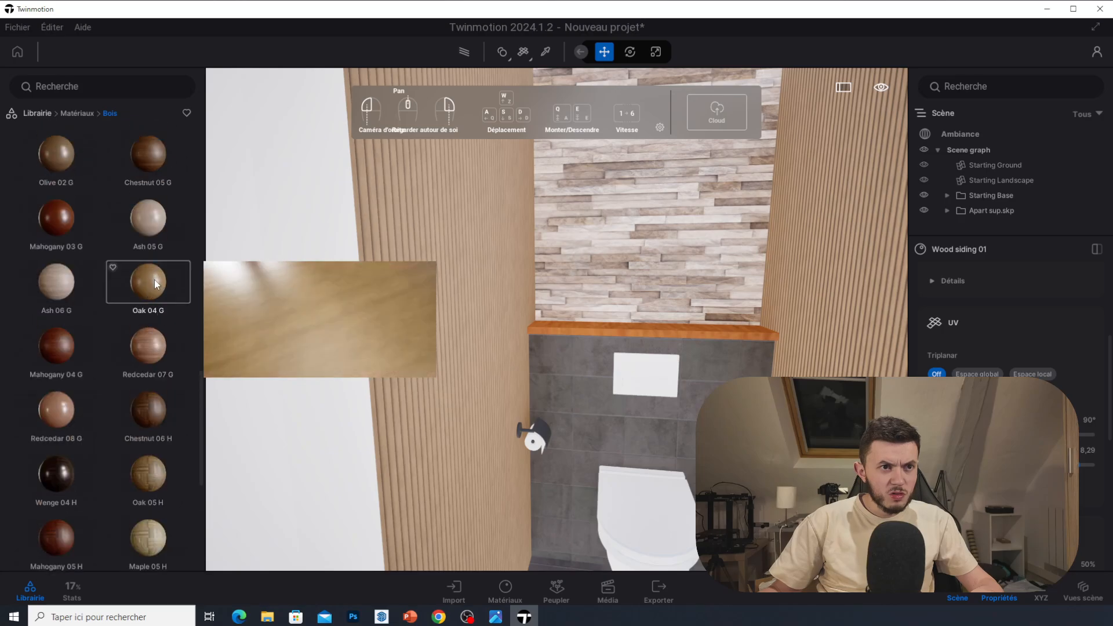
{"action": "left_click_drag", "start_coordinate": [154, 279], "coordinate": [602, 340]}
{"action": "left_click", "coordinate": [603, 336]}
{"action": "scroll", "coordinate": [602, 336], "scroll_direction": "down", "scroll_amount": 3}
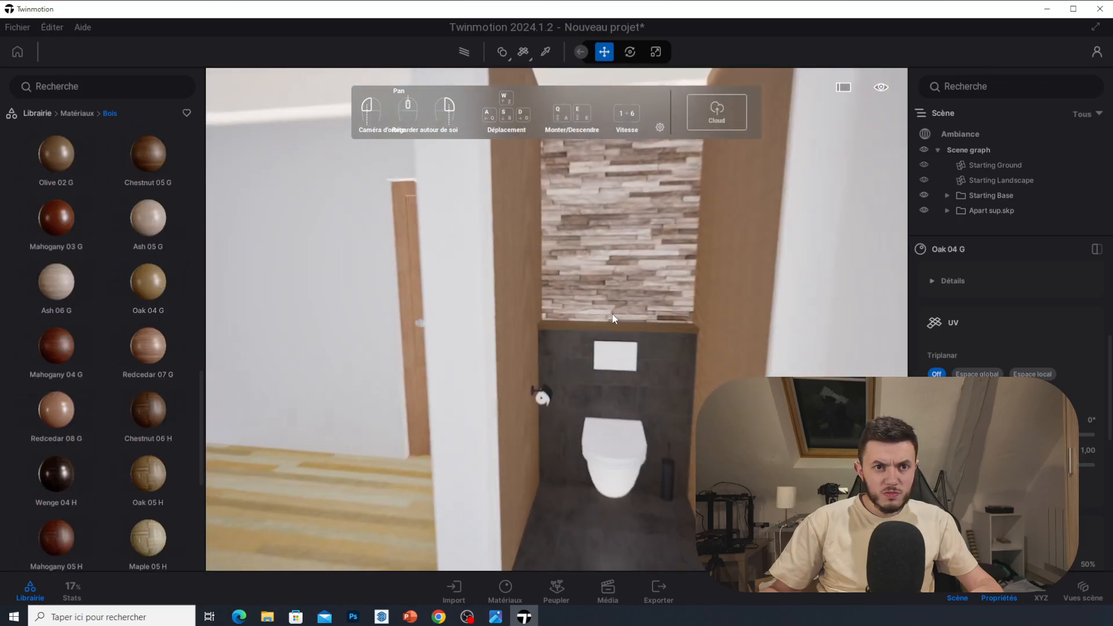
{"action": "right_click_drag", "start_coordinate": [603, 336], "coordinate": [579, 325]}
{"action": "mouse_move", "coordinate": [609, 371]}
{"action": "right_mouse_down"}
{"action": "mouse_move", "coordinate": [612, 405]}
{"action": "mouse_move", "coordinate": [625, 358]}
{"action": "mouse_move", "coordinate": [612, 364]}
{"action": "right_mouse_up"}
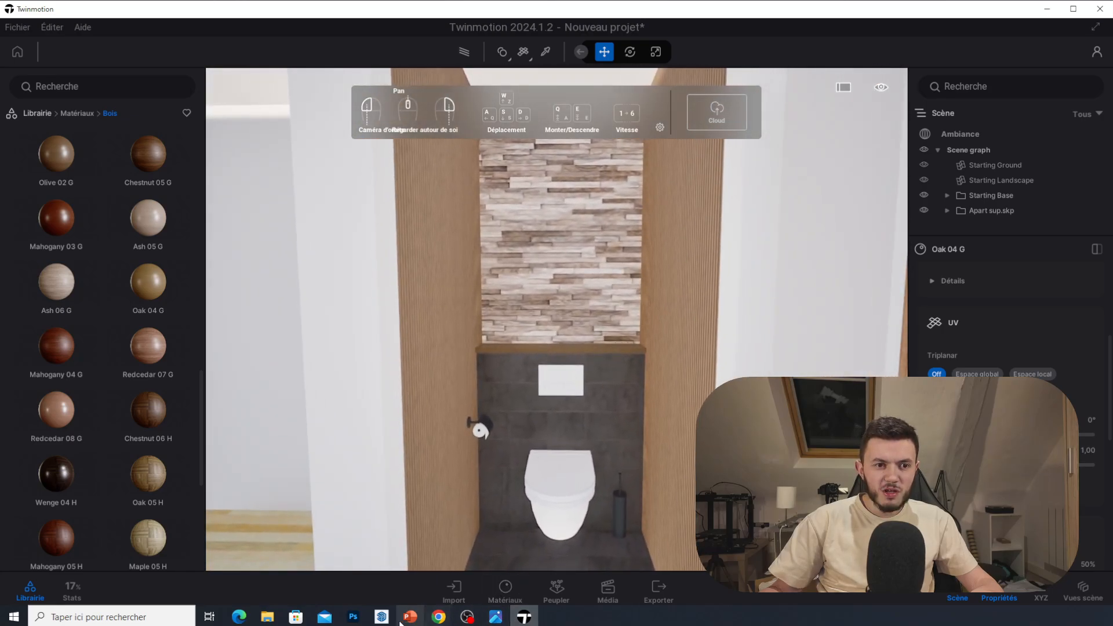
Switch to the SketchUp model "Apart sup", examine the original toilet niche from an eye height of 152, and return to Twinmotion.
{"action": "mouse_move", "coordinate": [382, 619]}
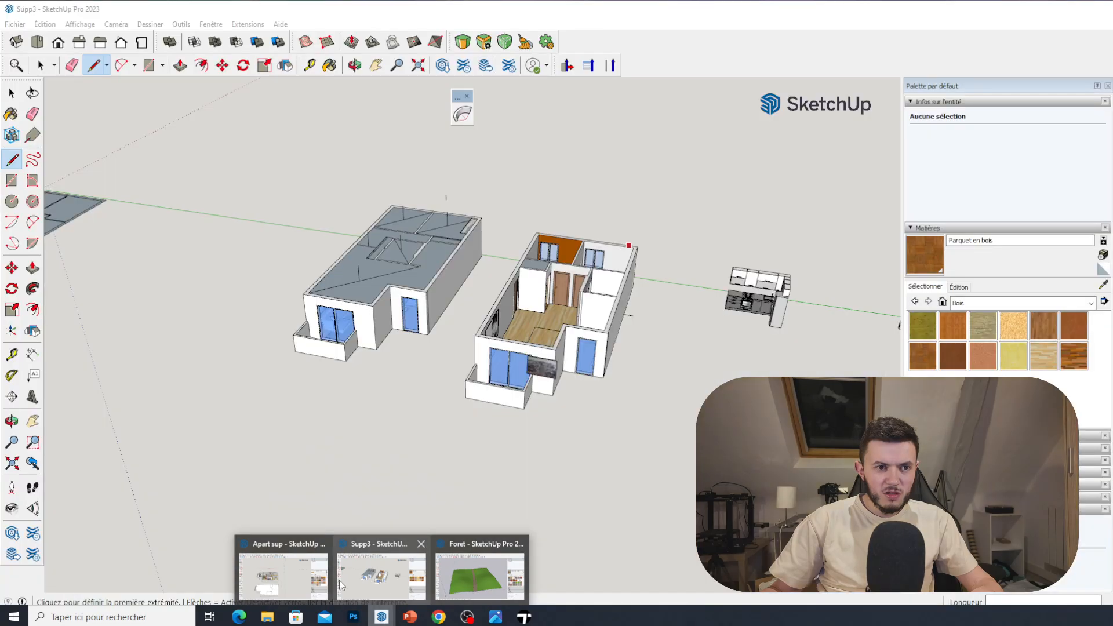
{"action": "left_click", "coordinate": [283, 574]}
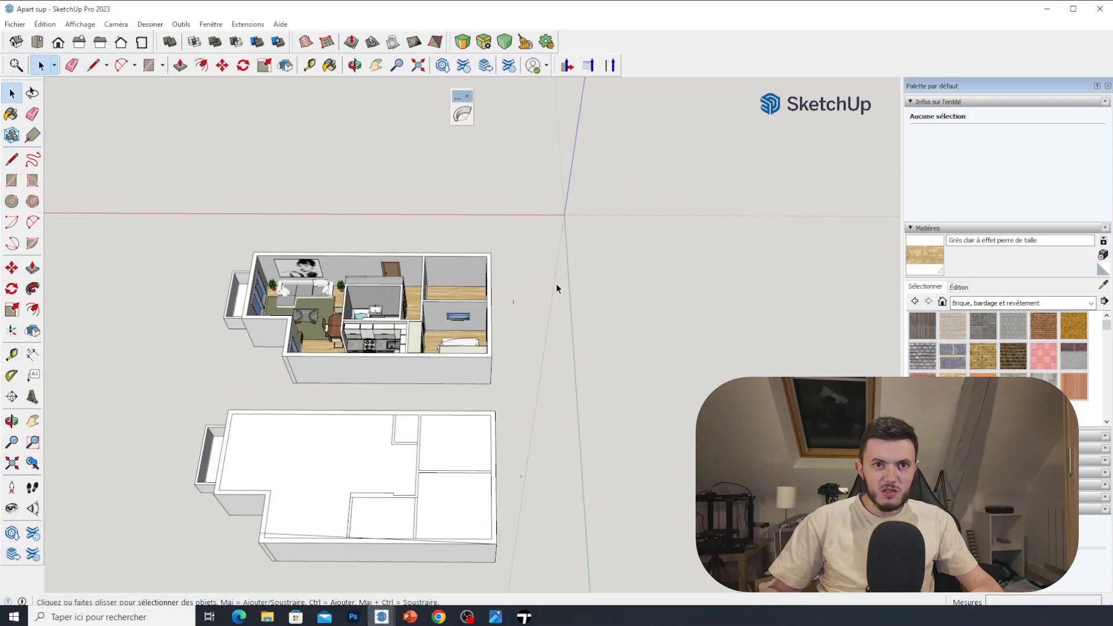
{"action": "scroll", "coordinate": [355, 484], "scroll_direction": "up", "scroll_amount": 10}
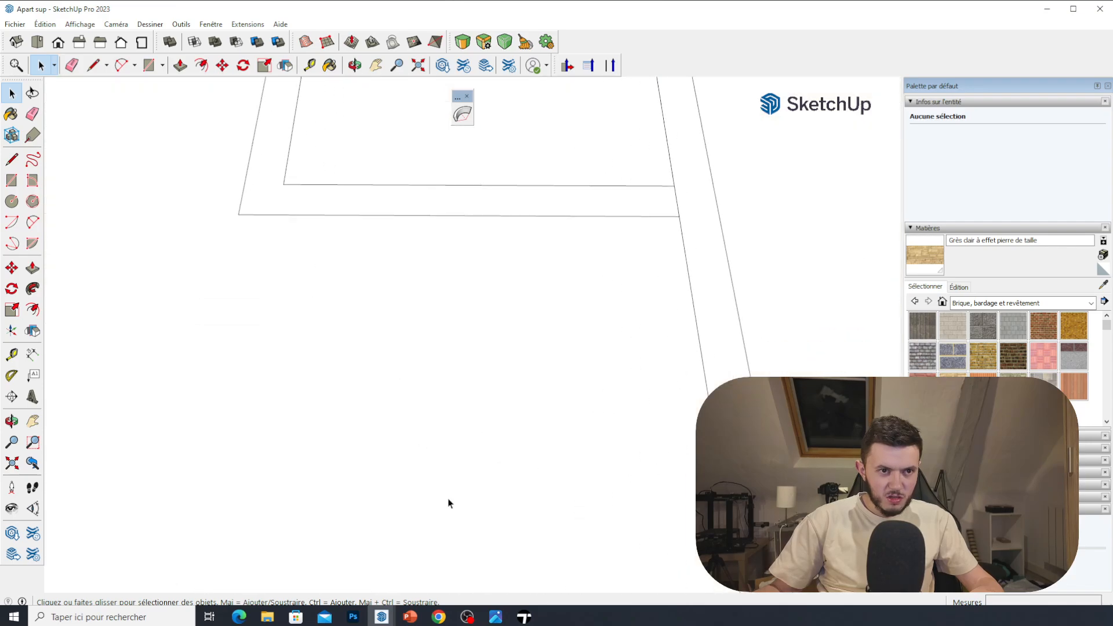
{"action": "scroll", "coordinate": [447, 503], "scroll_direction": "up", "scroll_amount": 5}
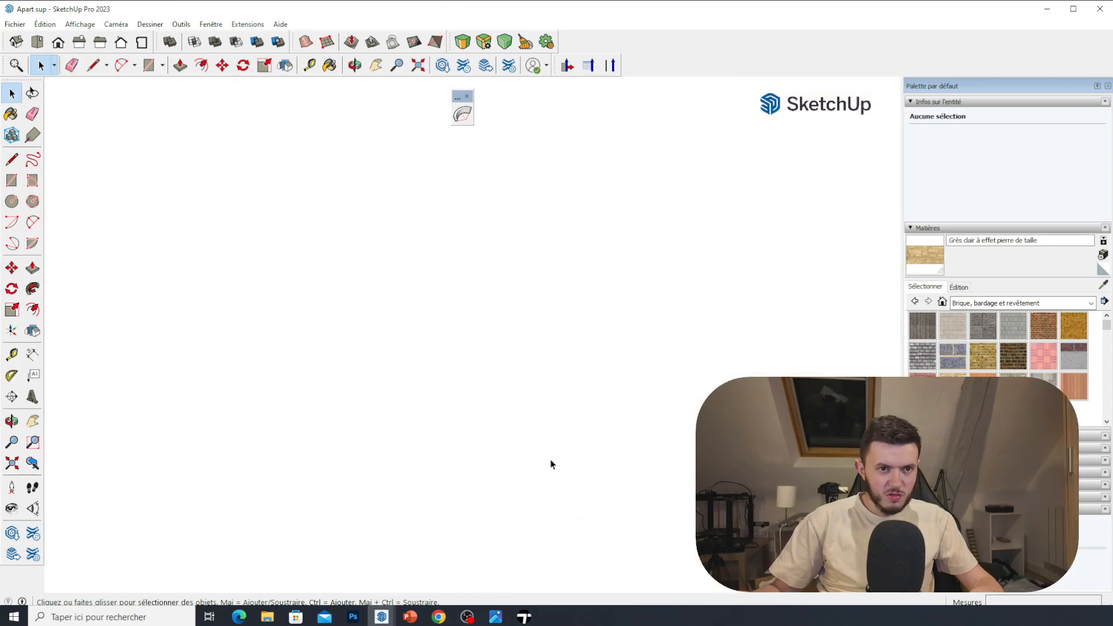
{"action": "scroll", "coordinate": [569, 444], "scroll_direction": "up", "scroll_amount": 5}
{"action": "middle_click_drag", "start_coordinate": [569, 438], "coordinate": [383, 227]}
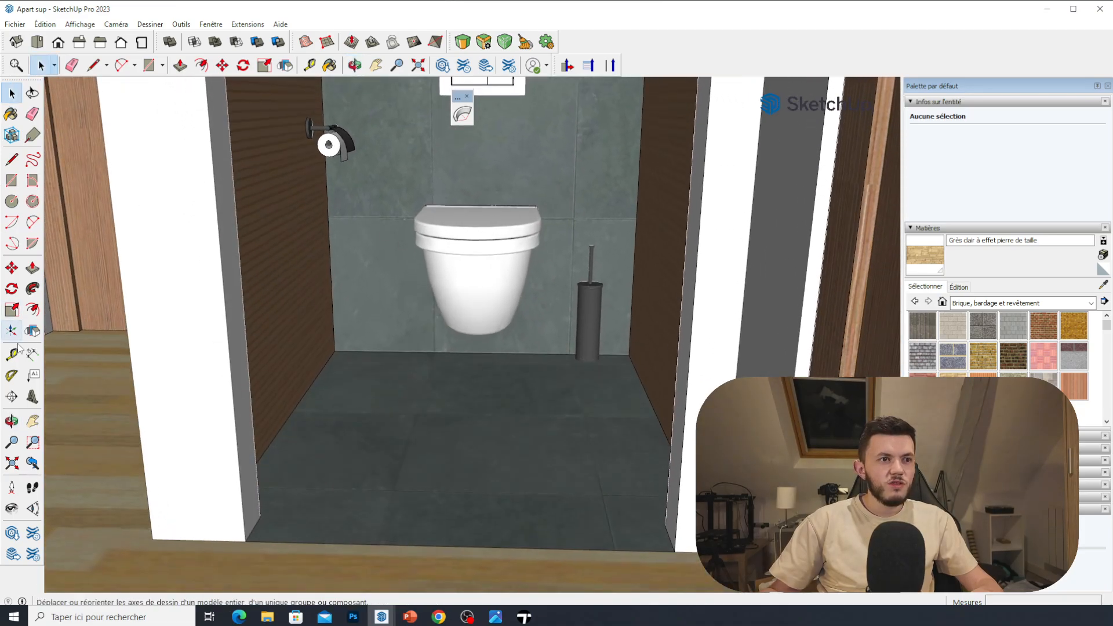
{"action": "left_click", "coordinate": [11, 487]}
{"action": "left_click", "coordinate": [408, 336]}
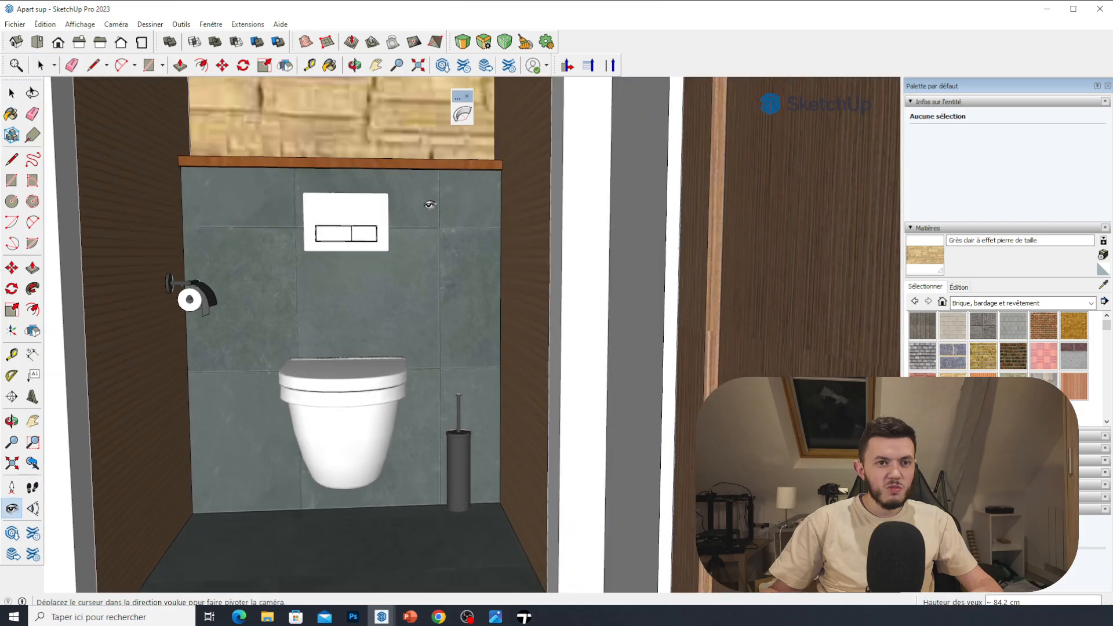
{"action": "left_click_drag", "start_coordinate": [368, 195], "coordinate": [214, 214]}
{"action": "type", "text": "152"}
{"action": "key", "text": "Return"}
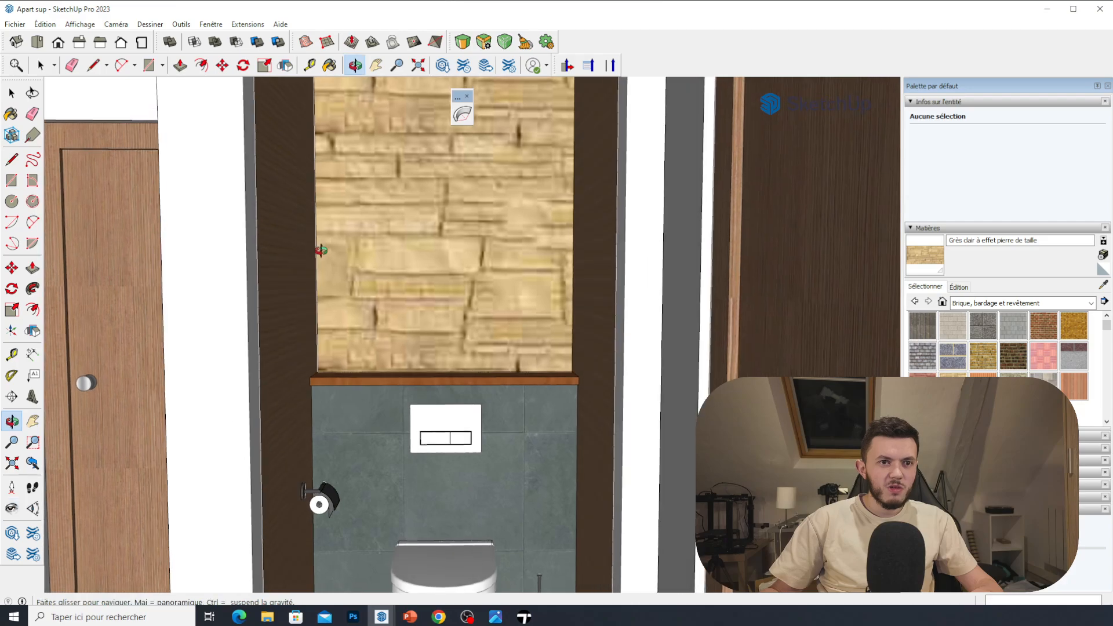
{"action": "left_click", "coordinate": [1045, 9]}
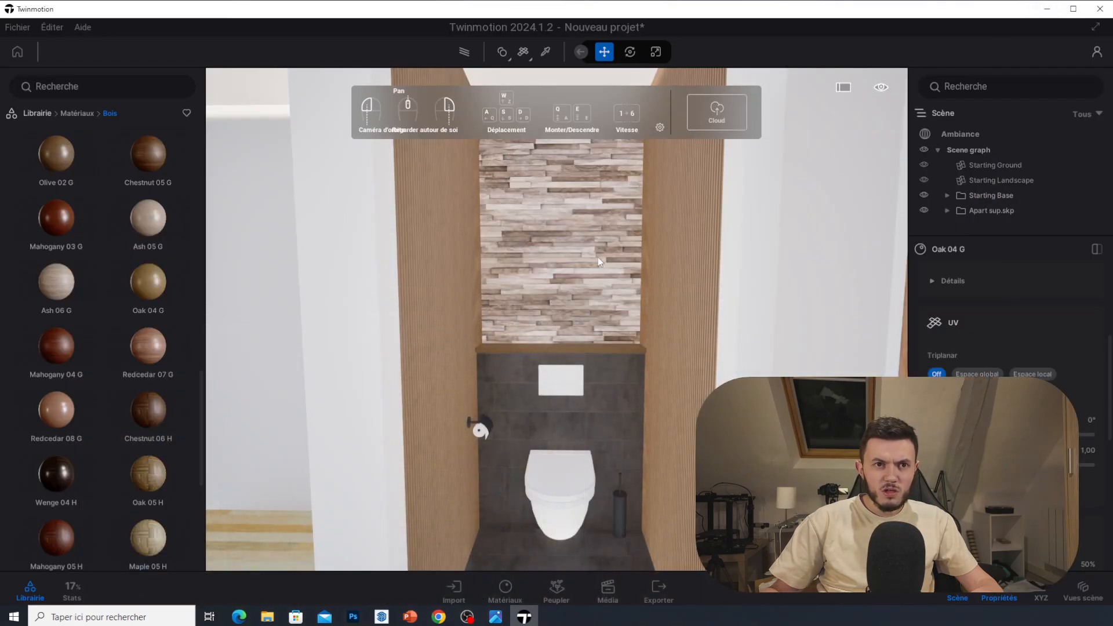
Apply the Revêtements muraux material "Satin painted wall" to the toilet bowl and turn the view towards the floor.
{"action": "mouse_move", "coordinate": [36, 201]}
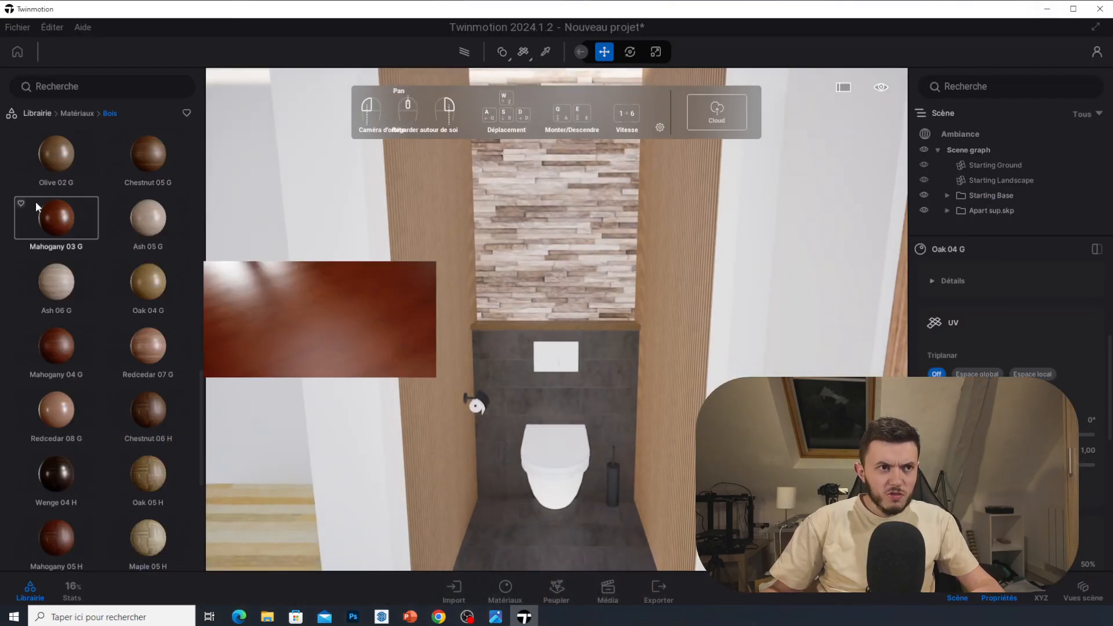
{"action": "left_click", "coordinate": [85, 111]}
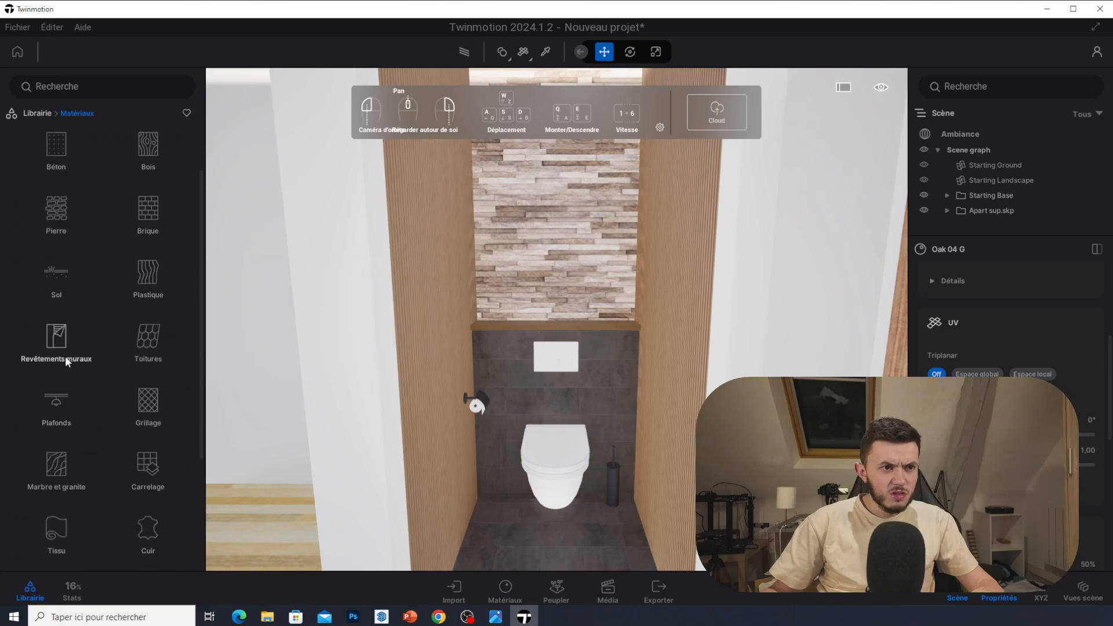
{"action": "left_click", "coordinate": [65, 359]}
{"action": "mouse_move", "coordinate": [81, 471]}
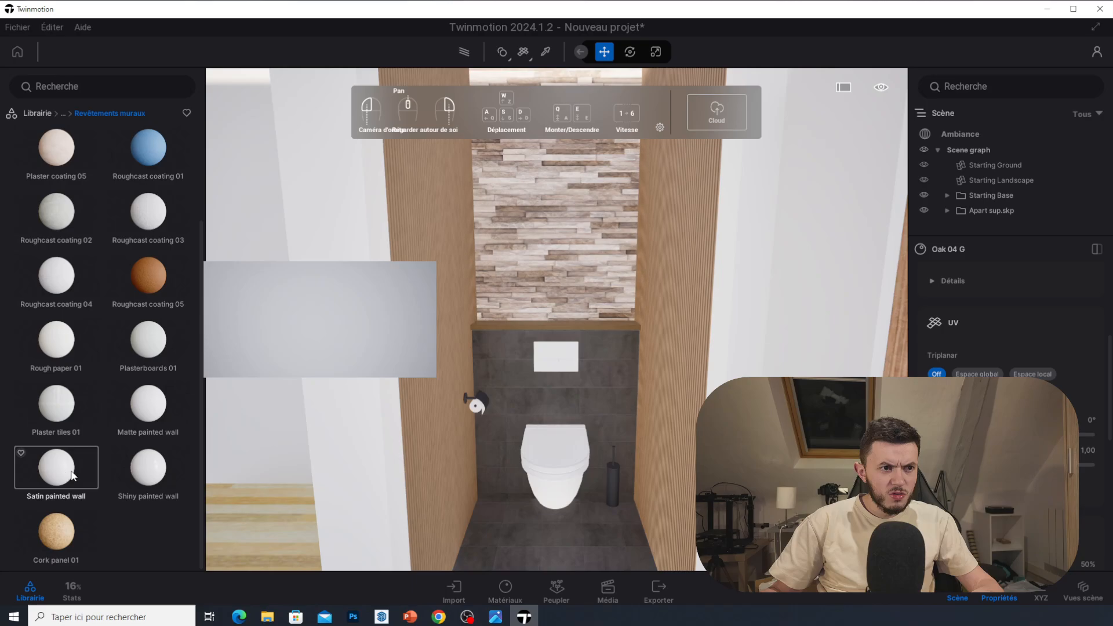
{"action": "left_click_drag", "start_coordinate": [72, 475], "coordinate": [550, 459]}
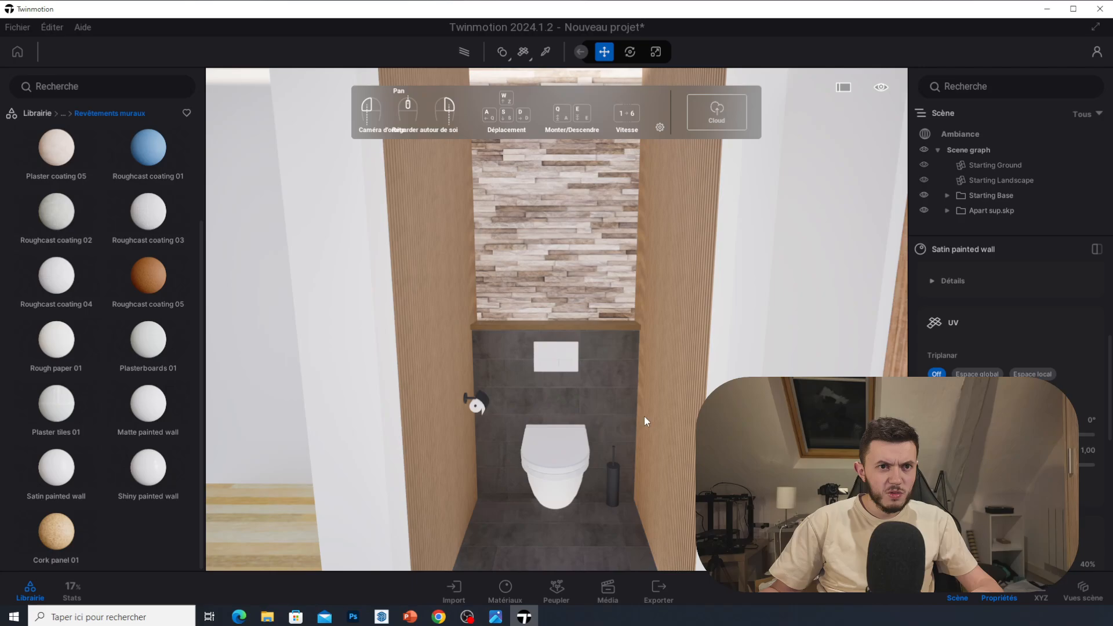
{"action": "right_click_drag", "start_coordinate": [645, 416], "coordinate": [550, 516]}
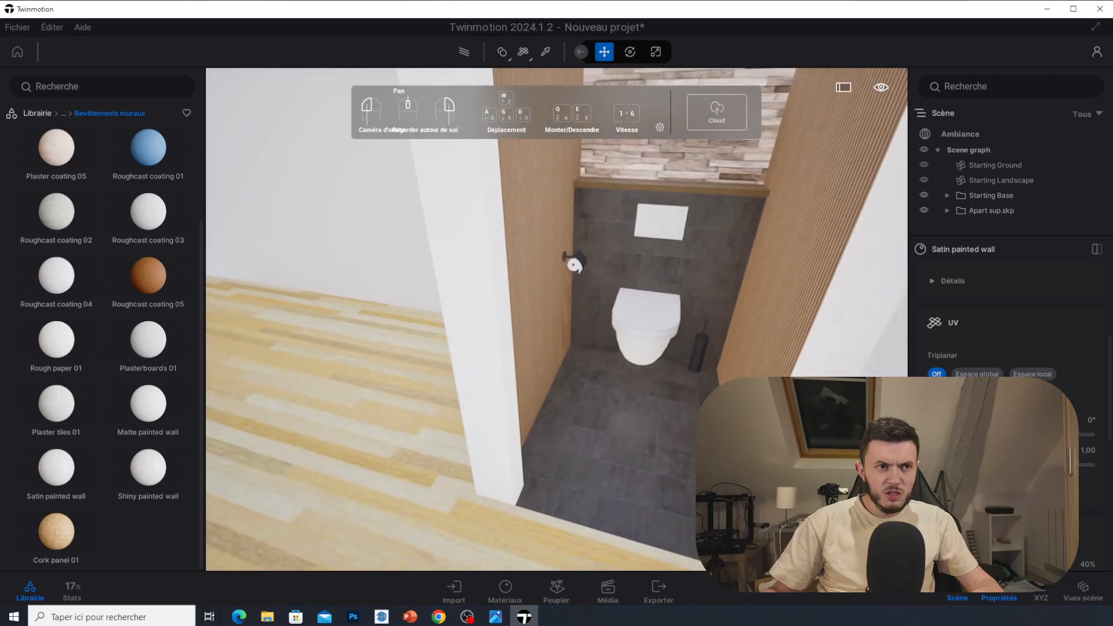
Apply the Bois material "Mult 01 D" to the room floor outside the toilet niche.
{"action": "left_click", "coordinate": [64, 114]}
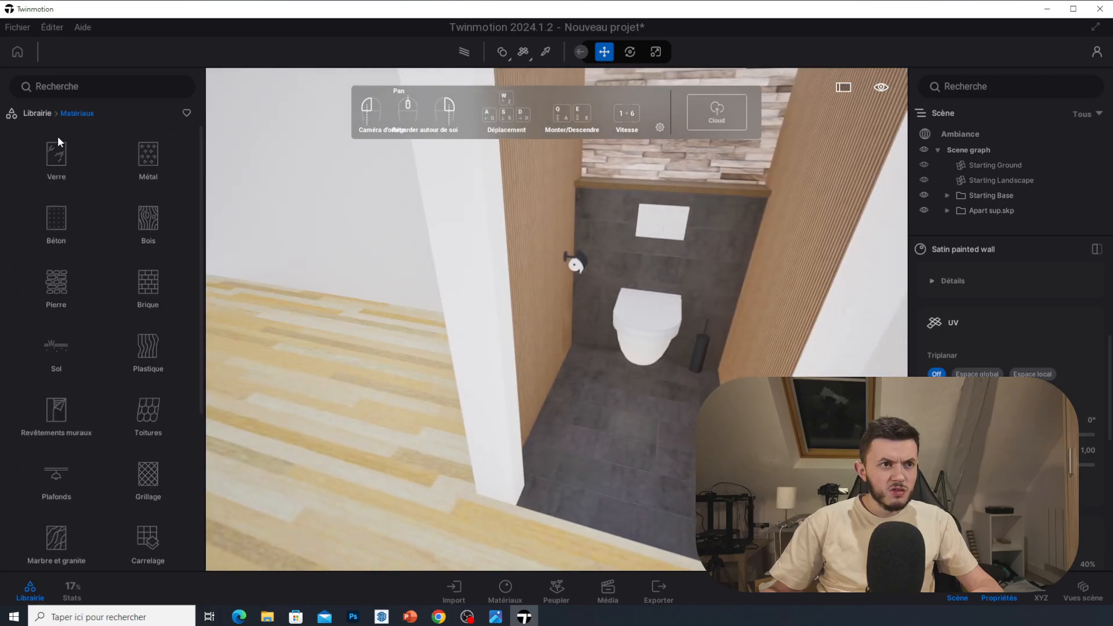
{"action": "left_click", "coordinate": [156, 239]}
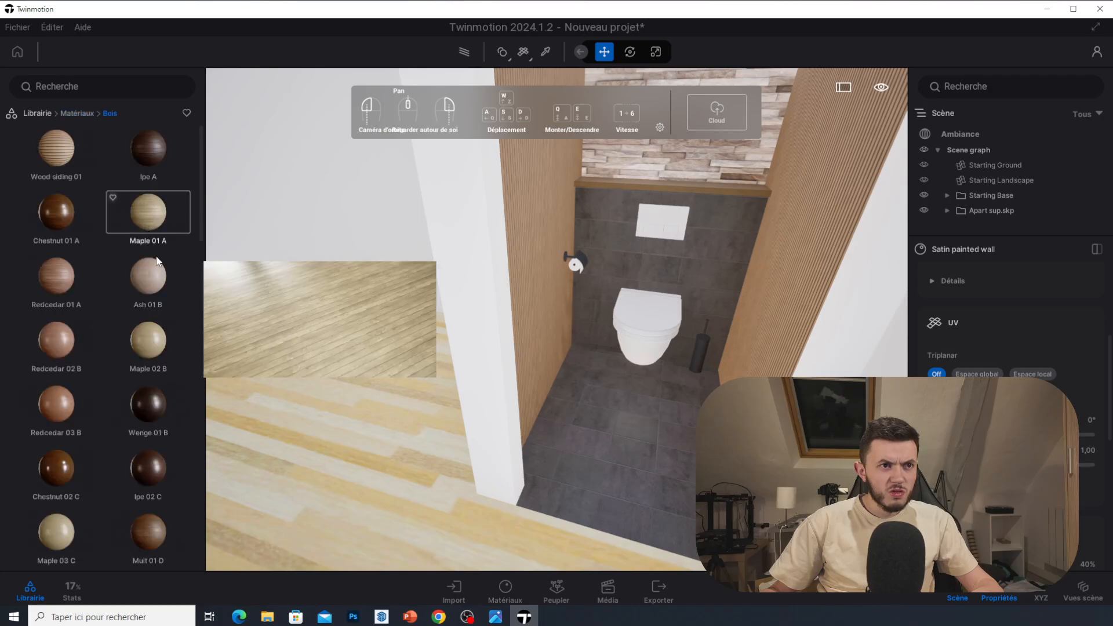
{"action": "scroll", "coordinate": [76, 219], "scroll_direction": "down", "scroll_amount": 3}
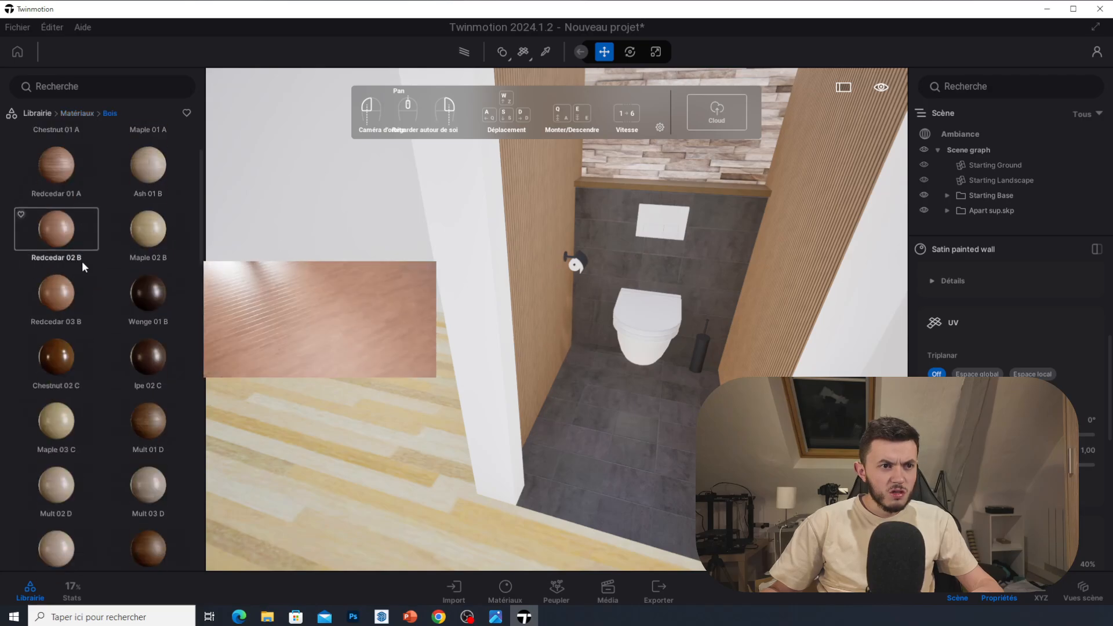
{"action": "left_click_drag", "start_coordinate": [169, 331], "coordinate": [400, 485]}
{"action": "left_click", "coordinate": [399, 485]}
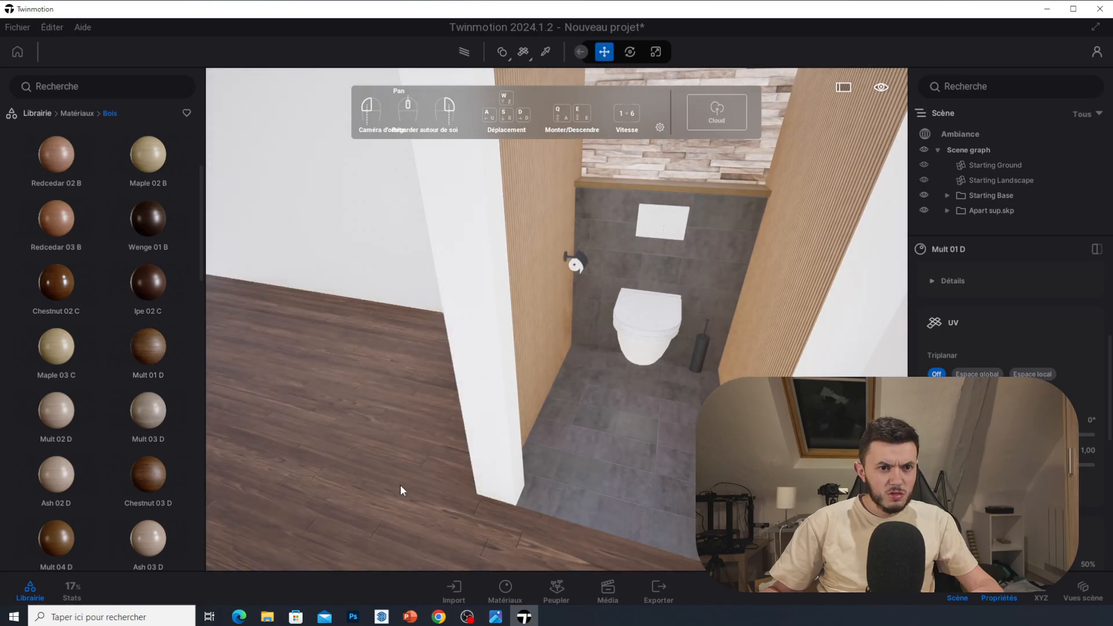
Face the toilet niche from the front and create a first media image of that view.
{"action": "right_click_drag", "start_coordinate": [400, 486], "coordinate": [426, 331]}
{"action": "middle_click_drag", "start_coordinate": [400, 486], "coordinate": [404, 461]}
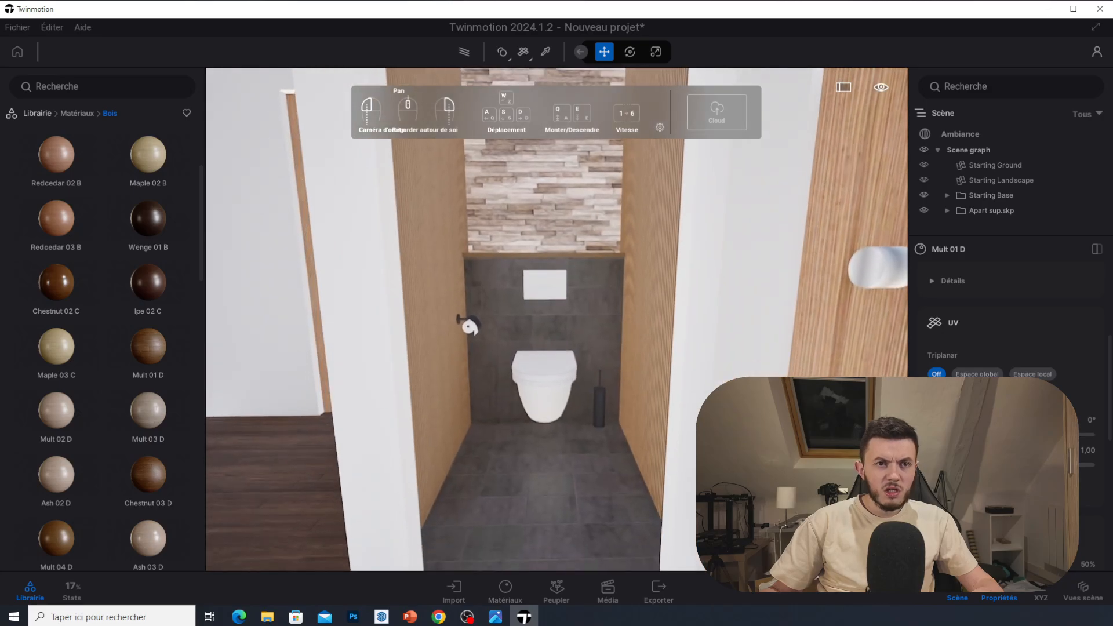
{"action": "scroll", "coordinate": [400, 486], "scroll_direction": "up", "scroll_amount": 2}
{"action": "scroll", "coordinate": [401, 487], "scroll_direction": "down", "scroll_amount": 2}
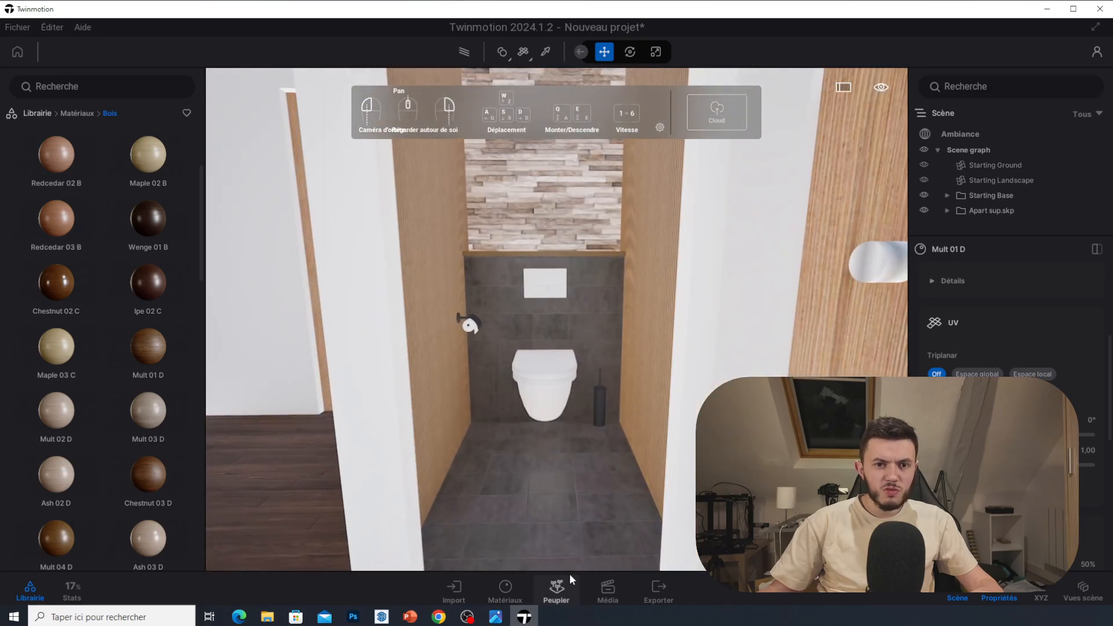
{"action": "left_click", "coordinate": [600, 587]}
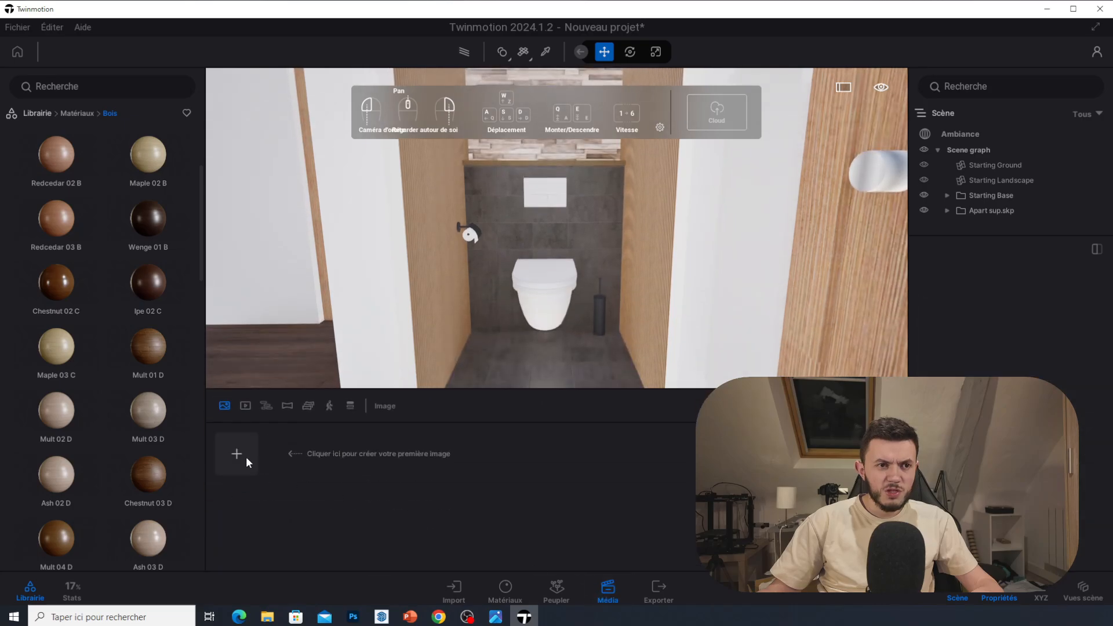
{"action": "left_click", "coordinate": [236, 454]}
Set the image's format to portrait with a size of 1080 by 1900.
{"action": "scroll", "coordinate": [537, 315], "scroll_direction": "down", "scroll_amount": 3}
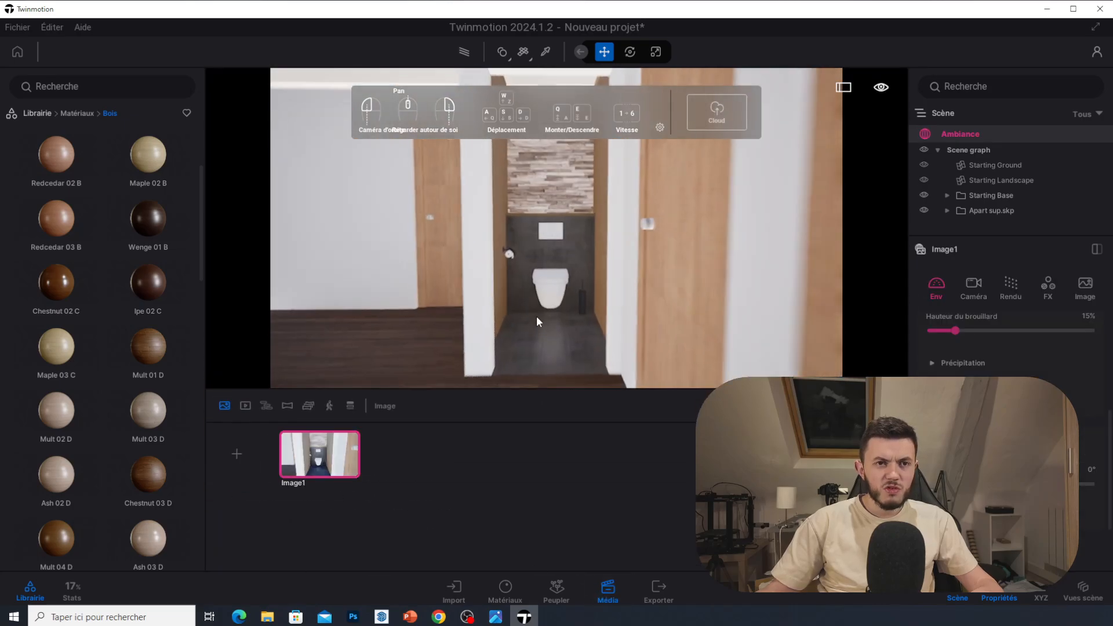
{"action": "scroll", "coordinate": [536, 315], "scroll_direction": "up", "scroll_amount": 2}
{"action": "middle_click_drag", "start_coordinate": [536, 315], "coordinate": [551, 335]}
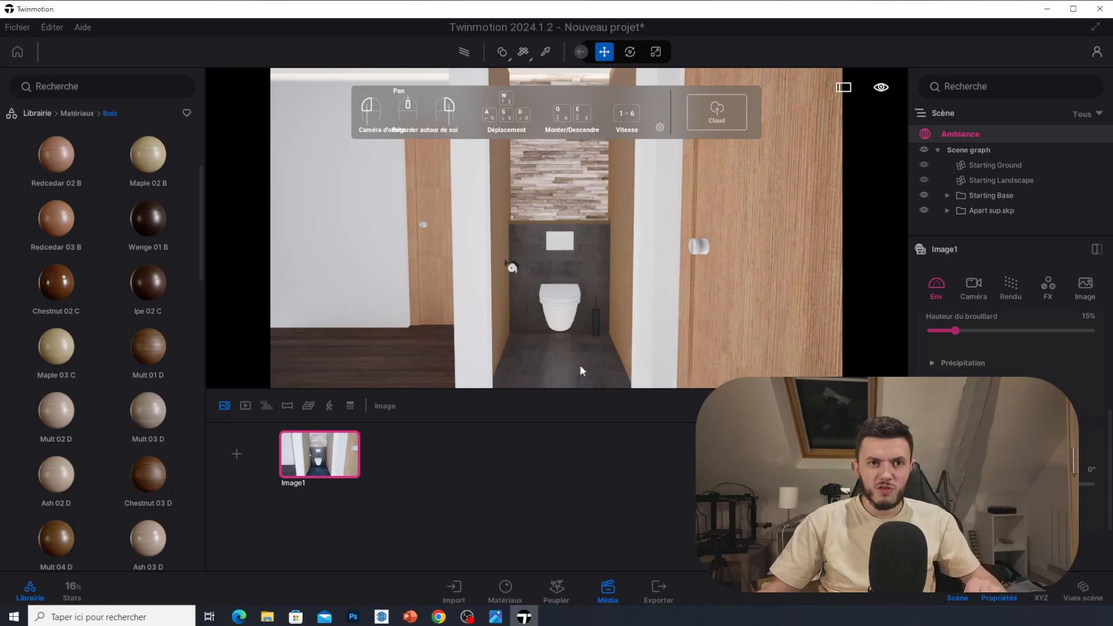
{"action": "scroll", "coordinate": [1092, 317], "scroll_direction": "up", "scroll_amount": 2}
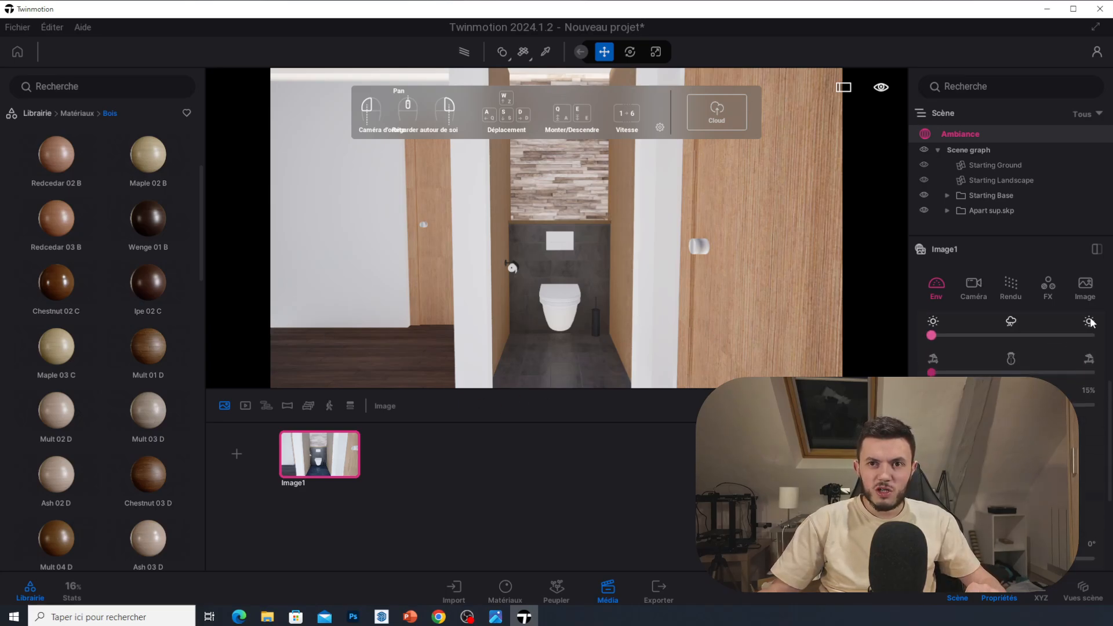
{"action": "left_click", "coordinate": [1089, 288]}
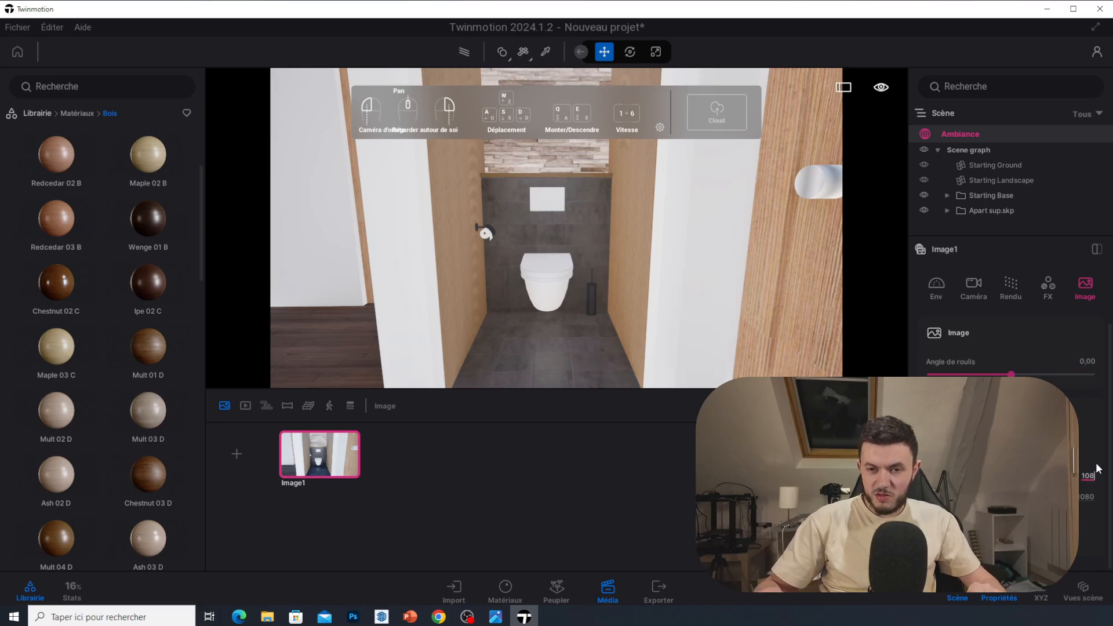
{"action": "left_click", "coordinate": [1095, 497]}
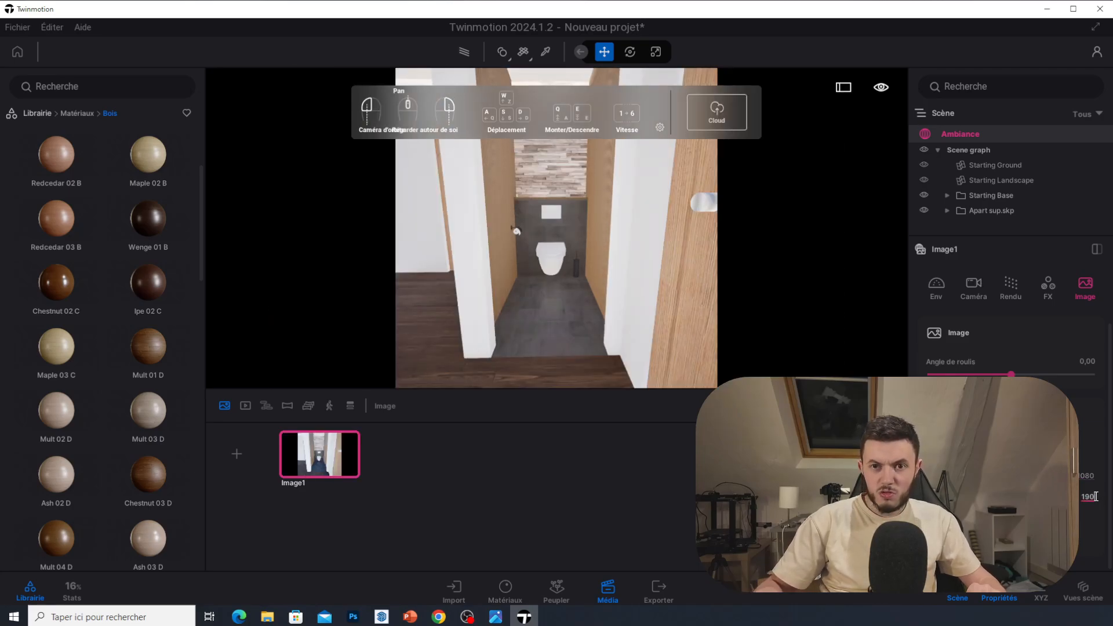
{"action": "key", "text": "Return"}
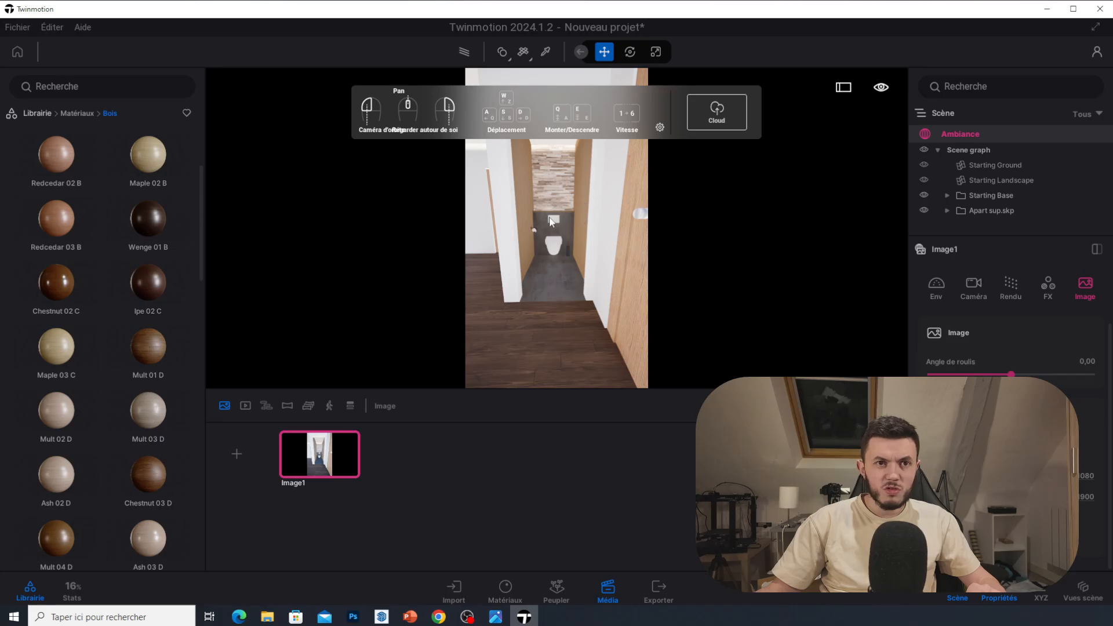
Set the image camera's focal length to 42 mm and back away to frame the niche.
{"action": "left_click", "coordinate": [999, 290]}
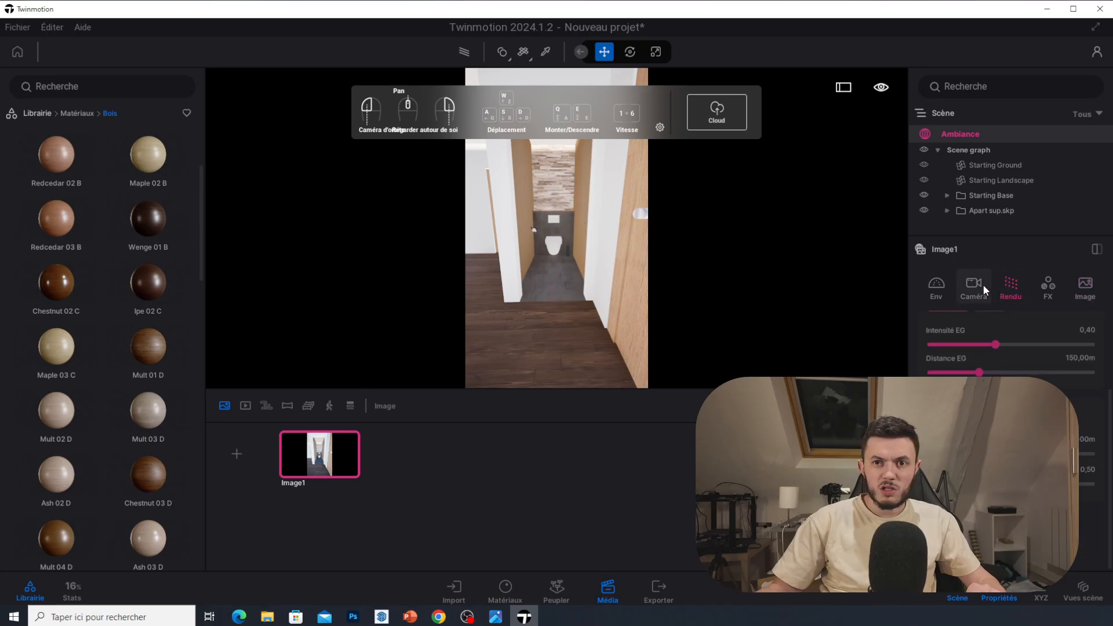
{"action": "left_click", "coordinate": [980, 285]}
{"action": "left_click_drag", "start_coordinate": [934, 393], "coordinate": [954, 393]}
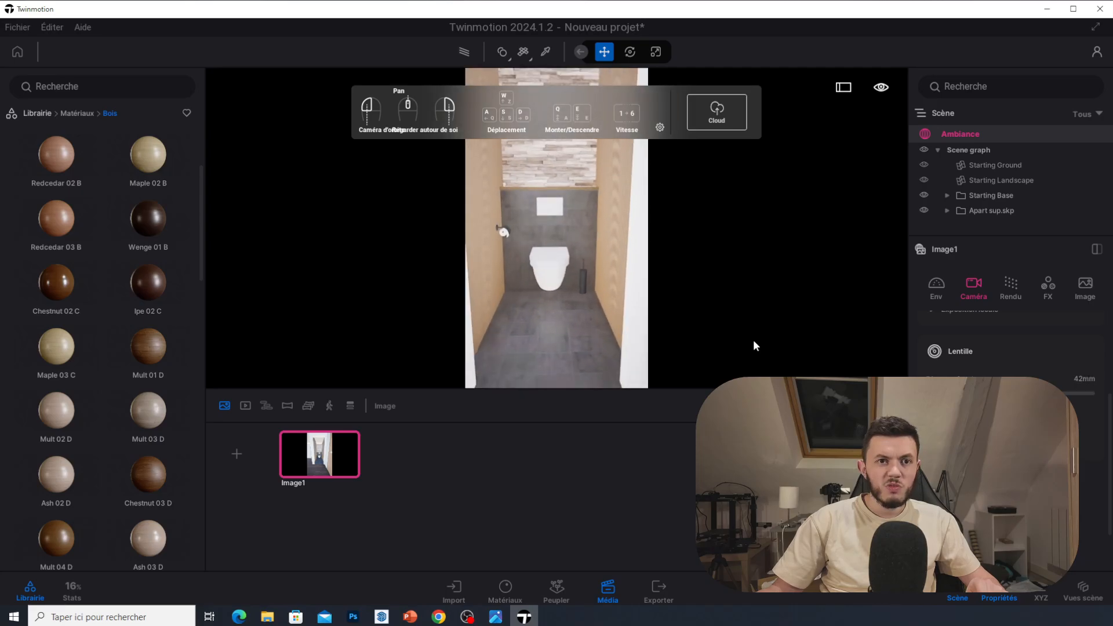
{"action": "right_click_drag", "start_coordinate": [557, 232], "coordinate": [549, 194]}
{"action": "scroll", "coordinate": [552, 313], "scroll_direction": "down", "scroll_amount": 3}
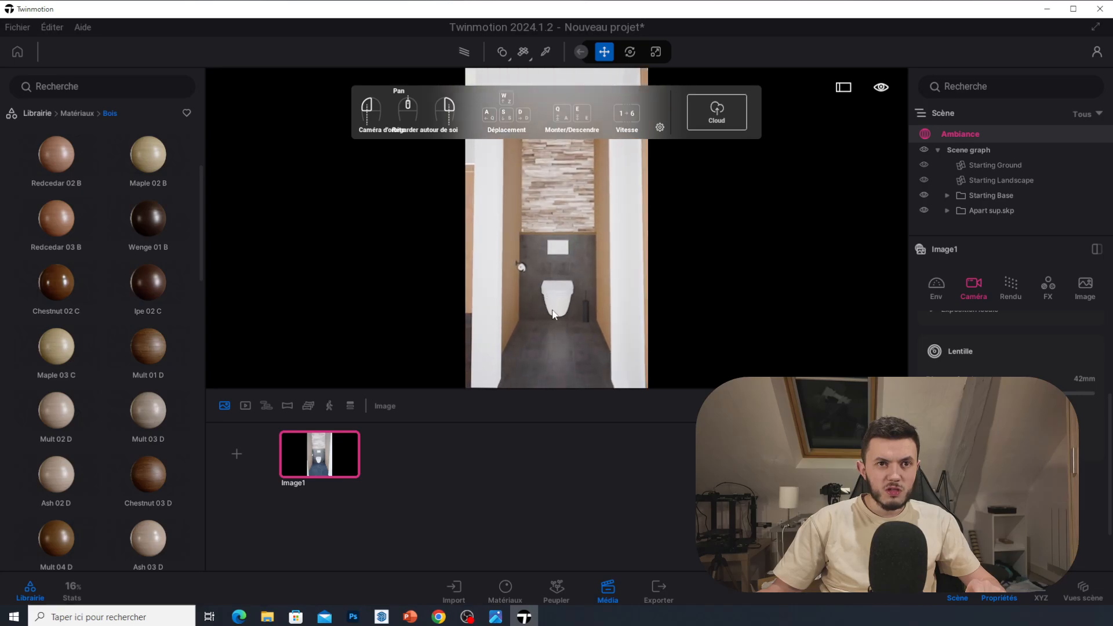
Centre the toilet niche in the portrait frame and set the focal length to 52 mm.
{"action": "right_click_drag", "start_coordinate": [551, 310], "coordinate": [555, 318]}
{"action": "scroll", "coordinate": [561, 309], "scroll_direction": "up", "scroll_amount": 1}
{"action": "scroll", "coordinate": [561, 309], "scroll_direction": "down", "scroll_amount": 1}
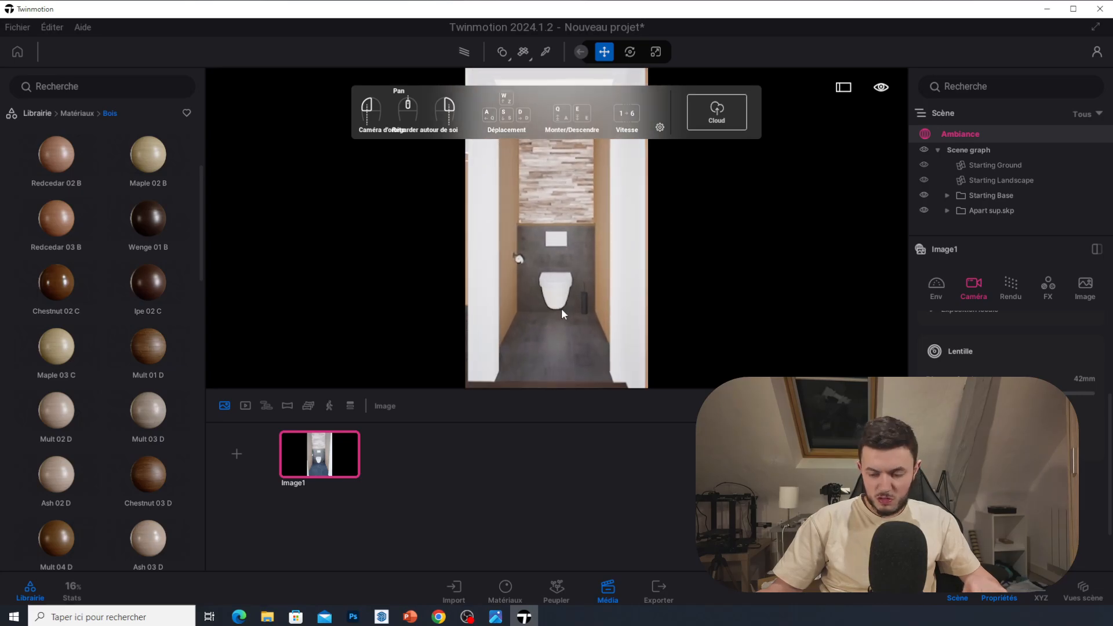
{"action": "scroll", "coordinate": [564, 313], "scroll_direction": "up", "scroll_amount": 1}
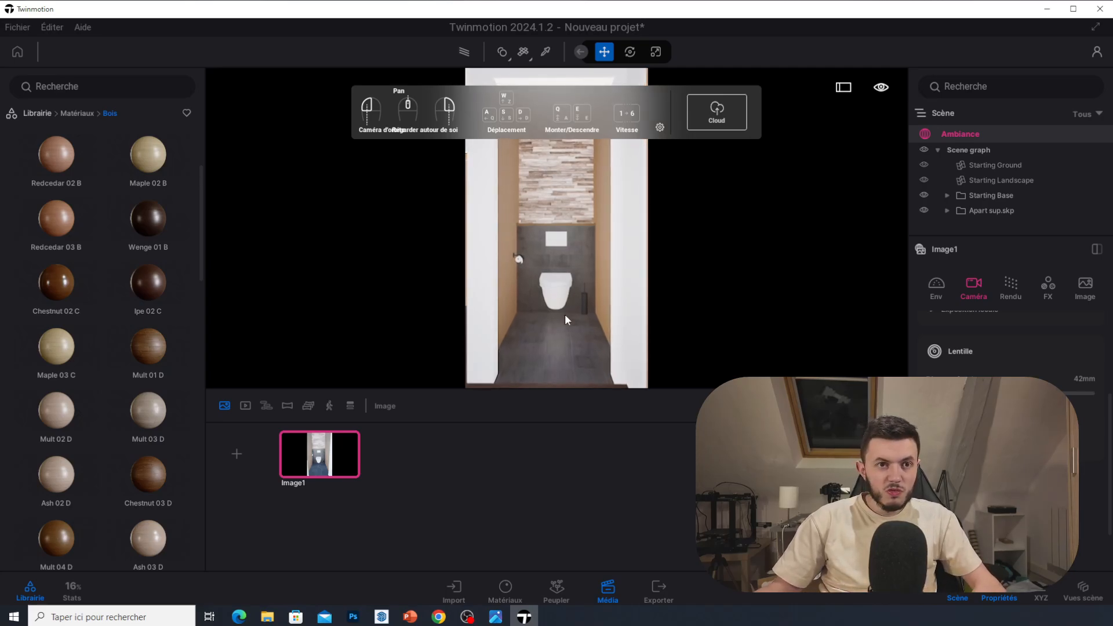
{"action": "scroll", "coordinate": [564, 314], "scroll_direction": "up", "scroll_amount": 3}
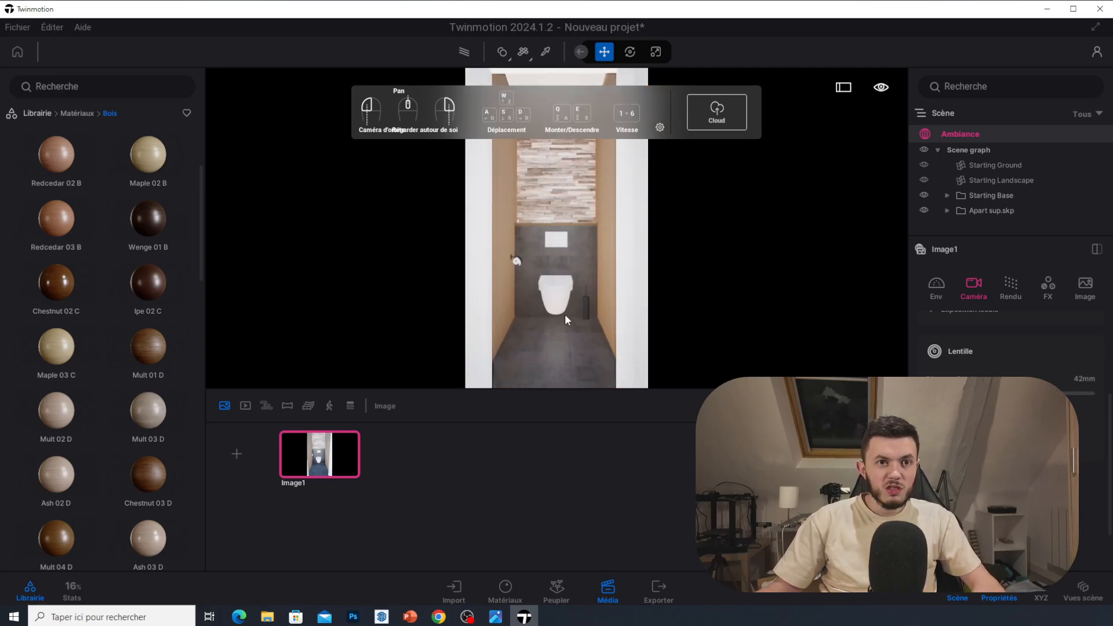
{"action": "scroll", "coordinate": [564, 314], "scroll_direction": "up", "scroll_amount": 3}
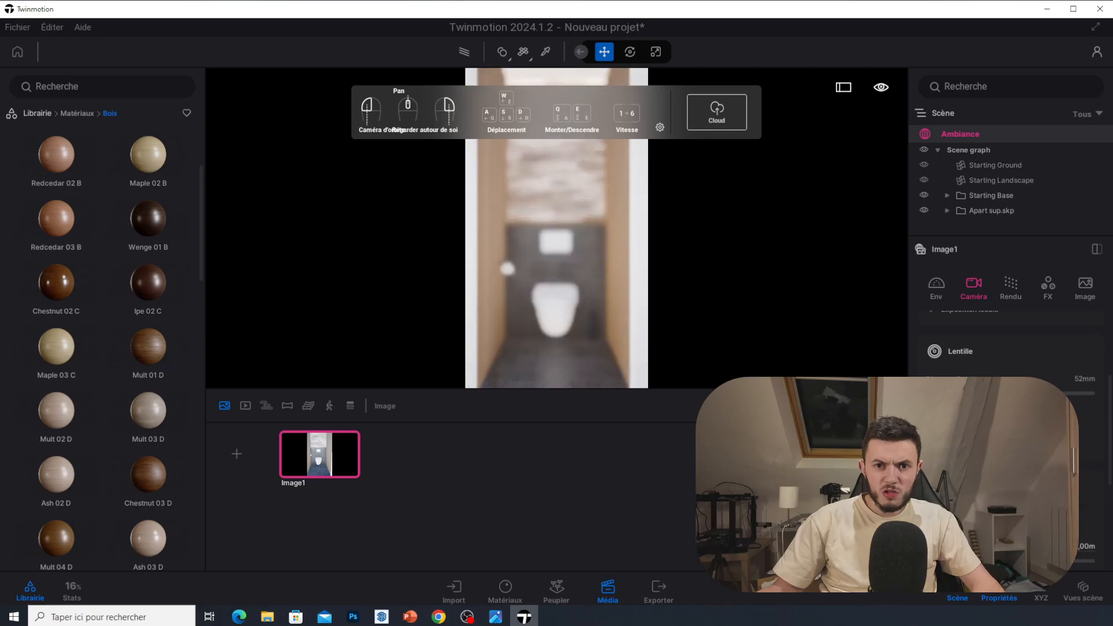
Focus the depth of field on the toilet and set its aperture to 1,7.
{"action": "scroll", "coordinate": [1020, 447], "scroll_direction": "down", "scroll_amount": 3}
{"action": "left_click", "coordinate": [1020, 447]}
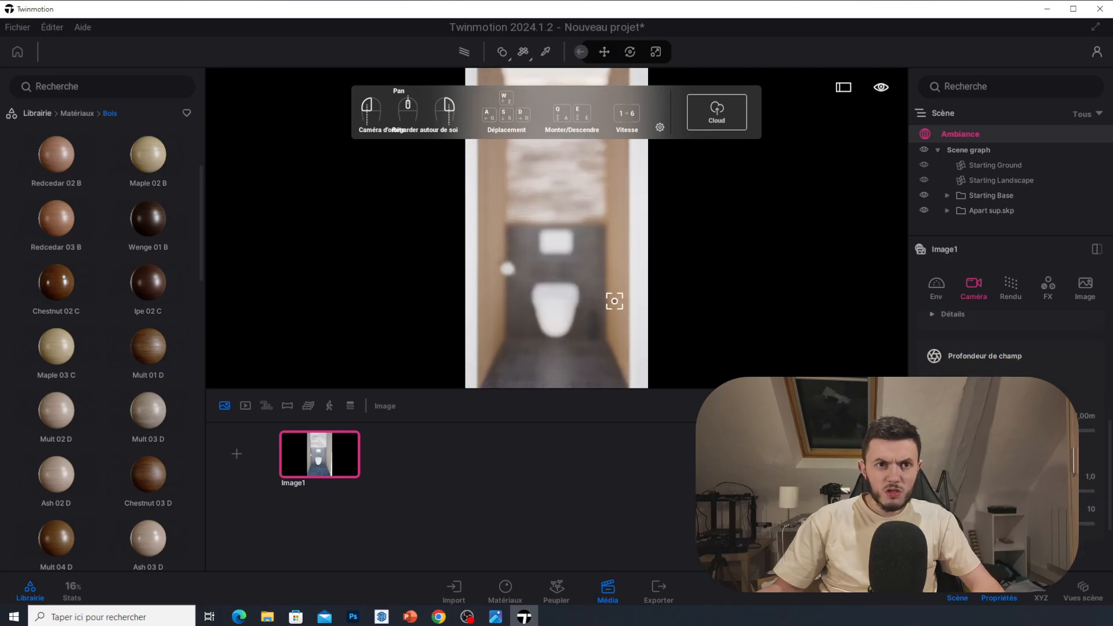
{"action": "left_click", "coordinate": [557, 284]}
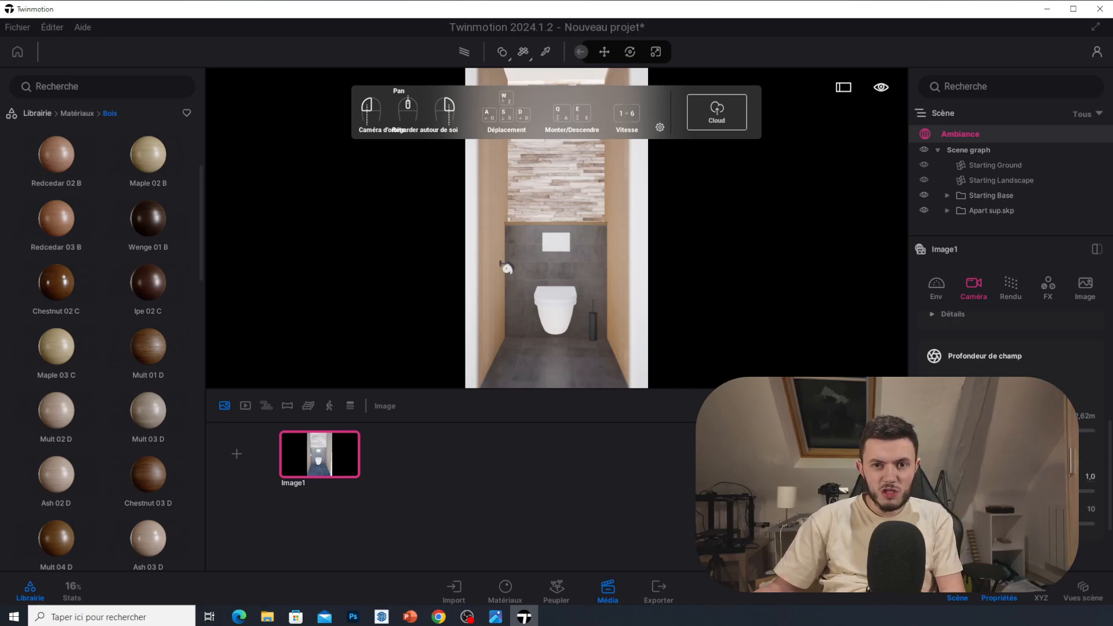
{"action": "left_click_drag", "start_coordinate": [935, 490], "coordinate": [937, 491]}
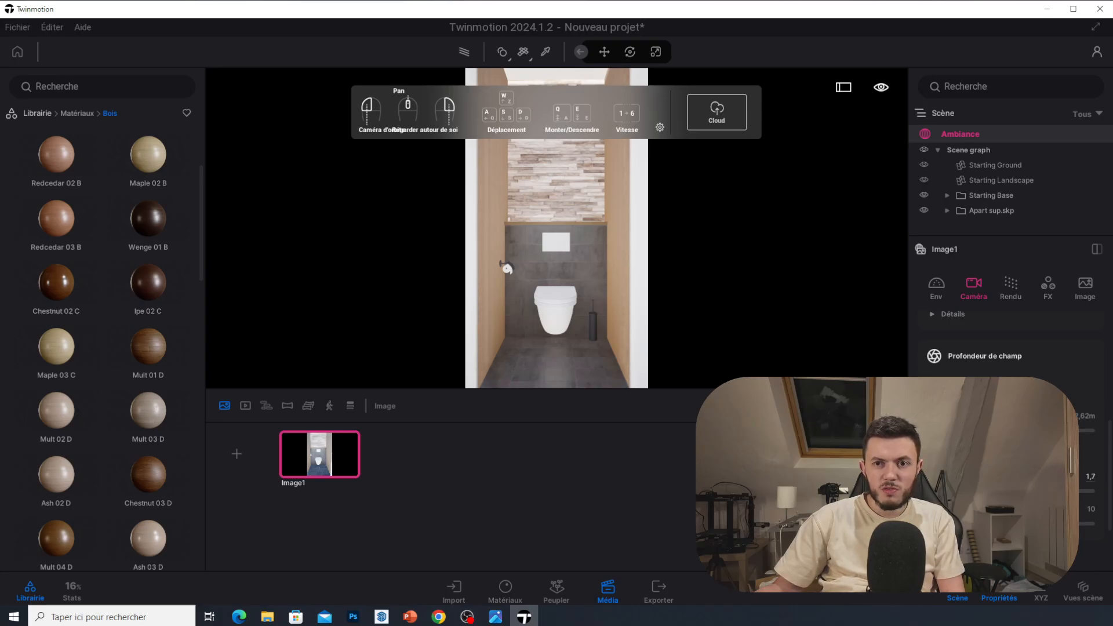
Preview the toilet niche image with the Path Tracer and return to real-time rendering.
{"action": "left_click", "coordinate": [940, 289]}
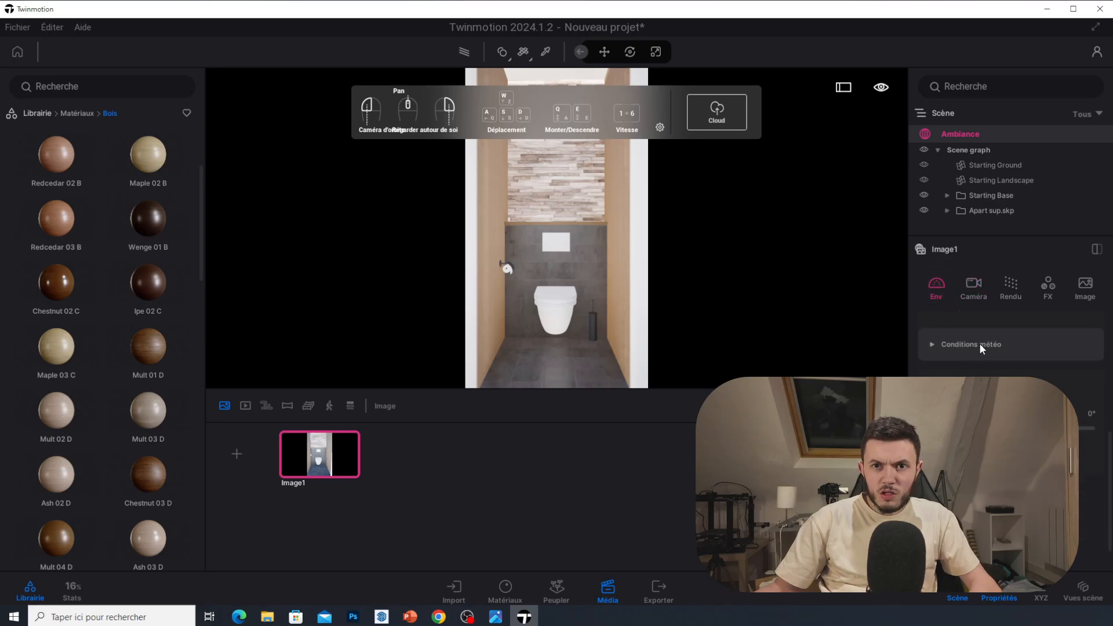
{"action": "left_click", "coordinate": [463, 54]}
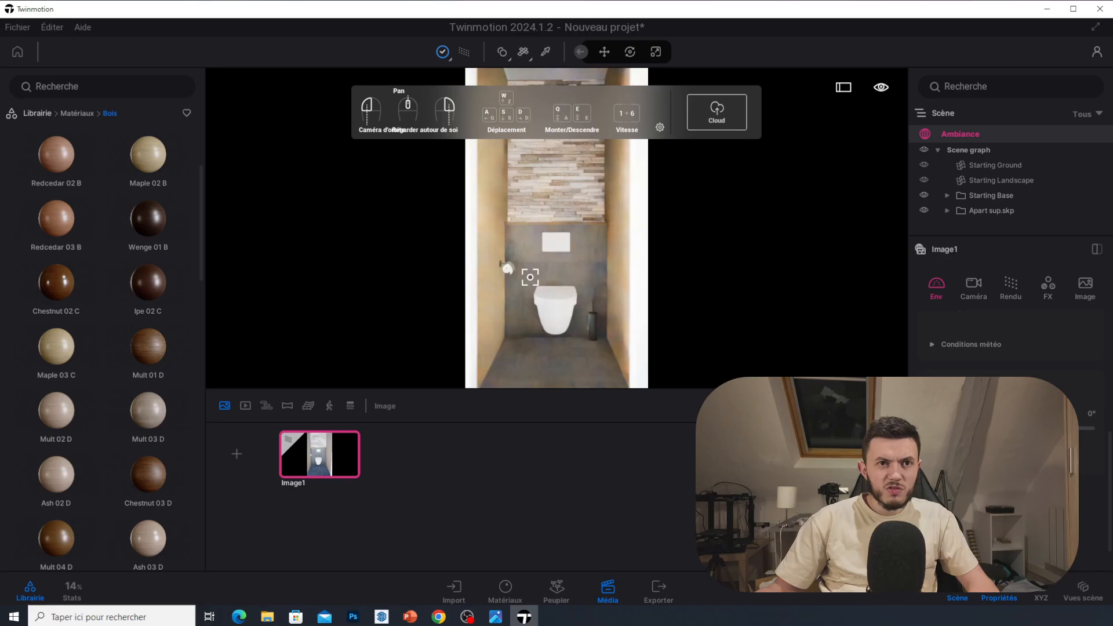
{"action": "left_click", "coordinate": [444, 55]}
{"action": "left_click", "coordinate": [443, 53]}
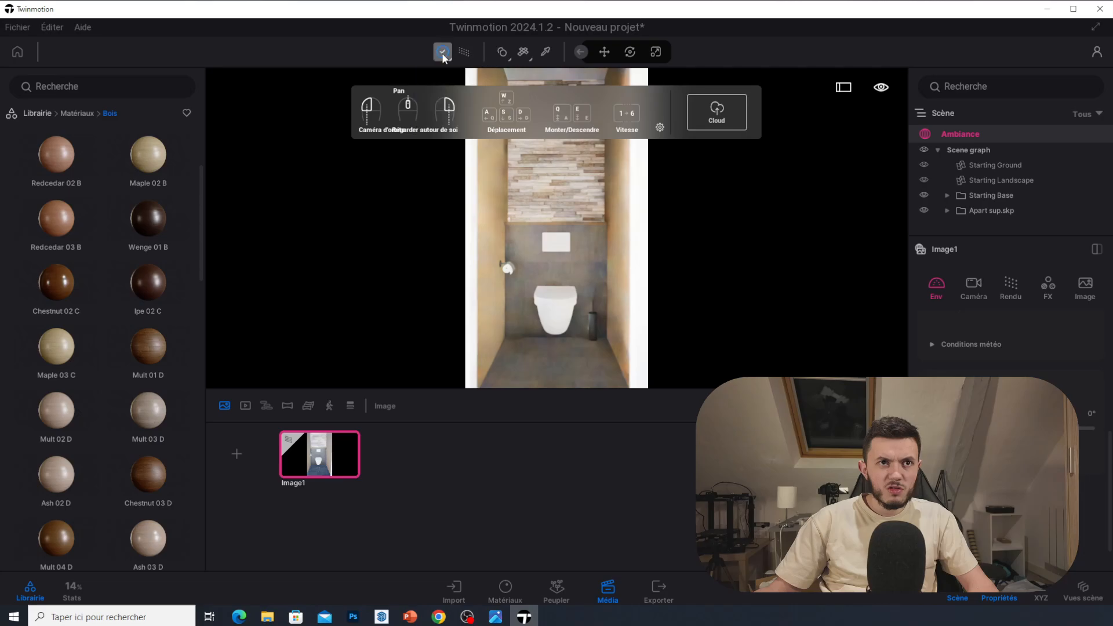
{"action": "left_click", "coordinate": [464, 53]}
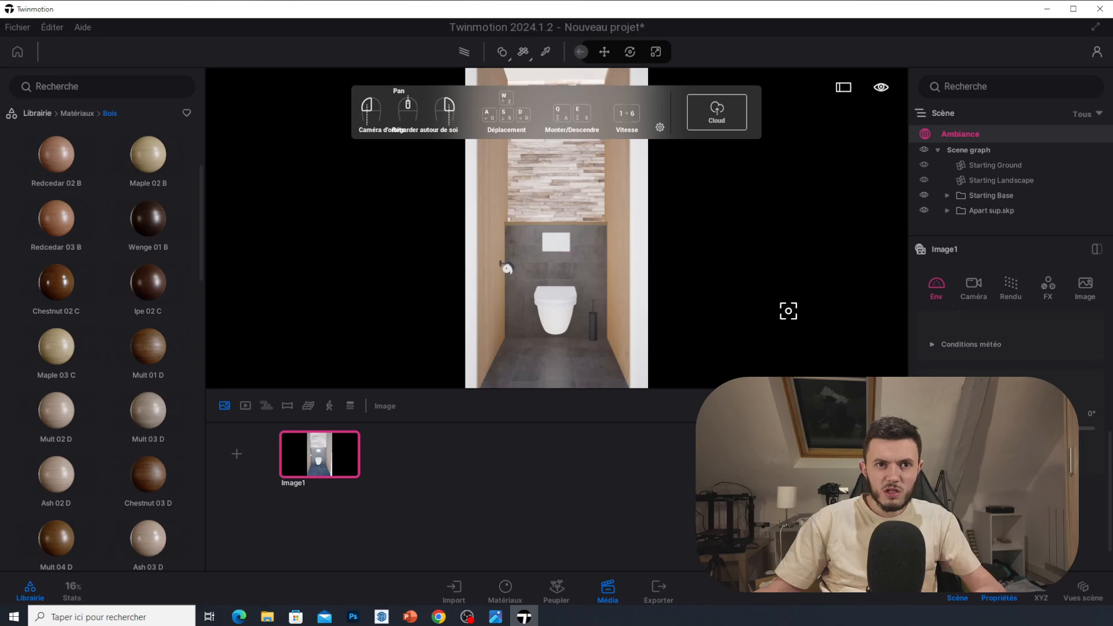
Leave the image view and preview the main room towards its windows with the Path Tracer.
{"action": "key", "text": "Escape"}
{"action": "middle_click_drag", "start_coordinate": [557, 232], "coordinate": [609, 246]}
{"action": "right_click_drag", "start_coordinate": [550, 267], "coordinate": [332, 283]}
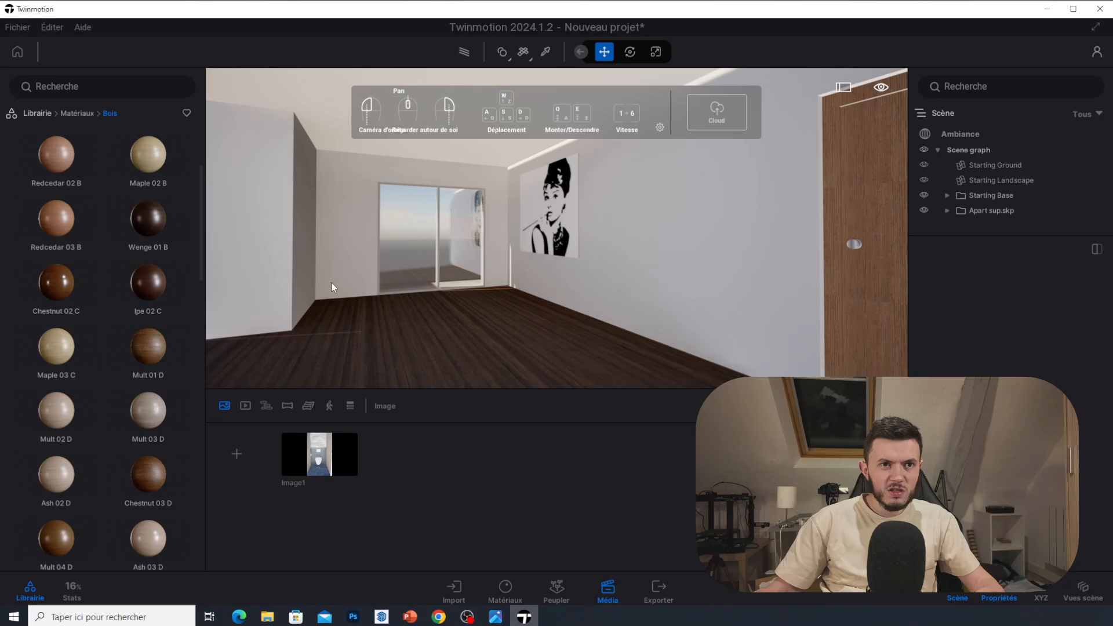
{"action": "left_click", "coordinate": [469, 54]}
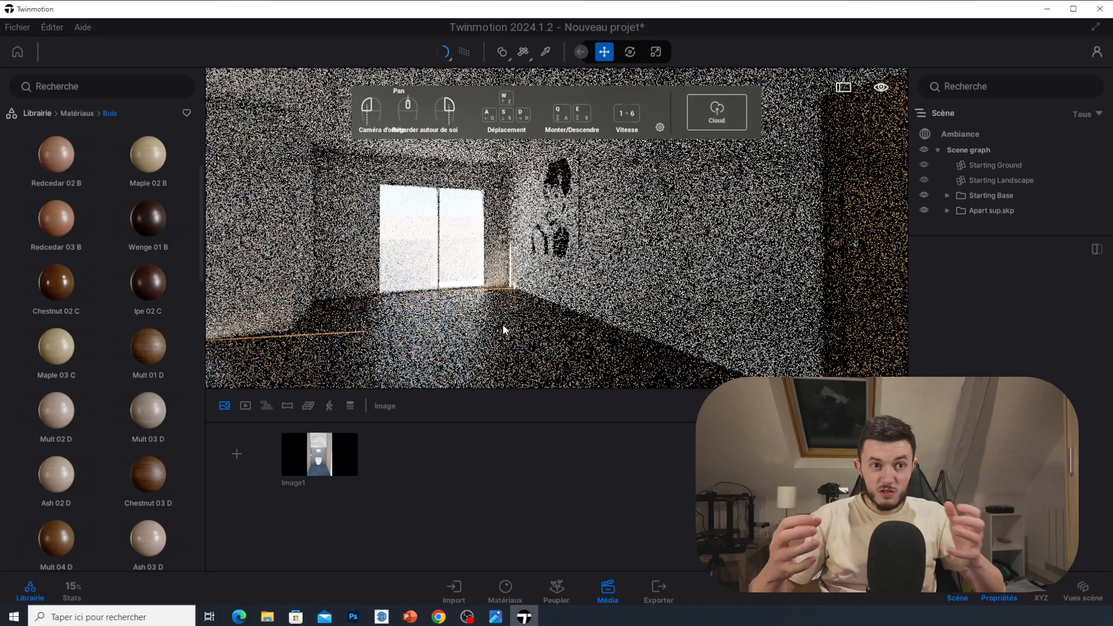
{"action": "right_click_drag", "start_coordinate": [492, 318], "coordinate": [378, 333]}
Set the scene ambience's time of day to 12:31 and turn off the Path Tracer.
{"action": "left_click", "coordinate": [971, 133]}
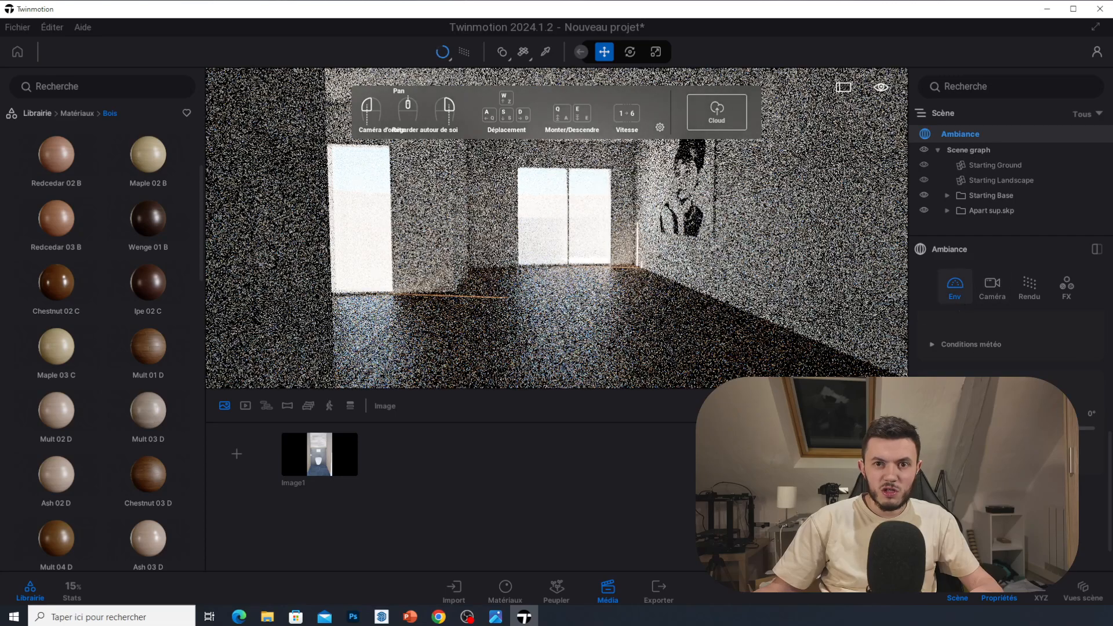
{"action": "scroll", "coordinate": [980, 394], "scroll_direction": "up", "scroll_amount": 5}
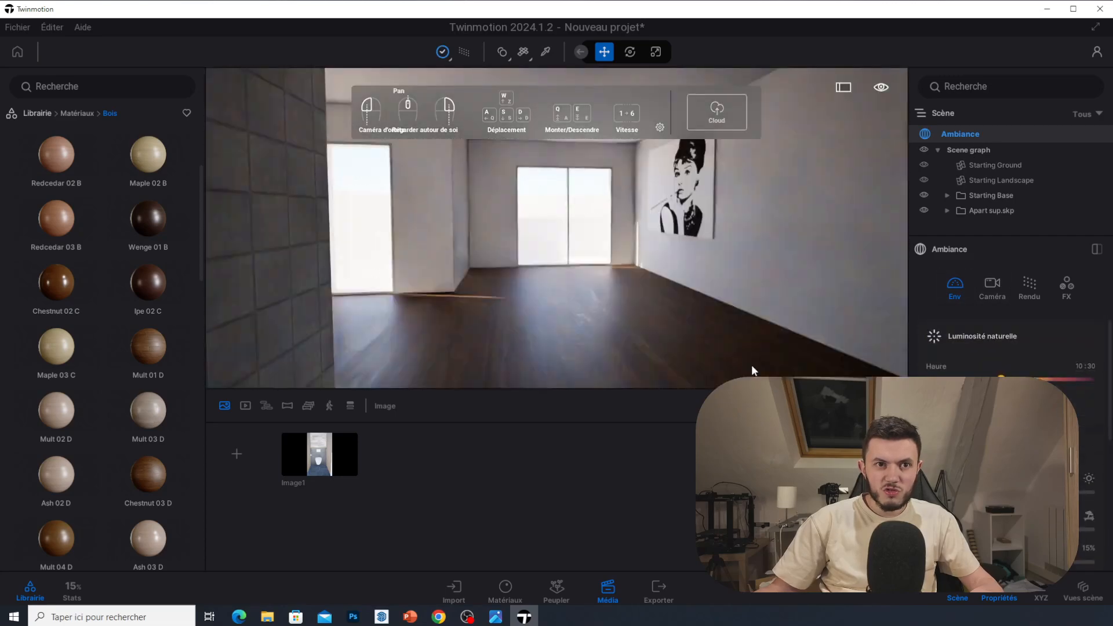
{"action": "left_click_drag", "start_coordinate": [1001, 380], "coordinate": [1014, 380]}
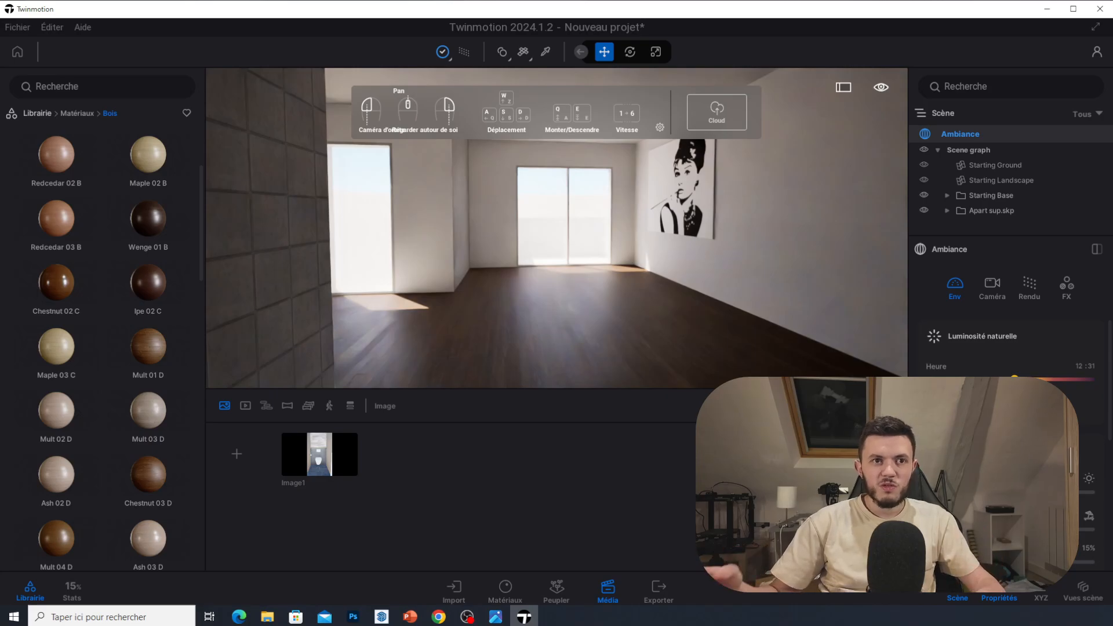
{"action": "left_click", "coordinate": [463, 55]}
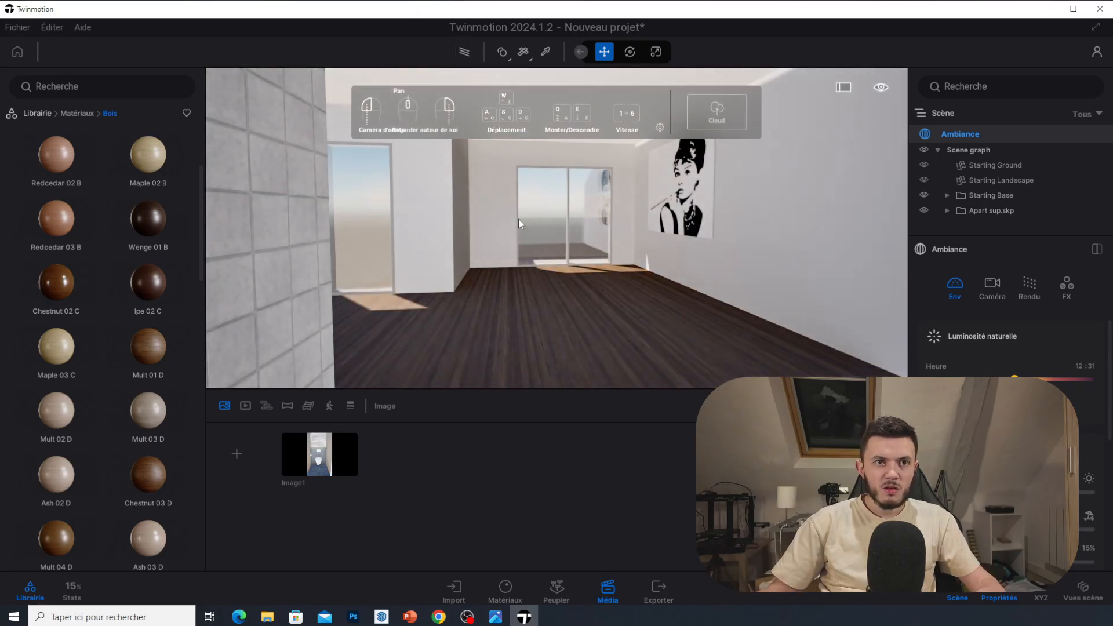
Place a Neon light from the light library high on the stone wall of the toilet niche and adjust its height.
{"action": "key", "text": "s"}
{"action": "right_click_drag", "start_coordinate": [585, 313], "coordinate": [820, 269]}
{"action": "right_click_drag", "start_coordinate": [559, 301], "coordinate": [531, 200]}
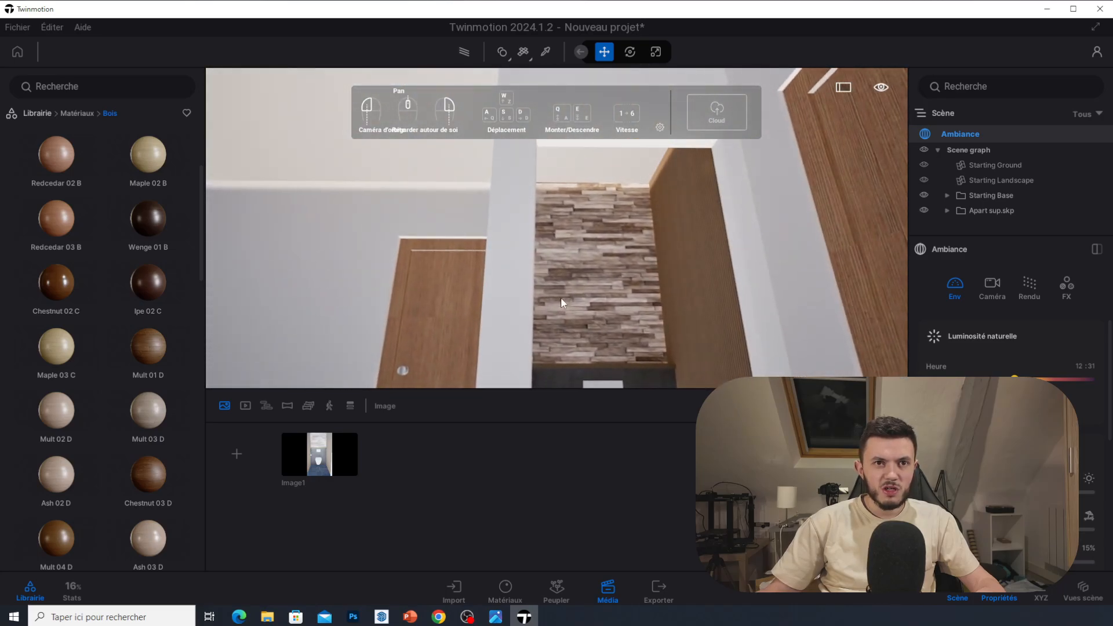
{"action": "left_click", "coordinate": [77, 113]}
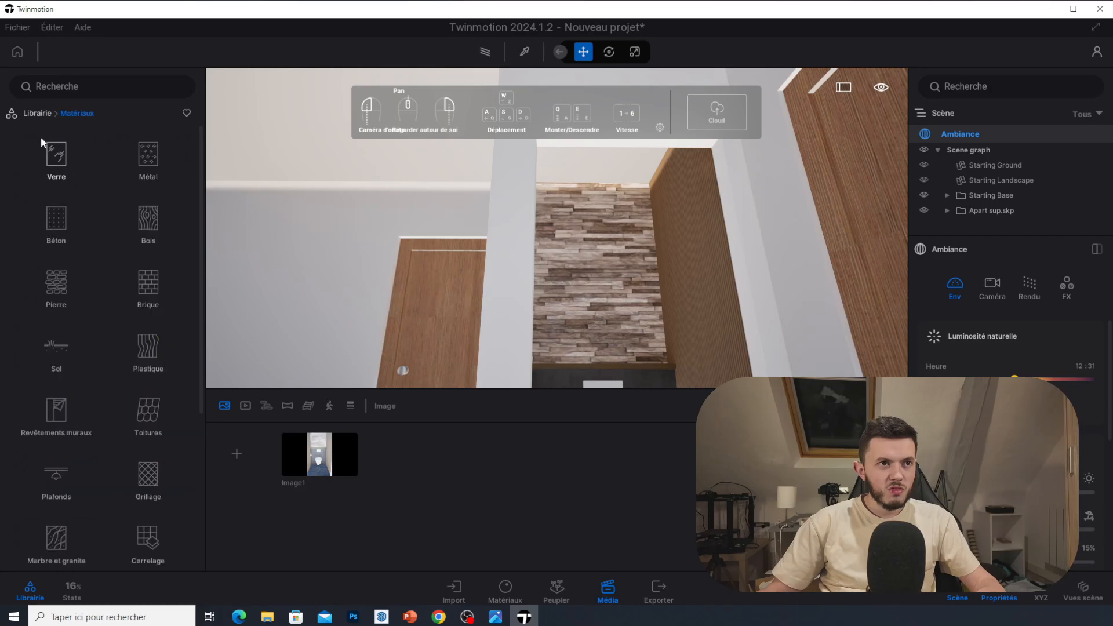
{"action": "left_click", "coordinate": [38, 113]}
{"action": "left_click", "coordinate": [150, 213]}
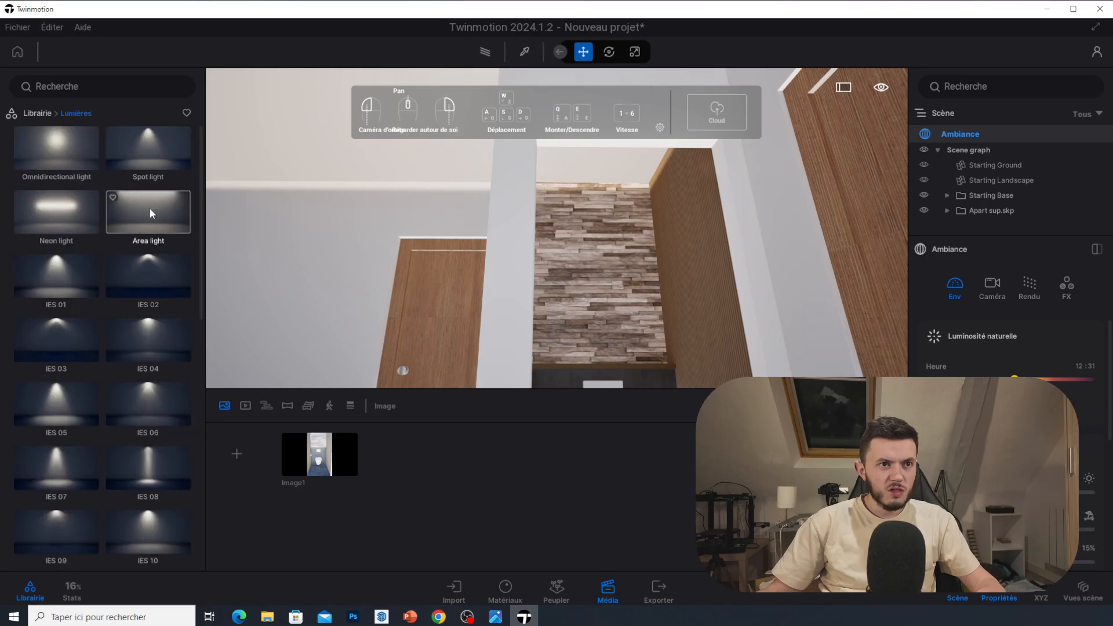
{"action": "left_click_drag", "start_coordinate": [61, 210], "coordinate": [587, 207]}
{"action": "key", "text": "z"}
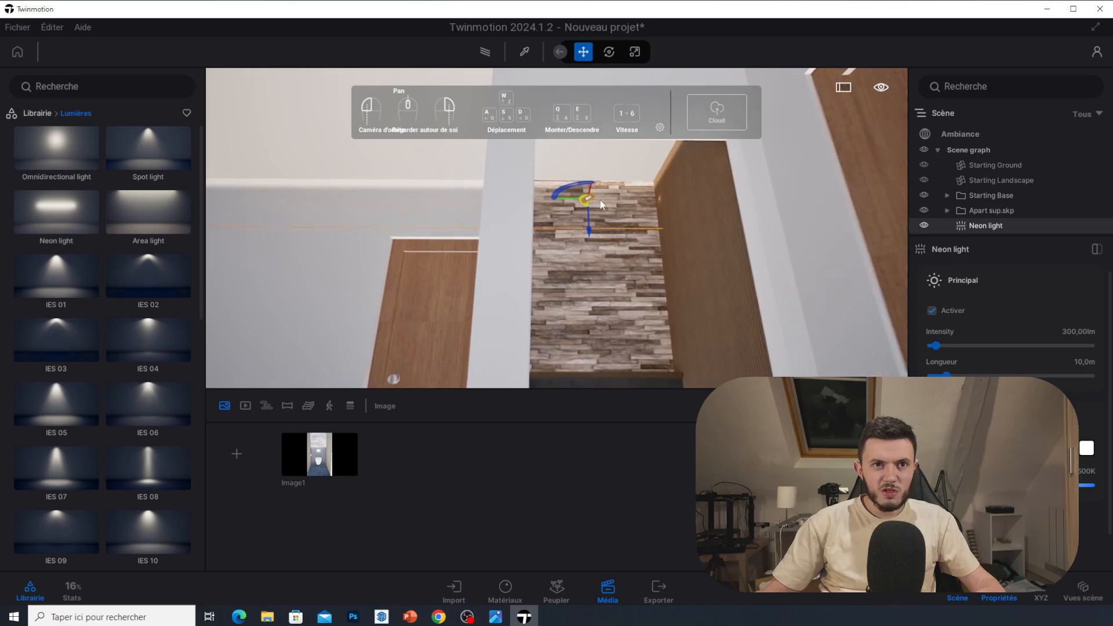
{"action": "left_click_drag", "start_coordinate": [595, 179], "coordinate": [592, 216]}
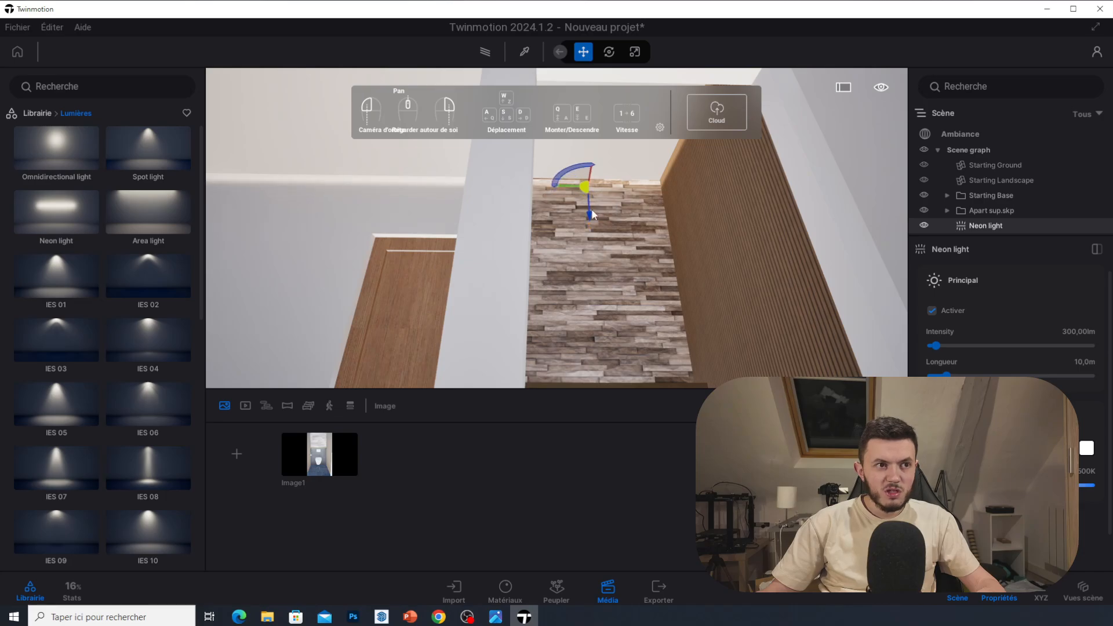
Place an Area light on the dark wooden hallway floor in front of the doors beside the toilet niche.
{"action": "right_click_drag", "start_coordinate": [591, 210], "coordinate": [591, 333]}
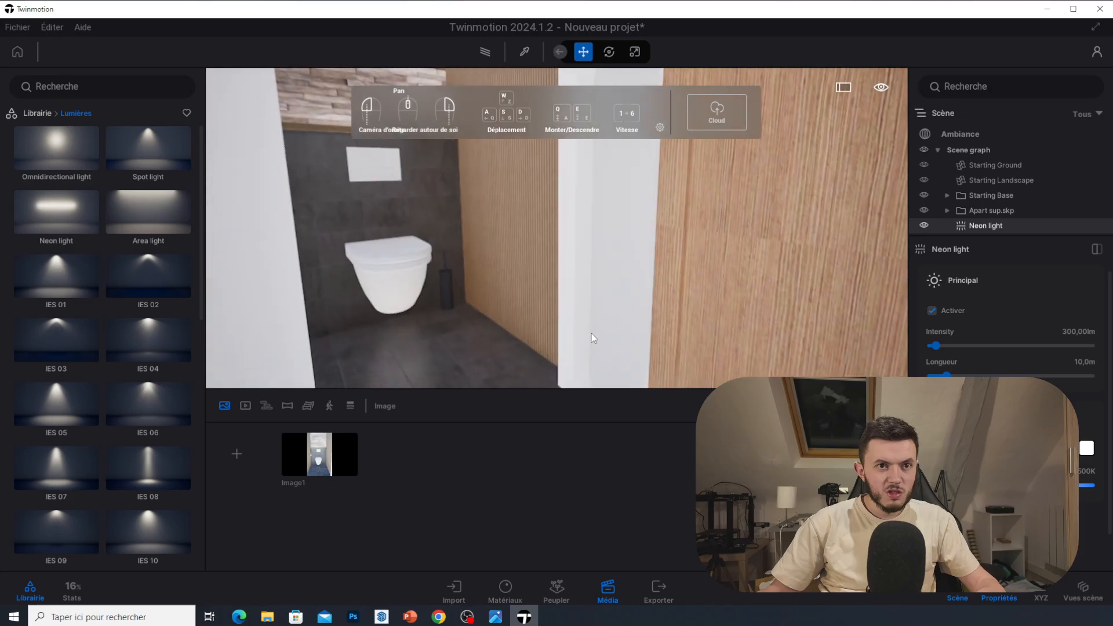
{"action": "key", "text": "s"}
{"action": "right_click_drag", "start_coordinate": [594, 294], "coordinate": [569, 261]}
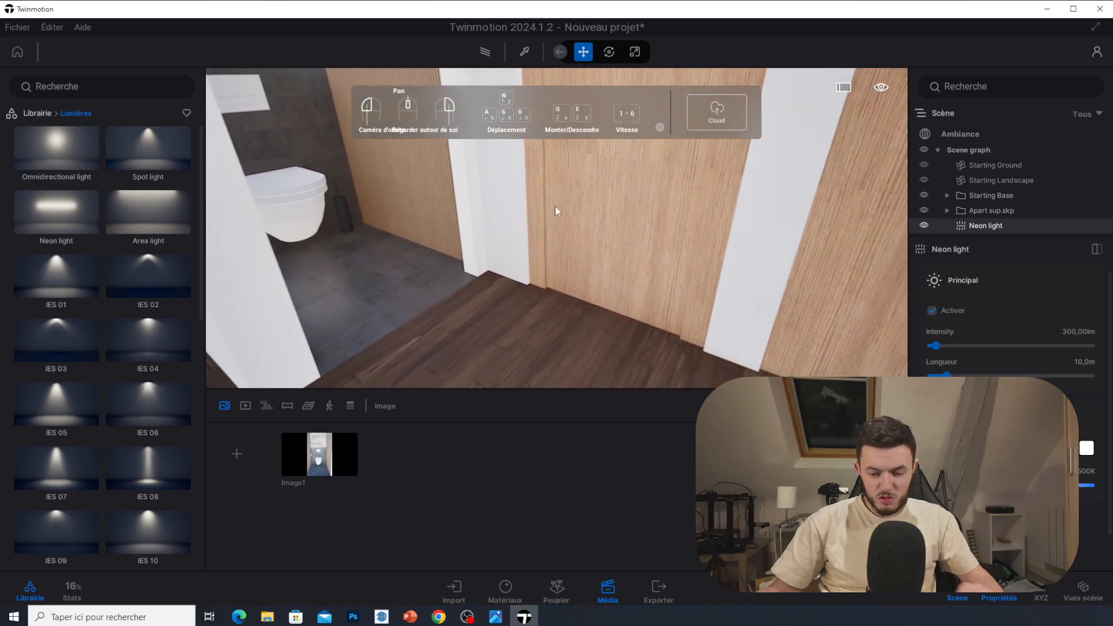
{"action": "key", "text": "s"}
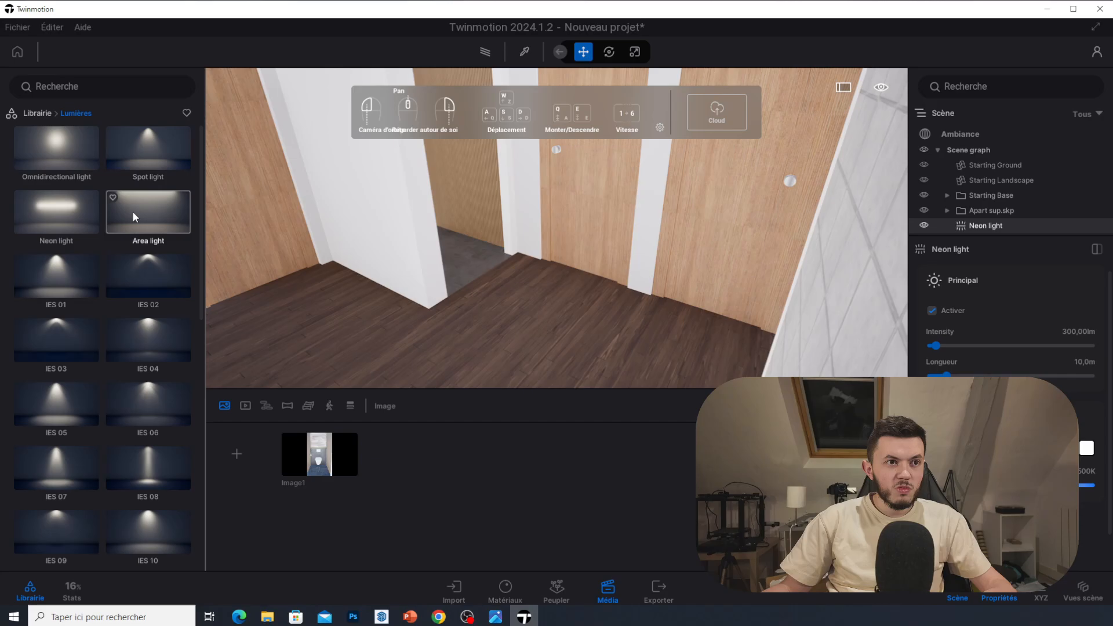
{"action": "left_click_drag", "start_coordinate": [134, 216], "coordinate": [569, 317]}
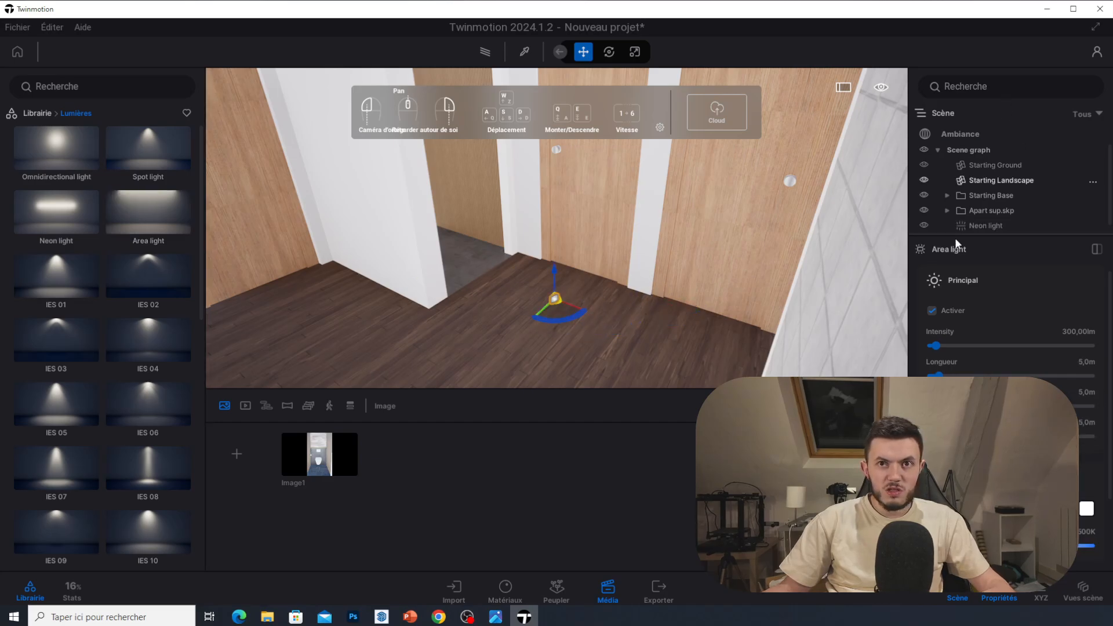
Set the scene ambience's time of day to 05:41.
{"action": "left_click", "coordinate": [960, 135]}
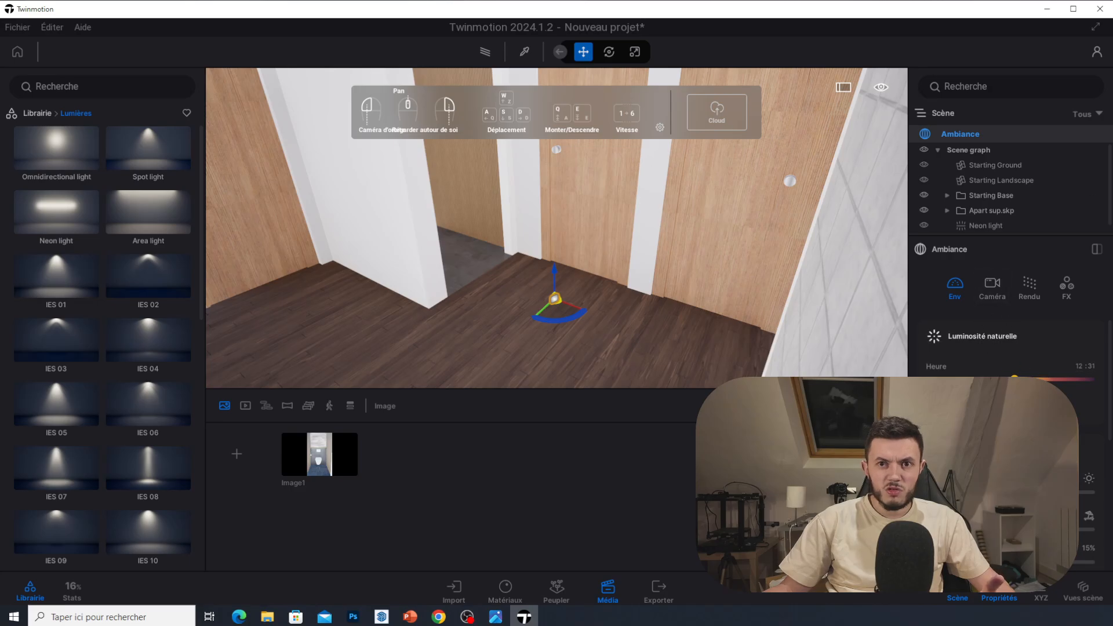
{"action": "left_click_drag", "start_coordinate": [1014, 379], "coordinate": [969, 379]}
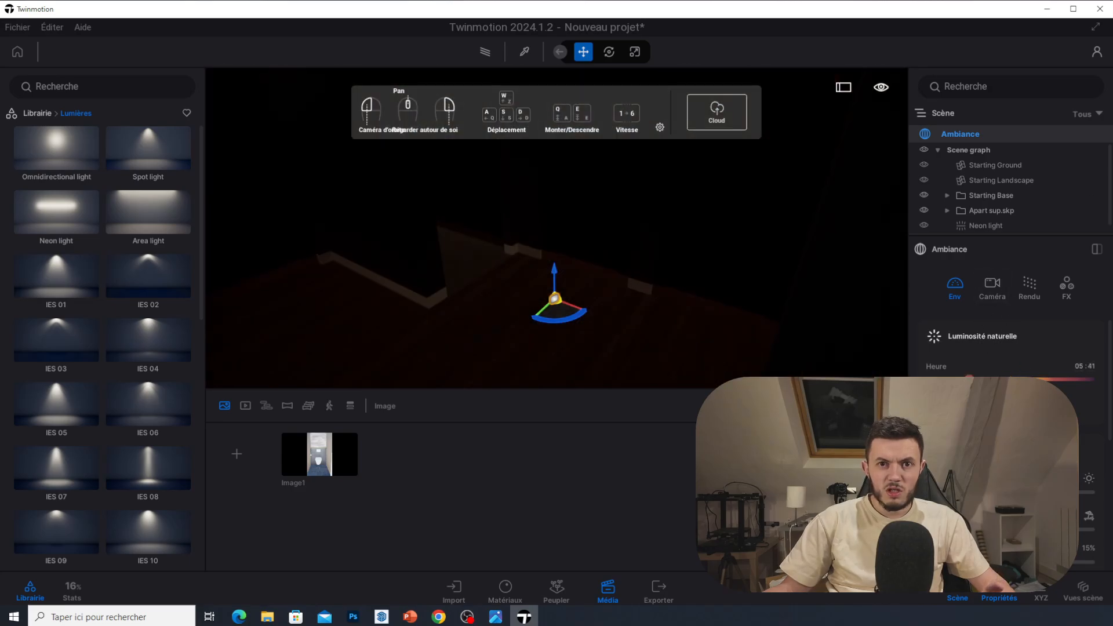
{"action": "key", "text": "s"}
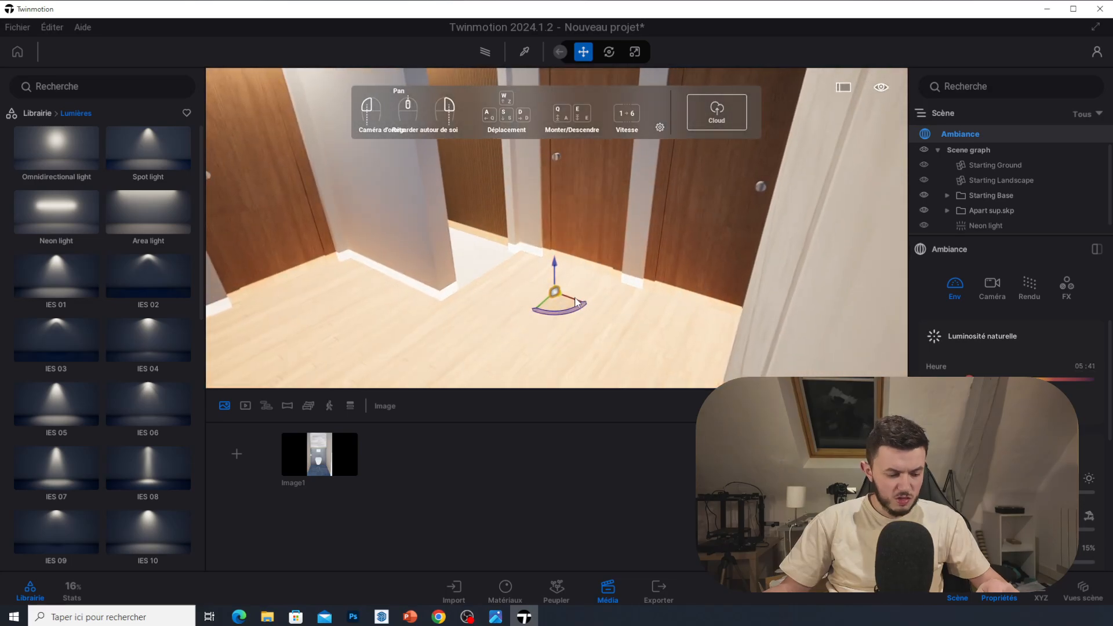
Rotate the area light 90 degrees, raise it above the hallway floor and move it towards the farther door.
{"action": "key", "text": "Tab"}
{"action": "key", "text": "Tab"}
{"action": "key", "text": "Tab"}
{"action": "key", "text": "Tab"}
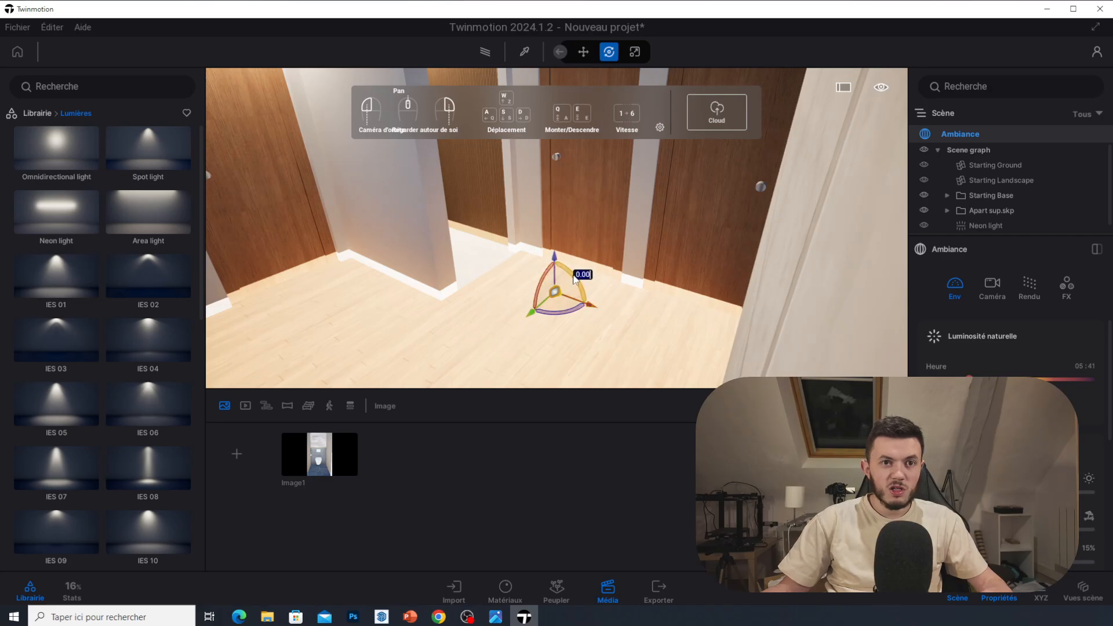
{"action": "left_click_drag", "start_coordinate": [574, 280], "coordinate": [616, 340]}
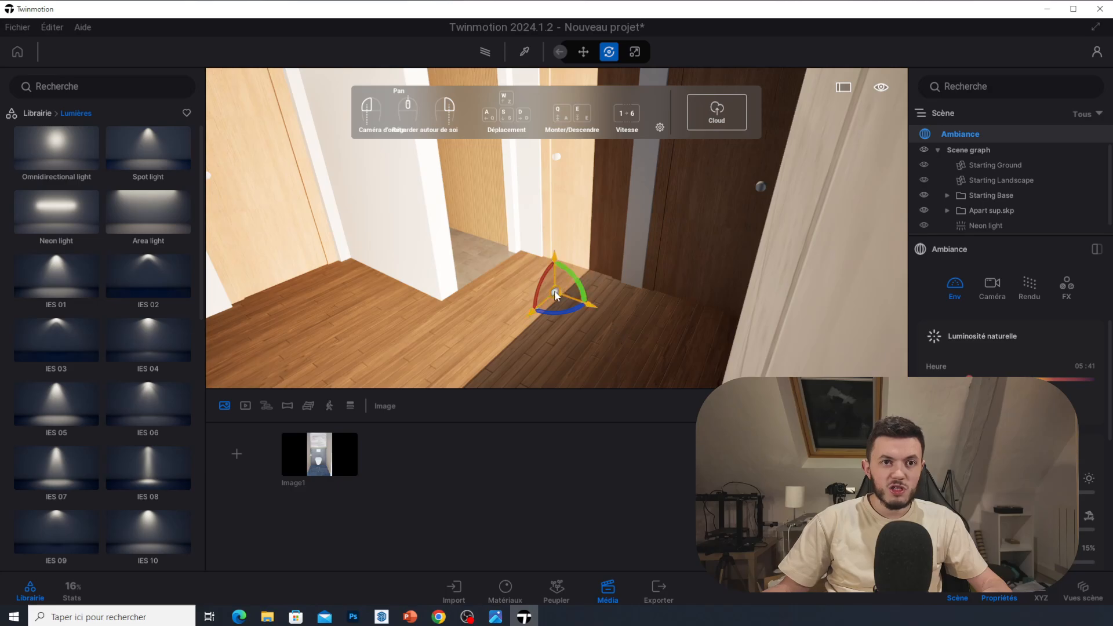
{"action": "left_click_drag", "start_coordinate": [555, 292], "coordinate": [603, 364]}
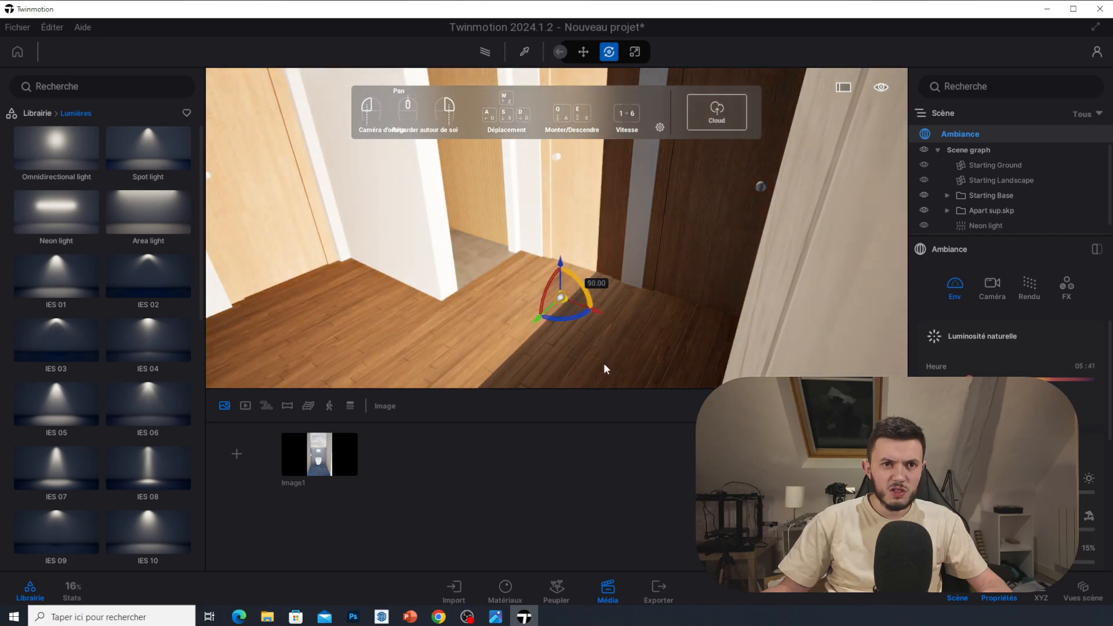
{"action": "left_click_drag", "start_coordinate": [565, 270], "coordinate": [561, 169]}
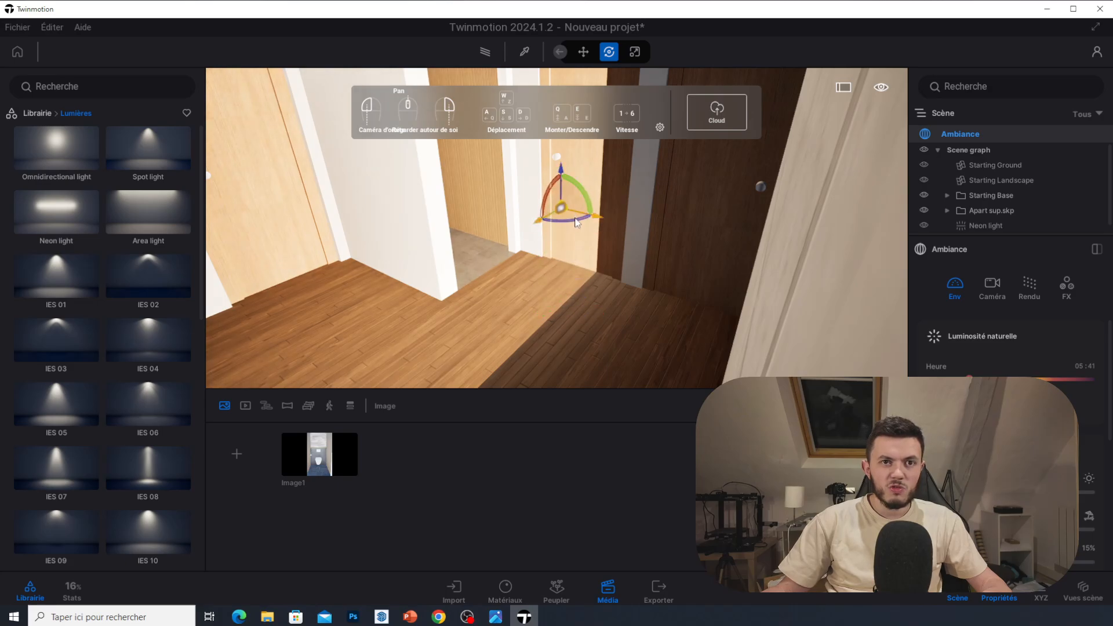
{"action": "left_click_drag", "start_coordinate": [583, 215], "coordinate": [761, 259]}
Reframe Image1 from slightly farther back with the Path Tracer on and update the saved image.
{"action": "scroll", "coordinate": [699, 238], "scroll_direction": "up", "scroll_amount": 5}
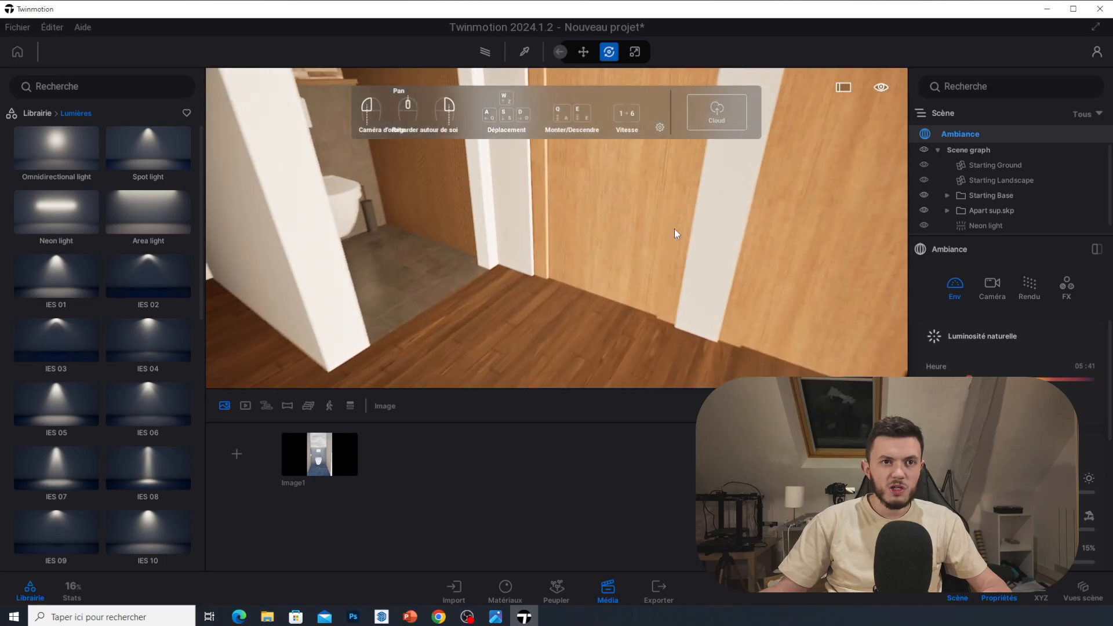
{"action": "left_click", "coordinate": [327, 472]}
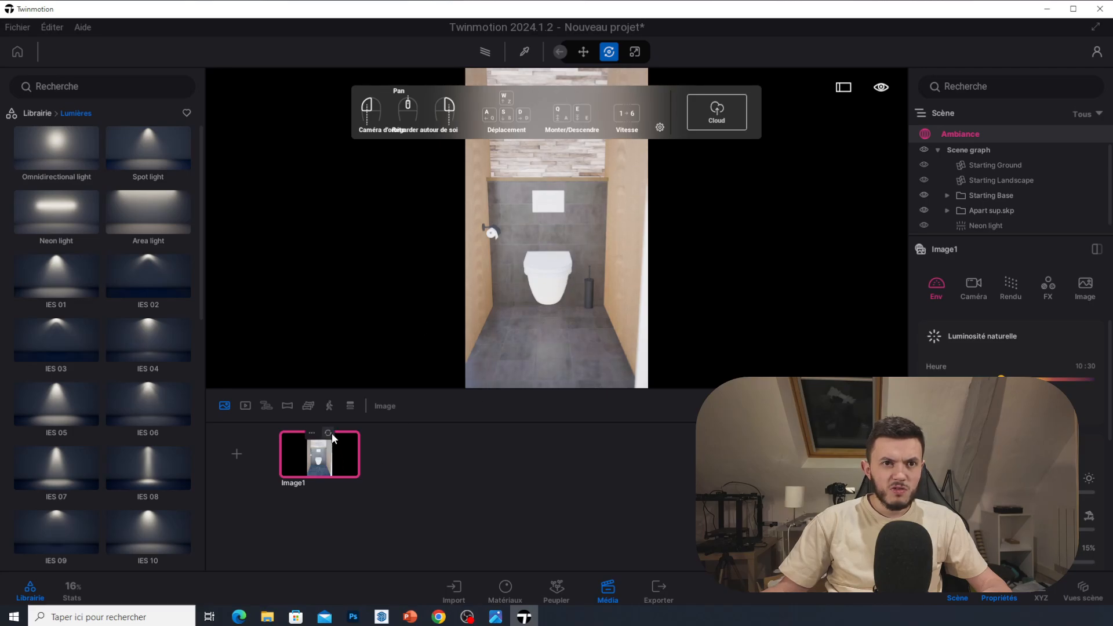
{"action": "left_click", "coordinate": [490, 52]}
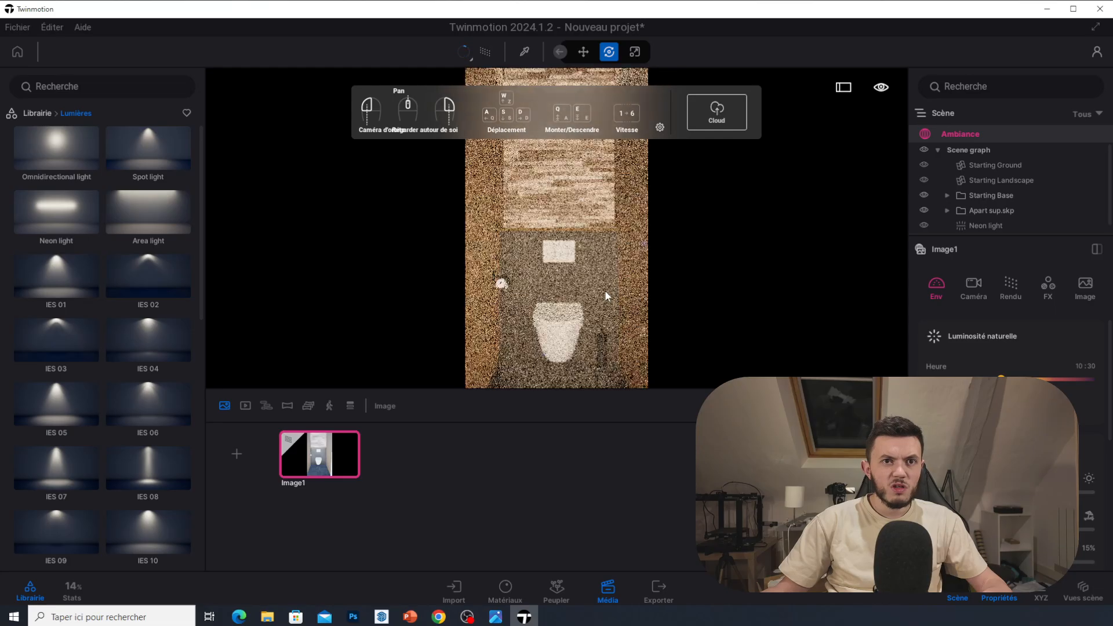
{"action": "scroll", "coordinate": [526, 258], "scroll_direction": "down", "scroll_amount": 1}
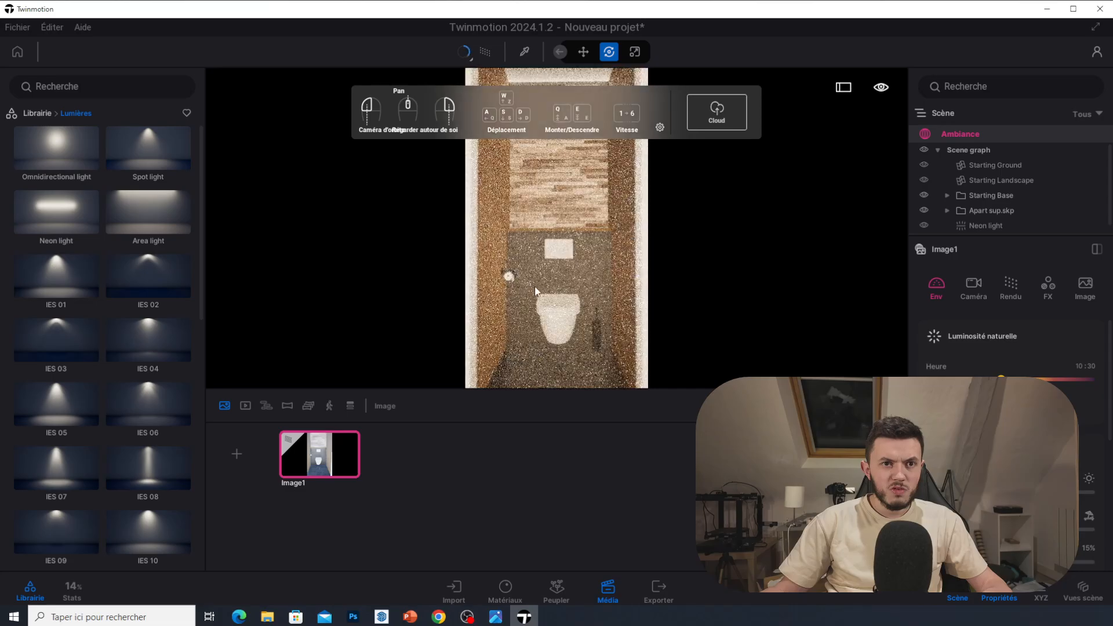
{"action": "middle_click_drag", "start_coordinate": [531, 288], "coordinate": [530, 274]}
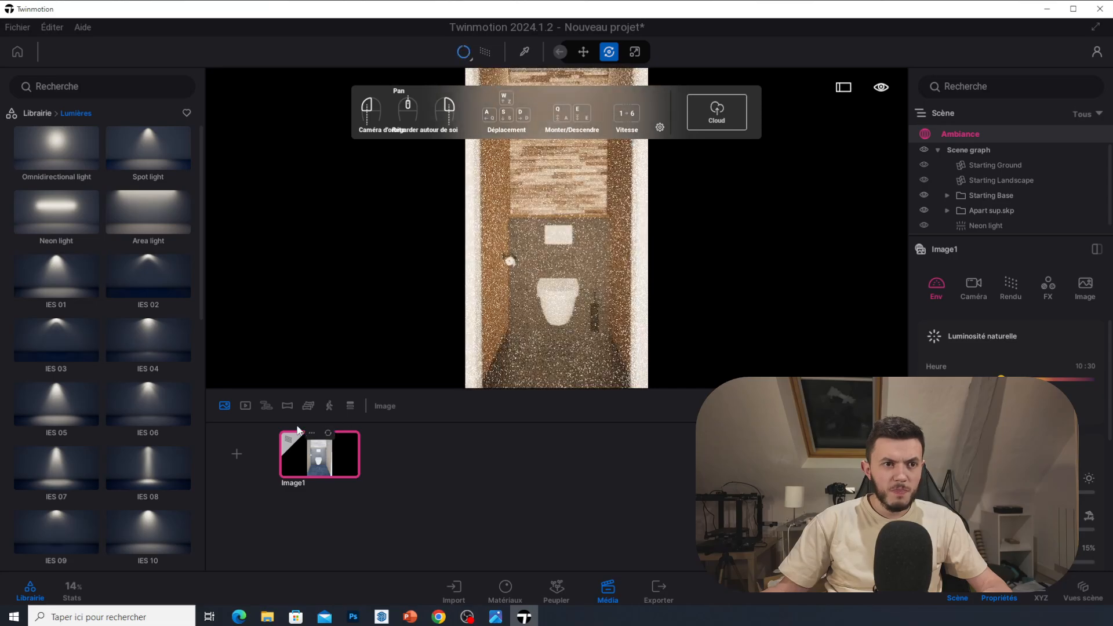
{"action": "left_click", "coordinate": [484, 53]}
{"action": "left_click", "coordinate": [485, 56]}
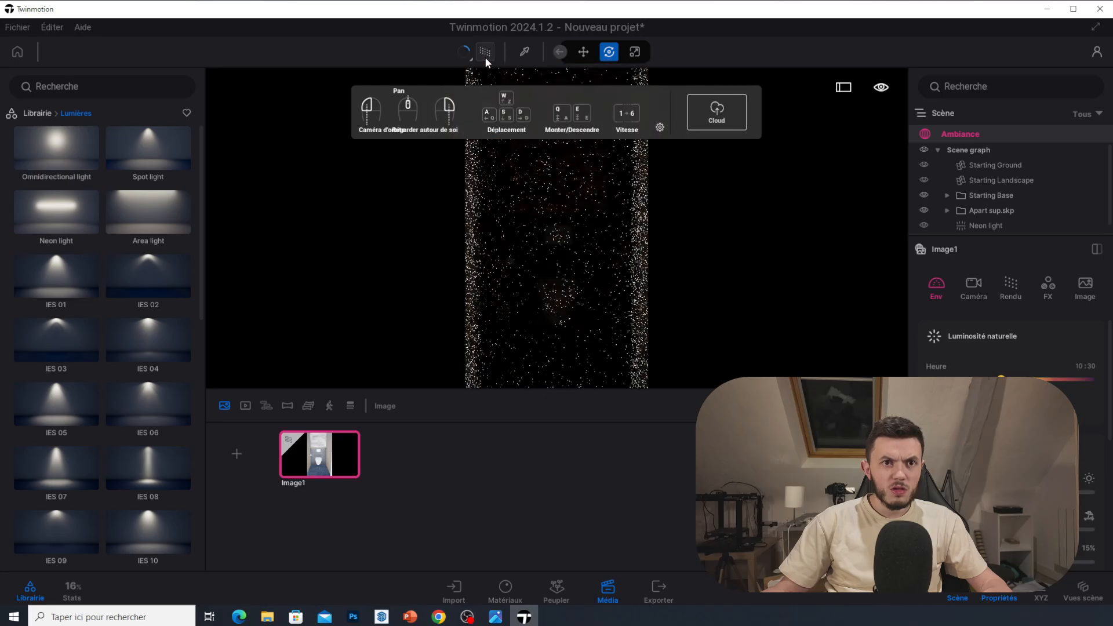
{"action": "left_click", "coordinate": [327, 436]}
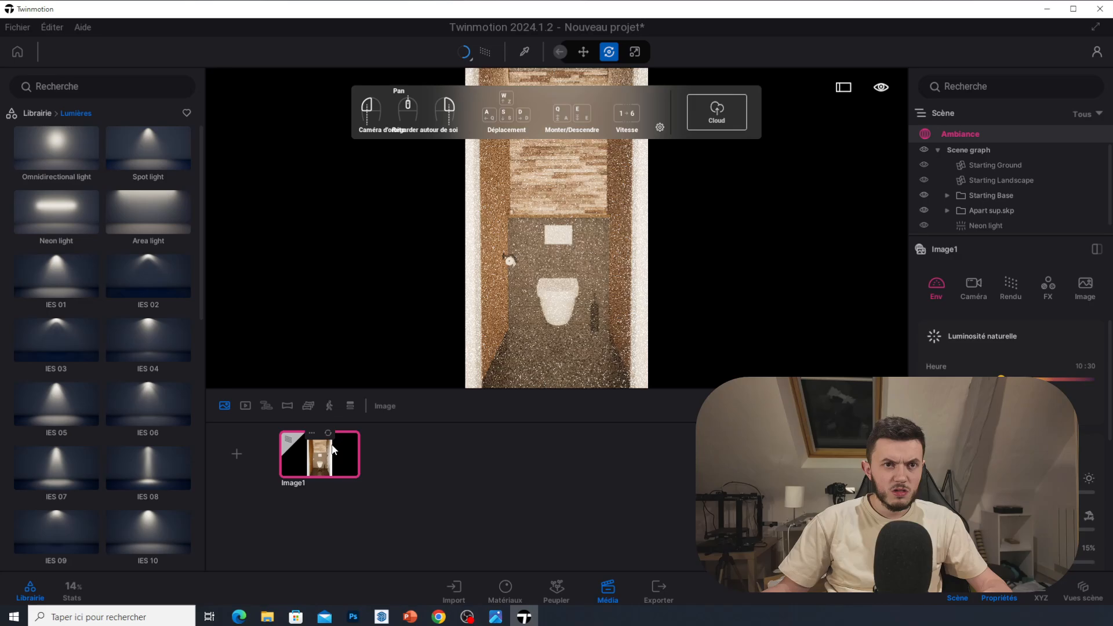
Add a second image from the same view and turn off the Path Tracer for both images.
{"action": "left_click", "coordinate": [232, 453]}
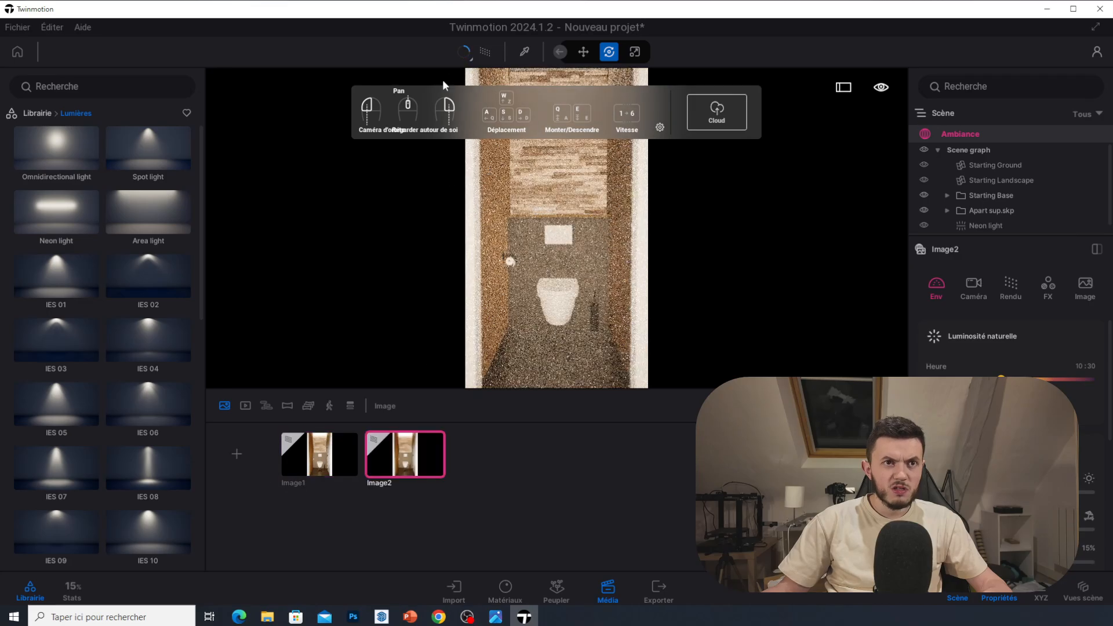
{"action": "left_click", "coordinate": [484, 54]}
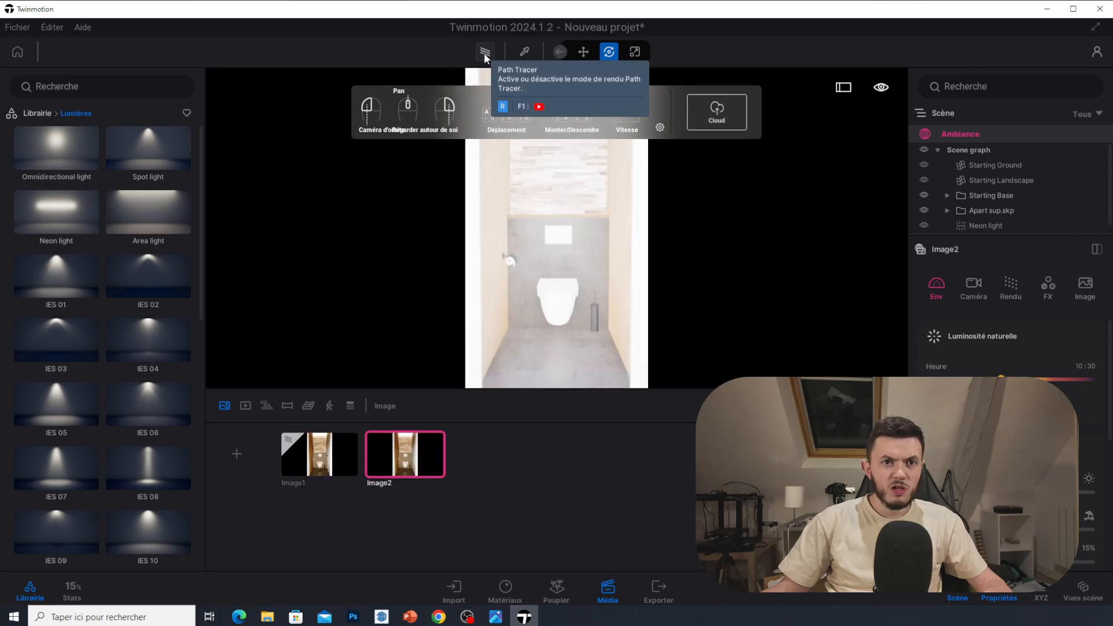
{"action": "left_click", "coordinate": [332, 474]}
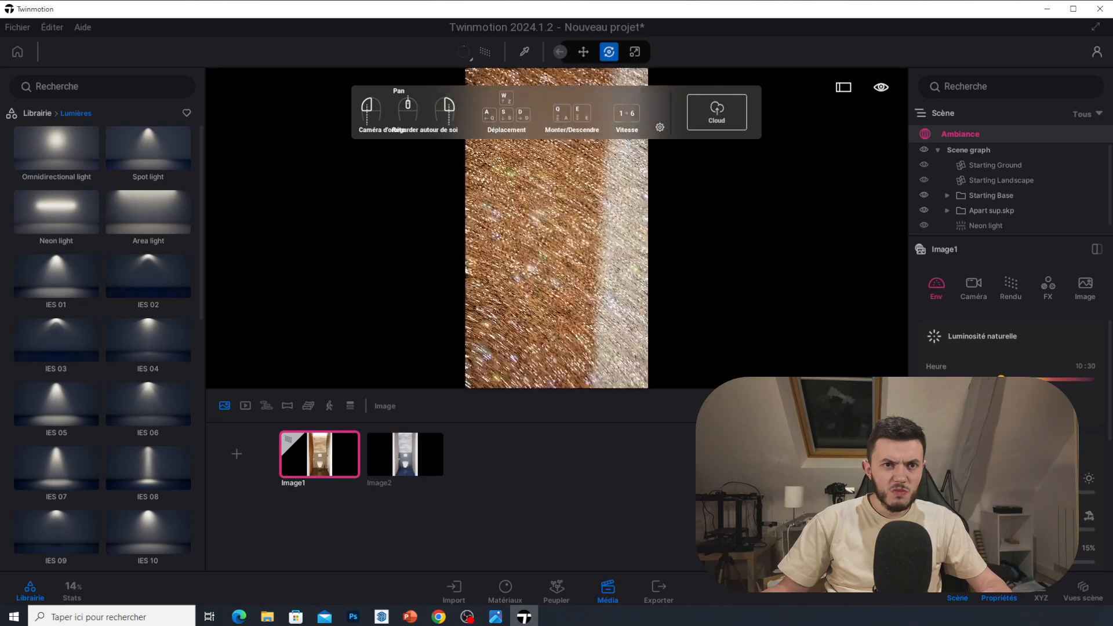
{"action": "left_click", "coordinate": [485, 55]}
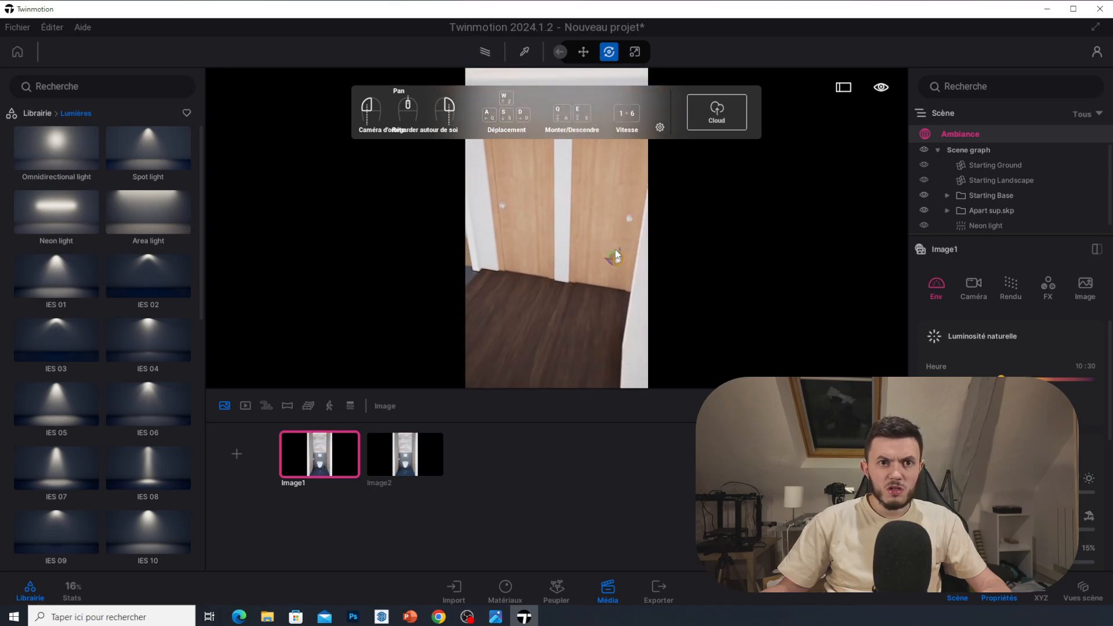
Set the area light's intensity to 1313,87 lm and render Image1 with the Path Tracer.
{"action": "left_click", "coordinate": [618, 262]}
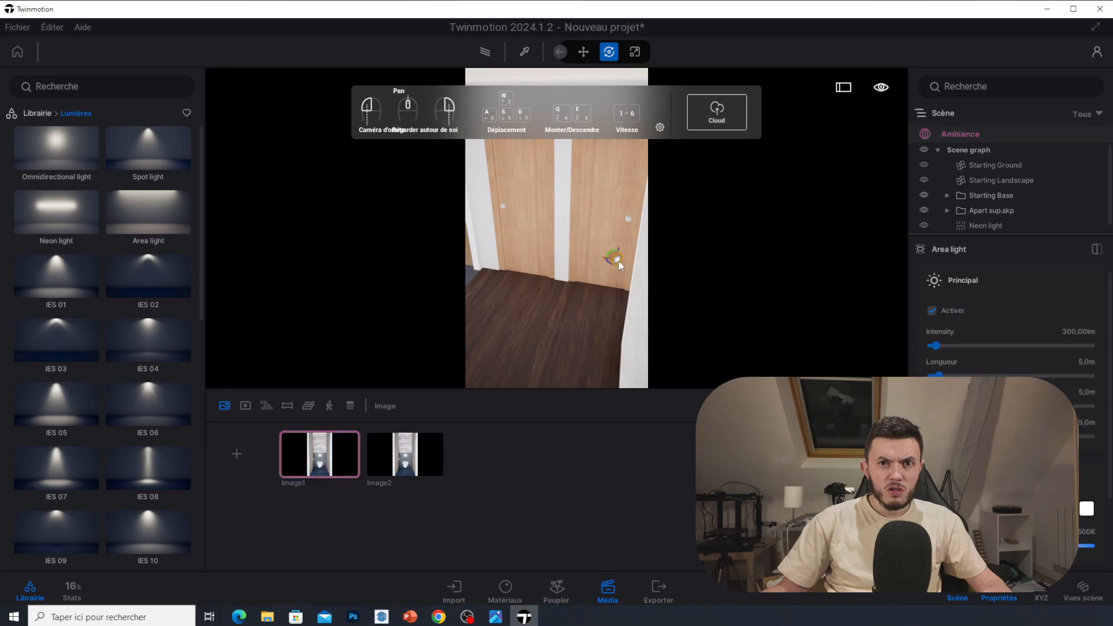
{"action": "left_click", "coordinate": [952, 344]}
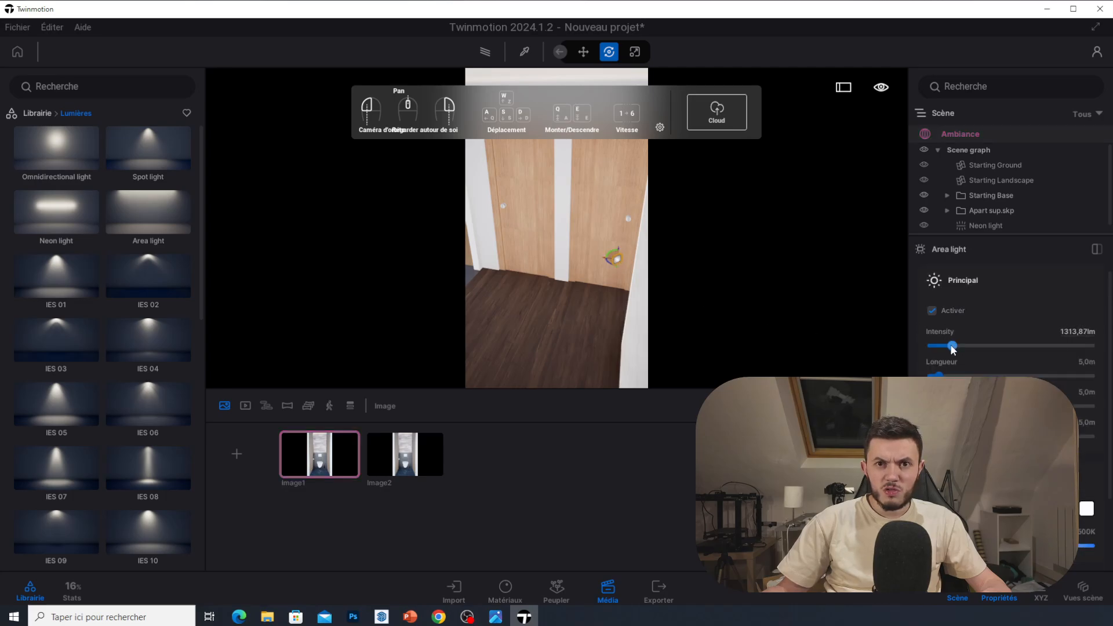
{"action": "left_click", "coordinate": [412, 475]}
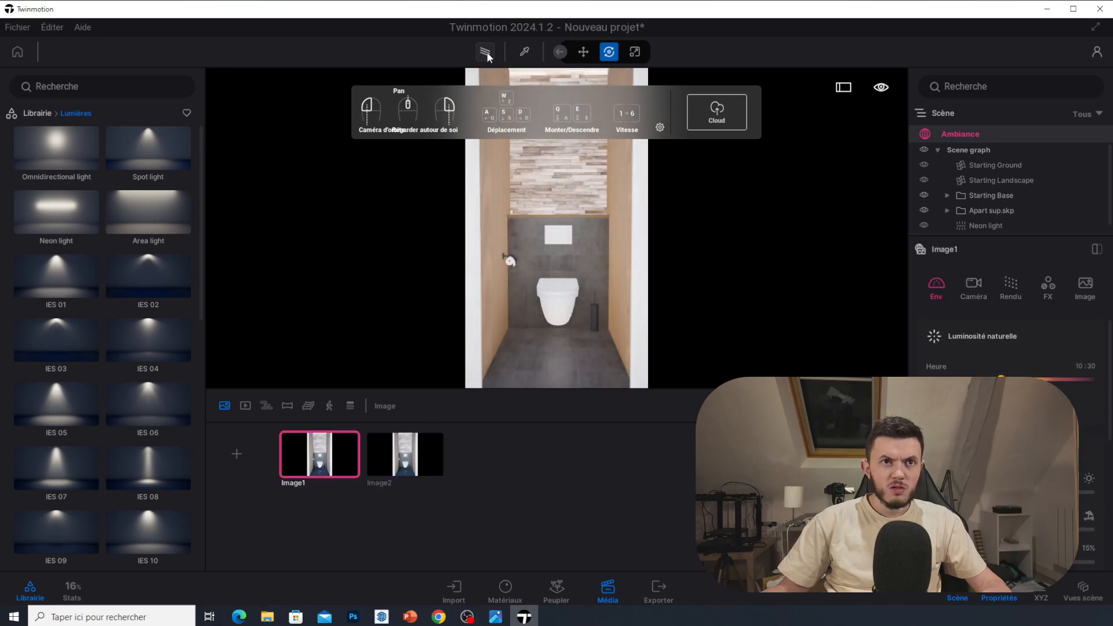
{"action": "left_click", "coordinate": [485, 52]}
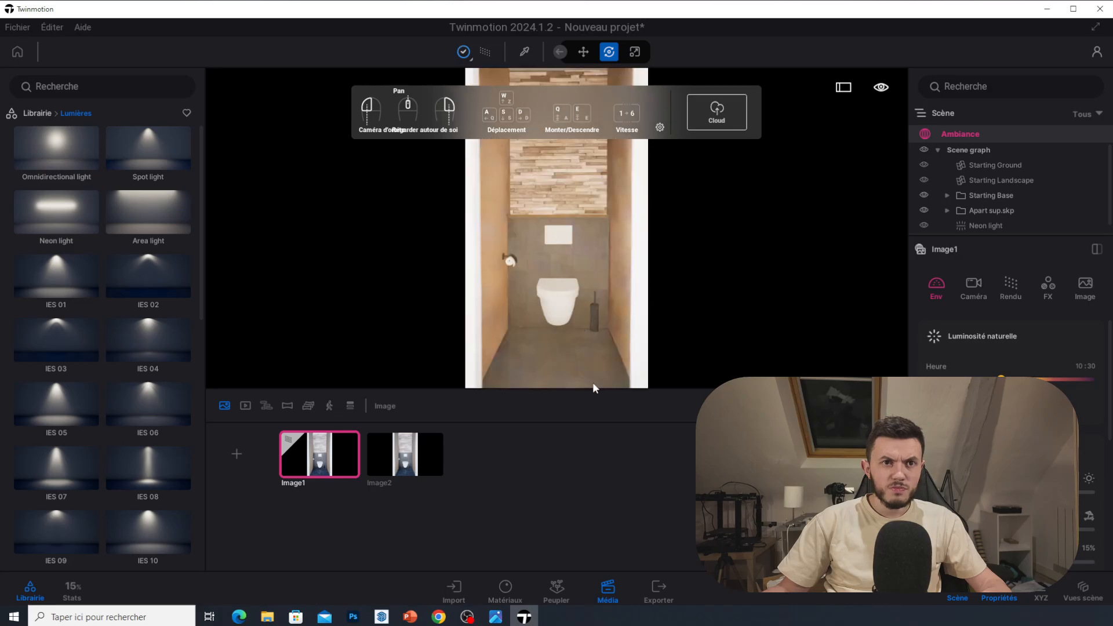
Export the two images, Image1 and Image2, to the Exemple folder in Téléchargements > Rendu > 2.
{"action": "left_click", "coordinate": [657, 591]}
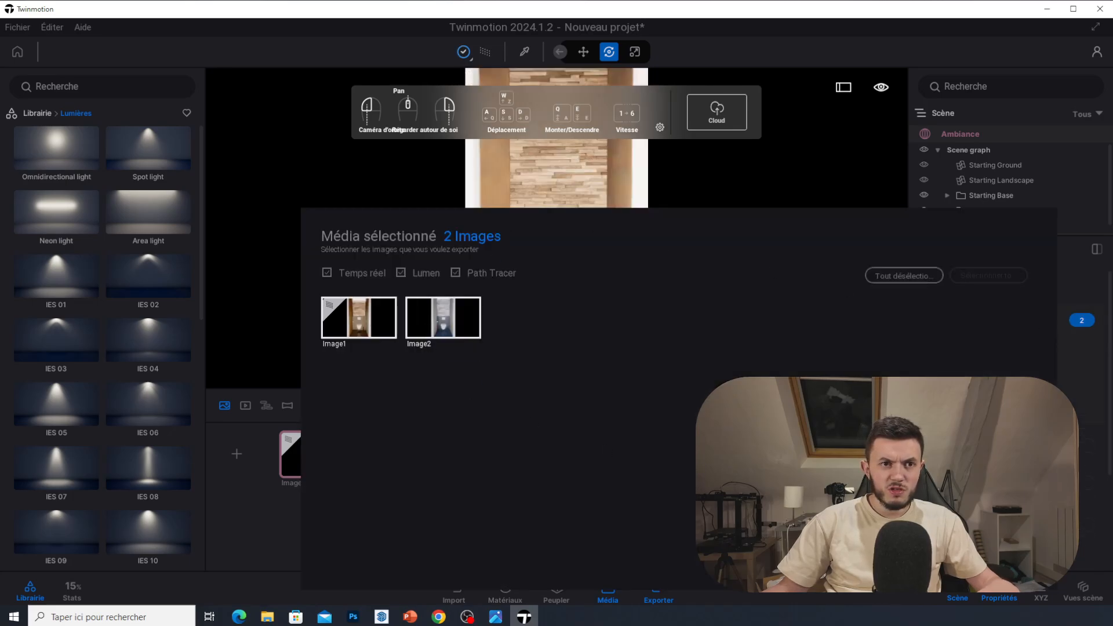
{"action": "left_click", "coordinate": [1085, 415]}
{"action": "scroll", "coordinate": [1079, 423], "scroll_direction": "down", "scroll_amount": 3}
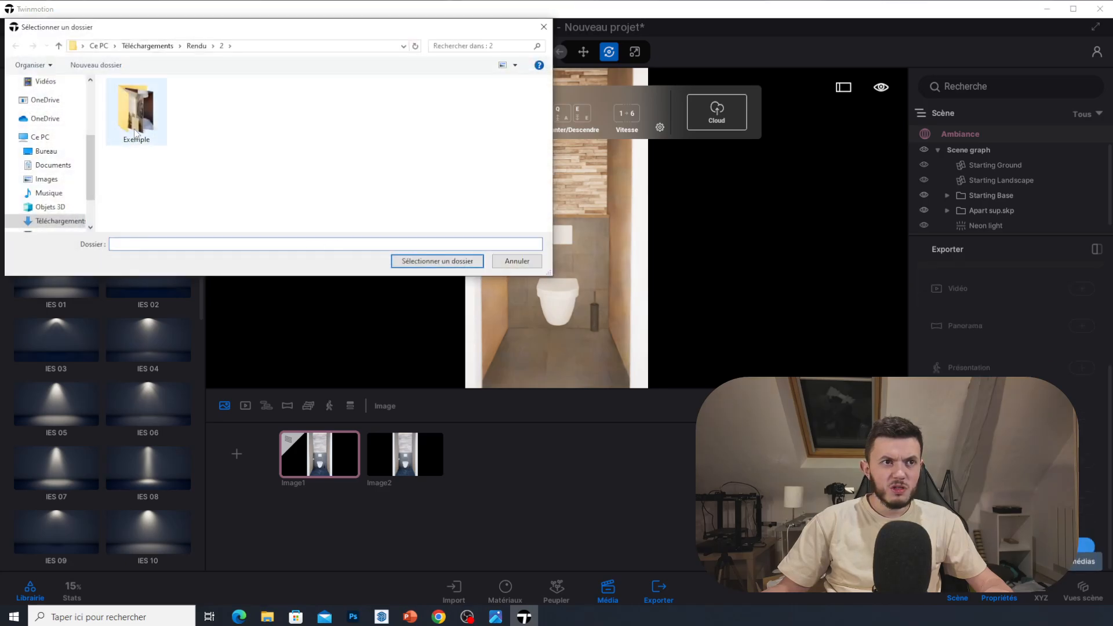
{"action": "double_click", "coordinate": [132, 107]}
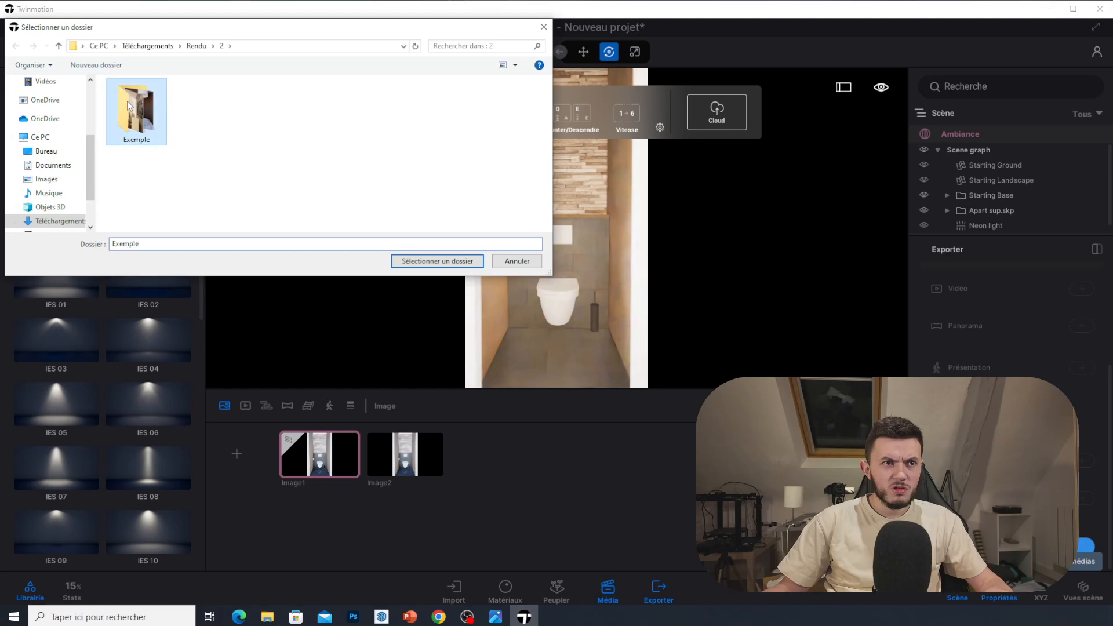
{"action": "left_click", "coordinate": [474, 260]}
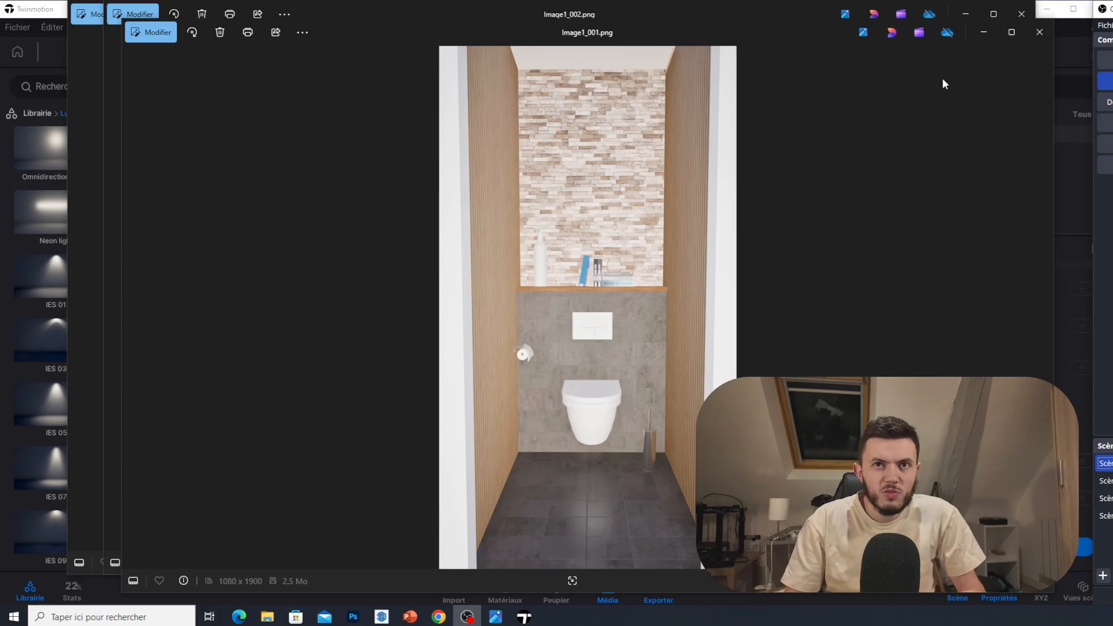
Compare the exported renders Image1_001.png, Image1_002.png and Image2.png, close them and switch back to Twinmotion.
{"action": "left_click", "coordinate": [1039, 32]}
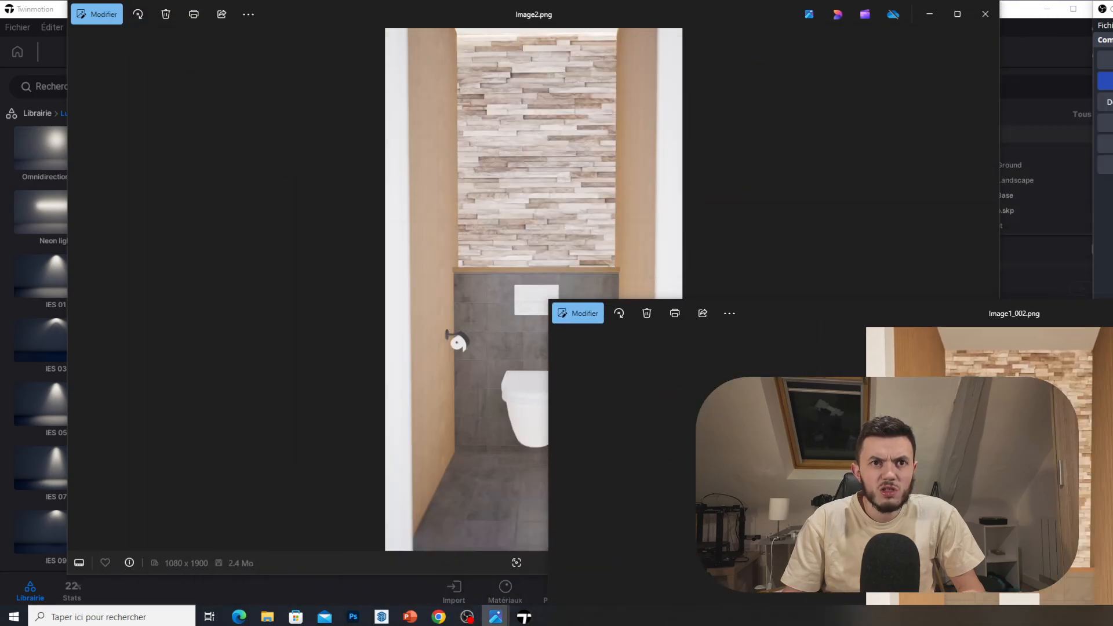
{"action": "left_click_drag", "start_coordinate": [1108, 426], "coordinate": [1112, 31]}
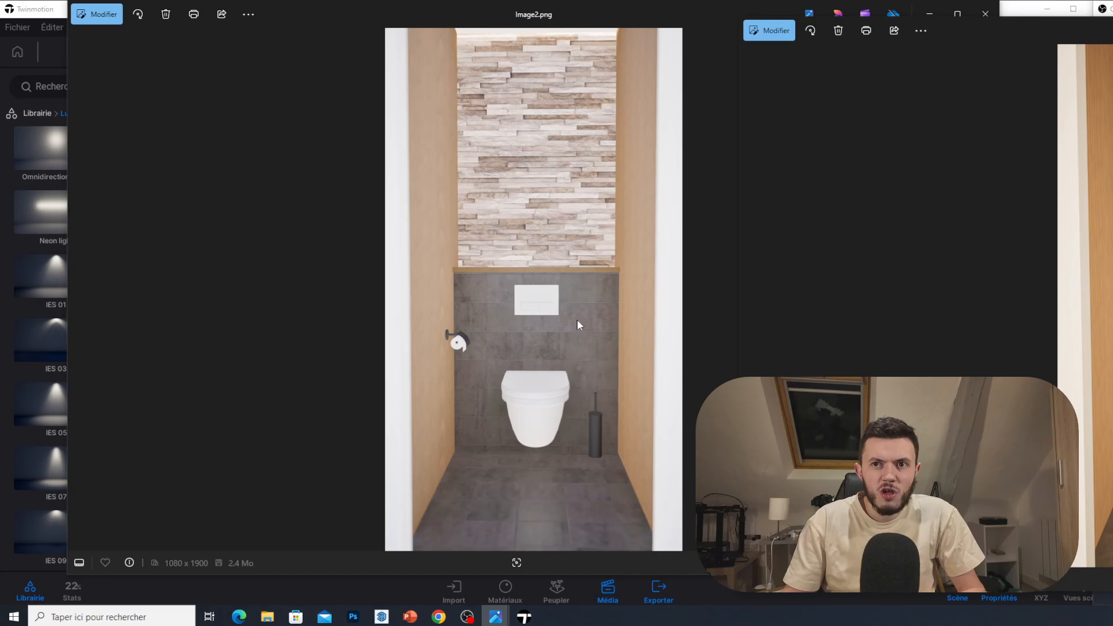
{"action": "left_click", "coordinate": [588, 19]}
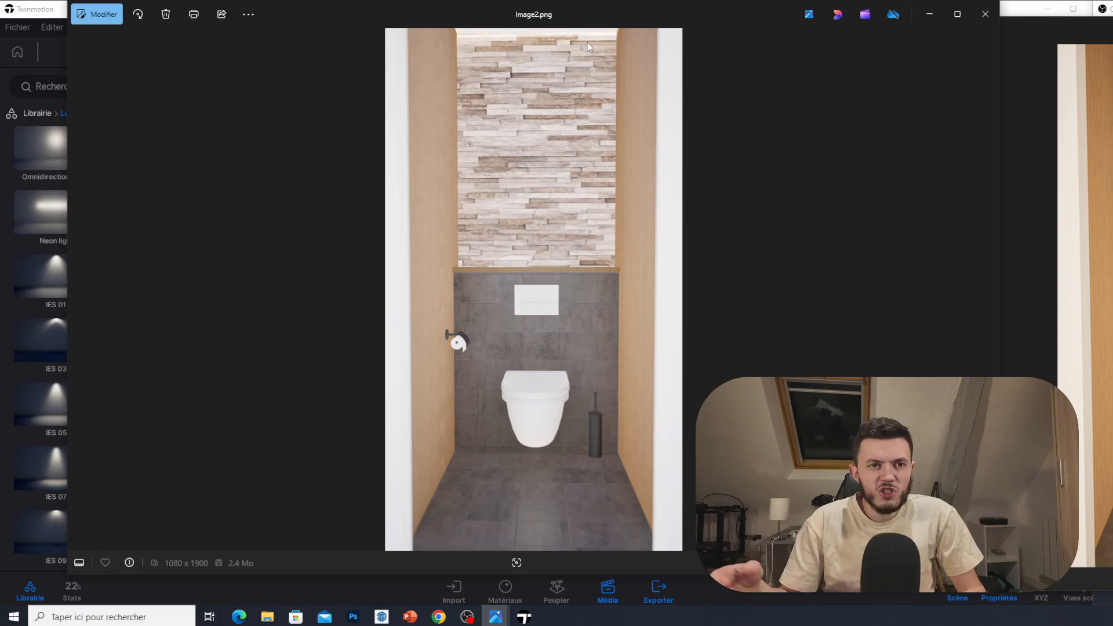
{"action": "left_click_drag", "start_coordinate": [637, 22], "coordinate": [608, 52]}
{"action": "left_click", "coordinate": [955, 44]}
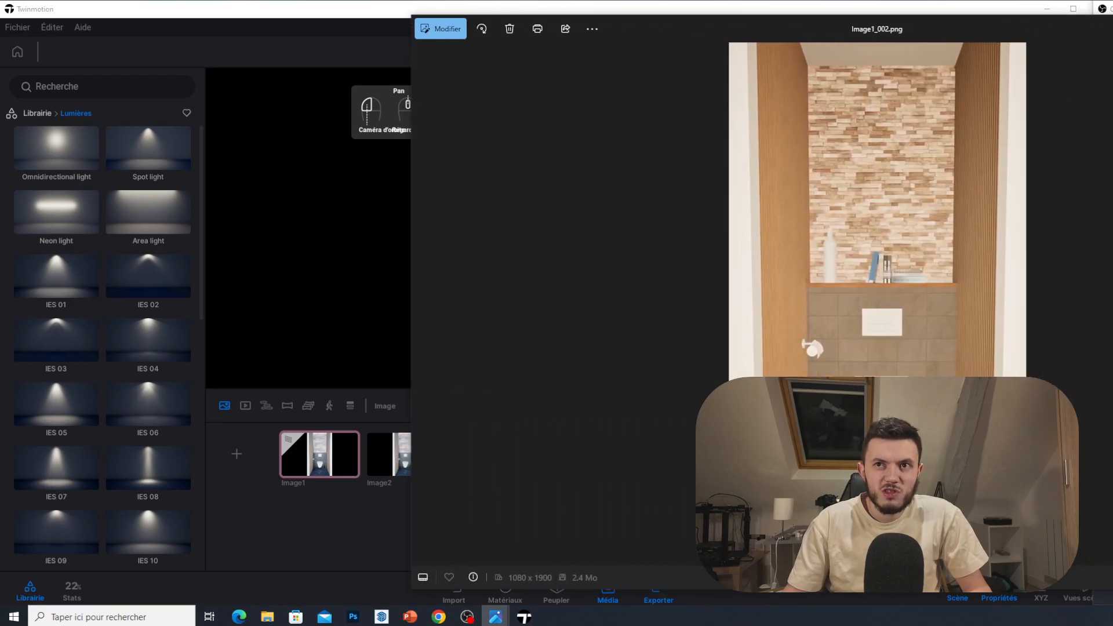
{"action": "key", "text": "alt+F4"}
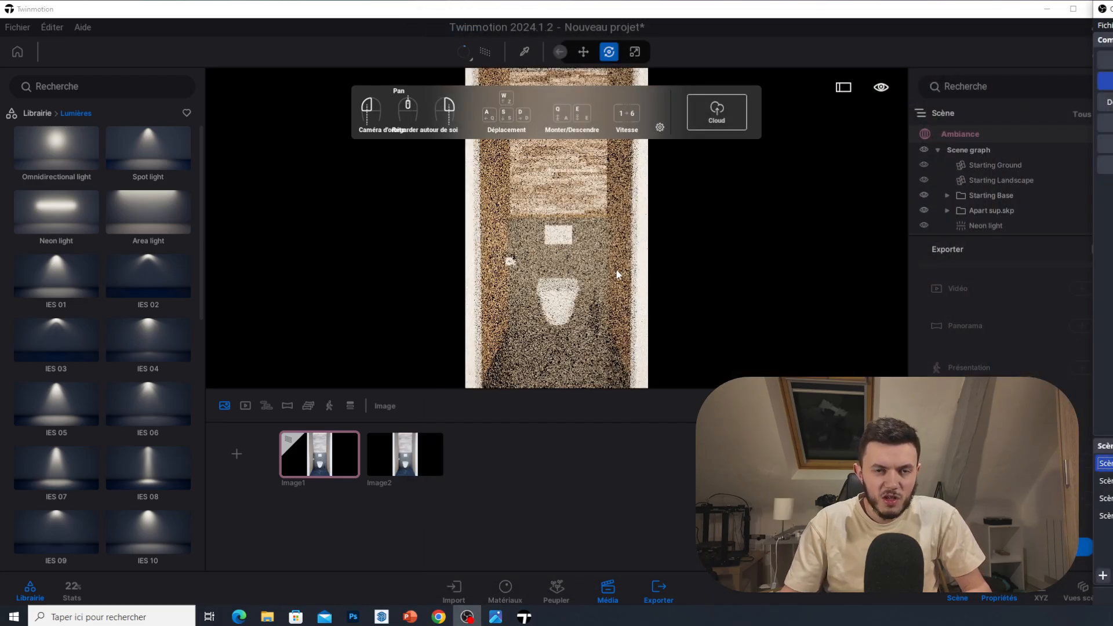
{"action": "key", "text": "alt+Tab"}
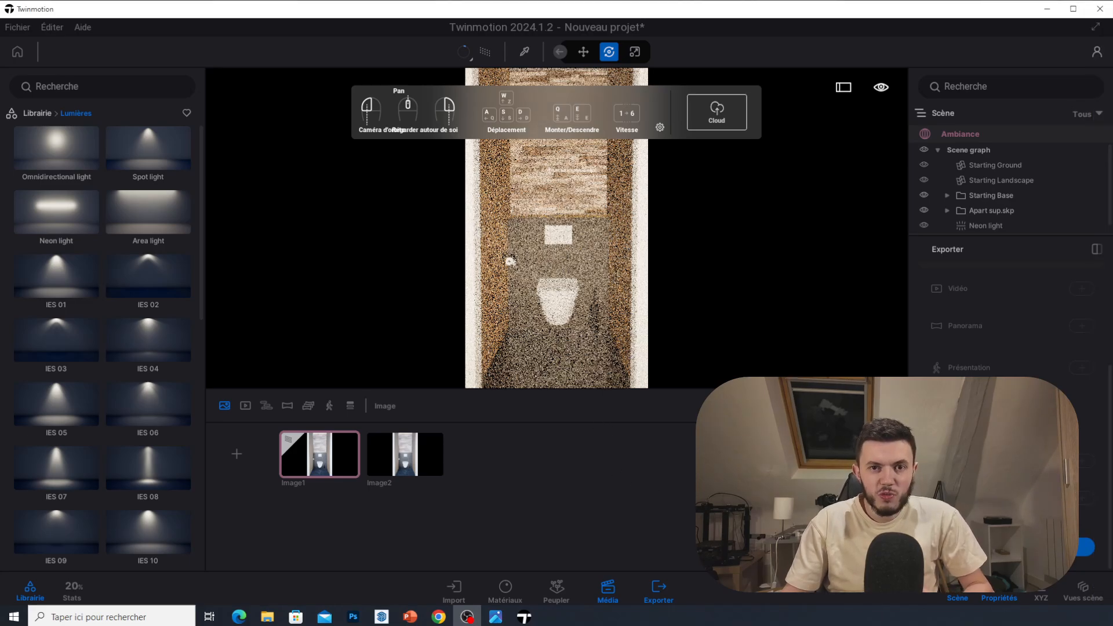
Examine the lit toilet niche and the adjoining hallway in the live scene from closer and farther viewpoints.
{"action": "right_click_drag", "start_coordinate": [650, 302], "coordinate": [599, 304]}
{"action": "middle_click_drag", "start_coordinate": [636, 255], "coordinate": [638, 288]}
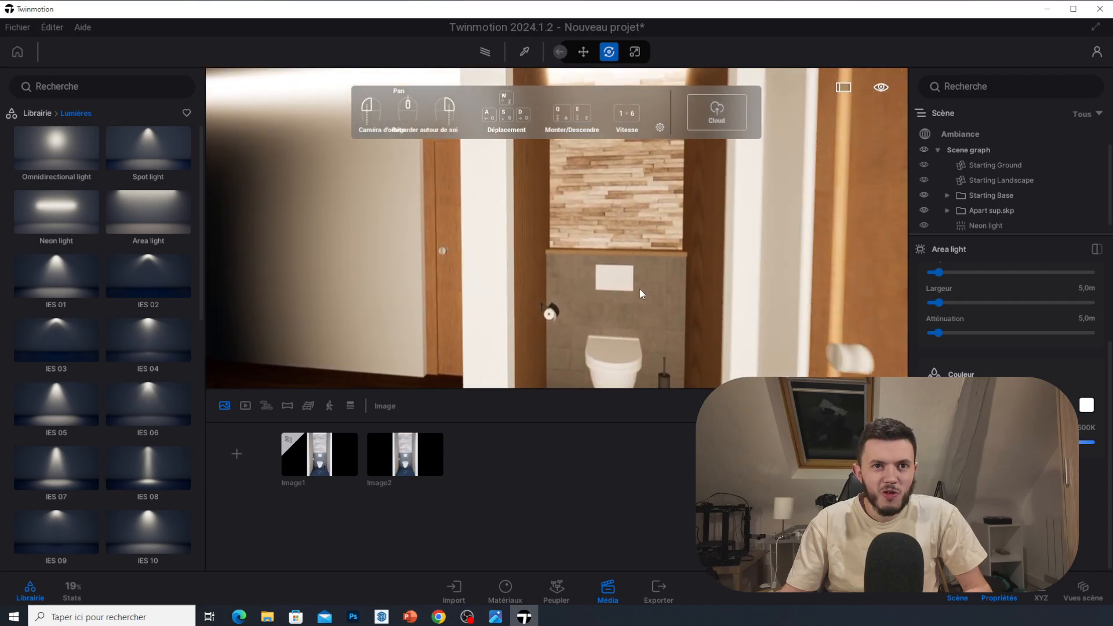
{"action": "scroll", "coordinate": [639, 288], "scroll_direction": "up", "scroll_amount": 3}
{"action": "right_click_drag", "start_coordinate": [639, 288], "coordinate": [651, 263]}
{"action": "scroll", "coordinate": [652, 263], "scroll_direction": "up", "scroll_amount": 3}
{"action": "middle_click_drag", "start_coordinate": [651, 263], "coordinate": [602, 248]}
{"action": "scroll", "coordinate": [599, 252], "scroll_direction": "up", "scroll_amount": 2}
{"action": "scroll", "coordinate": [599, 255], "scroll_direction": "down", "scroll_amount": 6}
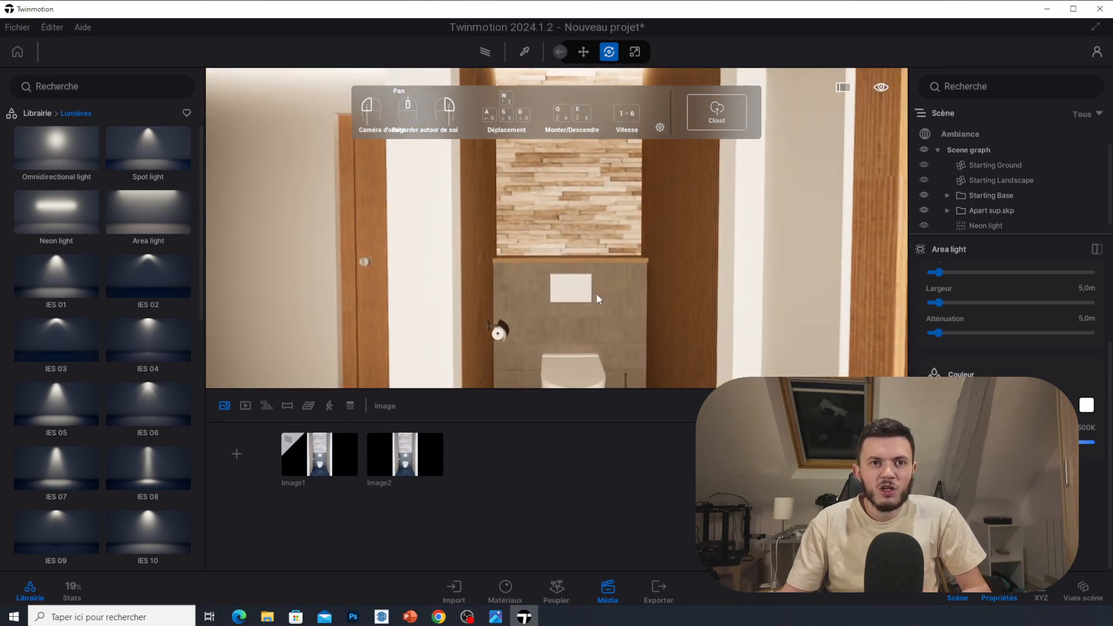
{"action": "mouse_move", "coordinate": [590, 303]}
{"action": "right_mouse_down"}
{"action": "mouse_move", "coordinate": [590, 250]}
{"action": "mouse_move", "coordinate": [577, 293]}
{"action": "right_mouse_up"}
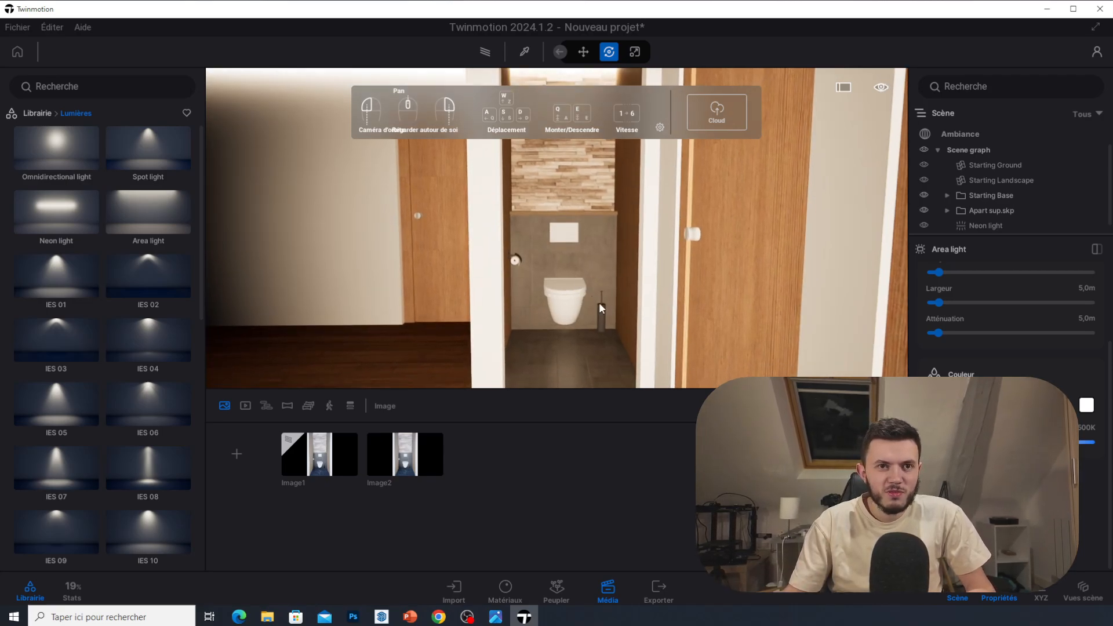
Review the exported Image1.png in the photo viewer and close it.
{"action": "mouse_move", "coordinate": [495, 617]}
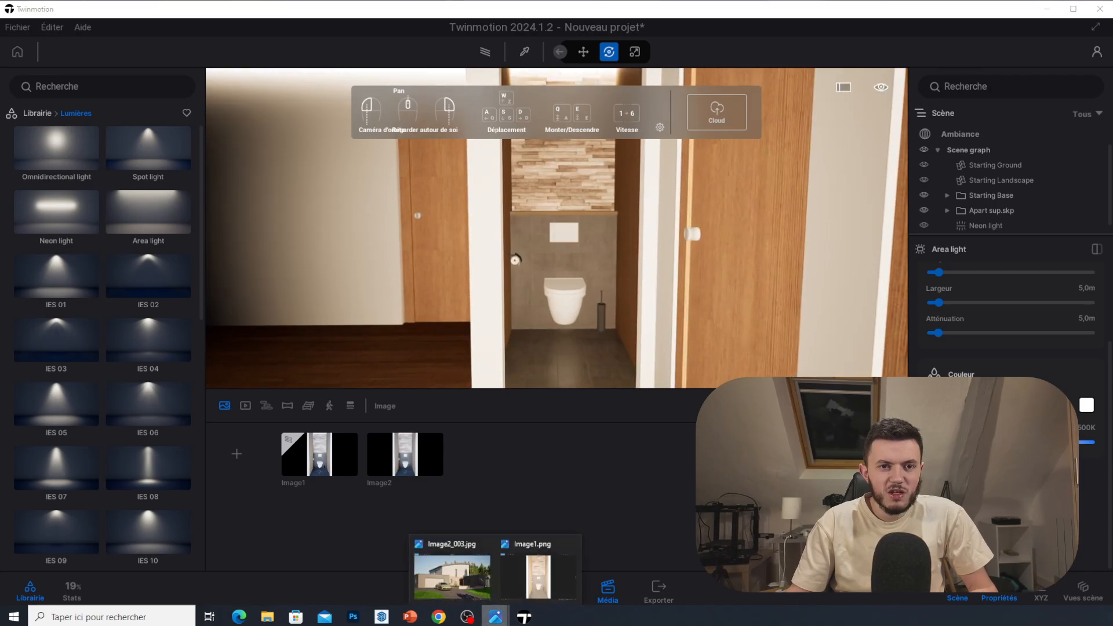
{"action": "left_click", "coordinate": [538, 588]}
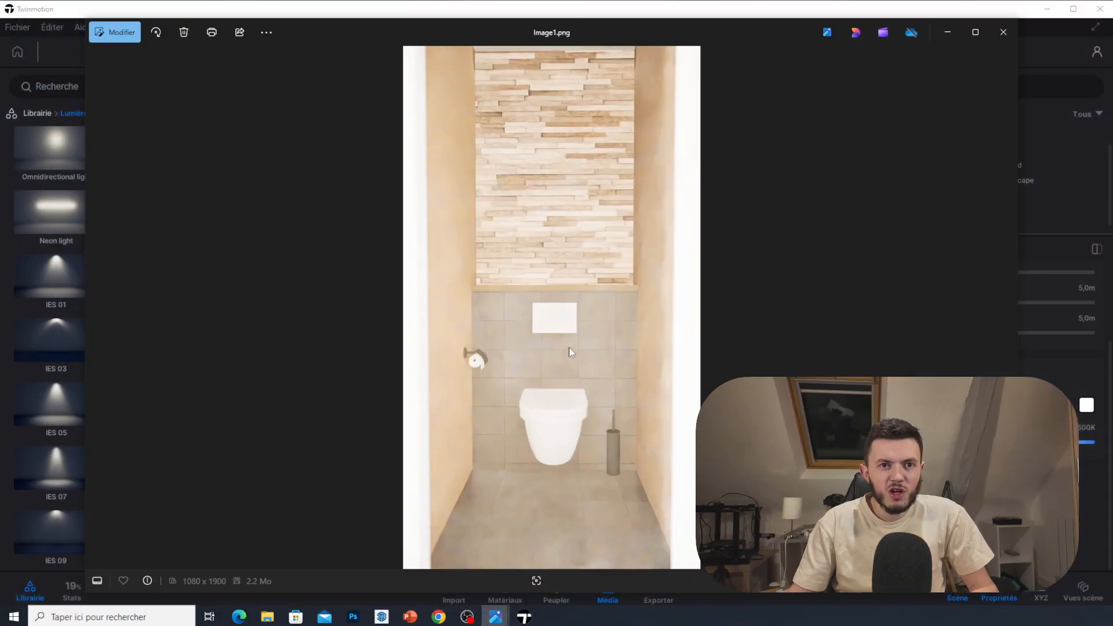
{"action": "left_click", "coordinate": [1002, 34]}
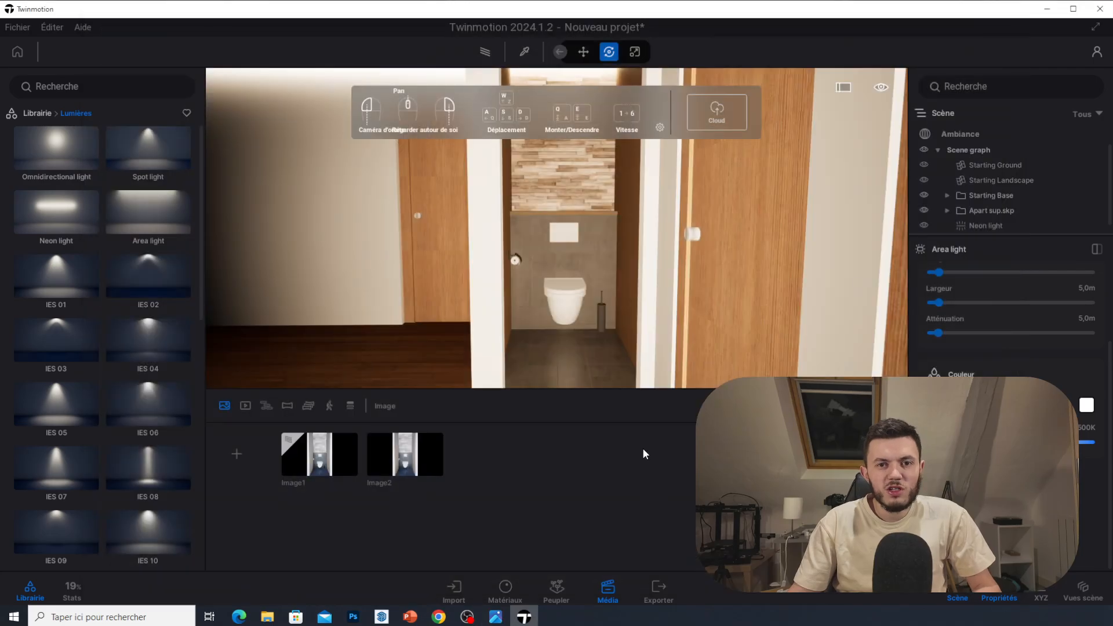